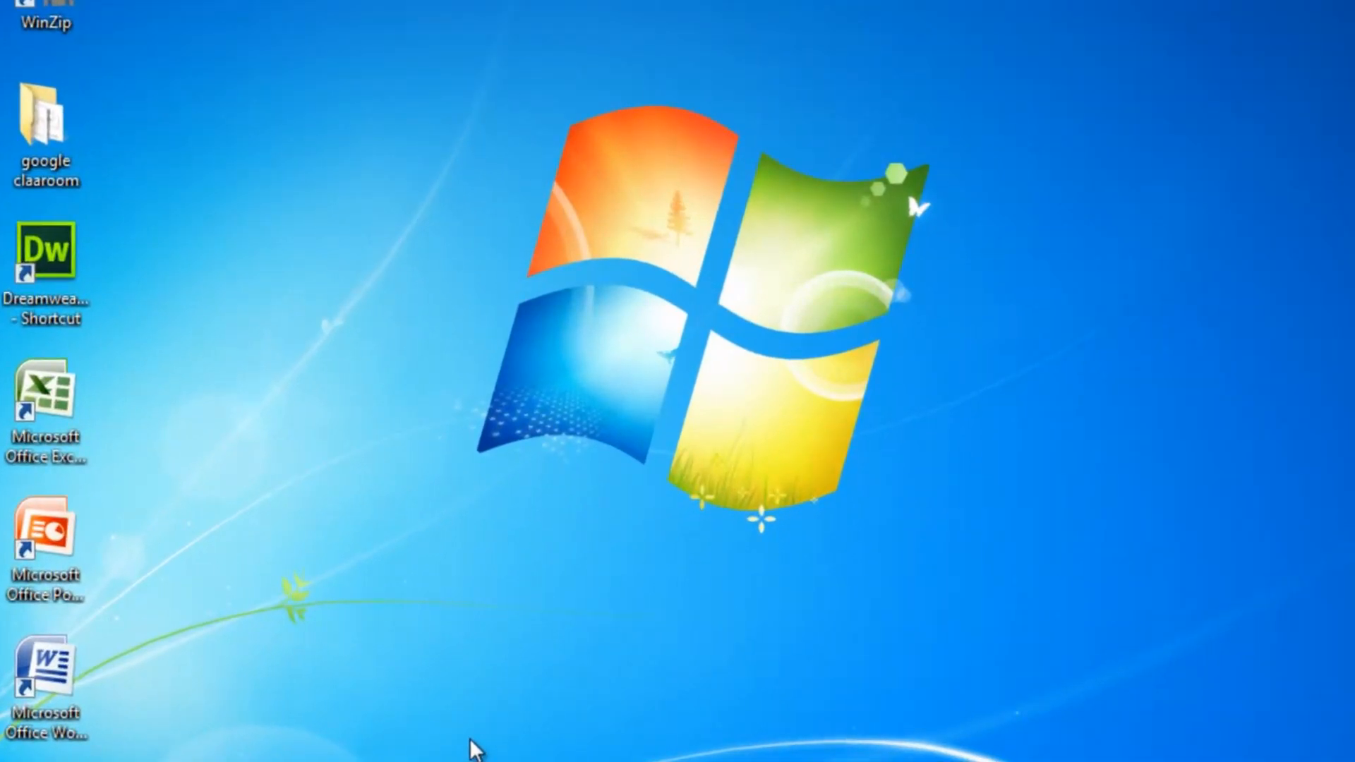
- Check the Notepad list of steps, and open Google Classroom from Google's home page in Chrome
left_click(509, 741)
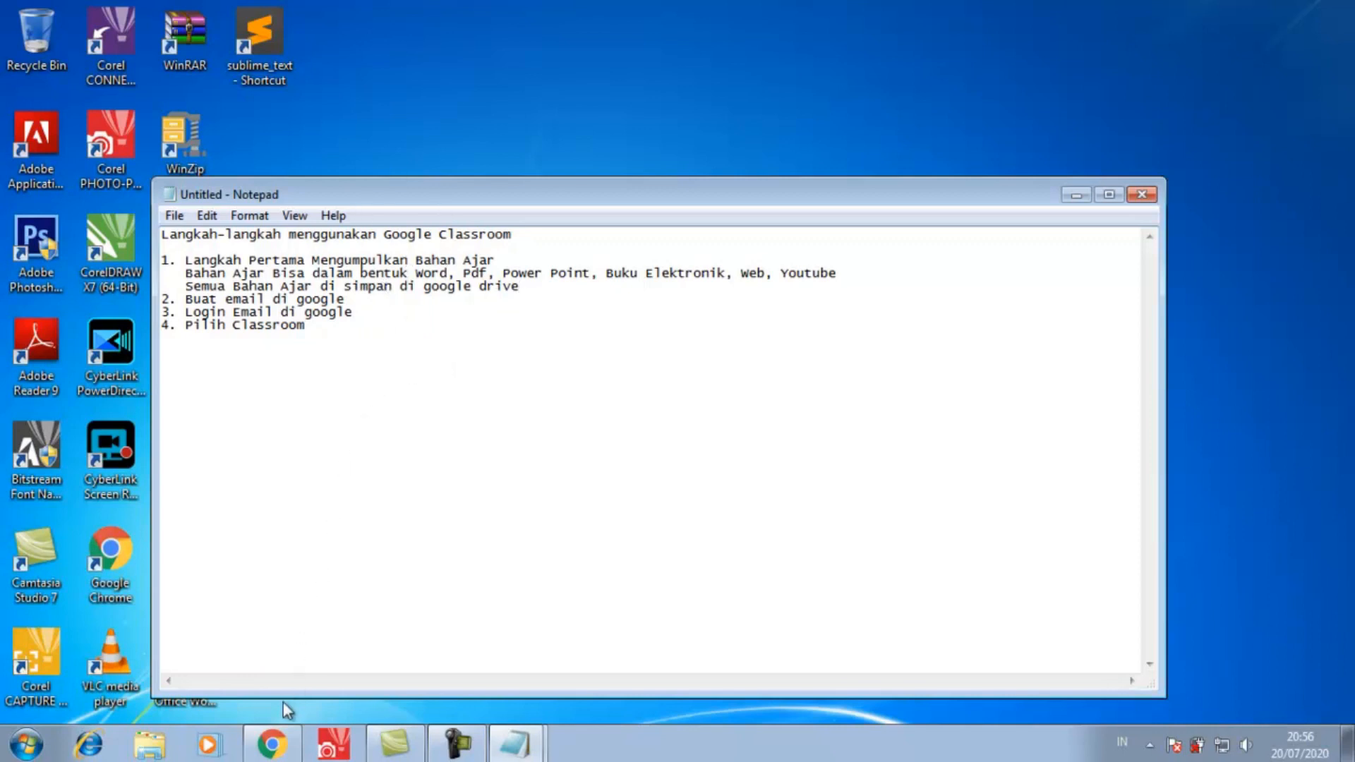
left_click(279, 756)
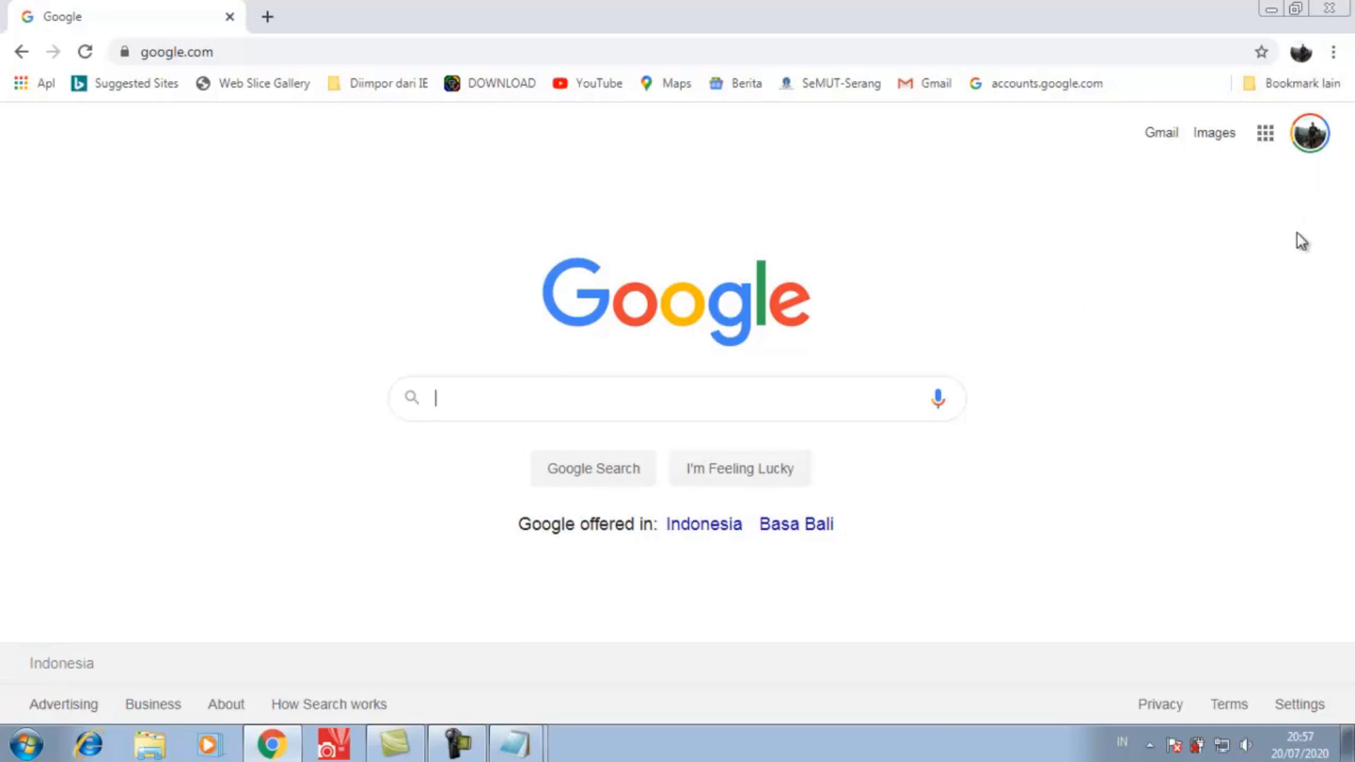
left_click(1266, 138)
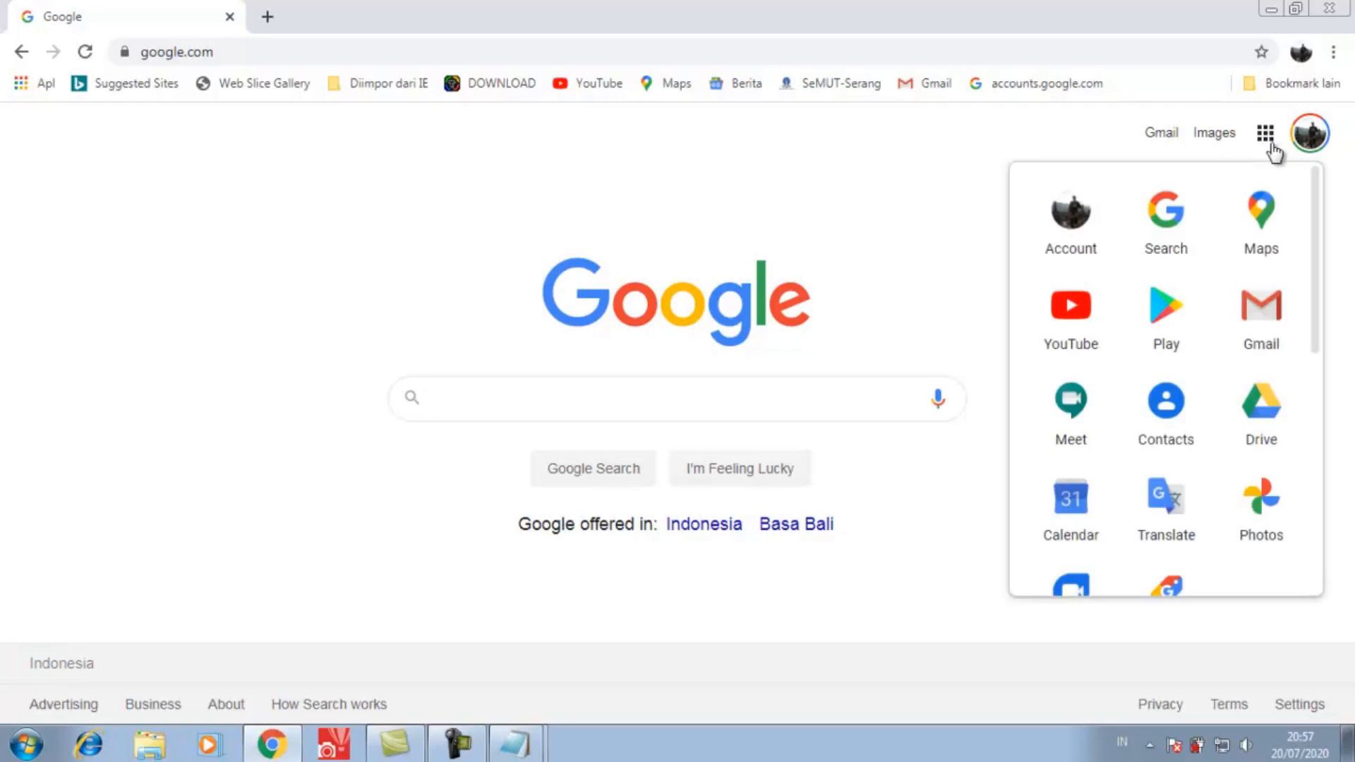
left_click_drag(1319, 220, 1318, 400)
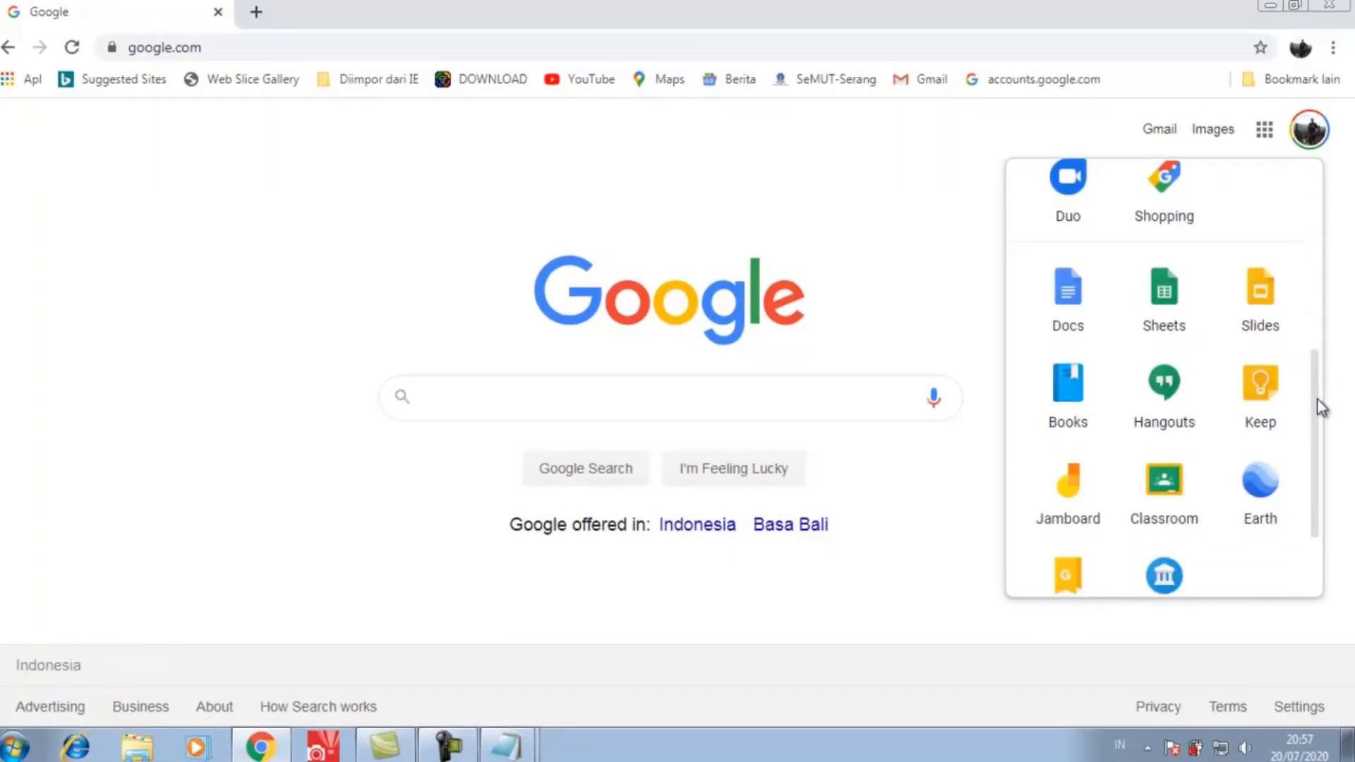
left_click(1166, 487)
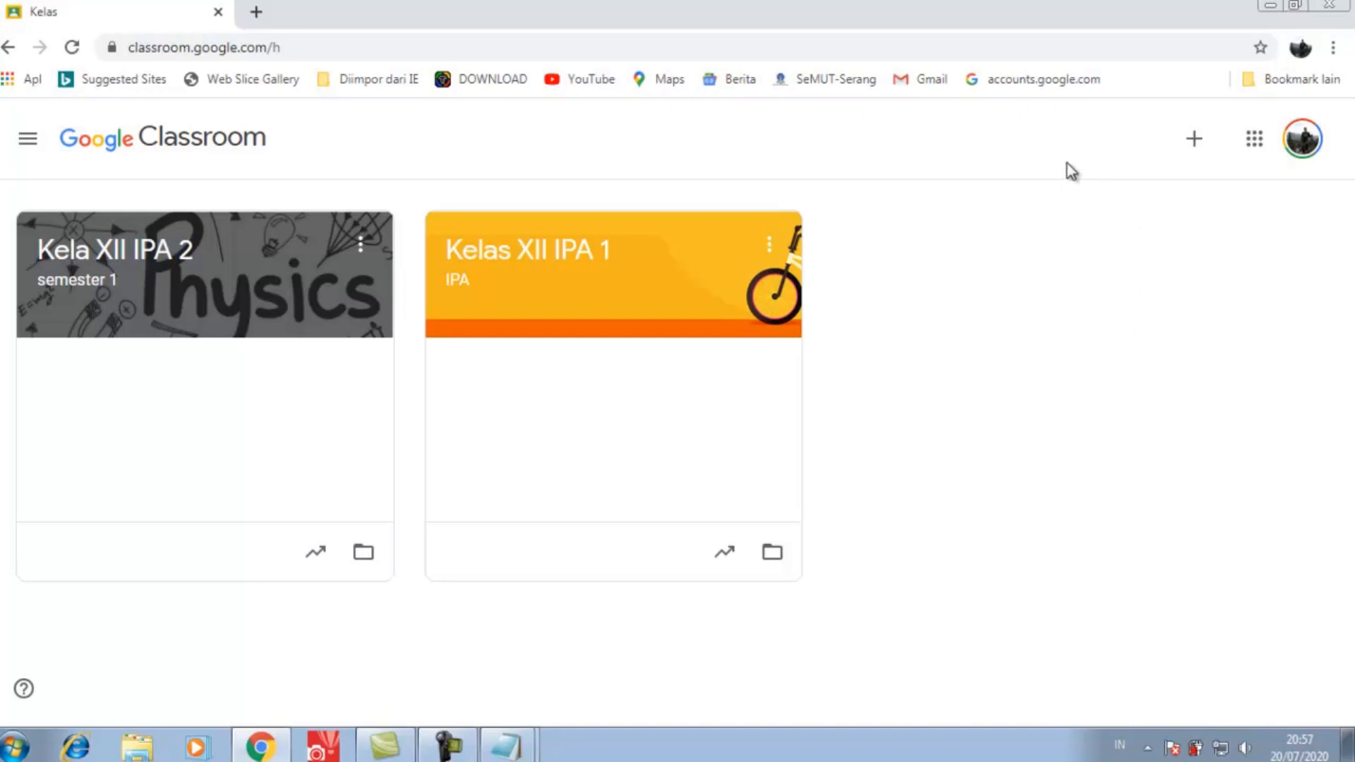
- Start creating a new class and accept the notice about using Classroom at a school with students
left_click(1195, 145)
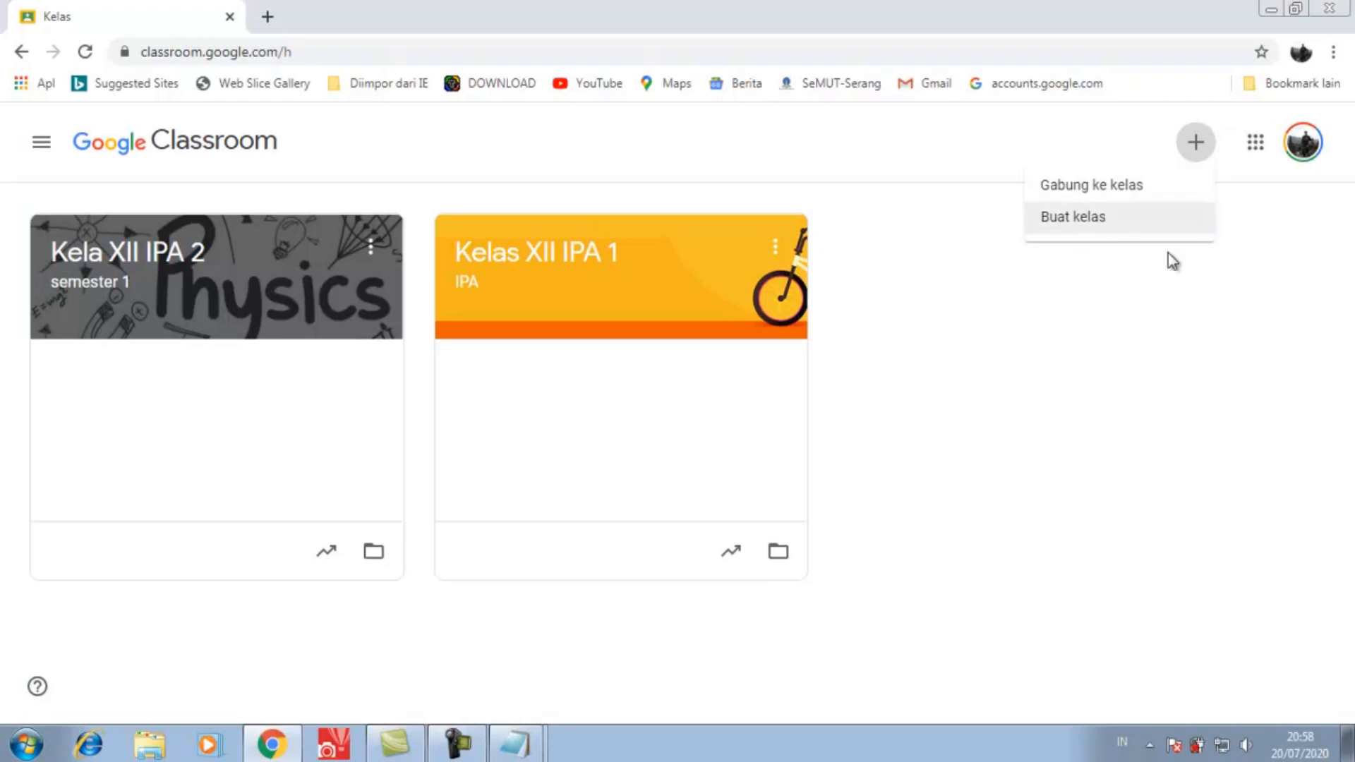
left_click(1069, 230)
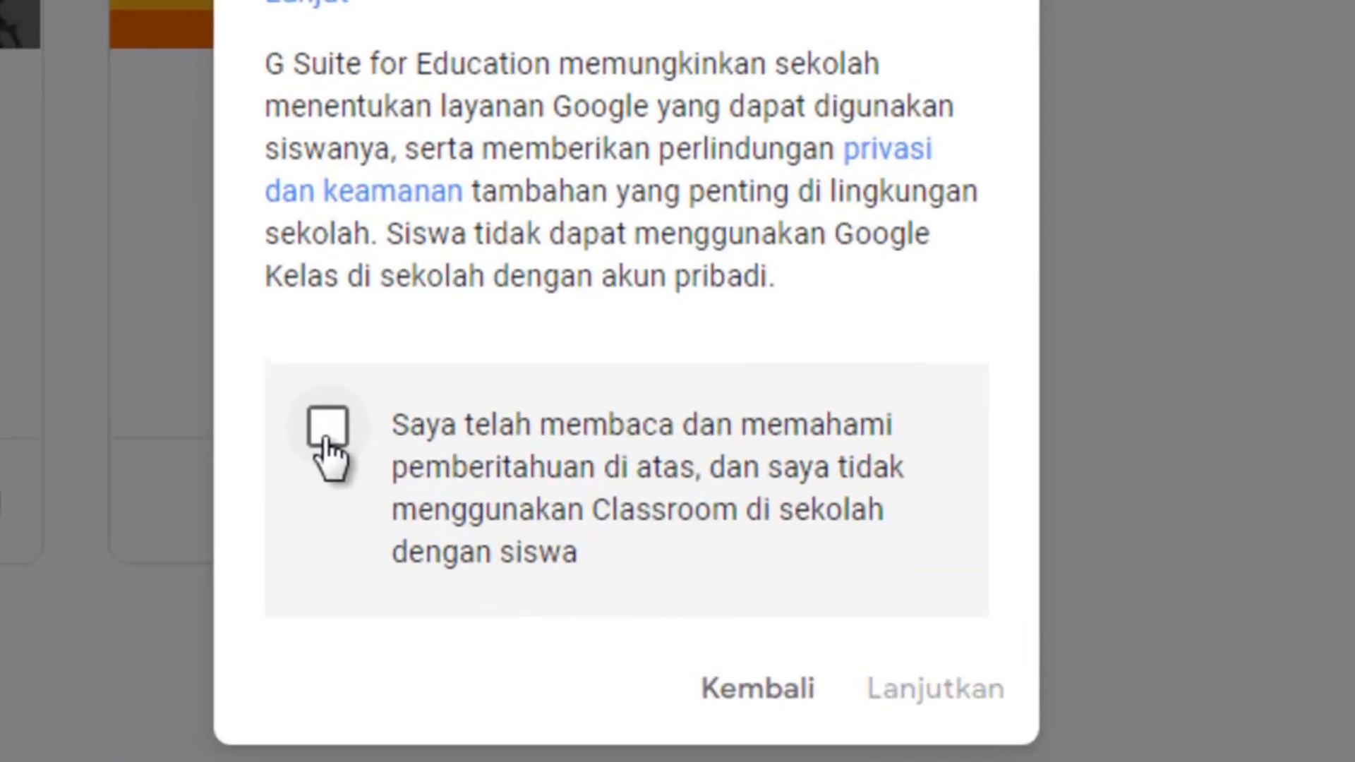
left_click(537, 520)
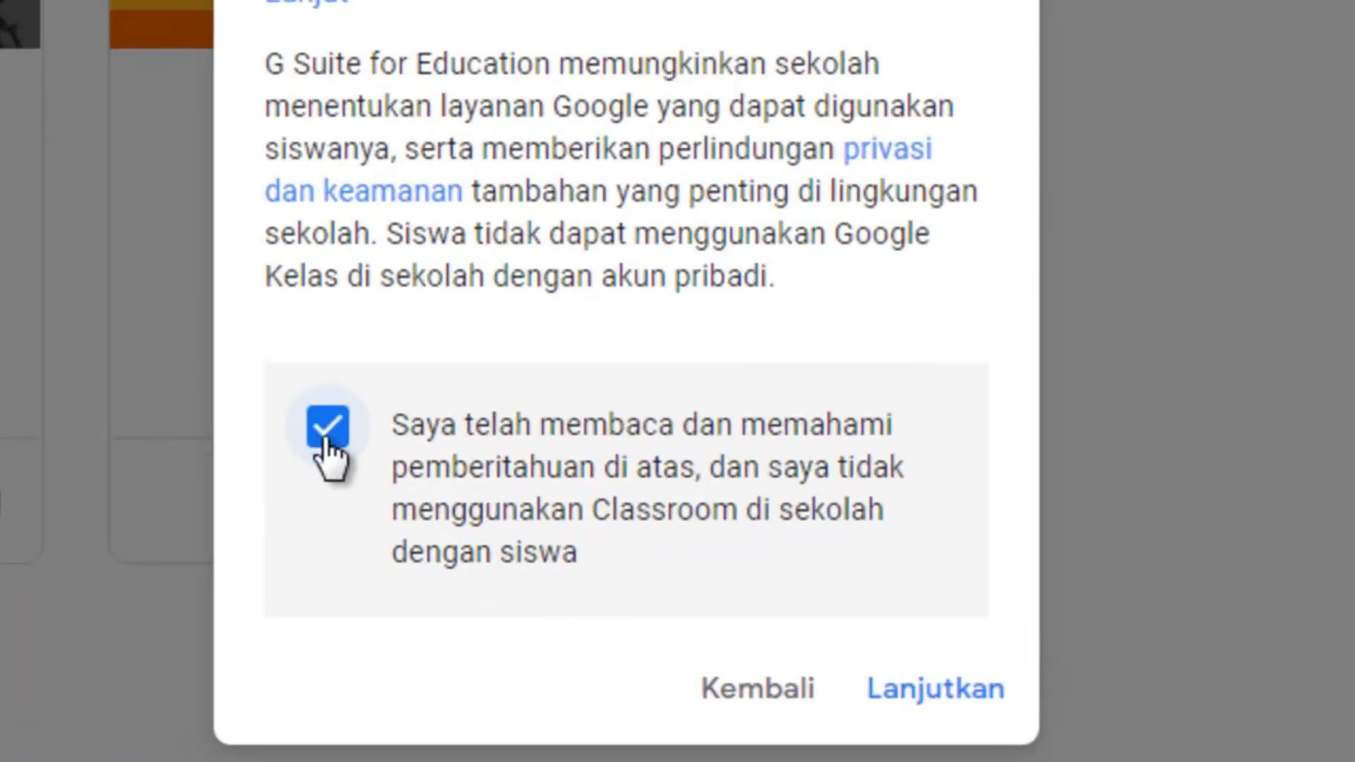
left_click(932, 699)
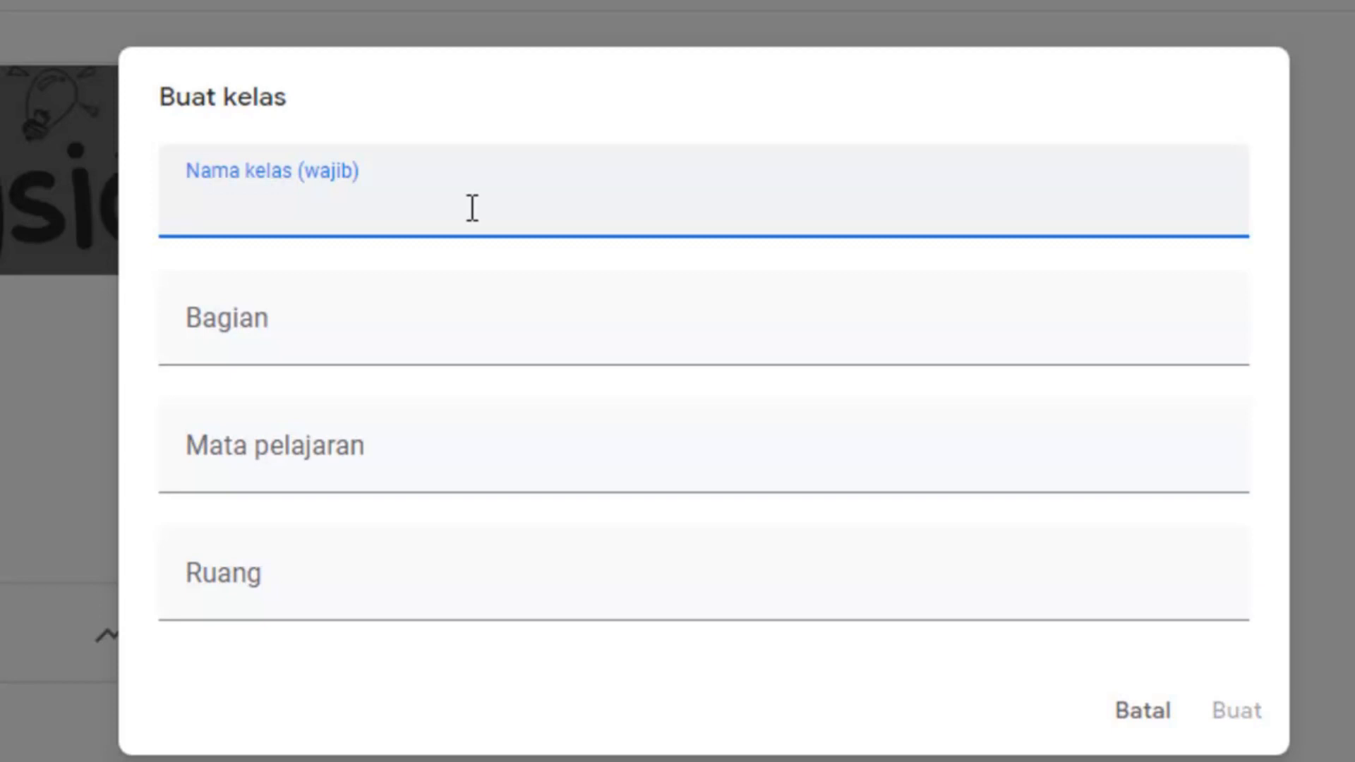
type("Fisika")
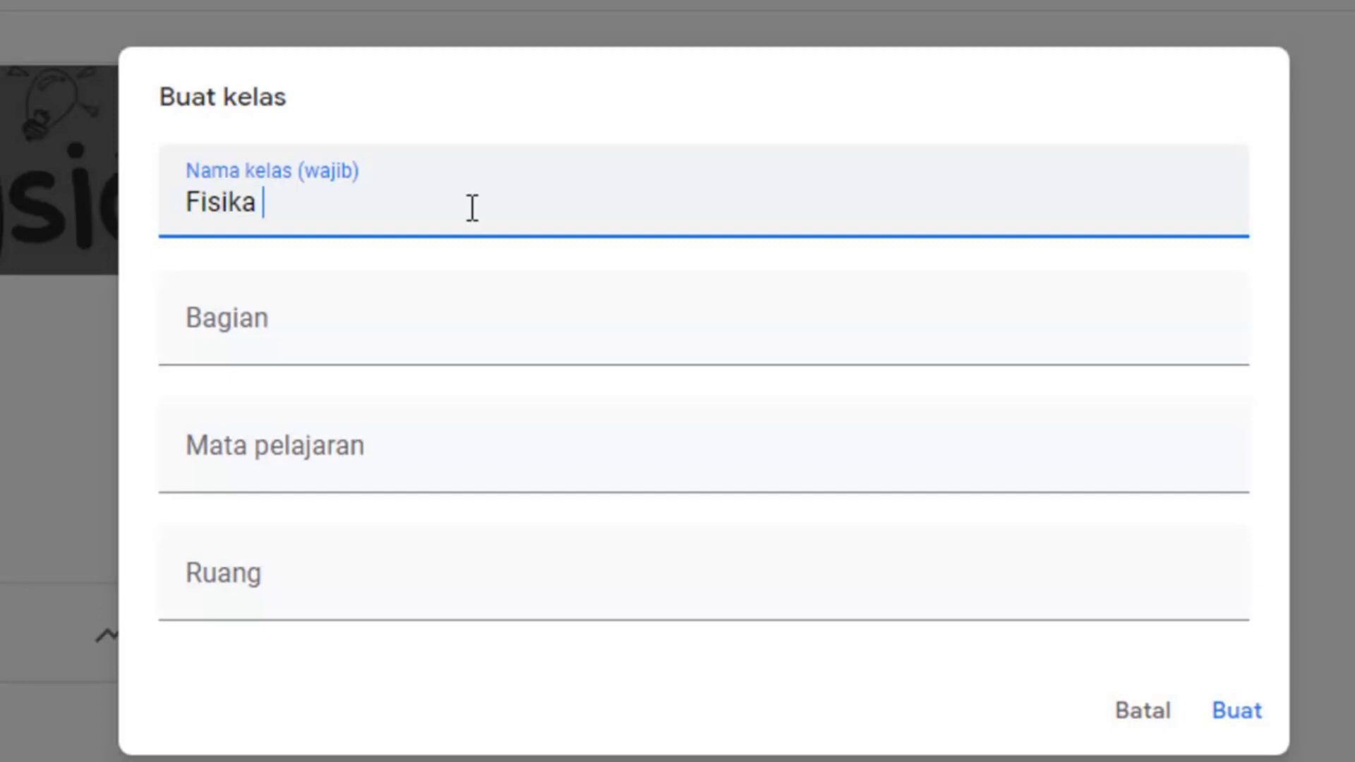
type("Kelas")
key("BackSpace")
key("BackSpace")
key("BackSpace")
key("BackSpace")
key("BackSpace")
key("BackSpace")
key("BackSpace")
key("BackSpace")
key("BackSpace")
key("BackSpace")
key("BackSpace")
key("BackSpace")
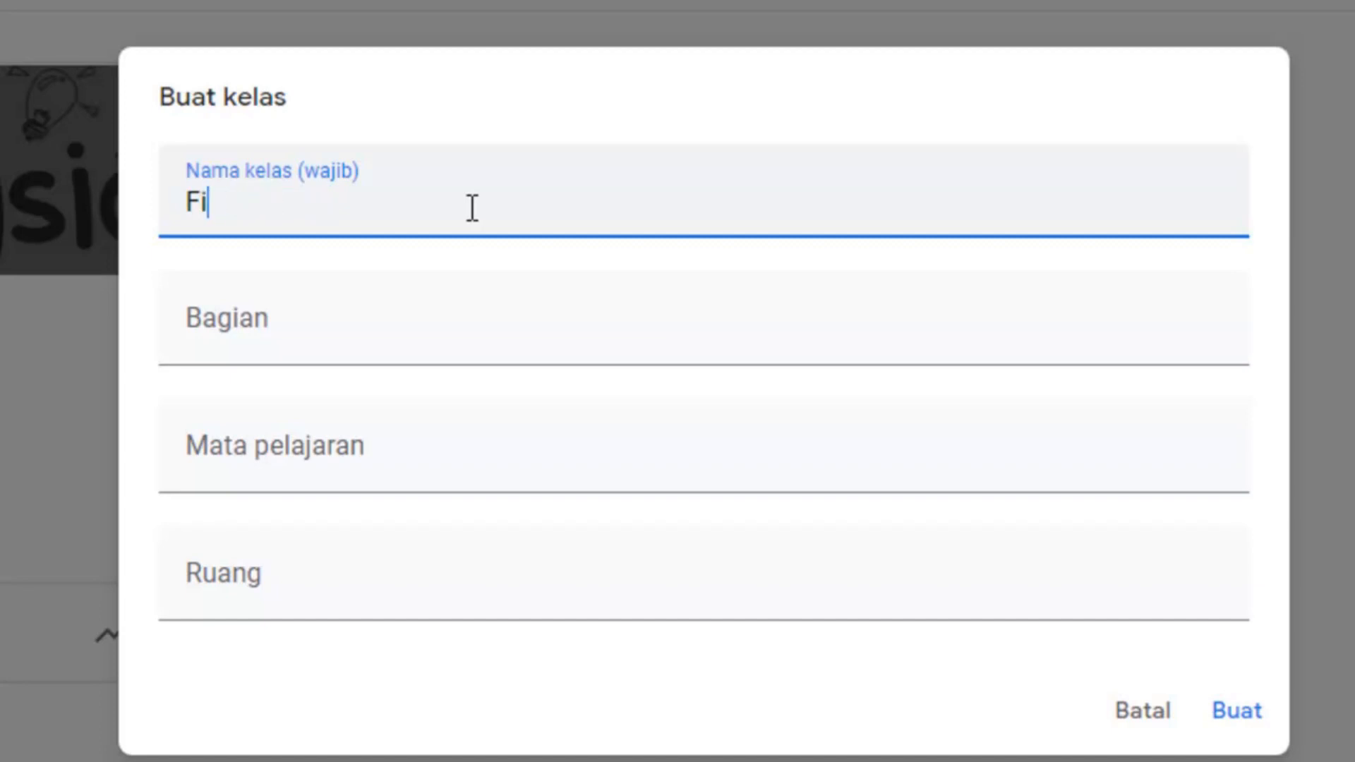
- Enter FISIKA KELAS XII IPA 3 as the class name
type("IF")
key("BackSpace")
type("SIKA")
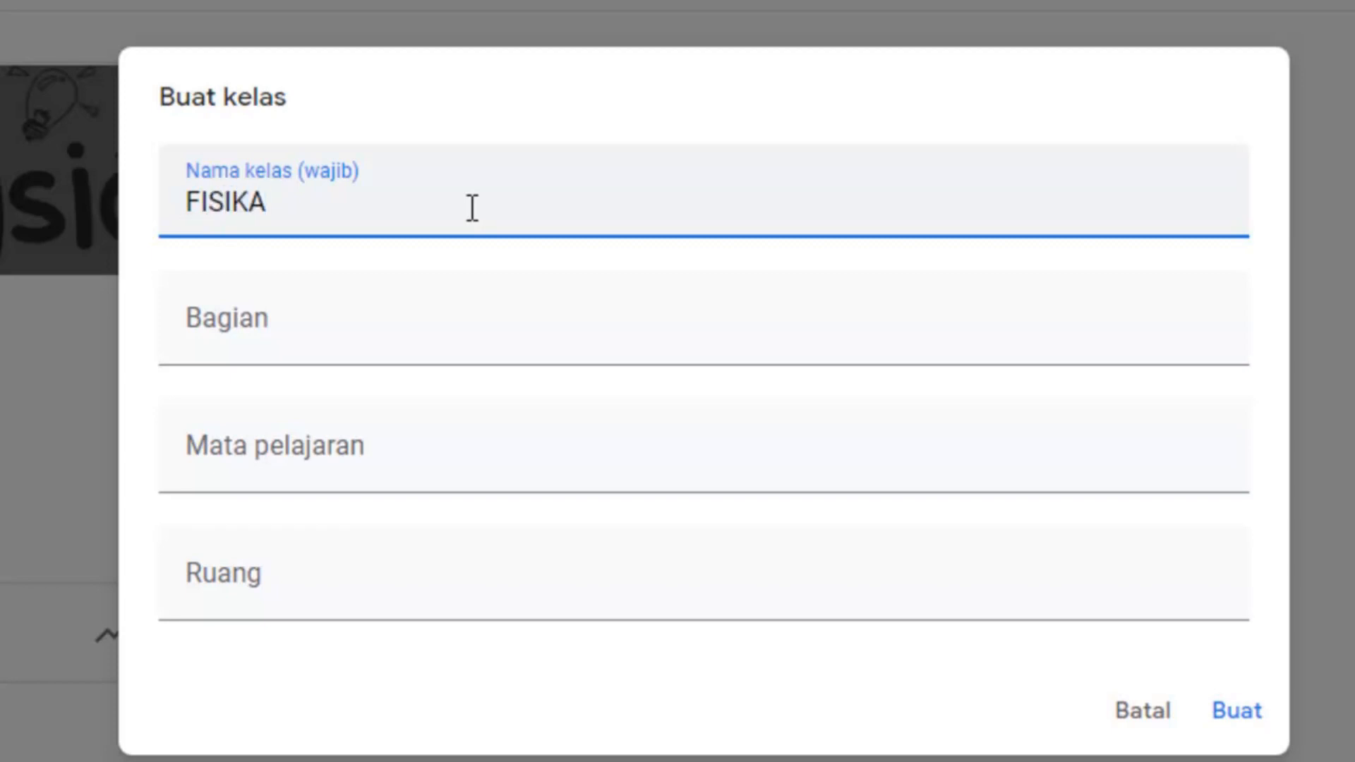
type(" KELAS ")
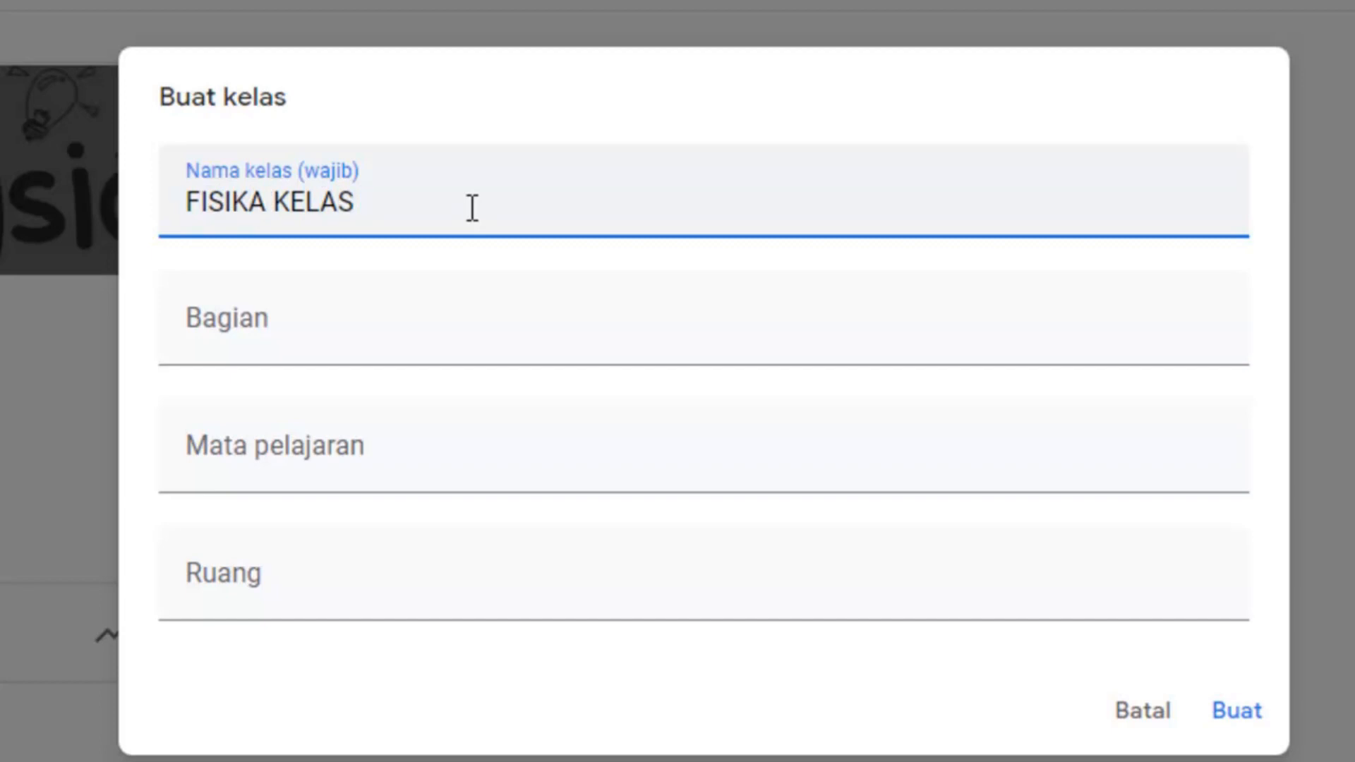
type("XII IPA ")
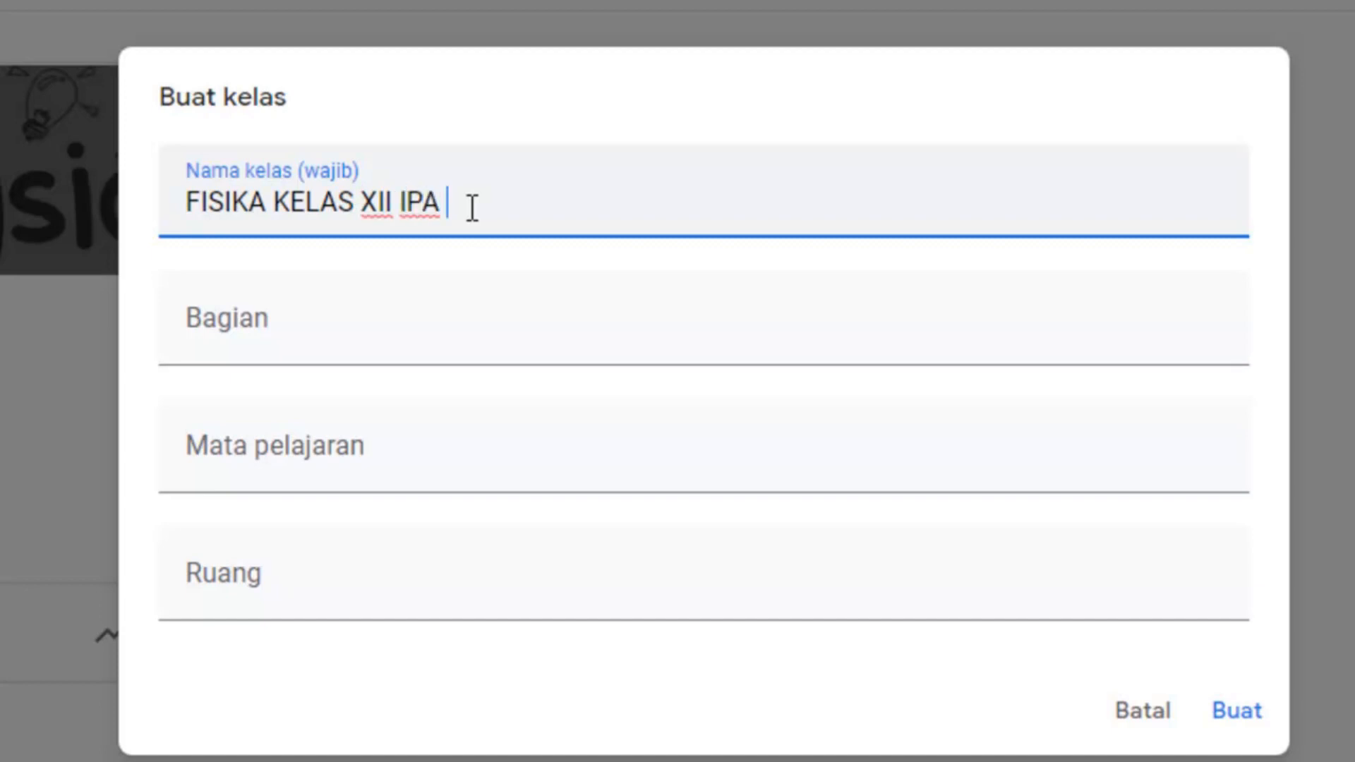
type("3")
- Fill in the class details with section SEMESTER 1, subject FISIKA and room 3
left_click(371, 346)
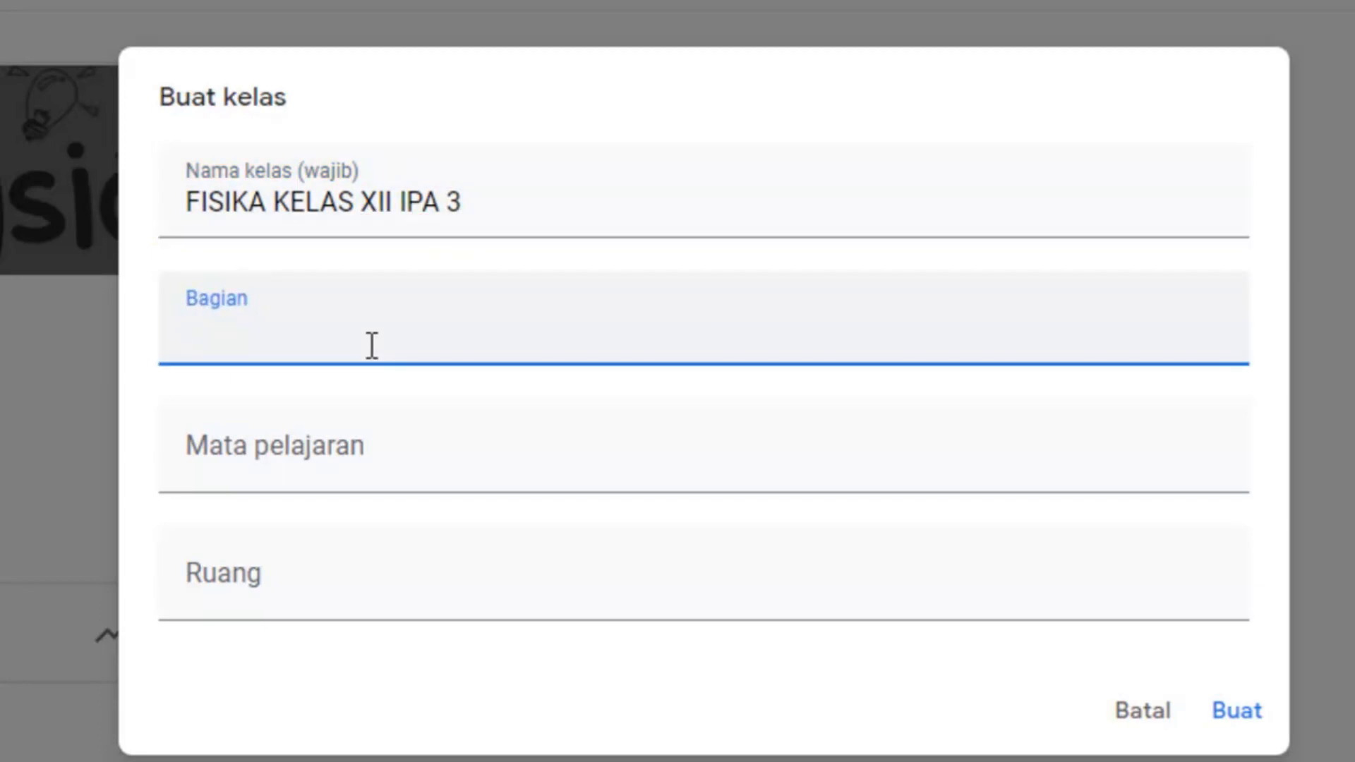
type("SEMESTER ")
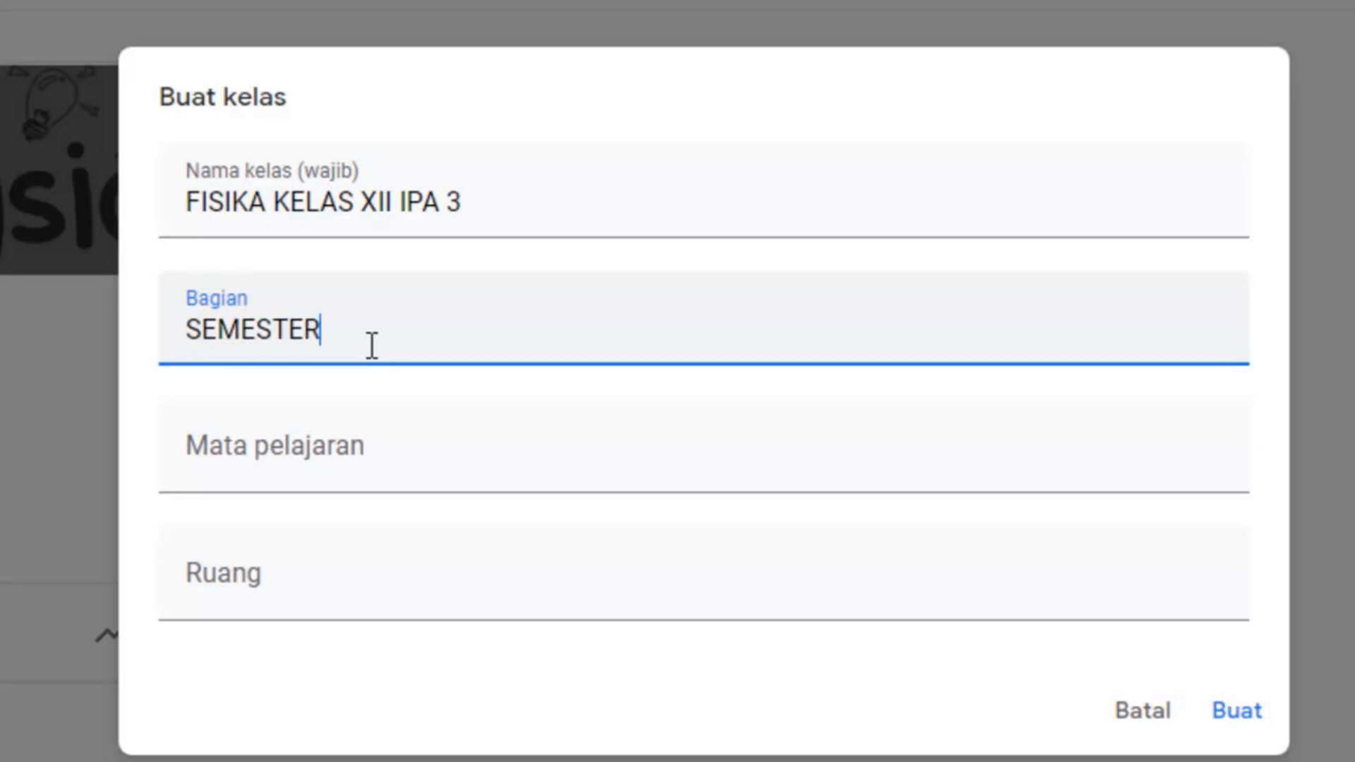
type("1")
left_click(396, 440)
type("FISIKA")
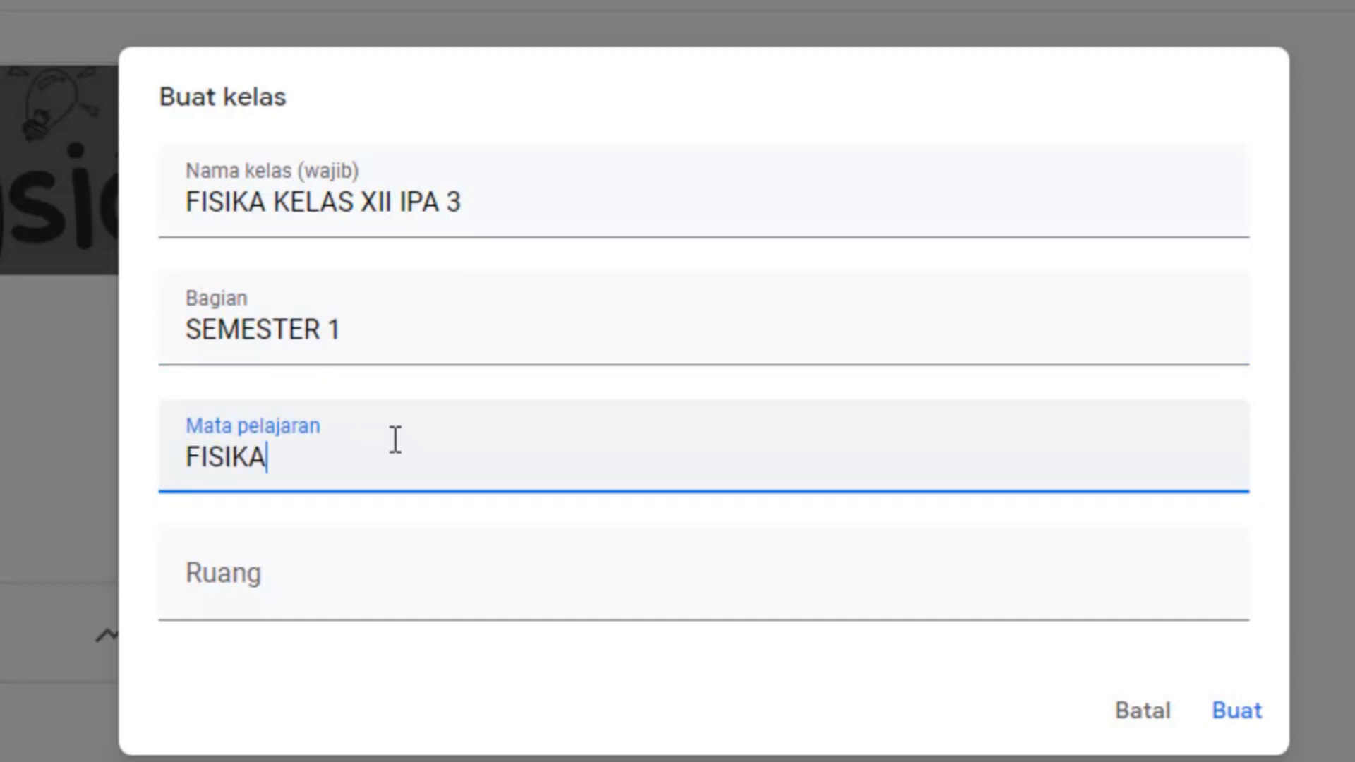
left_click(320, 587)
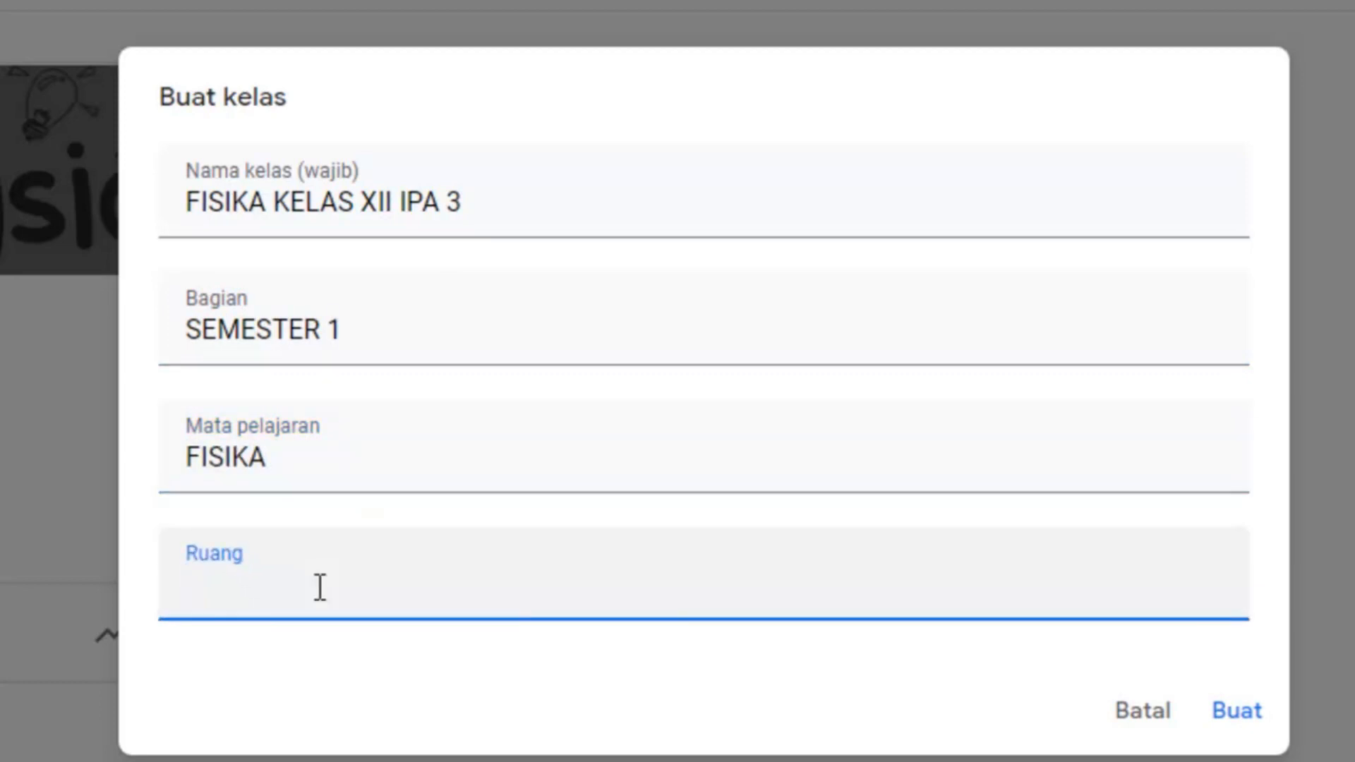
type("3")
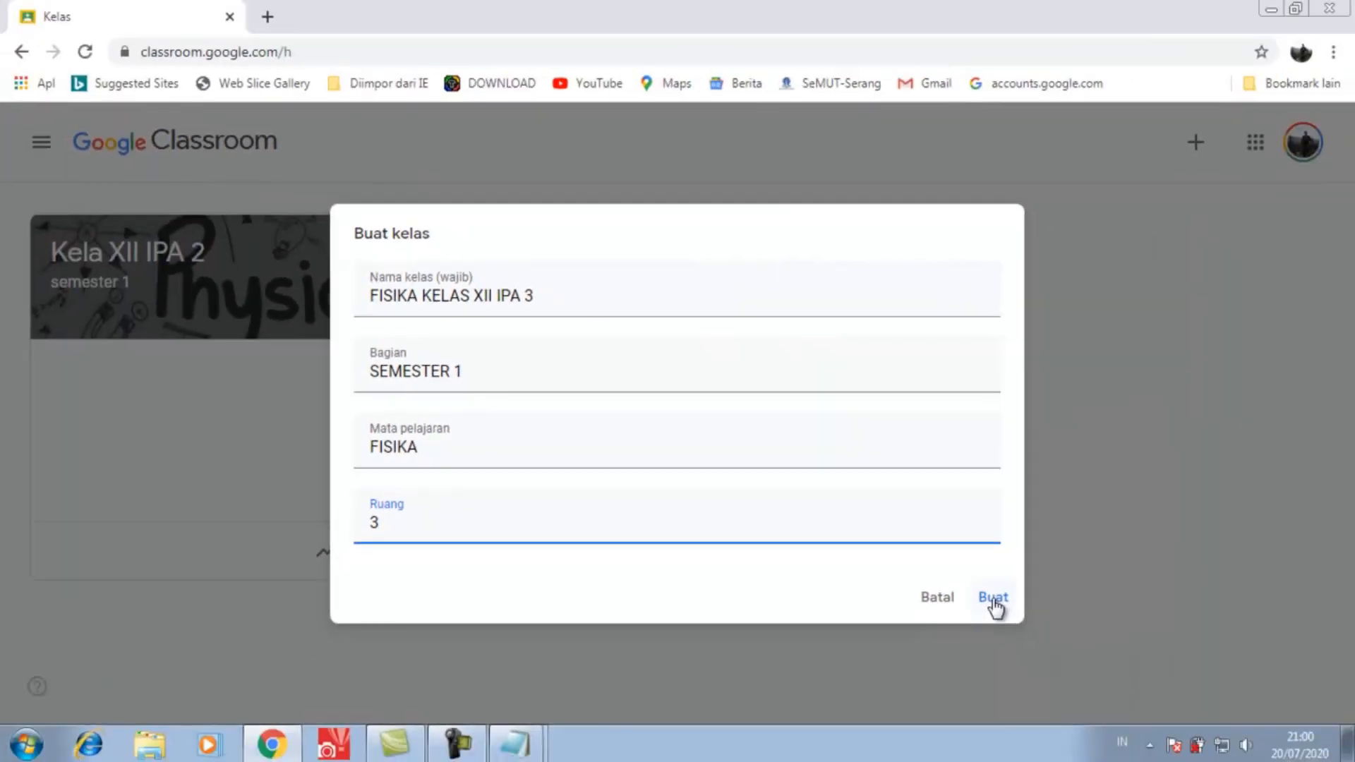
- Create the class, and view its class code enlarged before closing that view
left_click(994, 599)
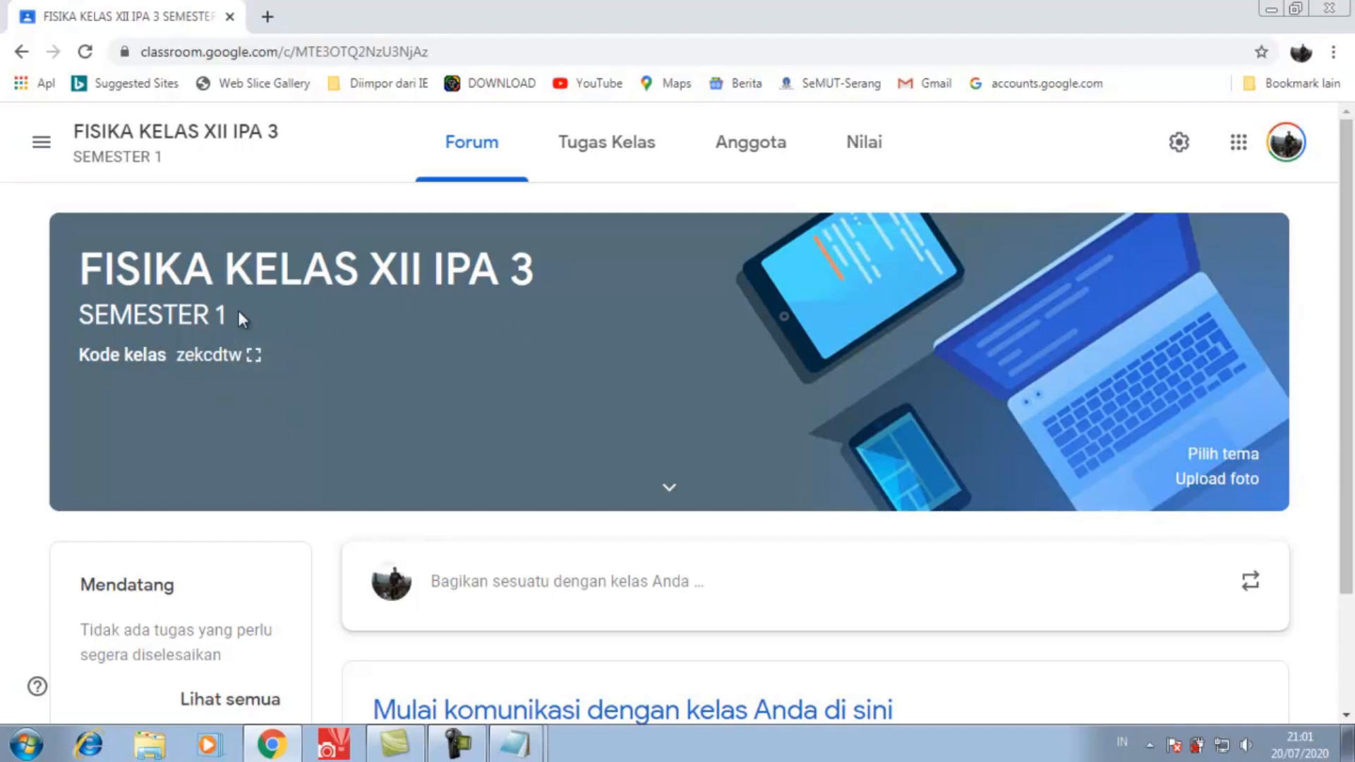
left_click(253, 355)
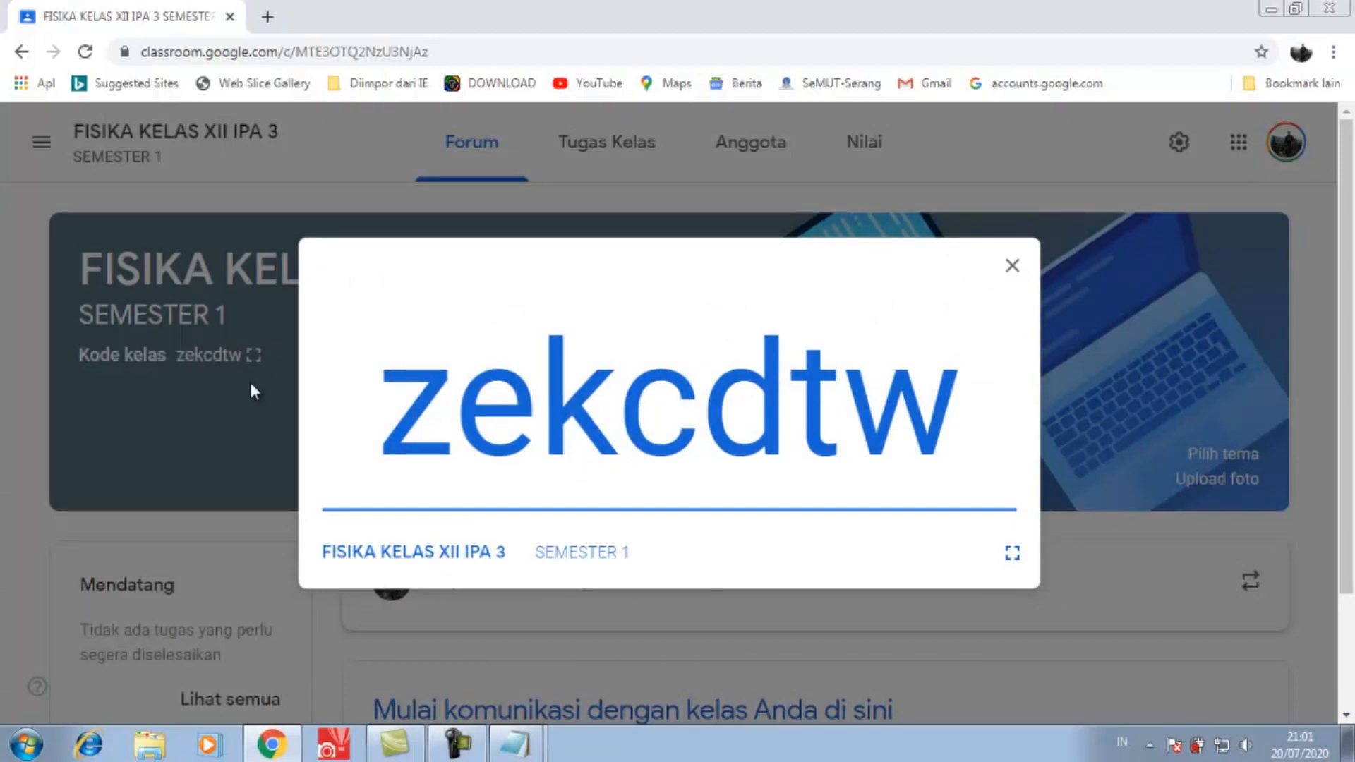
left_click(1012, 268)
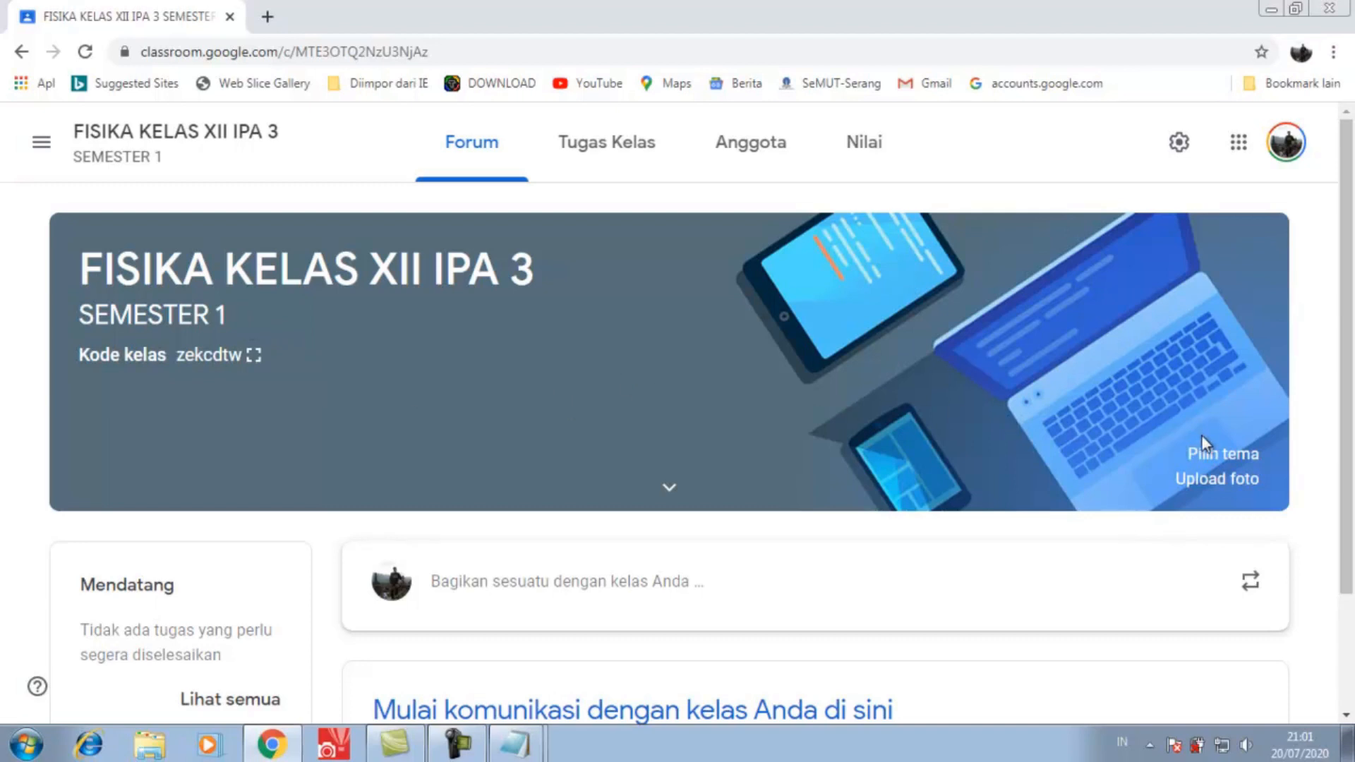
- Change the class theme to the green DNA and pea pod image from the Math & Science gallery
left_click(1238, 455)
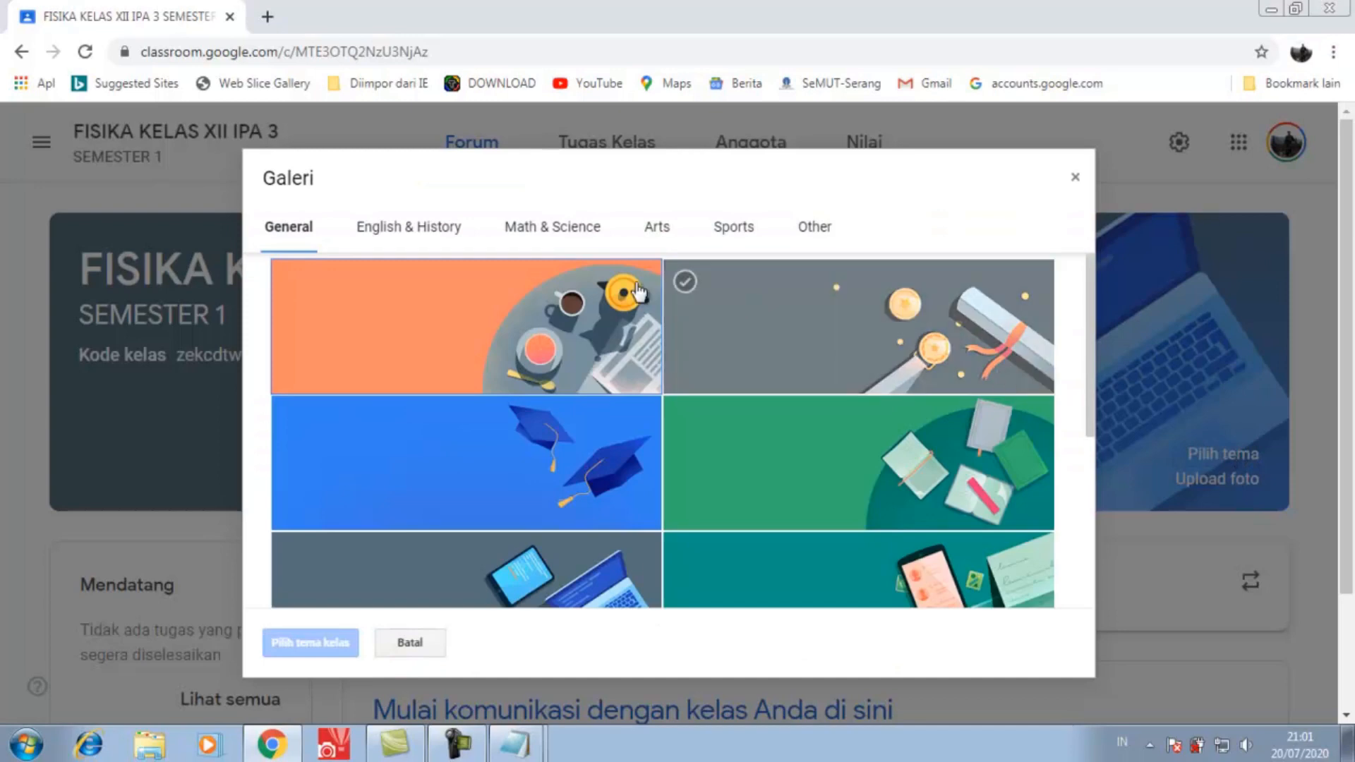
left_click(557, 228)
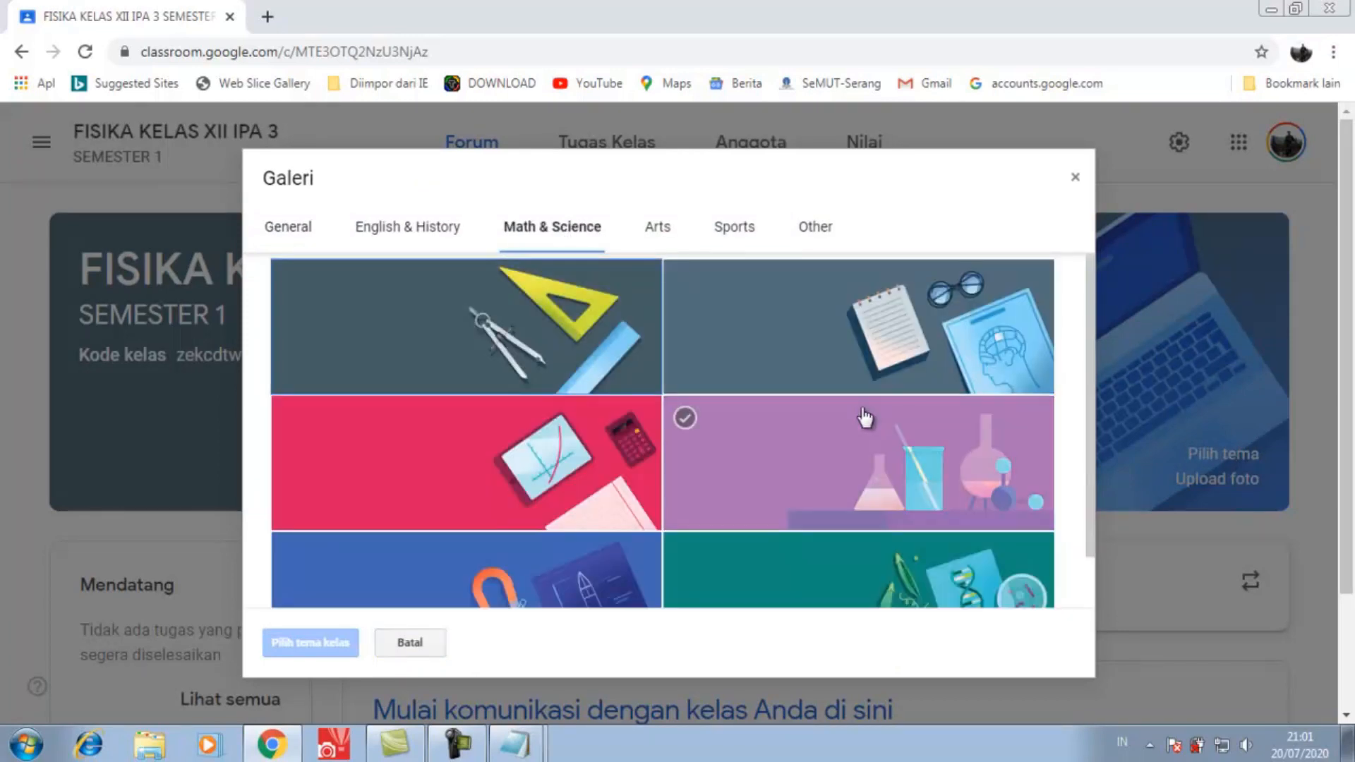
scroll(864, 418, "down", 1)
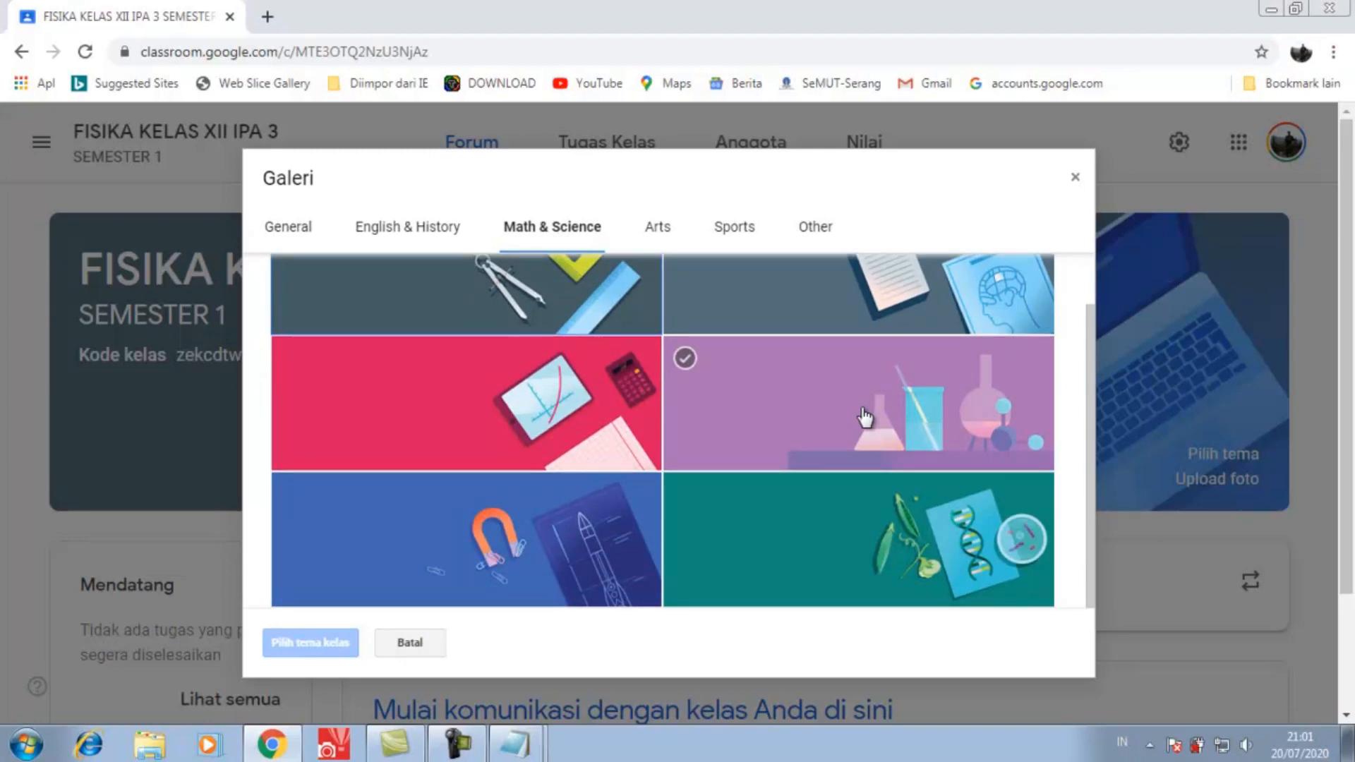
left_click(865, 418)
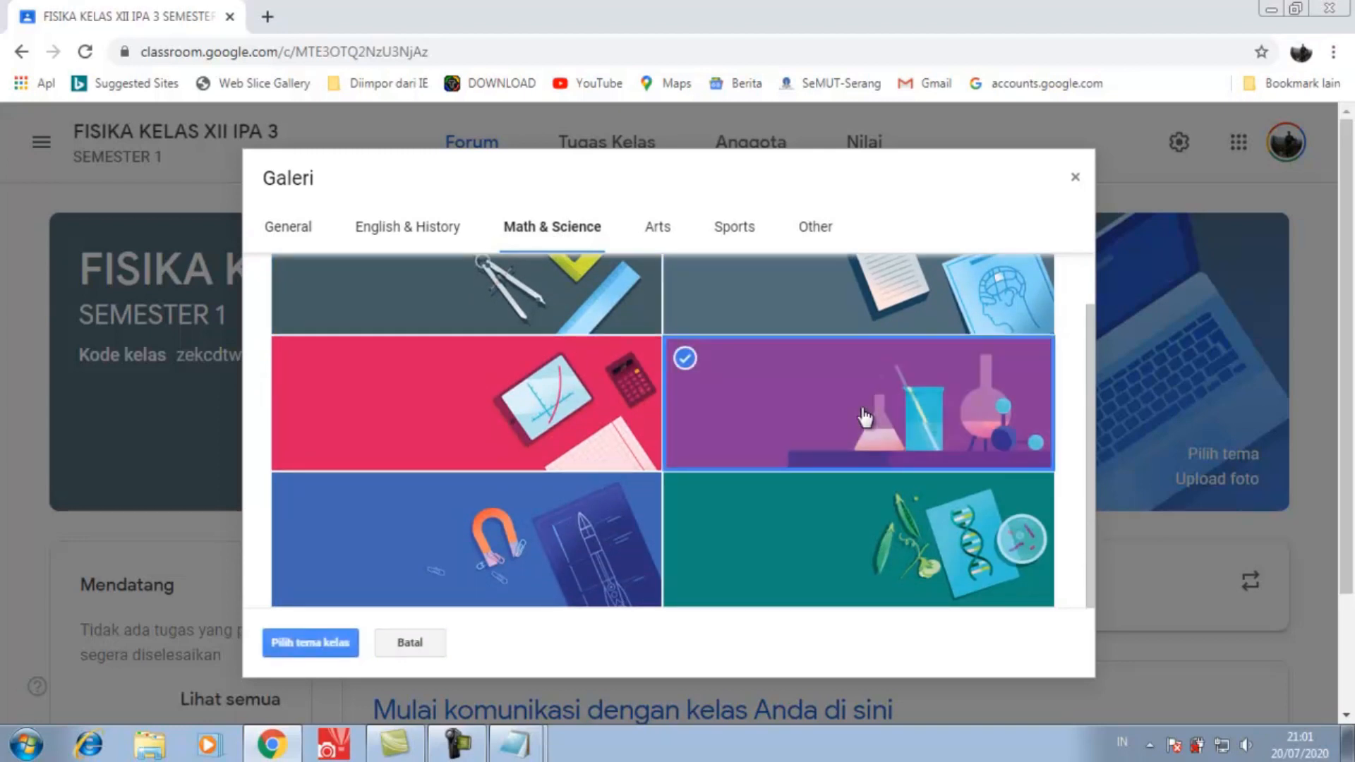
left_click(858, 562)
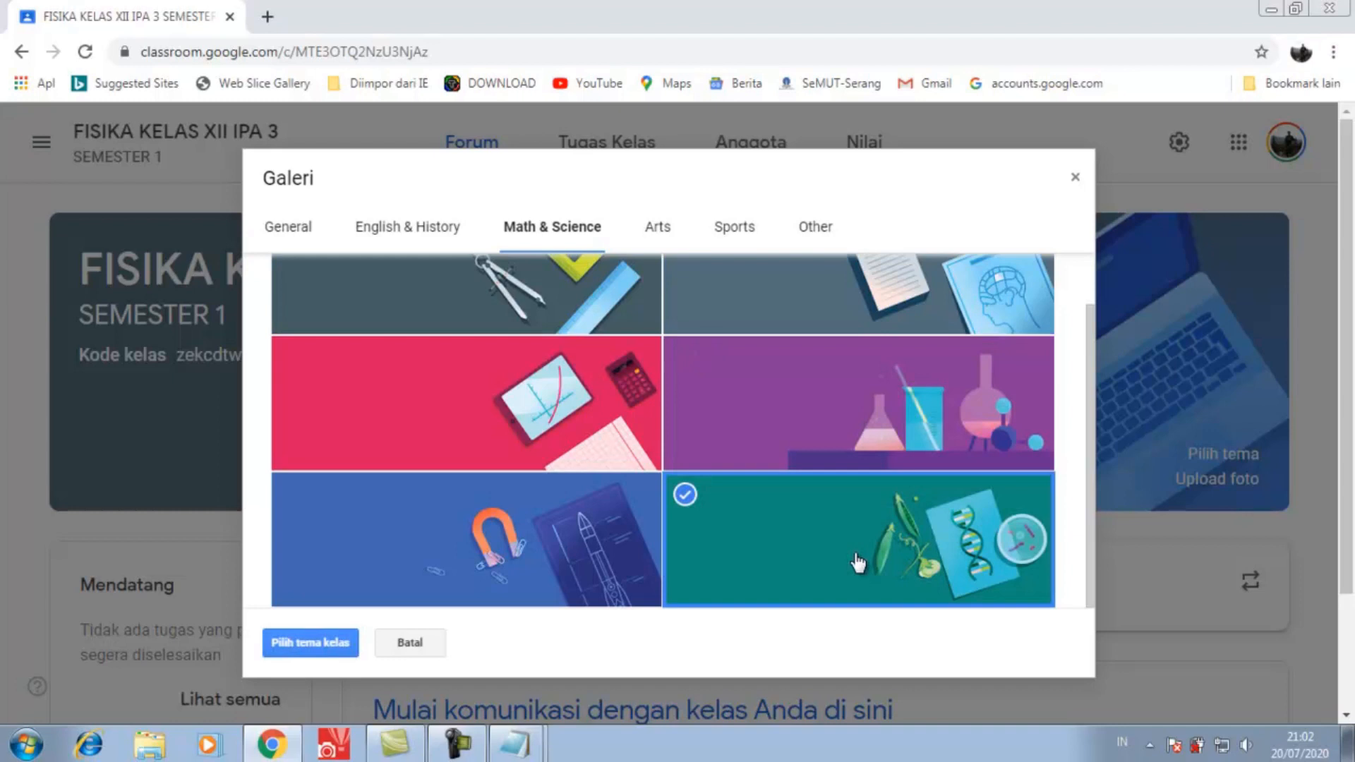
left_click(302, 643)
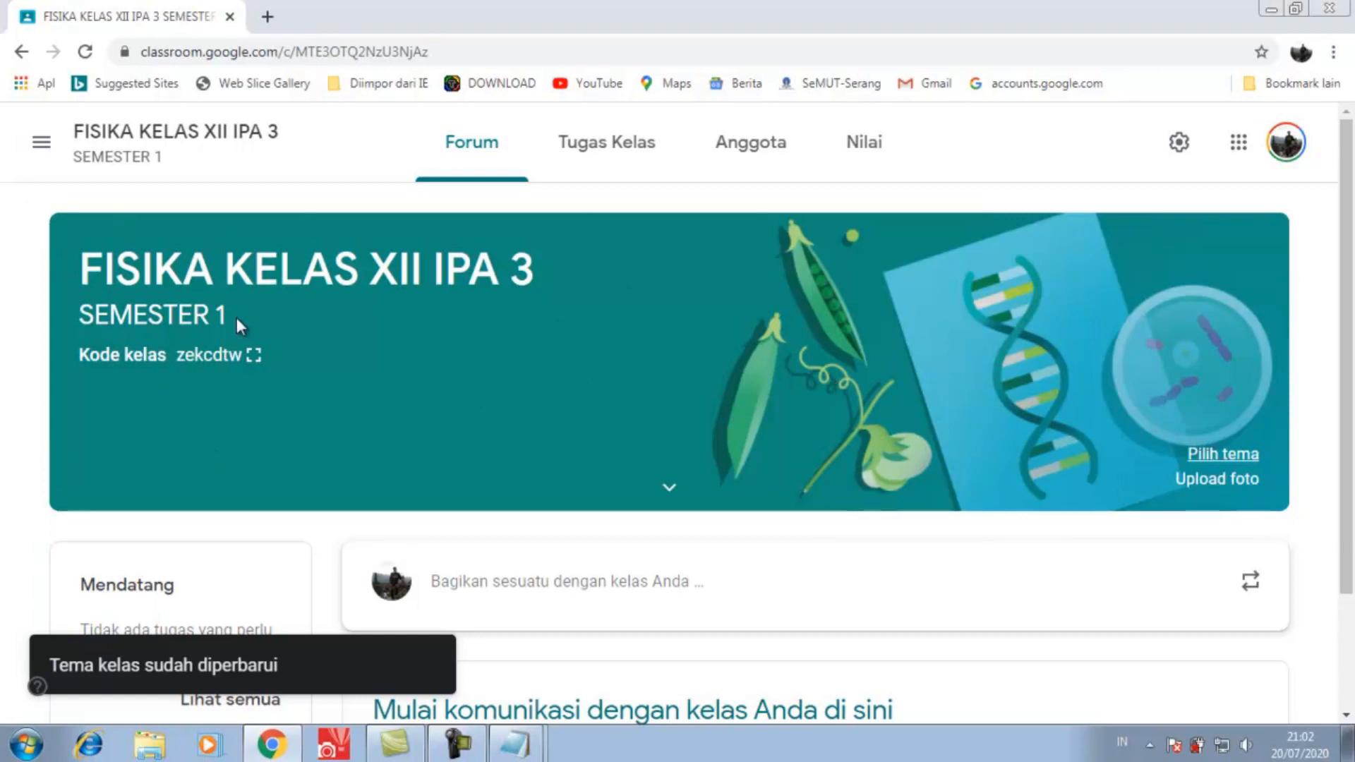
- Search Google in a new tab for FISIKA and show the image results
left_click(268, 18)
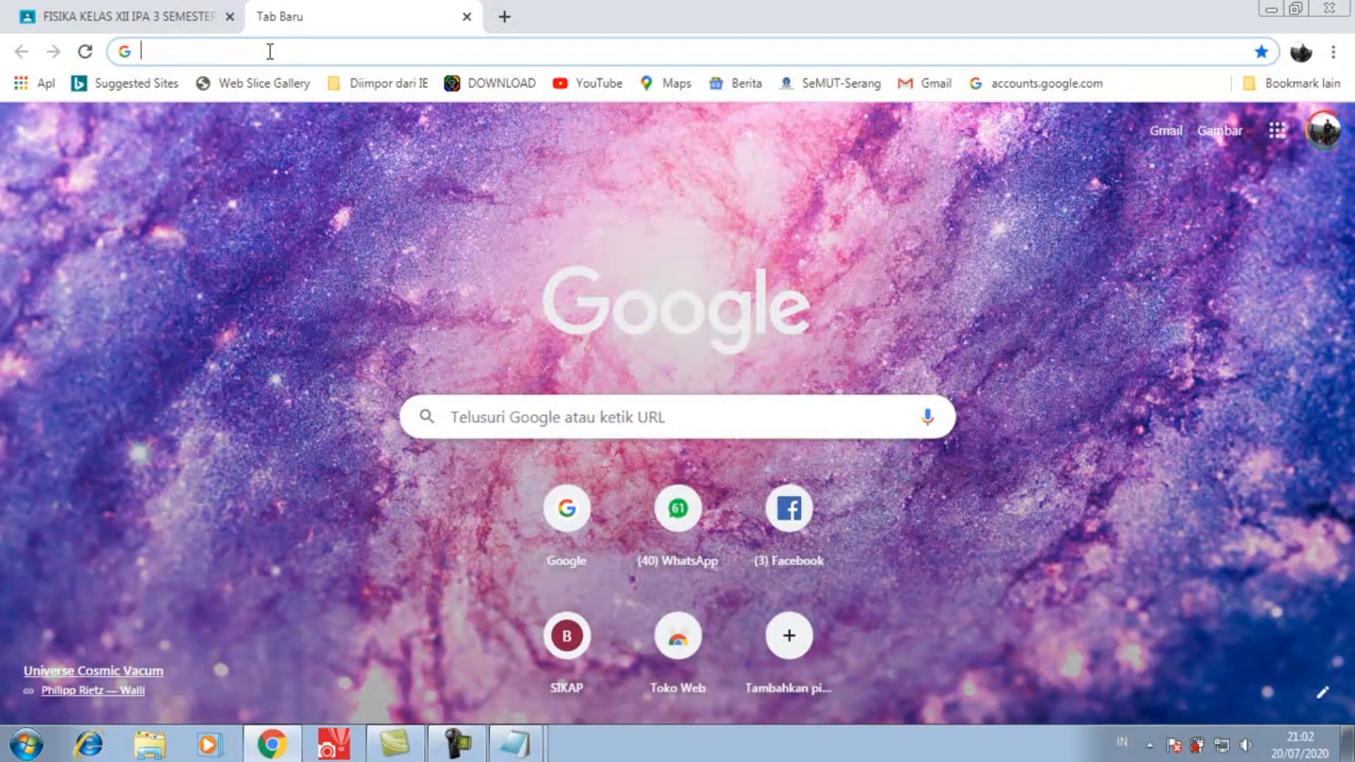
type("EI")
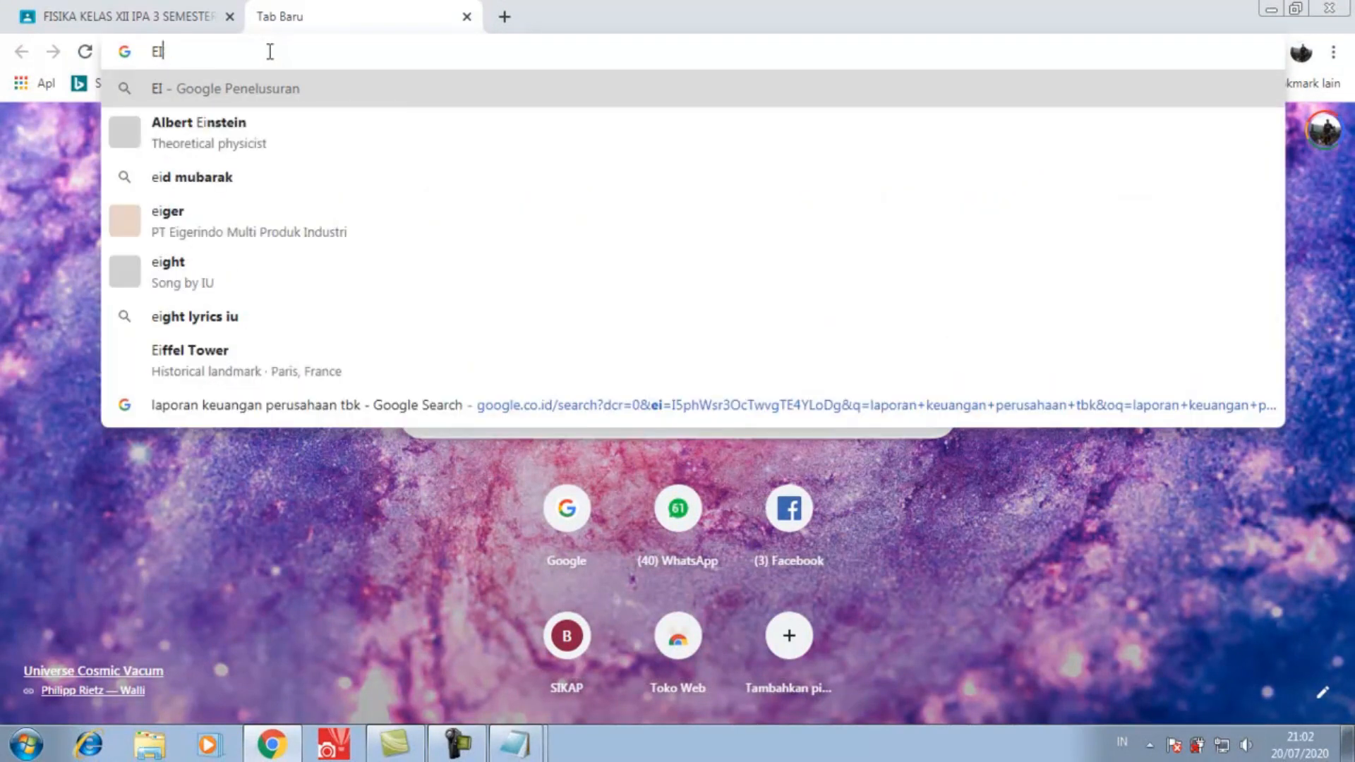
key("BackSpace")
key("BackSpace")
type("FISIKA")
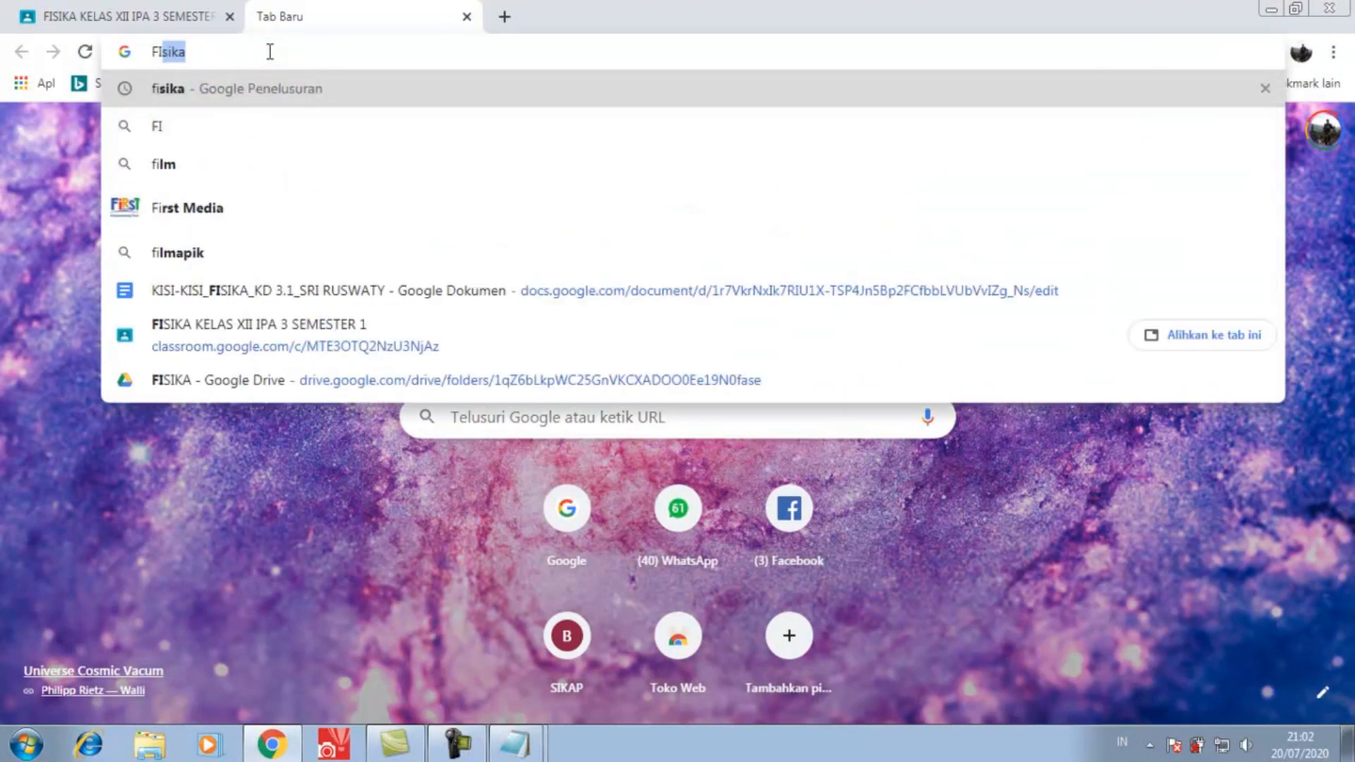
left_click(261, 95)
left_click(292, 206)
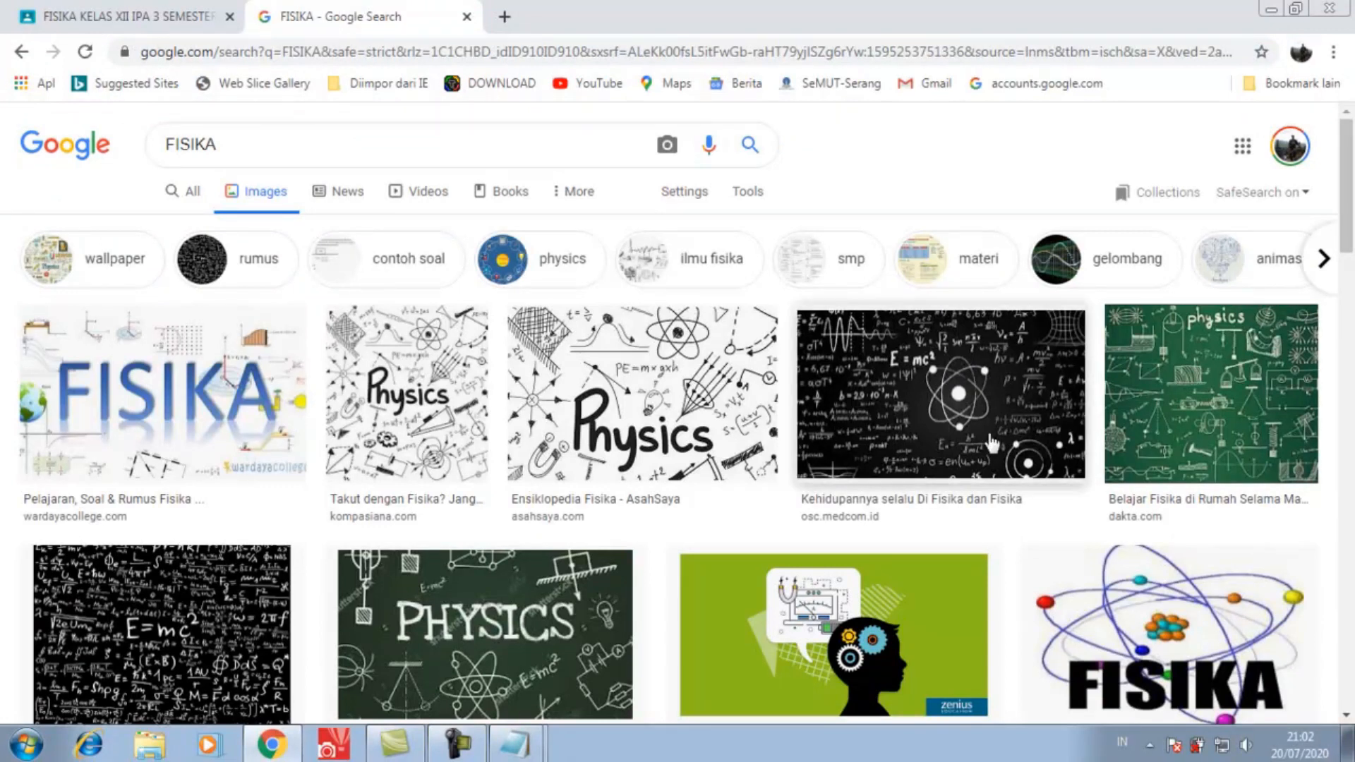
- Start saving the white Physics doodle image from AsahSaya and choose the google claaroom folder on the Desktop as its location
left_click(669, 426)
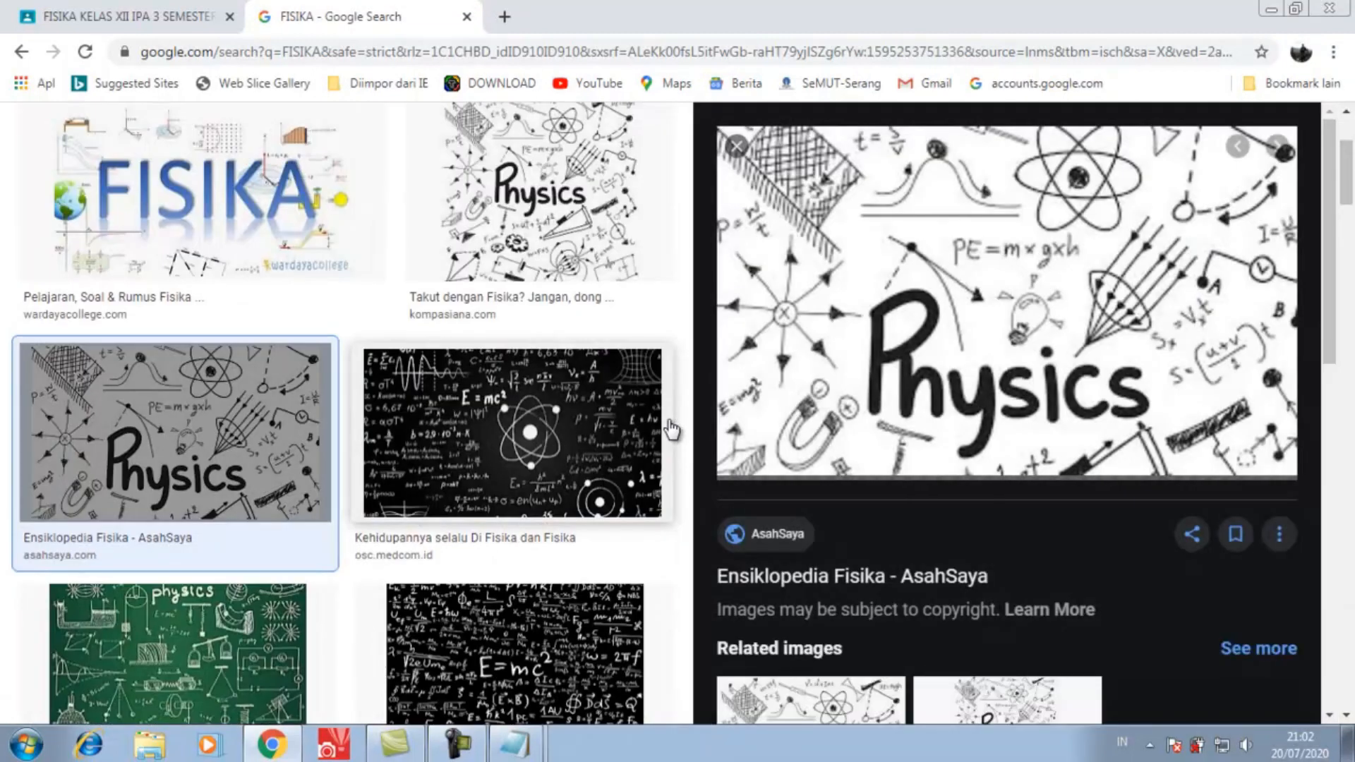
right_click(1037, 256)
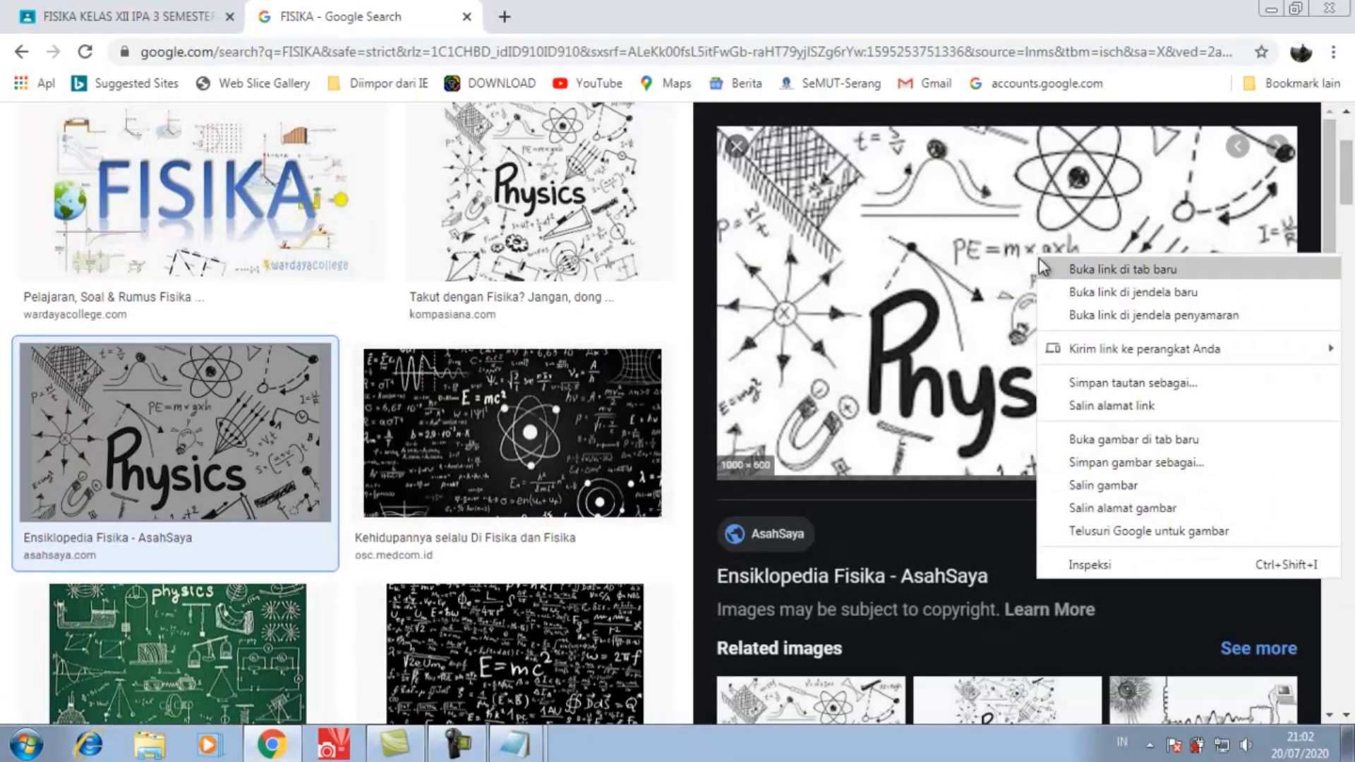
left_click(1150, 462)
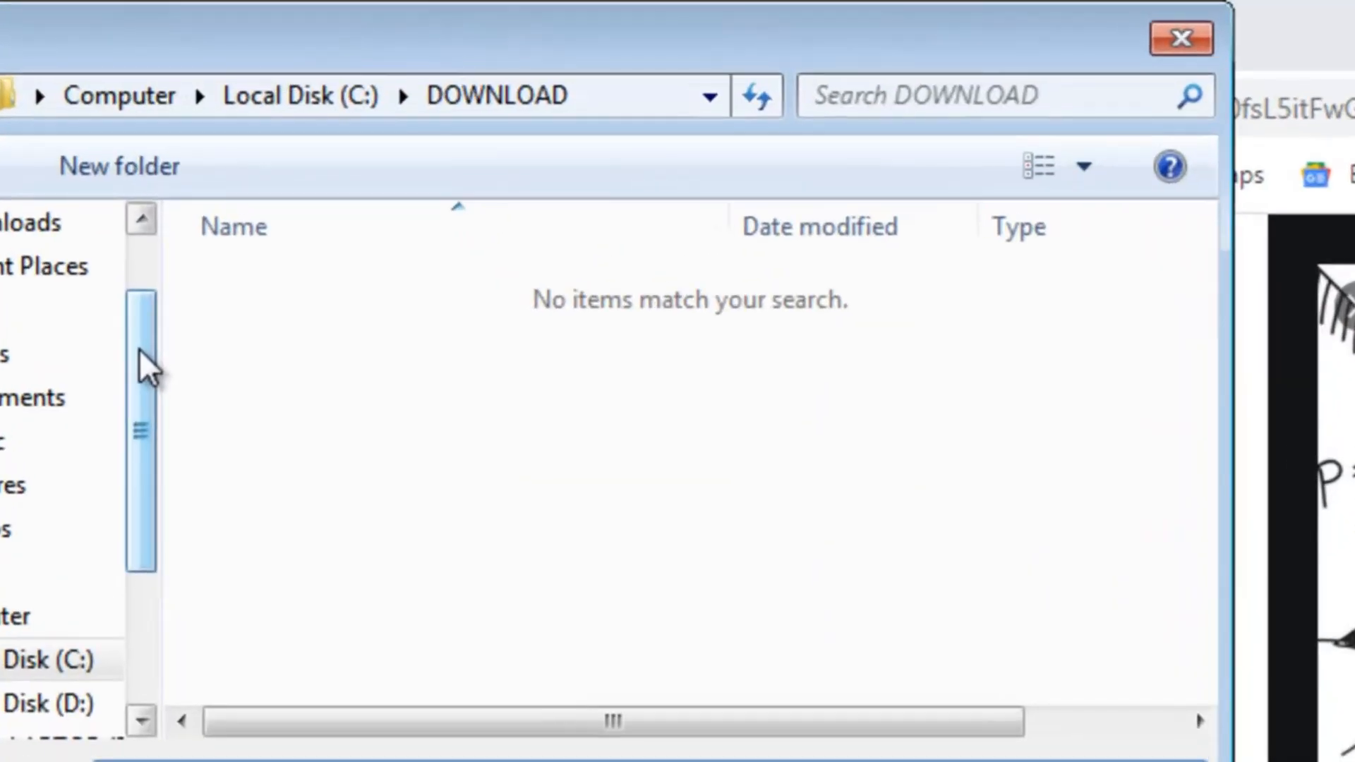
left_click_drag(154, 165, 153, 136)
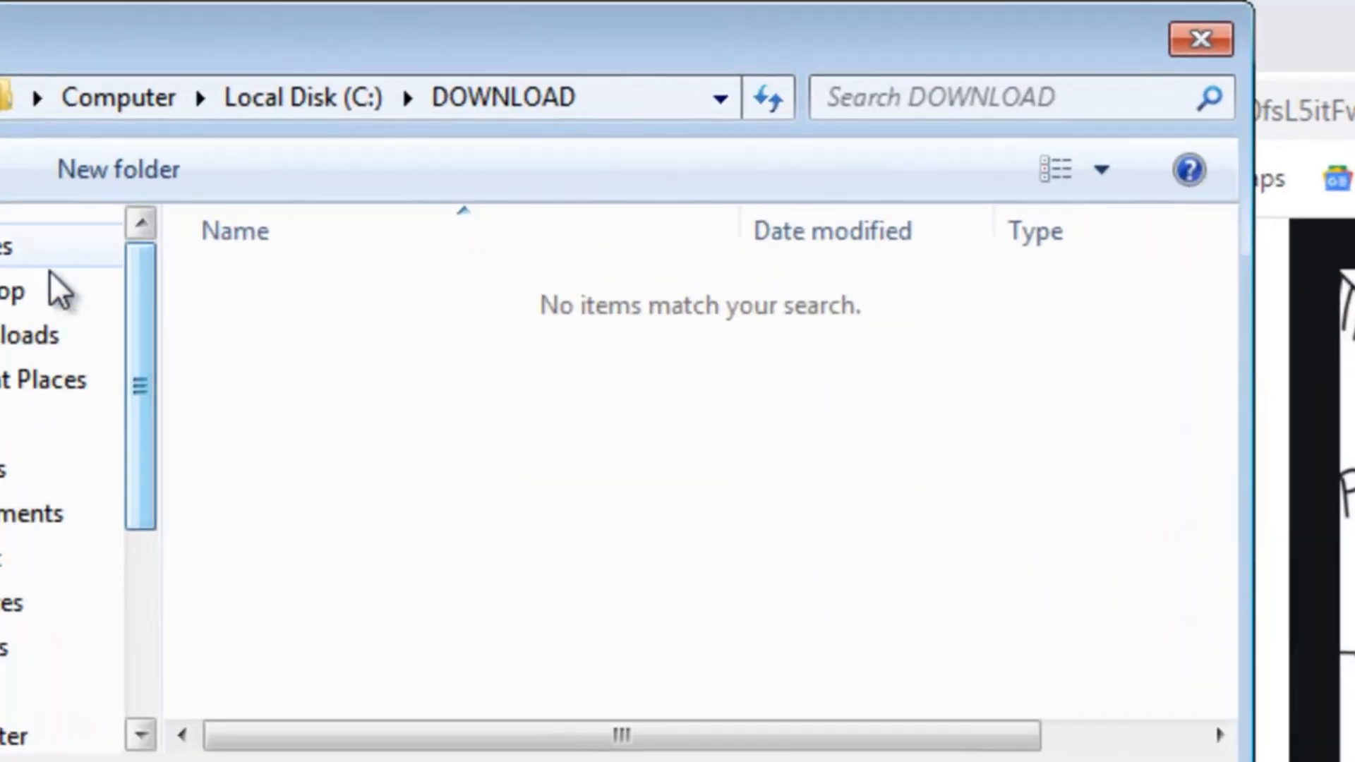
left_click(44, 290)
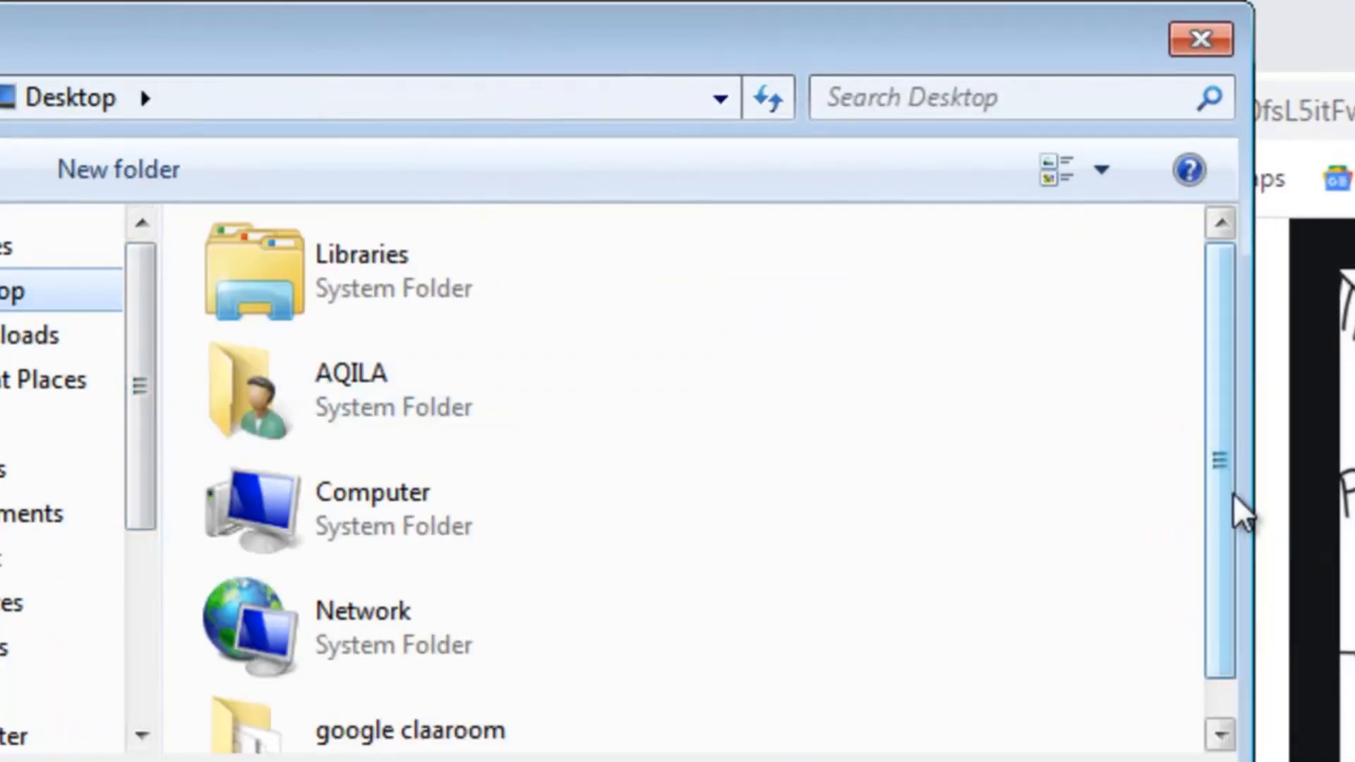
scroll(1219, 536, "down", 1)
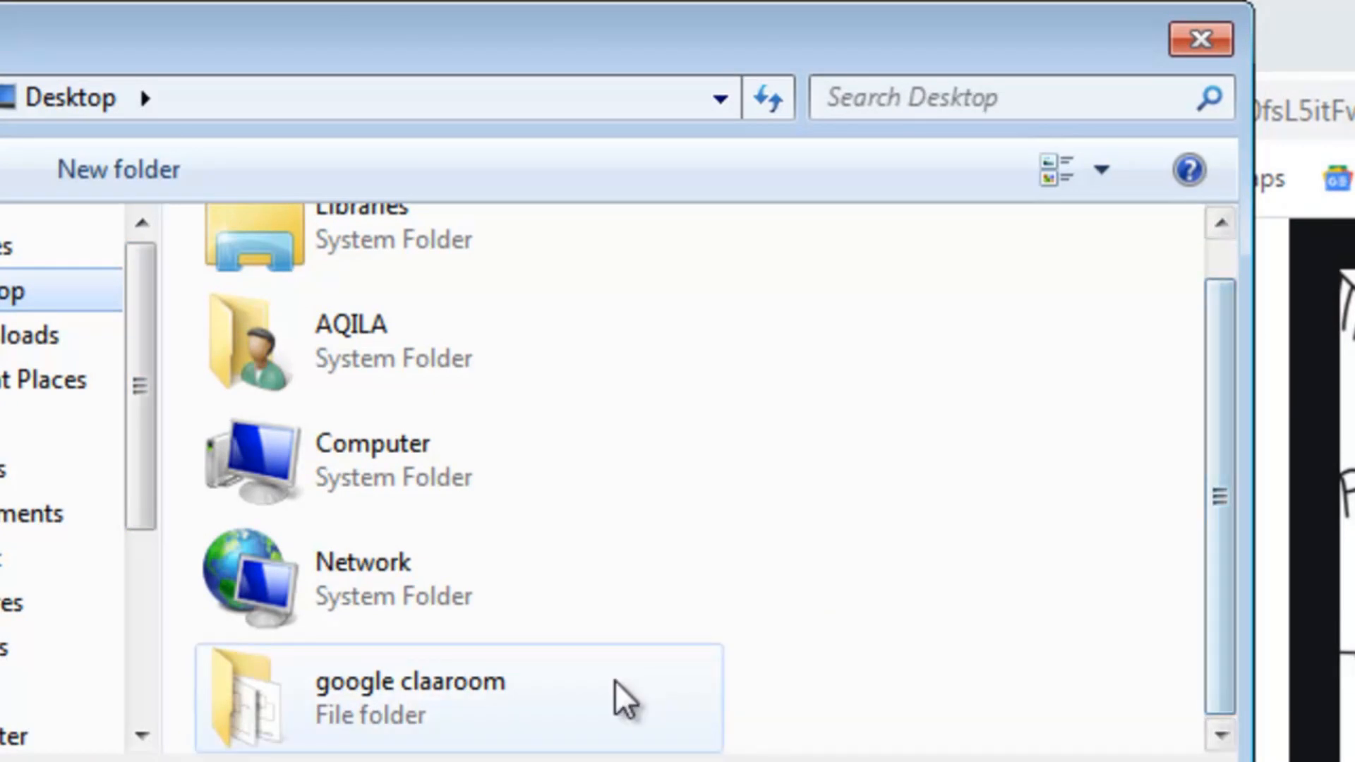
double_click(547, 705)
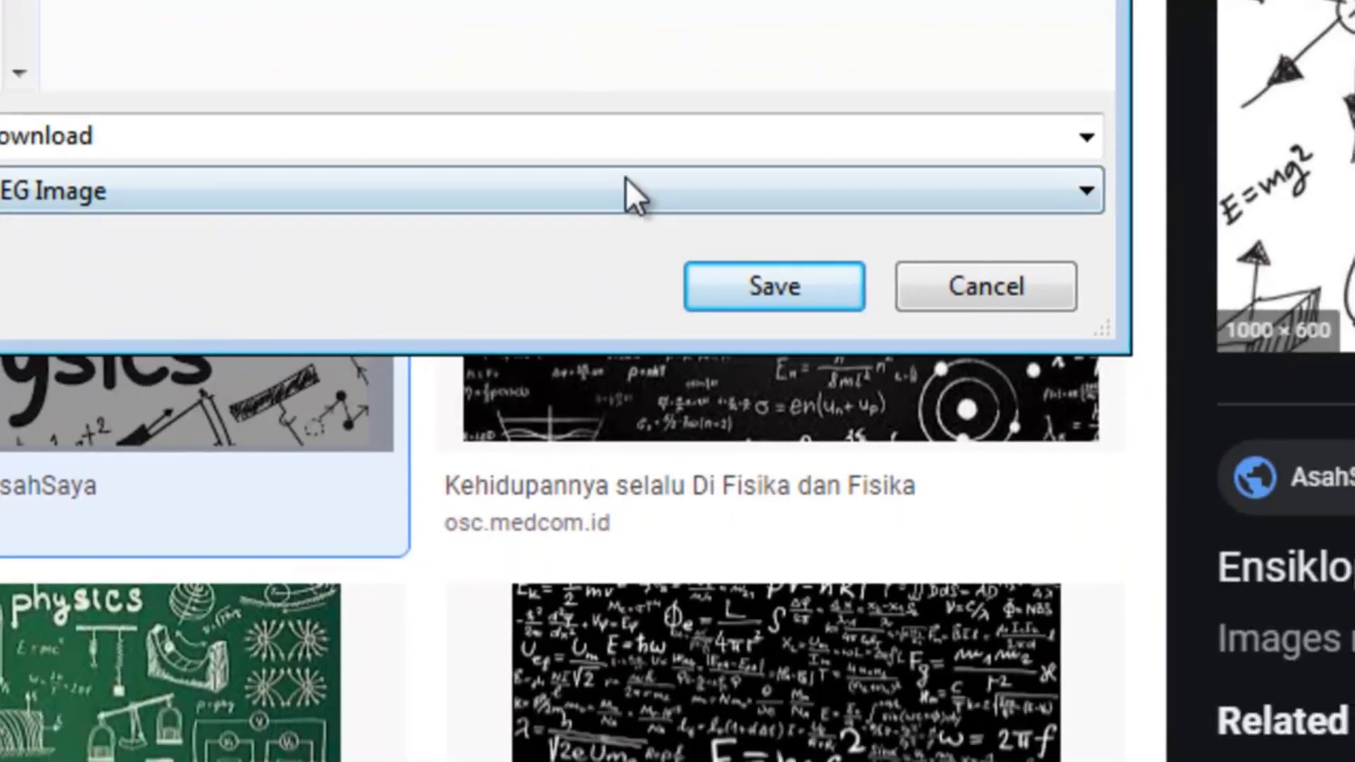
- Name the image file gambar 3.png and save it in the google claaroom folder
left_click(498, 159)
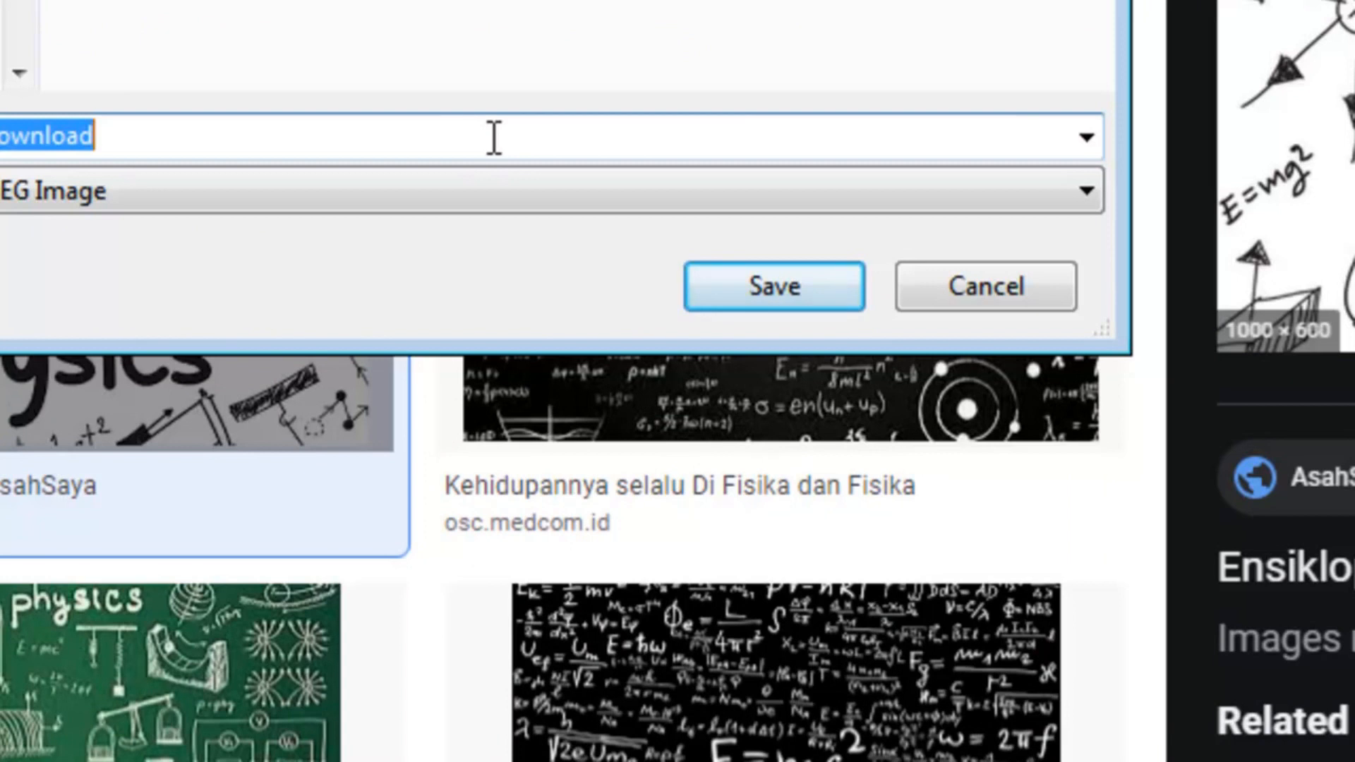
type("GA")
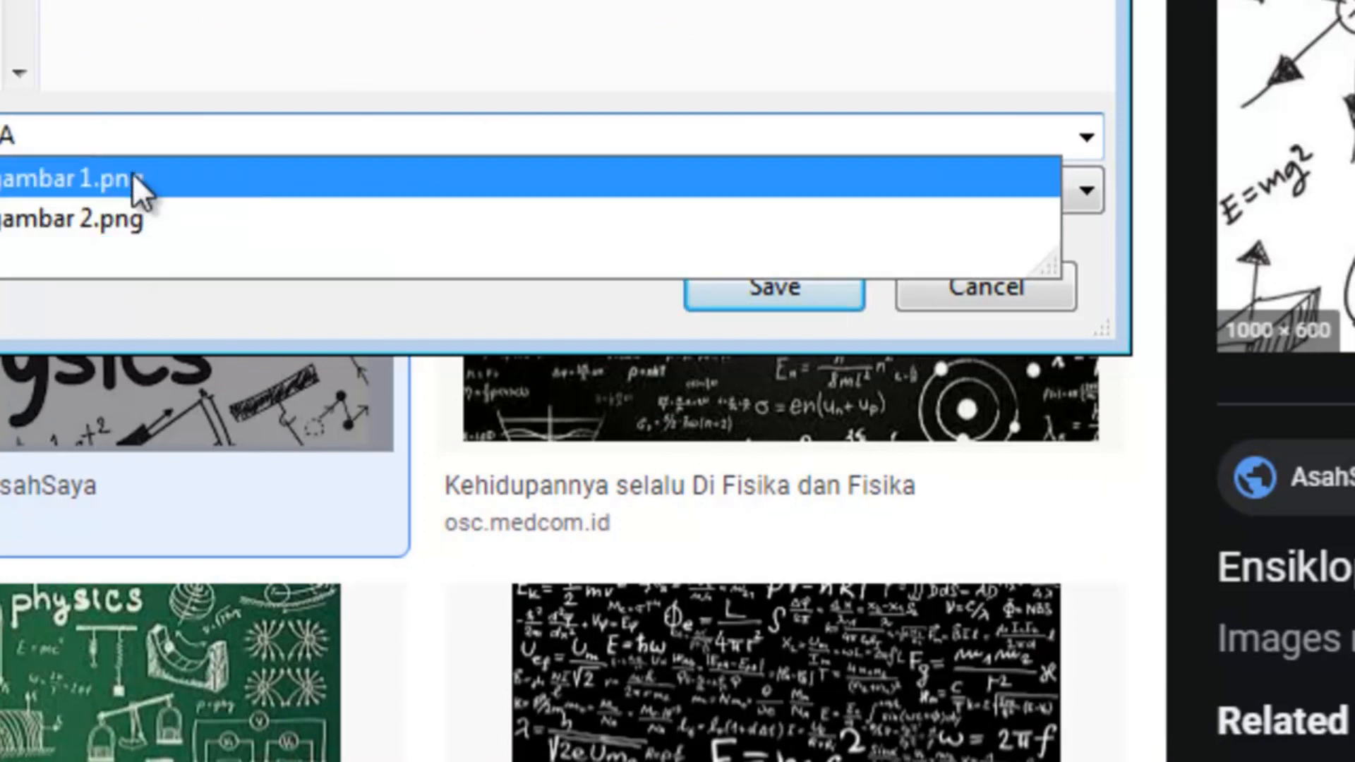
left_click(133, 223)
left_click(90, 136)
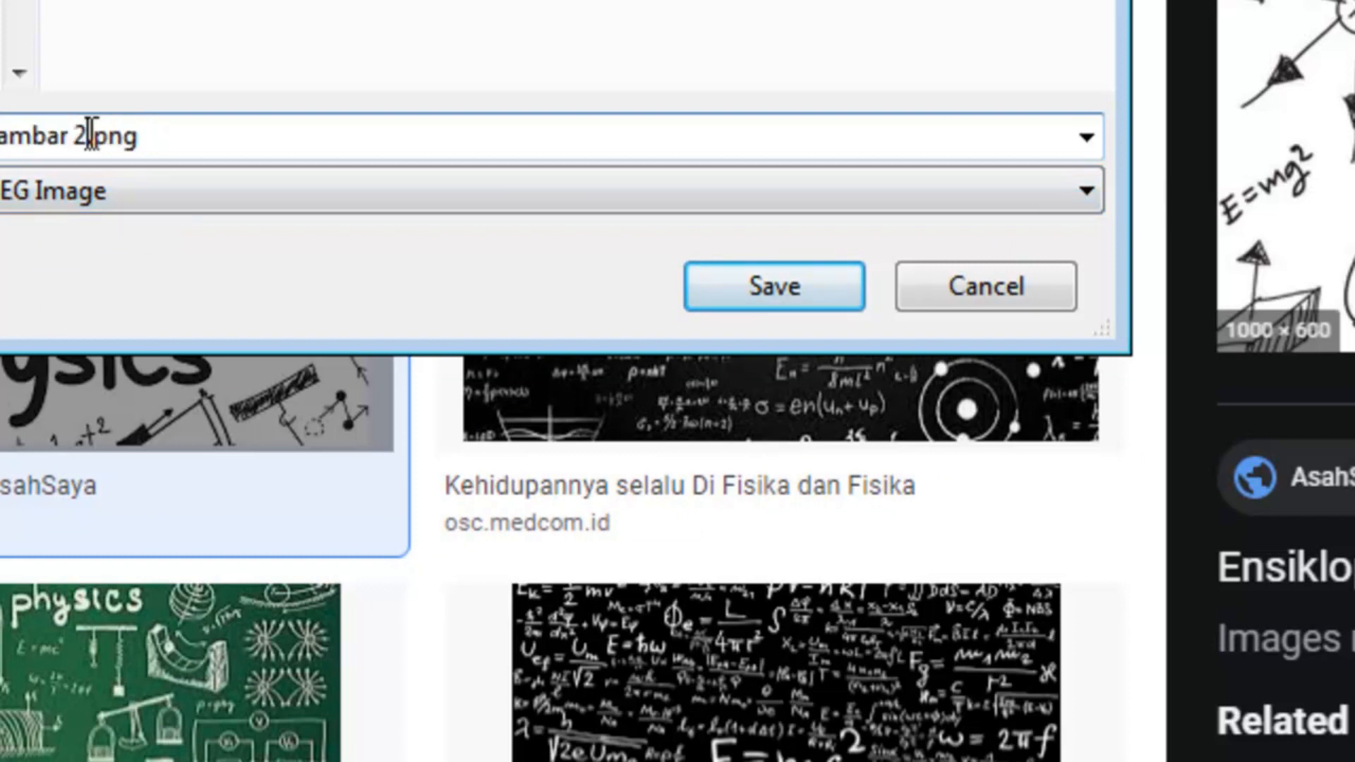
key("BackSpace")
type("3")
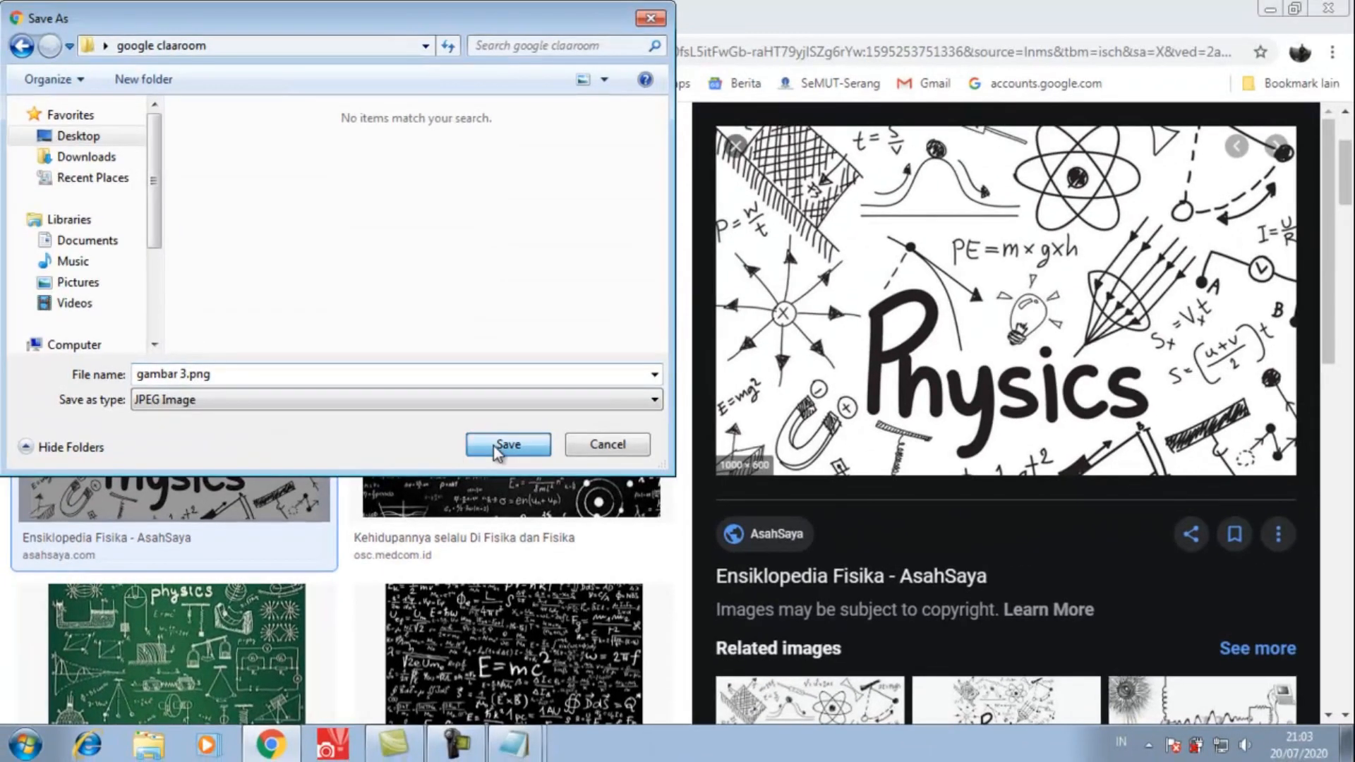
left_click(727, 315)
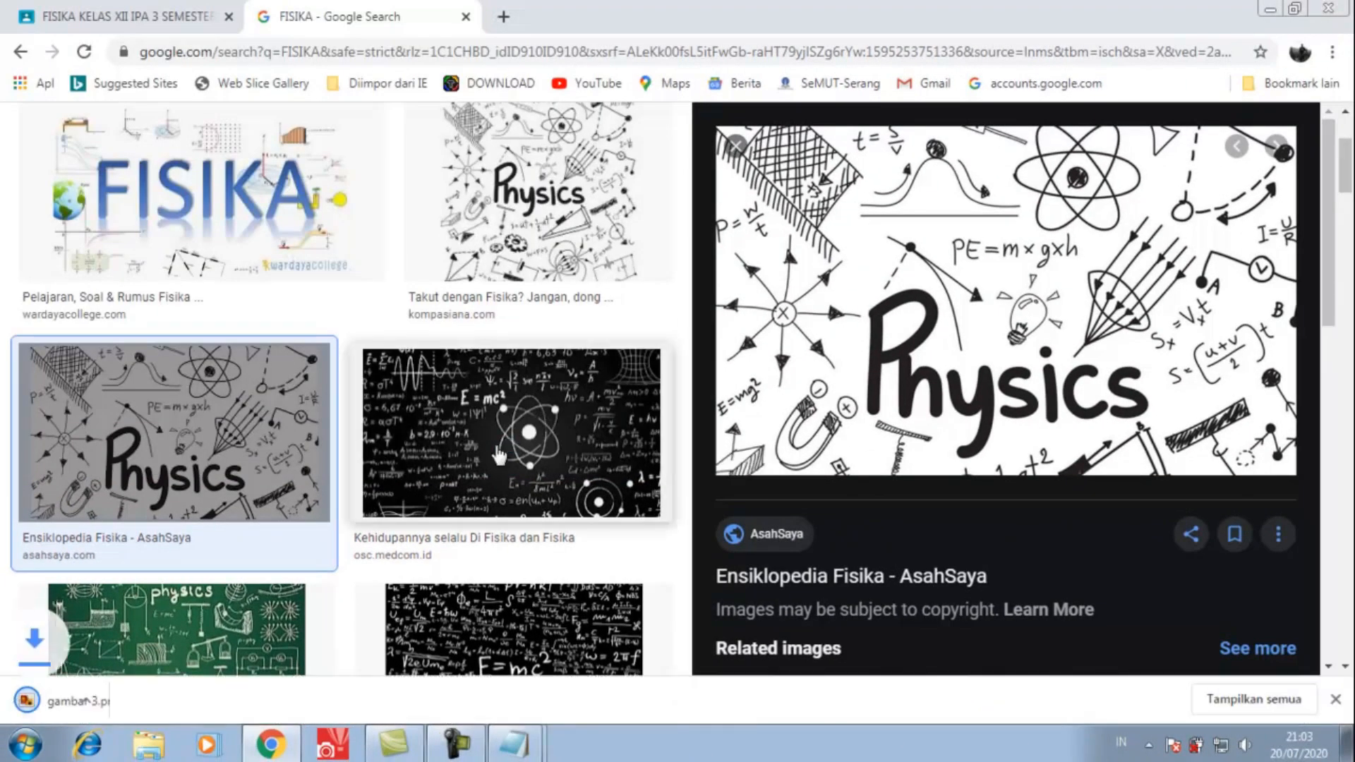
- Return to the class page and try to upload gambar 3 from the google claaroom folder as the header photo
left_click(172, 16)
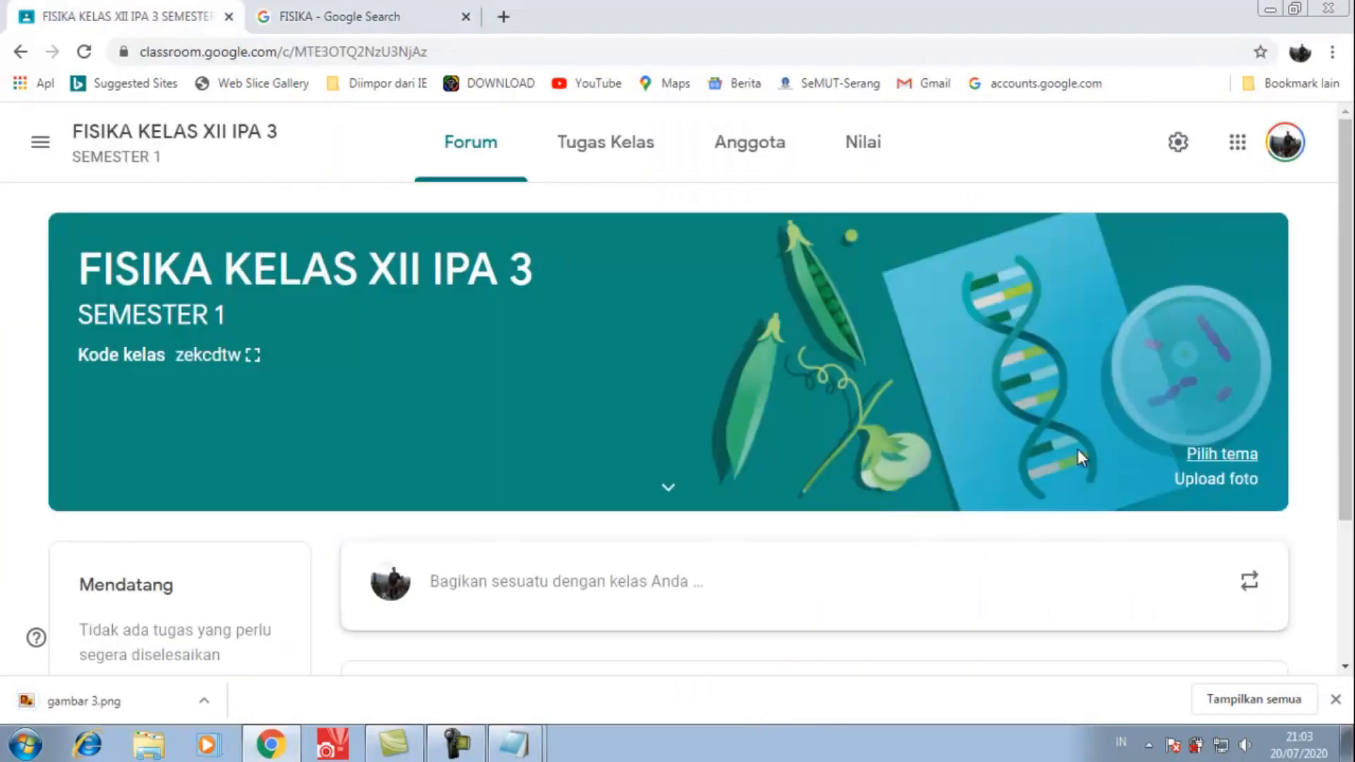
left_click(1235, 486)
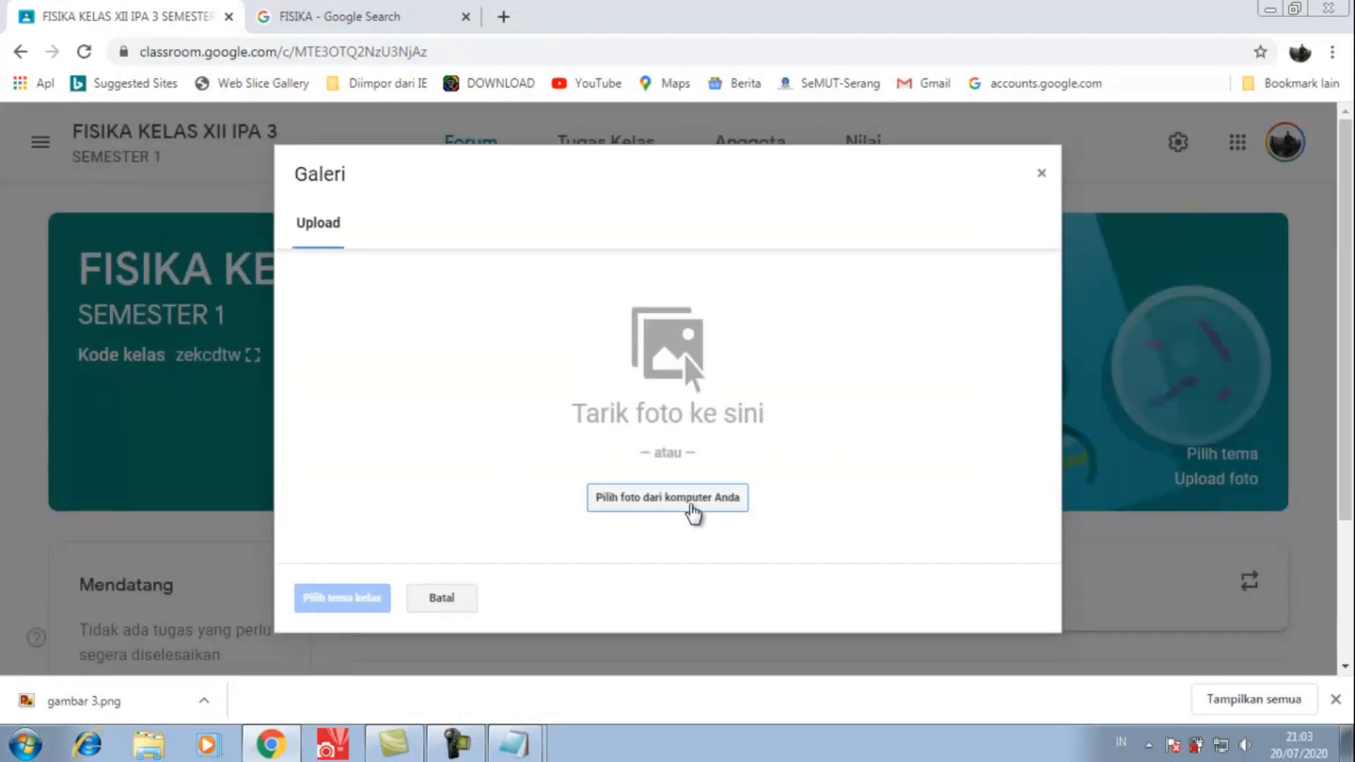
left_click(693, 512)
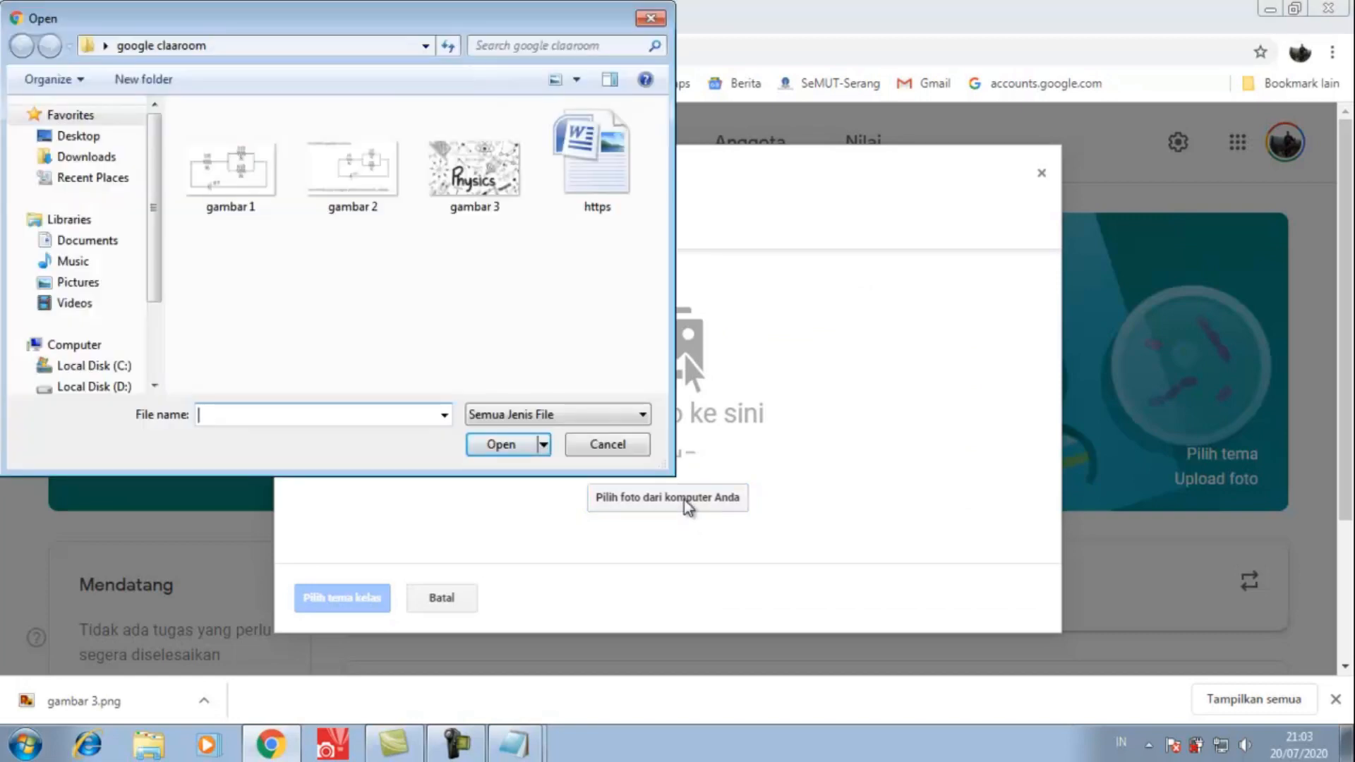
left_click(473, 176)
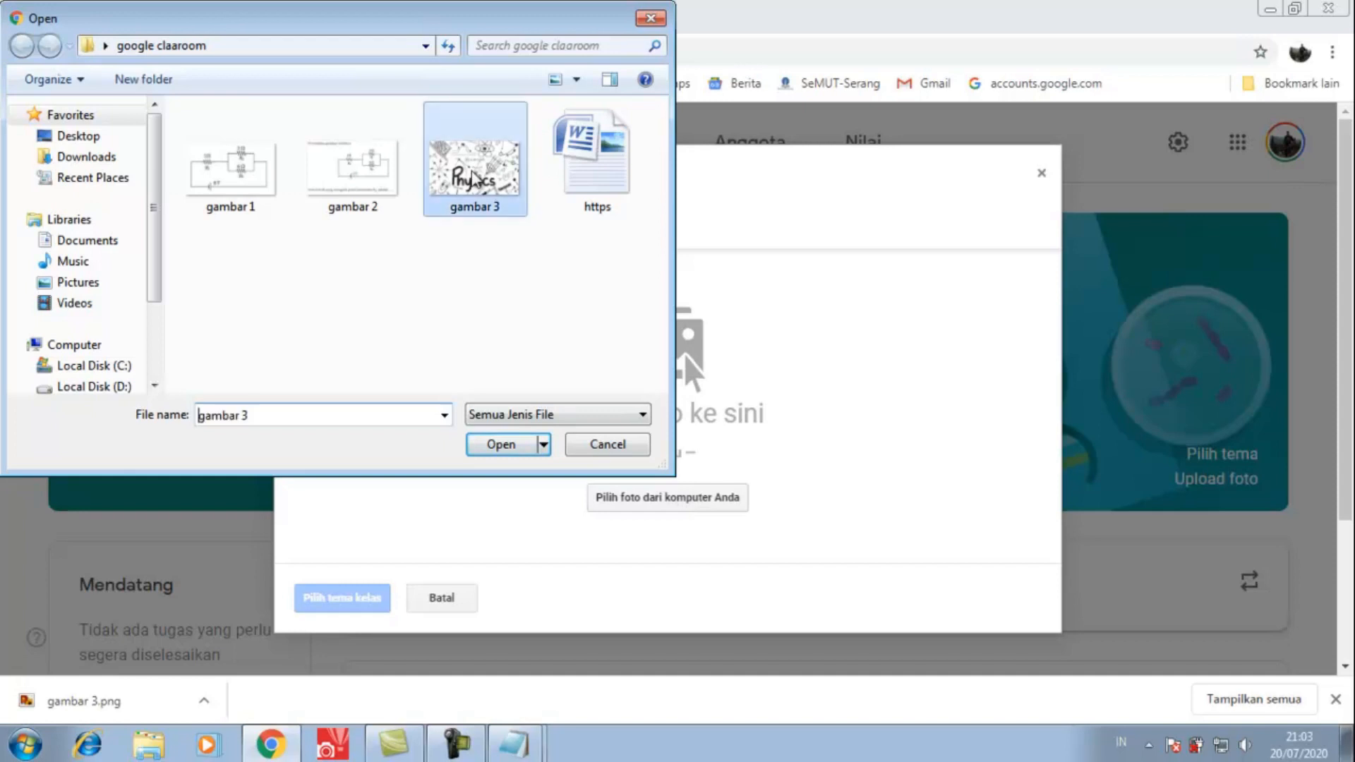
left_click(498, 445)
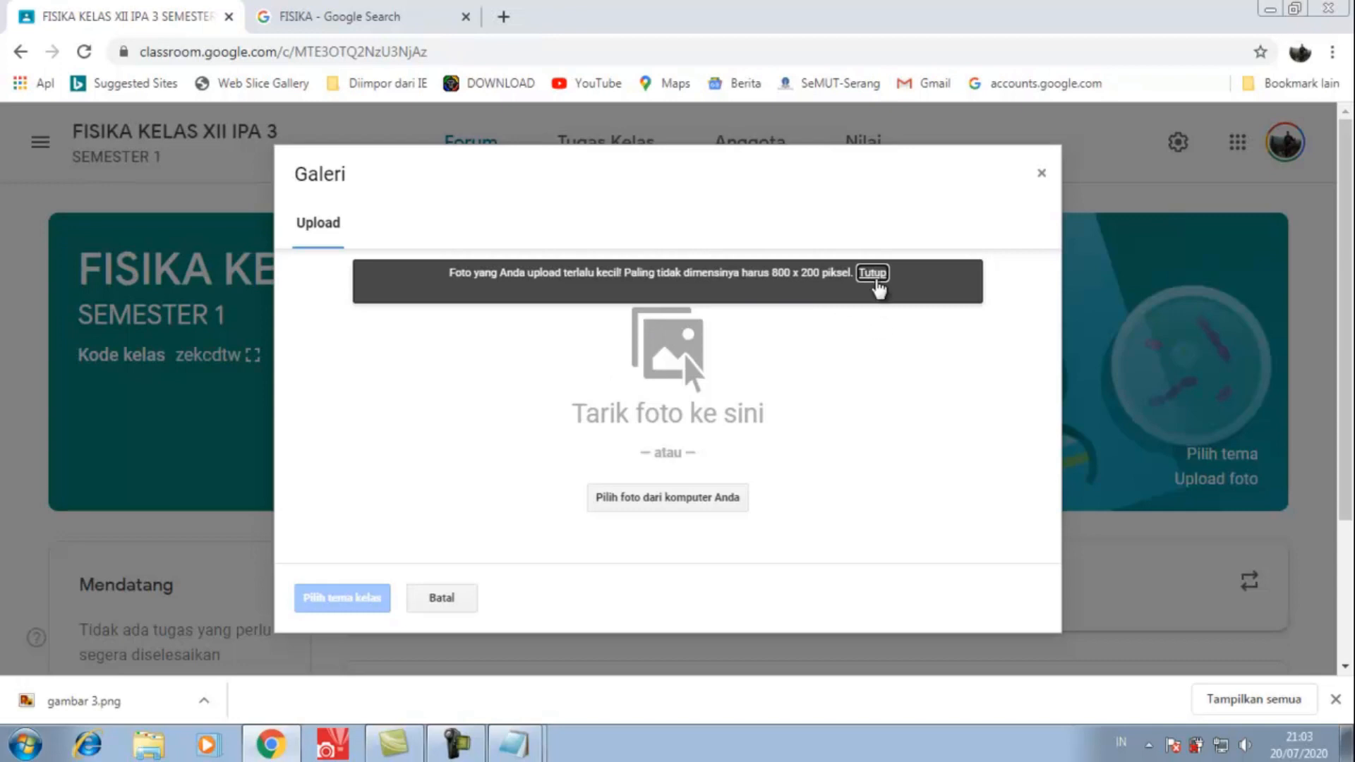
left_click(873, 273)
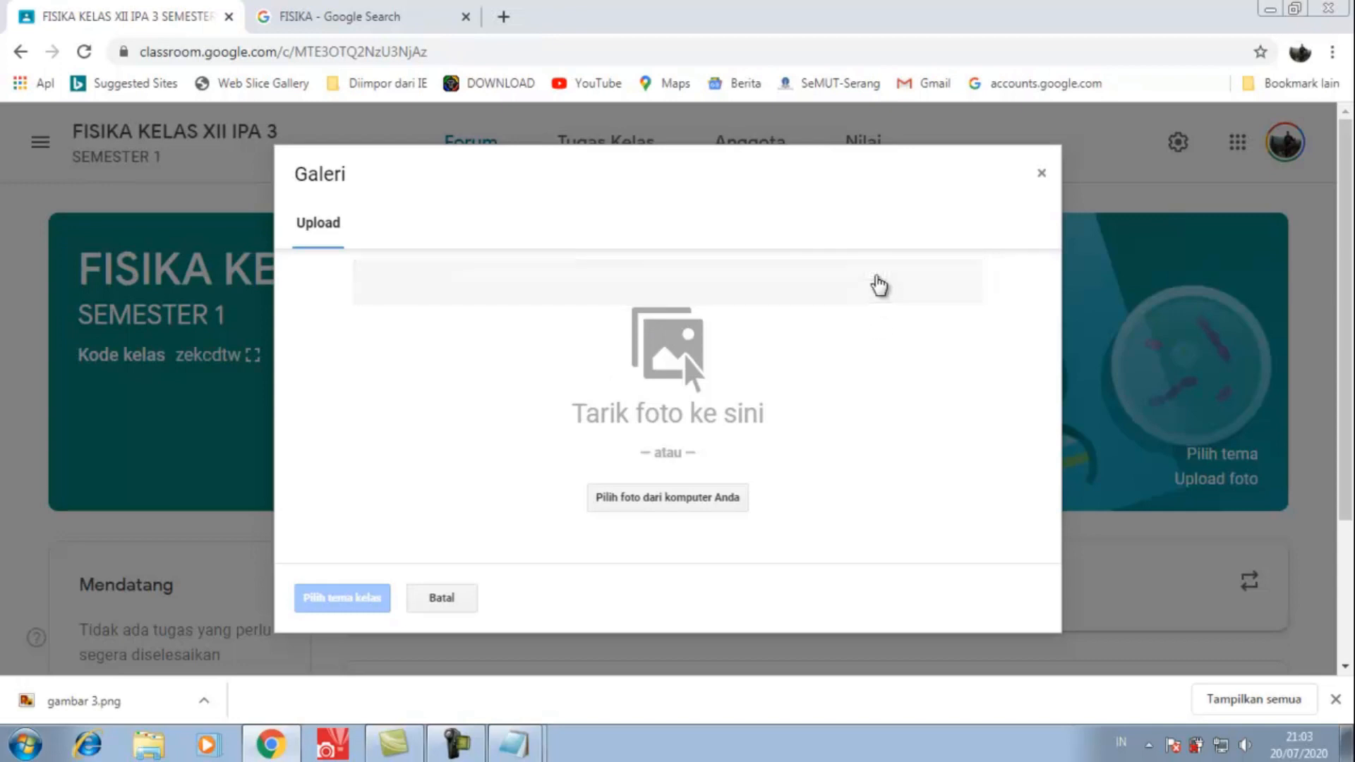
- Save the black E = mc² atom image from osc.medcom.id as gambar 3.png in the google claaroom folder, replacing the existing file
left_click(354, 18)
scroll(586, 286, "up", 3)
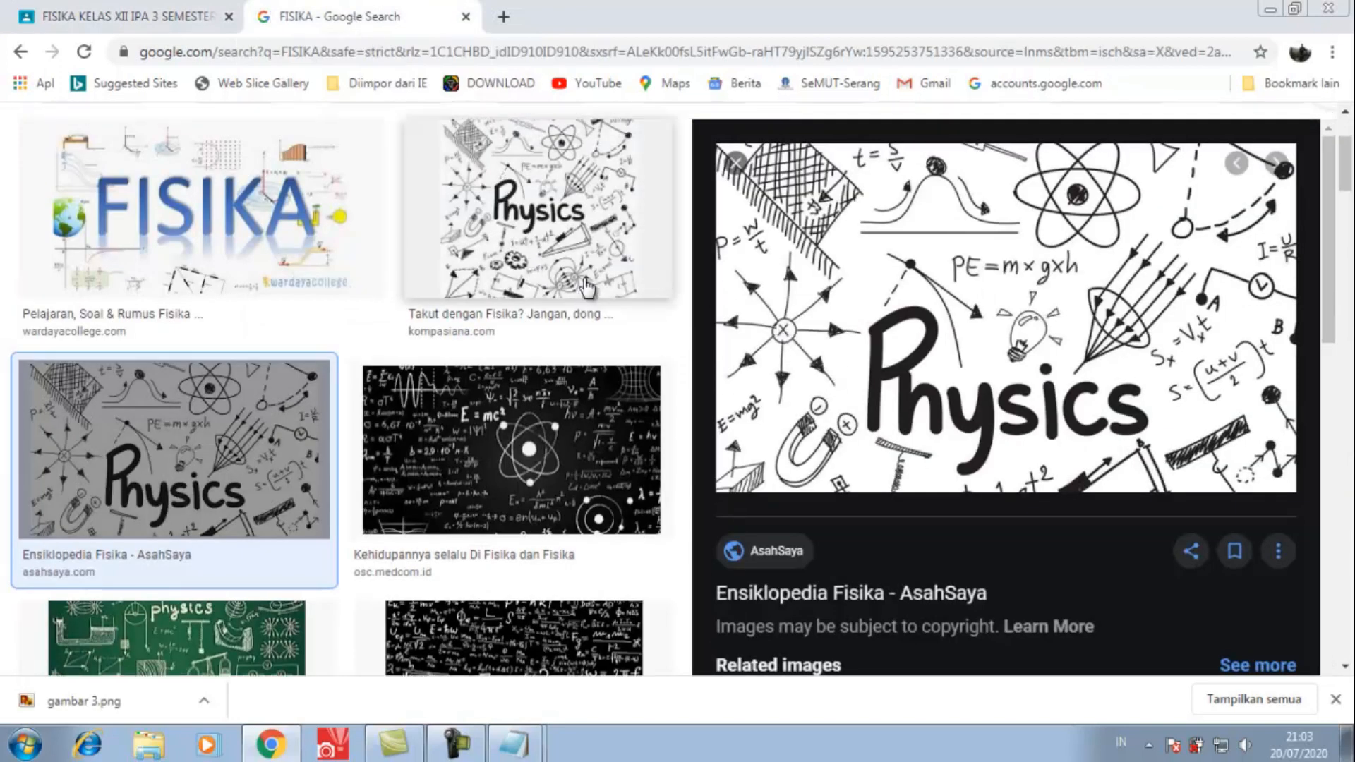
scroll(587, 286, "down", 4)
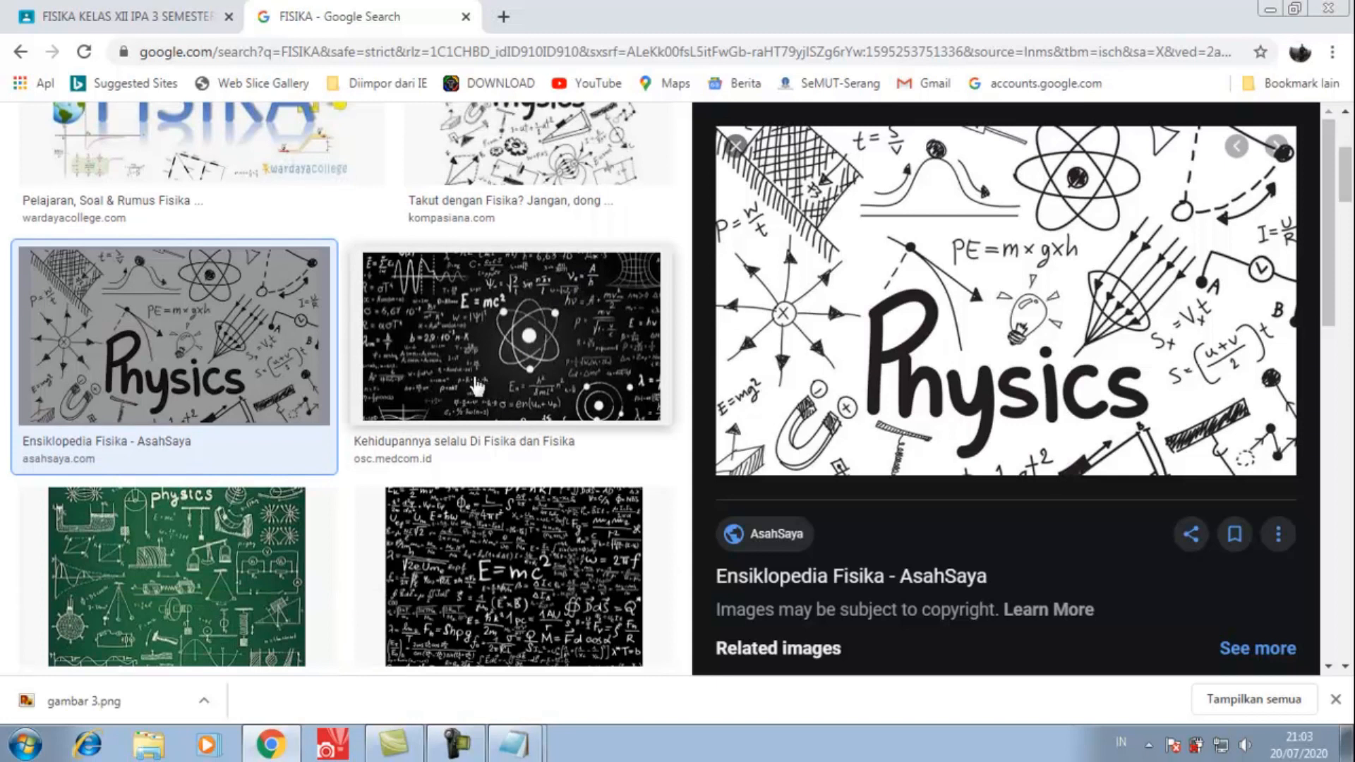
left_click(483, 345)
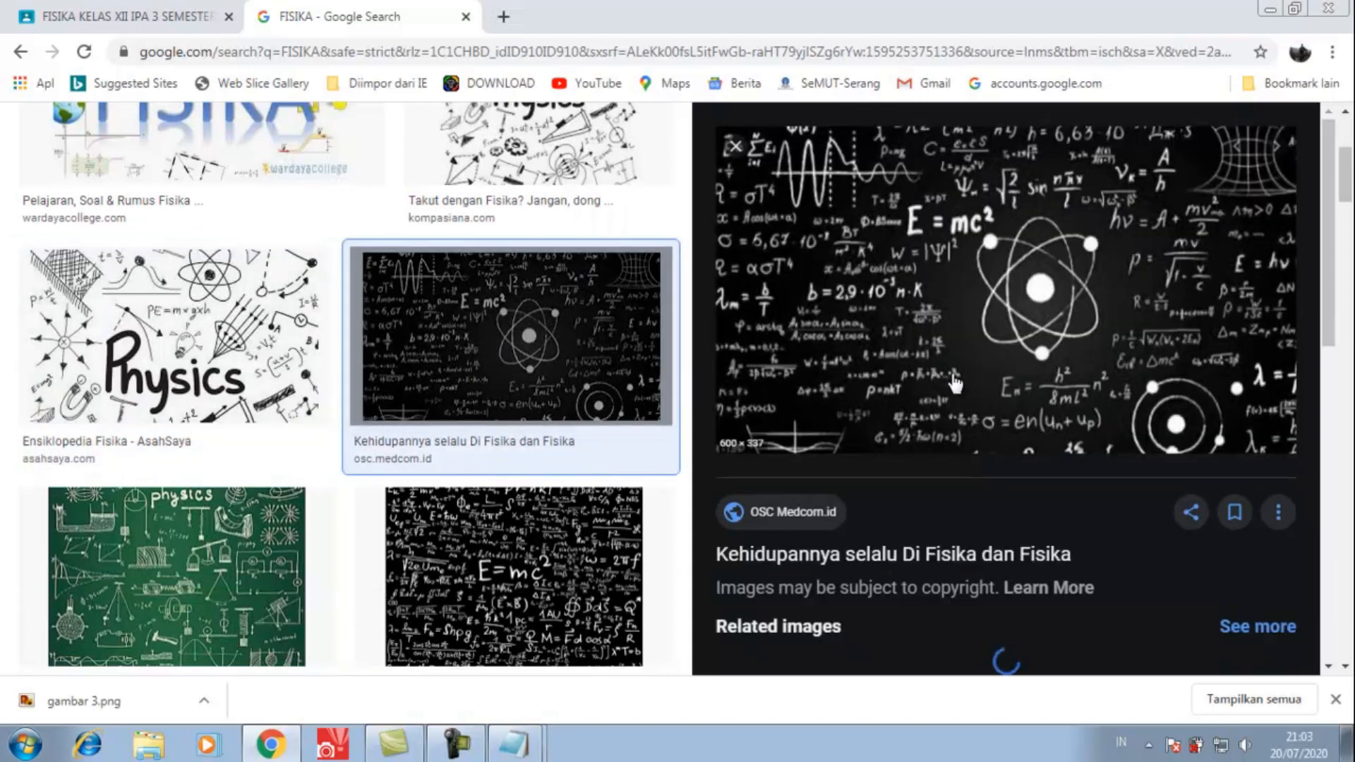
right_click(1003, 306)
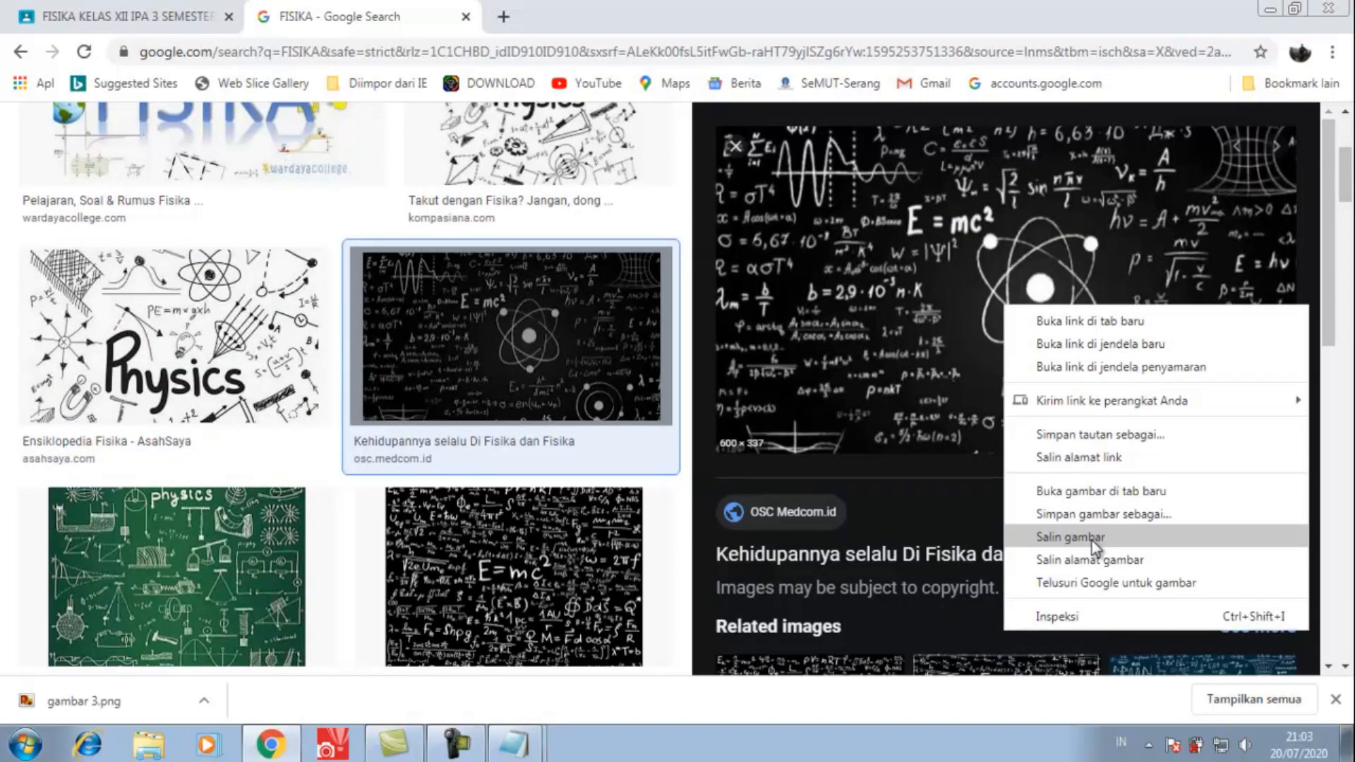
left_click(1090, 514)
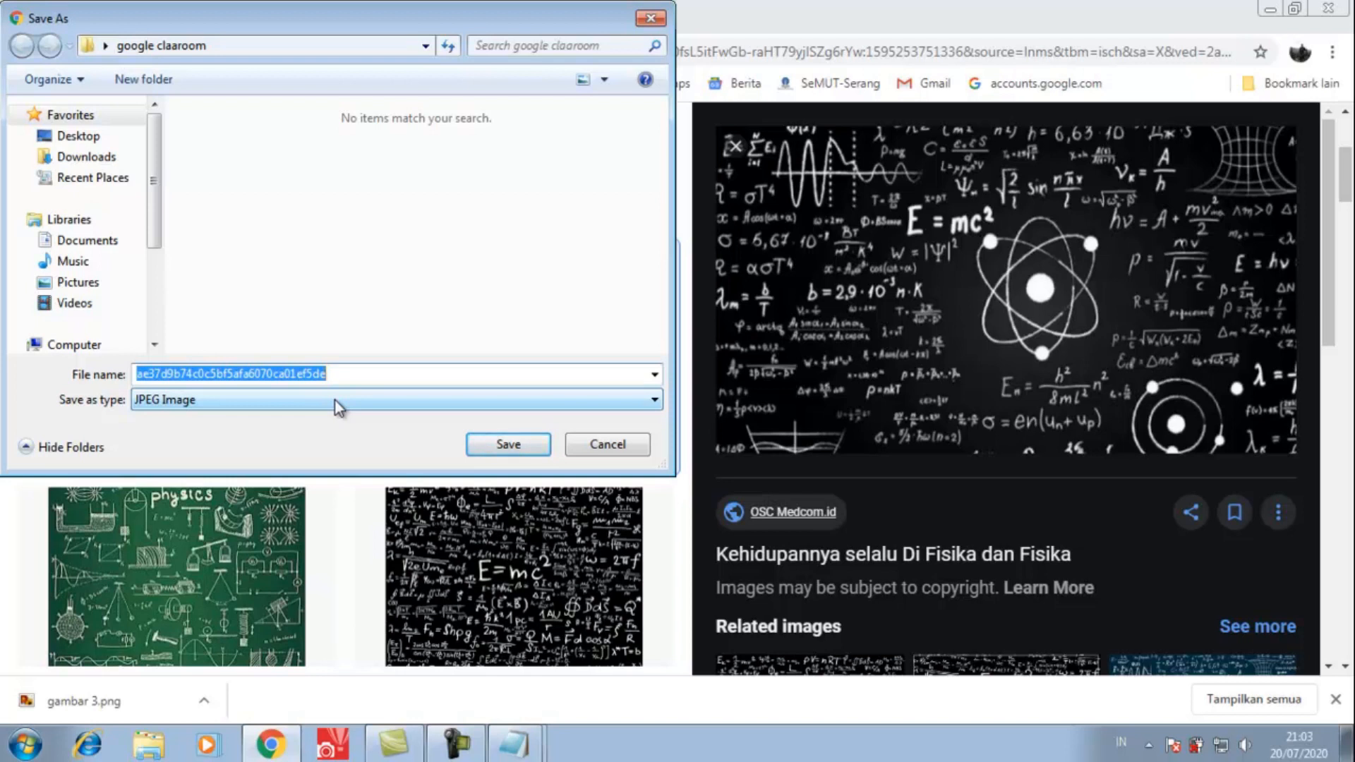
type("GA")
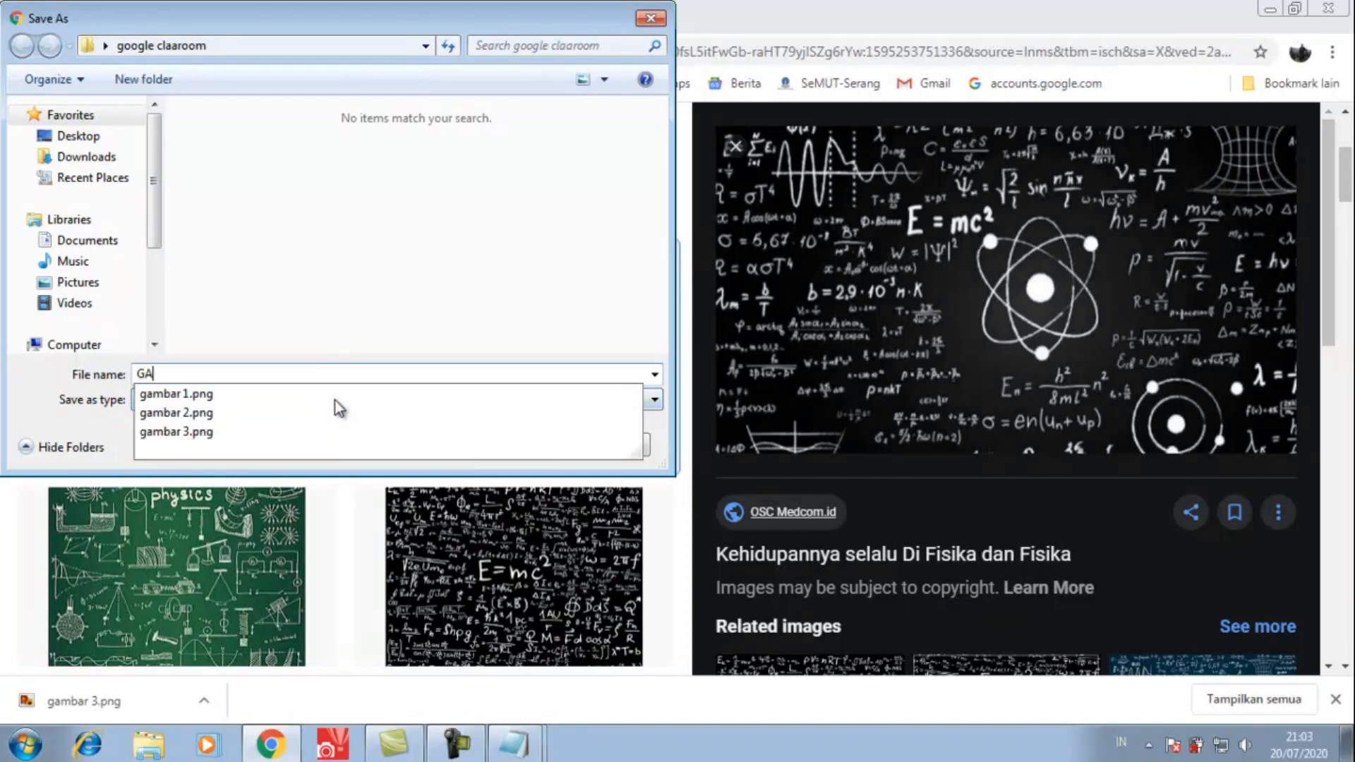
left_click(281, 432)
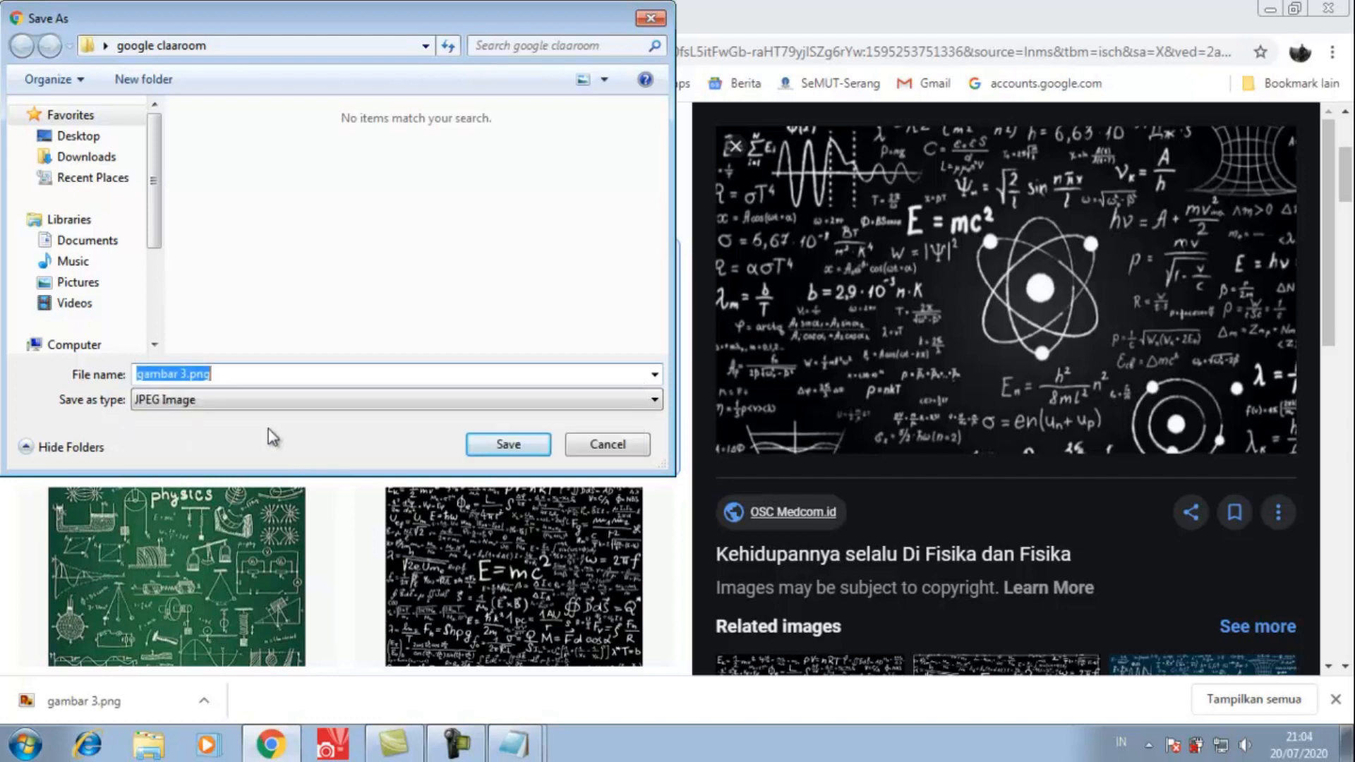
left_click(516, 452)
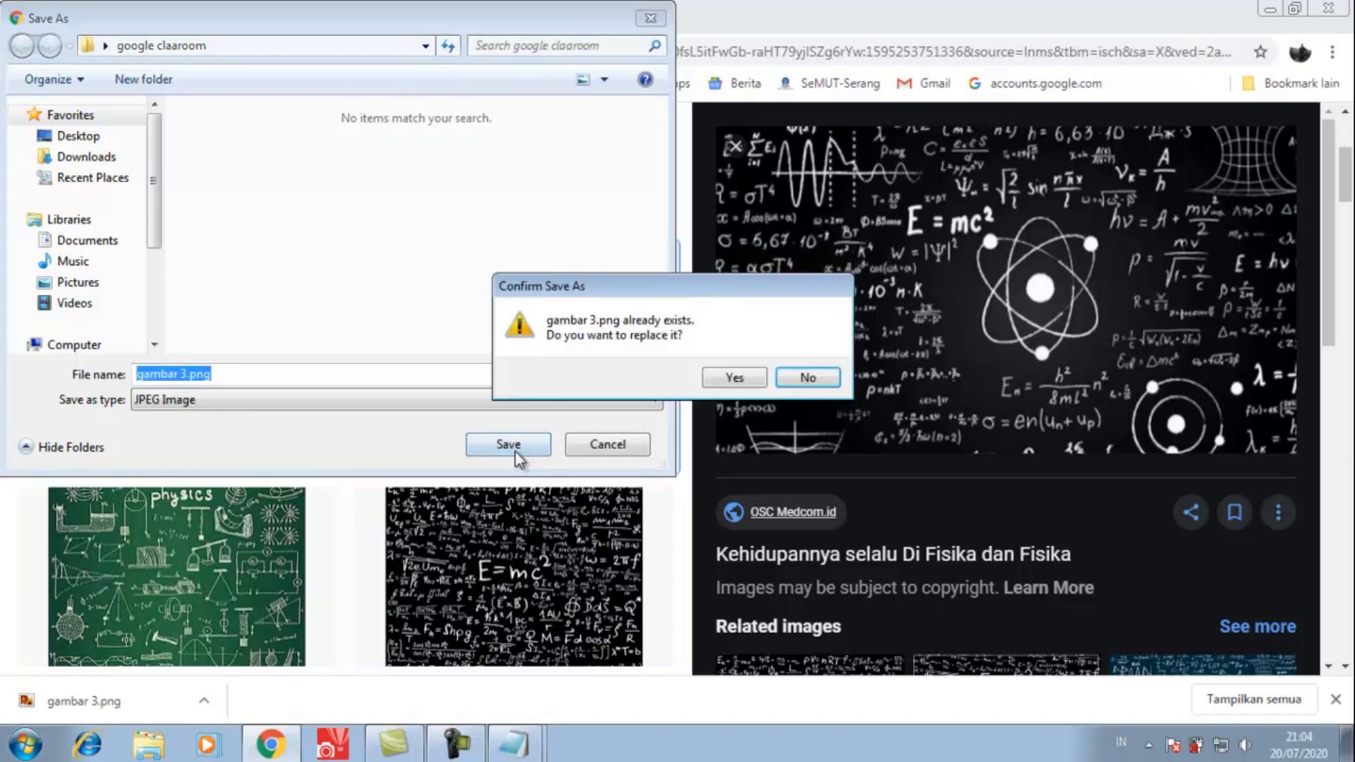
left_click(735, 378)
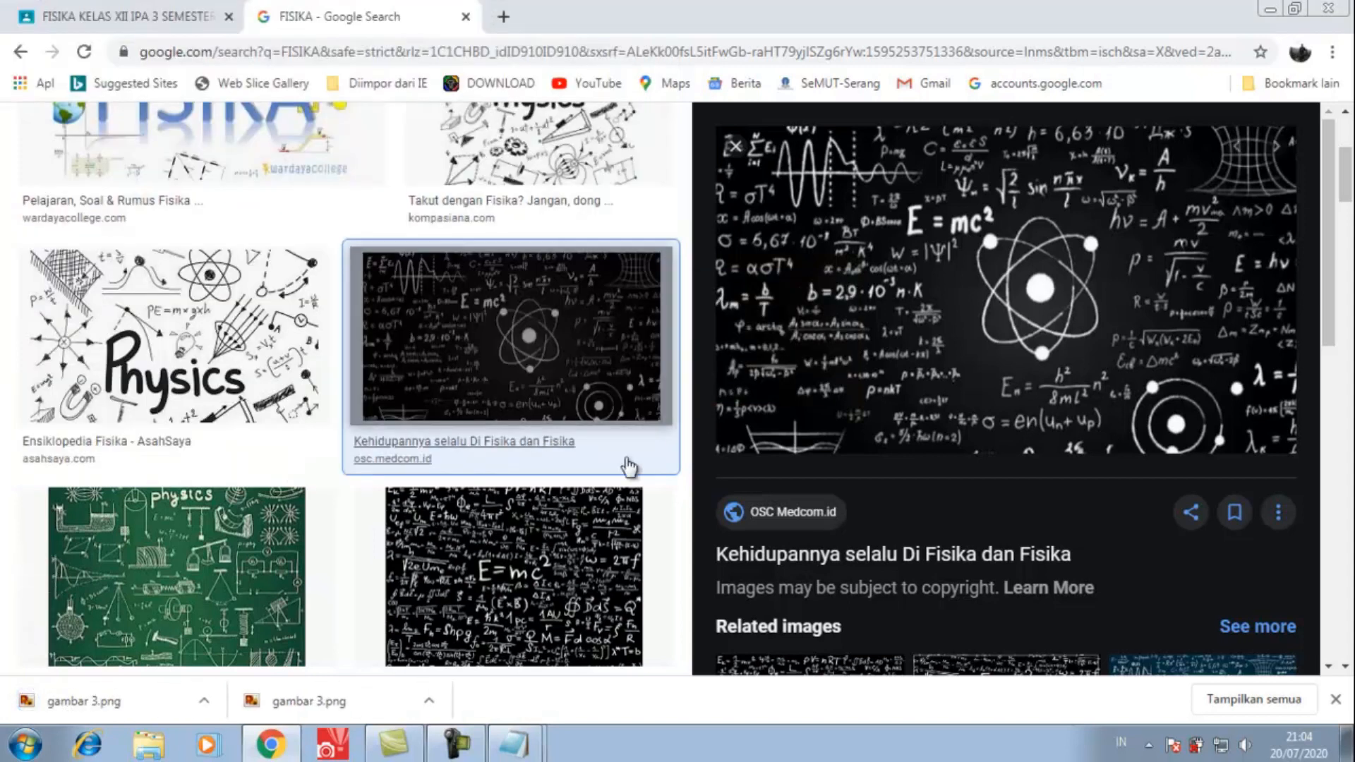
- Try to upload the replaced gambar 3 image as the class header photo
left_click(202, 15)
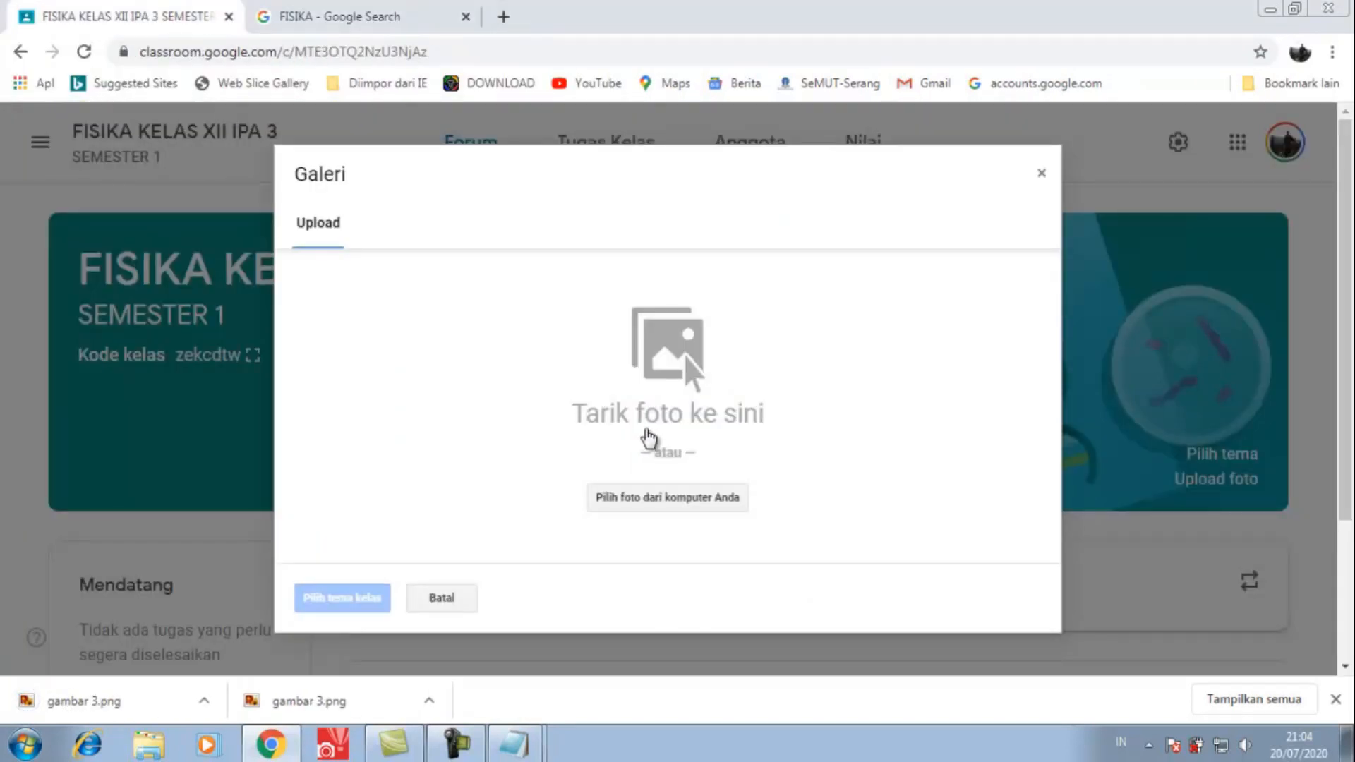
left_click(684, 502)
left_click(471, 176)
left_click(510, 450)
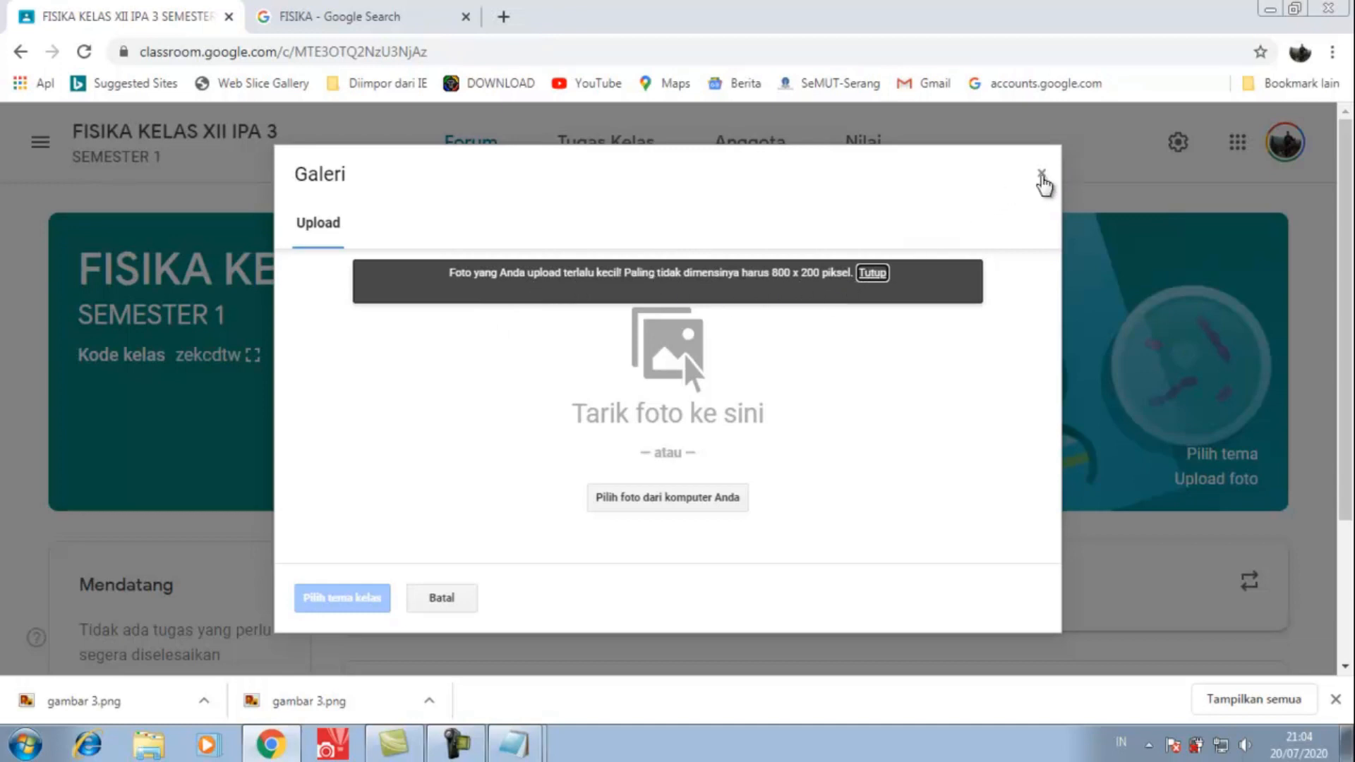
- Return to the FISIKA image results and open the blue Physics blueprint image from solo.tribunnews.com
left_click(374, 21)
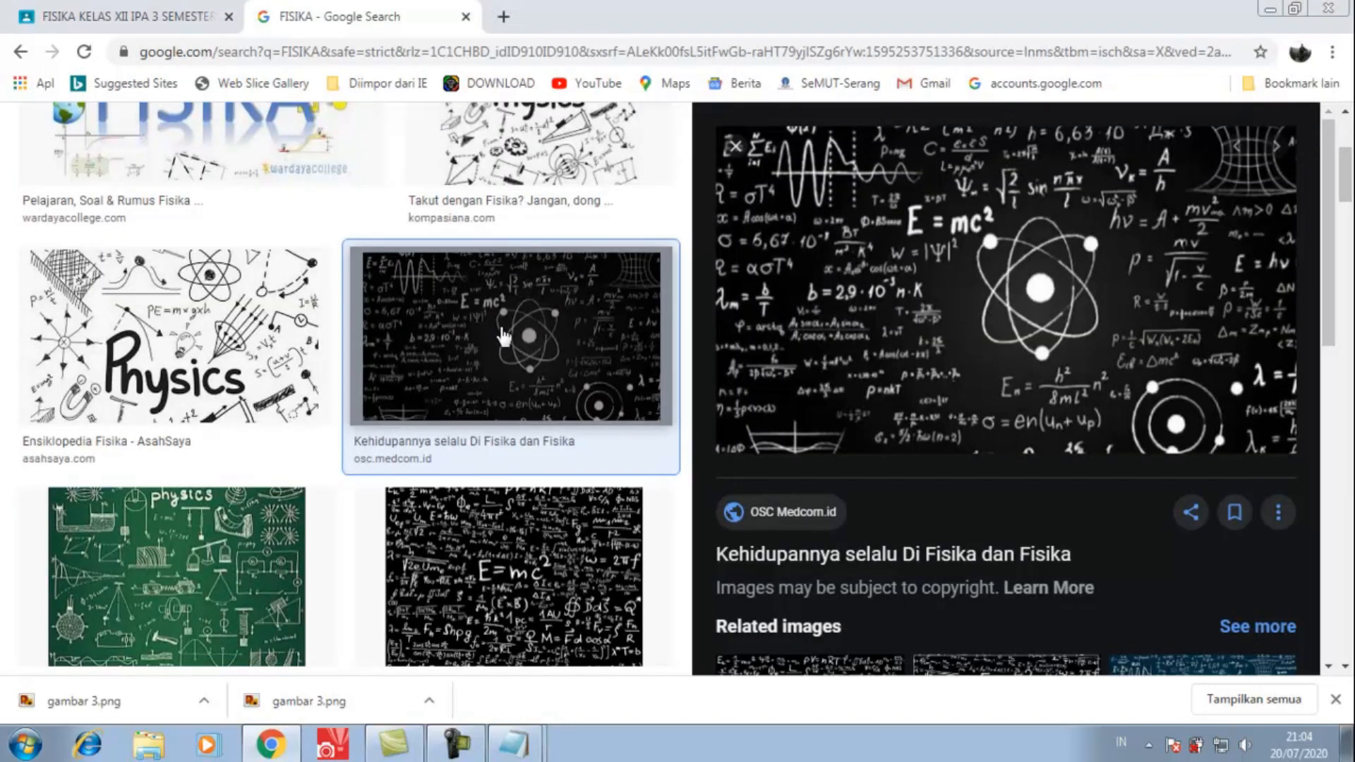
scroll(269, 376, "down", 3)
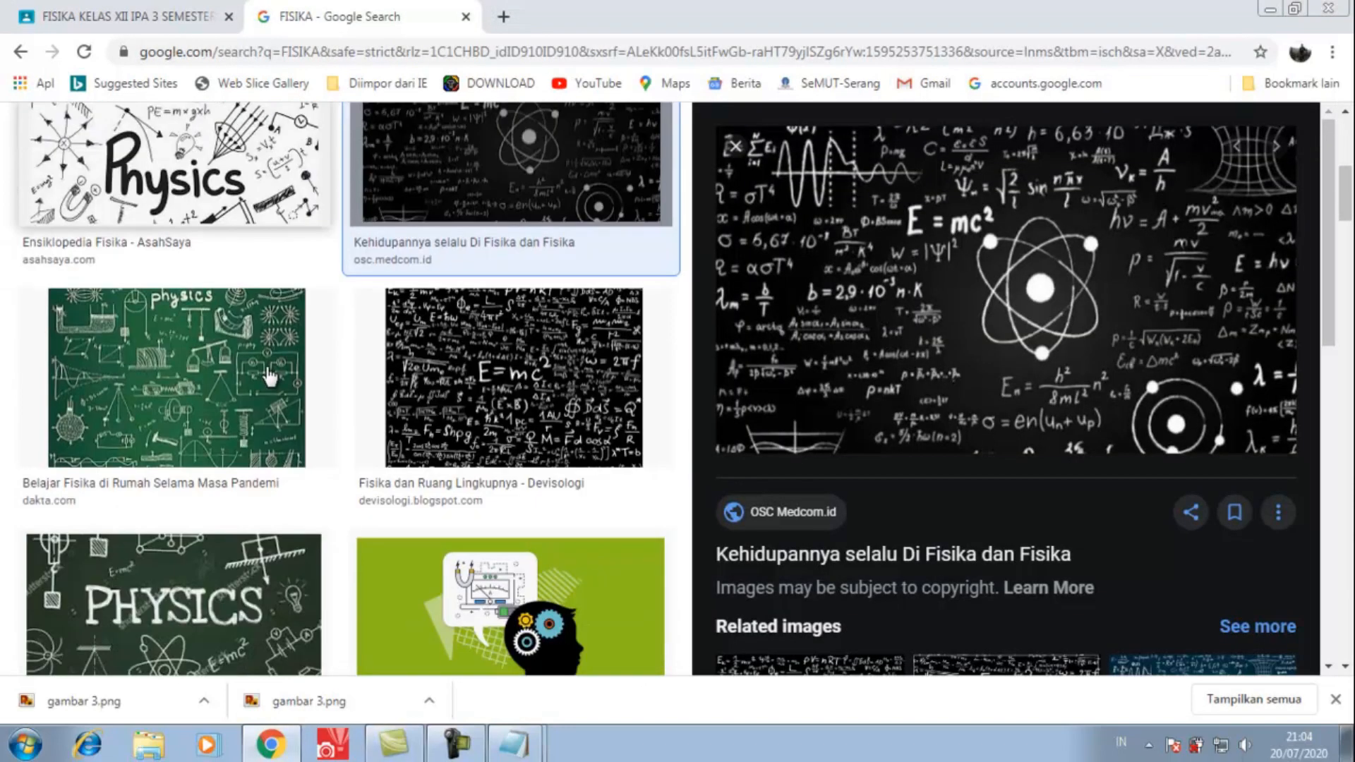
scroll(211, 388, "down", 3)
left_click(202, 396)
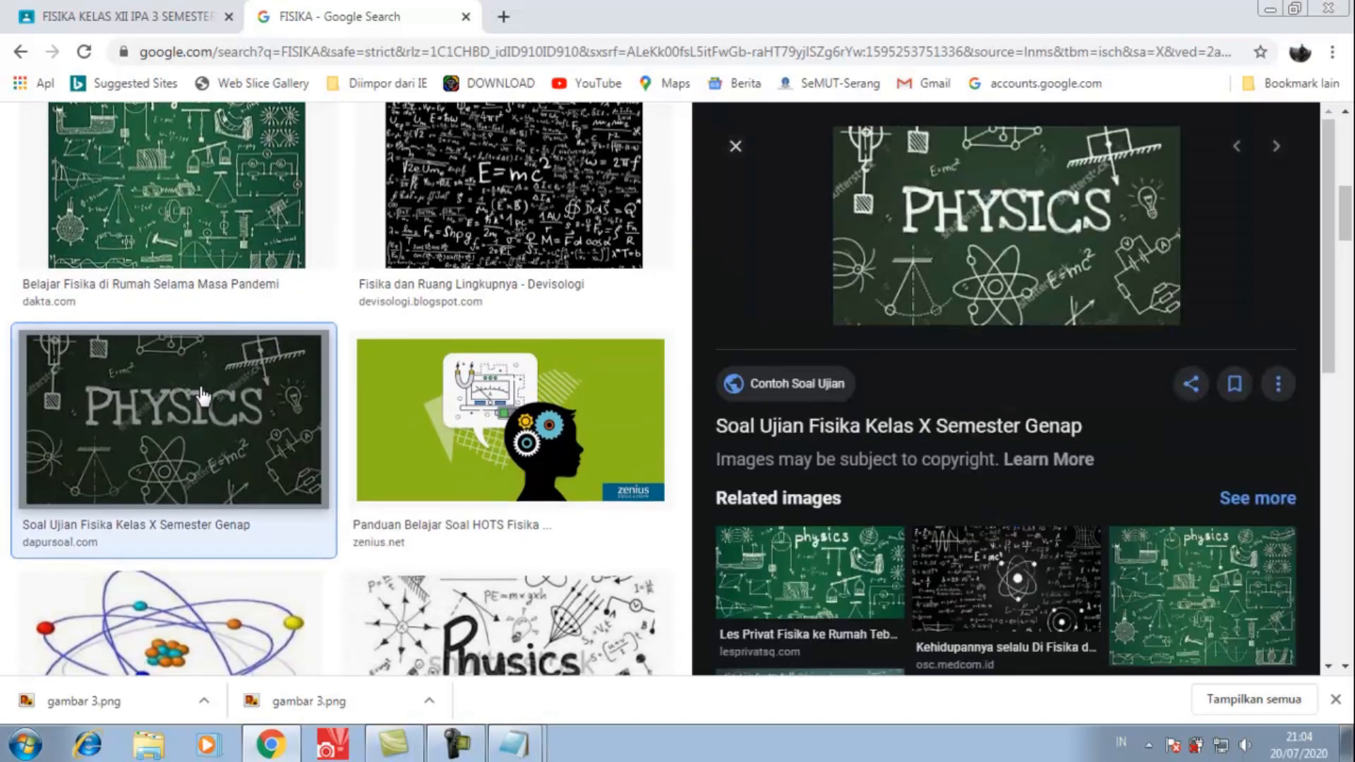
scroll(202, 393, "down", 10)
left_click(492, 341)
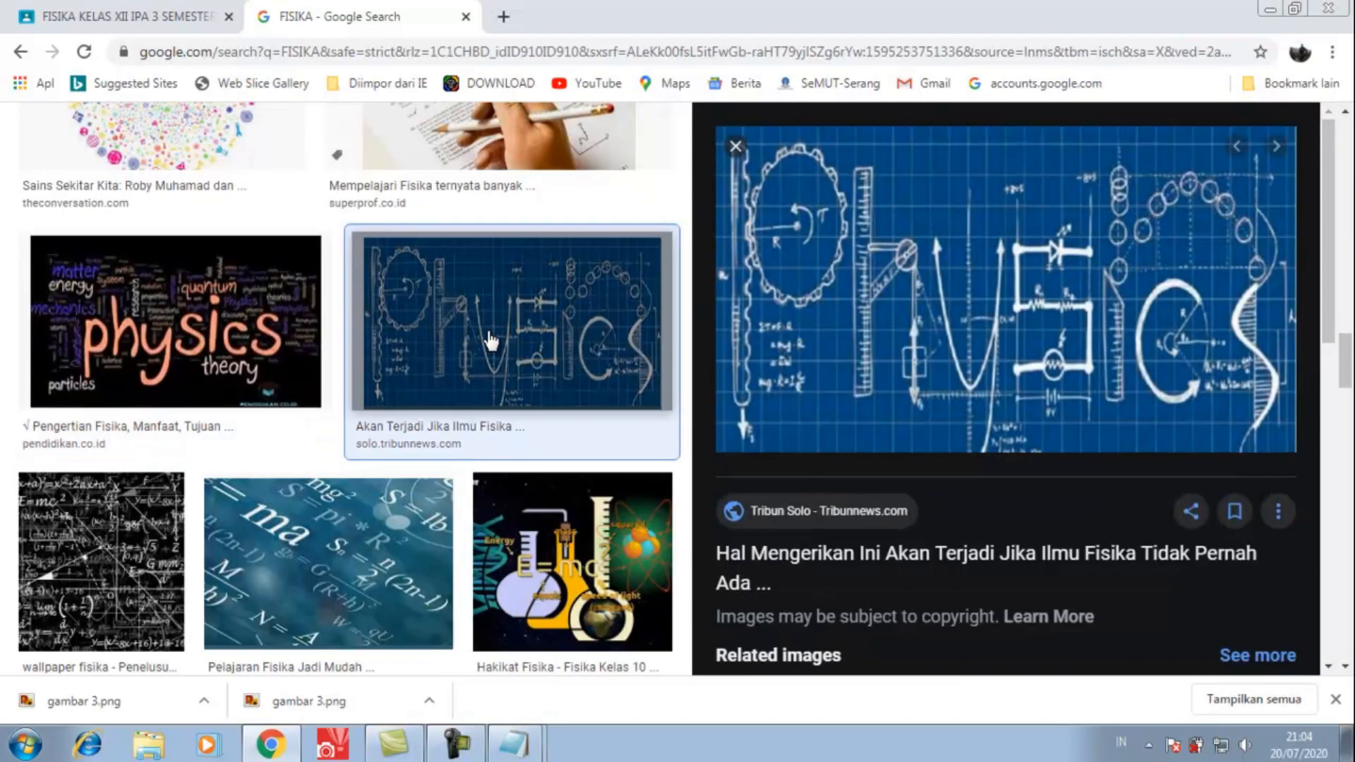
- Save the blue Physics image as gambar 4 in JPEG format in the google claaroom folder
right_click(1020, 294)
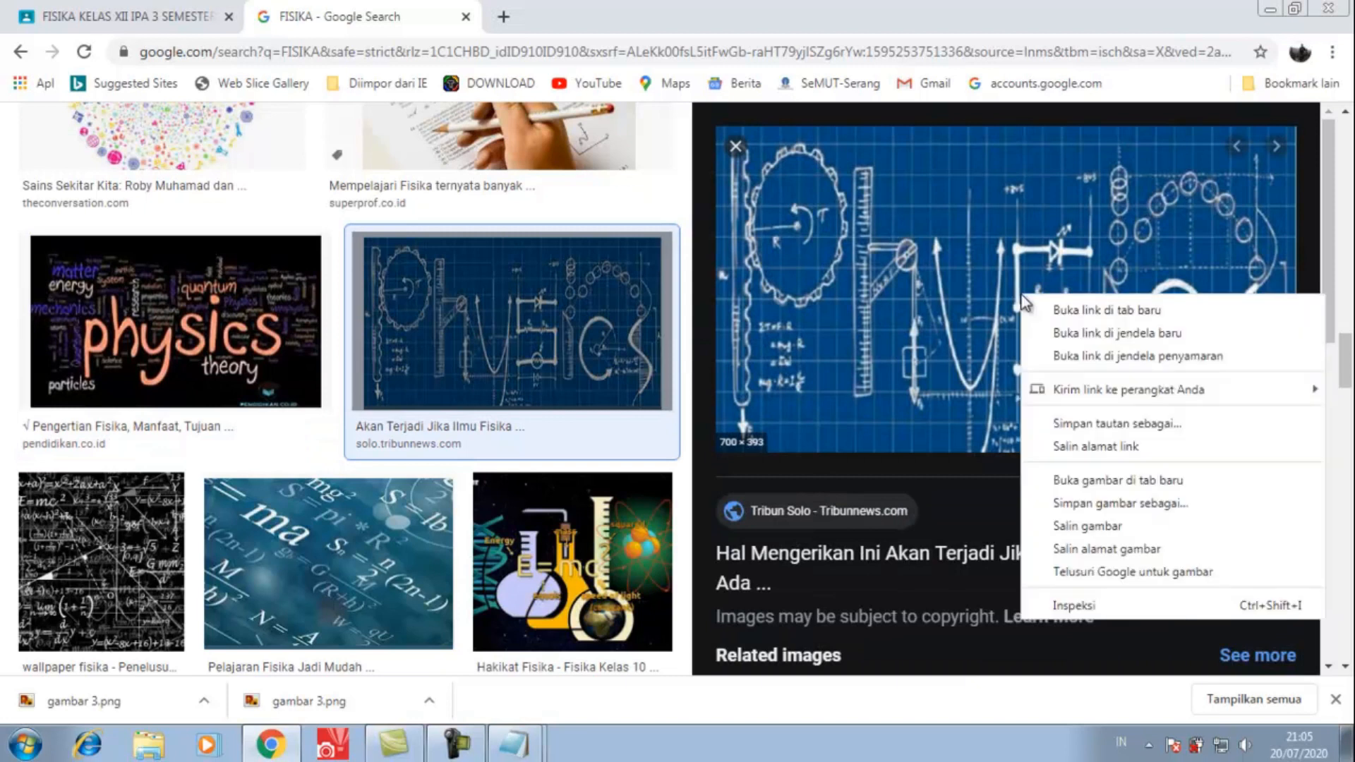
left_click(1087, 504)
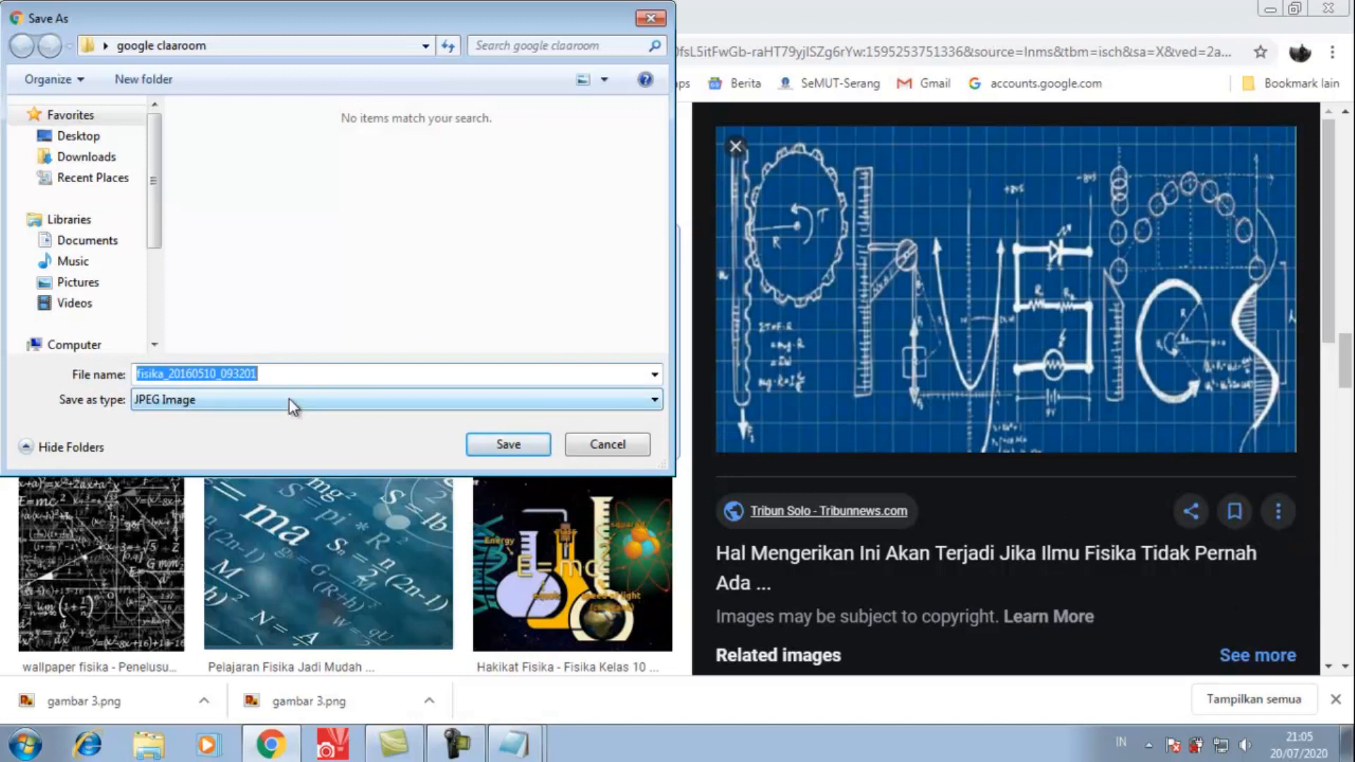
type("GA")
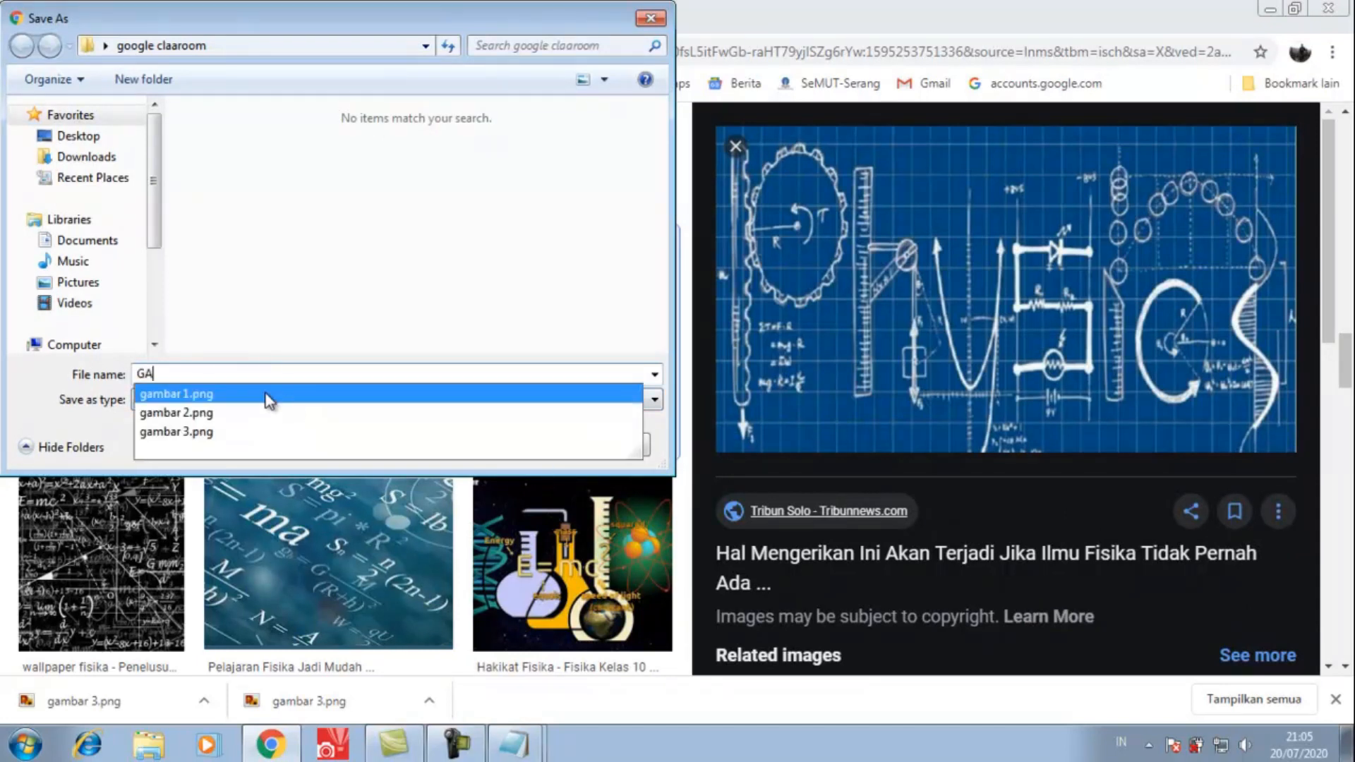
left_click(155, 433)
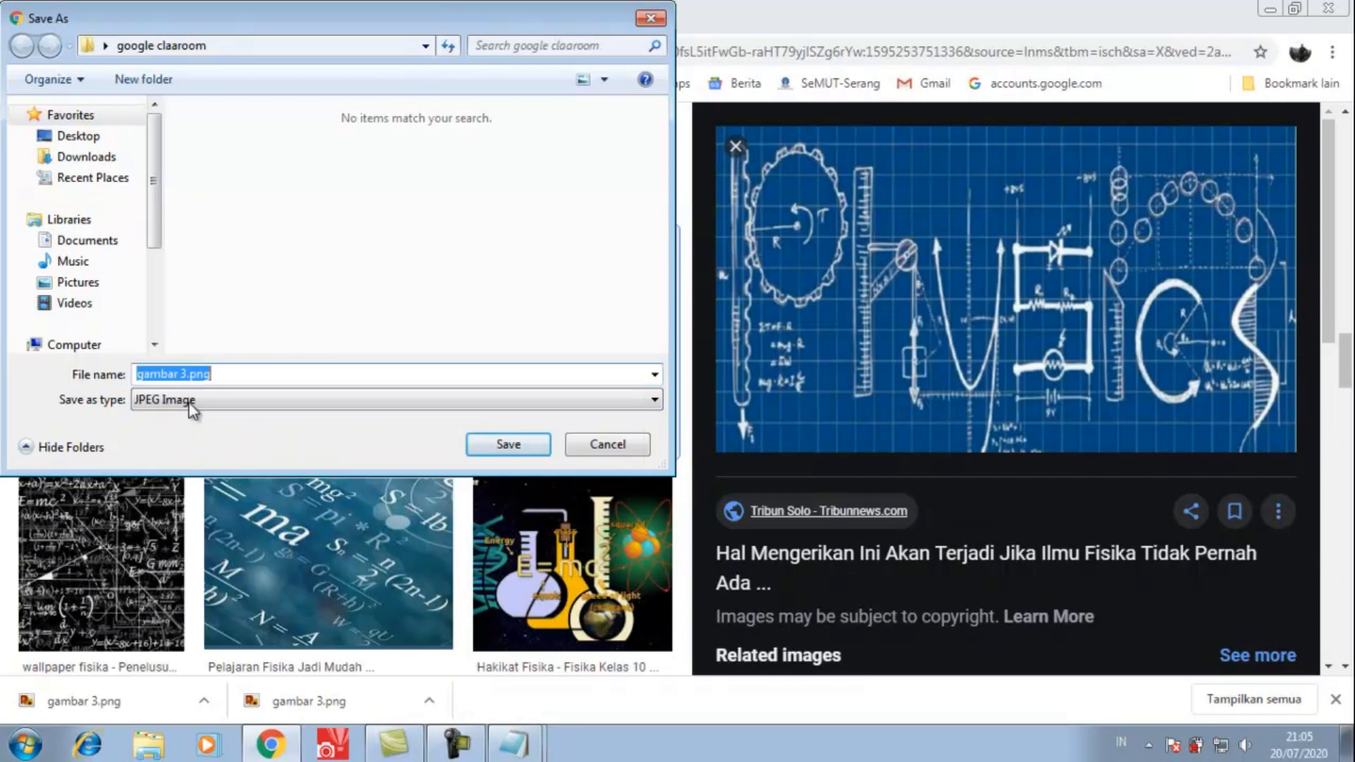
left_click(239, 373)
key("BackSpace")
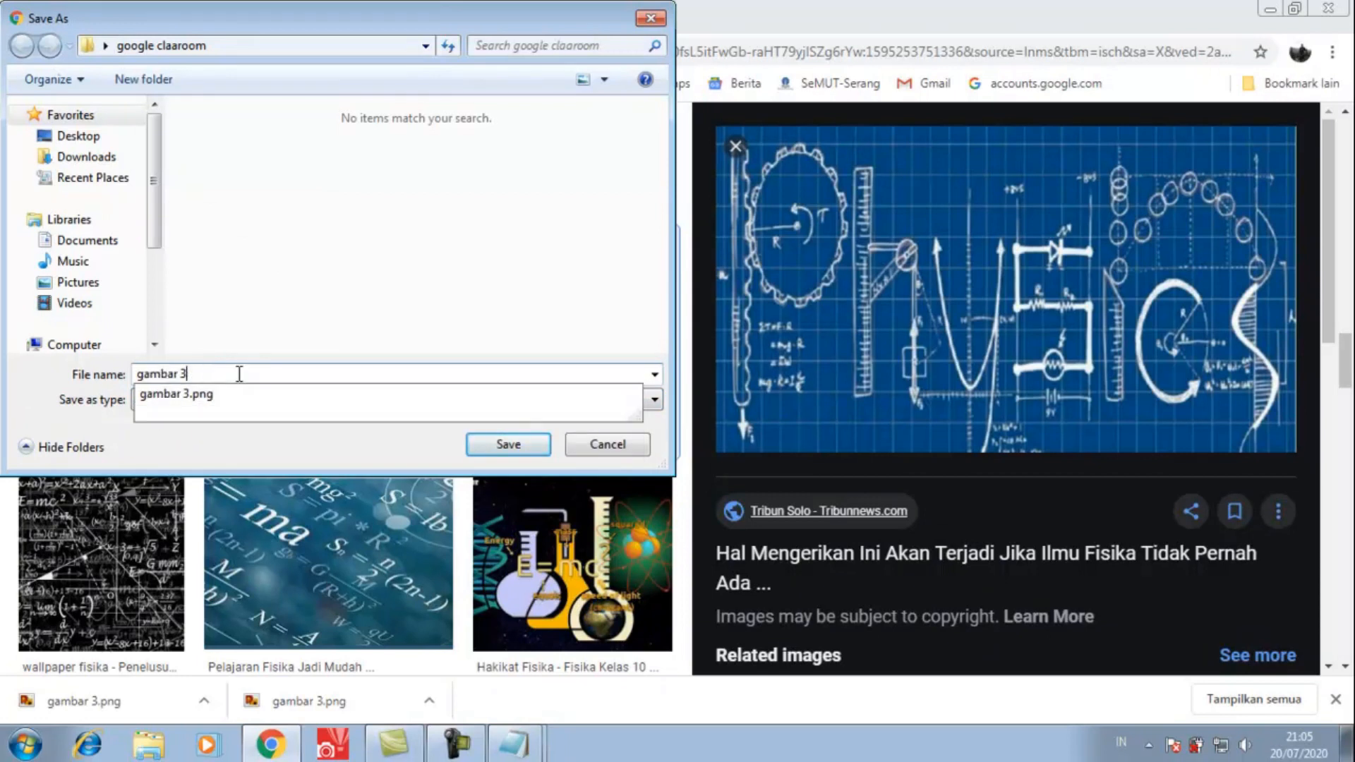
key("BackSpace")
type("4")
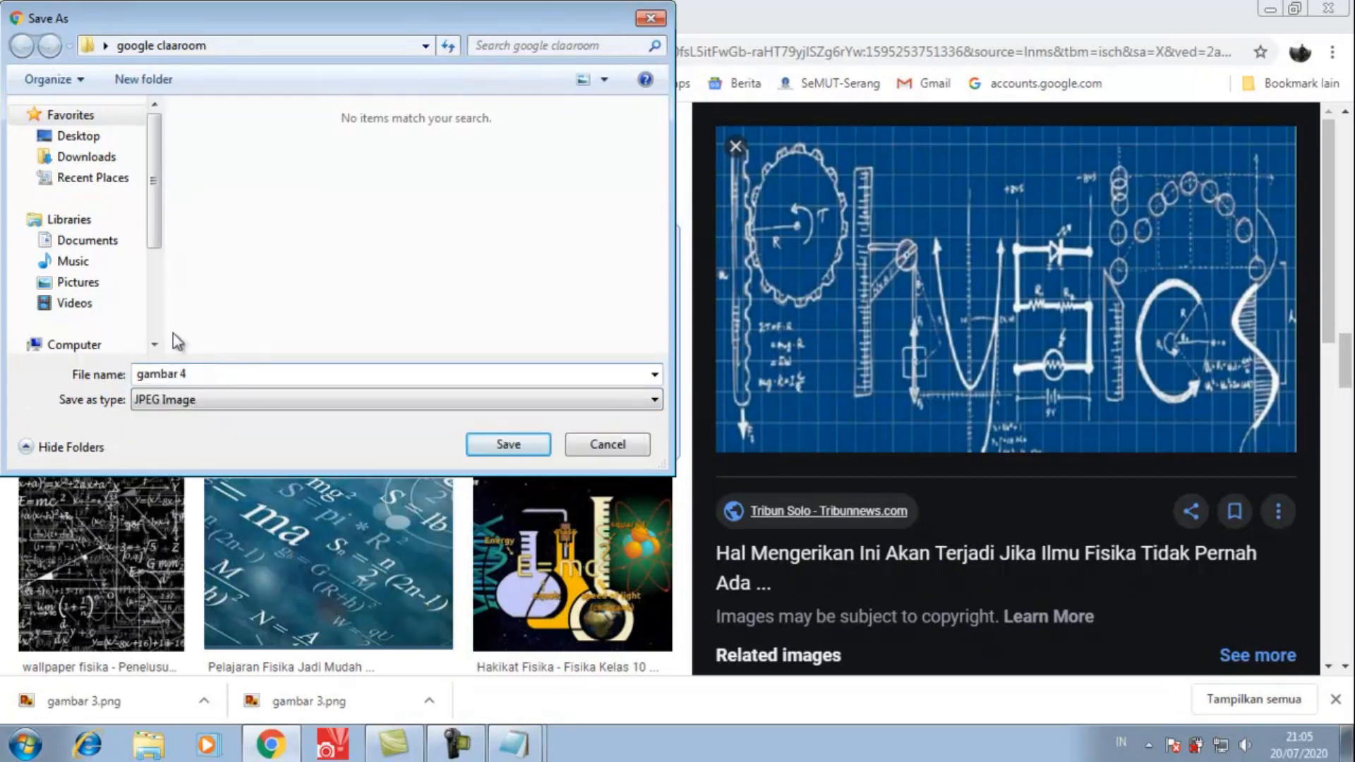
left_click(508, 444)
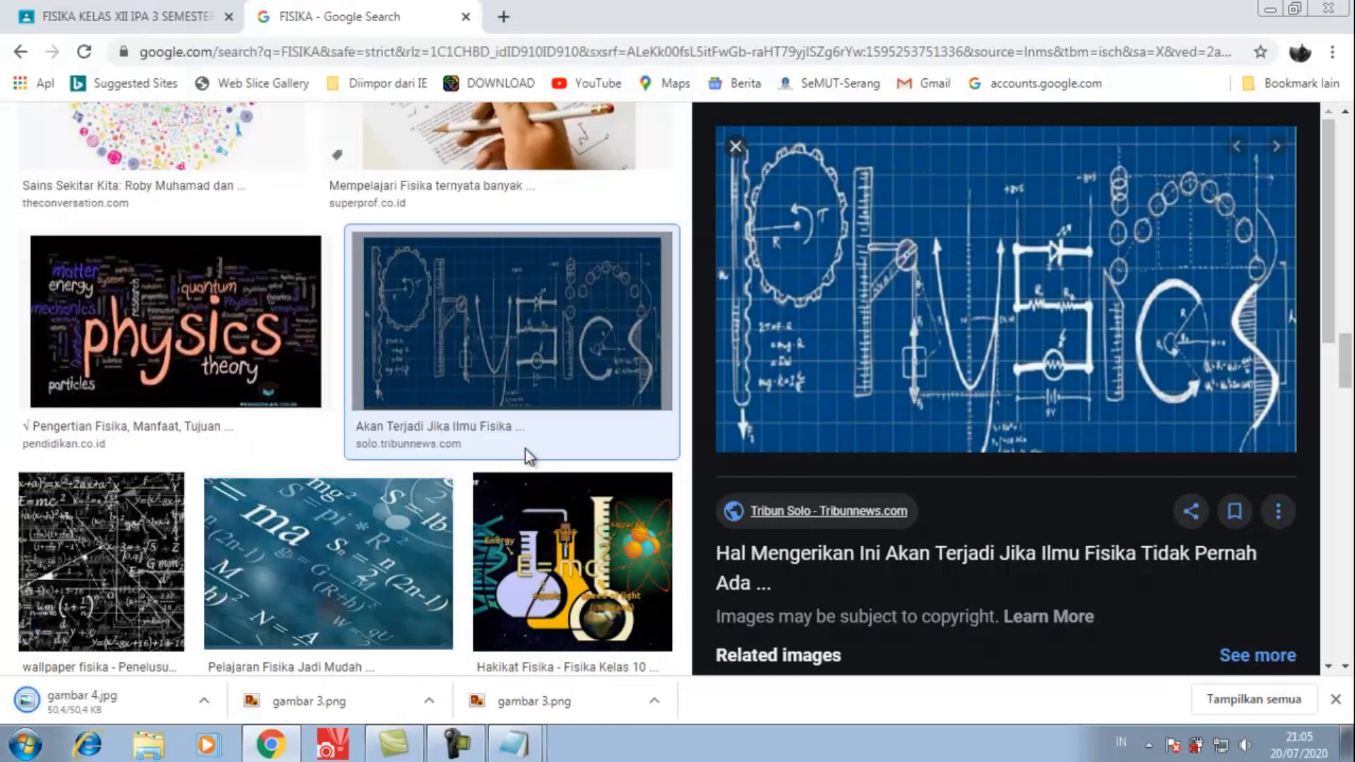
- Return to the class page and try to upload gambar 4 from the google claaroom folder as the header photo
left_click(231, 7)
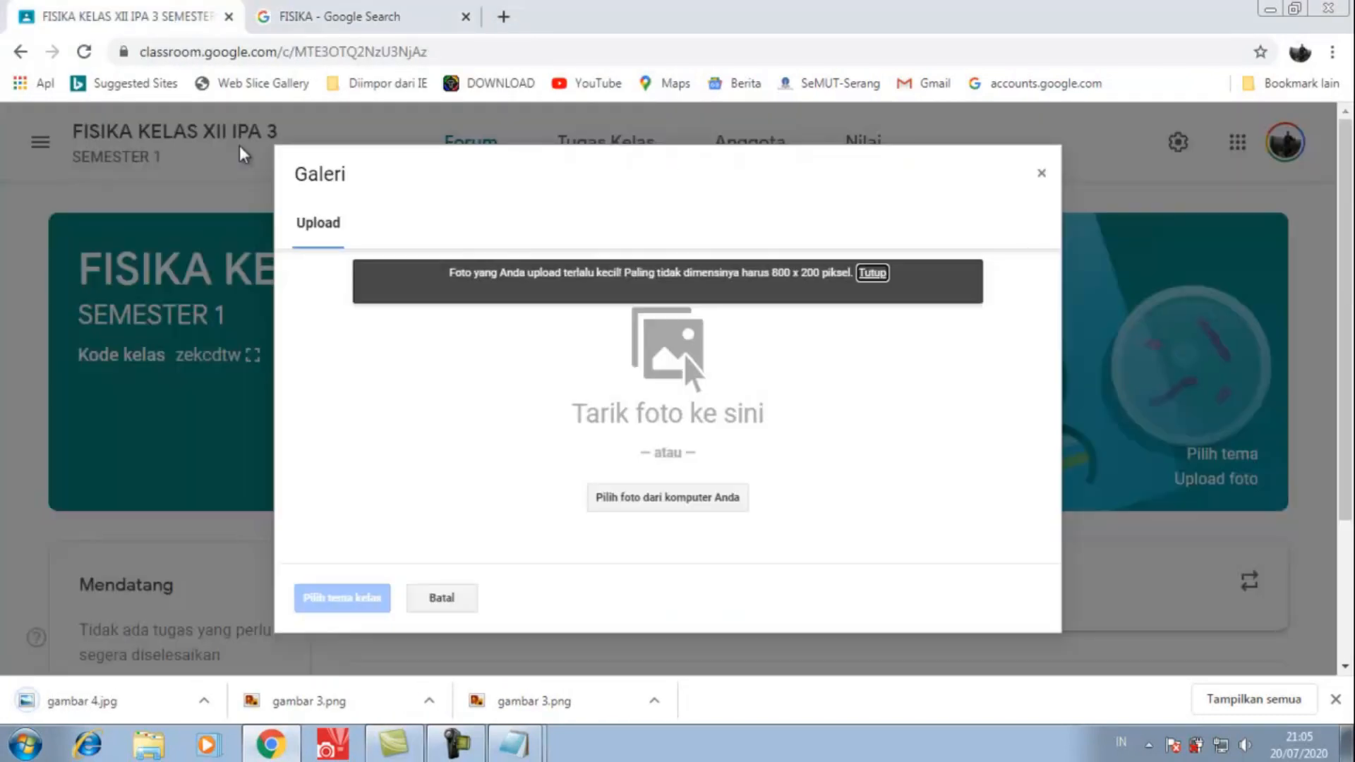
left_click(873, 275)
left_click(713, 496)
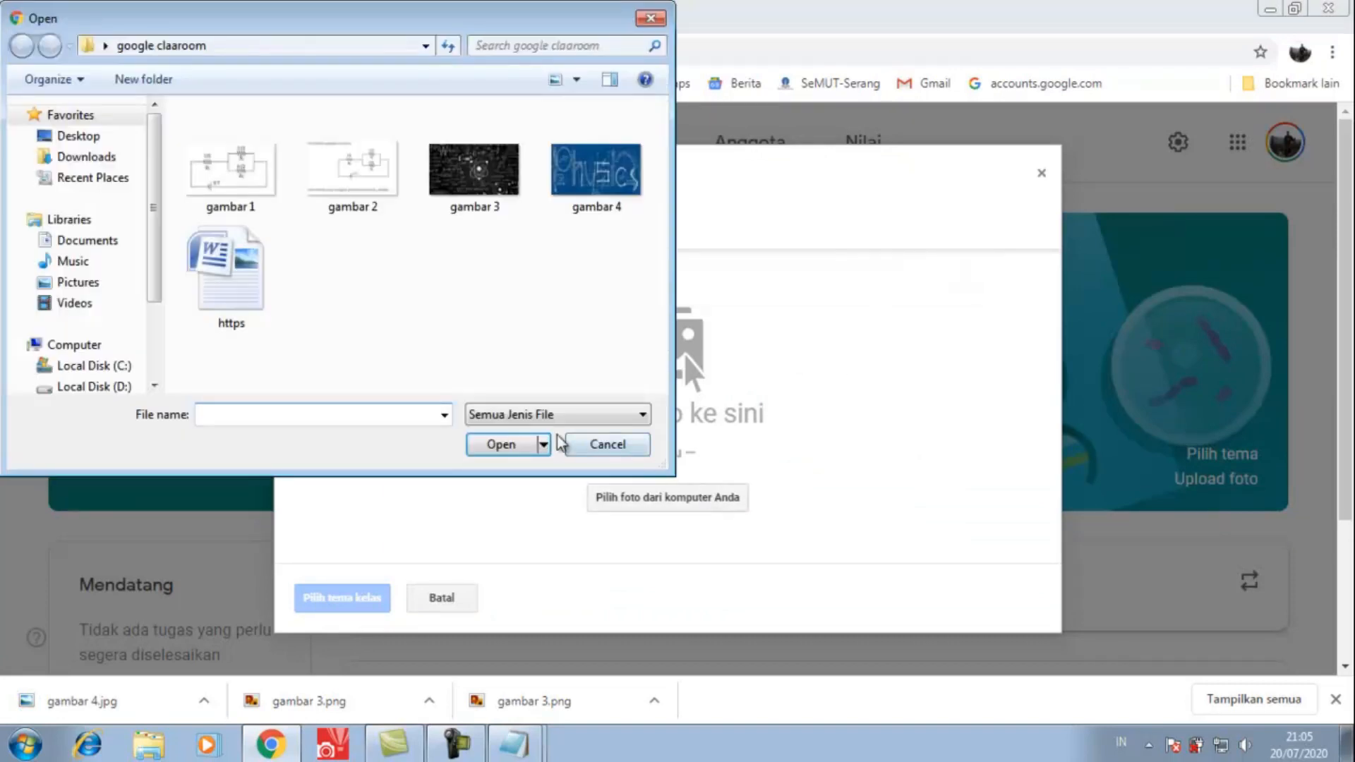
left_click(607, 177)
left_click(501, 445)
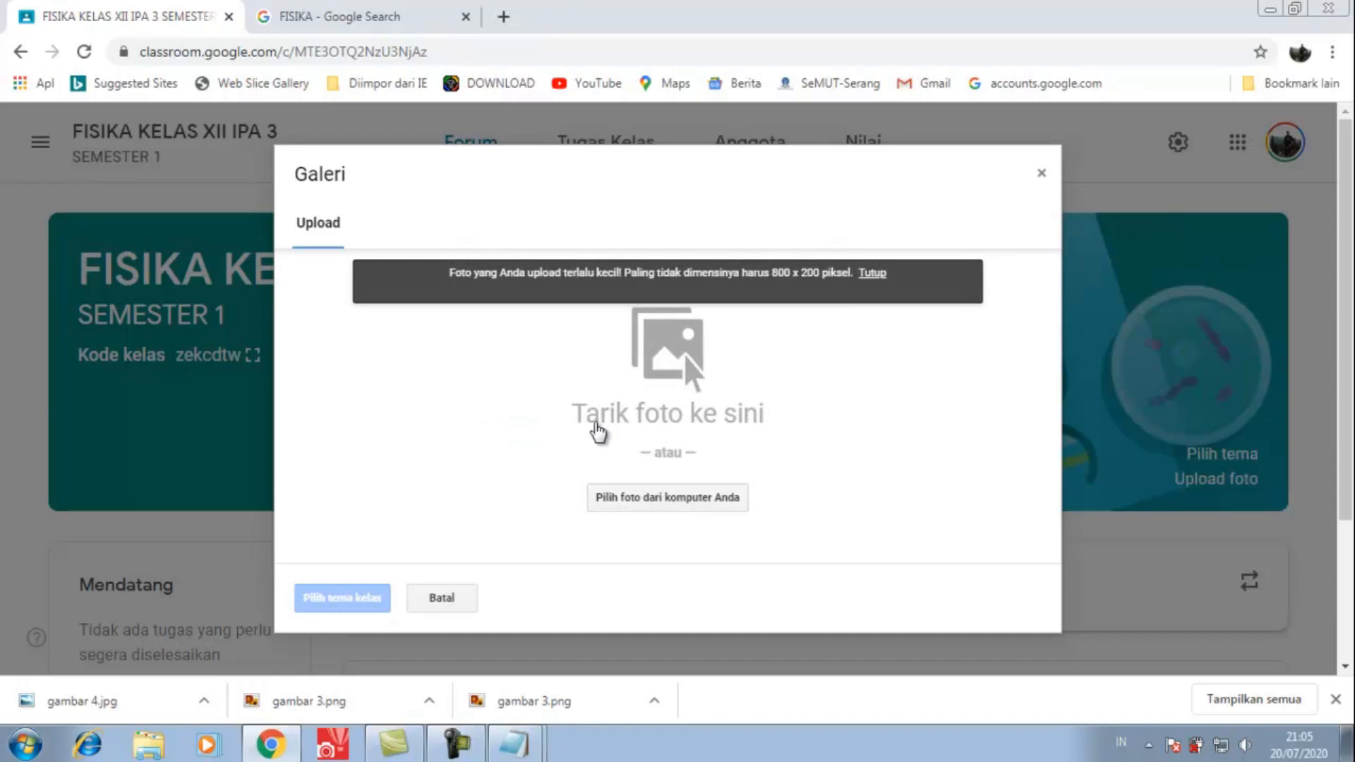
- Open gambar 4 from the google claaroom folder on the Desktop in Microsoft Office Picture Manager
left_click(160, 749)
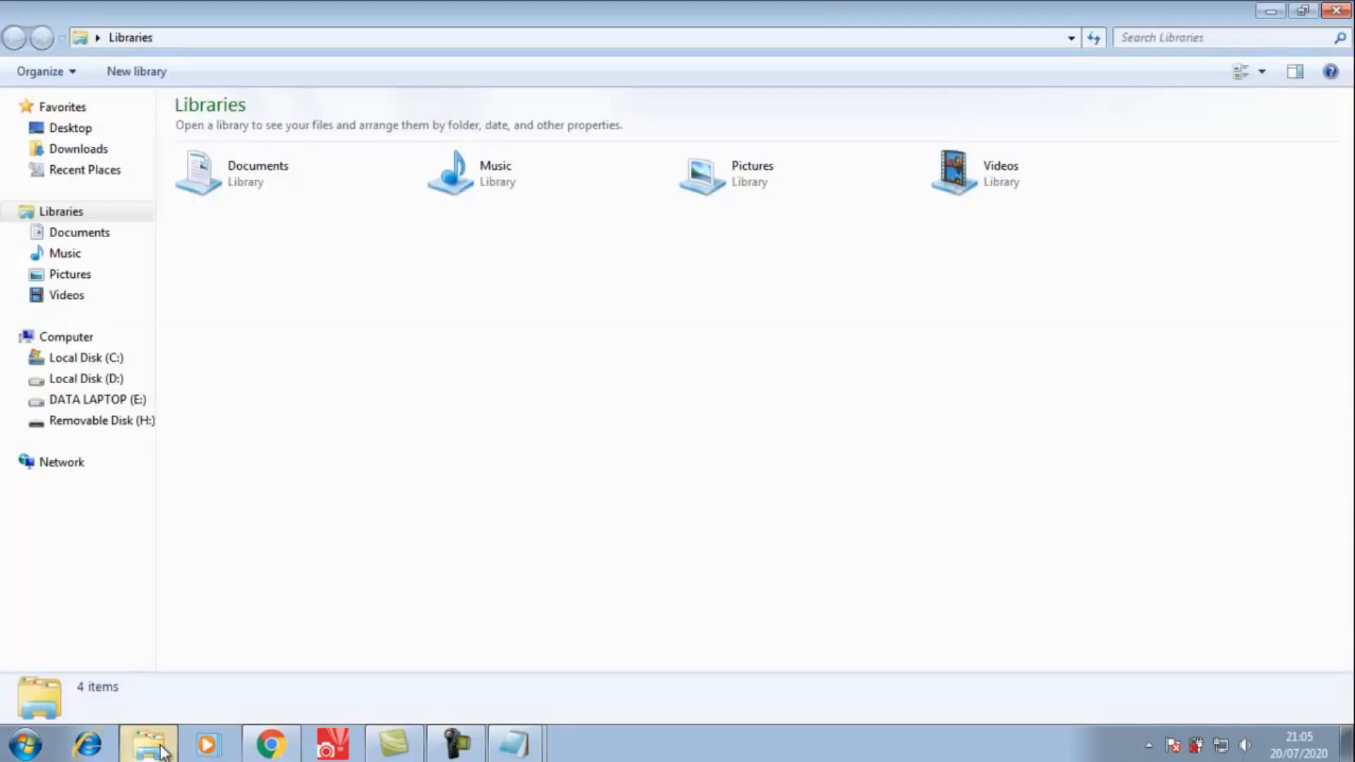
left_click(90, 129)
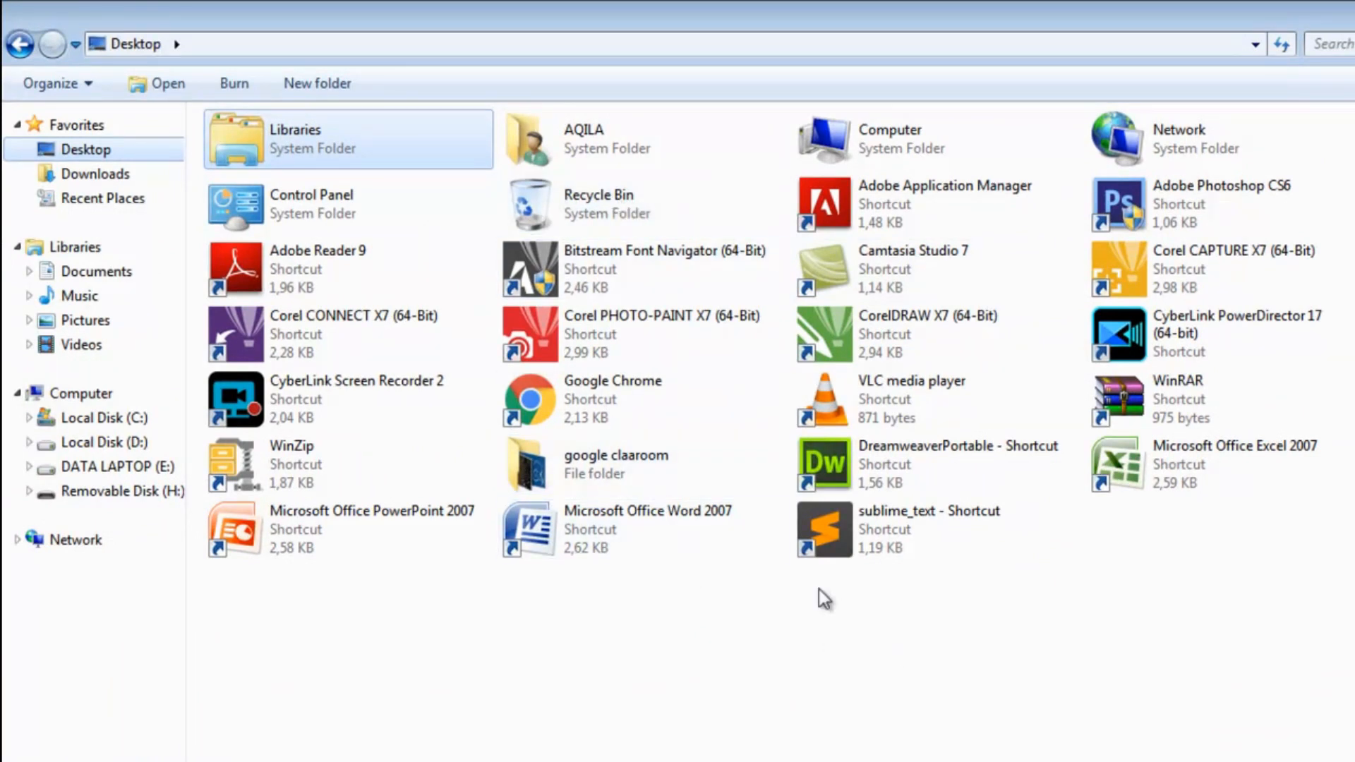
double_click(621, 465)
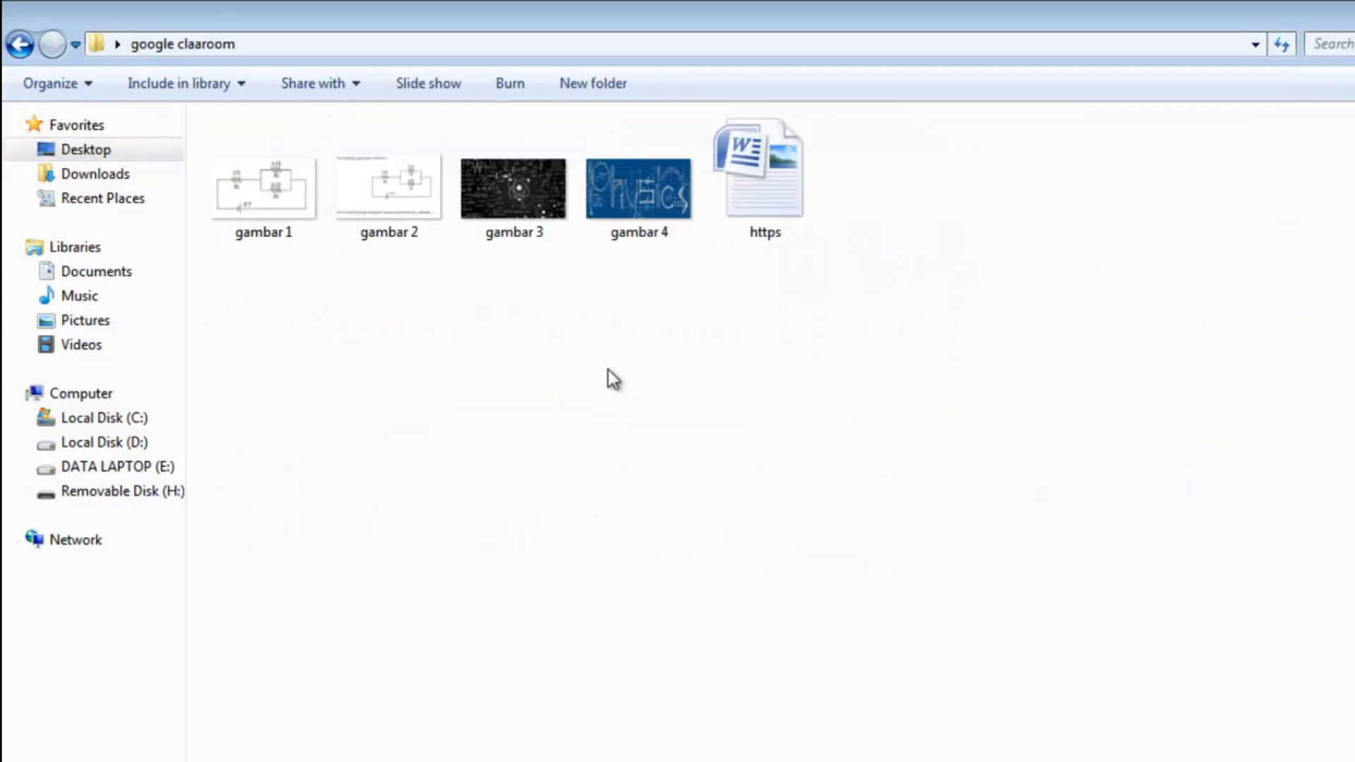
right_click(647, 201)
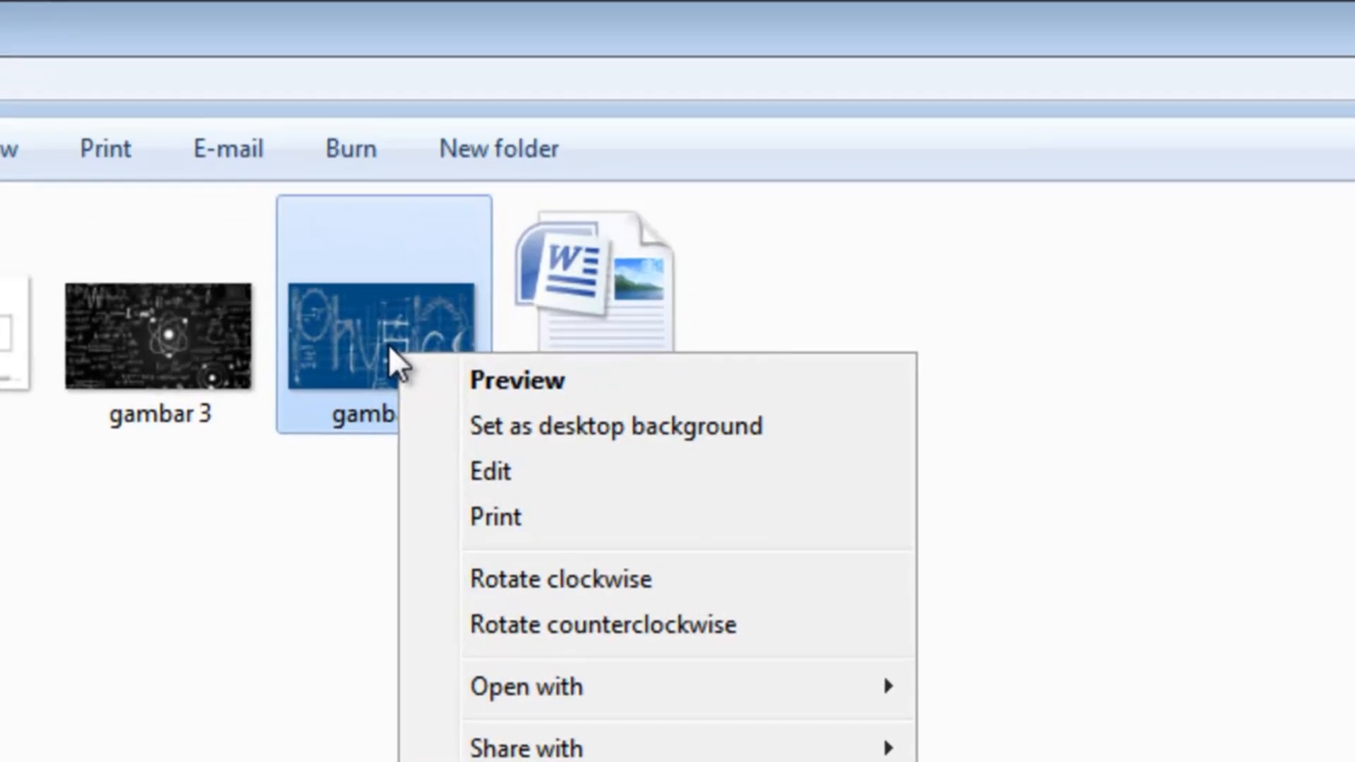
left_click(644, 195)
double_click(374, 353)
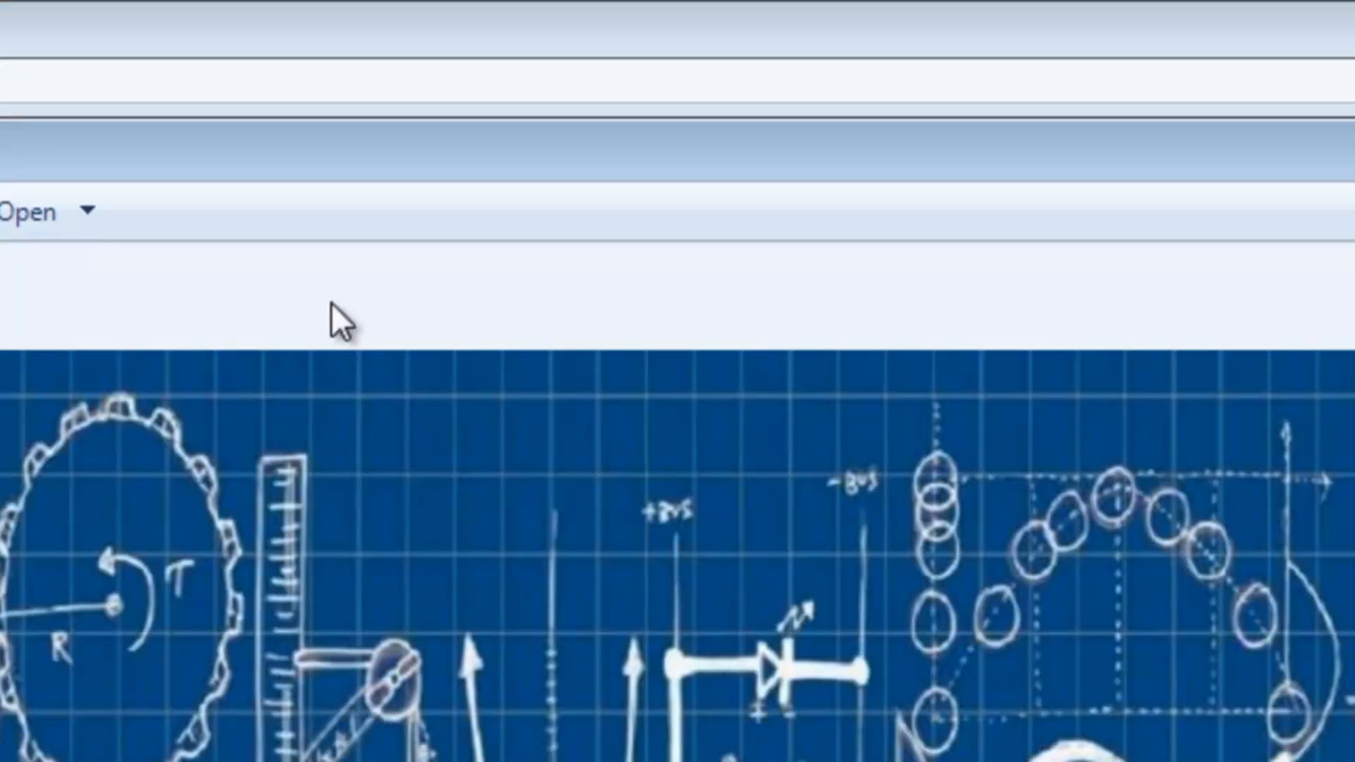
left_click(87, 209)
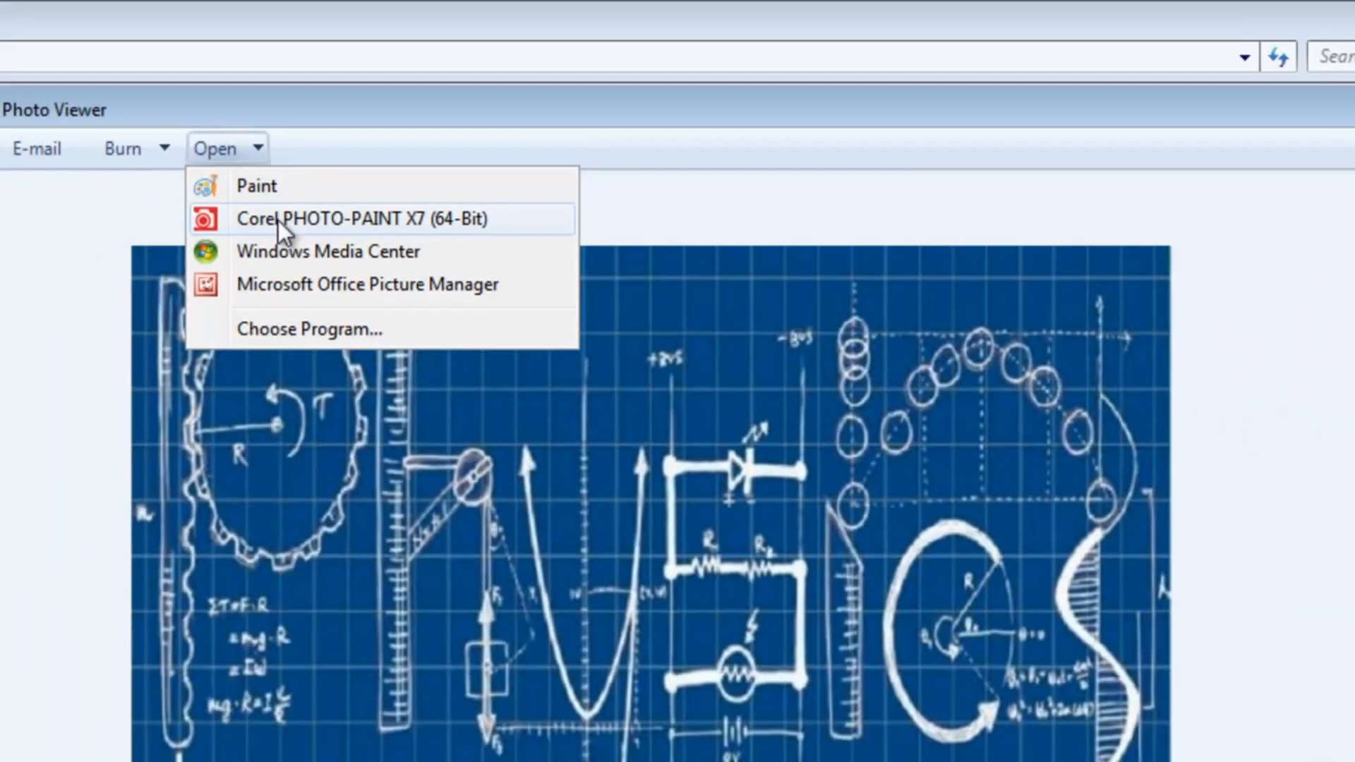
left_click(342, 251)
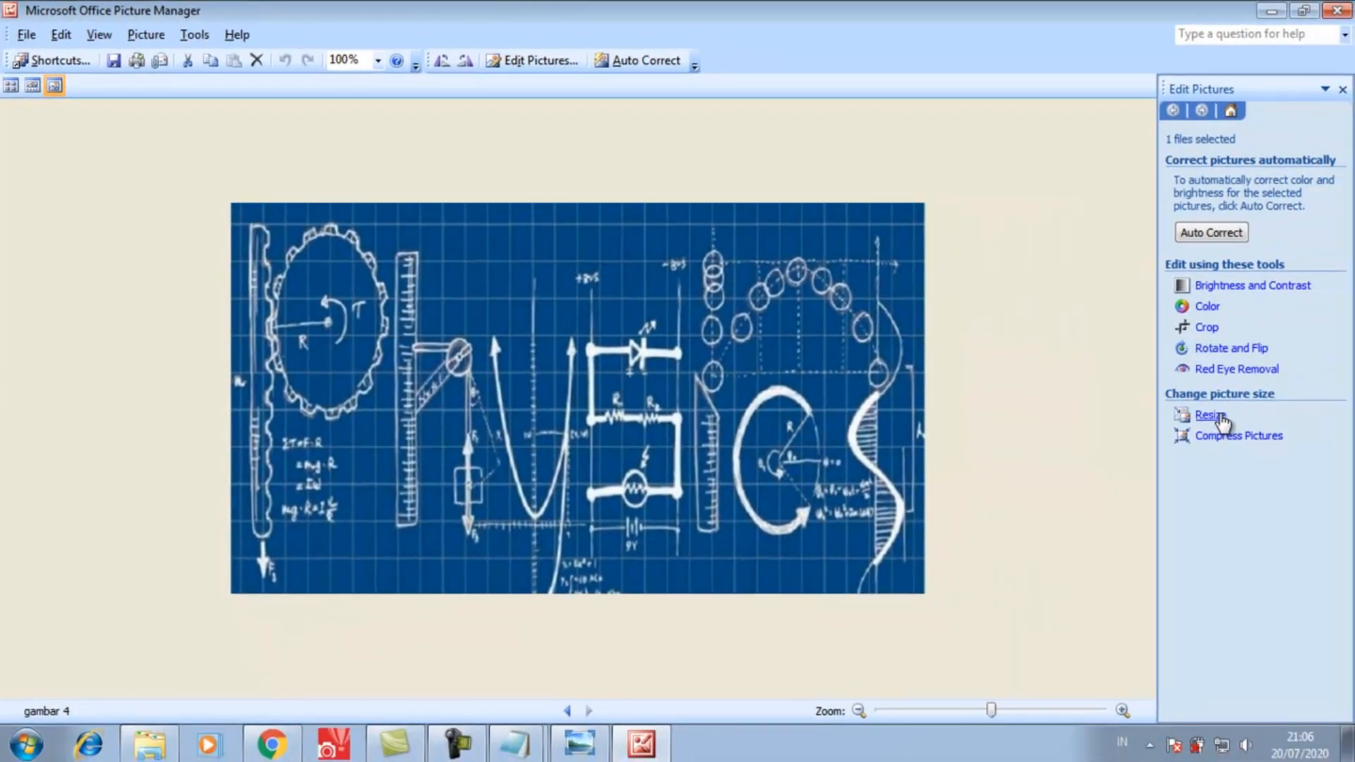
- Resize the gambar 4 picture to 500% of its original width and height
left_click(1199, 584)
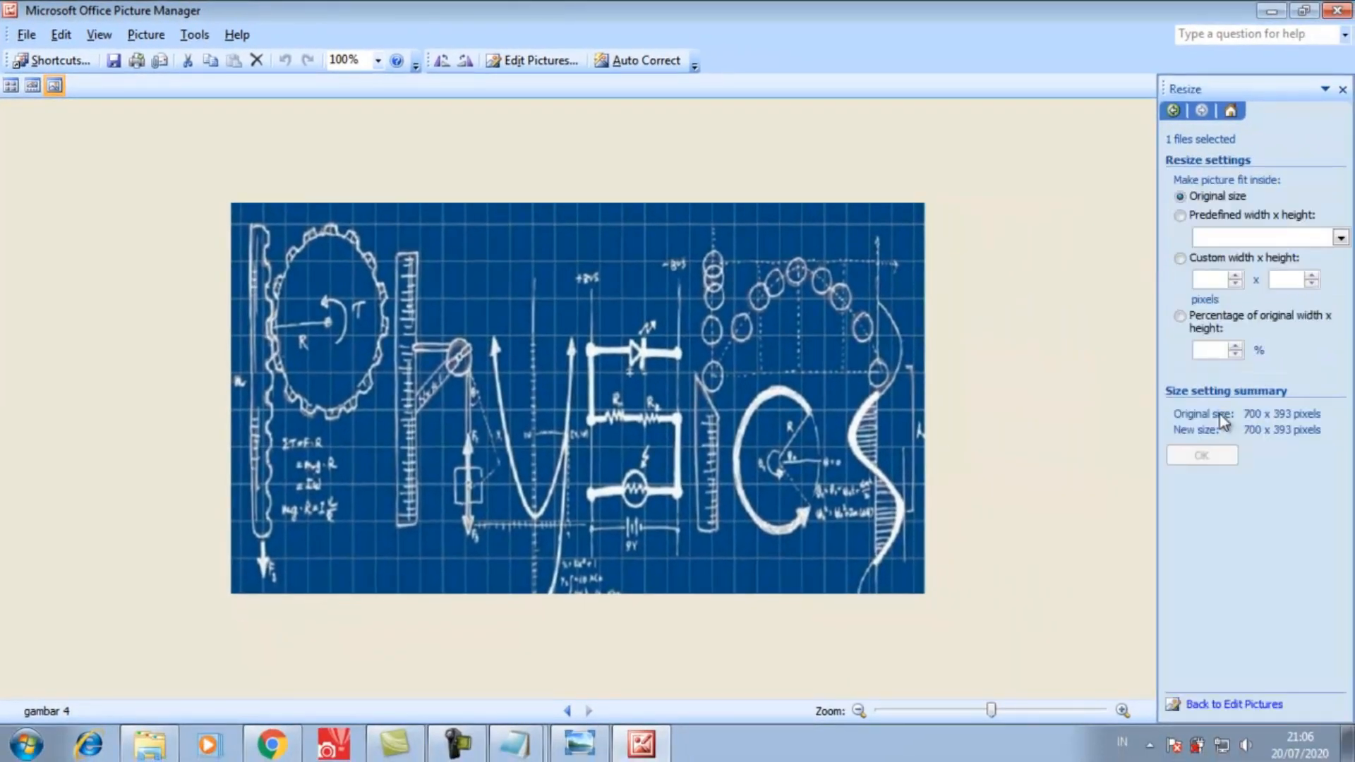
left_click(1234, 345)
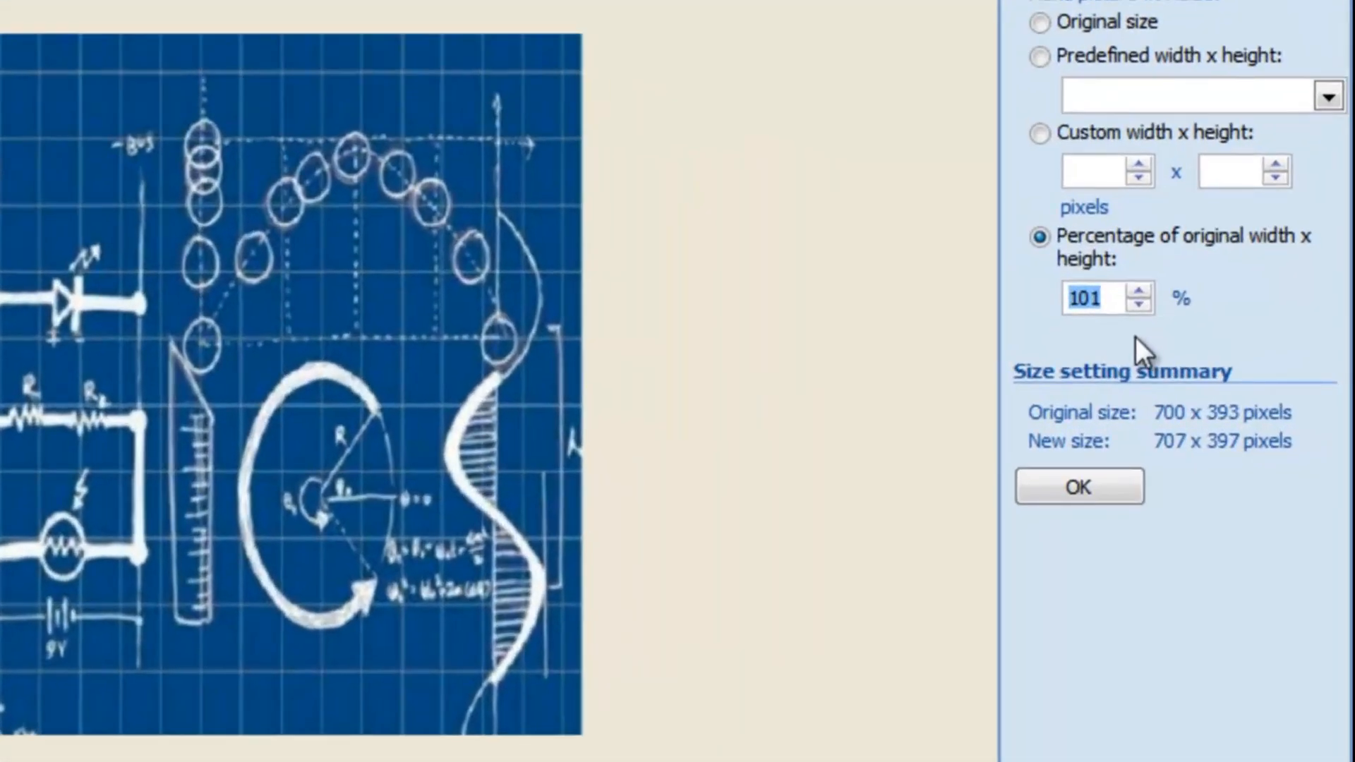
type("500")
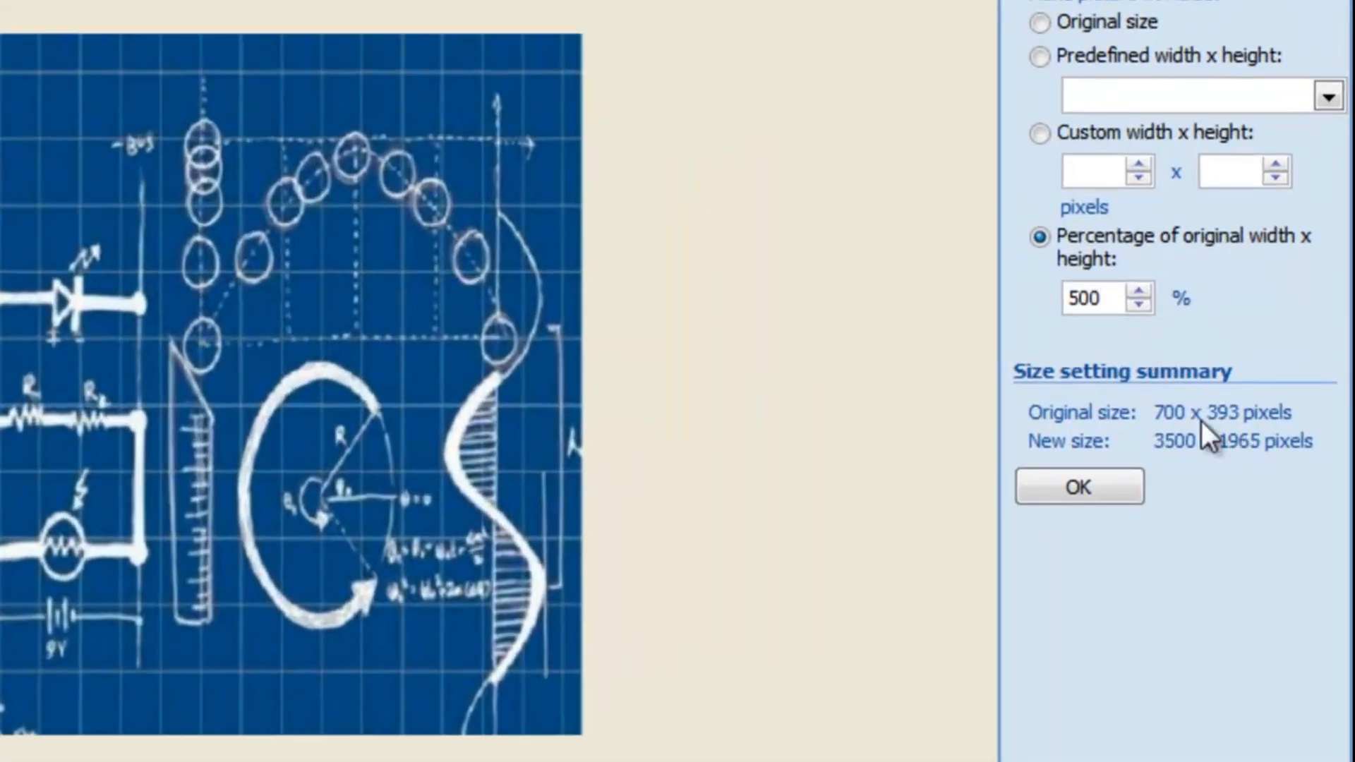
left_click(1074, 482)
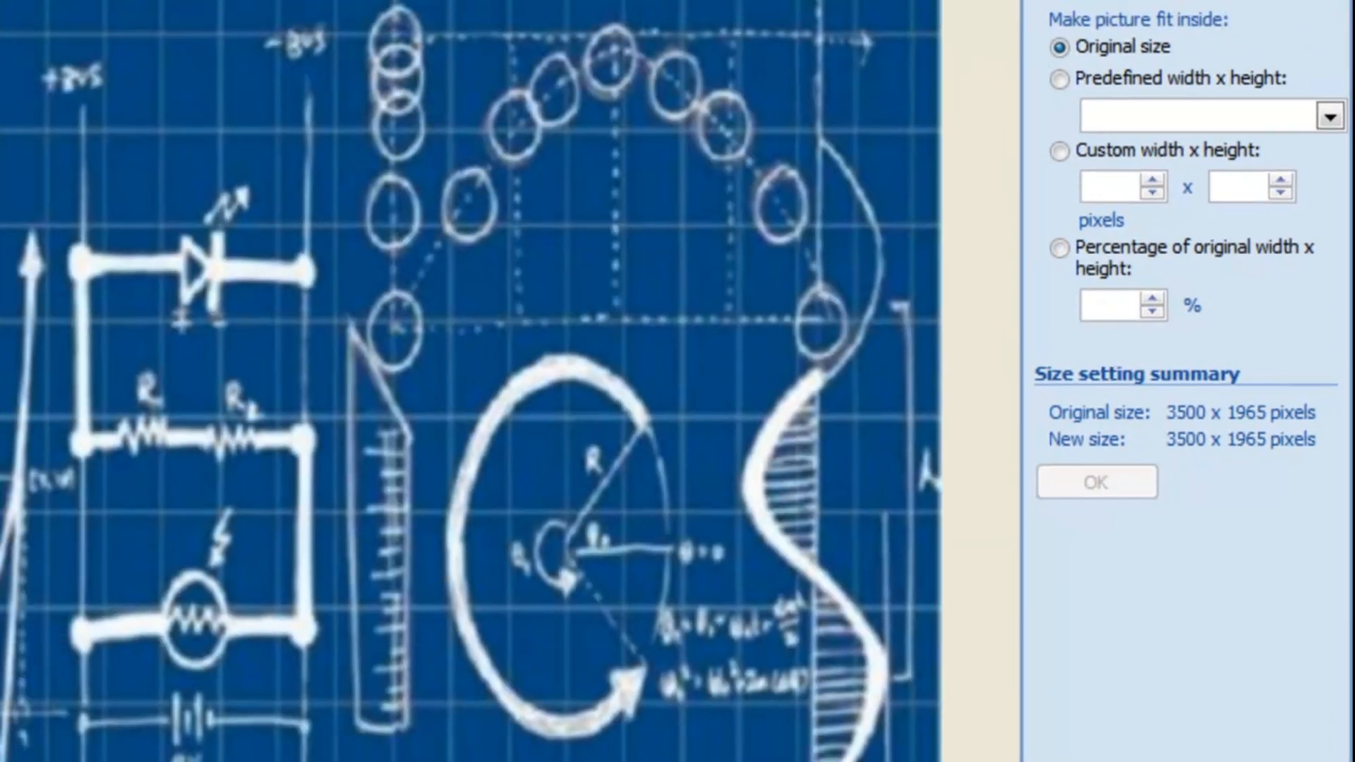
- Save the enlarged picture as a separate JPEG named gambar 5 in the google claaroom folder
left_click(29, 34)
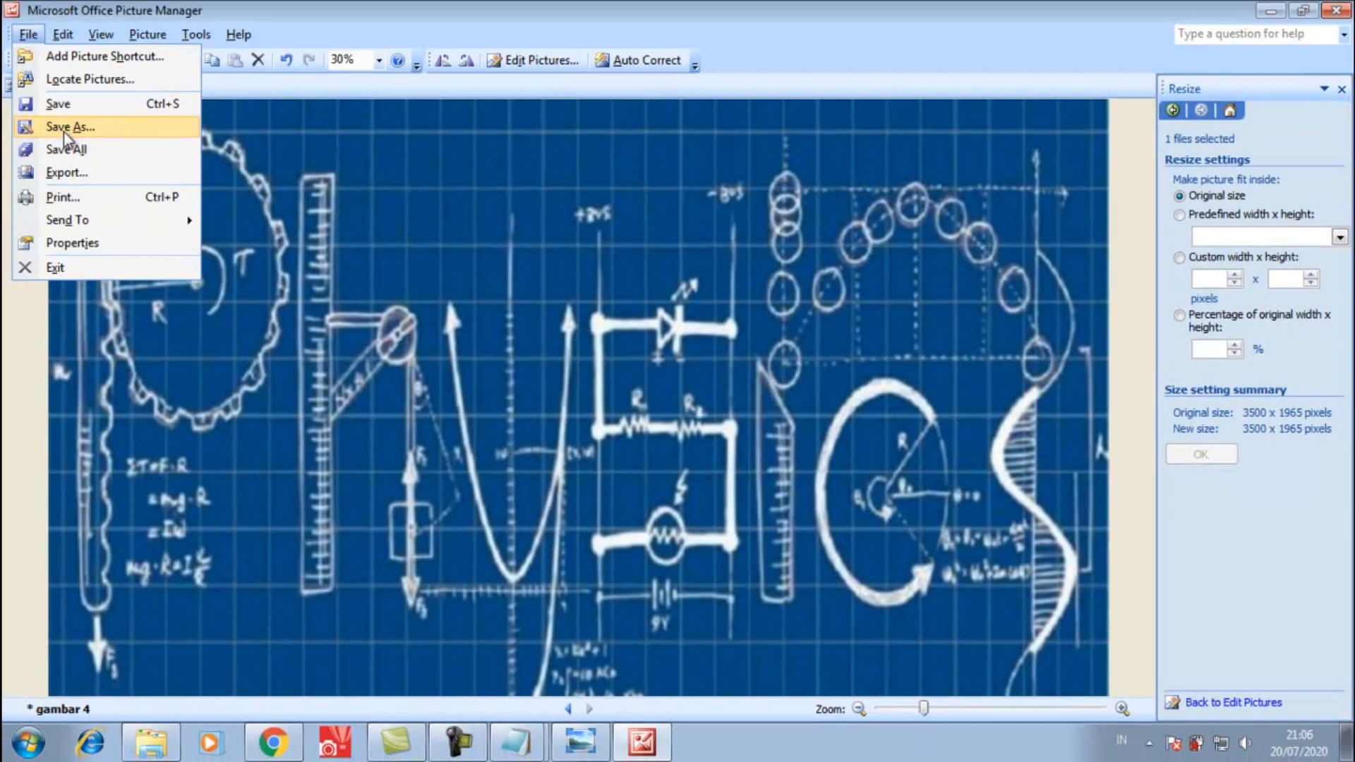
left_click(64, 128)
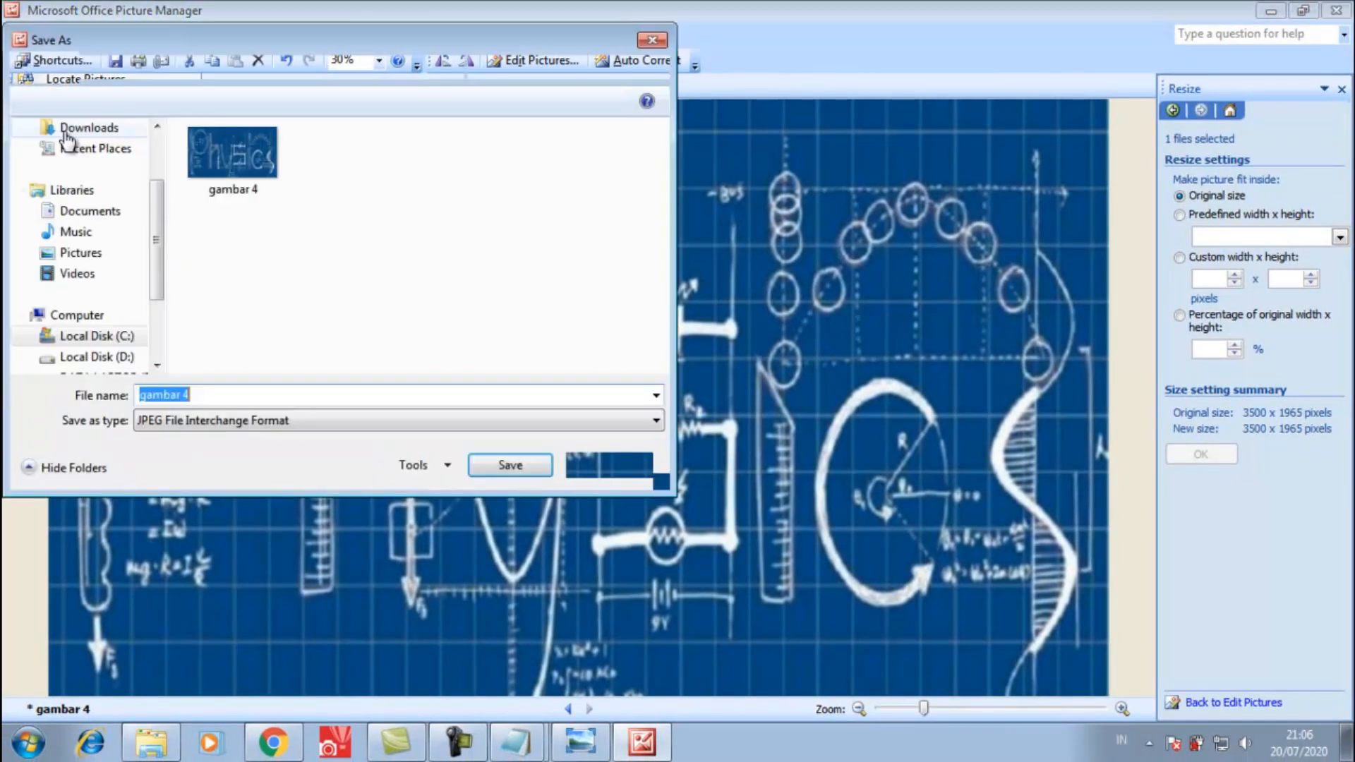
left_click(236, 393)
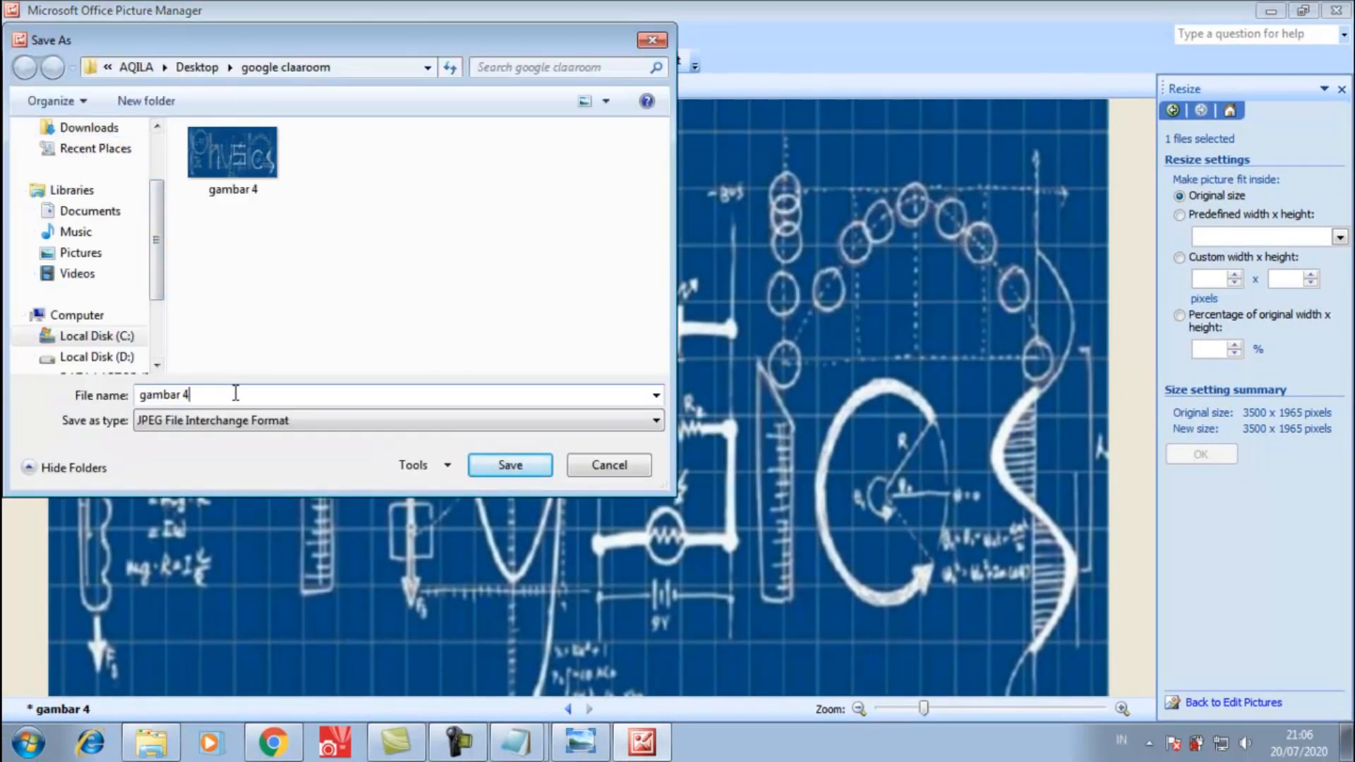
key("BackSpace")
type("5")
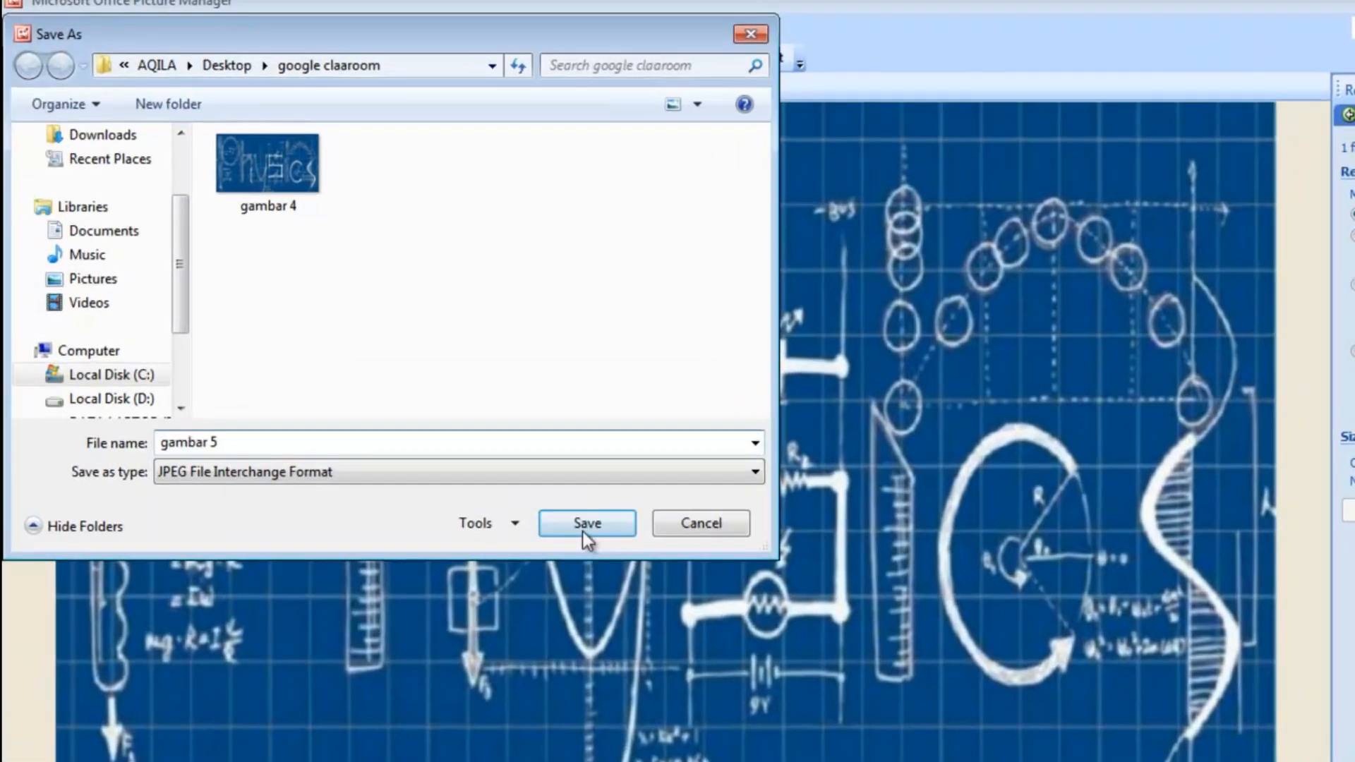
left_click(508, 464)
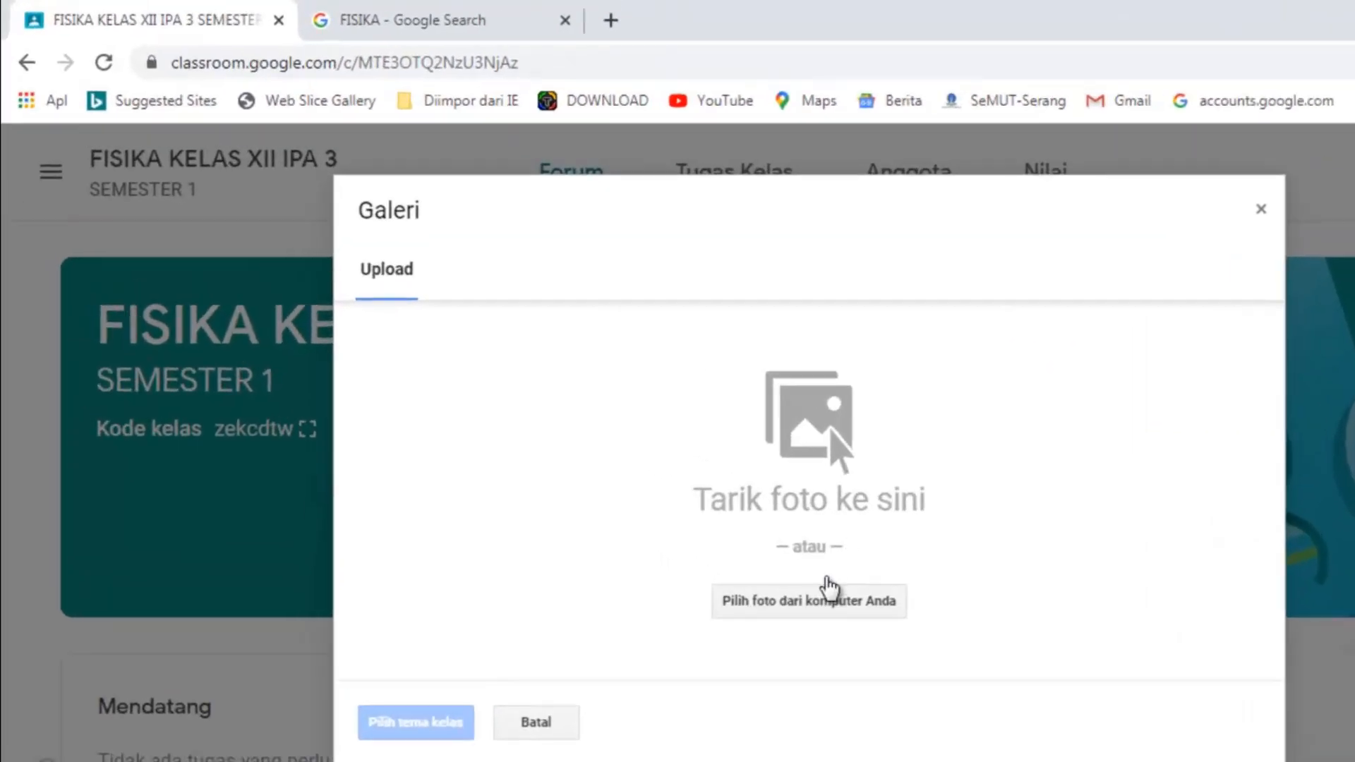
- Upload gambar 5 to the class header gallery and enlarge the crop area to the image's full width
left_click(830, 593)
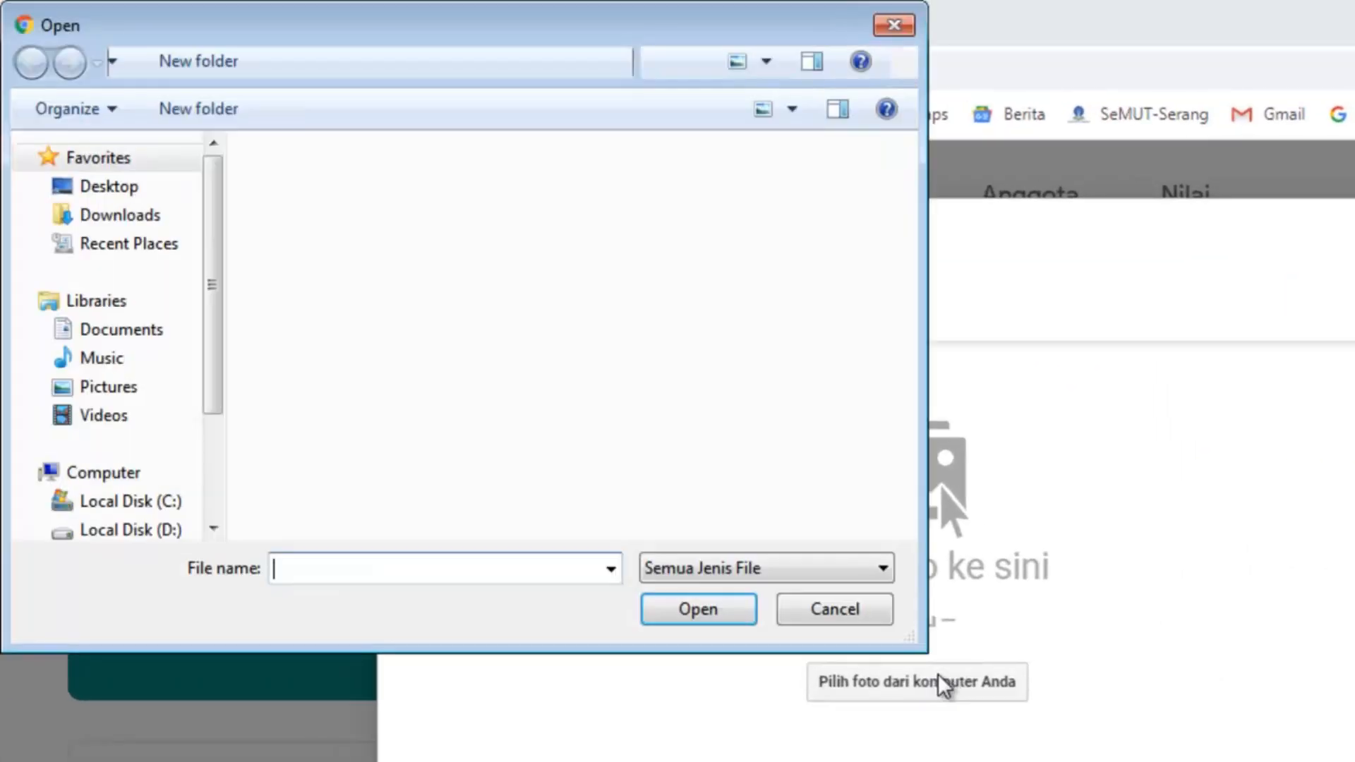
left_click(354, 353)
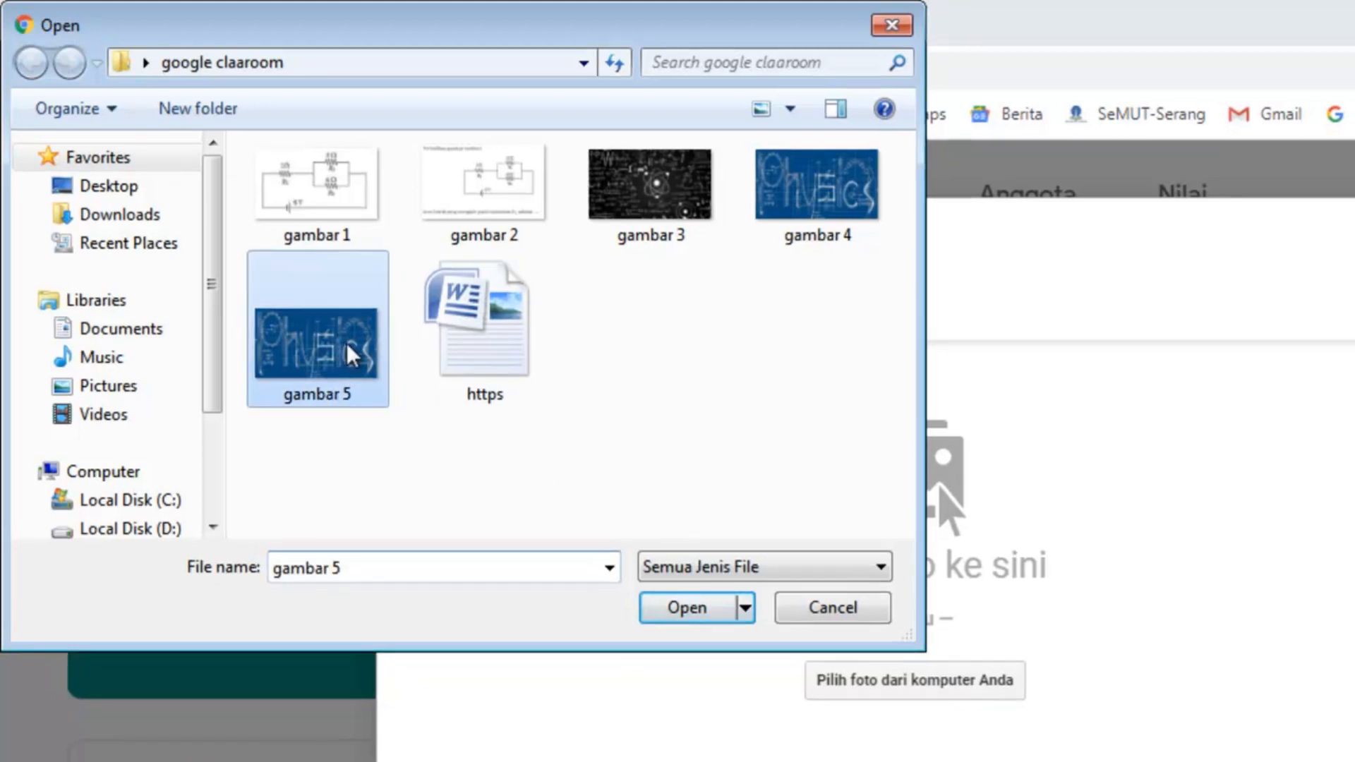
left_click(687, 609)
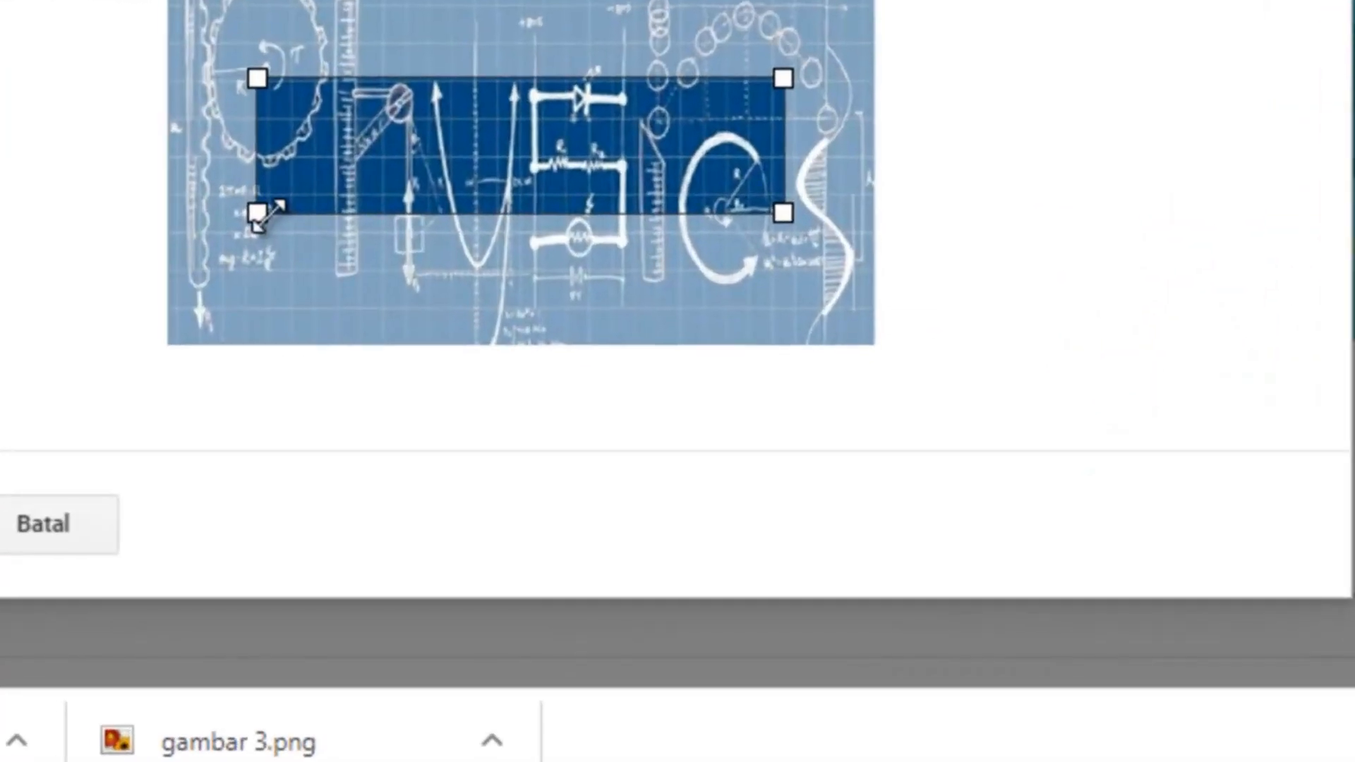
left_click_drag(544, 451, 491, 498)
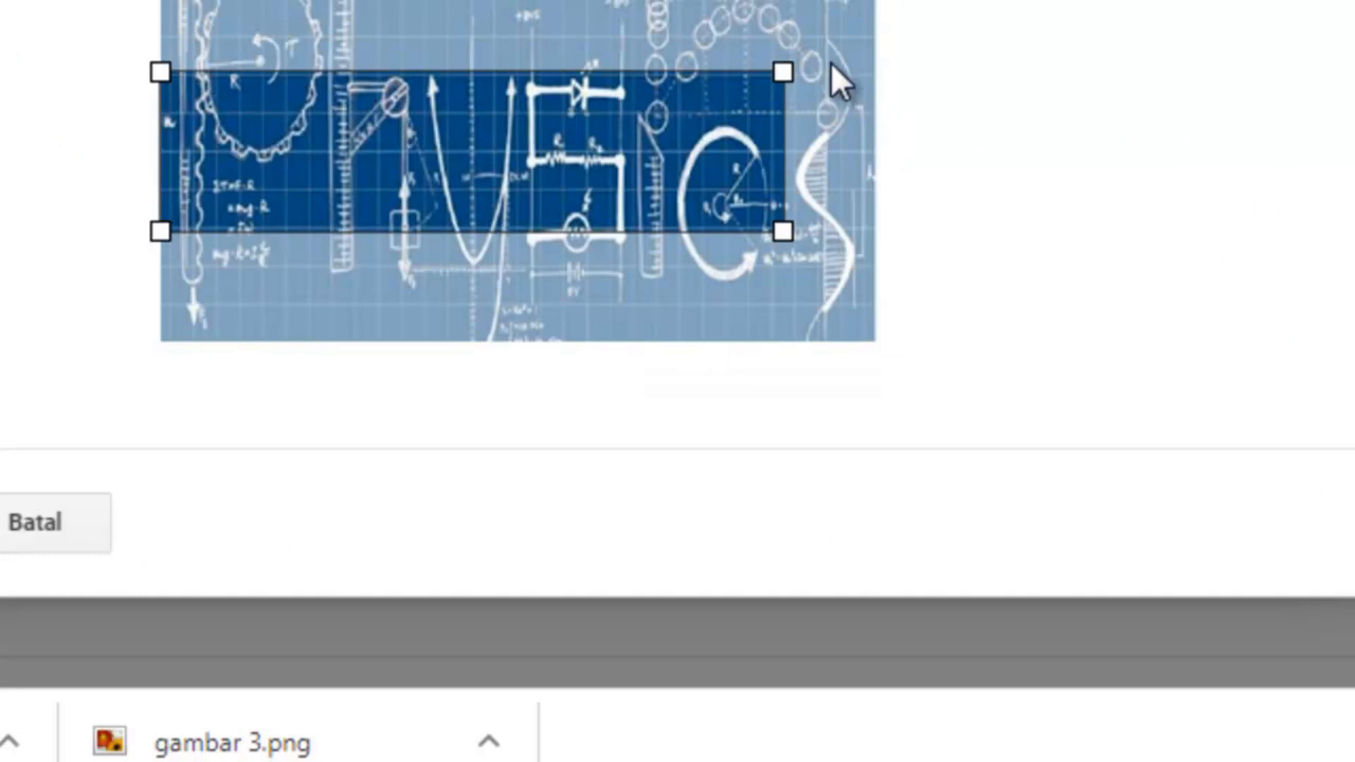
left_click_drag(789, 67, 959, 3)
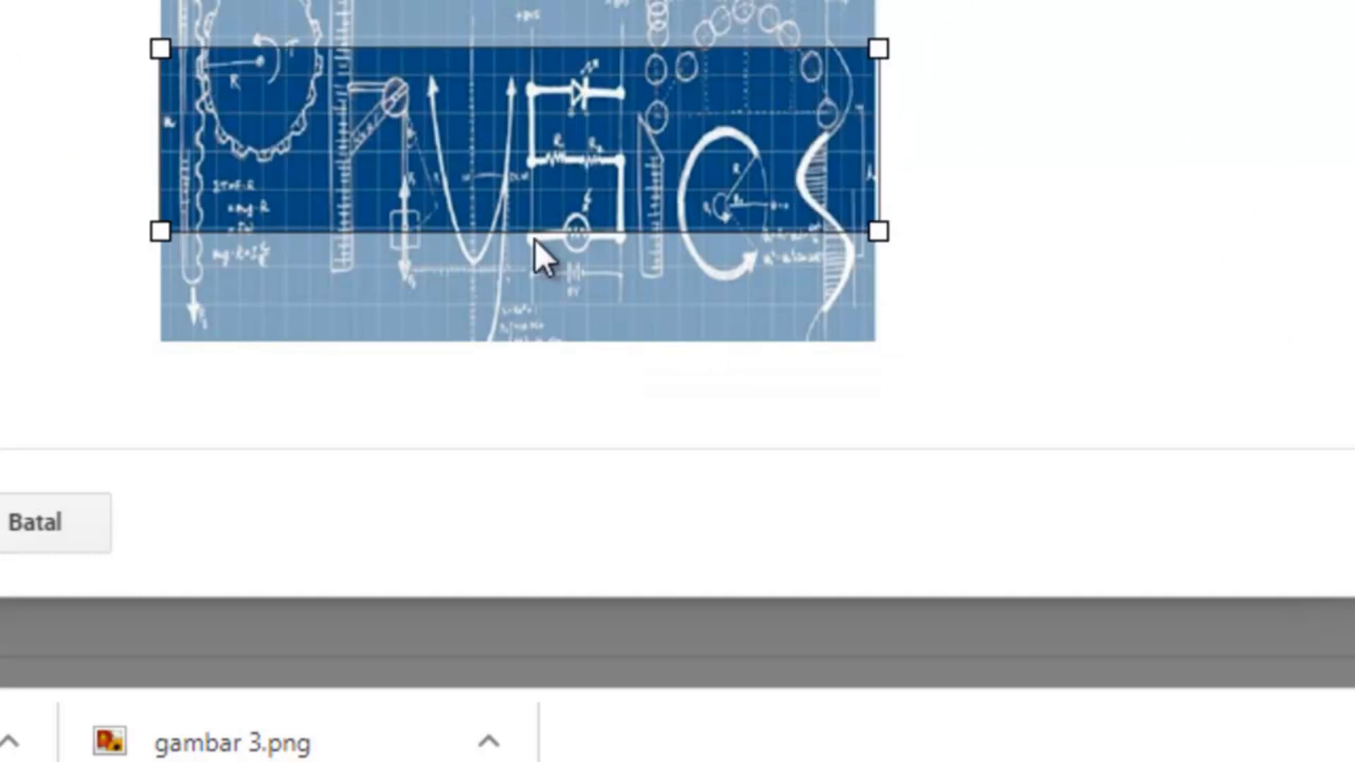
- Position the crop area over the middle of gambar 5 and apply it as the class theme
left_click_drag(378, 202, 378, 226)
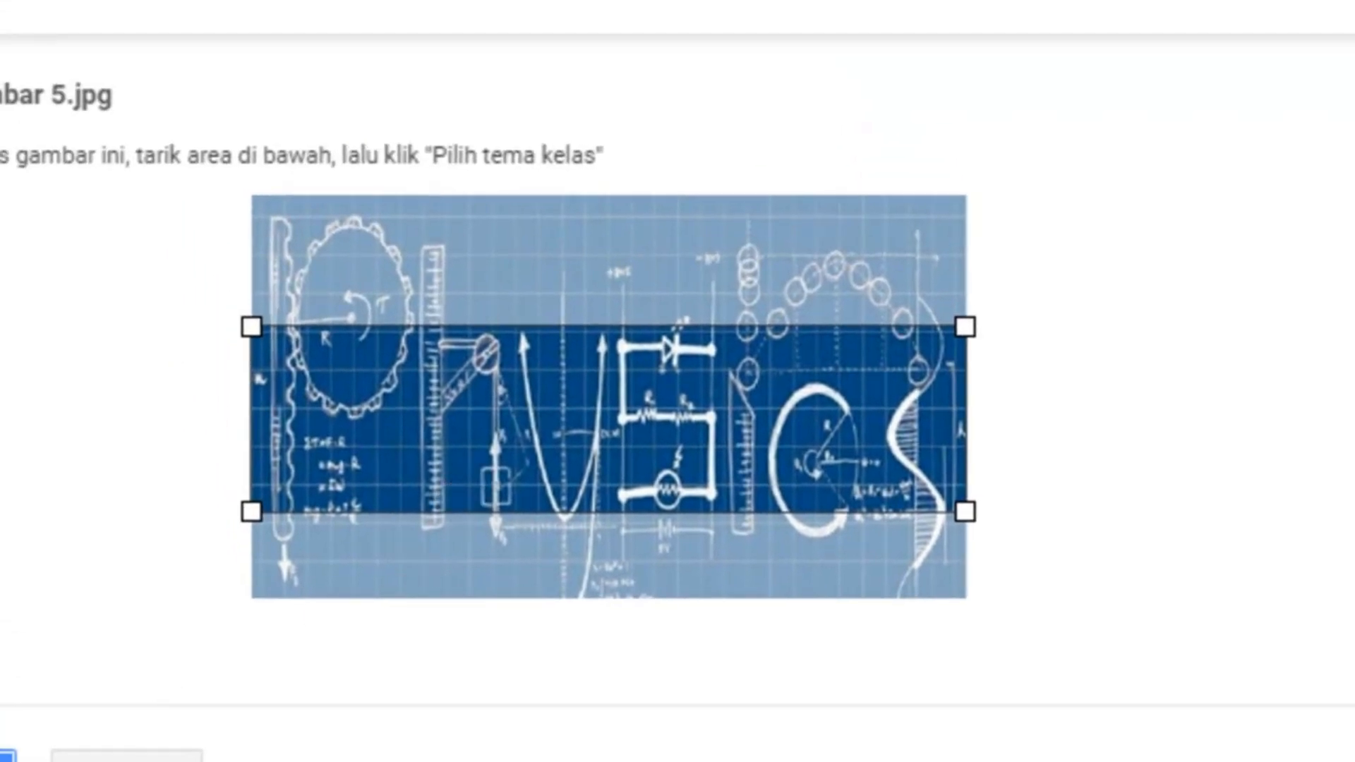
left_click(6, 758)
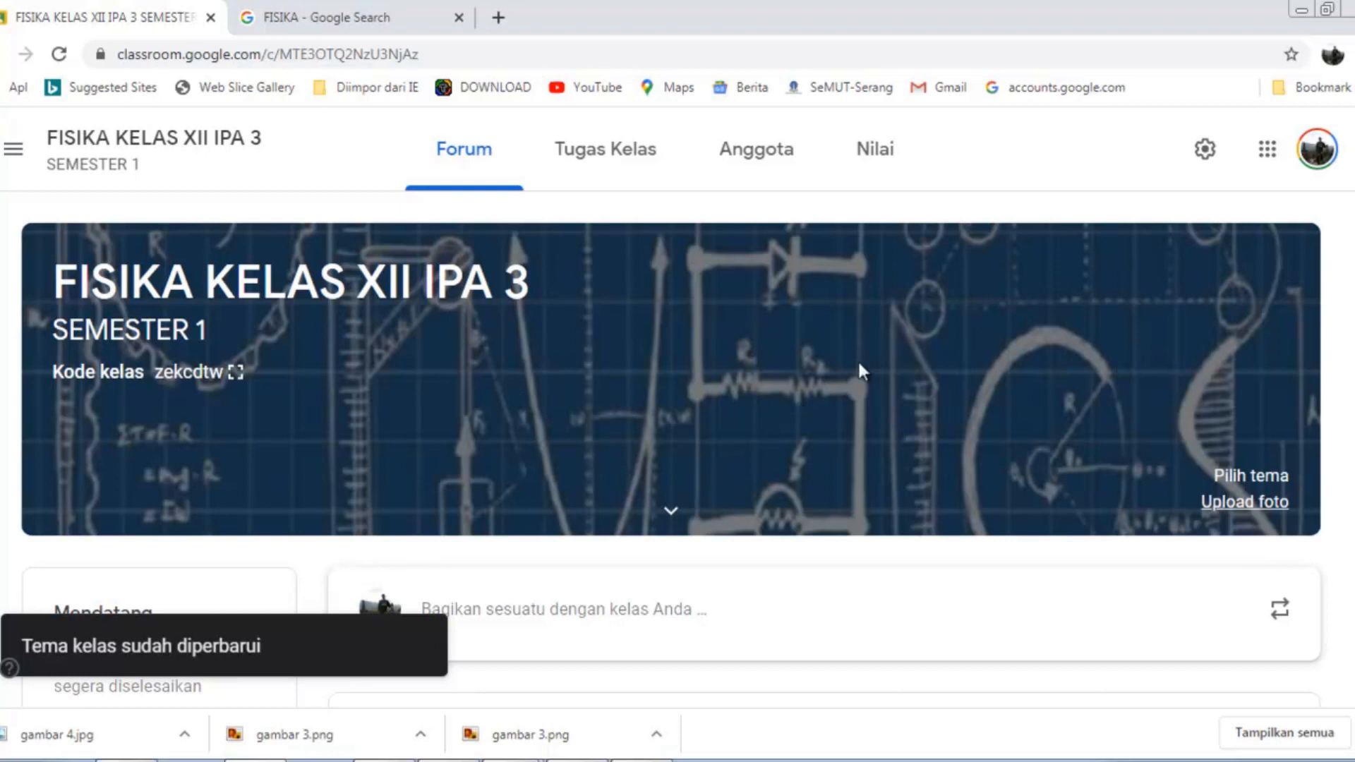
scroll(850, 349, "down", 2)
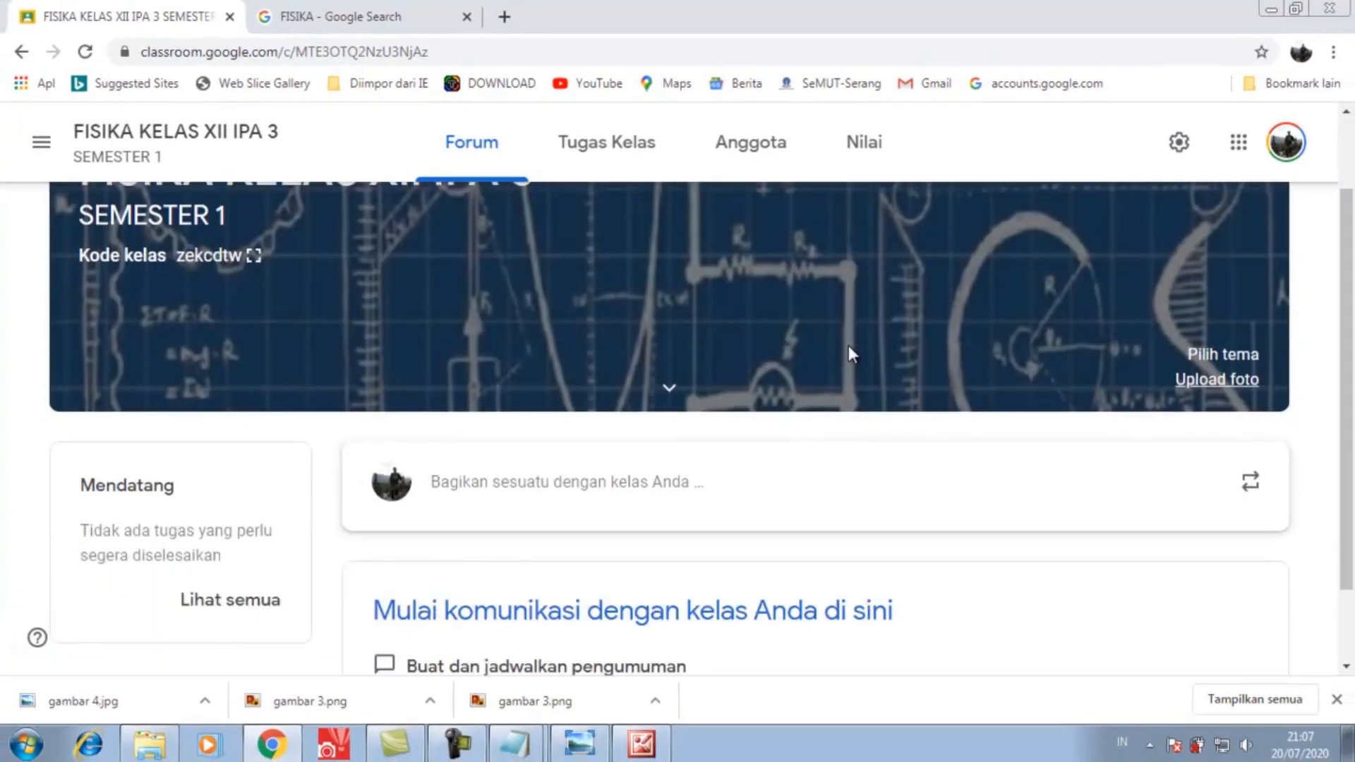
scroll(848, 345, "up", 2)
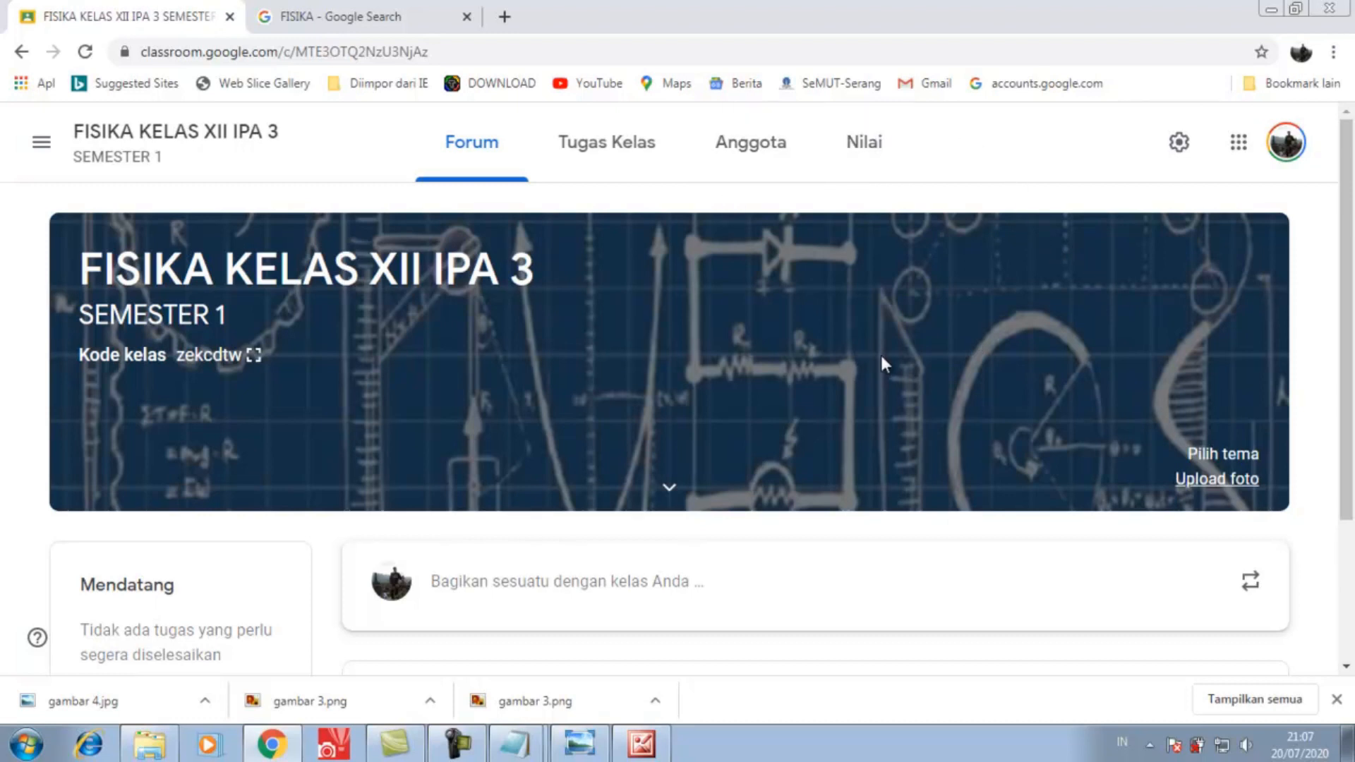
scroll(878, 360, "down", 1)
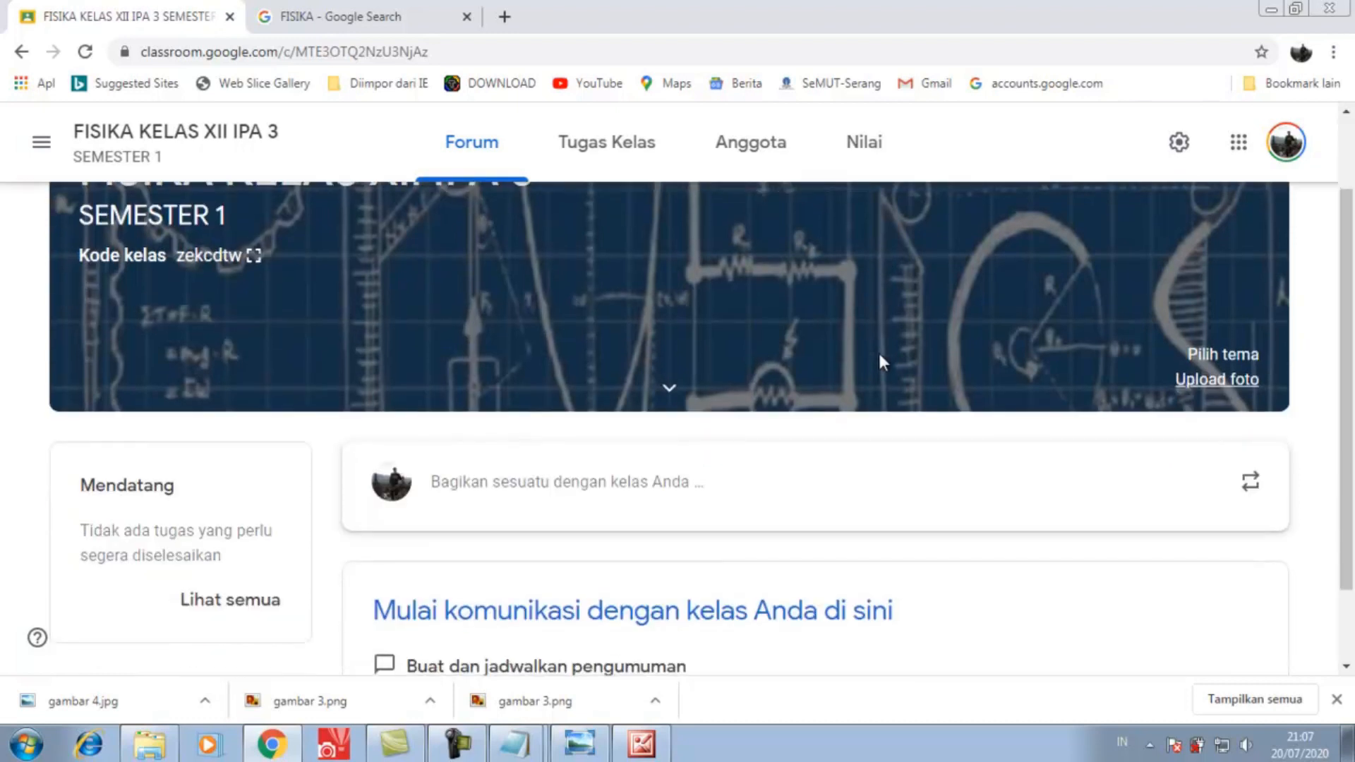
scroll(879, 360, "up", 1)
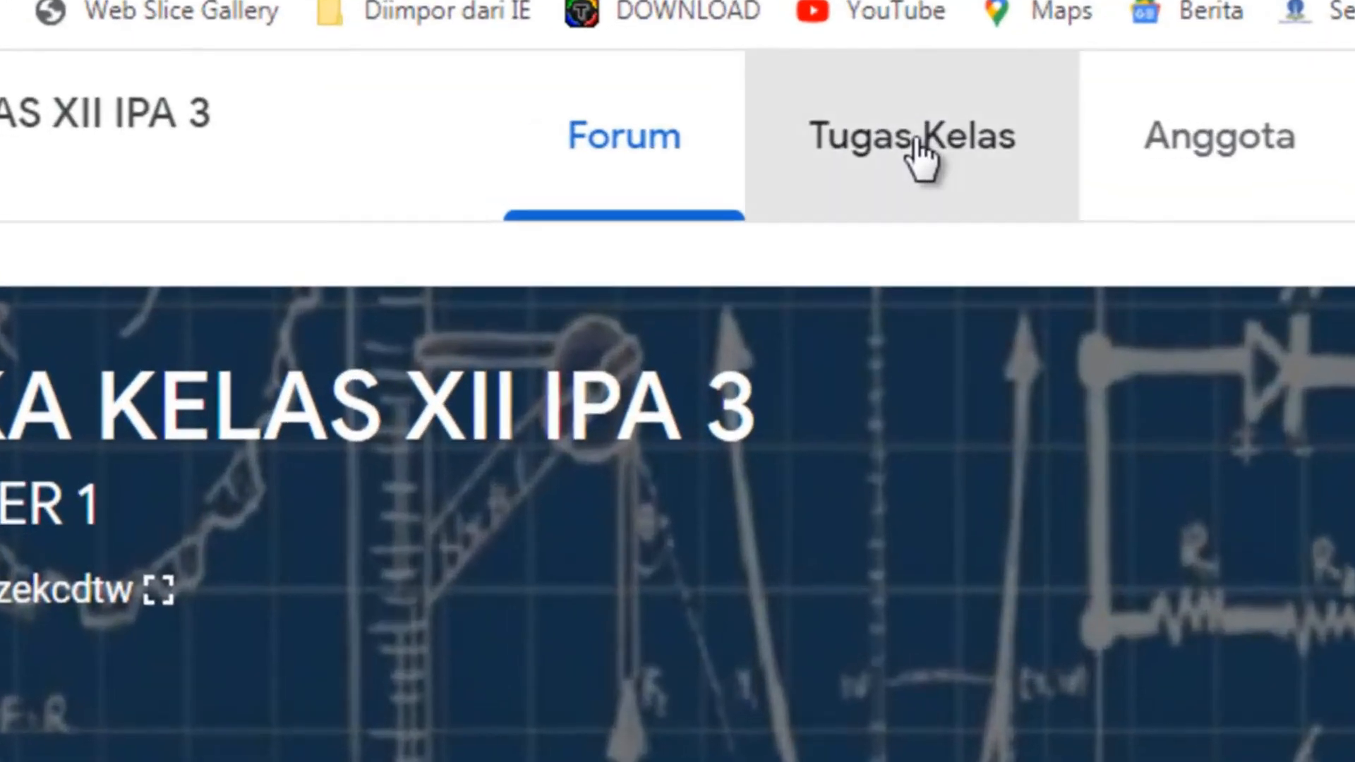
- Add a classwork topic named LISTRIK DINAMIS / HUKUM OHM
left_click(609, 143)
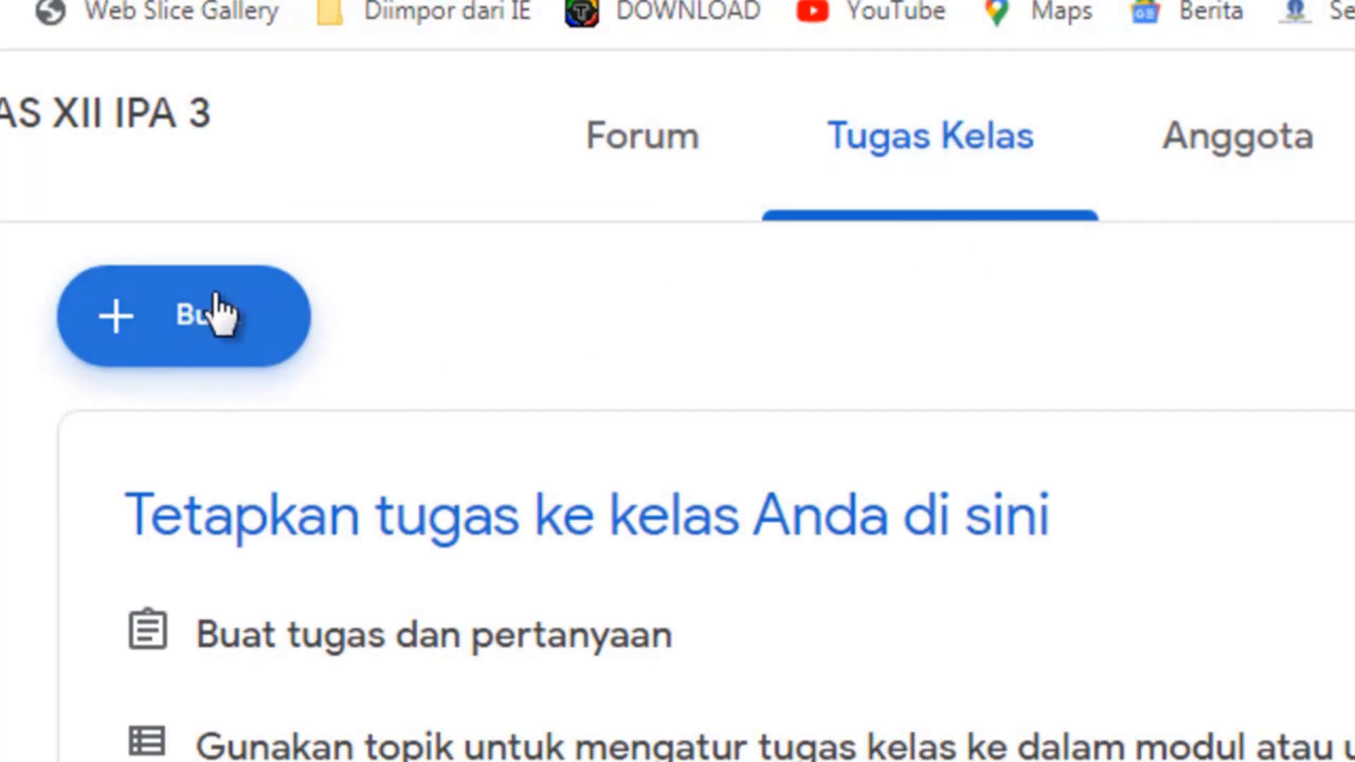
left_click(215, 310)
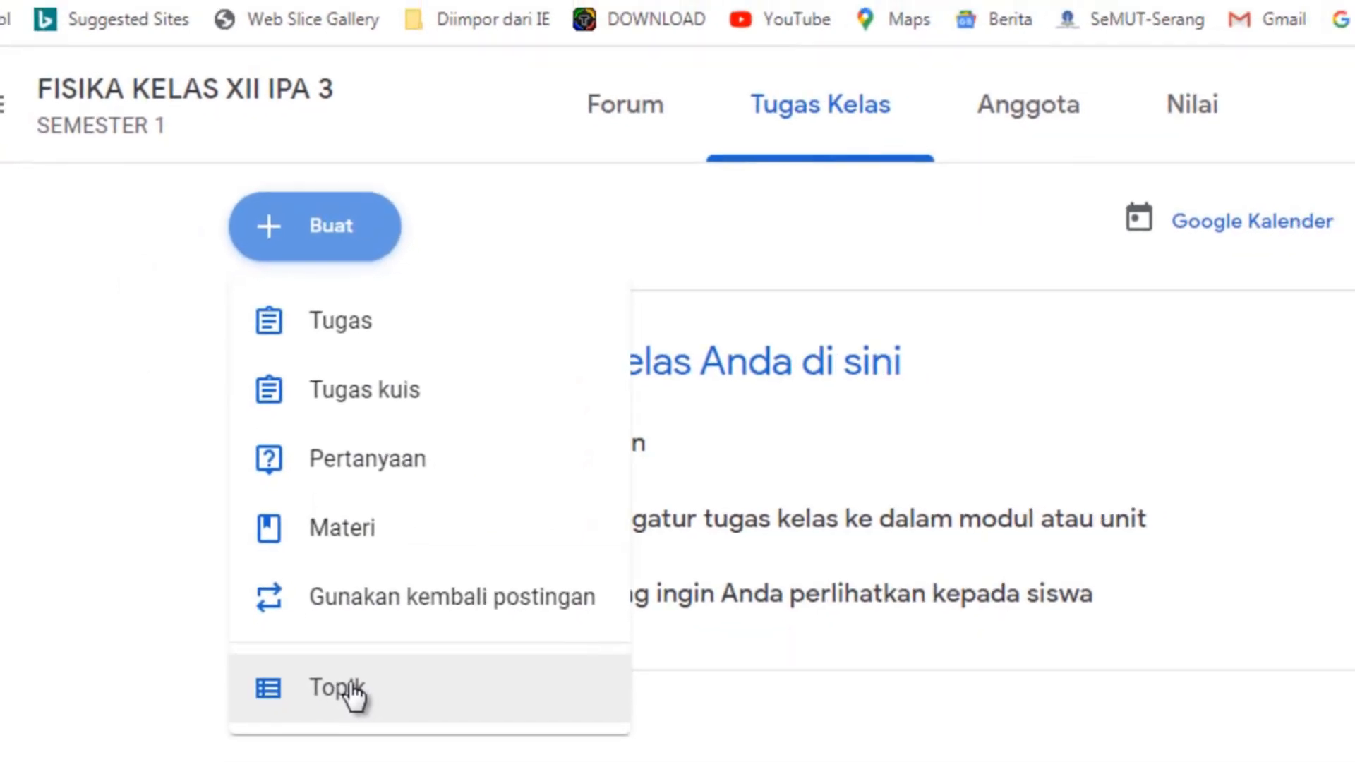
left_click(351, 690)
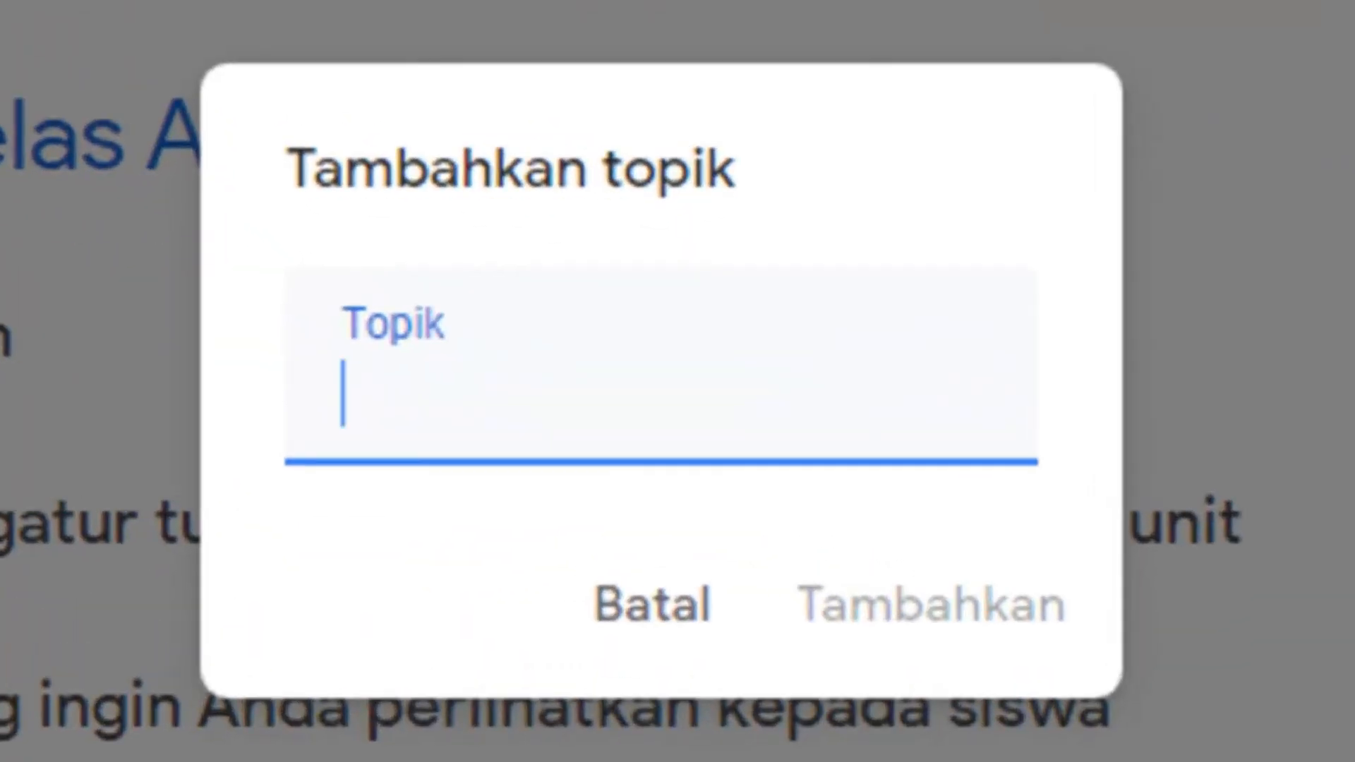
type("I")
key("BackSpace")
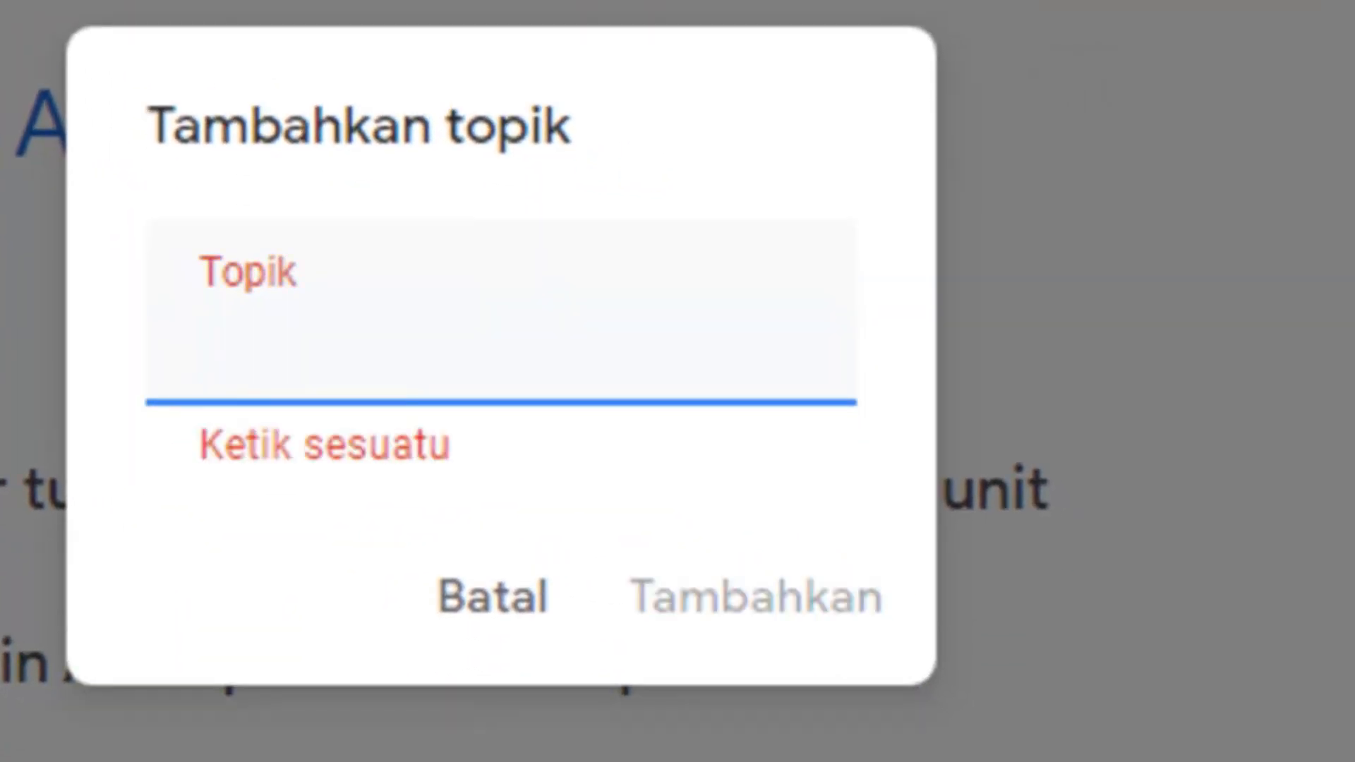
type("I")
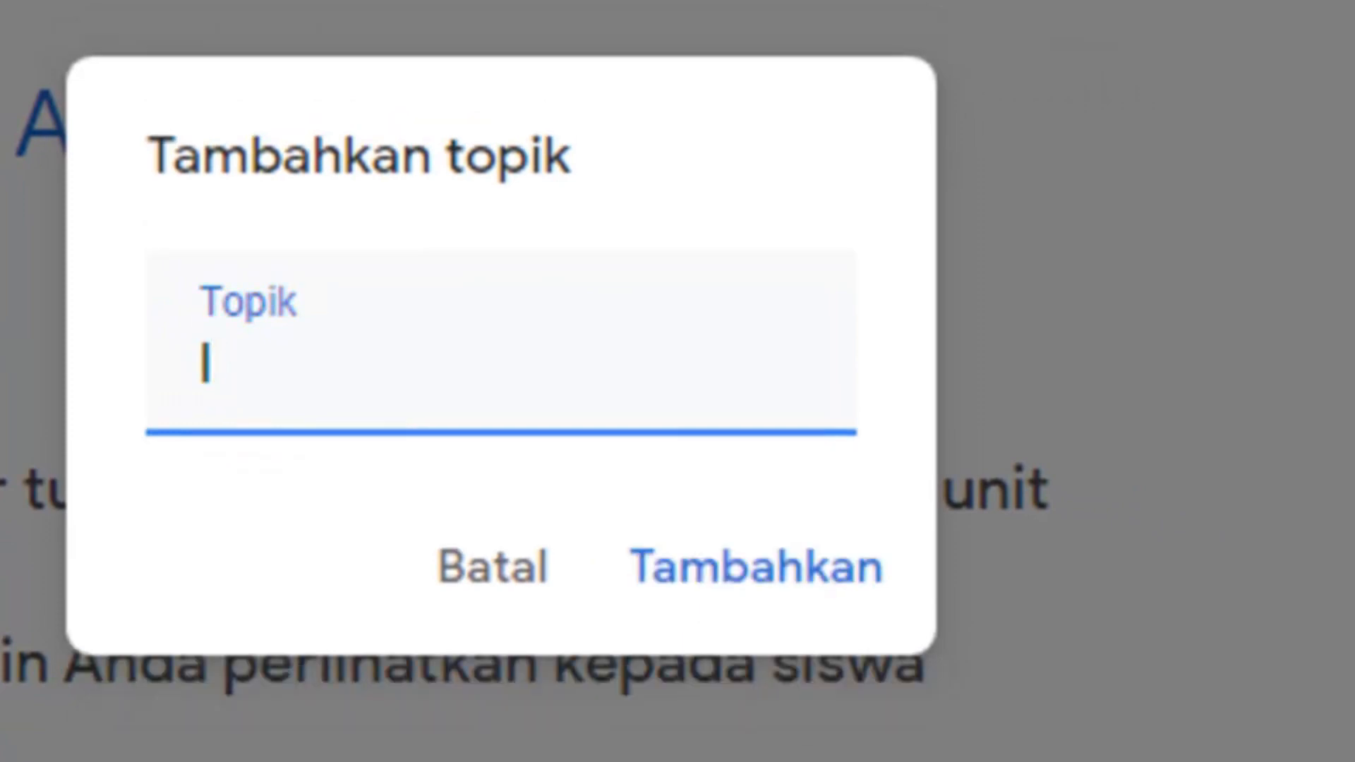
key("BackSpace")
type("LI")
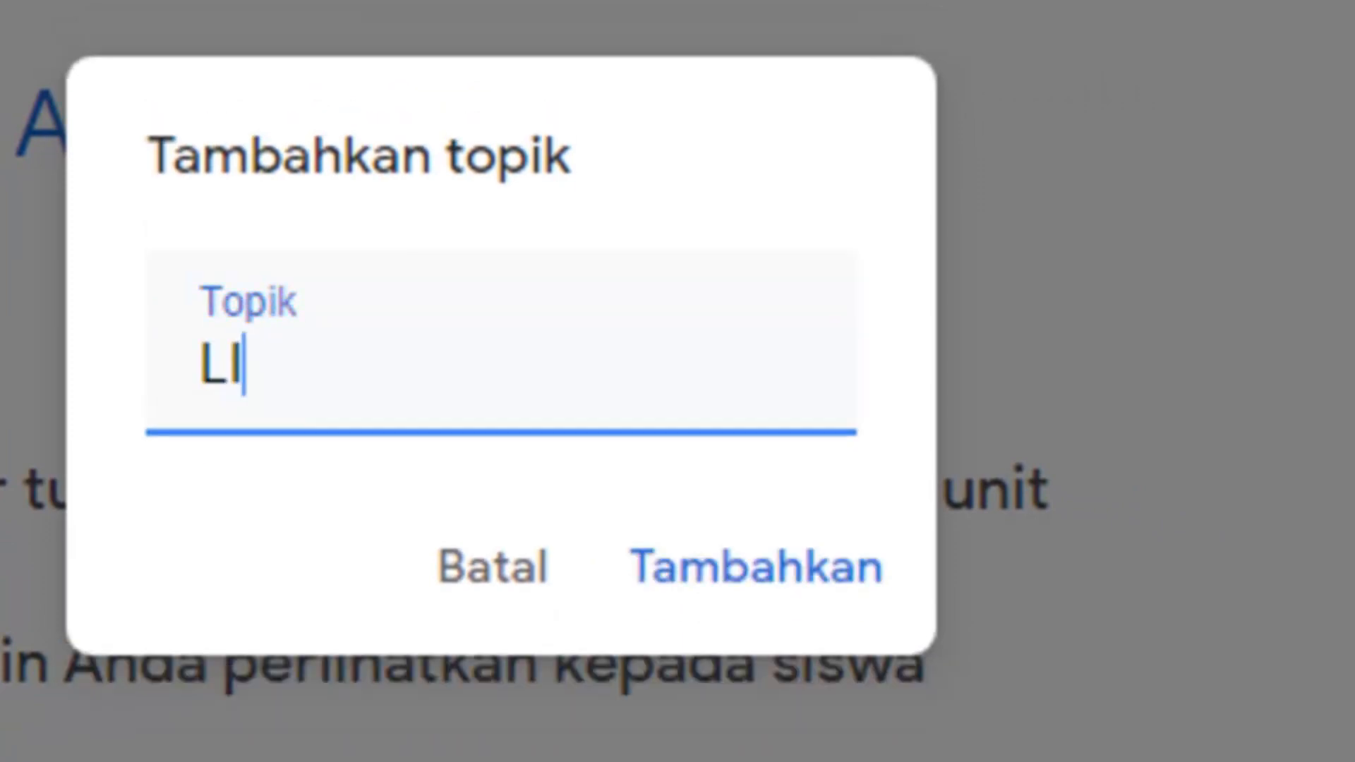
type("STR")
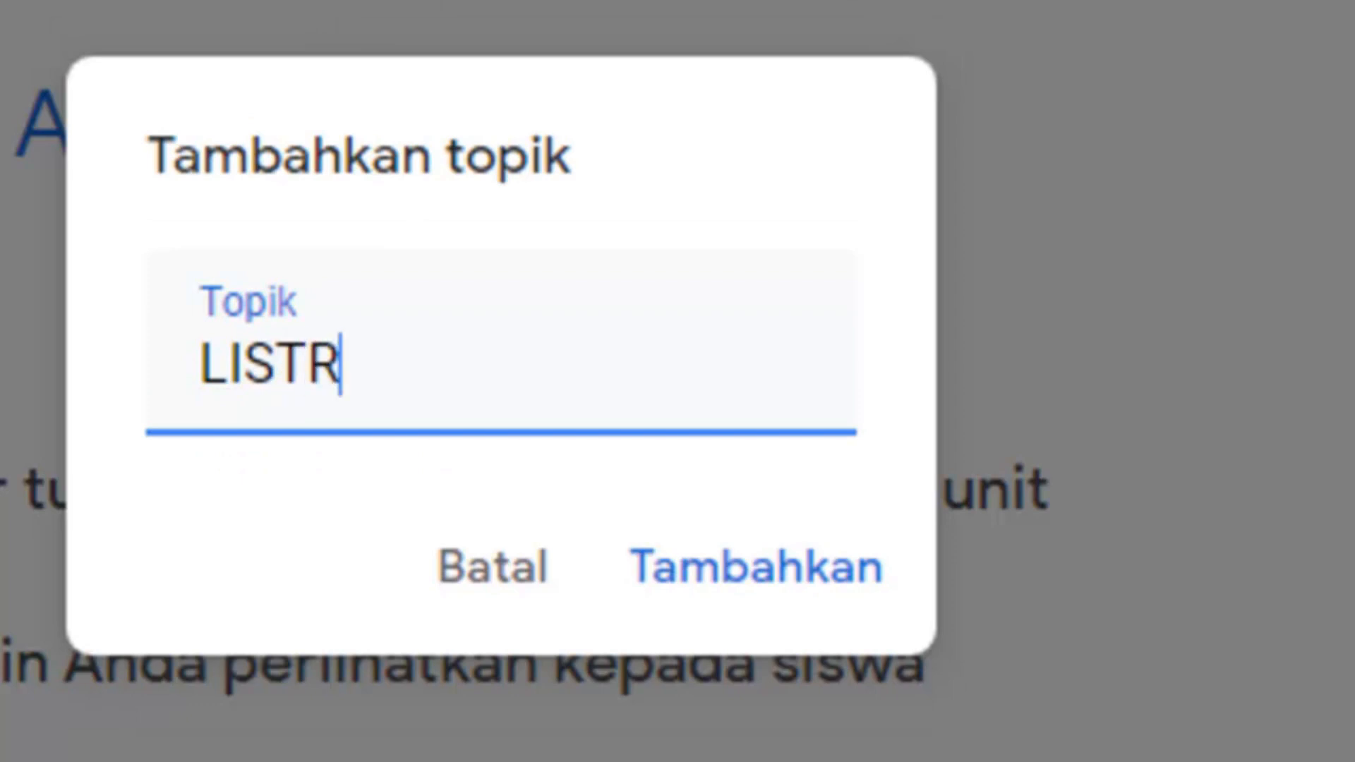
type("IK D")
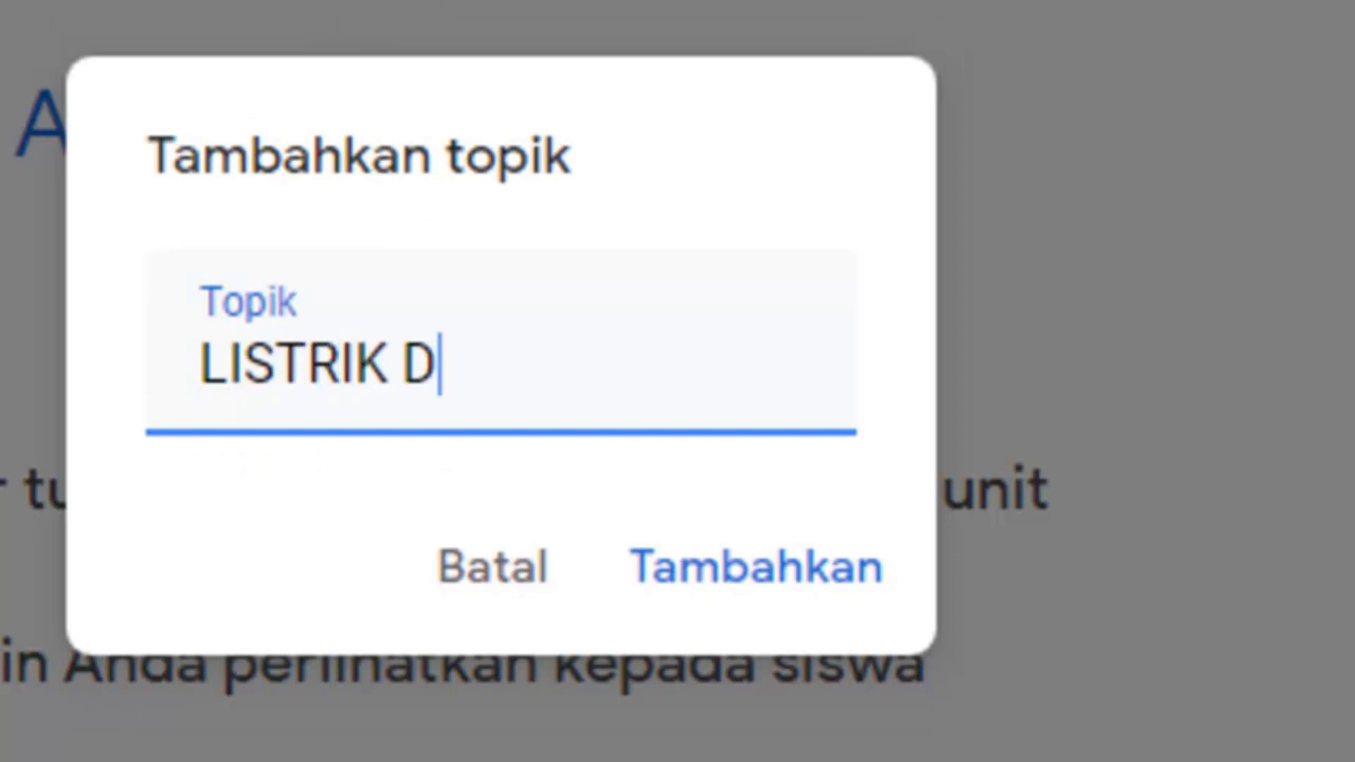
type("INAMI")
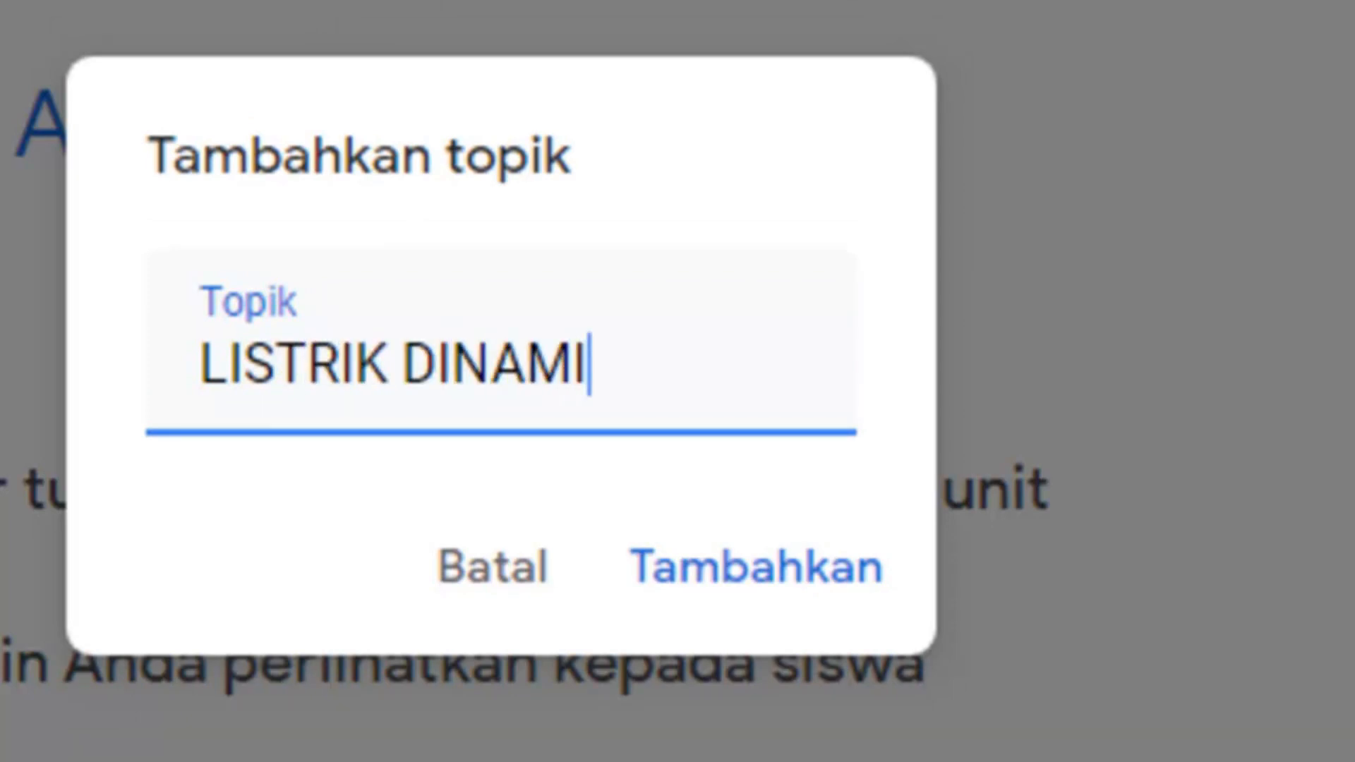
type("S /")
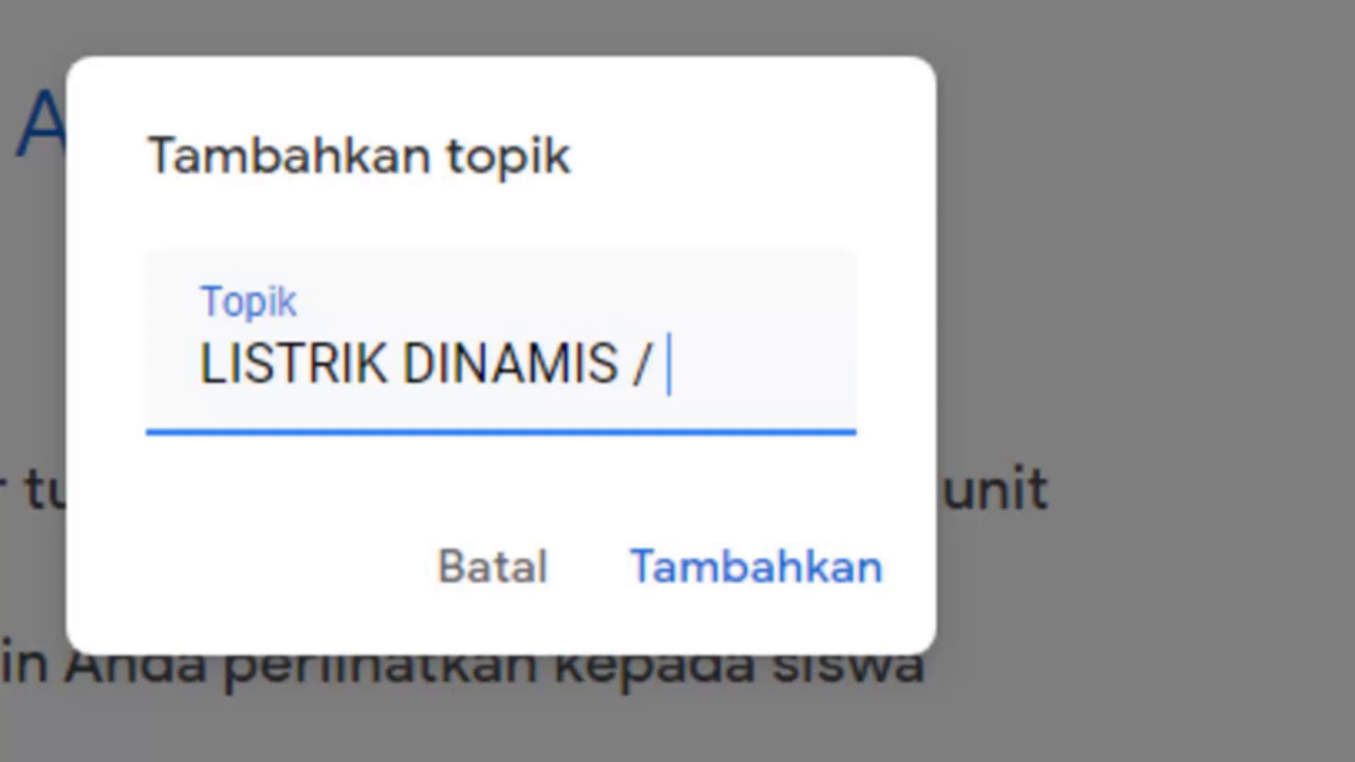
type(" H")
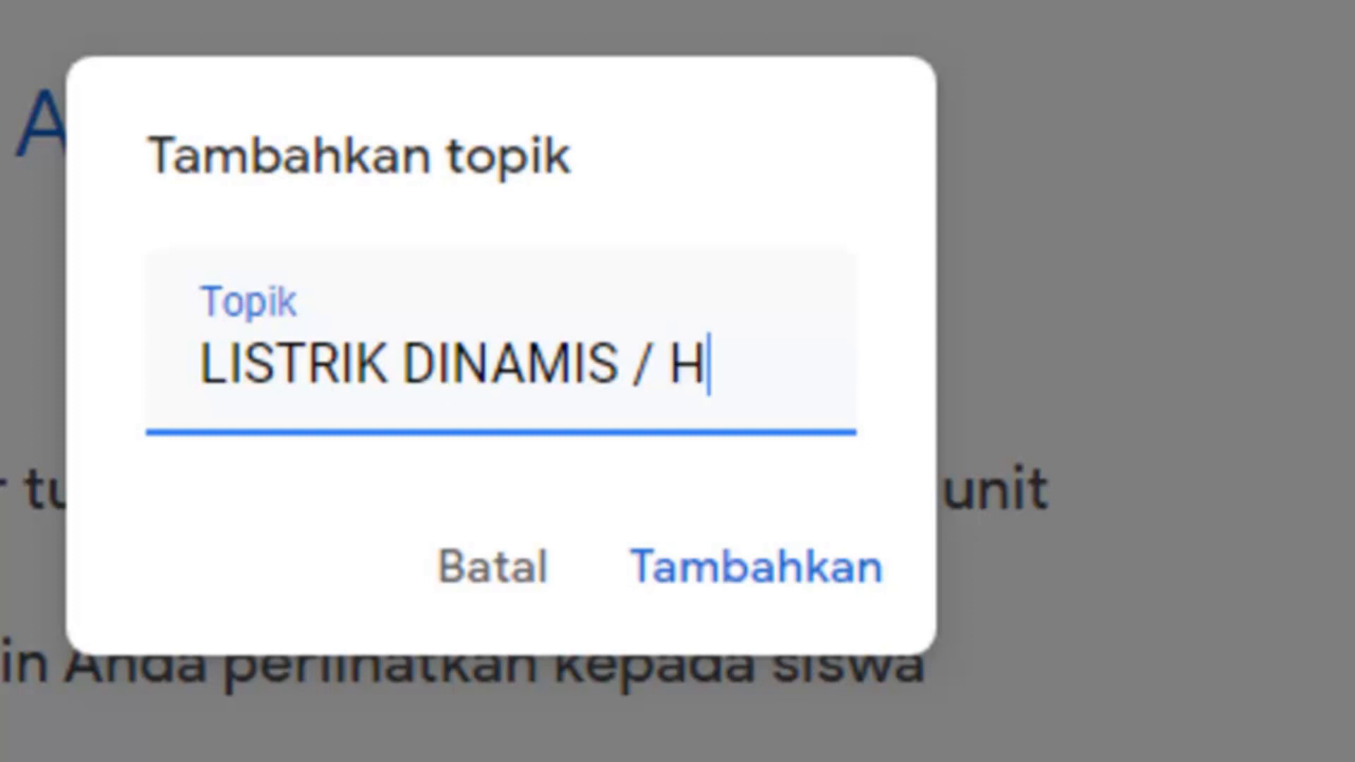
type("UKUM OHM")
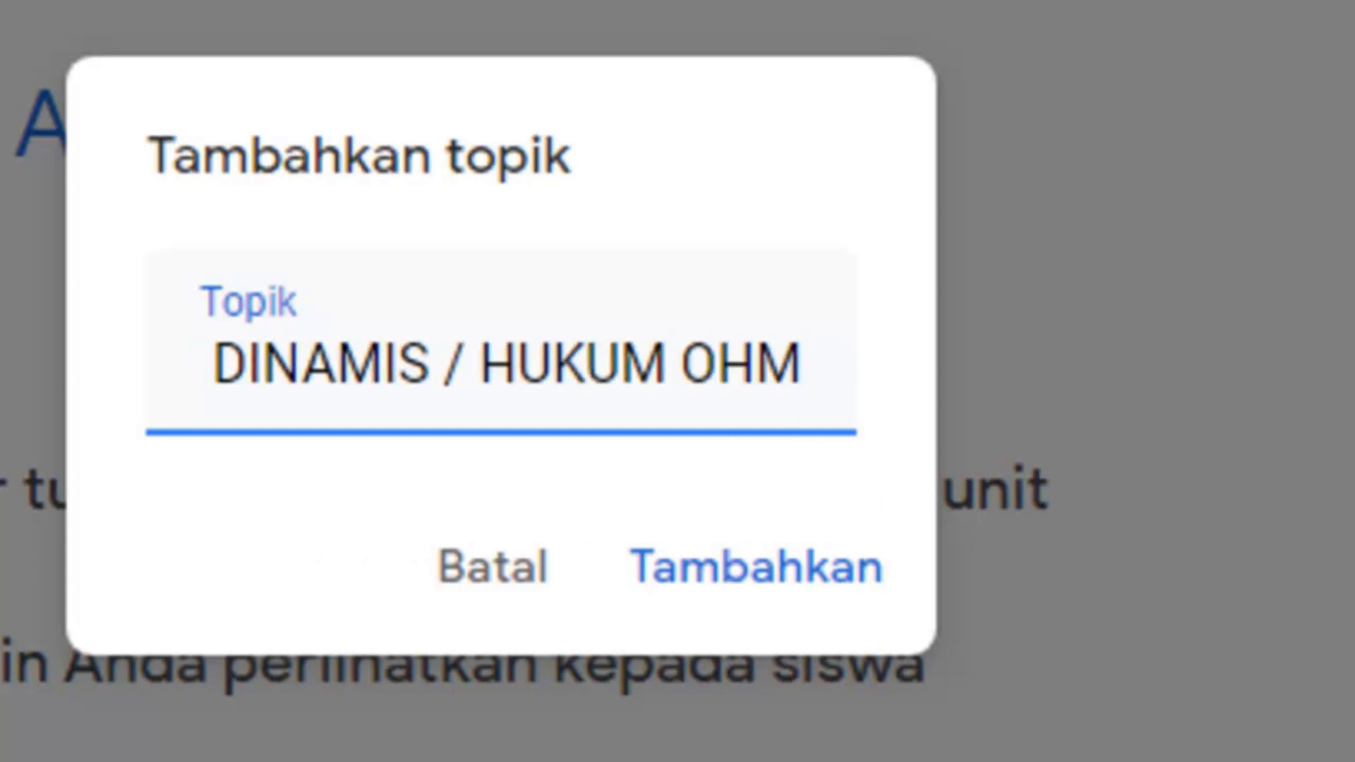
left_click(732, 565)
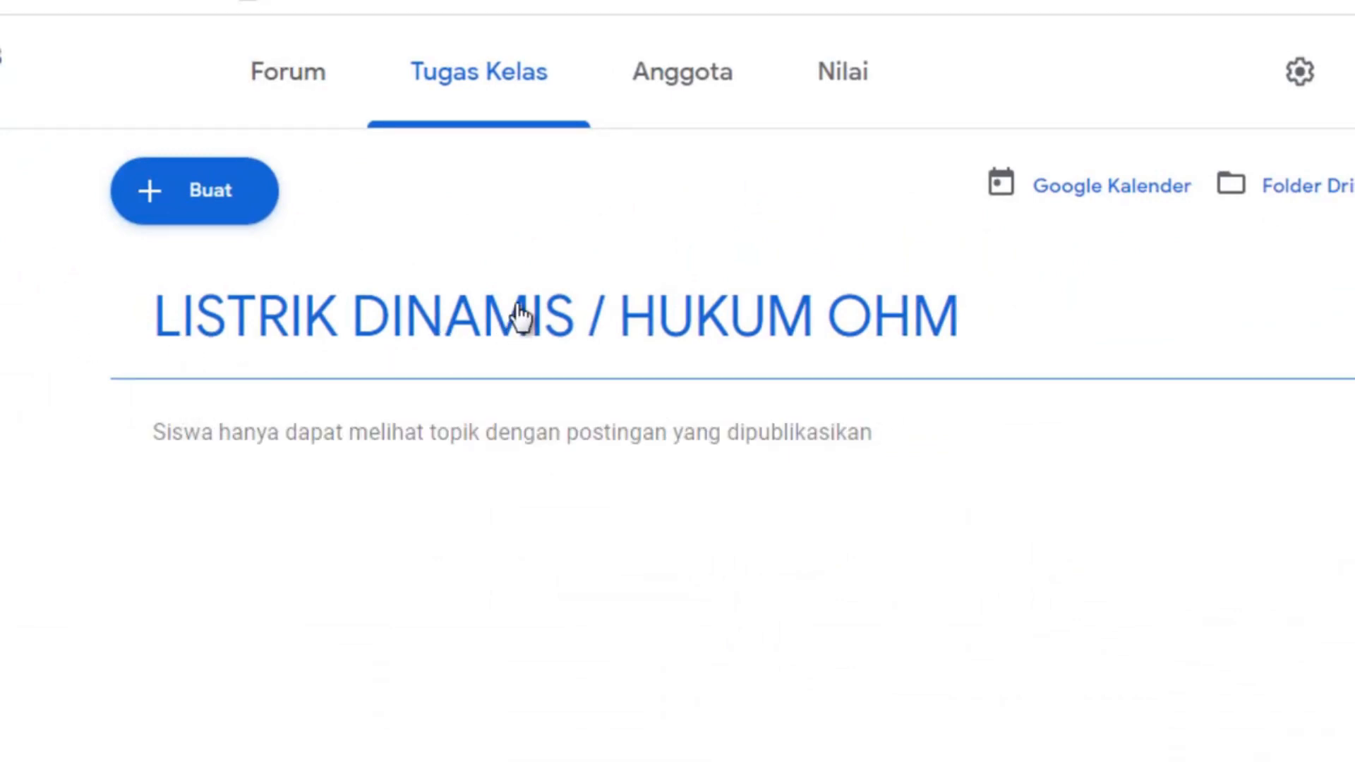
- Start renaming the LISTRIK DINAMIS / HUKUM OHM topic, rewriting its first part as Listrik Dinamis
left_click(1299, 74)
left_click(1334, 325)
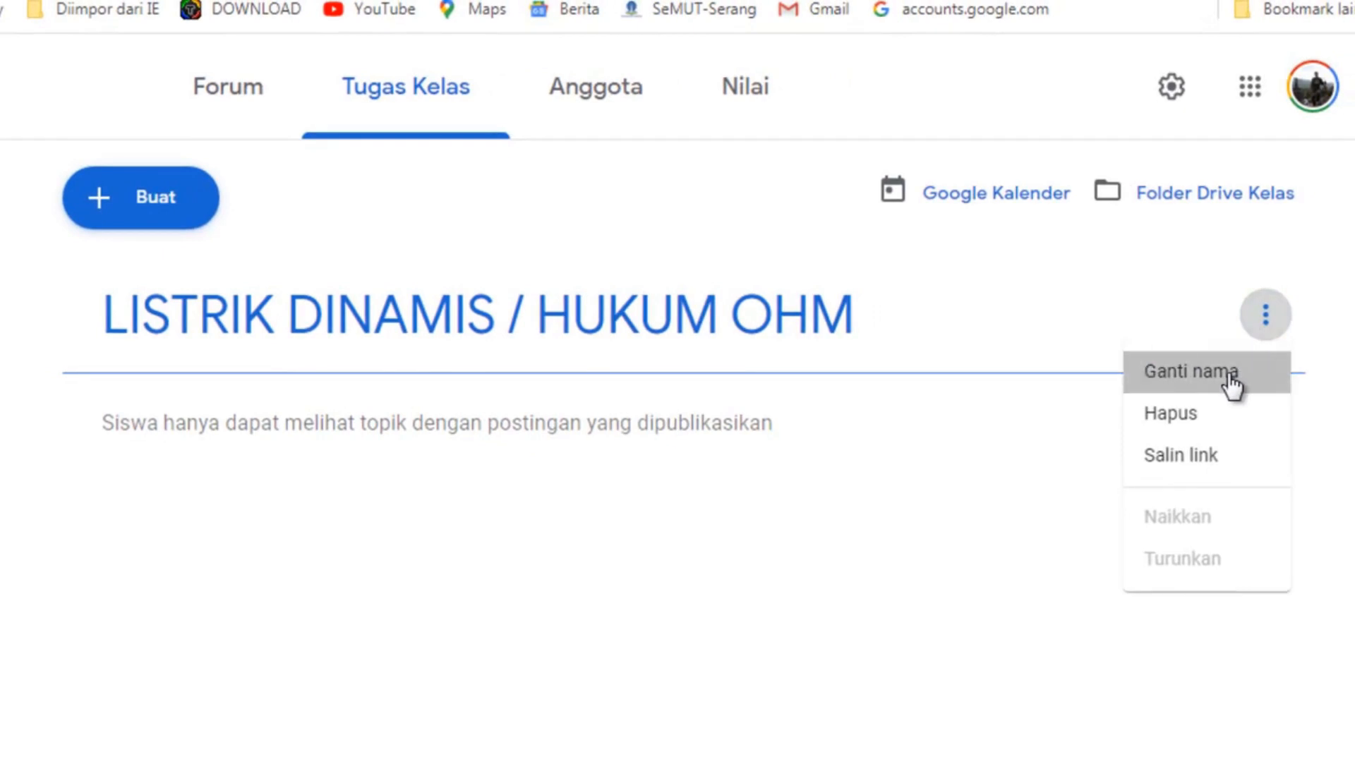
left_click(1229, 378)
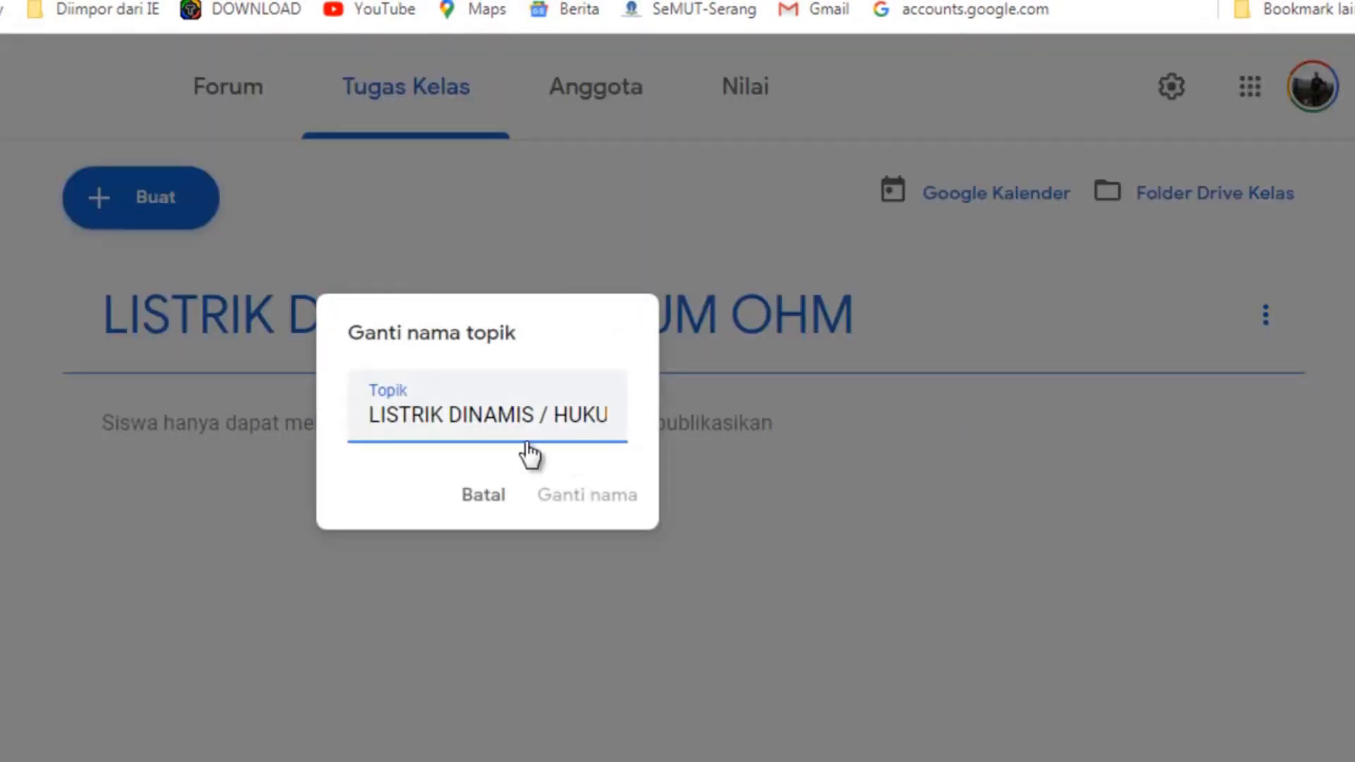
left_click(537, 419)
left_click_drag(537, 419, 379, 418)
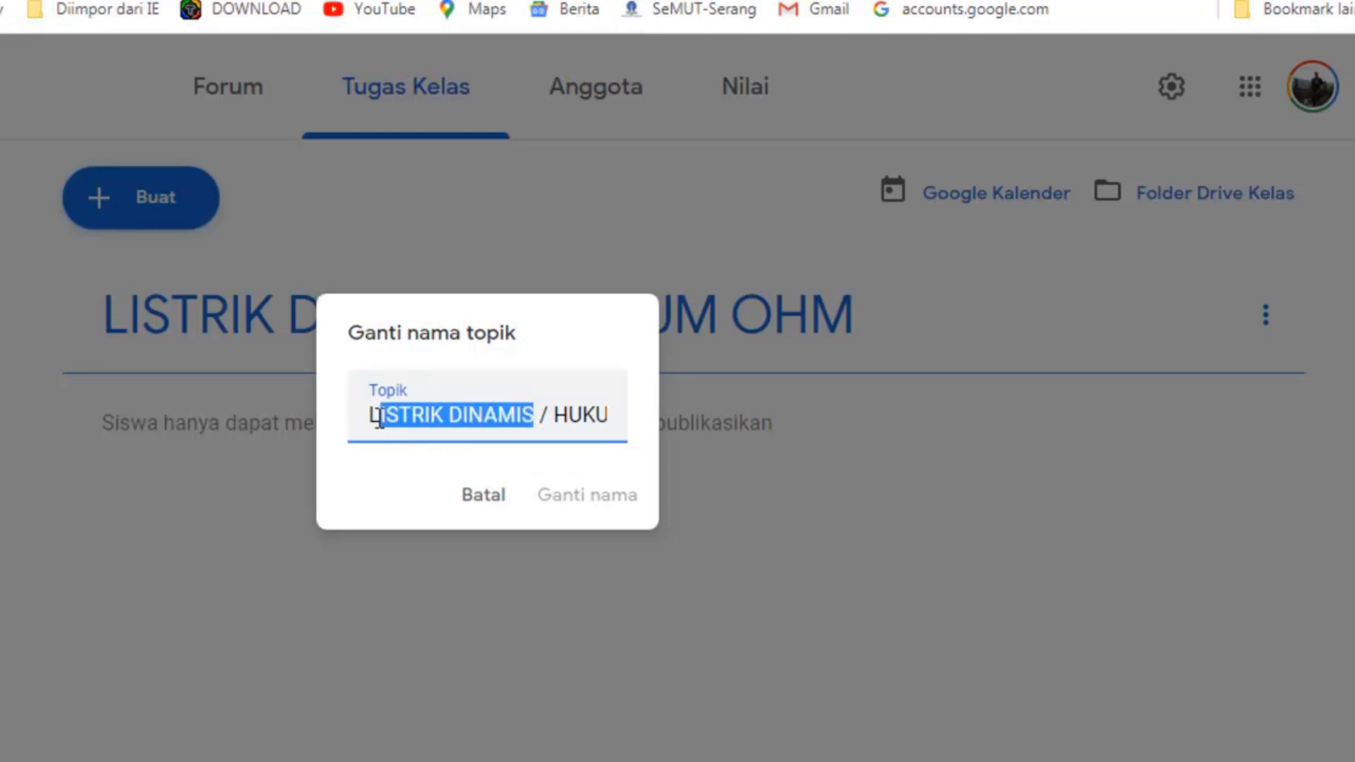
type("istri")
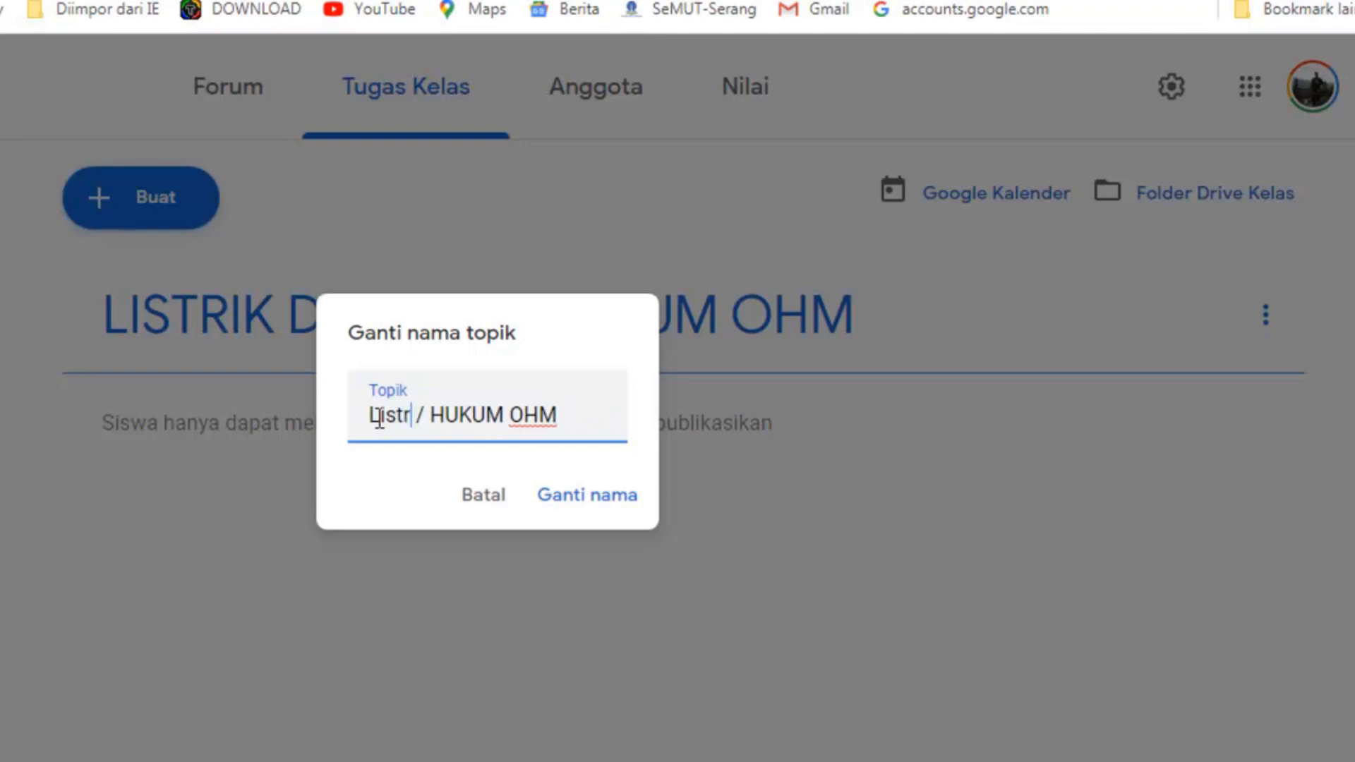
type("k ")
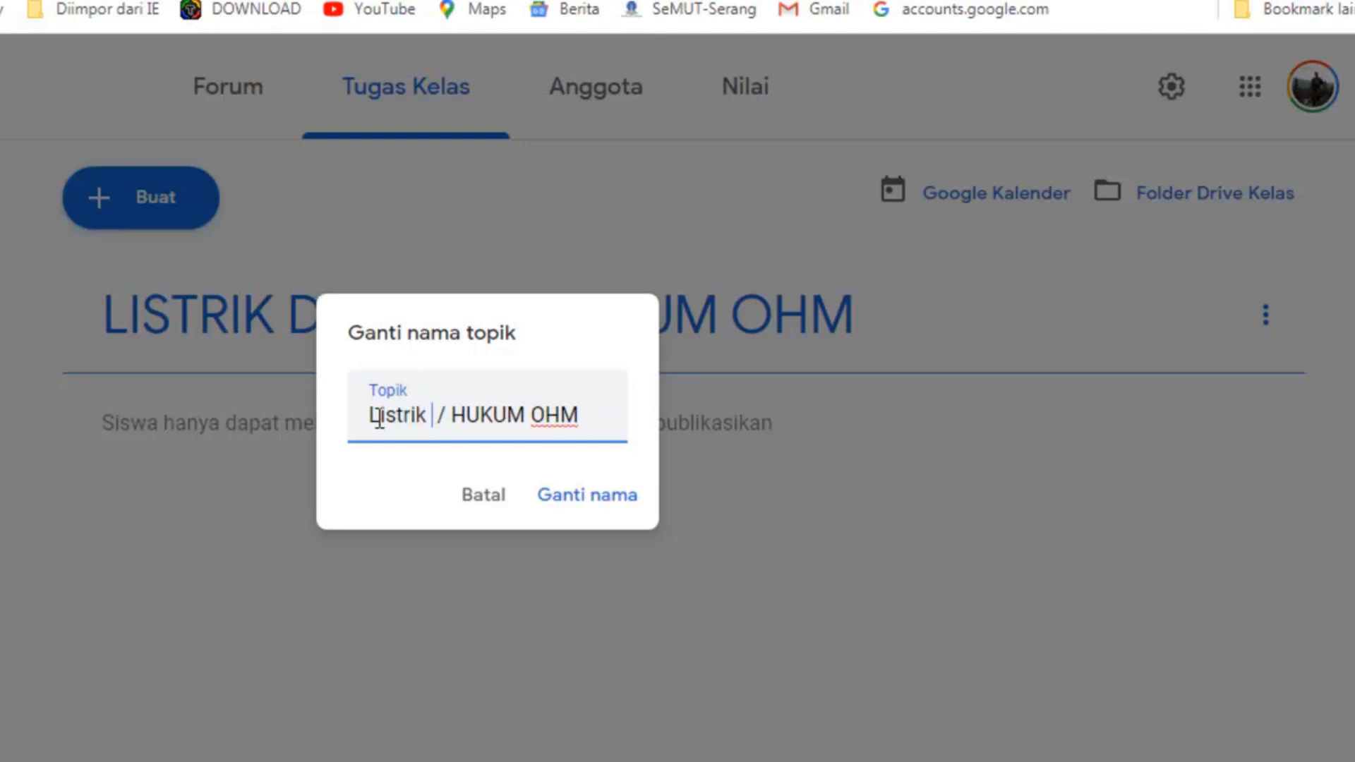
type("Di")
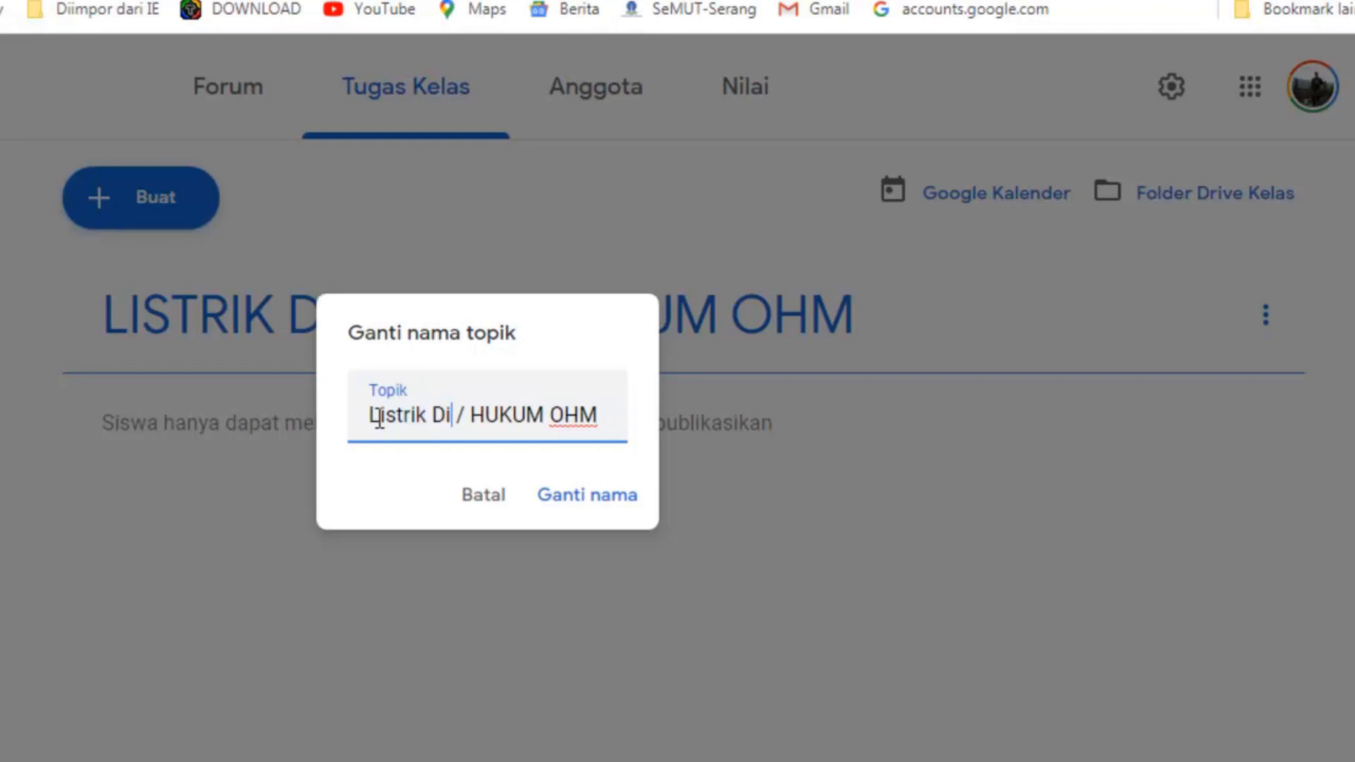
type("ma")
key("BackSpace")
key("BackSpace")
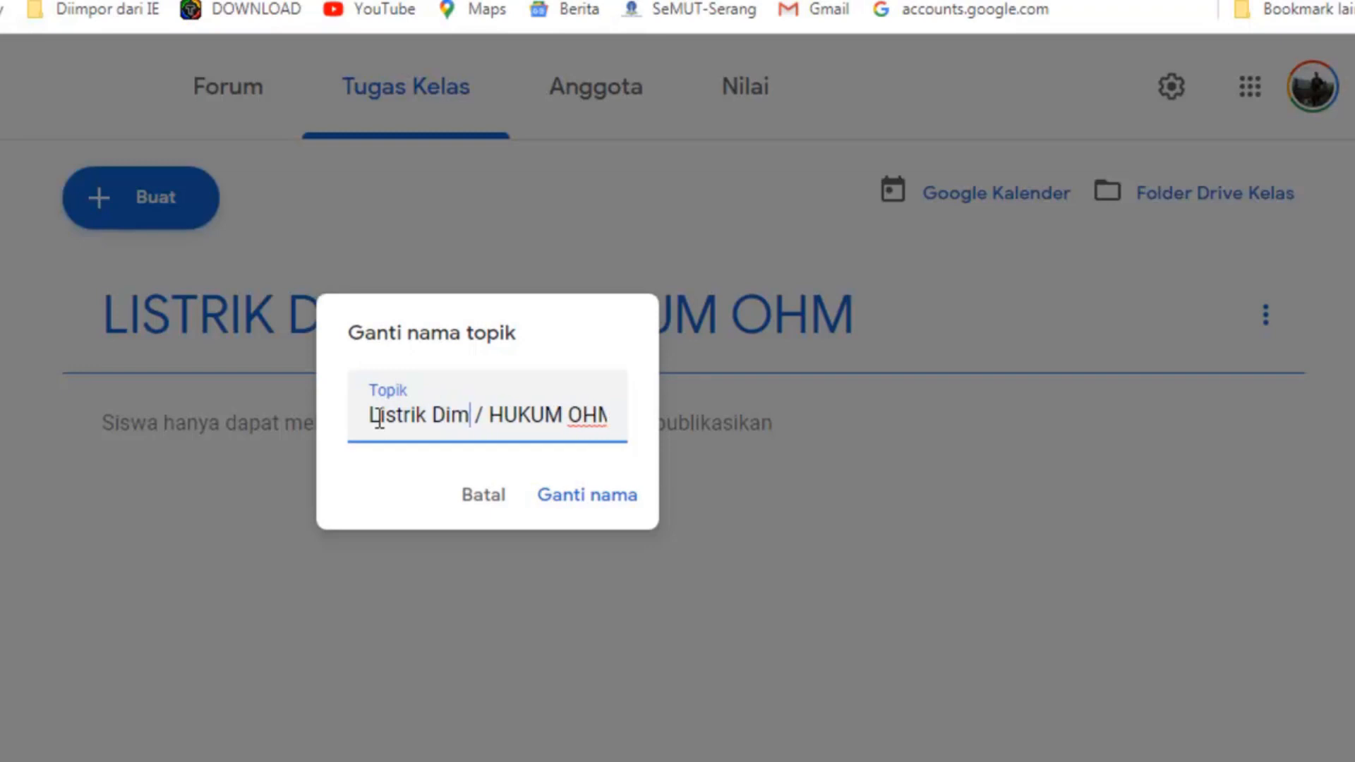
type("namis")
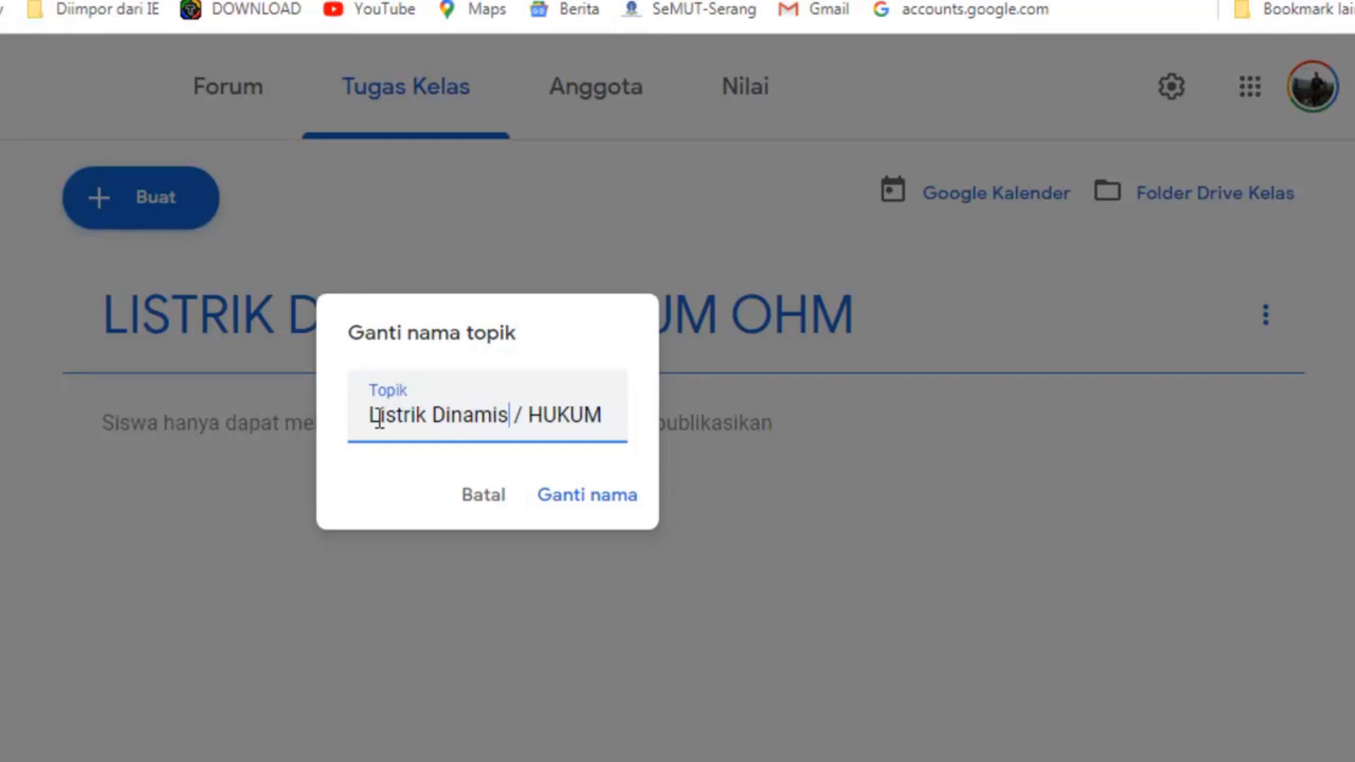
- Rewrite the rest of the topic name as Hukum Ohm and save the new name
key("Right")
key("Right")
key("Right")
key("Right")
key("Right")
key("Right")
key("Right")
key("BackSpace")
key("BackSpace")
key("BackSpace")
key("BackSpace")
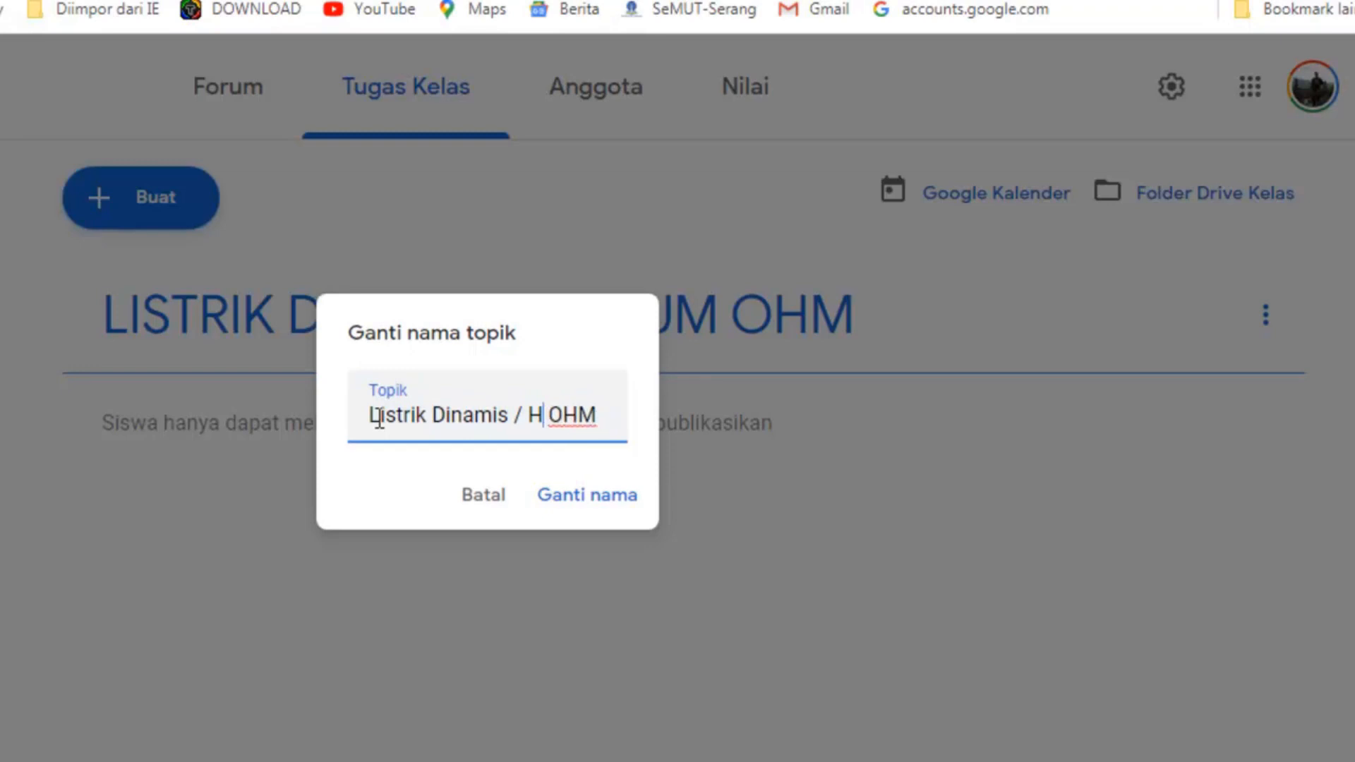
type("ukum")
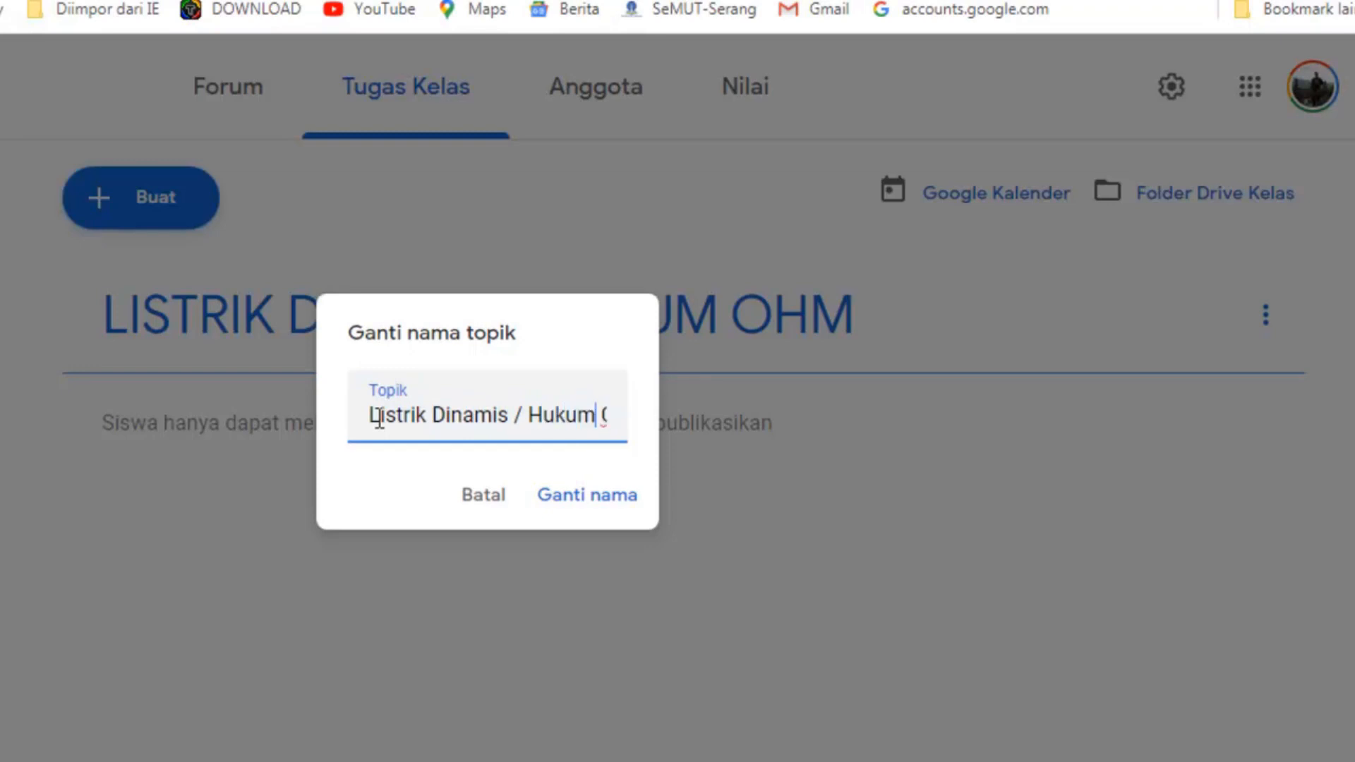
key("End")
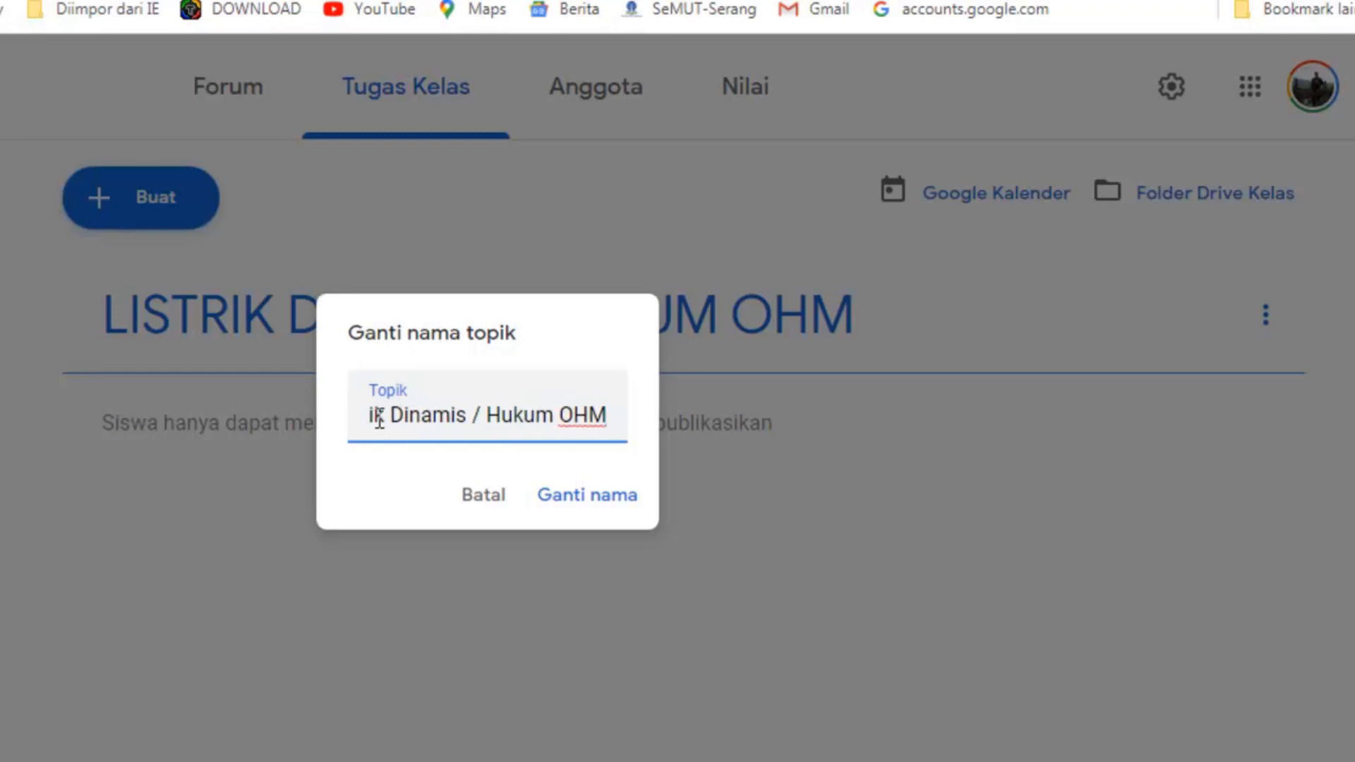
key("BackSpace")
key("BackSpace")
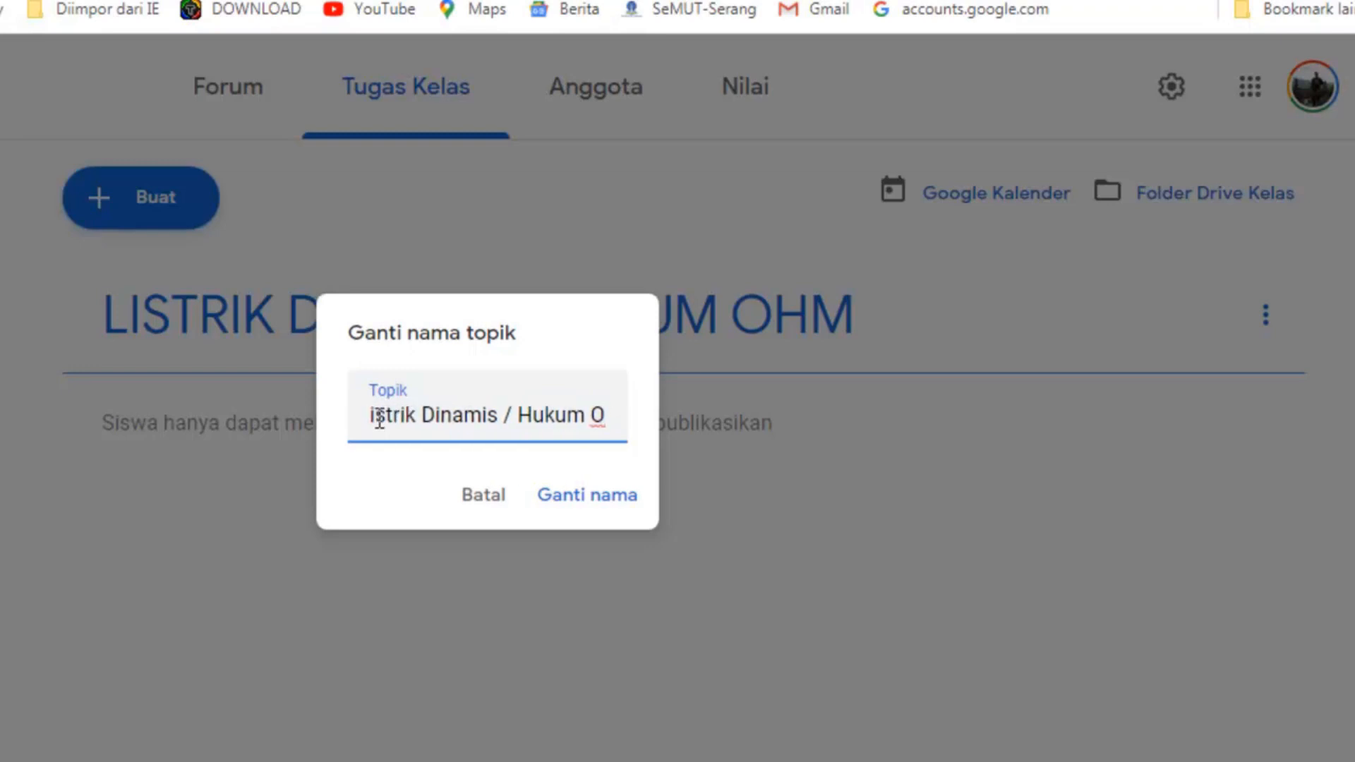
type("hm")
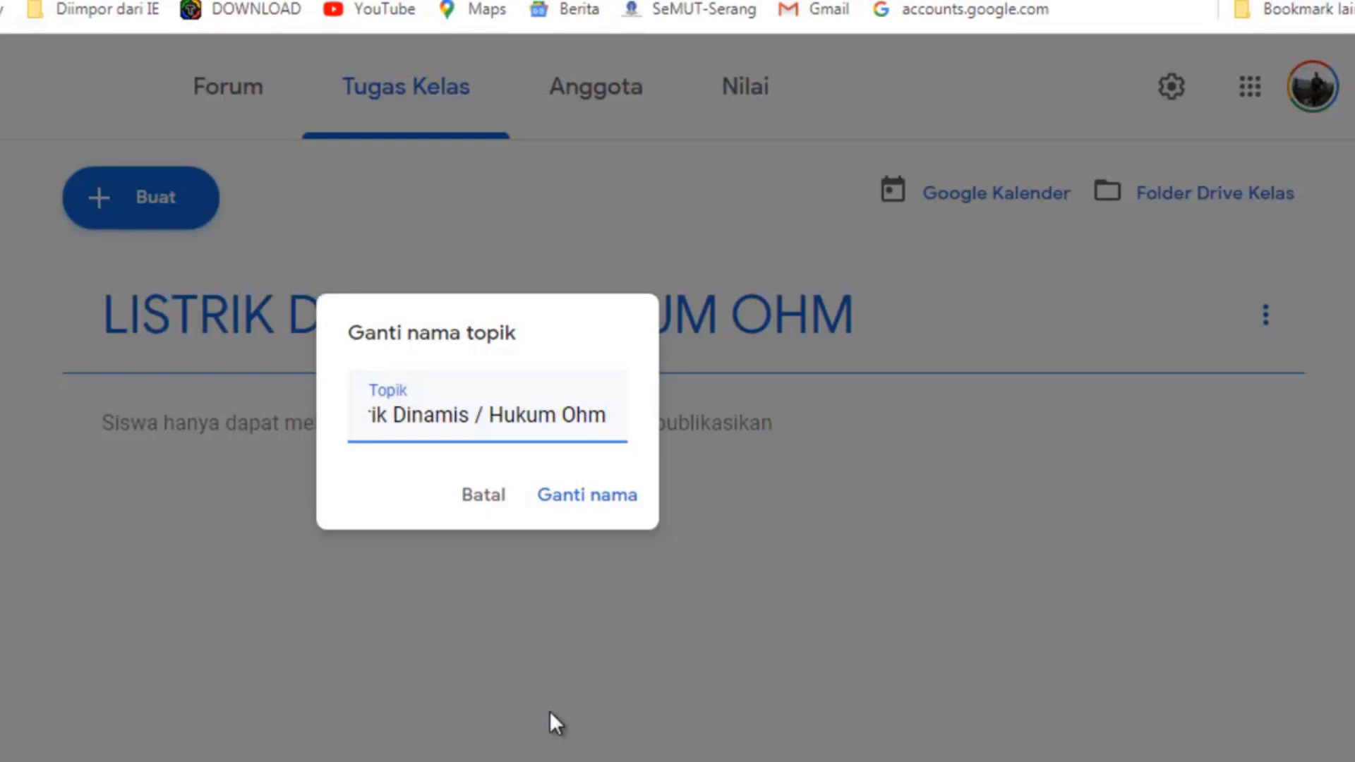
left_click(608, 500)
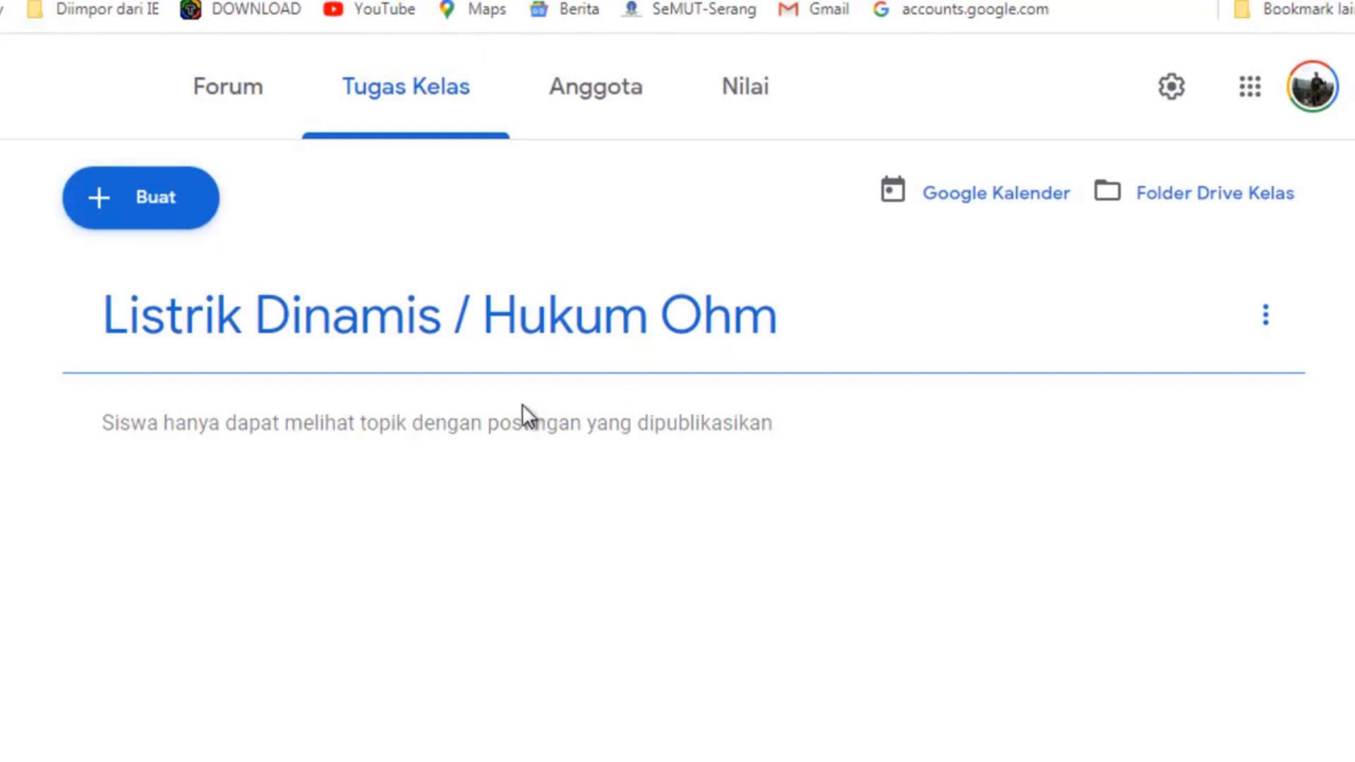
- Create a new classwork material and assign it to the Listrik Dinamis / Hukum Ohm topic
left_click(152, 214)
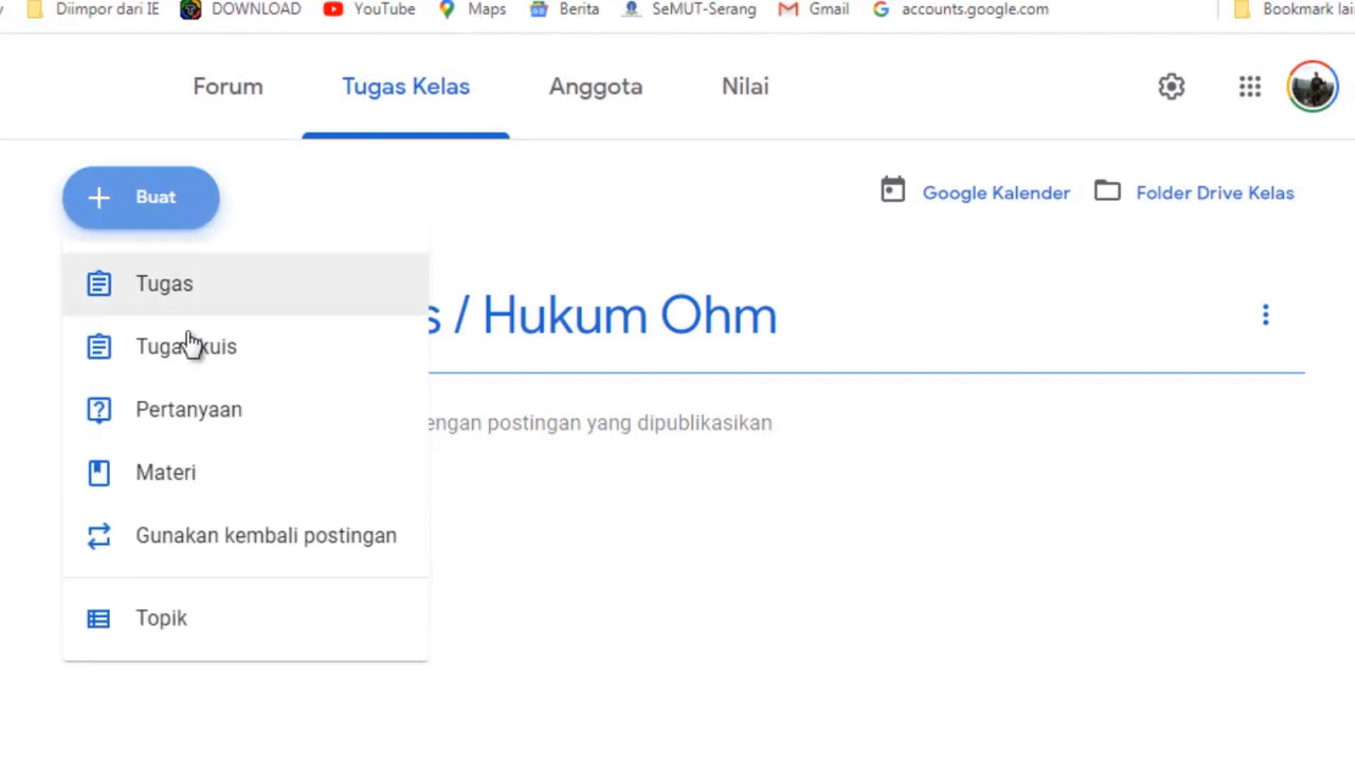
left_click(185, 475)
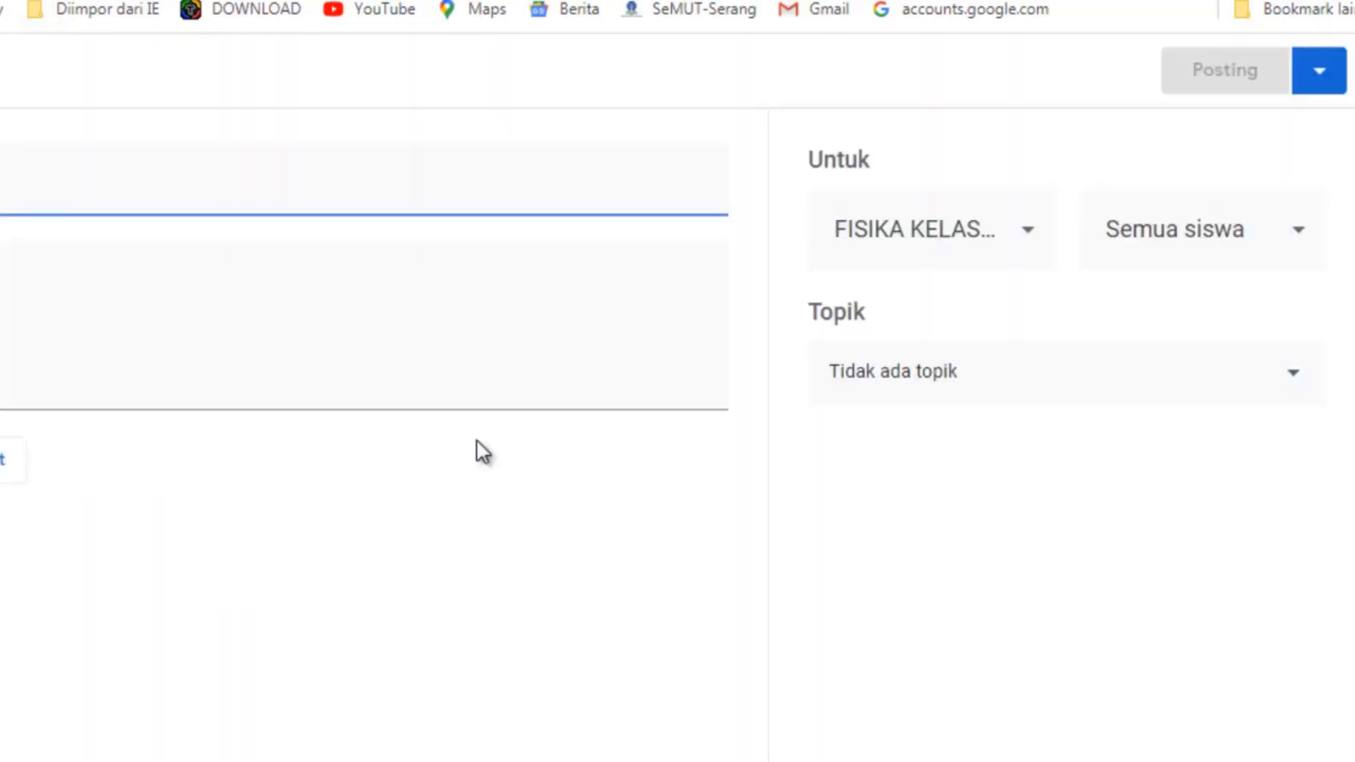
left_click(1297, 377)
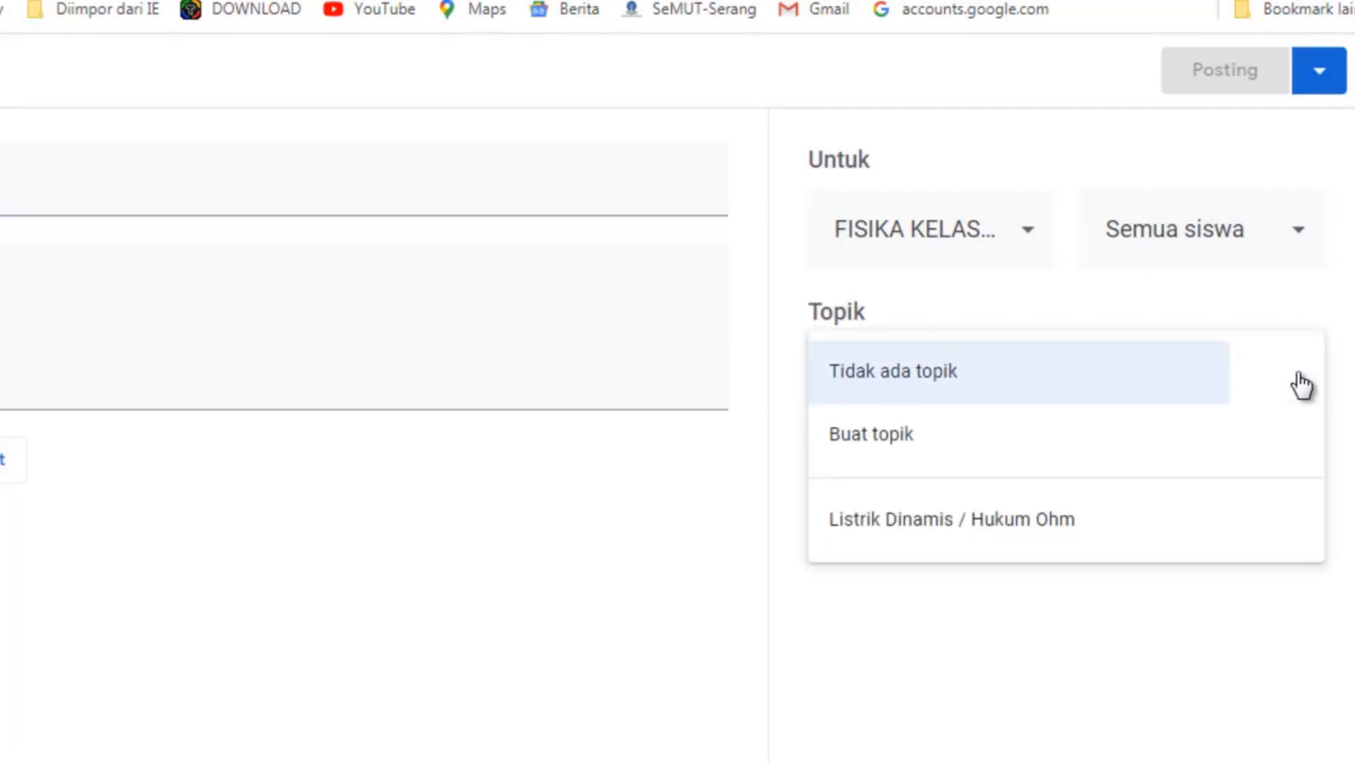
left_click(1056, 540)
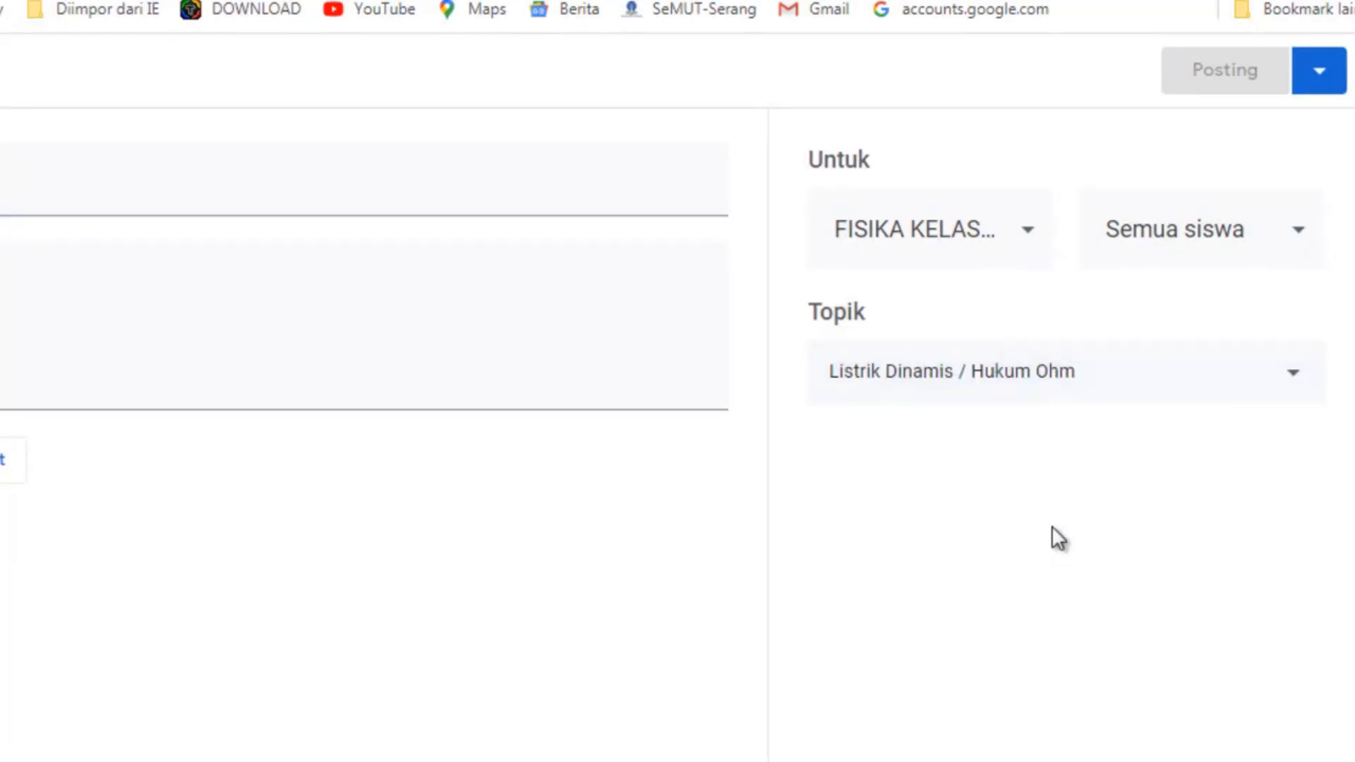
- Title the material Bahan Ajar Listri Dinamis / Hukum Ohm
left_click(214, 178)
type("H")
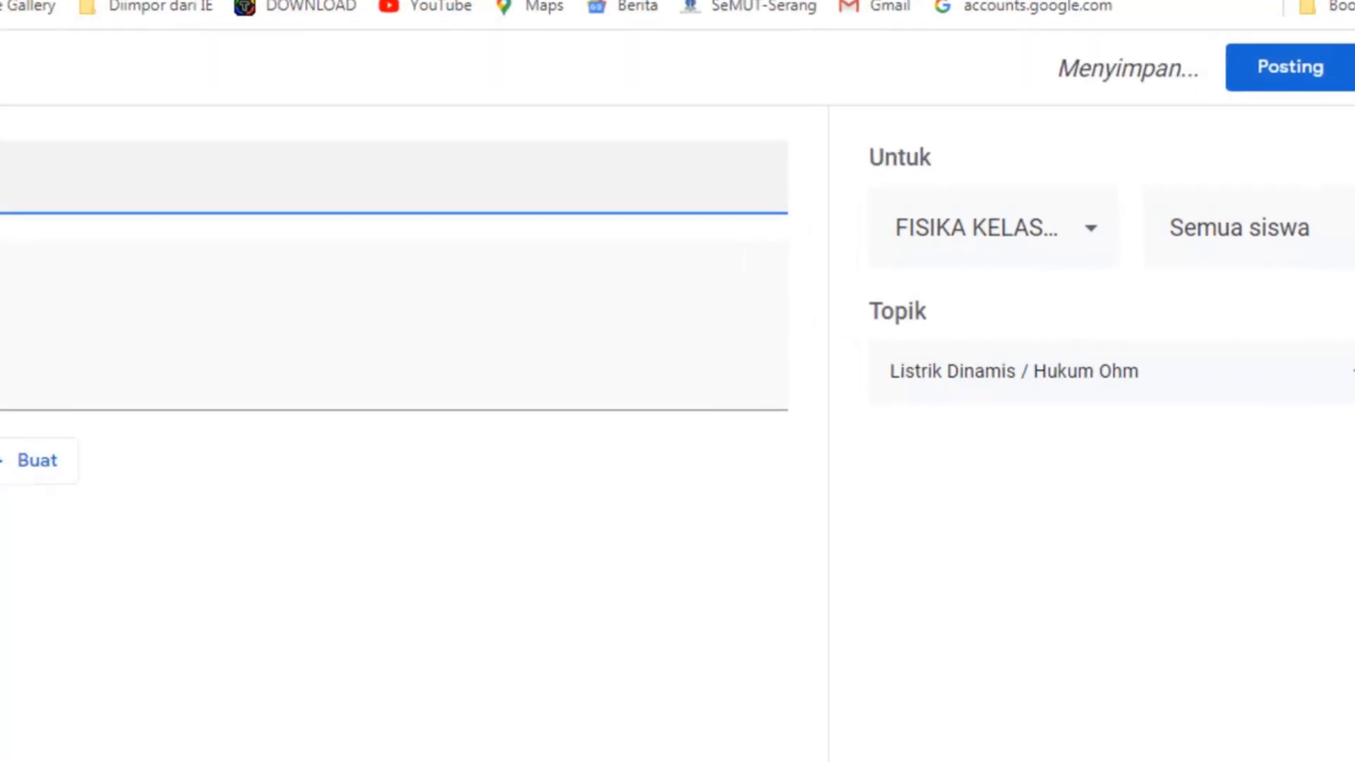
type("ahan Ajar ")
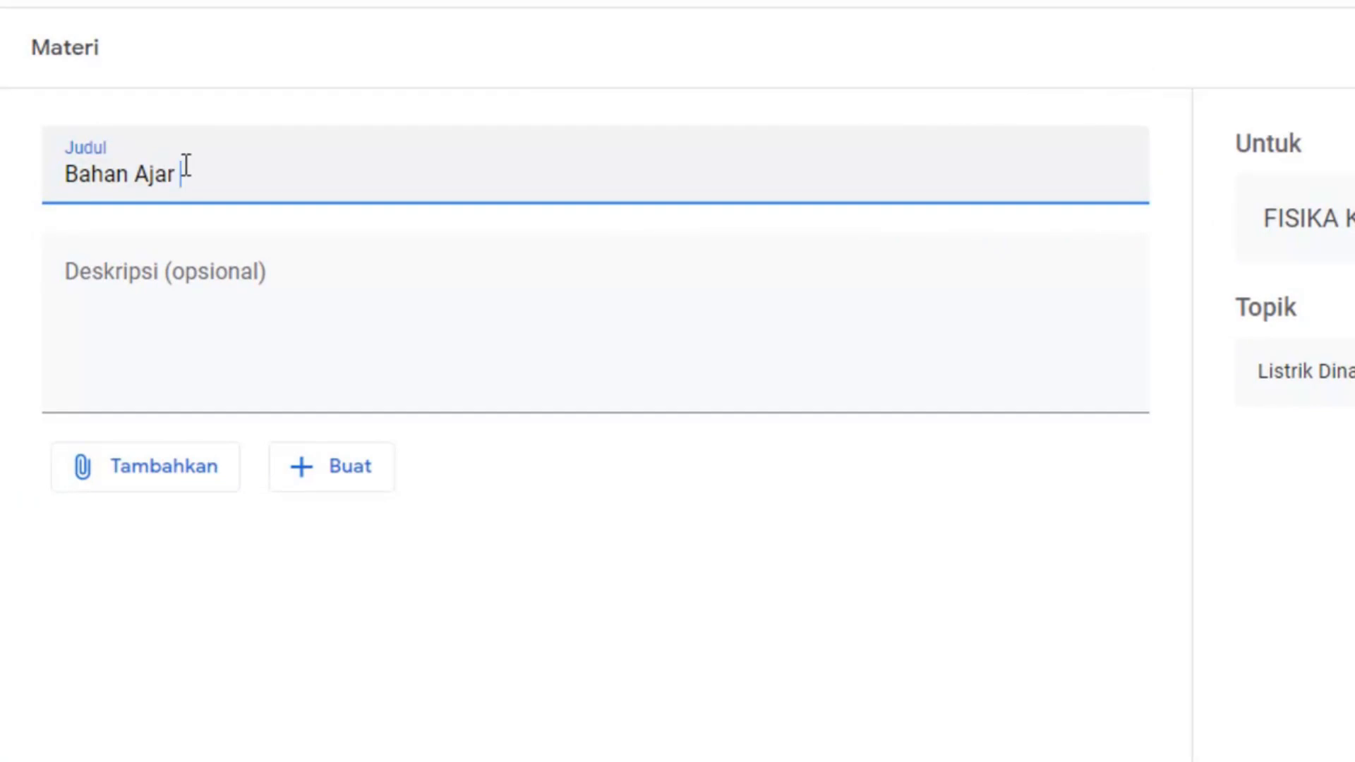
type("Hukum")
key("Left")
key("Left")
key("Left")
key("Left")
key("Left")
type("Listr")
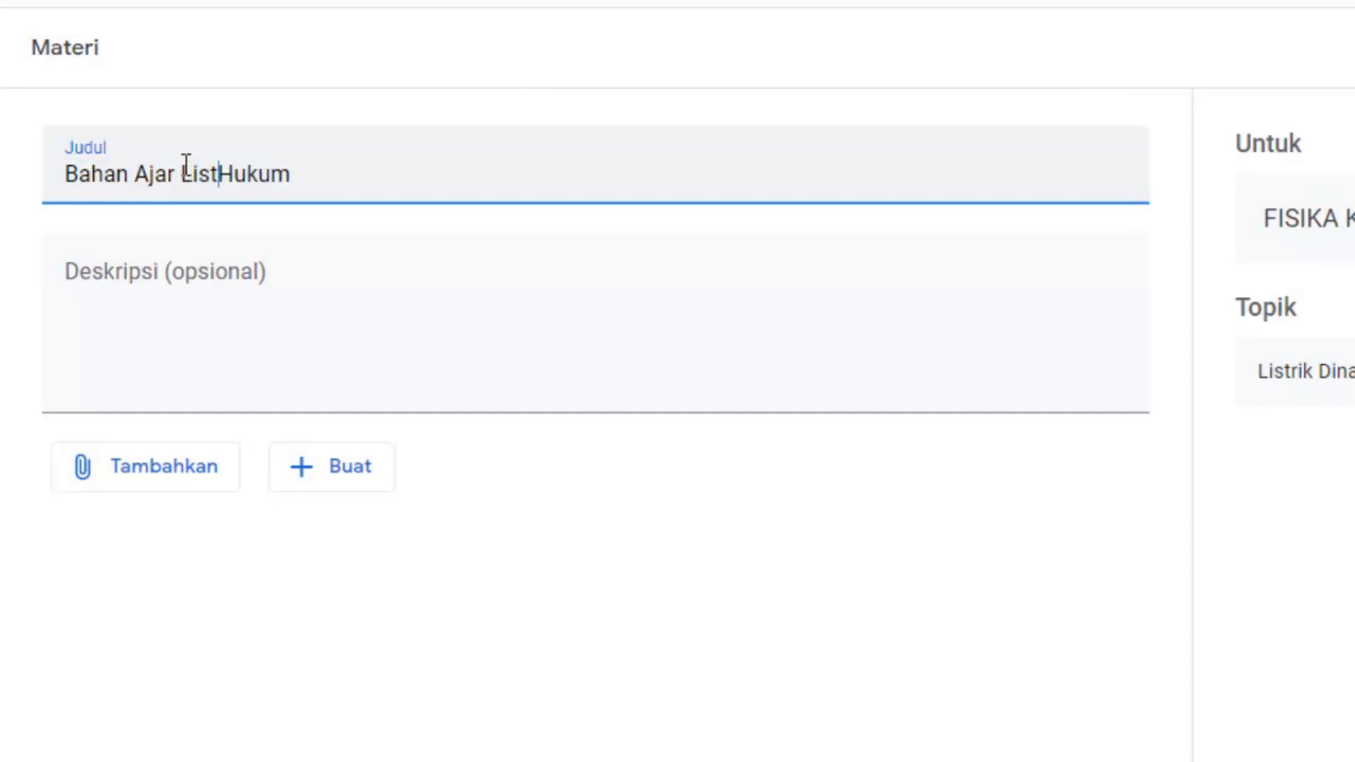
type("i Dinamis")
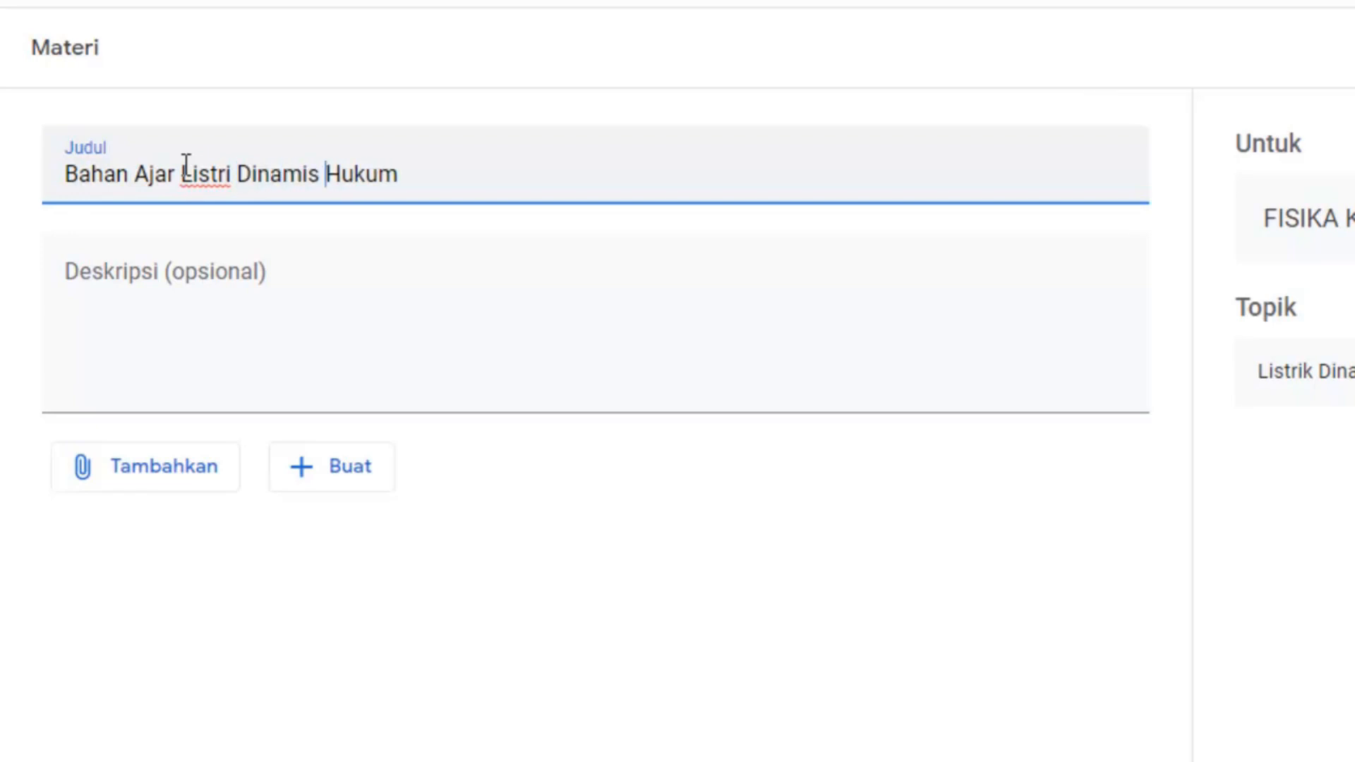
type(" /")
key("Right")
key("Right")
key("Right")
type("Ohm")
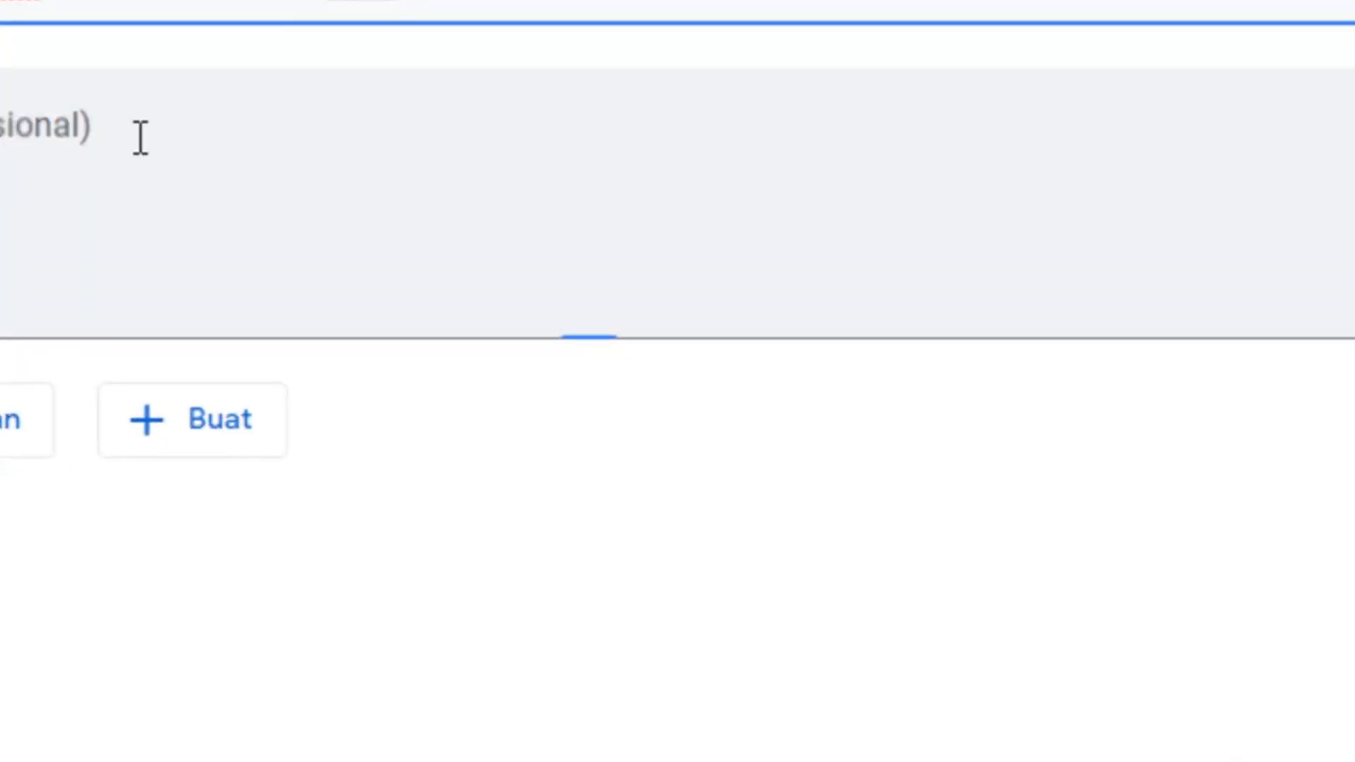
- Draft the material's description as Bahan Ajar ini dapat berbentuk
left_click(140, 138)
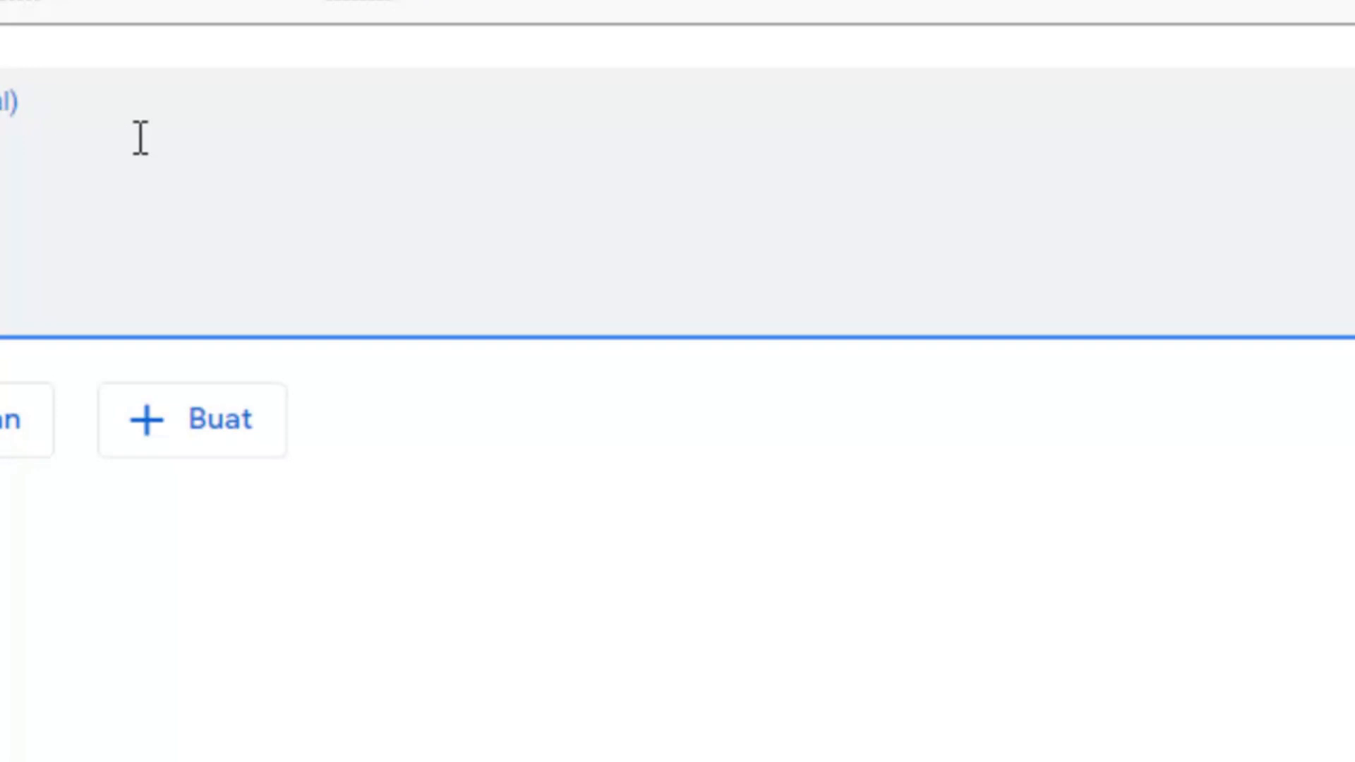
type("Bahan ")
type("Ajar ini ")
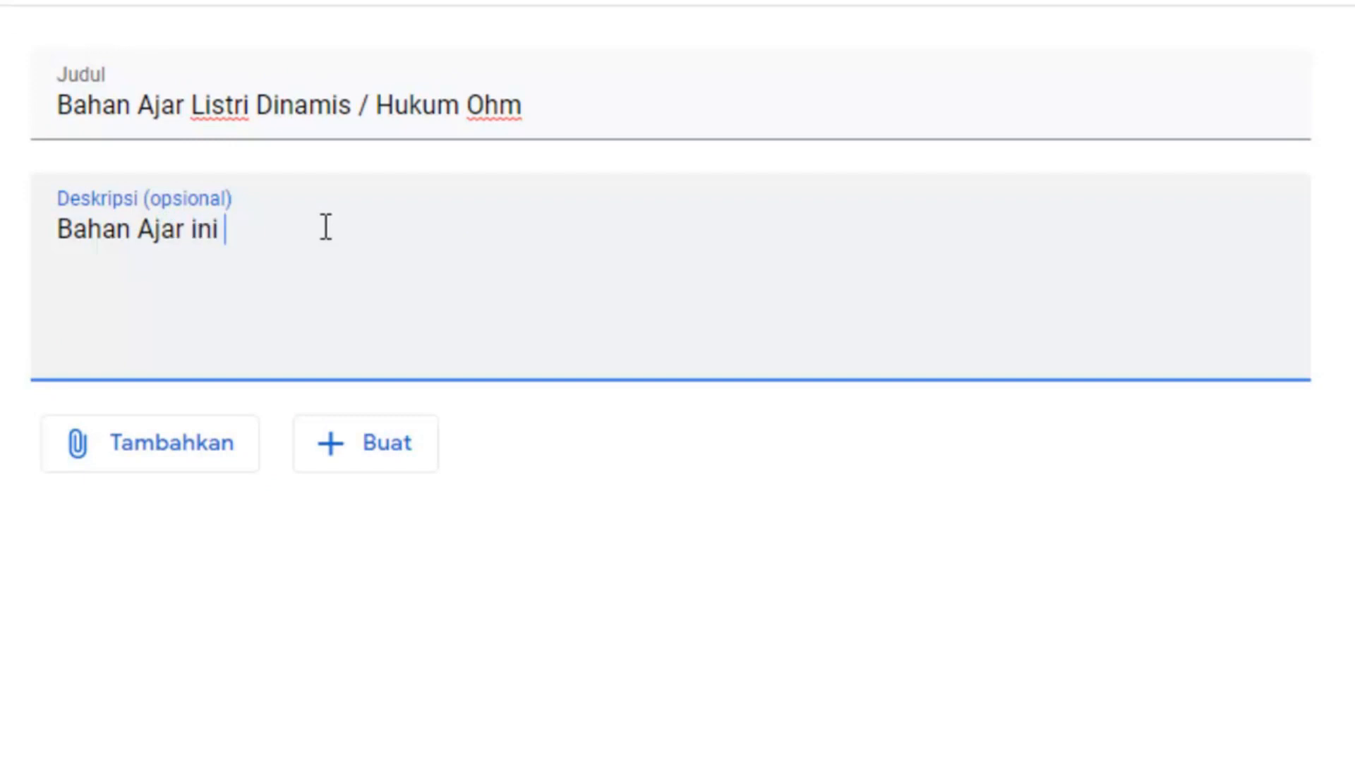
type("terdiri")
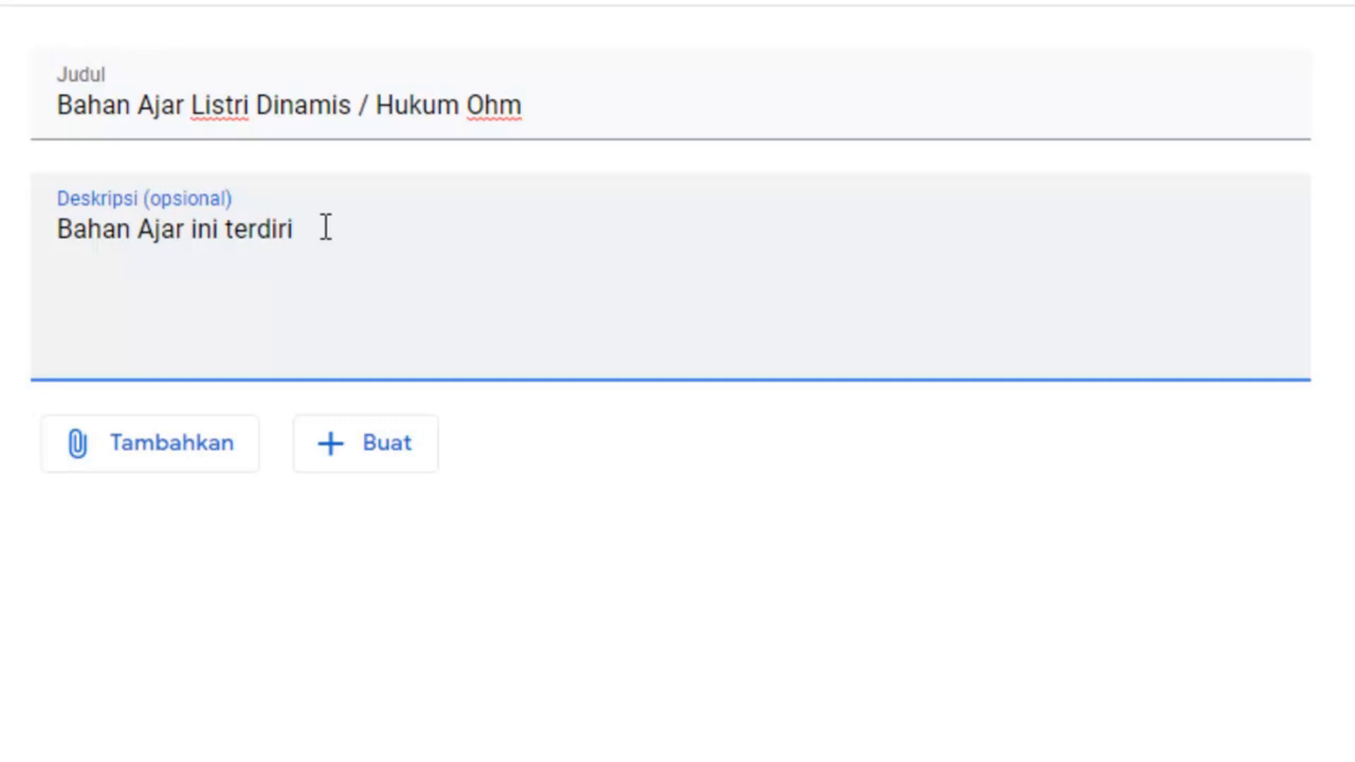
key("BackSpace")
key("BackSpace")
key("BackSpace")
key("BackSpace")
key("BackSpace")
key("BackSpace")
key("BackSpace")
key("BackSpace")
key("BackSpace")
key("BackSpace")
type("n")
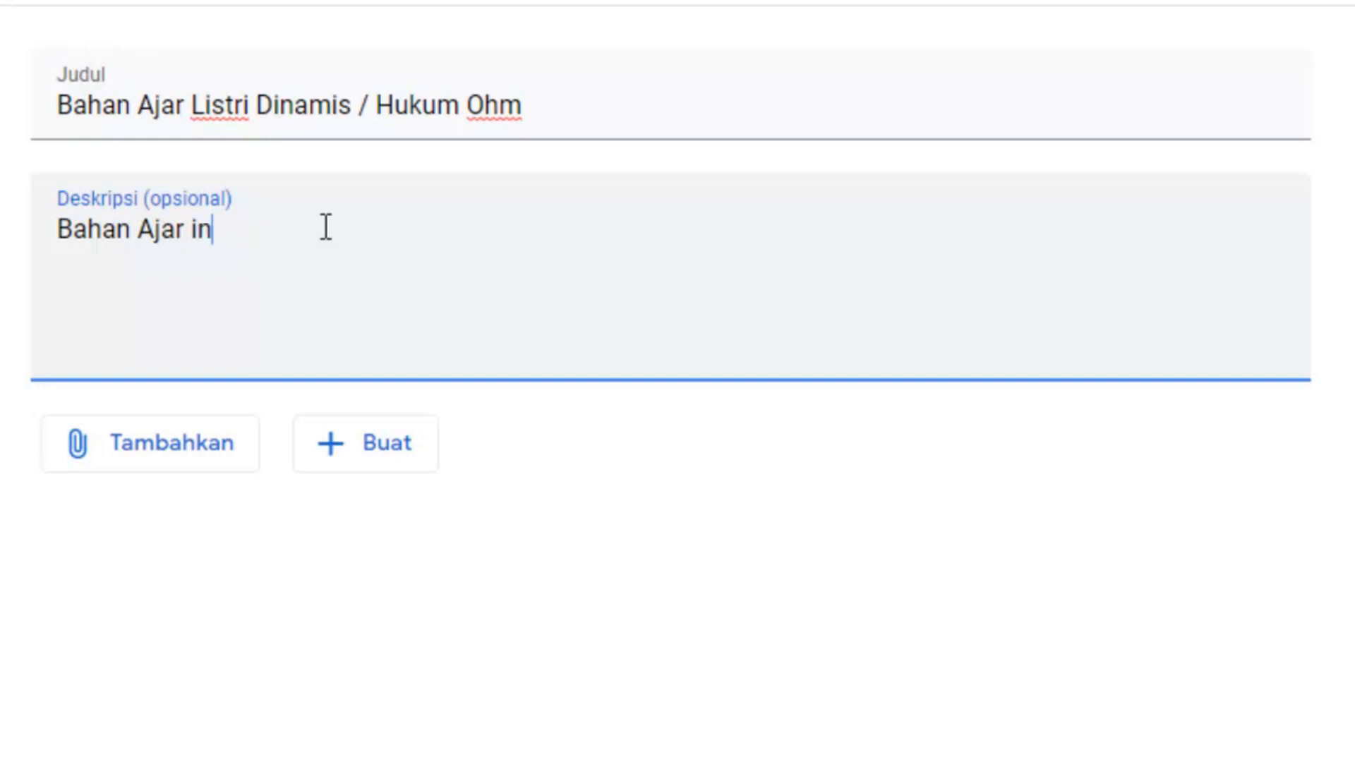
type("i dapat ber")
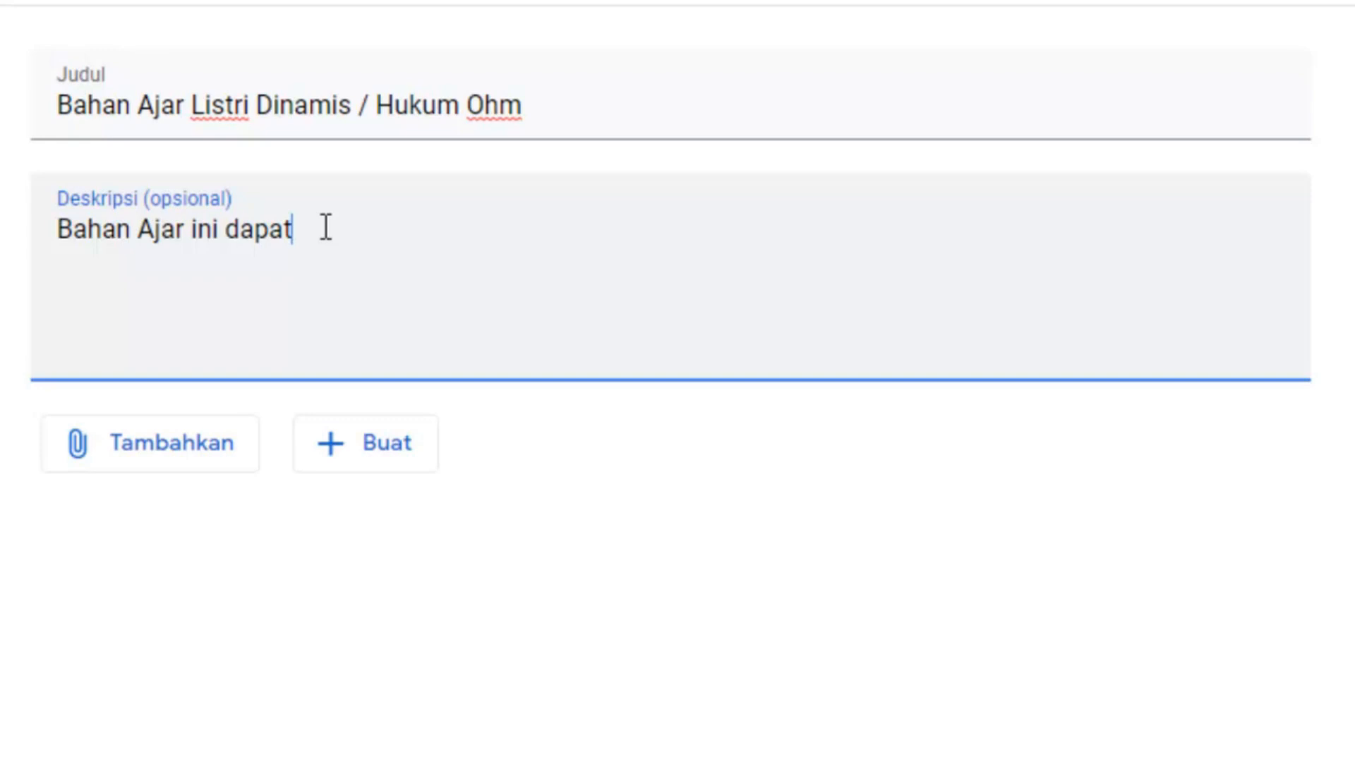
type("bentuk")
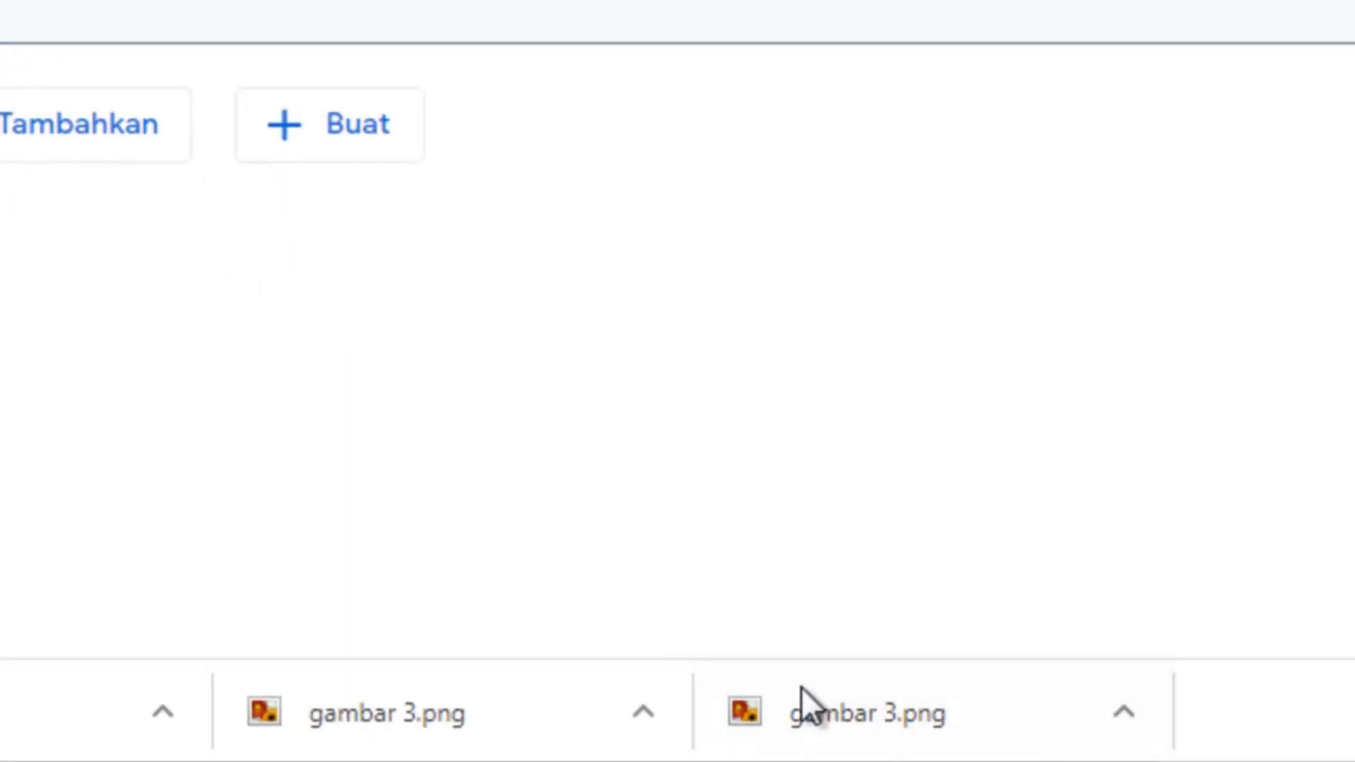
- Copy the line "Bahan Ajar Bisa dalam bentuk Word, Pdf, Power Point, Buku Elektronik, Web, Youtube" from the Notepad notes into the material's description
left_click(515, 741)
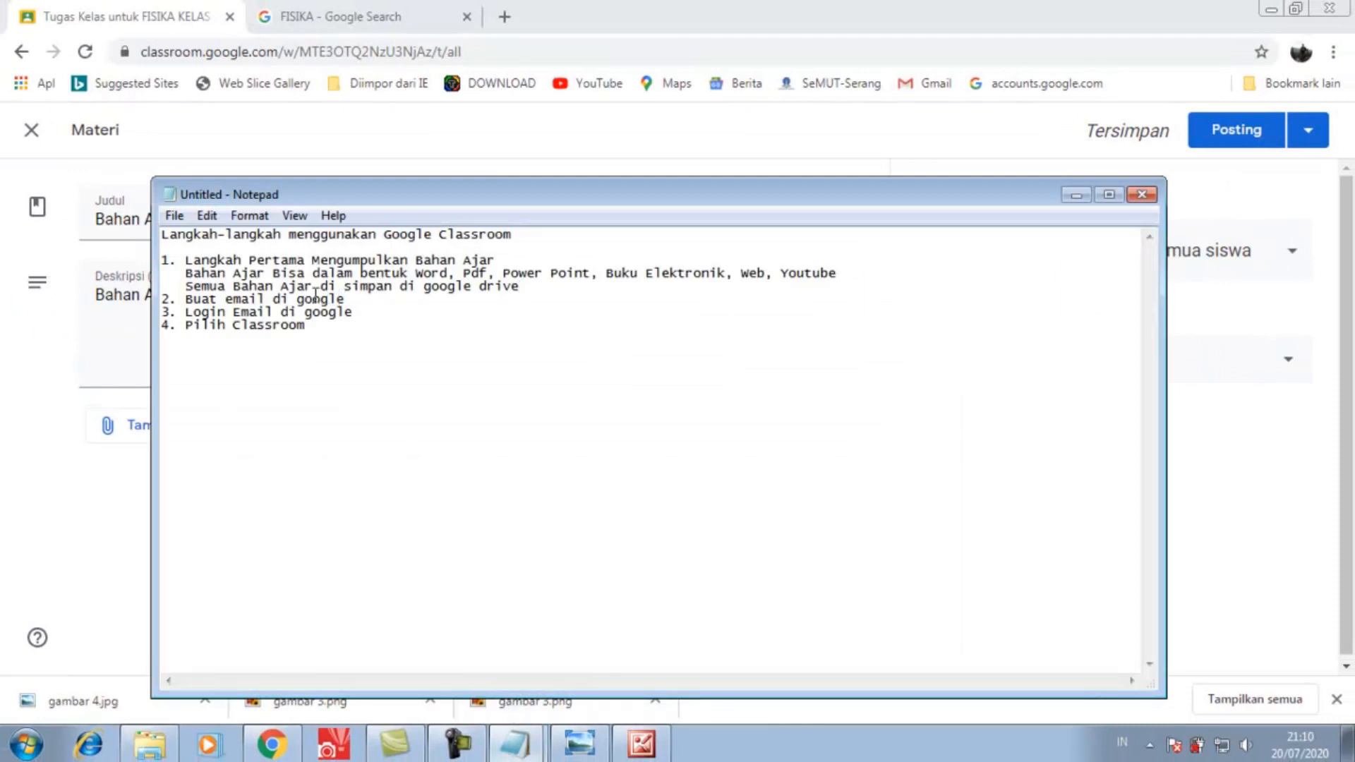
left_click_drag(185, 272, 542, 287)
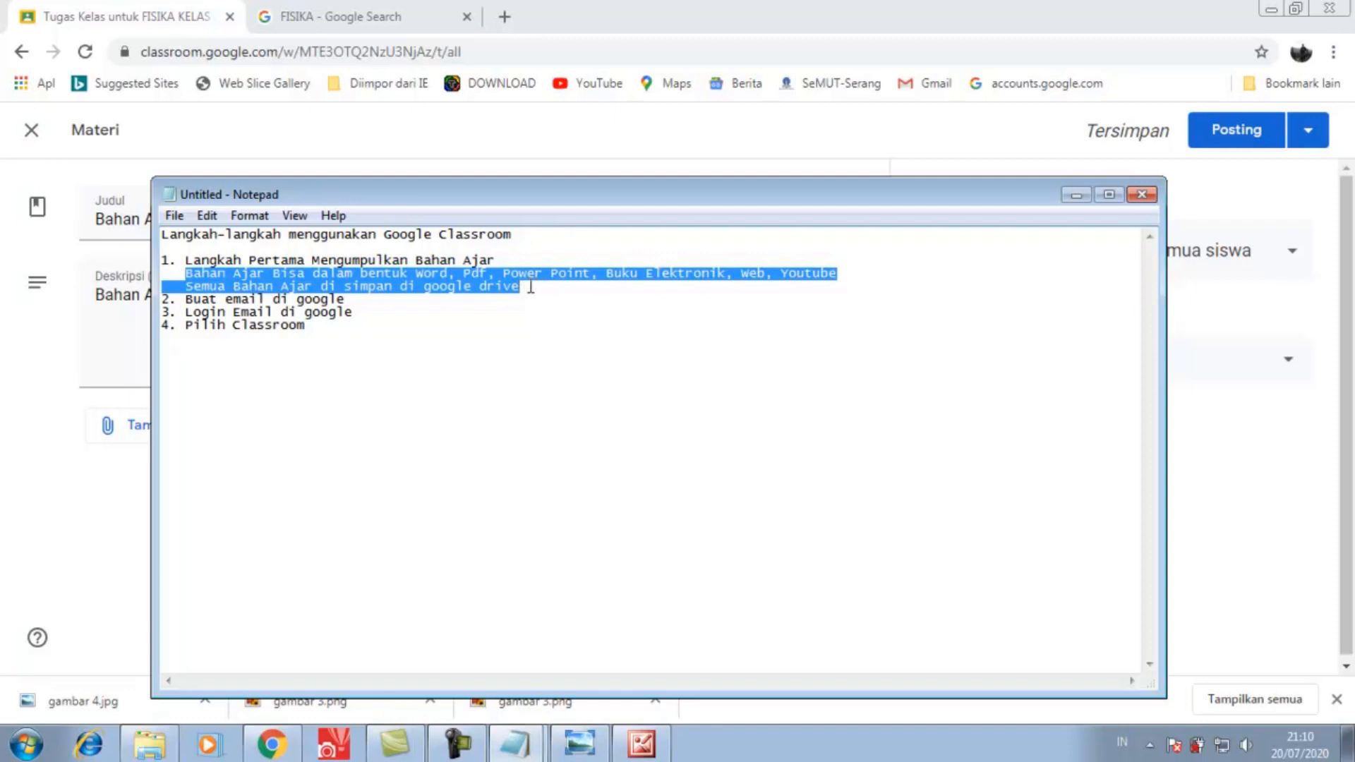
left_click_drag(527, 287, 840, 277)
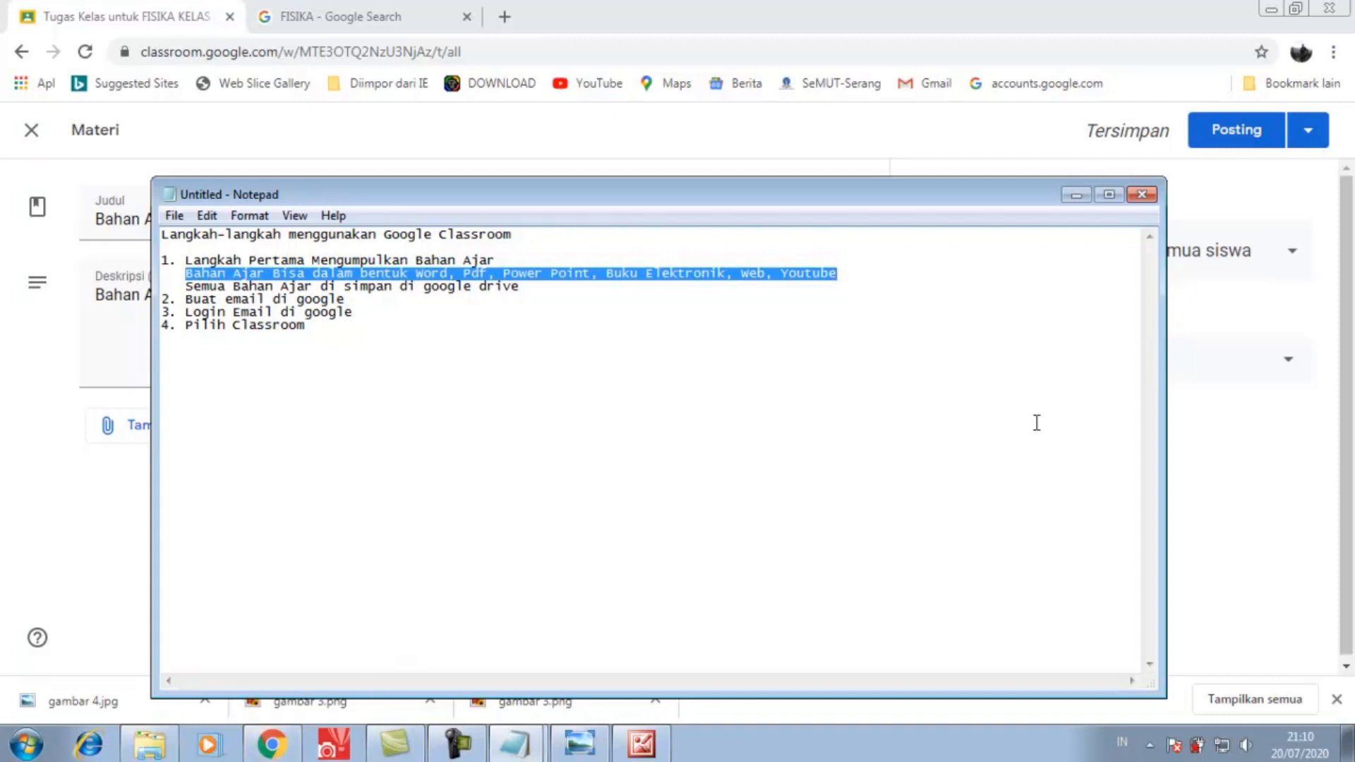
left_click(1218, 454)
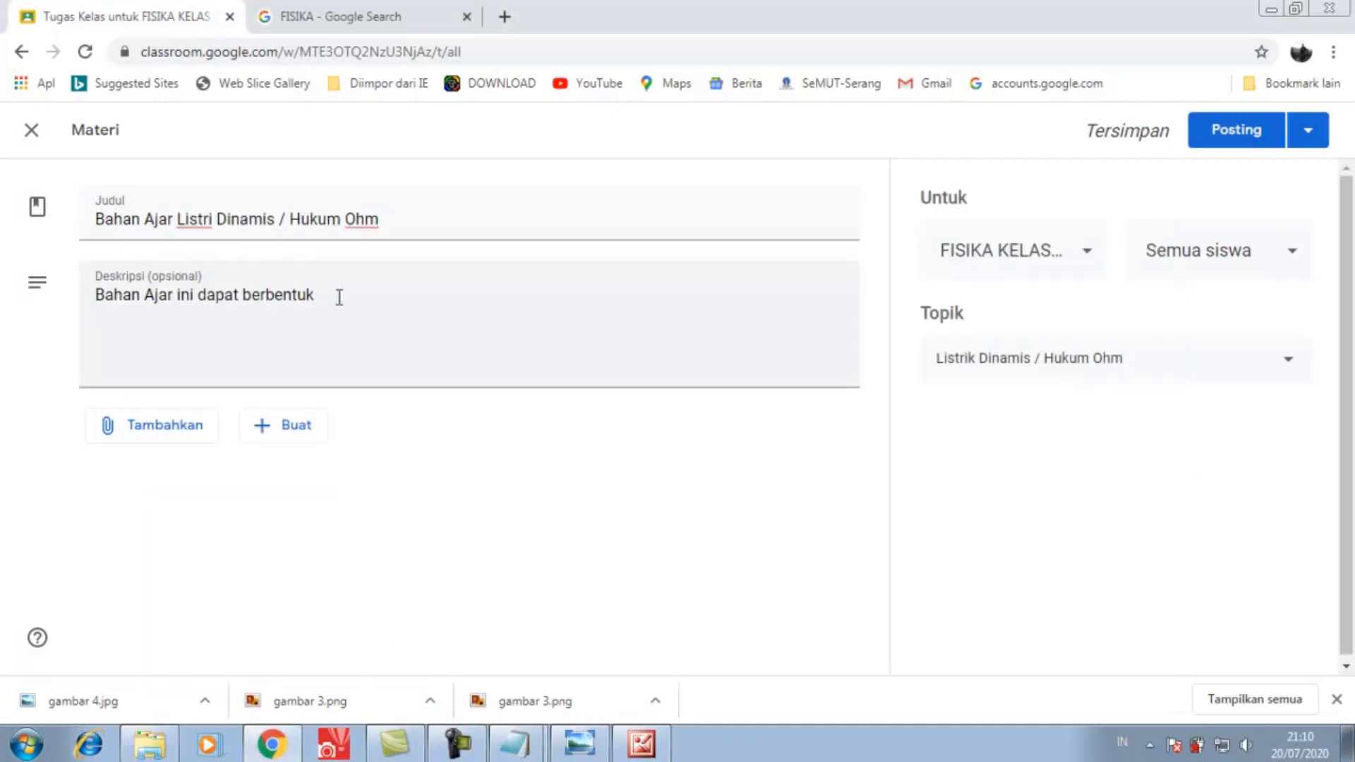
left_click_drag(206, 296, 318, 293)
type("Bahan Ajar Bisa dalam bentuk Word, Pdf, Power Point, Buku Elektronik, Web, Youtube")
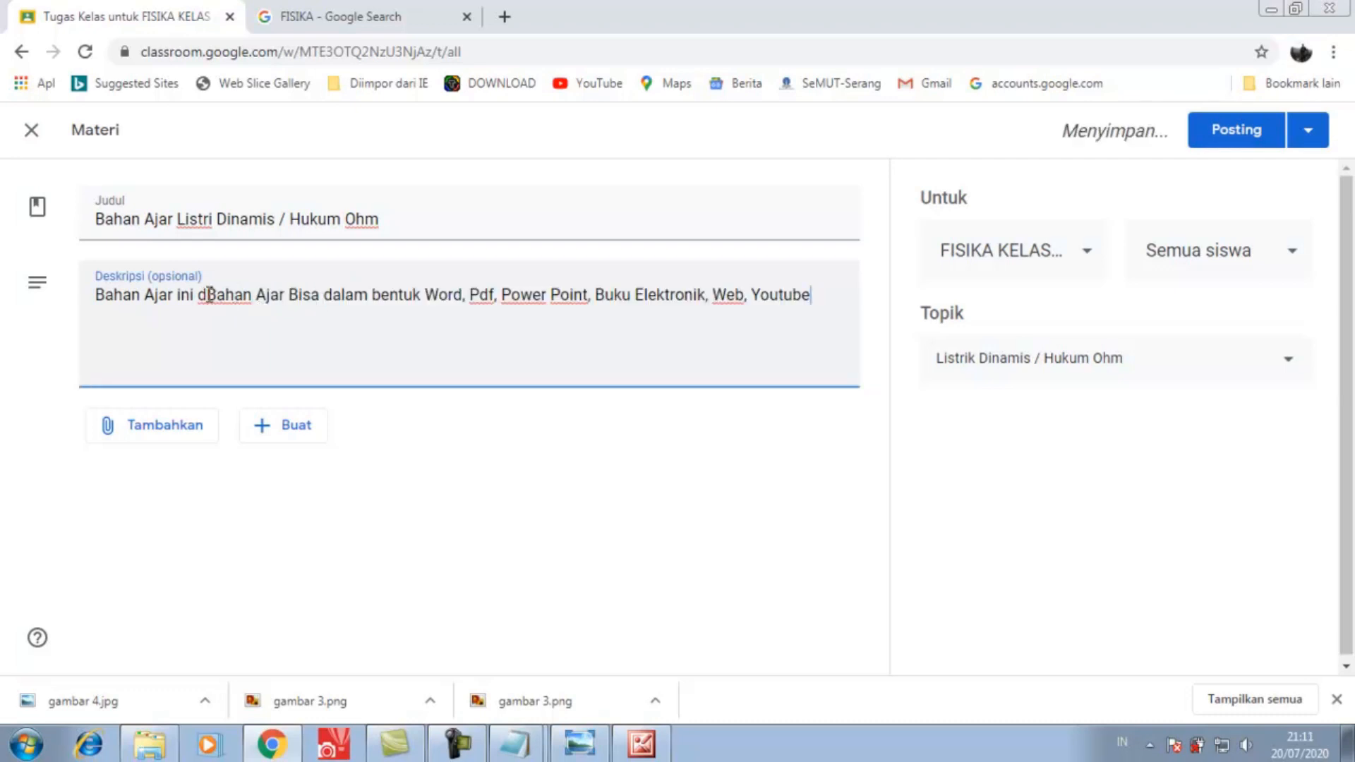
- Delete the leftover draft text before the pasted line and the word Bisa from the description
key("BackSpace")
key("BackSpace")
key("BackSpace")
key("BackSpace")
key("BackSpace")
key("BackSpace")
key("BackSpace")
key("BackSpace")
key("BackSpace")
key("BackSpace")
key("BackSpace")
key("BackSpace")
key("BackSpace")
key("BackSpace")
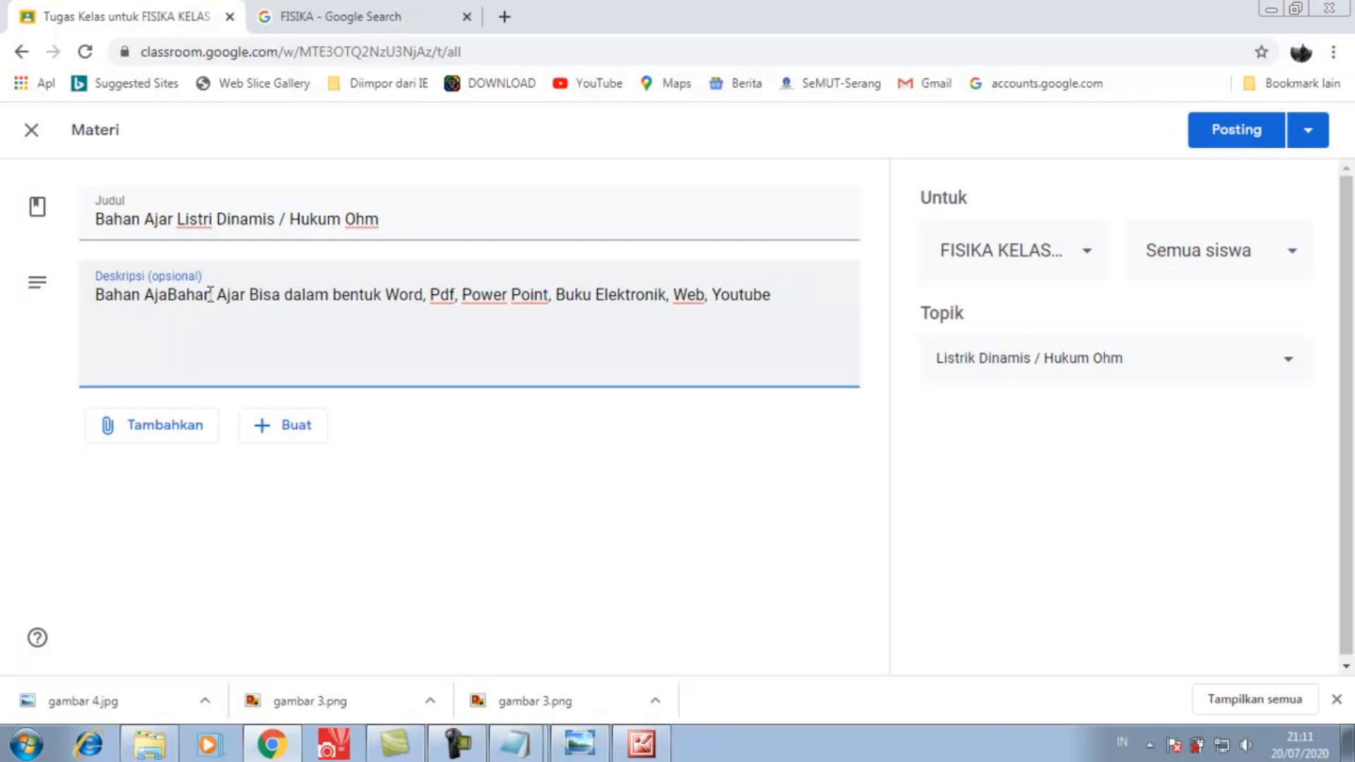
key("BackSpace")
key("BackSpace")
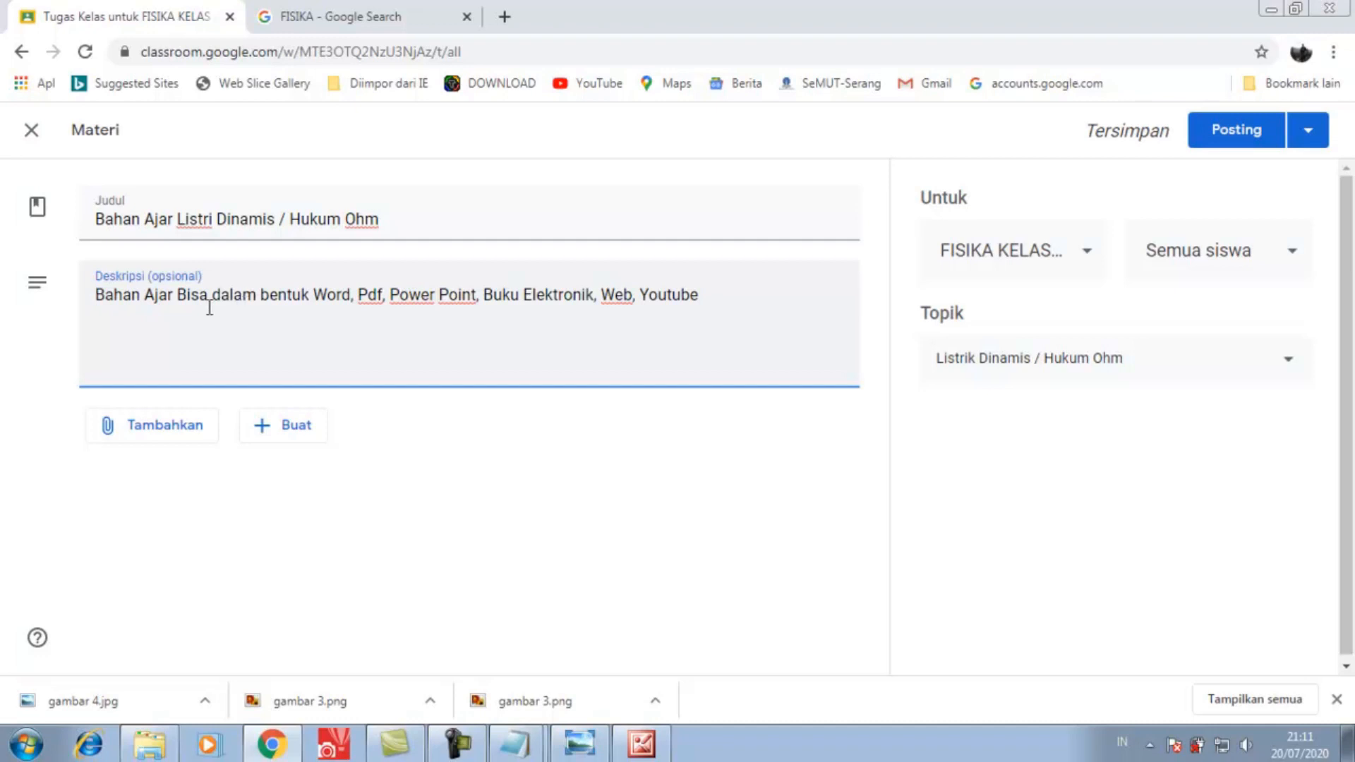
left_click_drag(177, 297, 200, 306)
key("BackSpace")
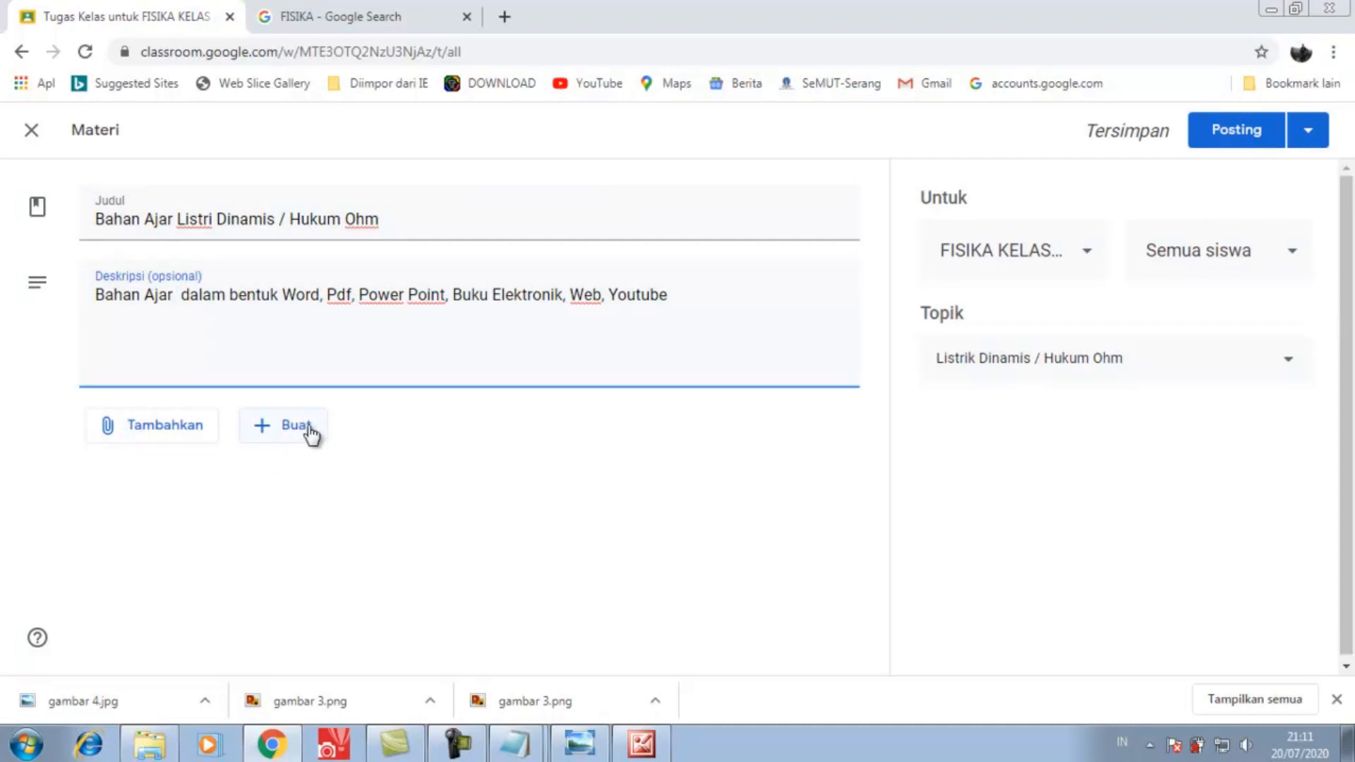
left_click(300, 425)
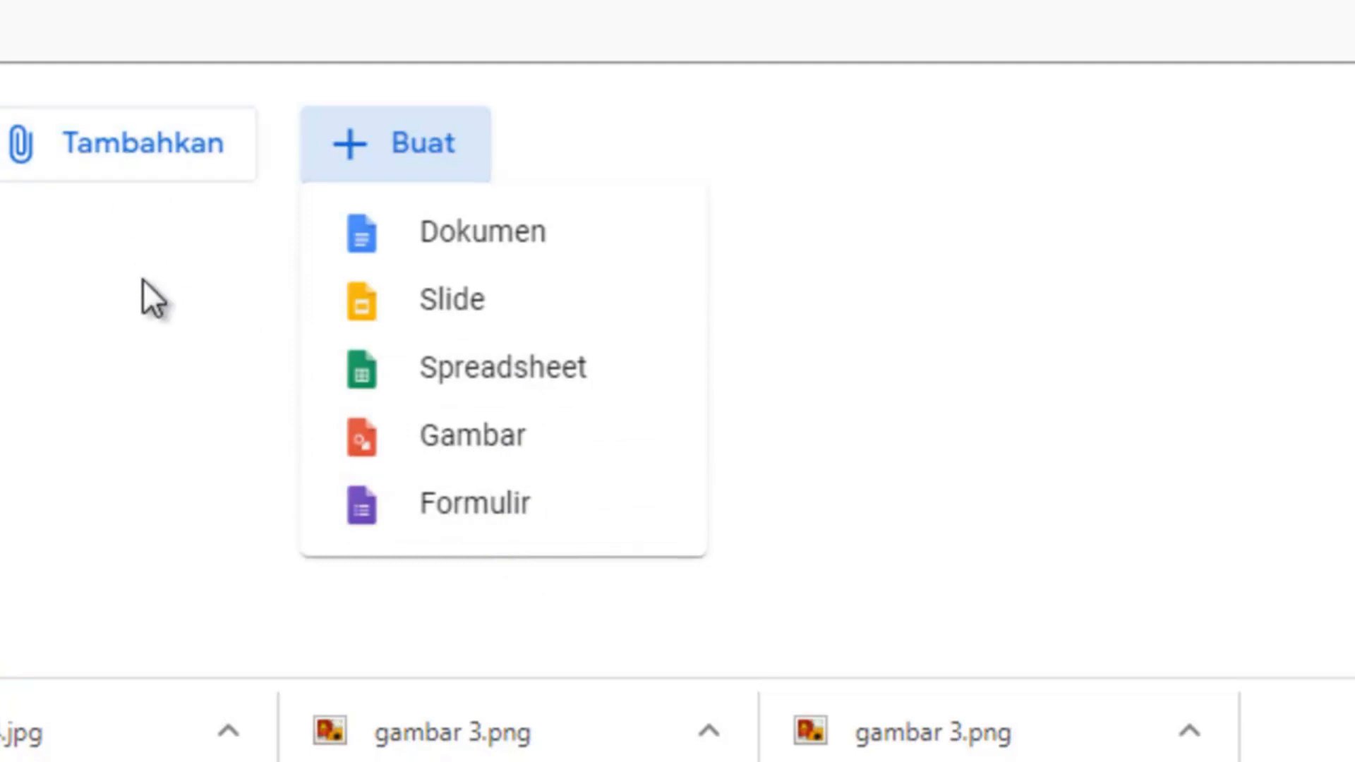
left_click(144, 152)
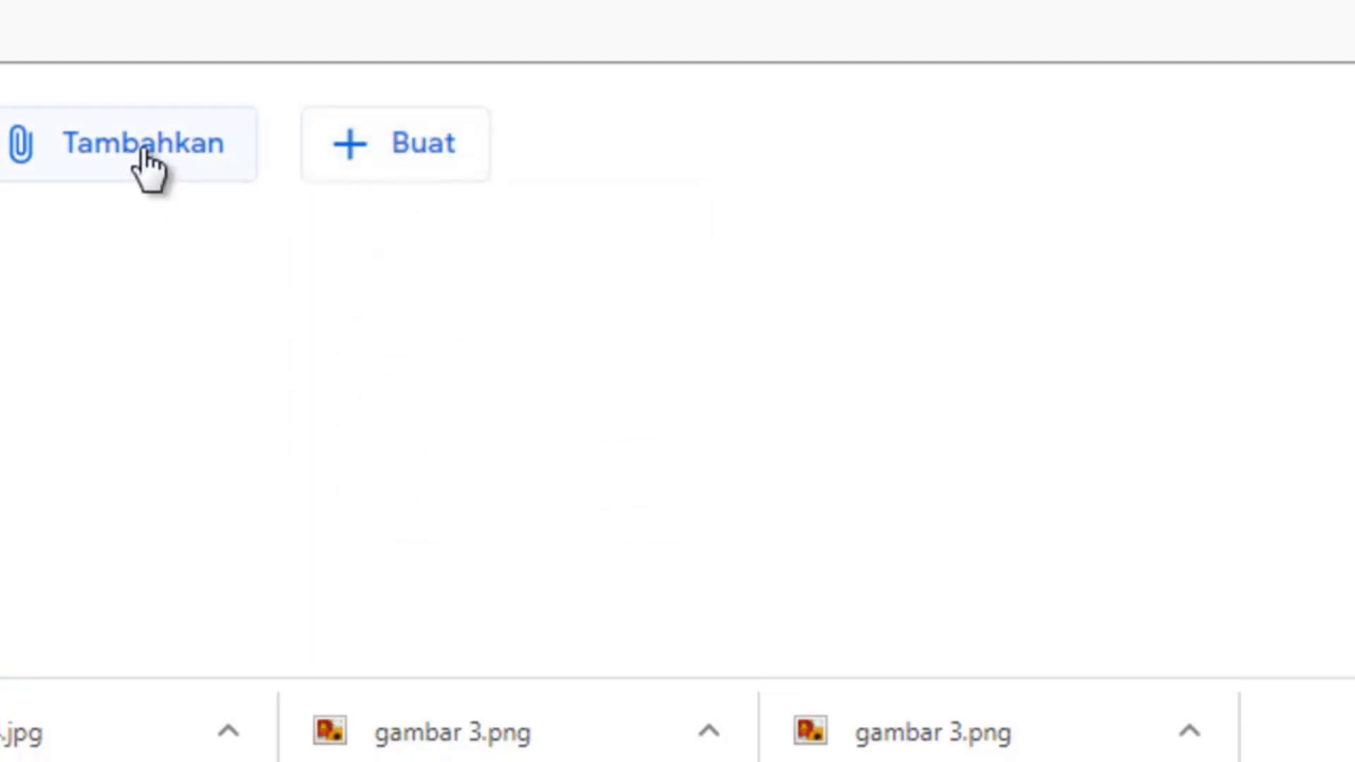
- Attach 1 Rangkaian Arus Searah 1.pdf from My Drive, folder 1. TAHUN PELAJARAN KORONA > Bahan ajar > Bahan ajar pdf > Kelas XII
left_click(129, 147)
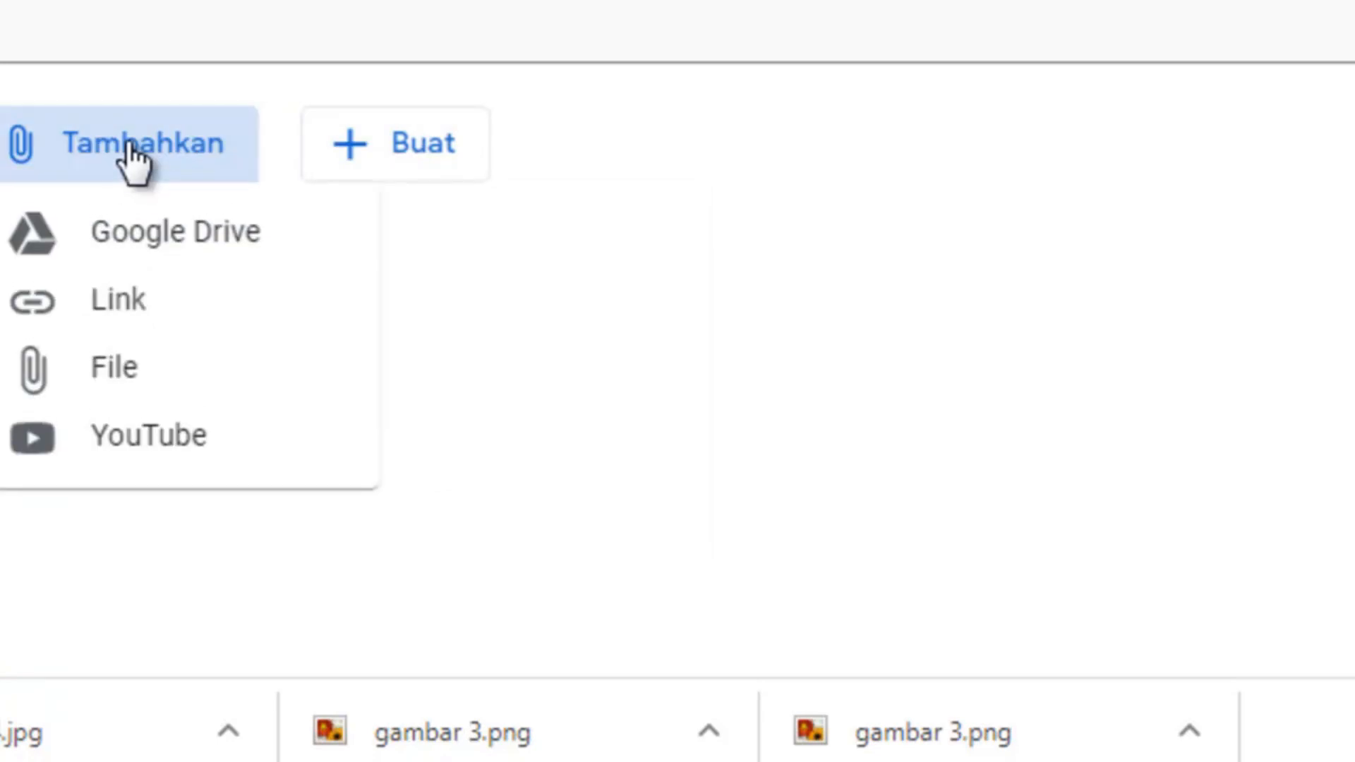
left_click(137, 378)
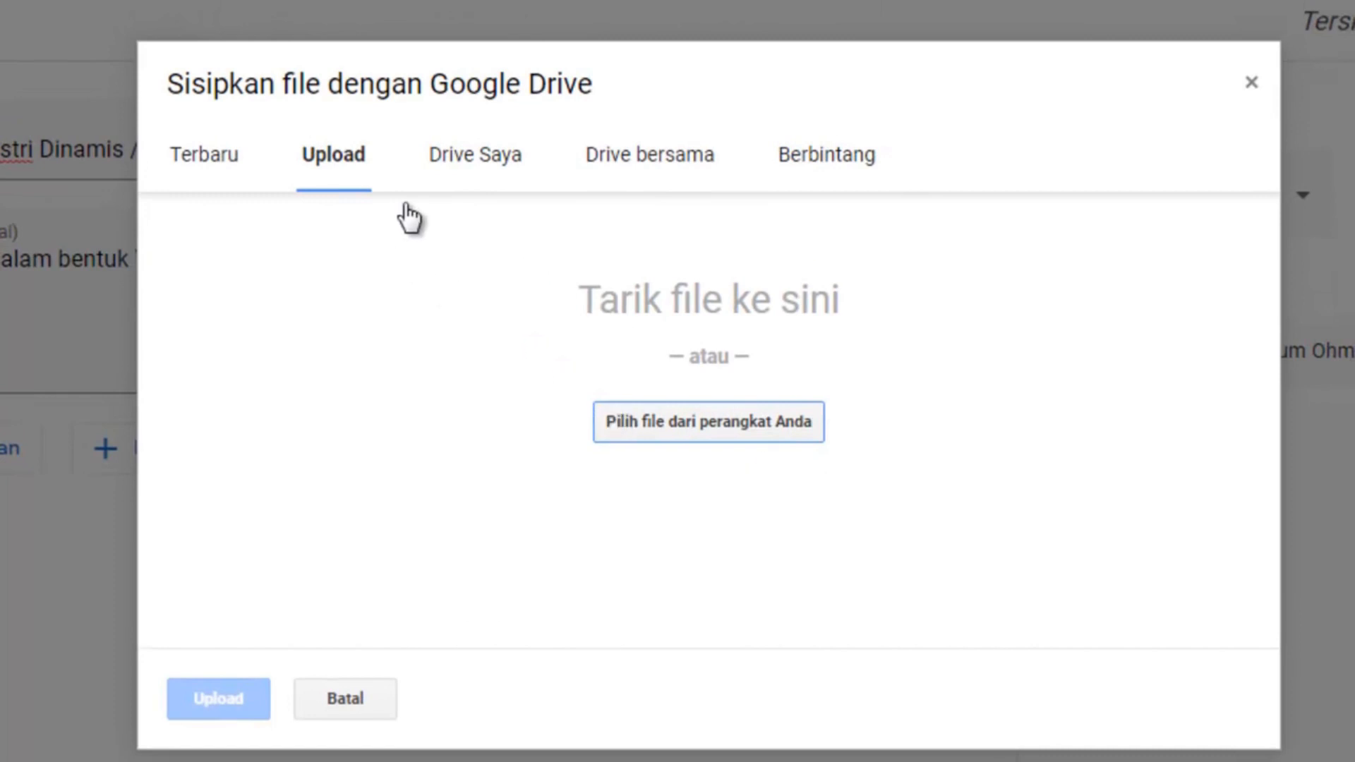
left_click(474, 169)
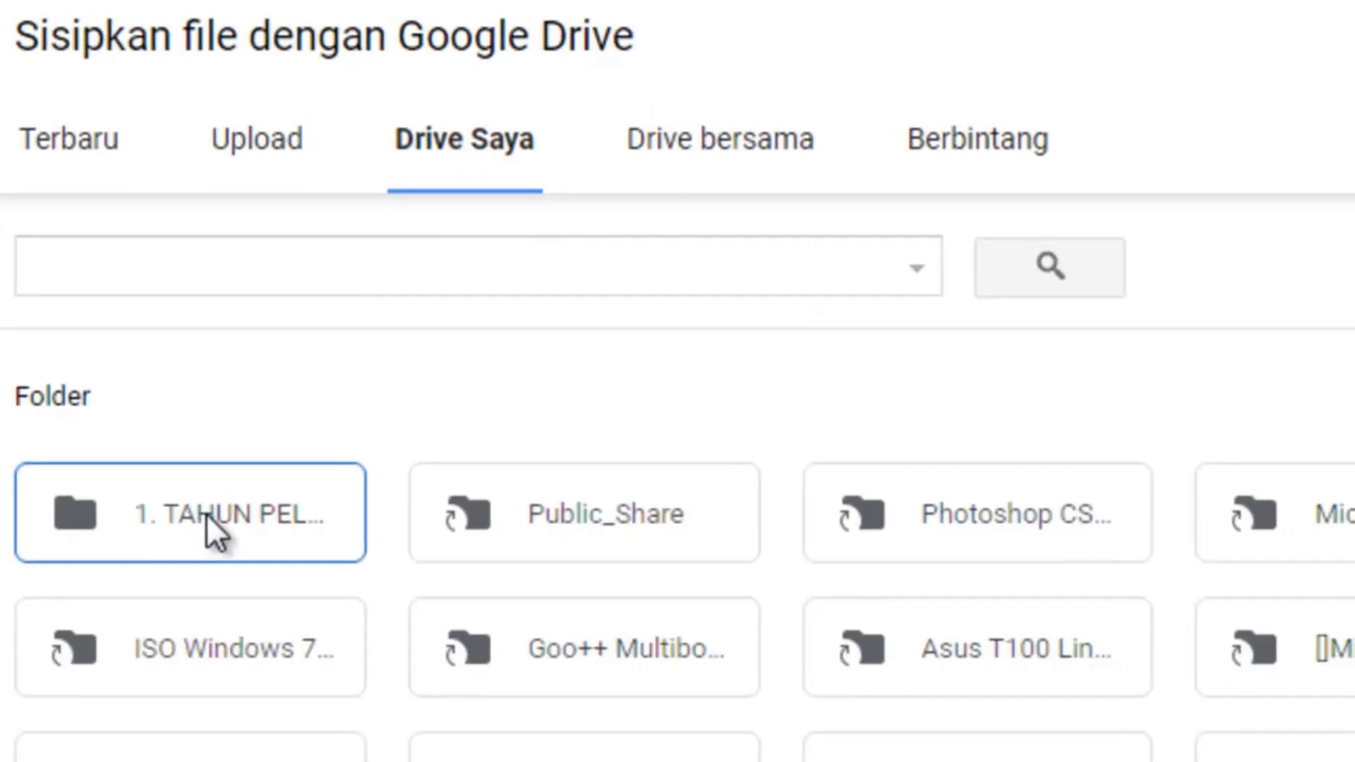
double_click(201, 513)
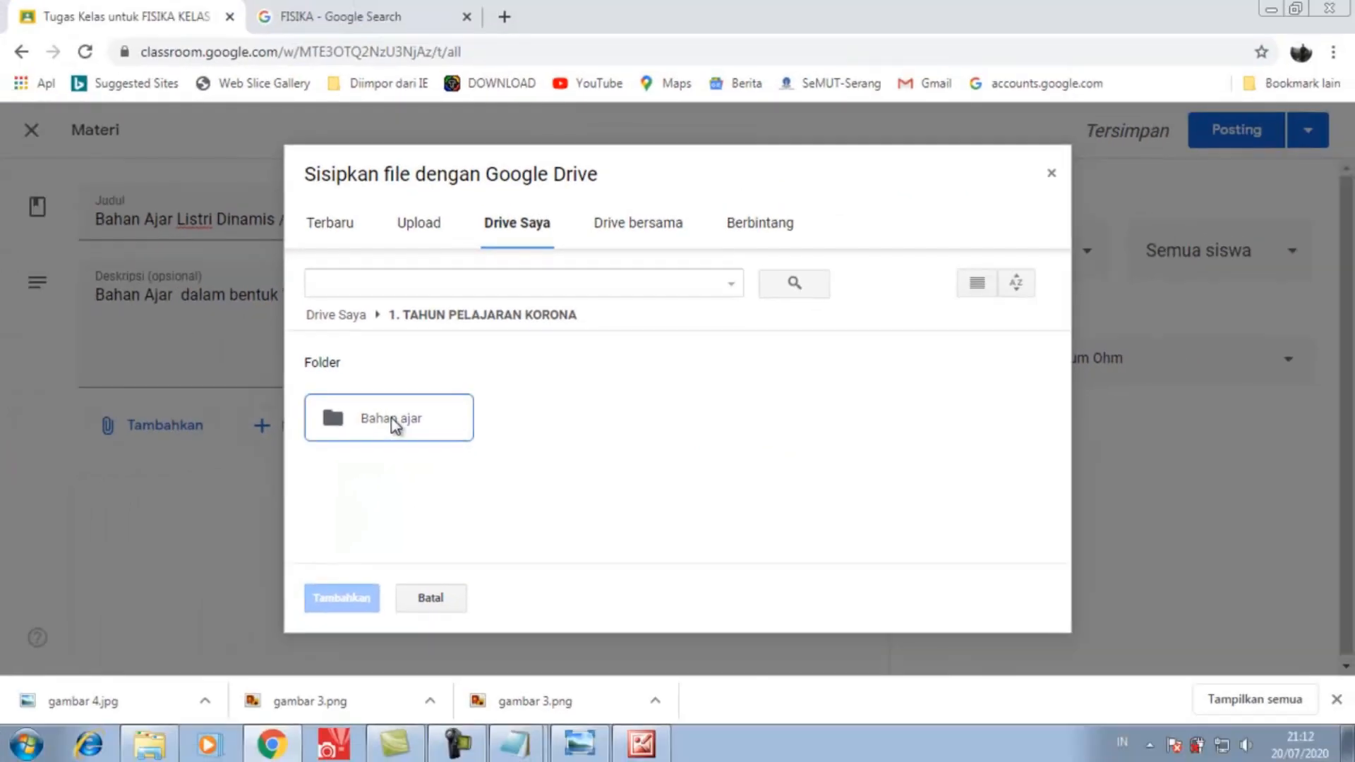
double_click(164, 457)
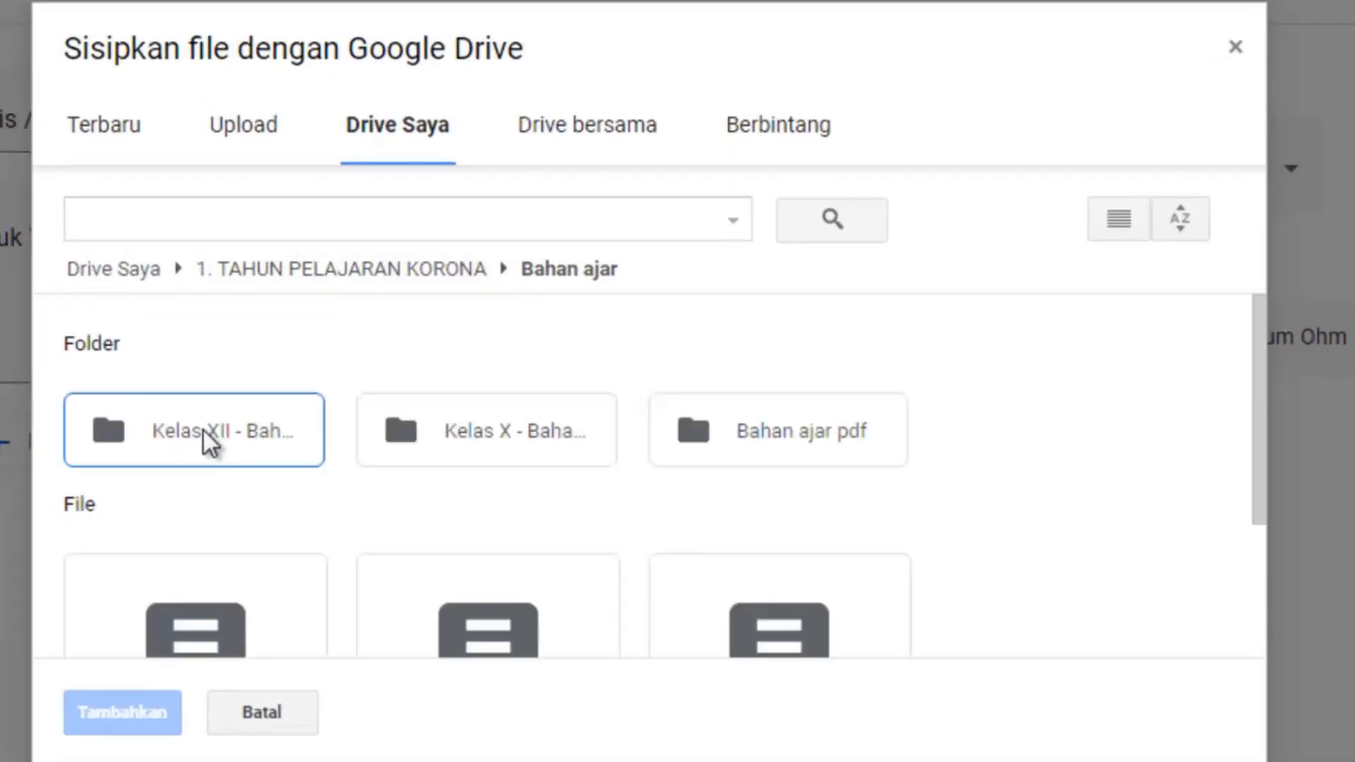
double_click(795, 443)
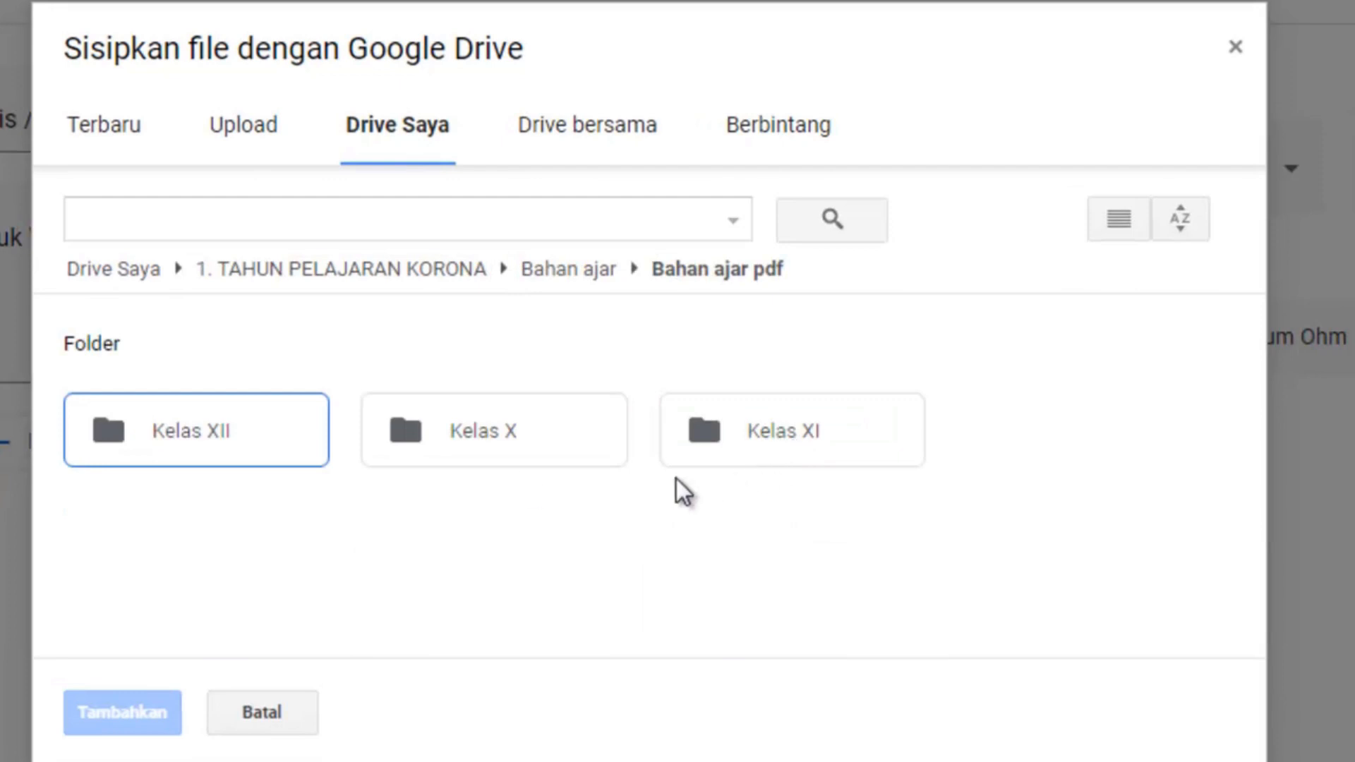
double_click(217, 432)
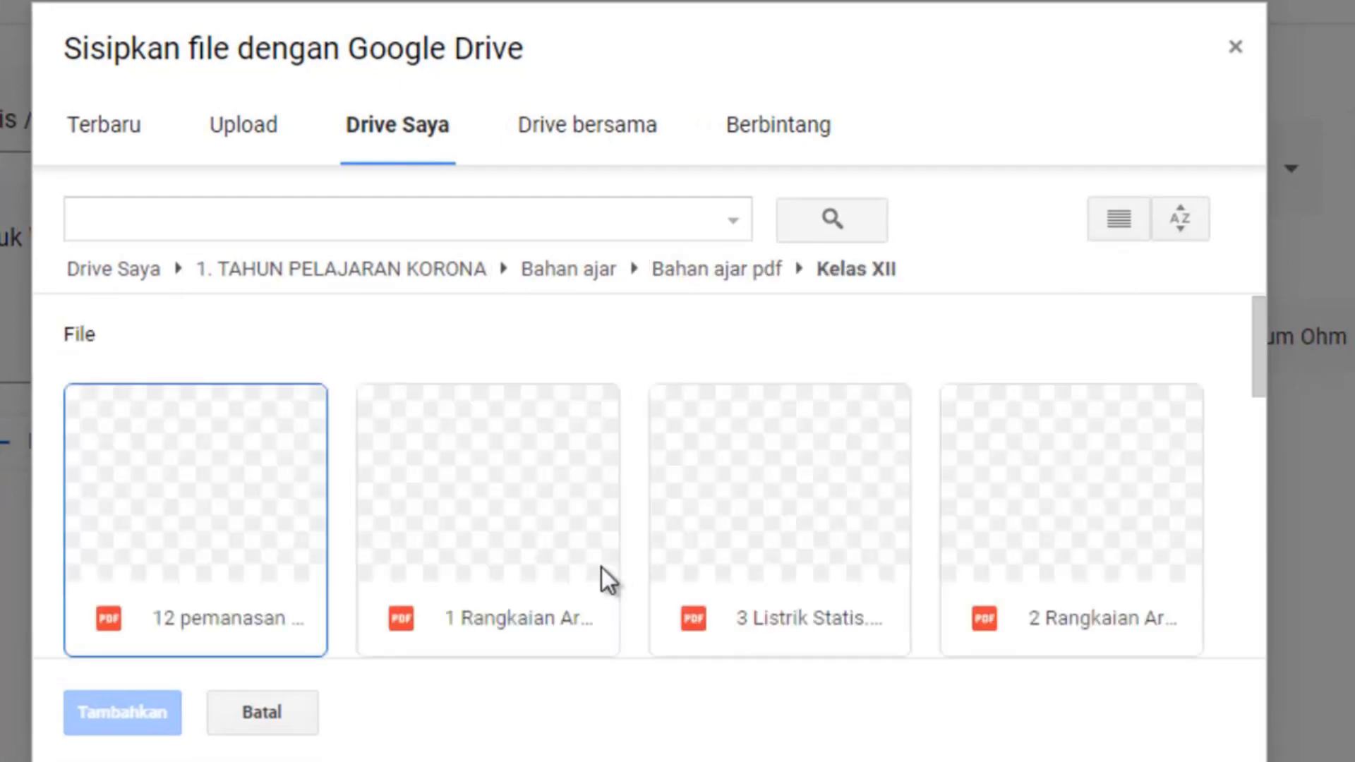
left_click(528, 557)
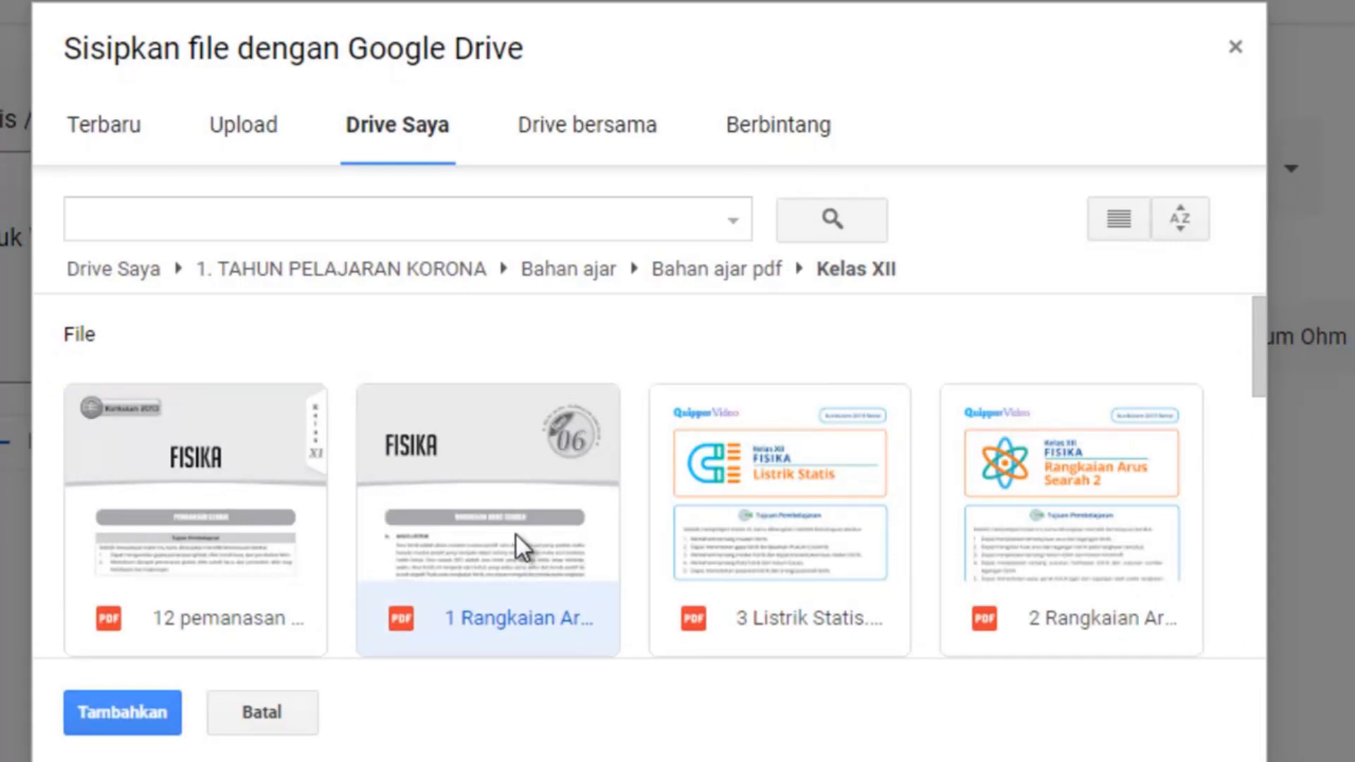
left_click(106, 708)
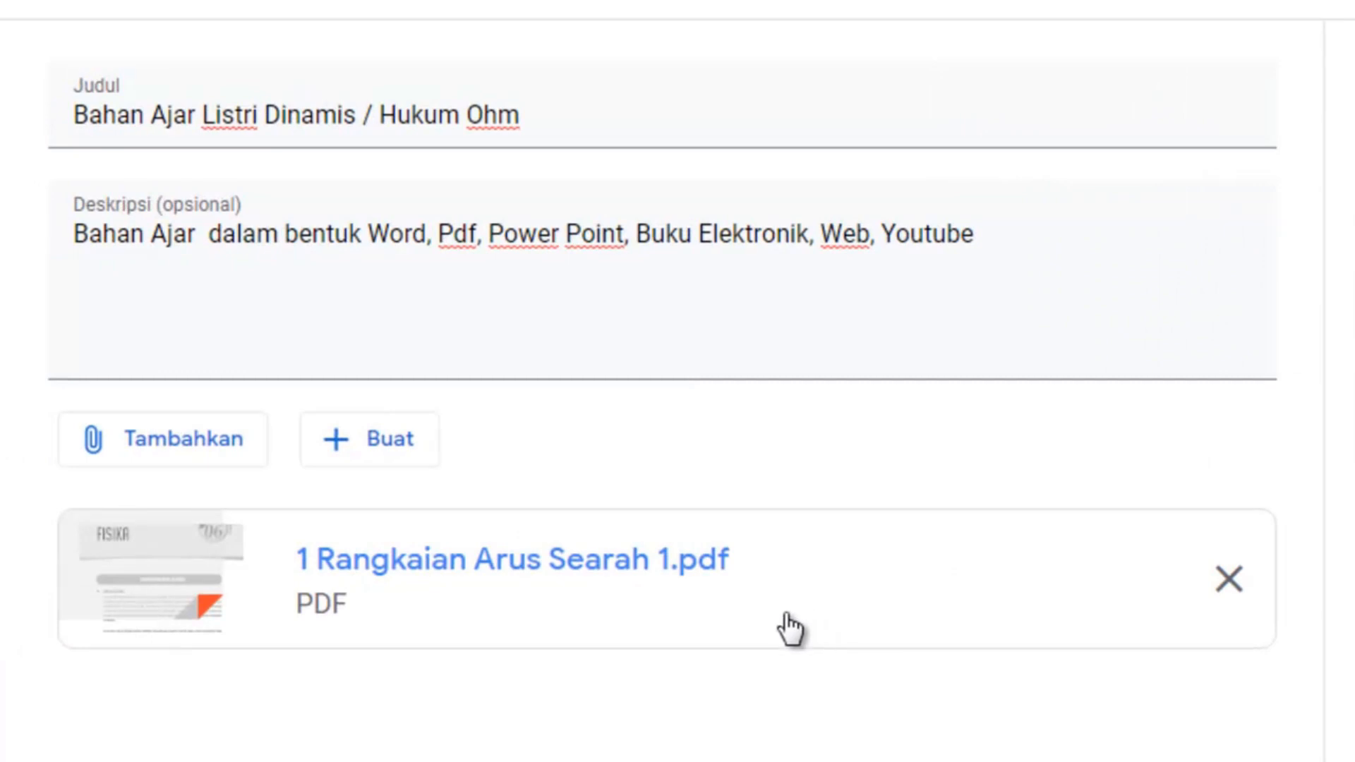
- Browse My Drive for another attachment, down to 1. TAHUN PELAJARAN KORONA > Bahan ajar and the nested Kelas XII - Bahan Ajar PPT Fisika folder
left_click(205, 446)
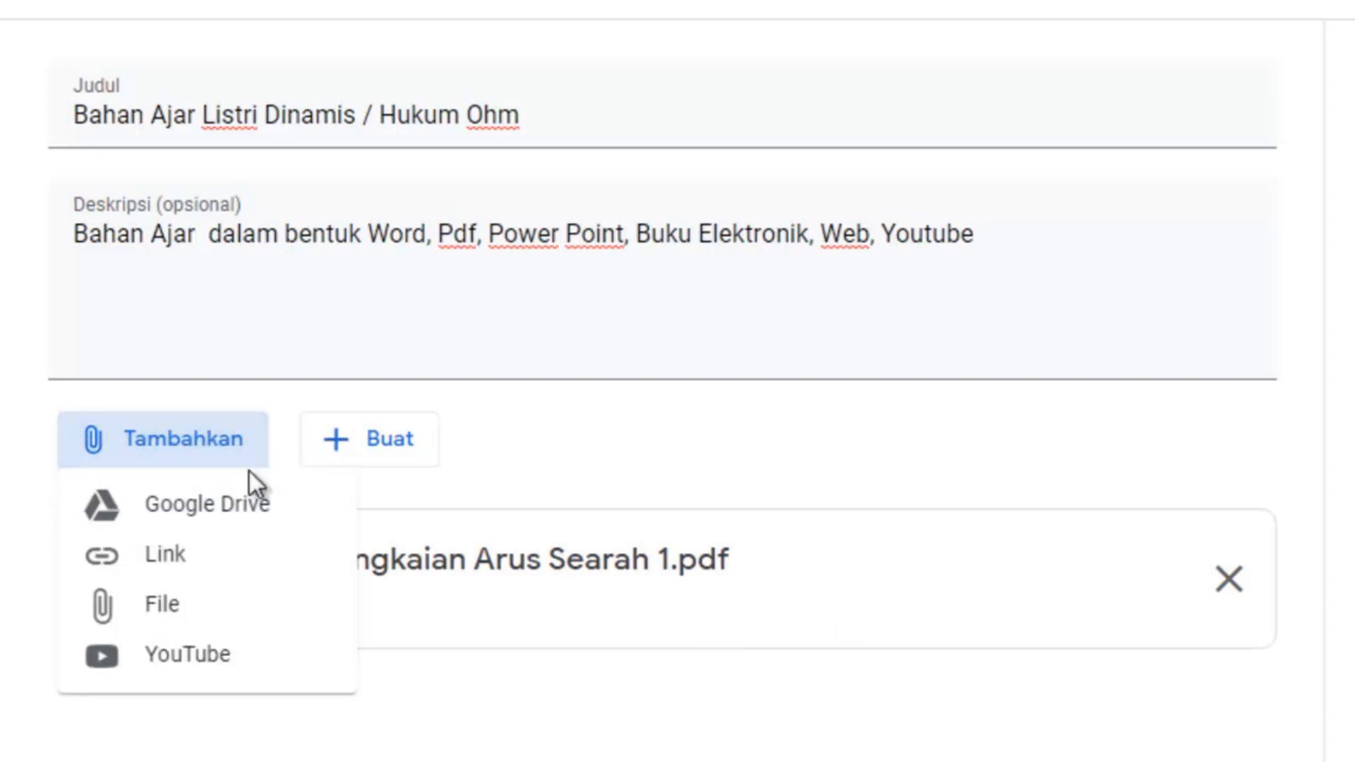
left_click(159, 605)
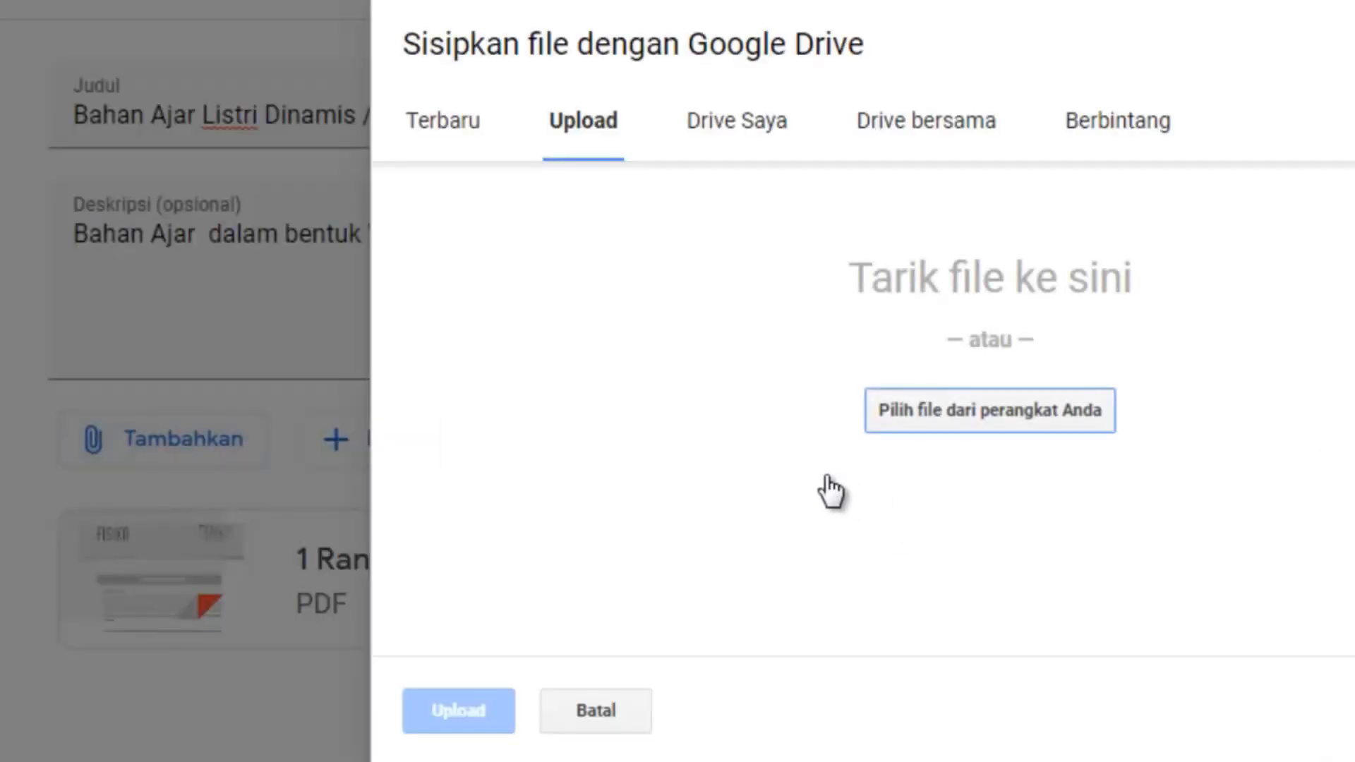
left_click(749, 119)
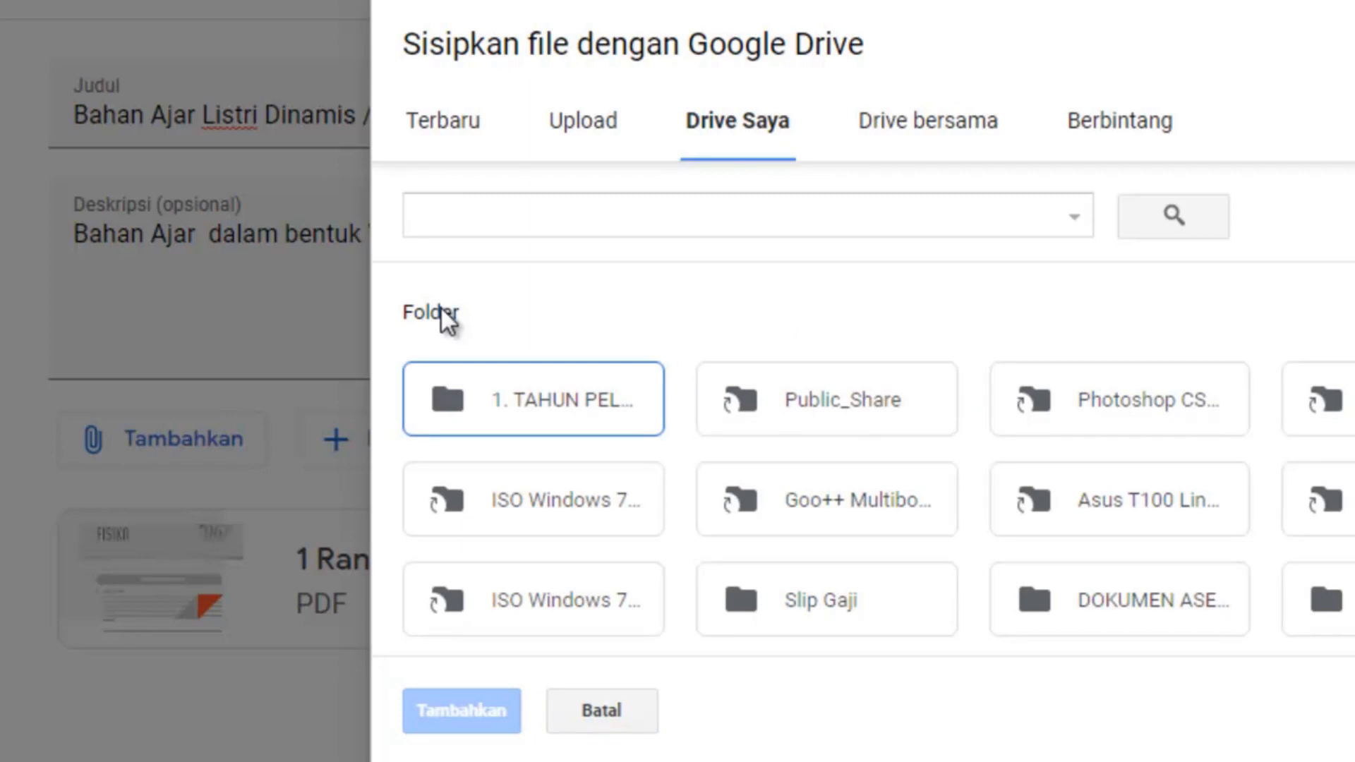
double_click(514, 418)
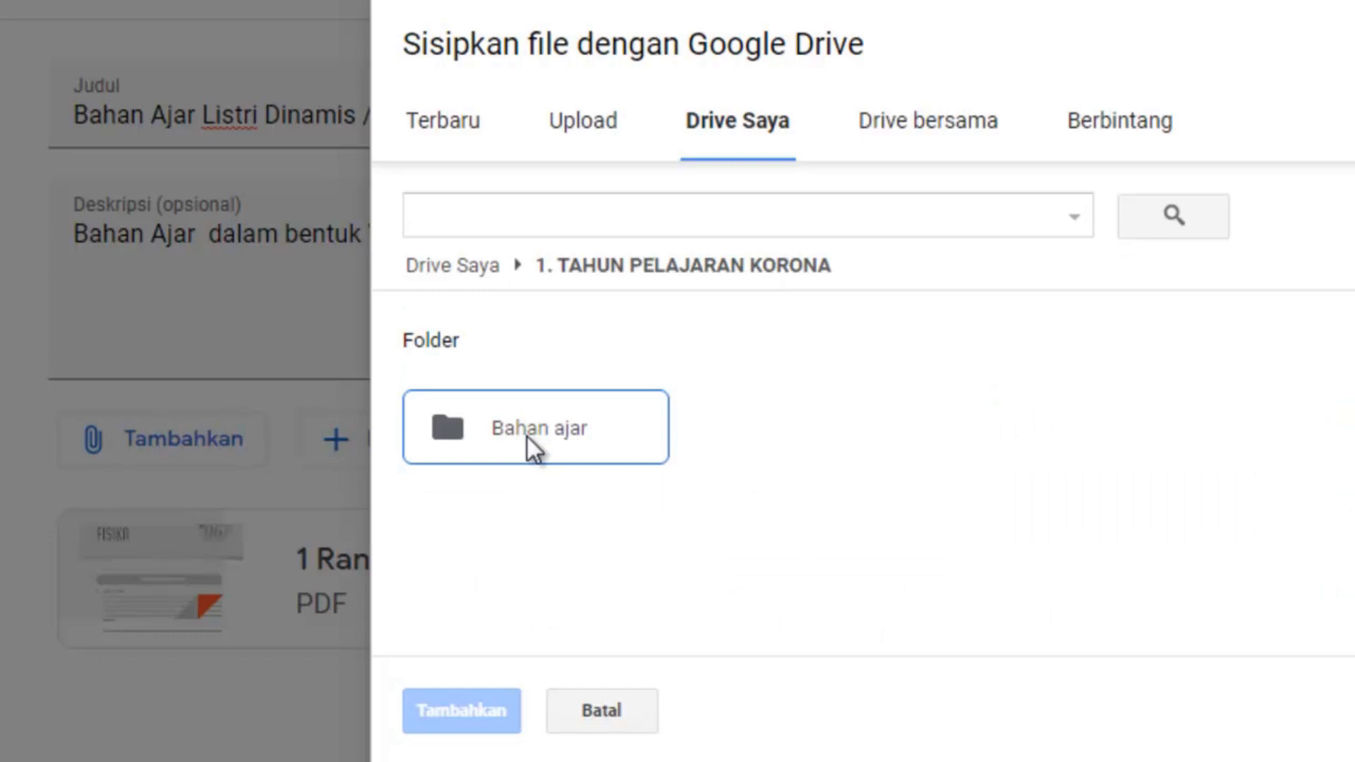
double_click(527, 438)
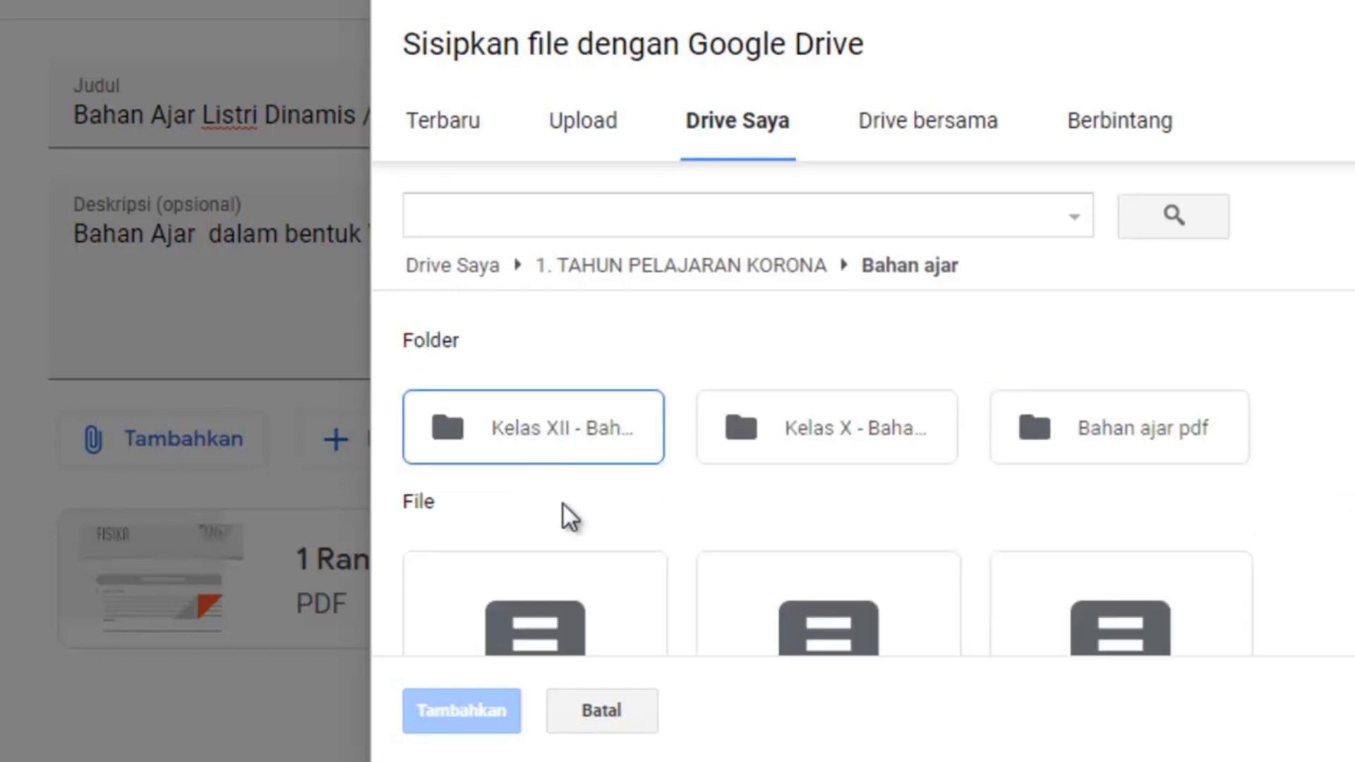
scroll(586, 512, "down", 3)
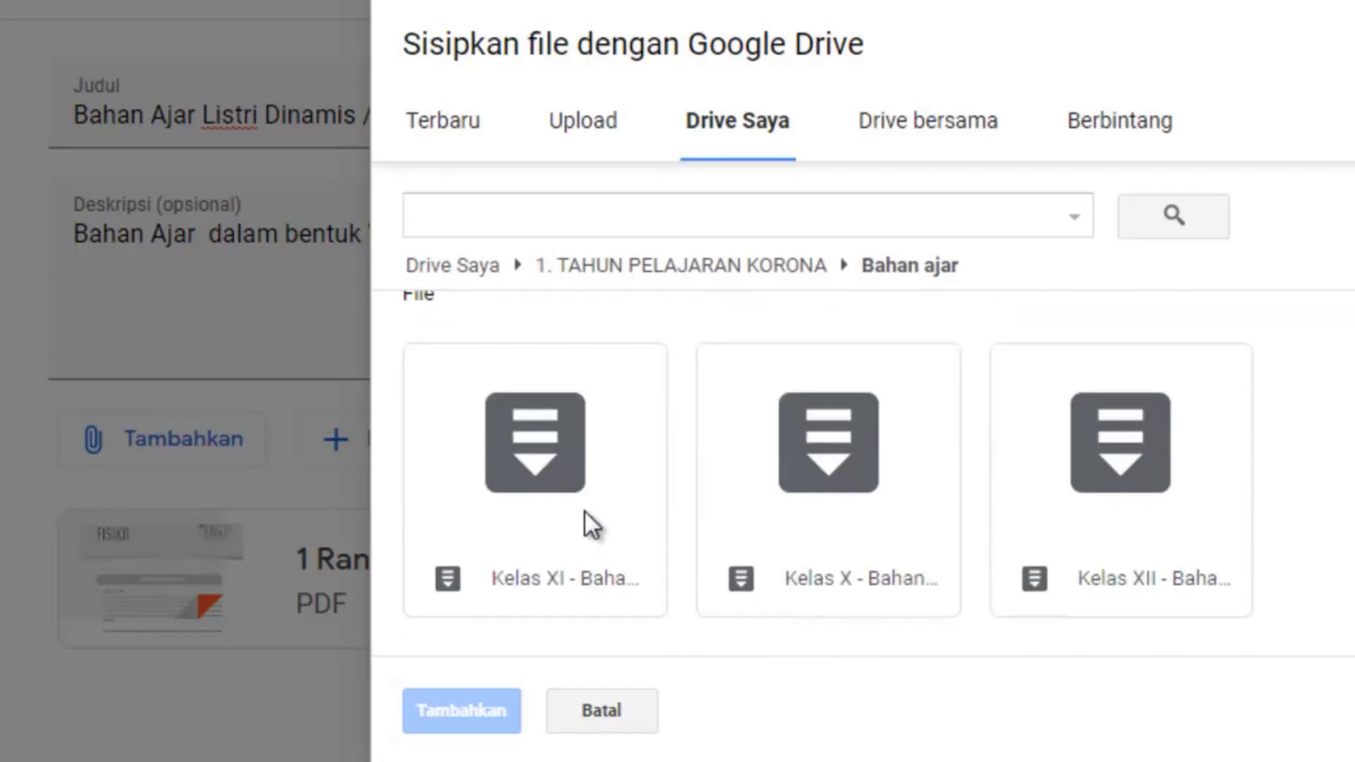
scroll(586, 512, "up", 2)
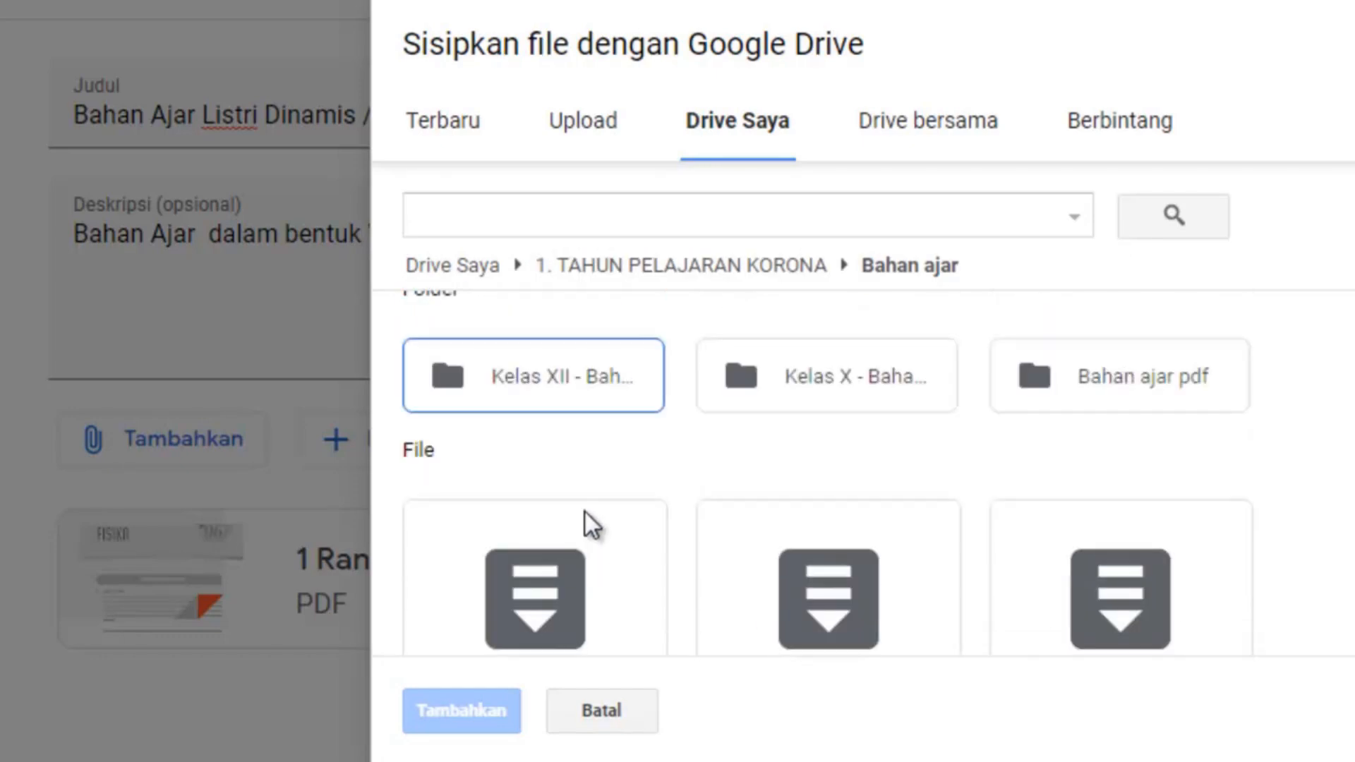
double_click(527, 376)
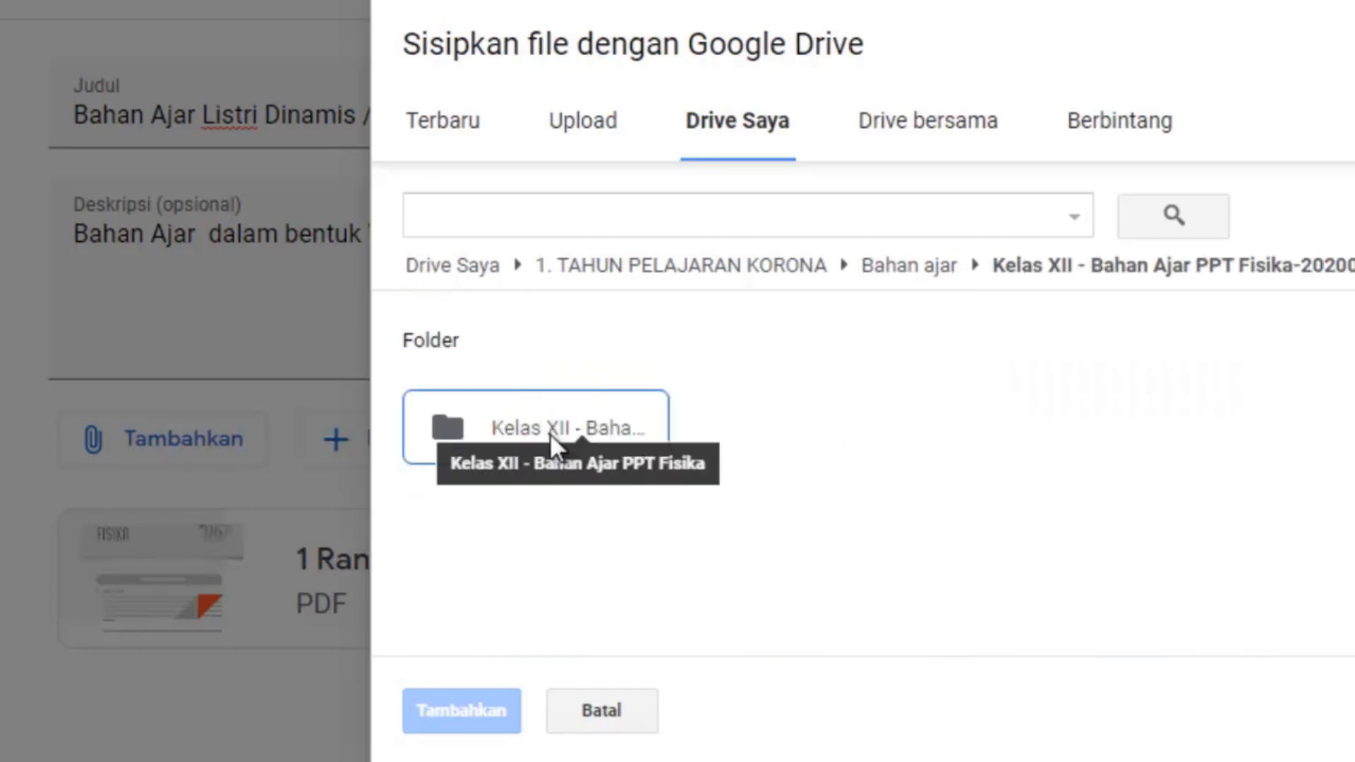
double_click(549, 433)
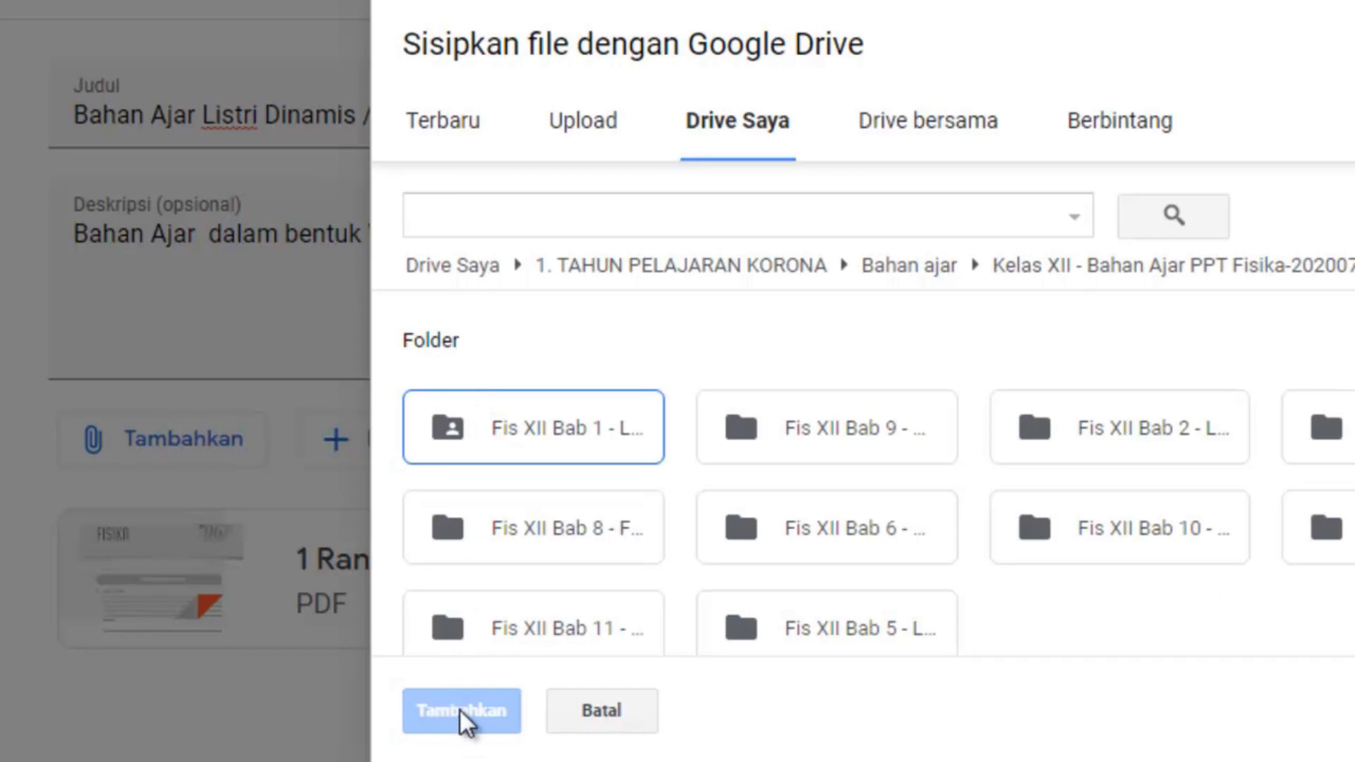
- Attach the presentation Listrik Dinamis Kelas XII.pptx from the Fis XII Bab 1 folder to the material
double_click(469, 438)
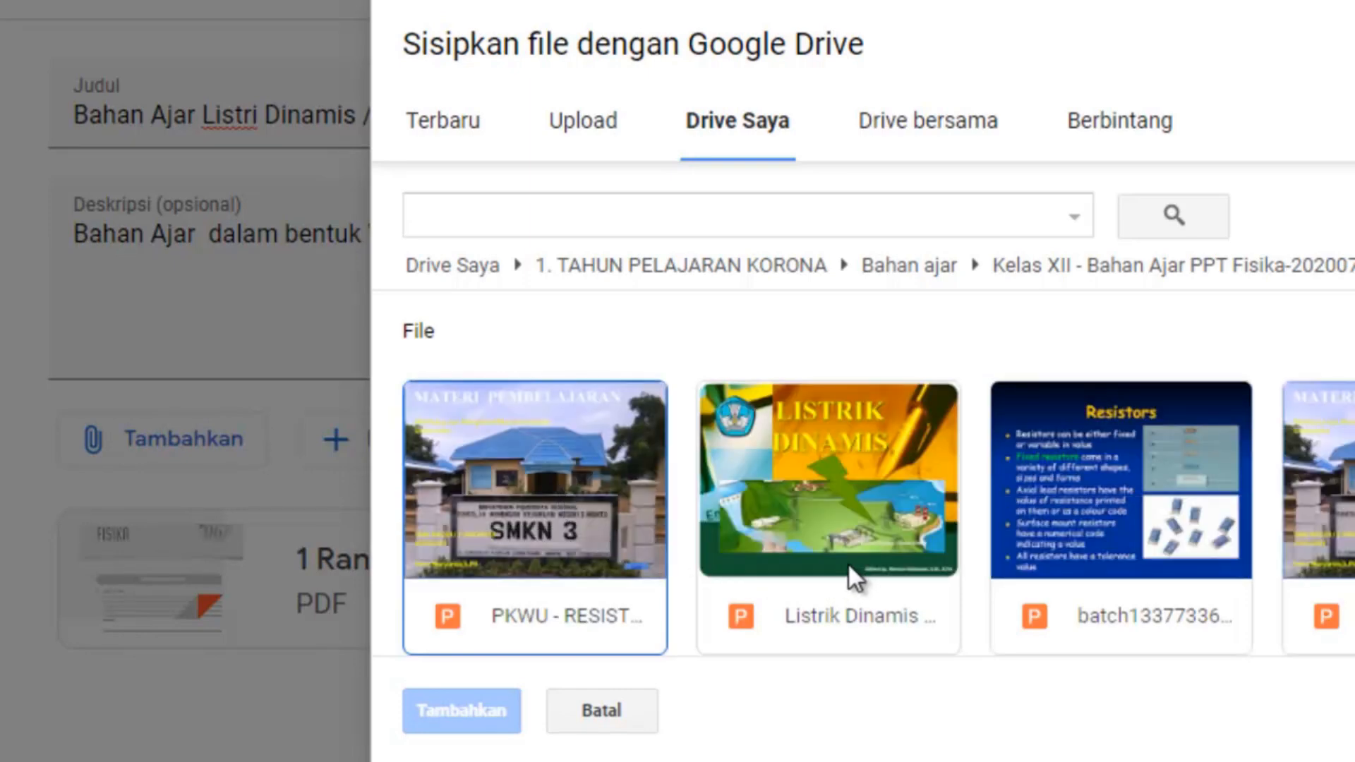
scroll(848, 562, "down", 2)
scroll(846, 561, "up", 2)
left_click(837, 521)
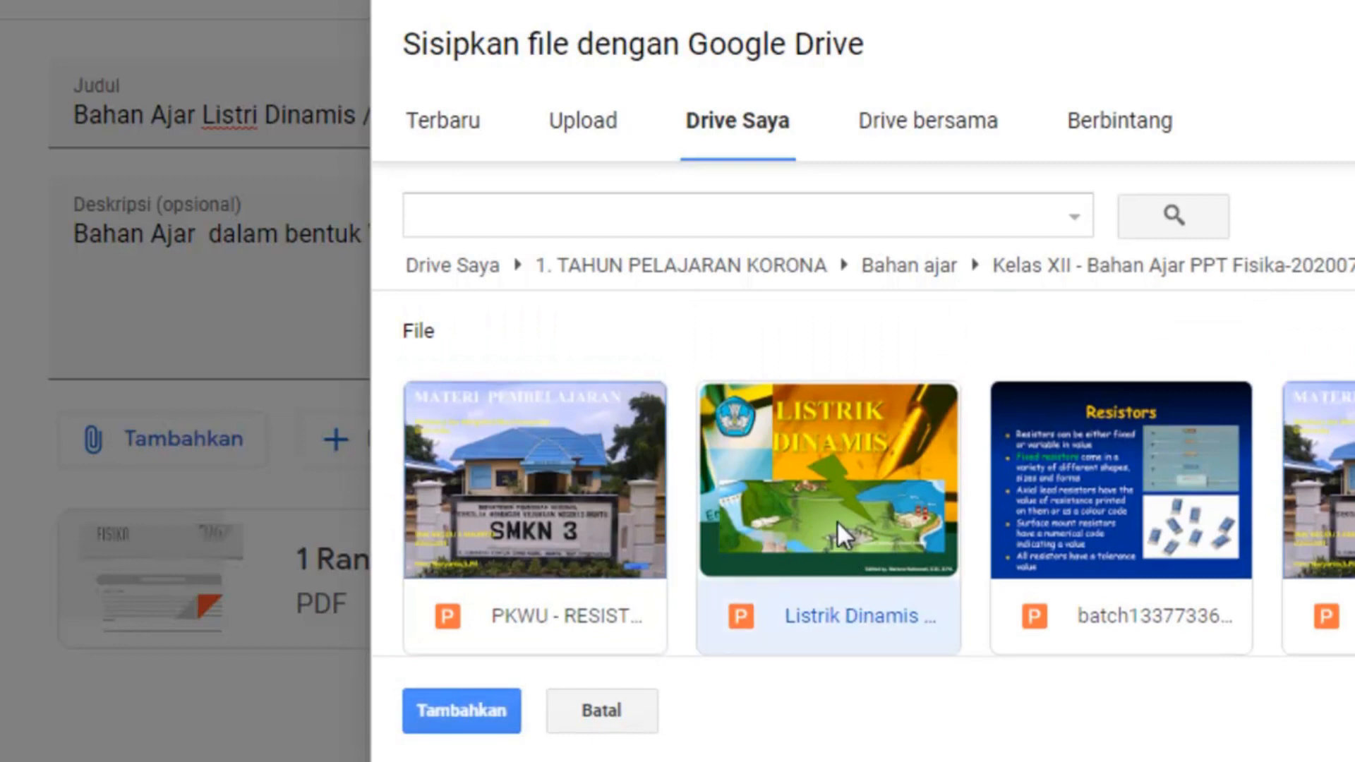
left_click(450, 709)
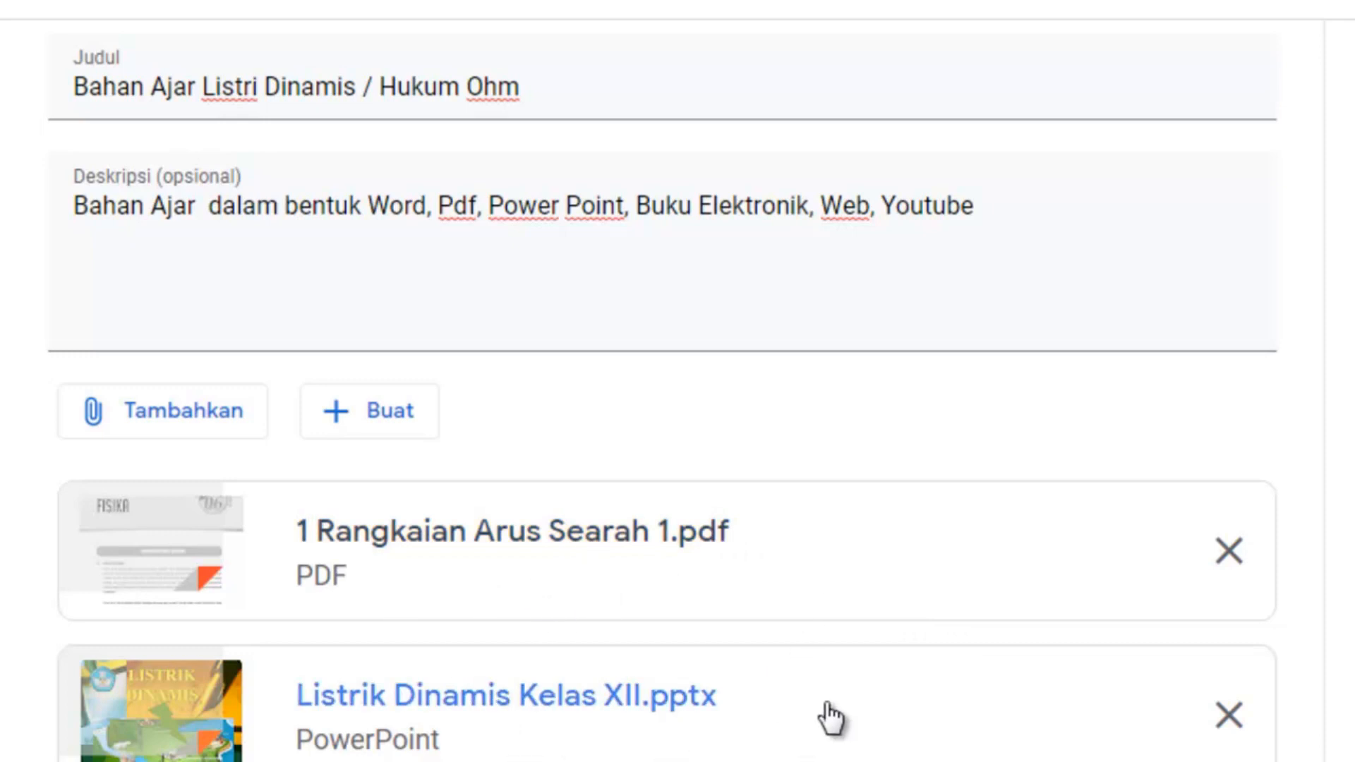
left_click(207, 419)
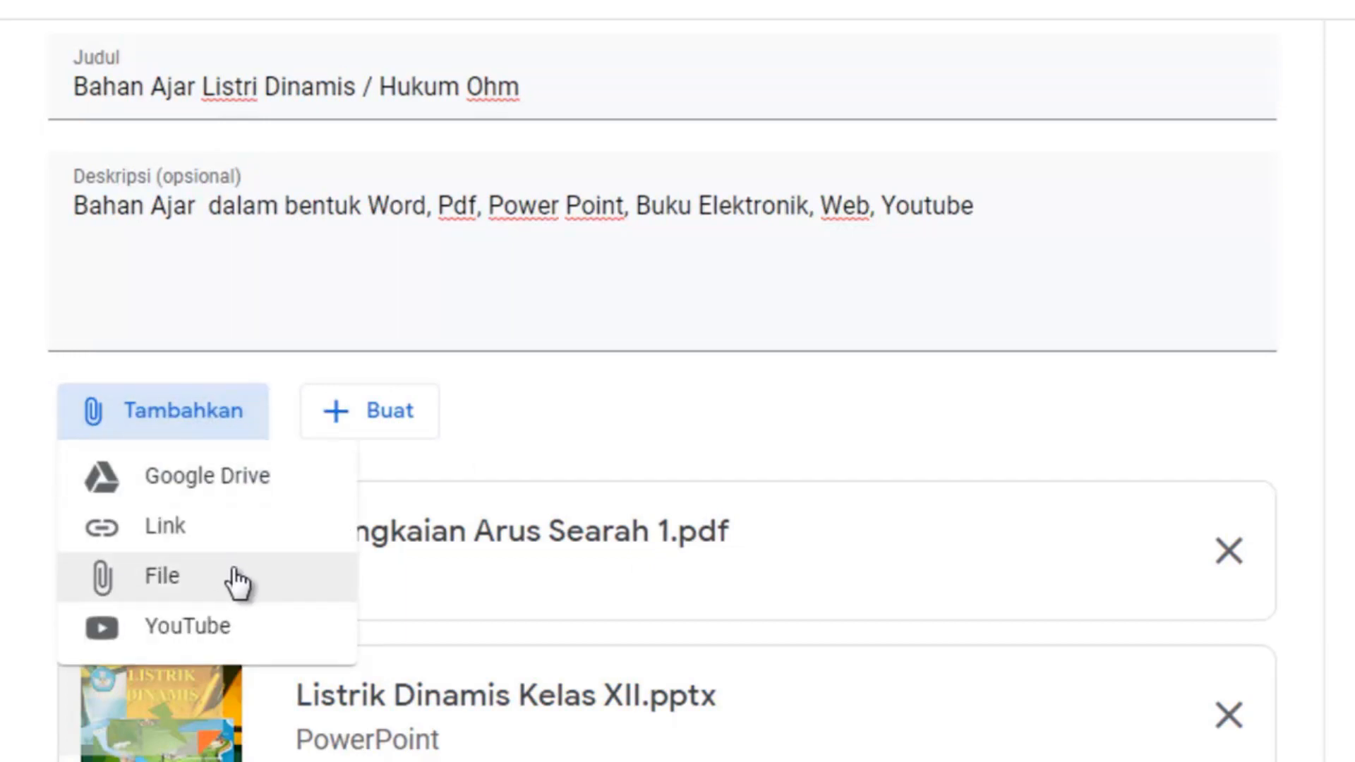
left_click(185, 525)
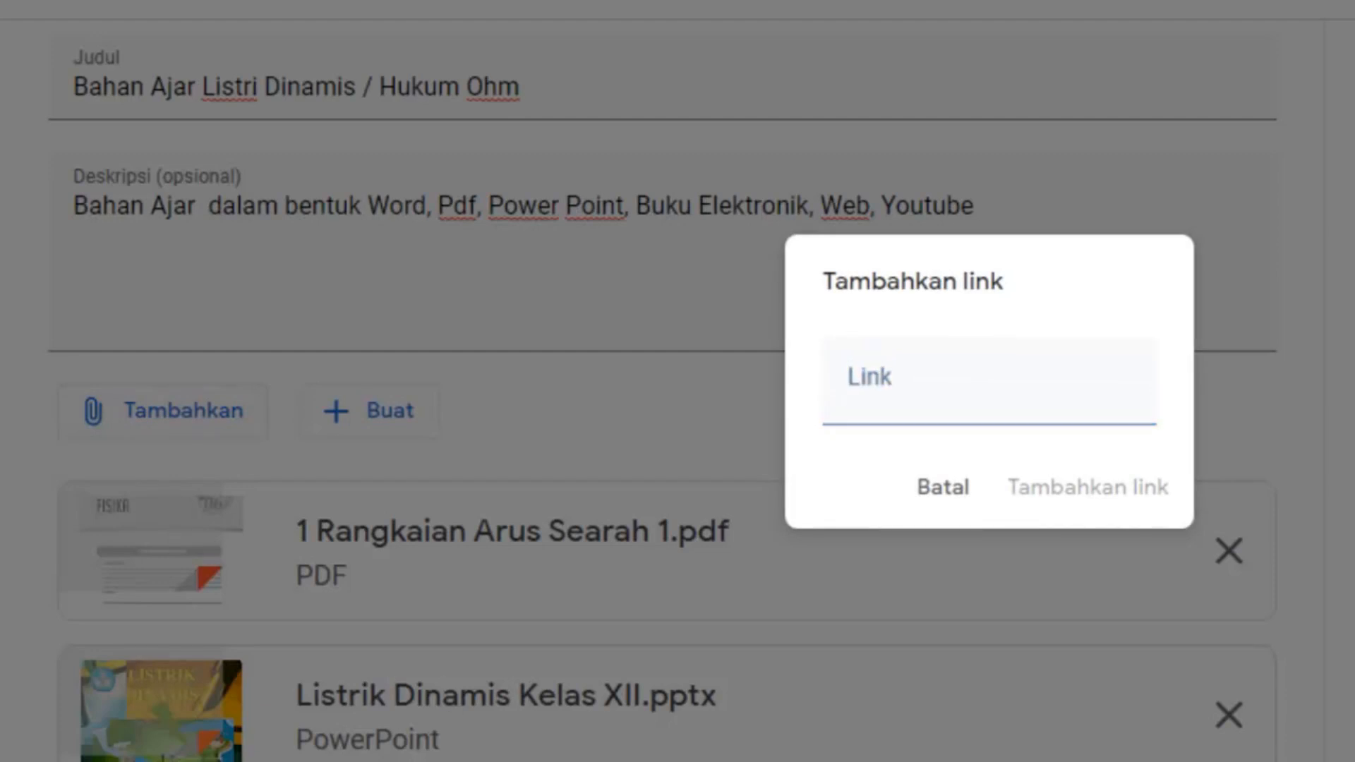
key("alt+Tab")
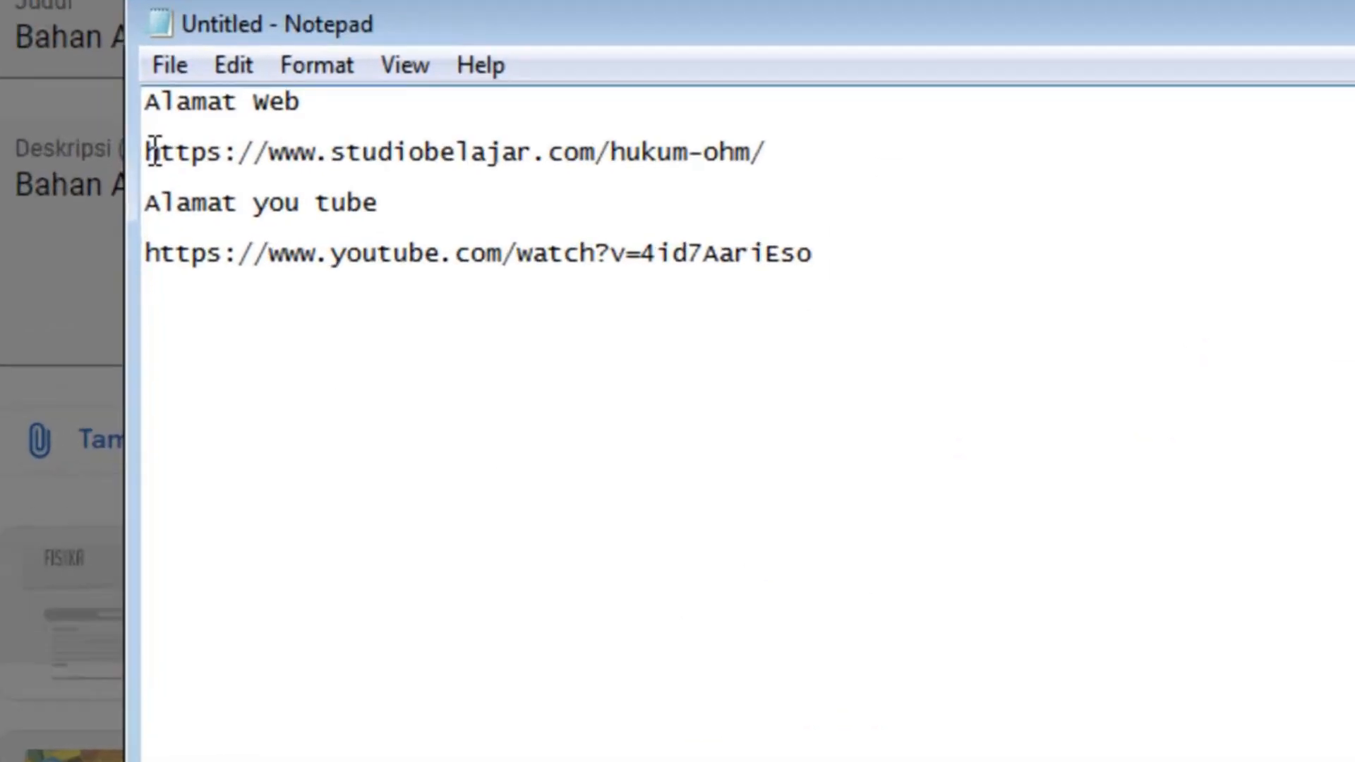
left_click_drag(182, 178, 489, 199)
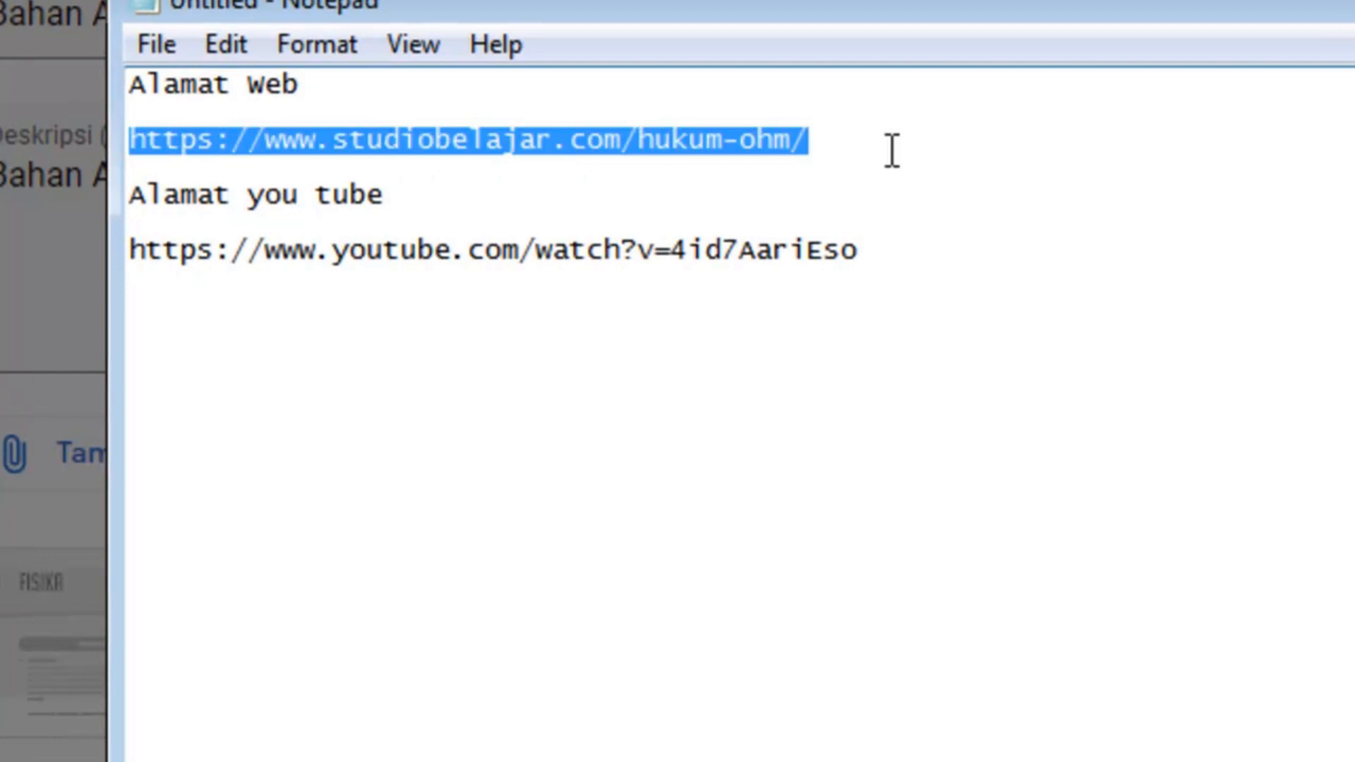
right_click(711, 143)
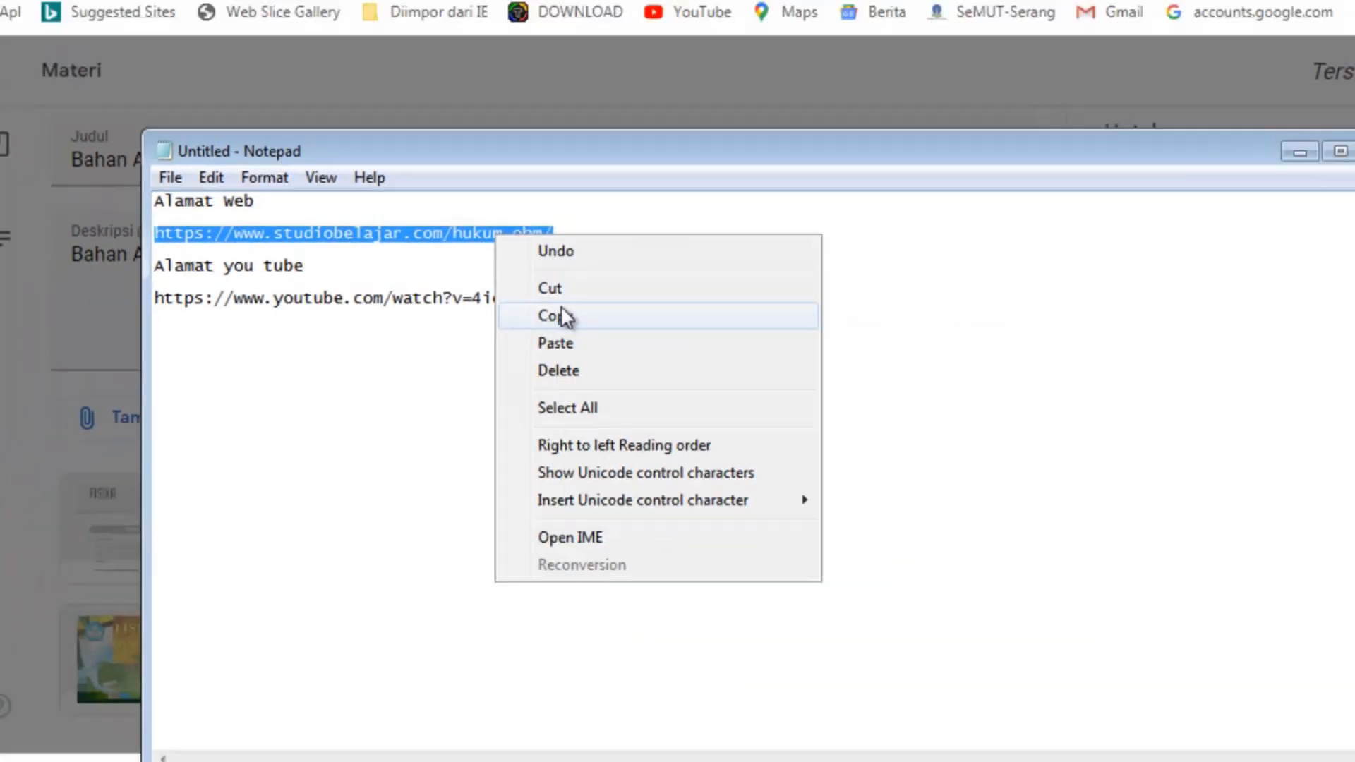
left_click(564, 316)
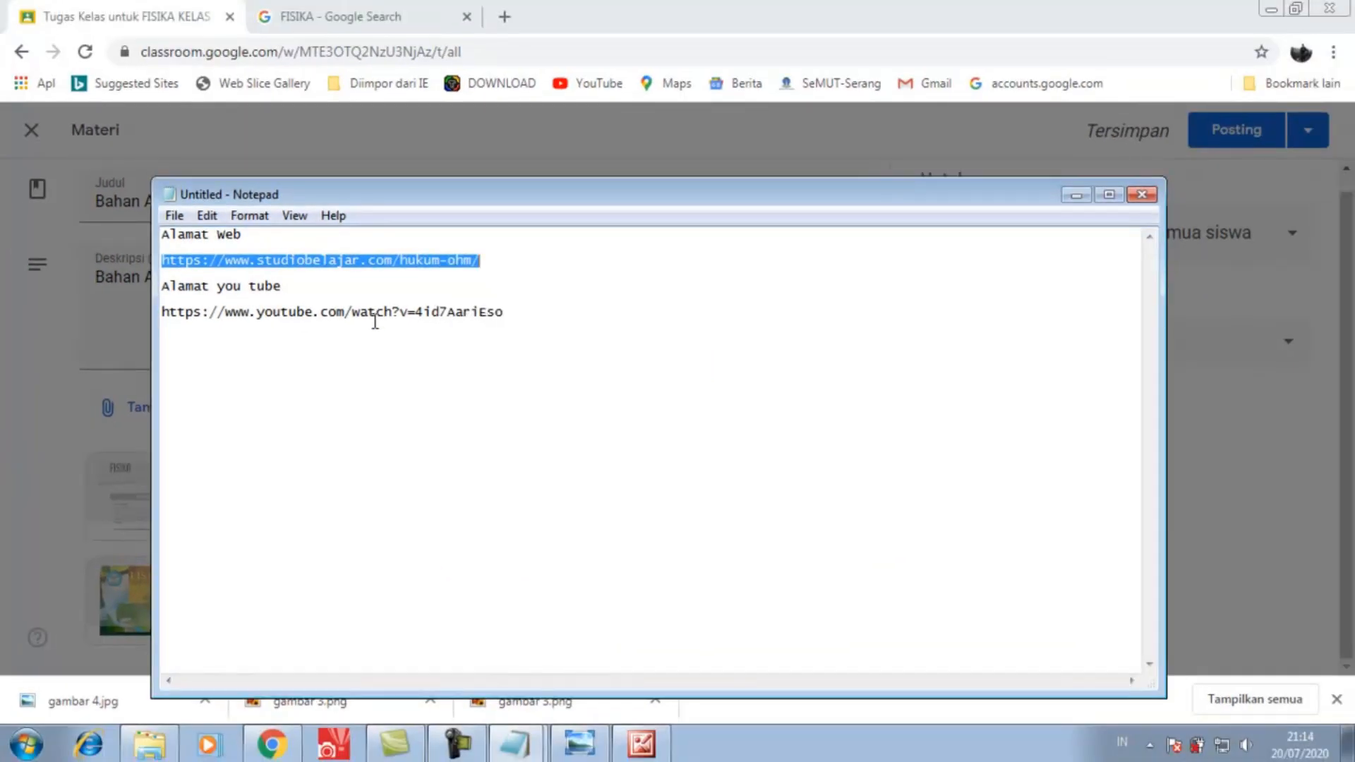
- Return to the Classroom material and attach the copied studiobelajar.com address as a link
left_click(49, 368)
left_click(32, 369)
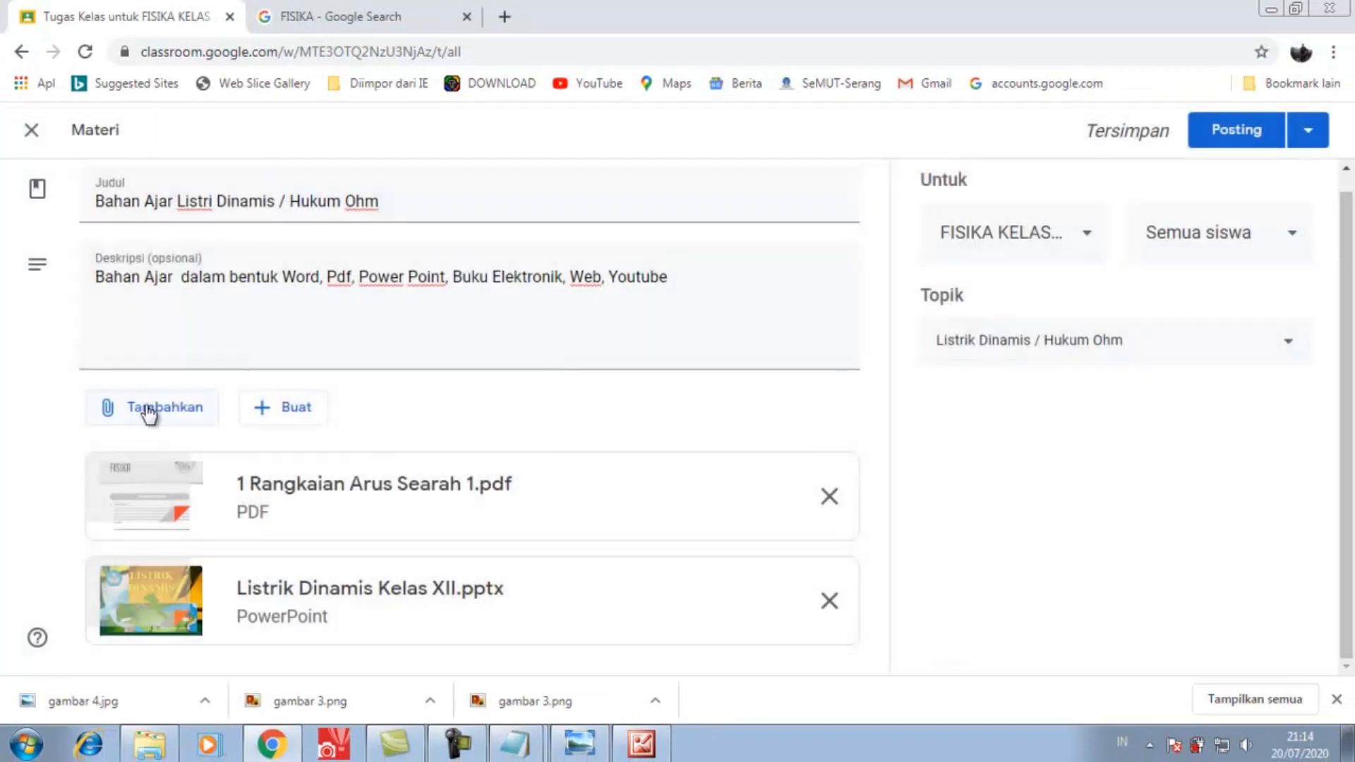
left_click(162, 412)
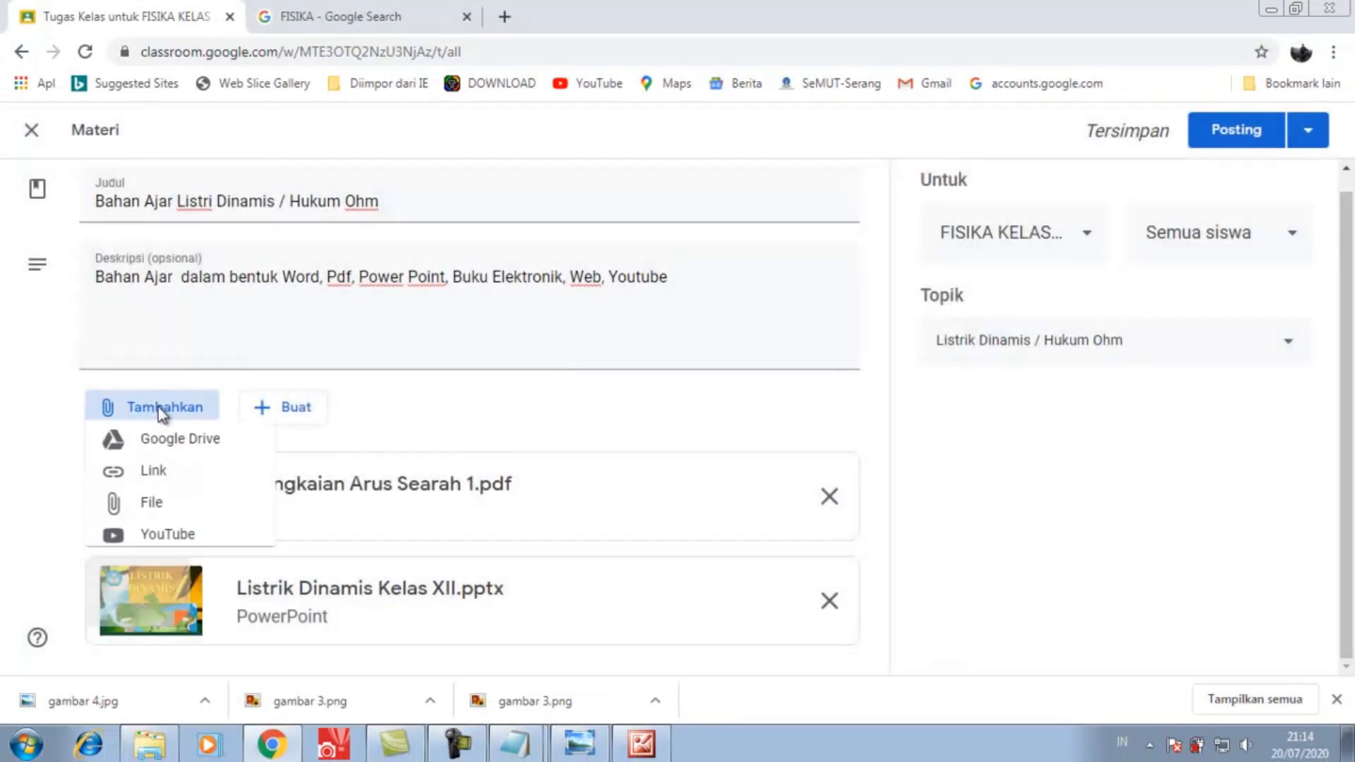
left_click(166, 472)
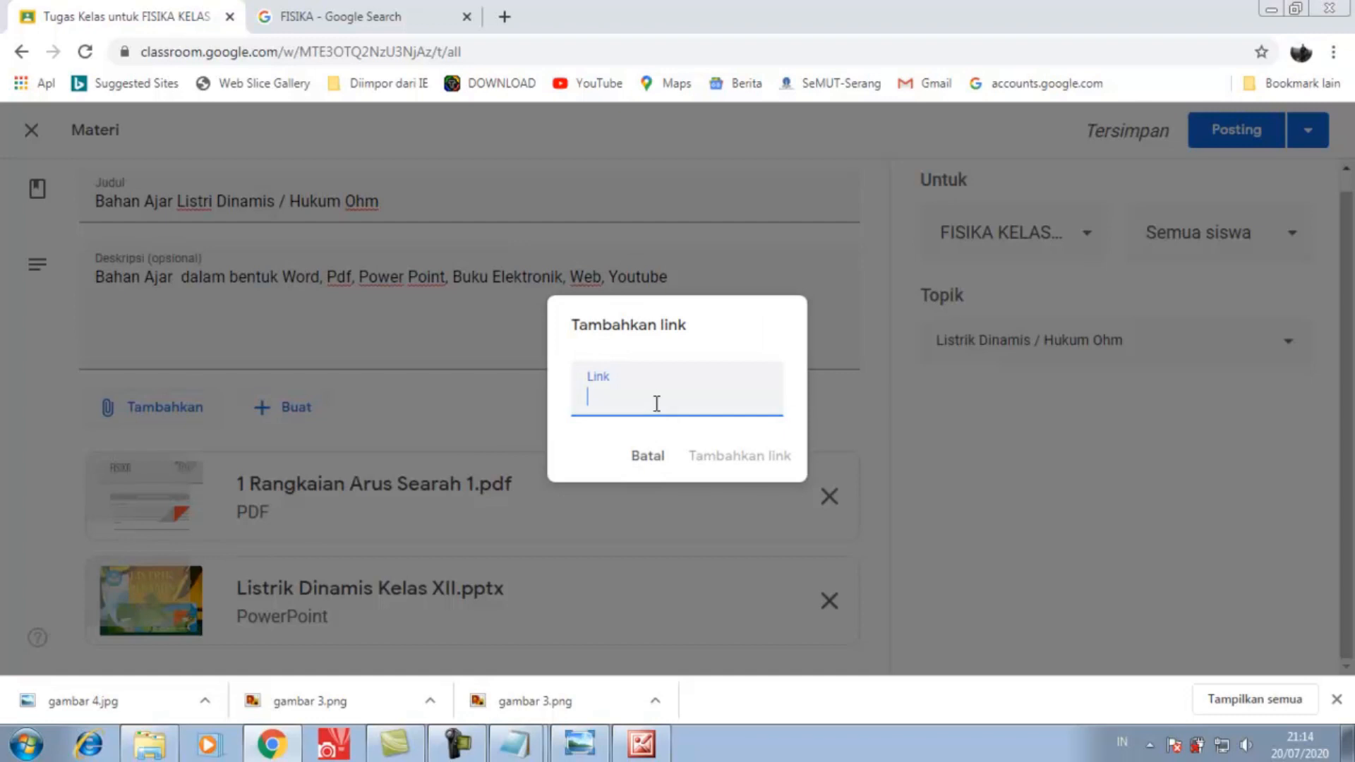
key("ctrl+v")
left_click(732, 457)
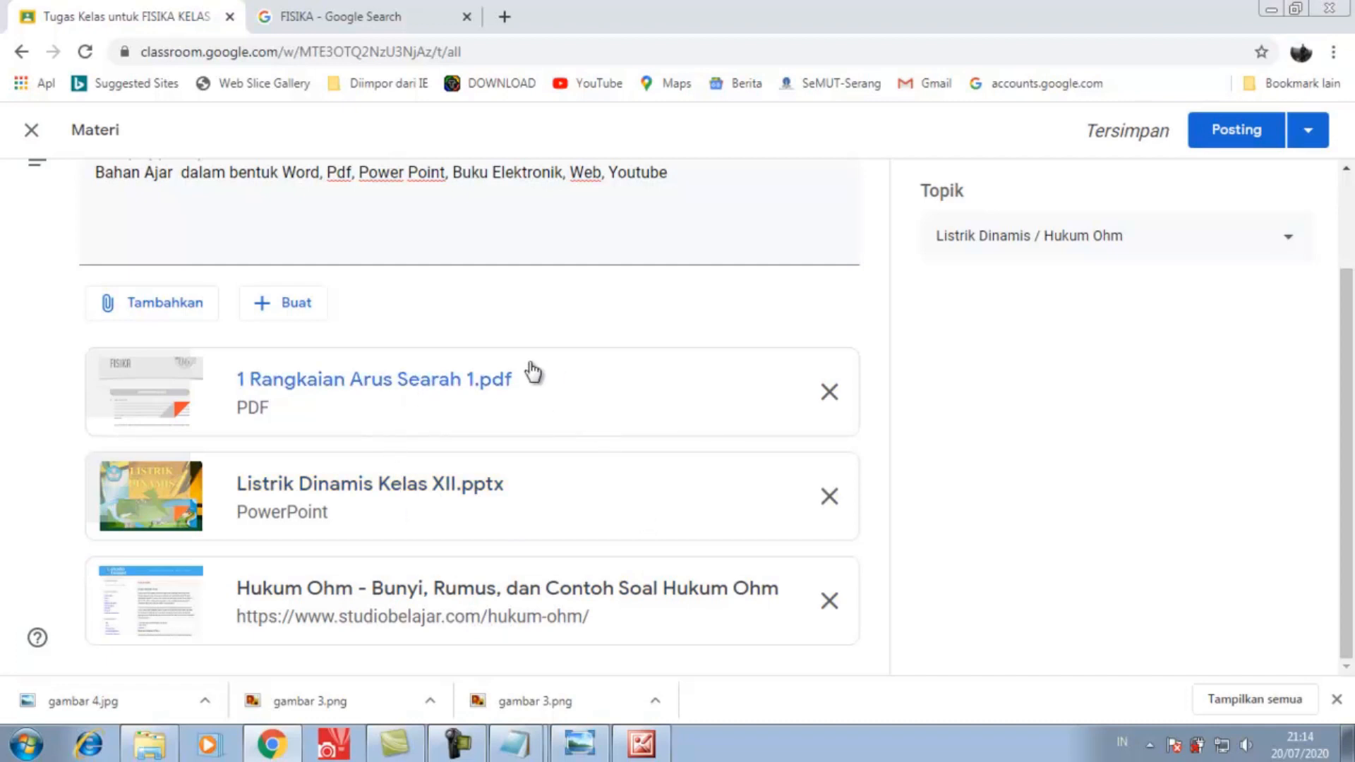
- Browse My Drive for an electronic book to attach, down to BUKU GUE > BUKU BSE > FISIKA > KELAS 12
left_click(176, 311)
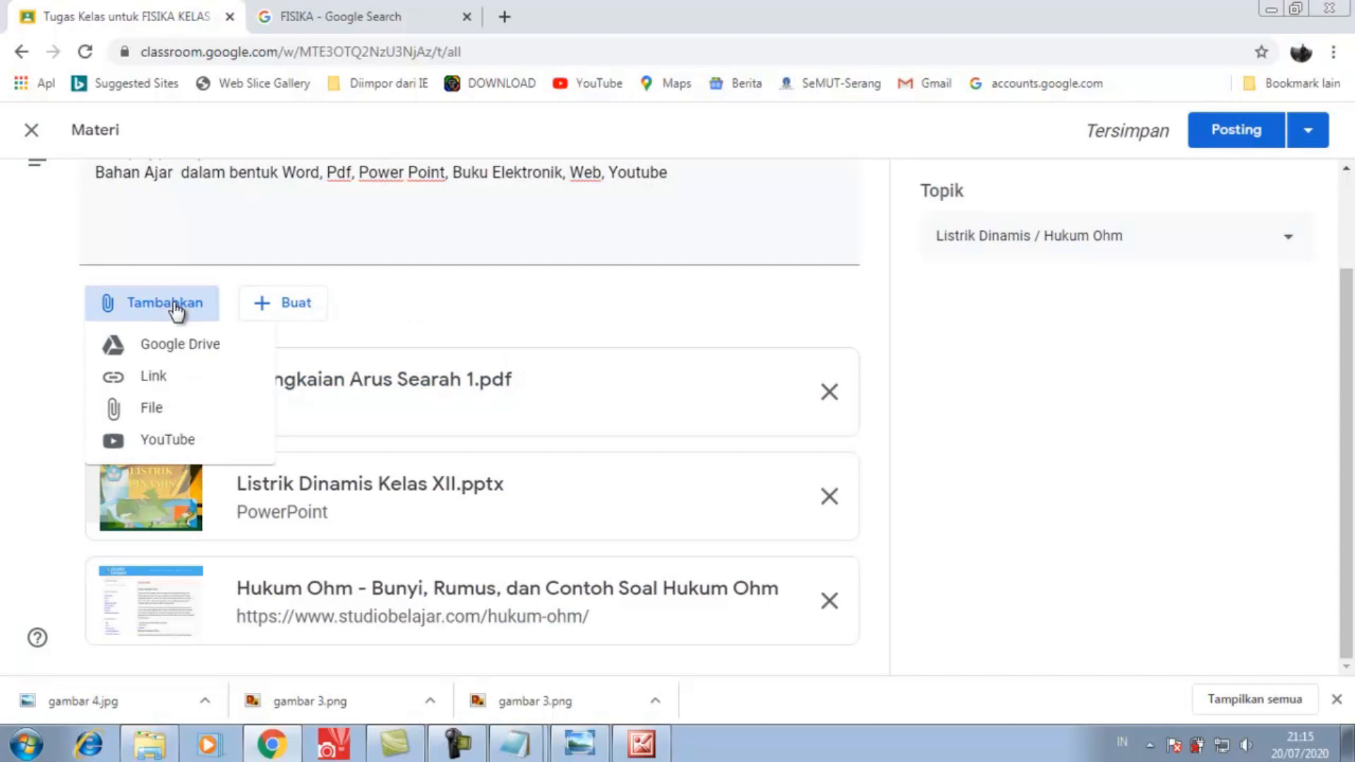
left_click(158, 409)
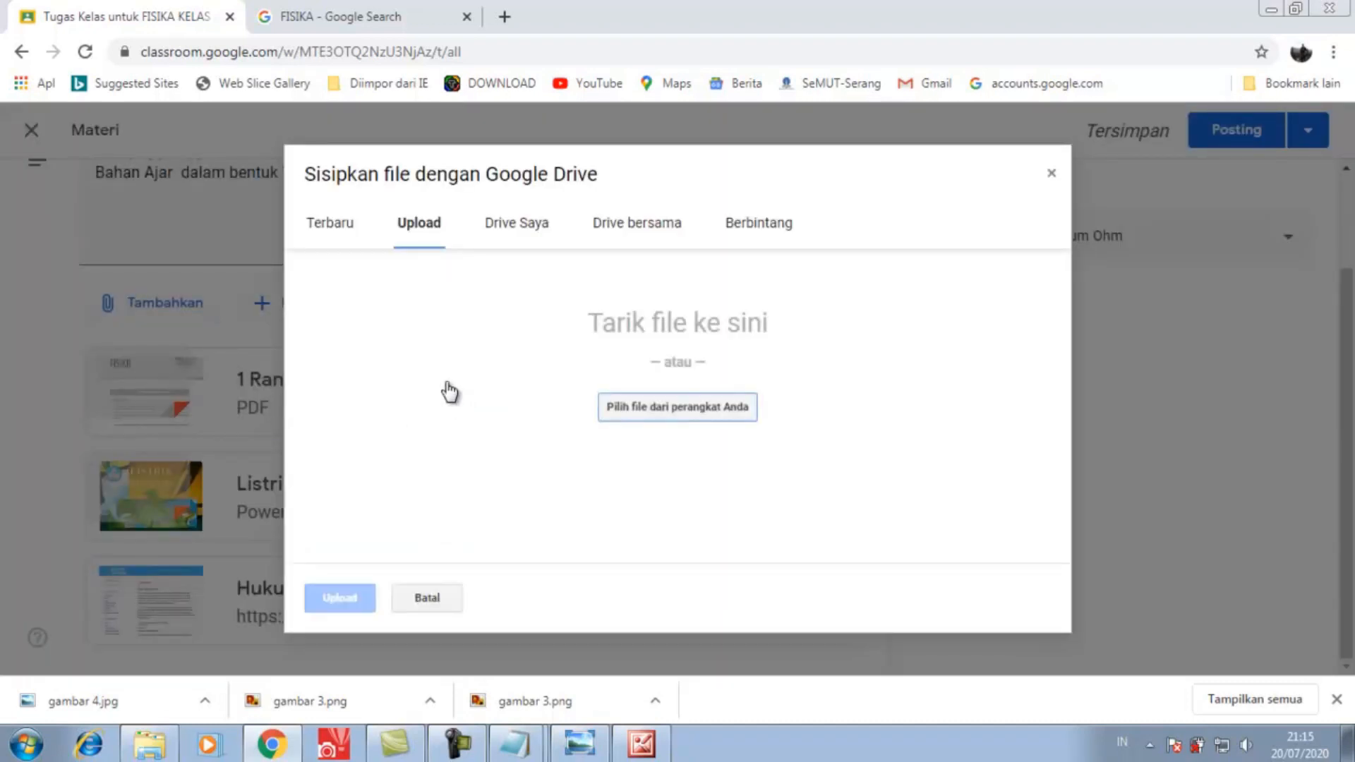
left_click(513, 229)
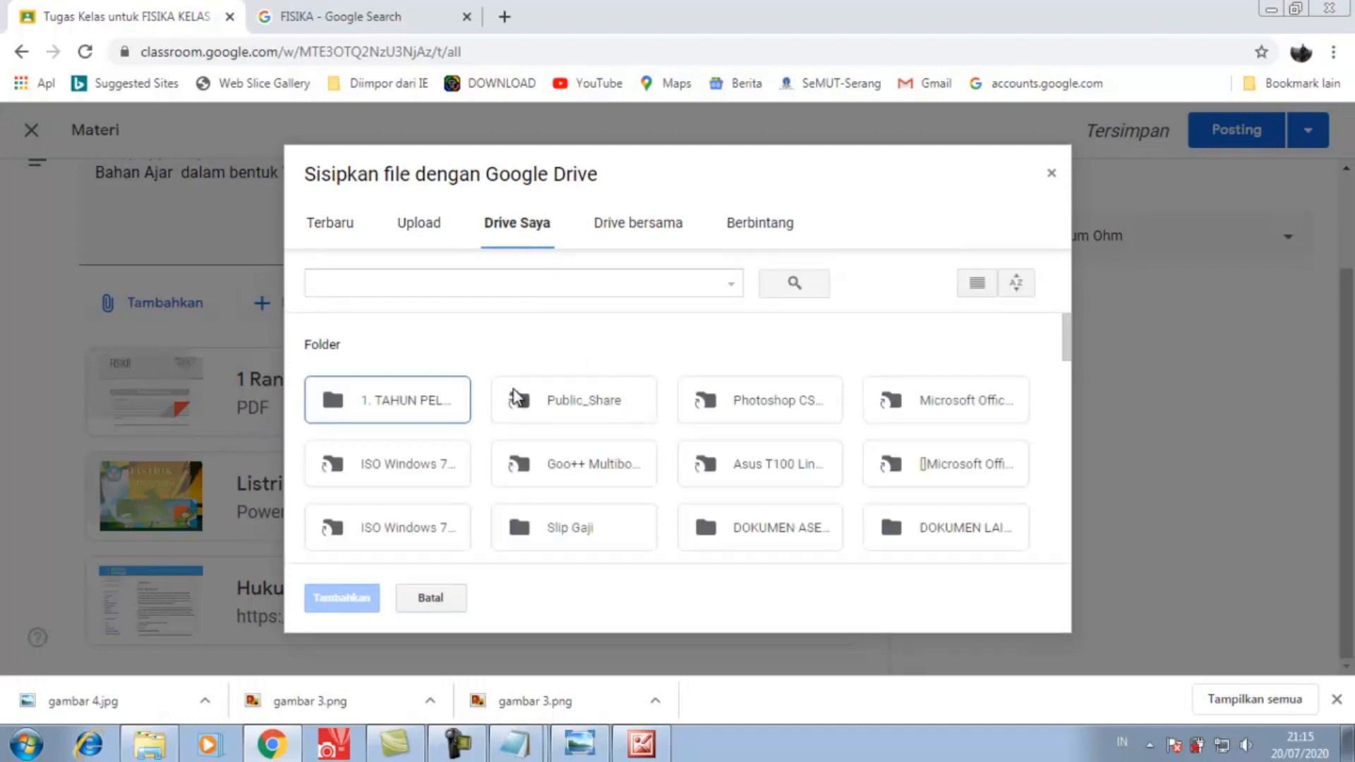
scroll(523, 362, "down", 3)
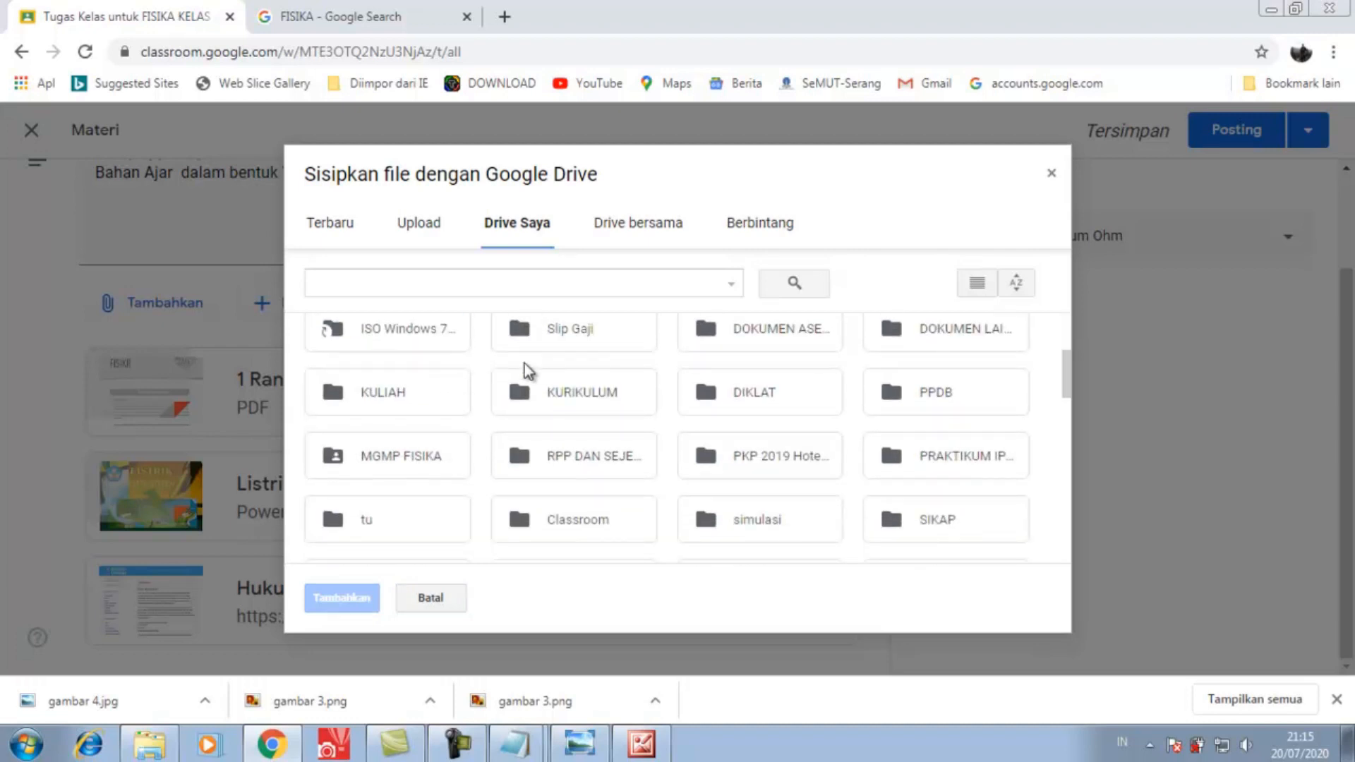
scroll(524, 363, "up", 2)
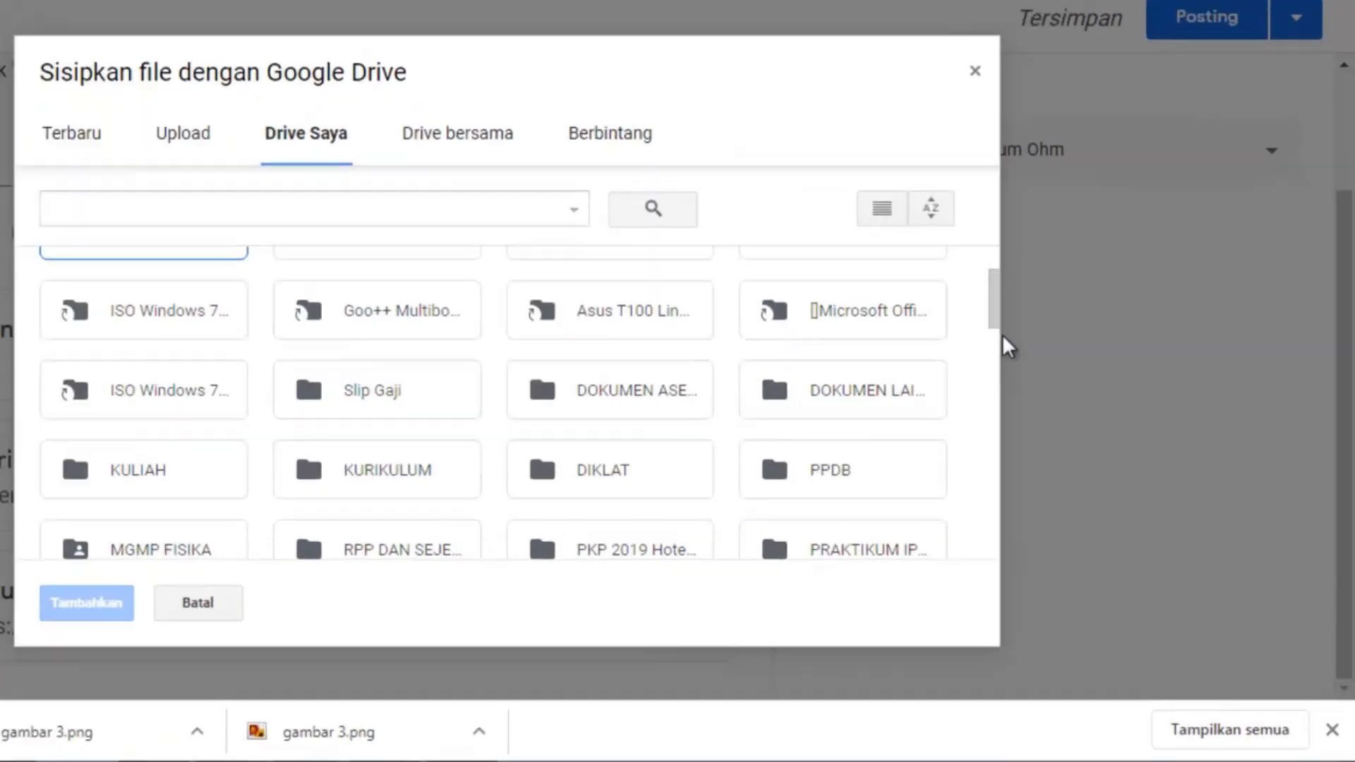
scroll(994, 327, "down", 2)
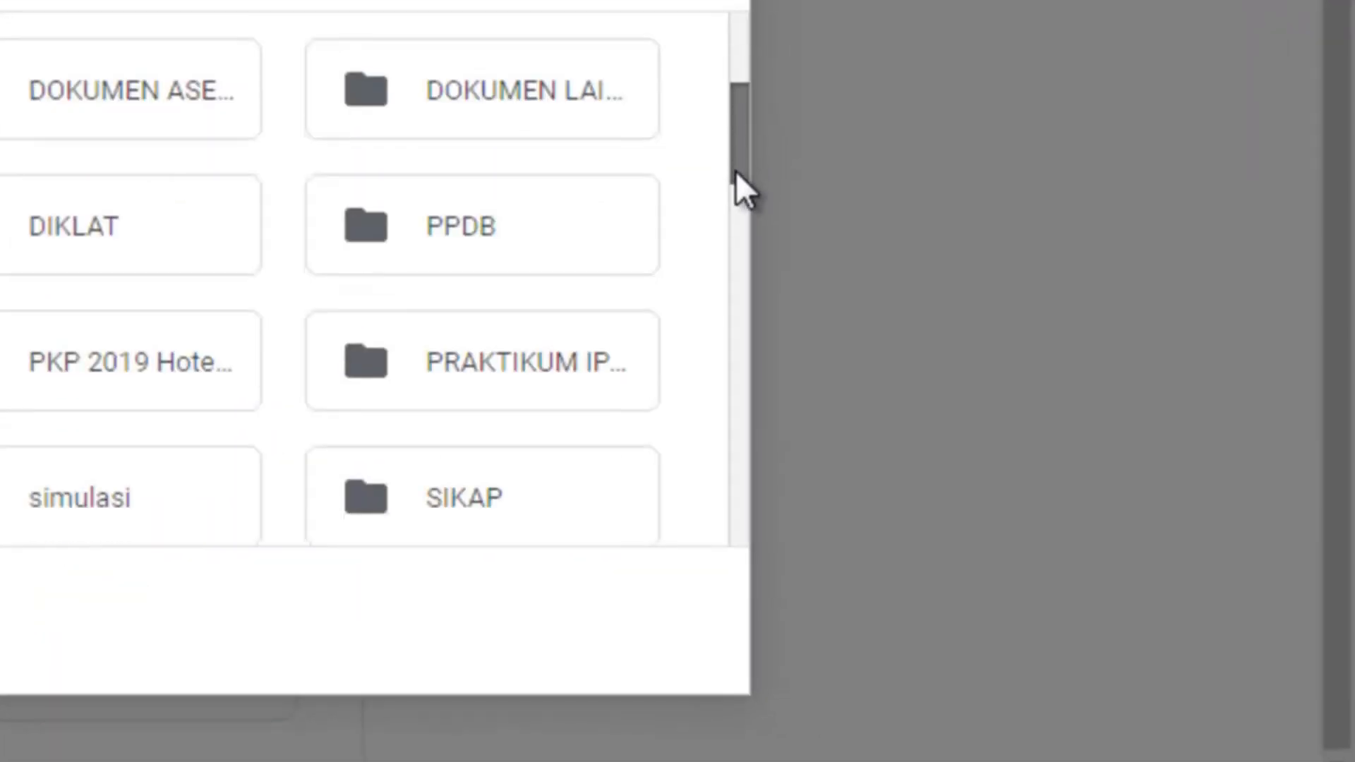
left_click_drag(735, 170, 733, 214)
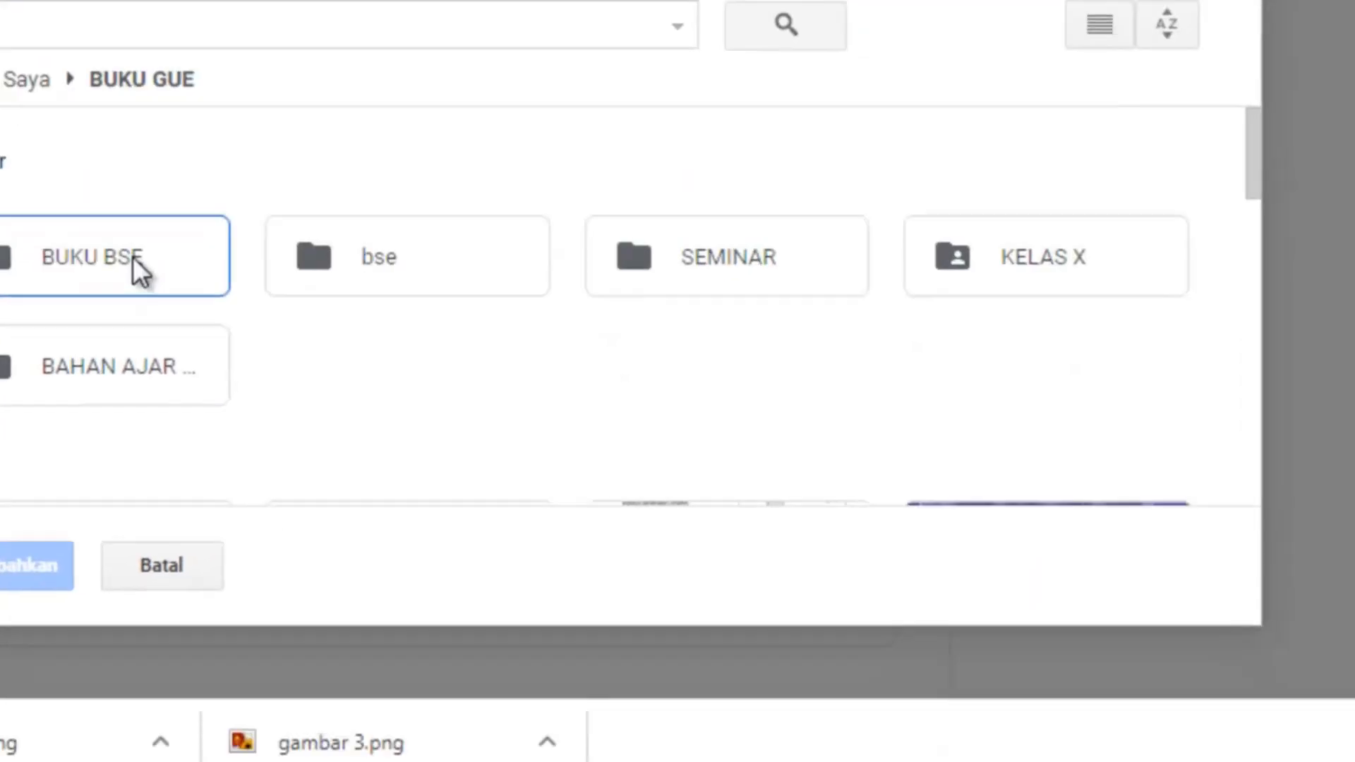
double_click(133, 258)
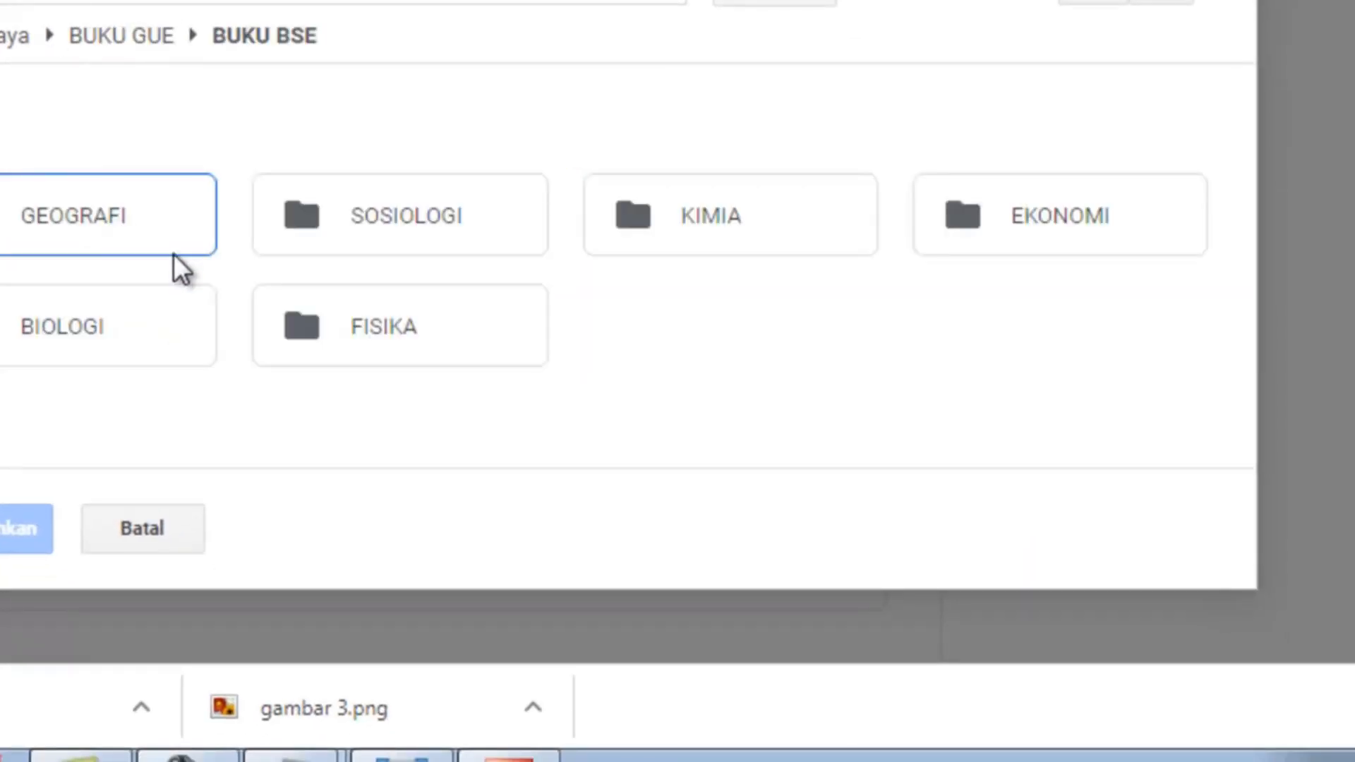
double_click(350, 340)
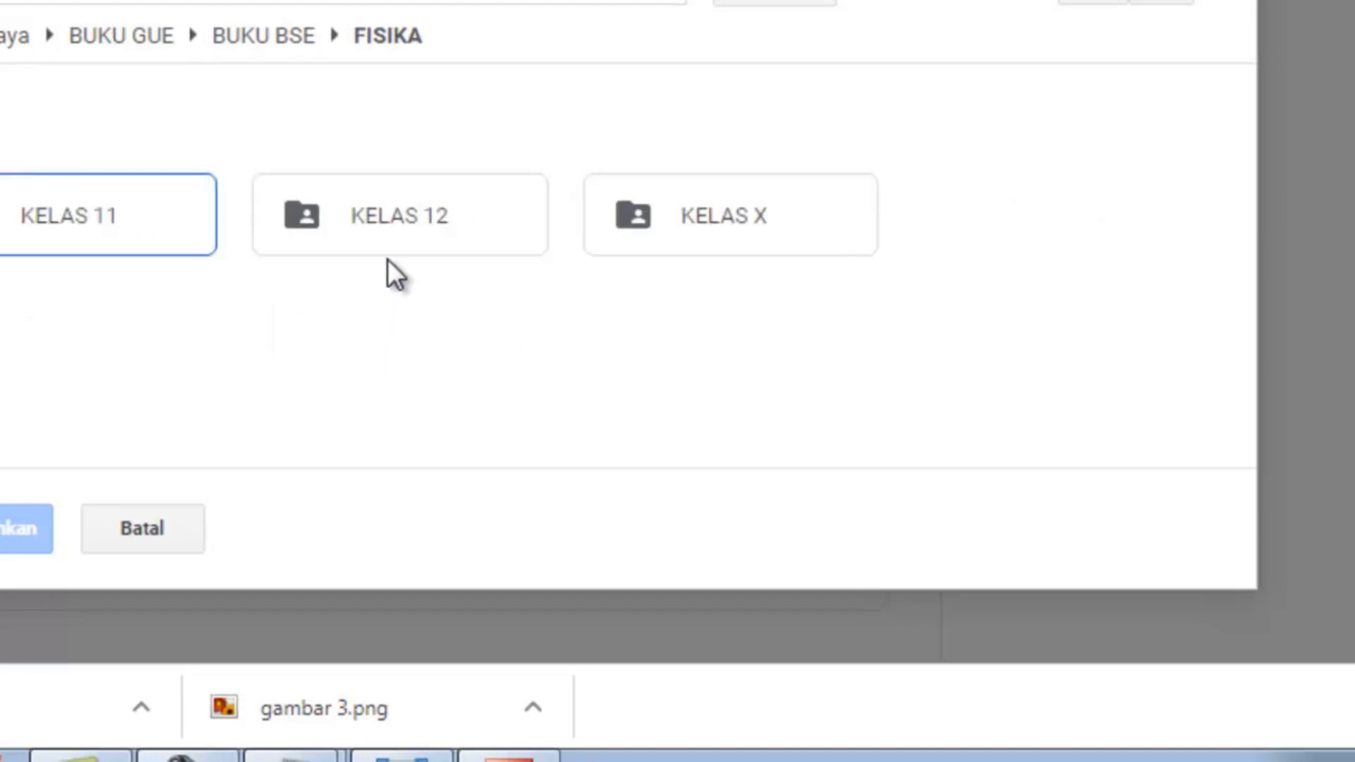
double_click(390, 230)
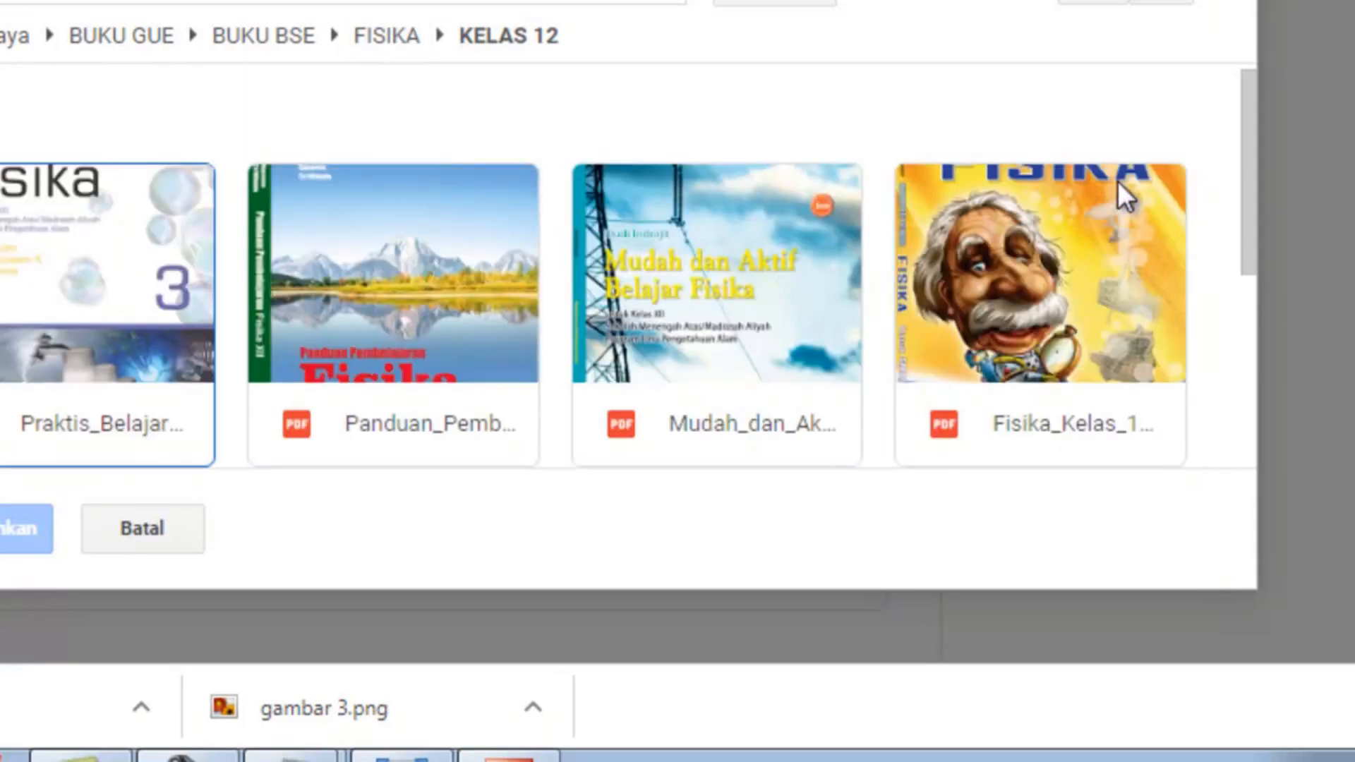
- Attach the purple-covered Fisika_3_Kelas_12 PDF book from the KELAS 12 folder to the material
left_click_drag(1249, 226, 1241, 405)
scroll(1205, 323, "down", 1)
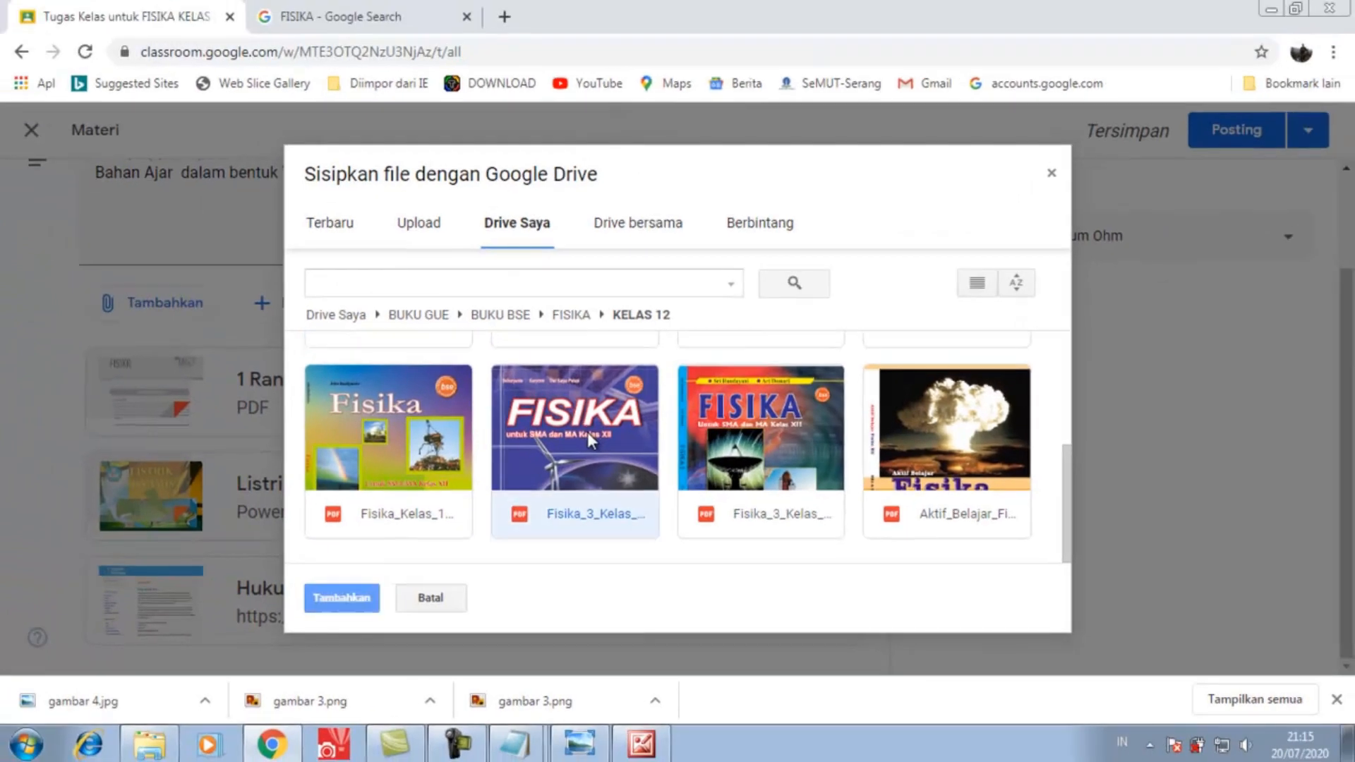
left_click(370, 279)
left_click(328, 600)
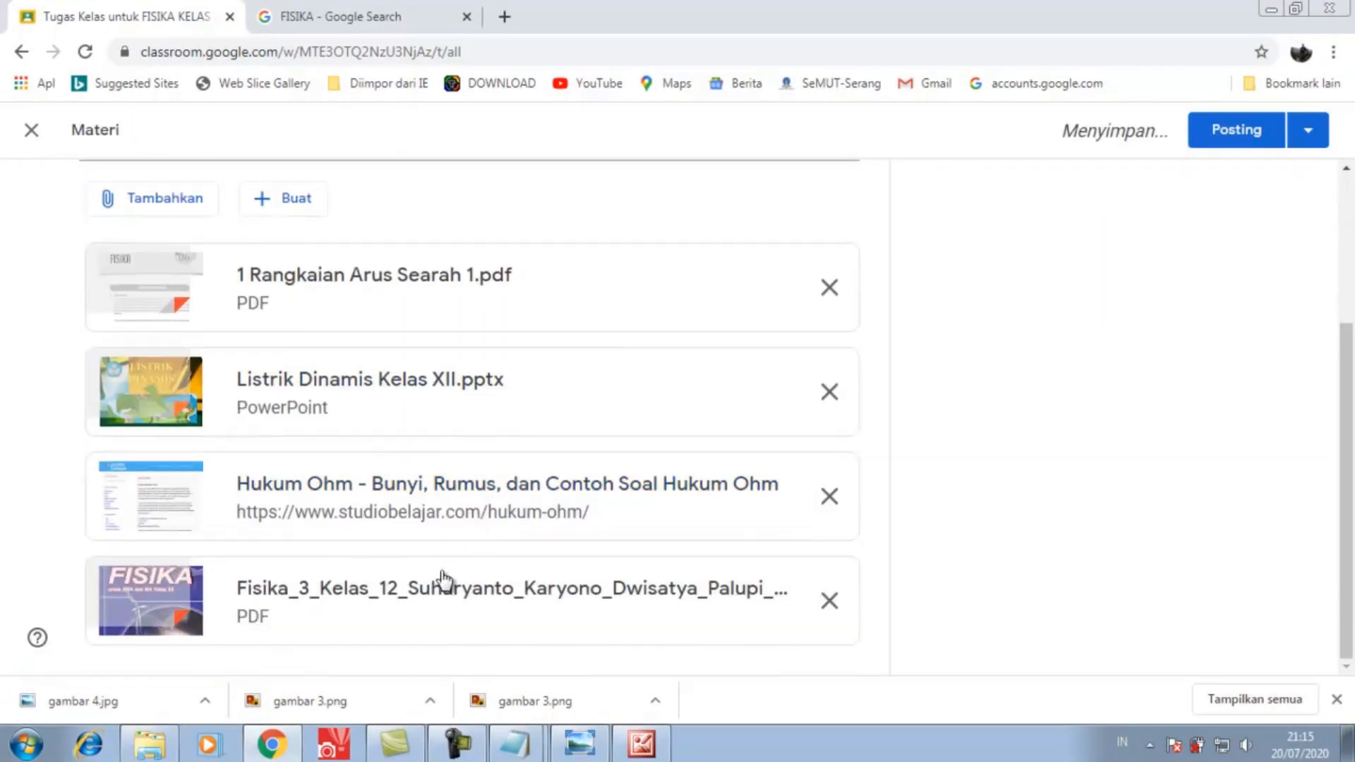
scroll(559, 626, "up", 3)
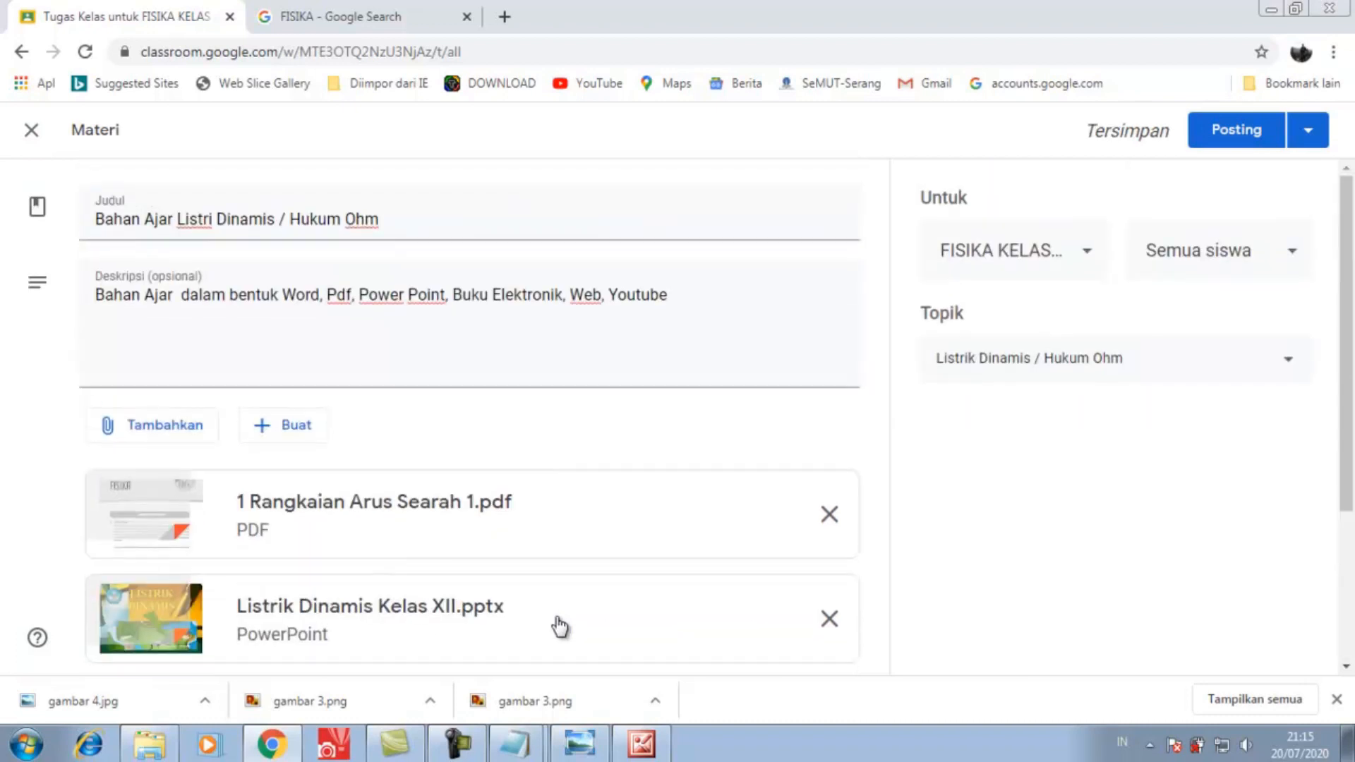
scroll(560, 626, "down", 3)
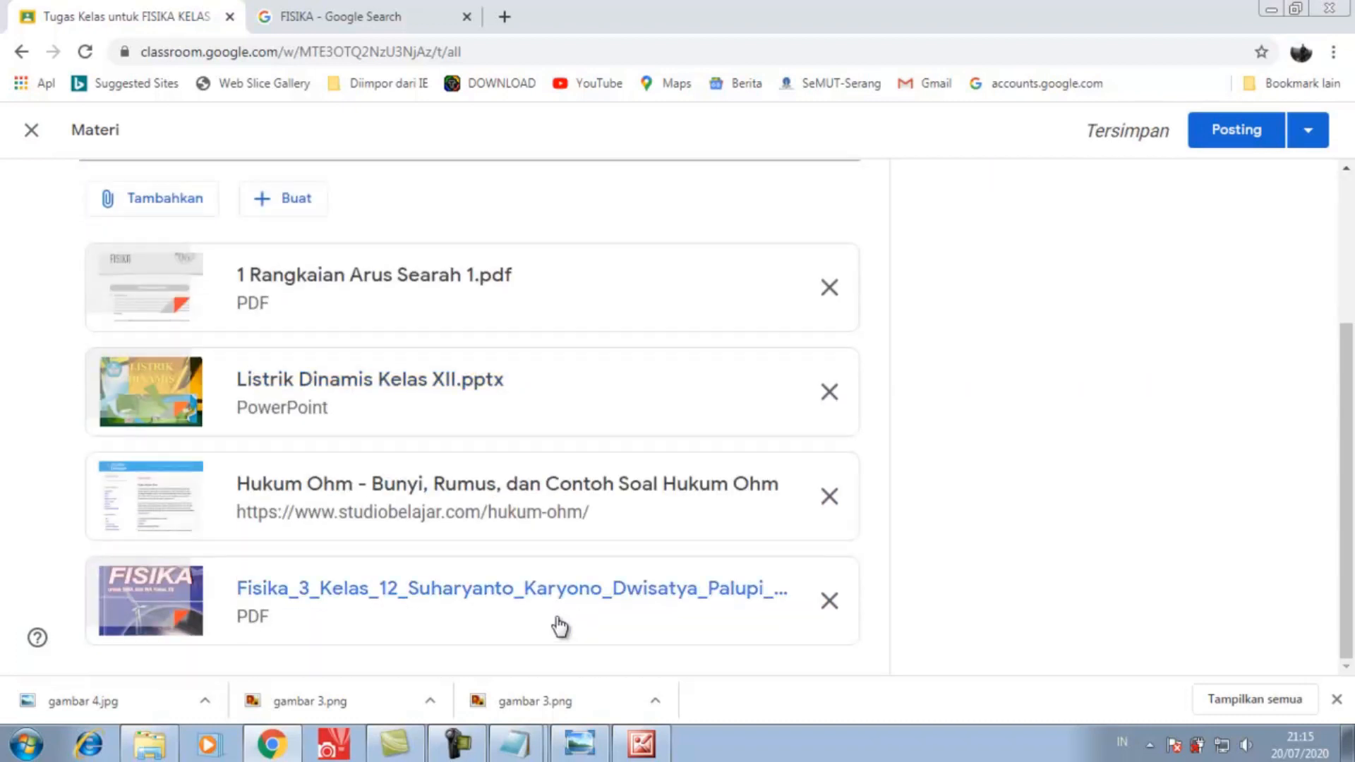
left_click(148, 203)
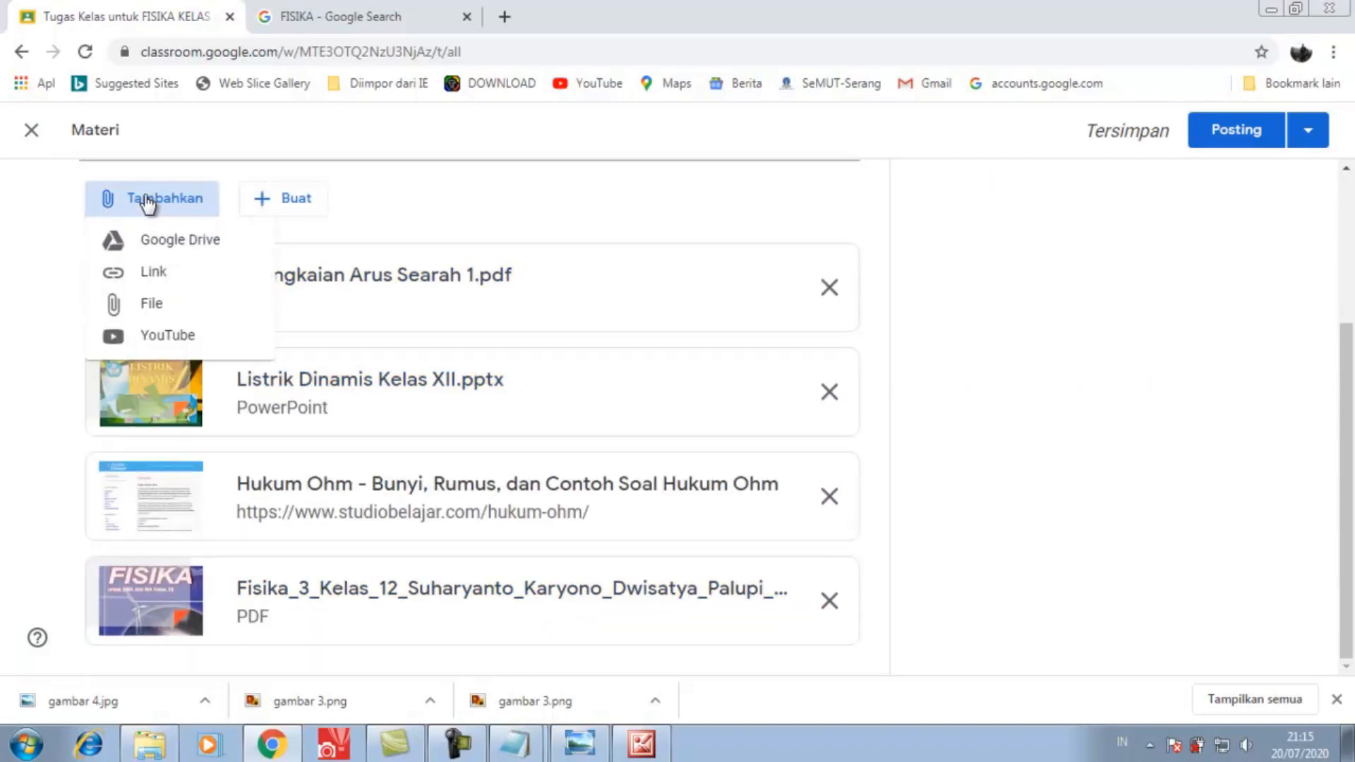
left_click(178, 335)
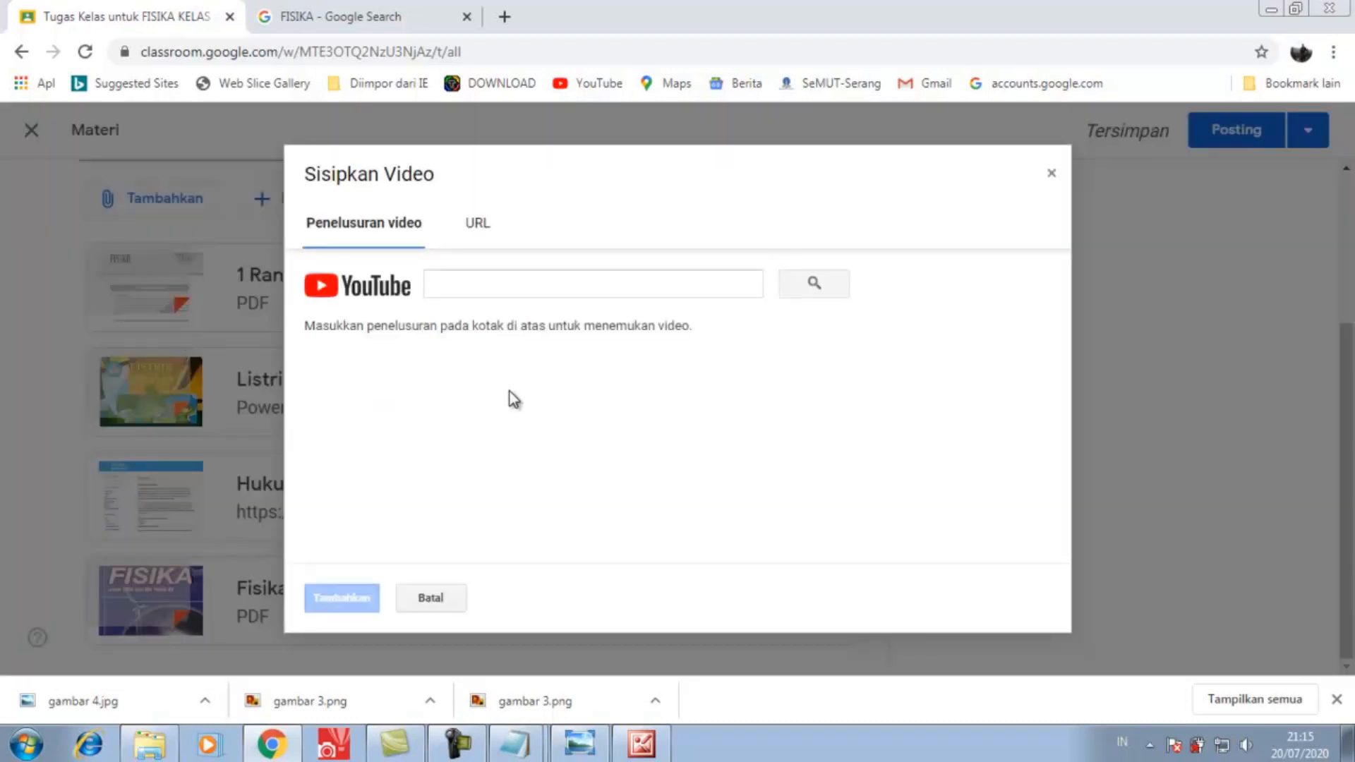
left_click(526, 742)
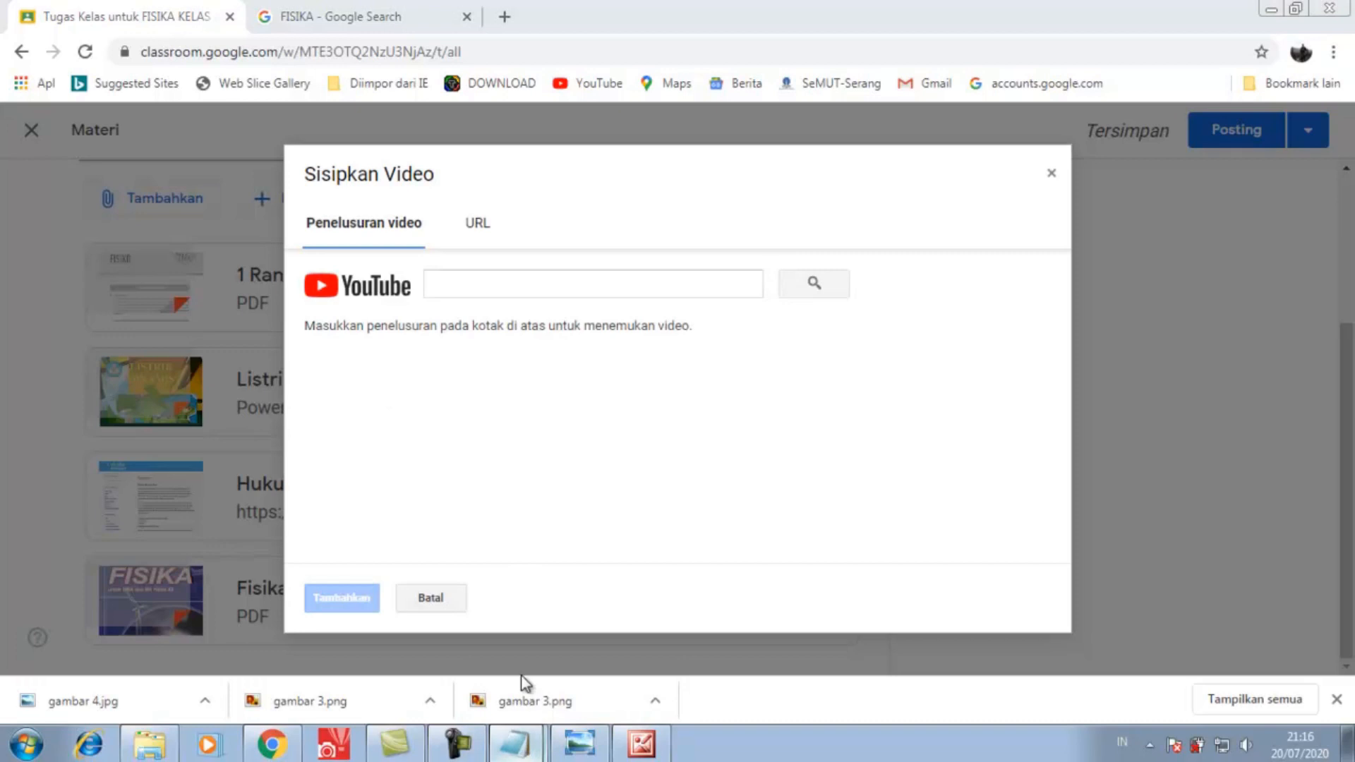
left_click_drag(515, 311, 141, 322)
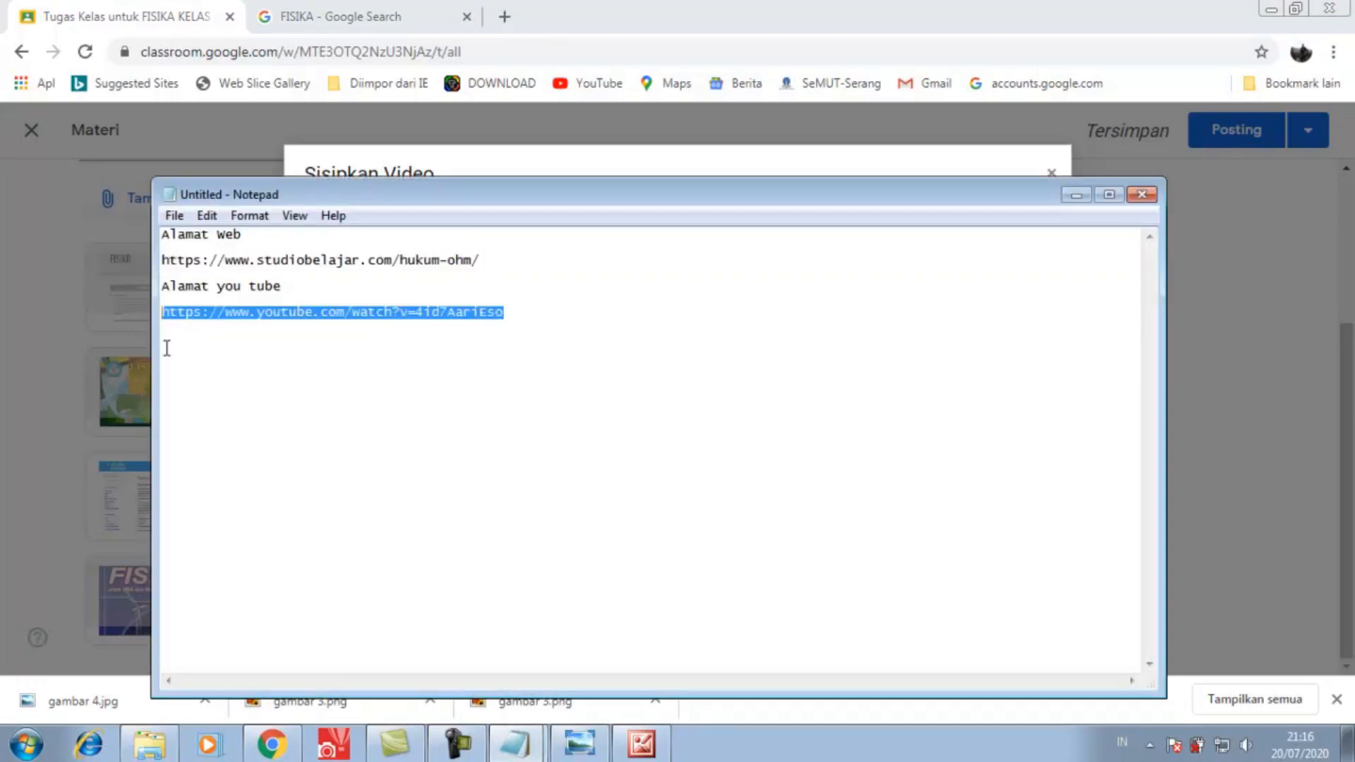
right_click(191, 312)
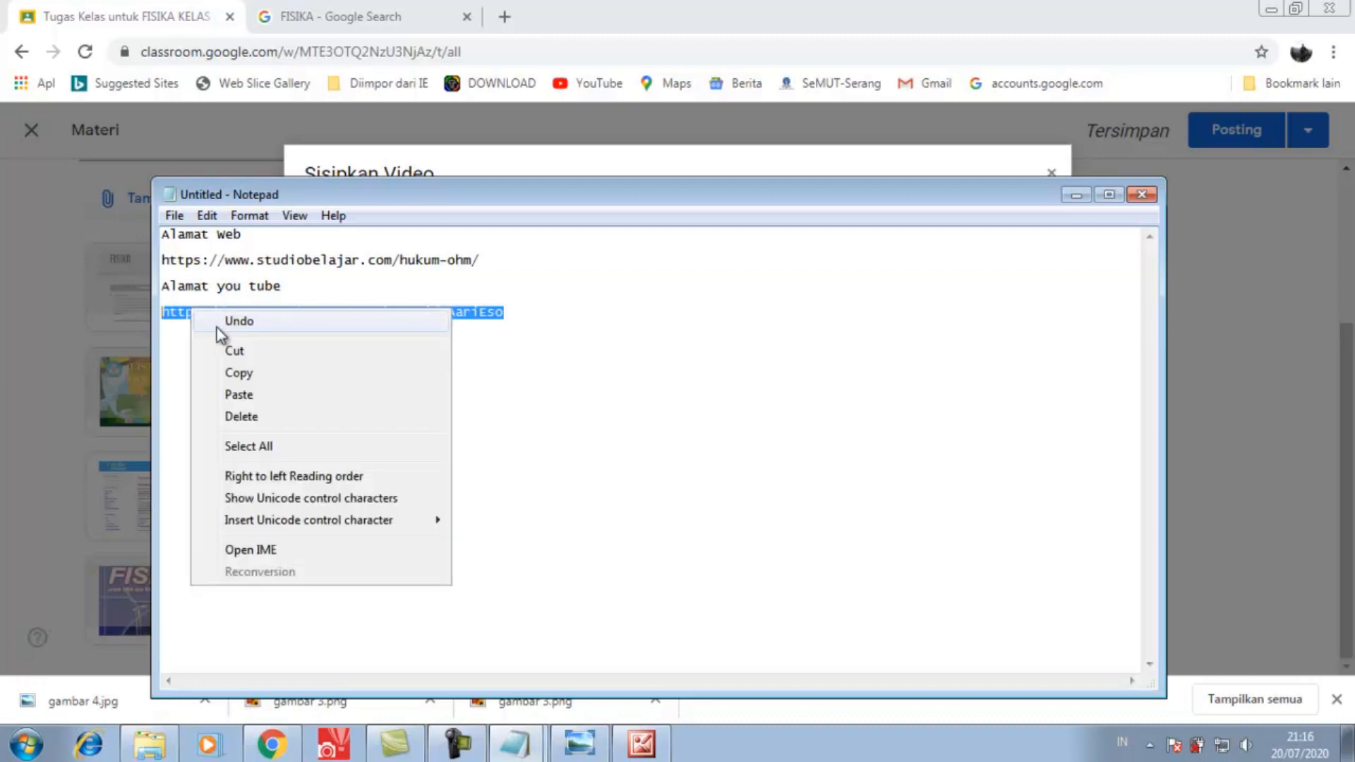
left_click(254, 372)
- Return to Classroom and attach the video to the material by its copied YouTube URL
left_click(49, 413)
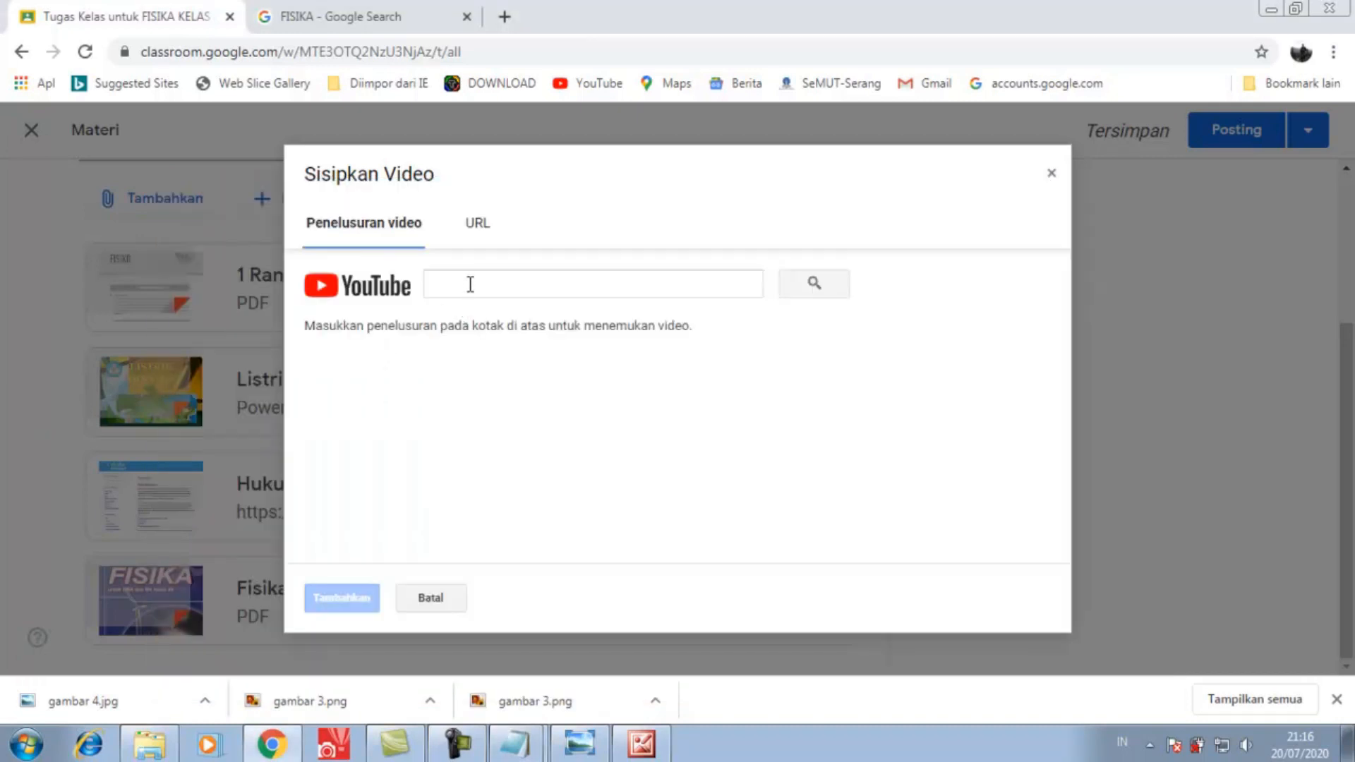
left_click(486, 228)
left_click(477, 230)
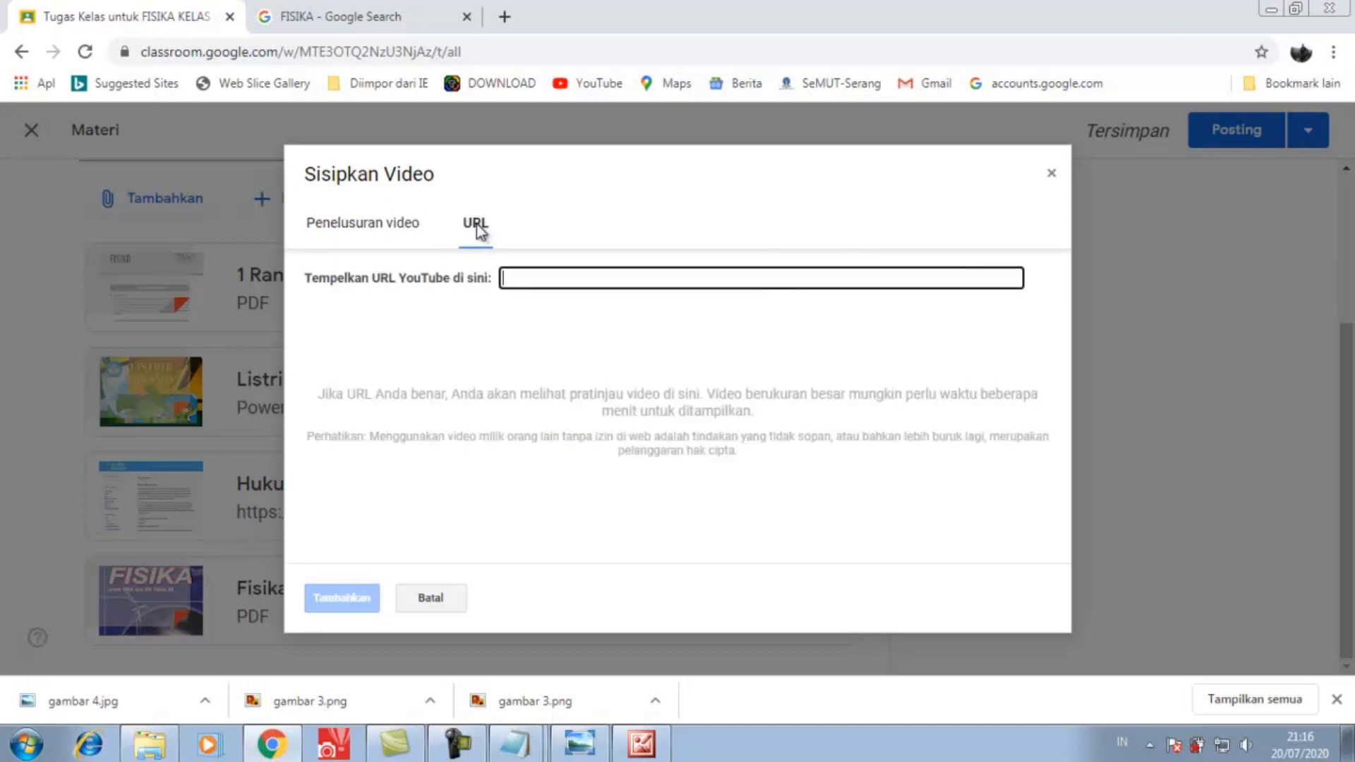
right_click(531, 286)
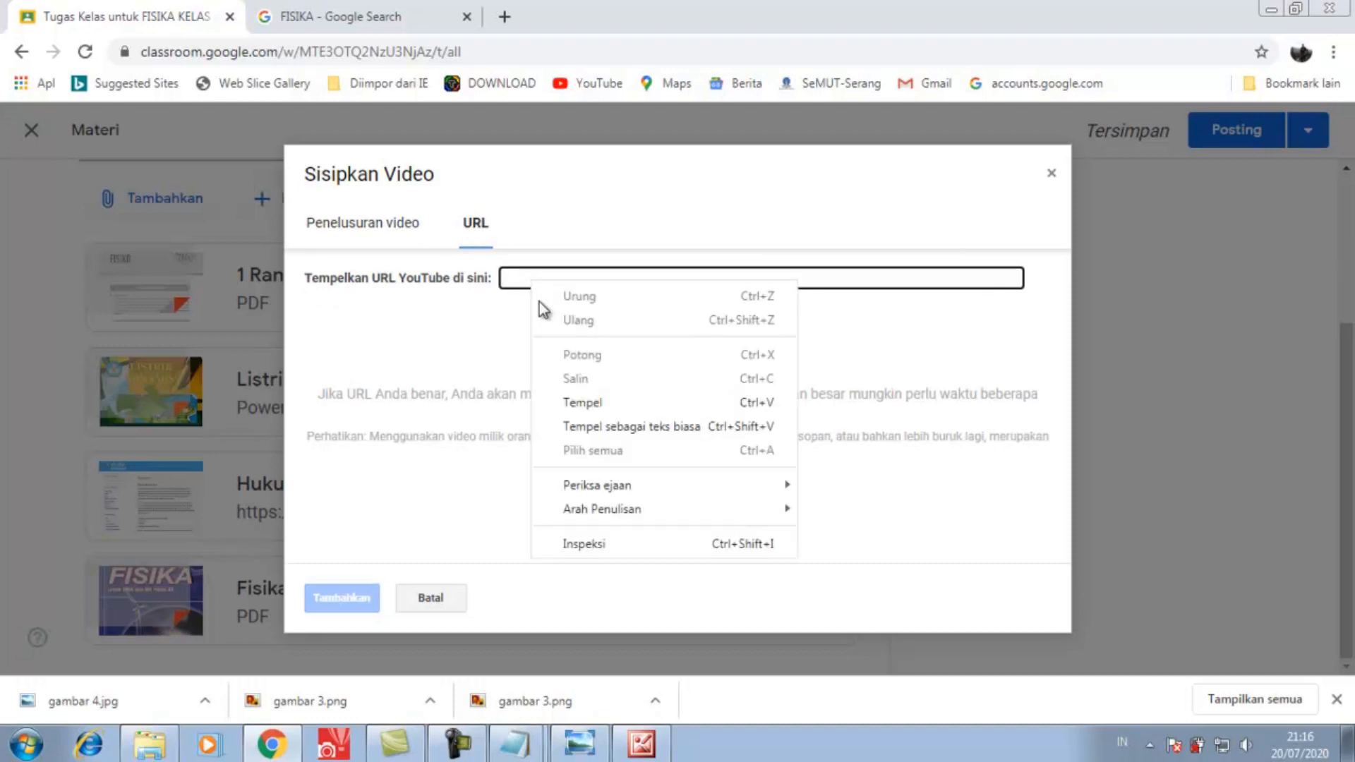
left_click(608, 408)
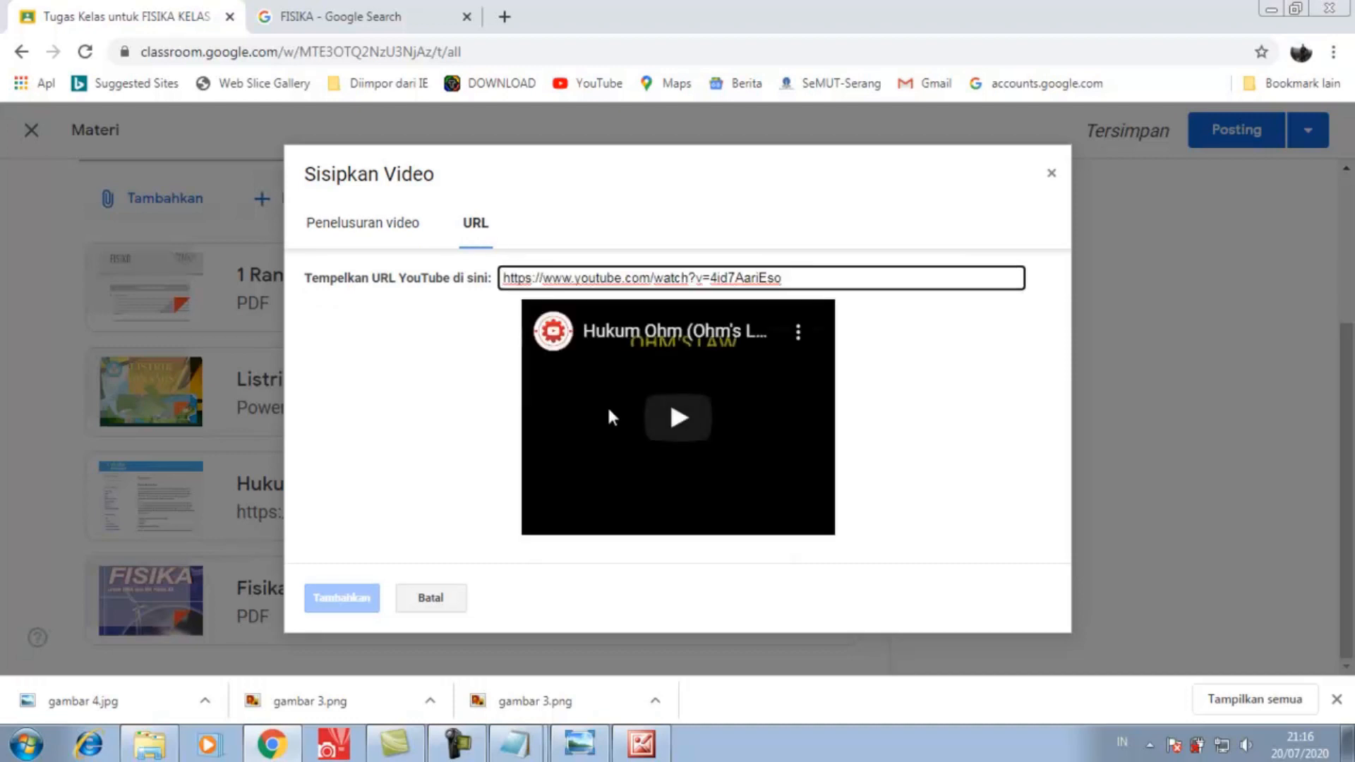
left_click(340, 599)
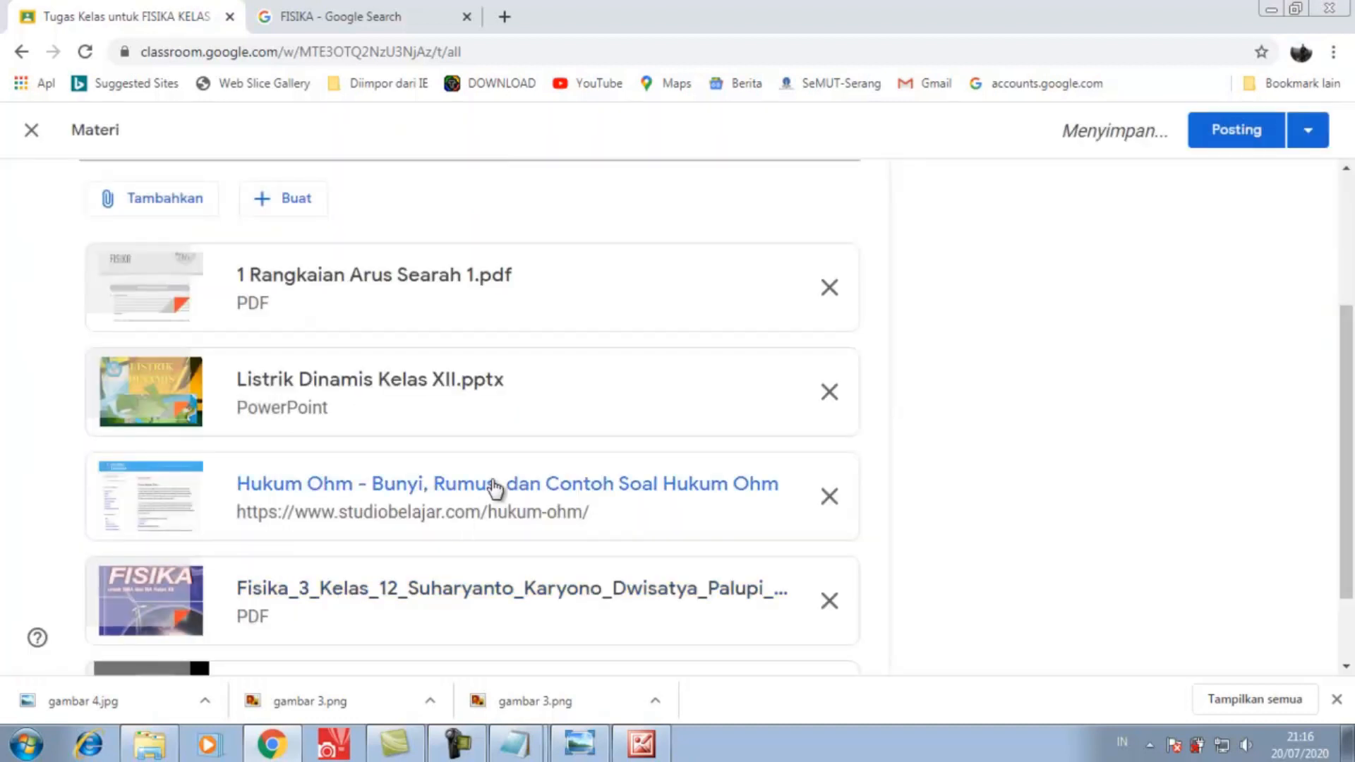
scroll(494, 487, "down", 2)
scroll(493, 487, "up", 4)
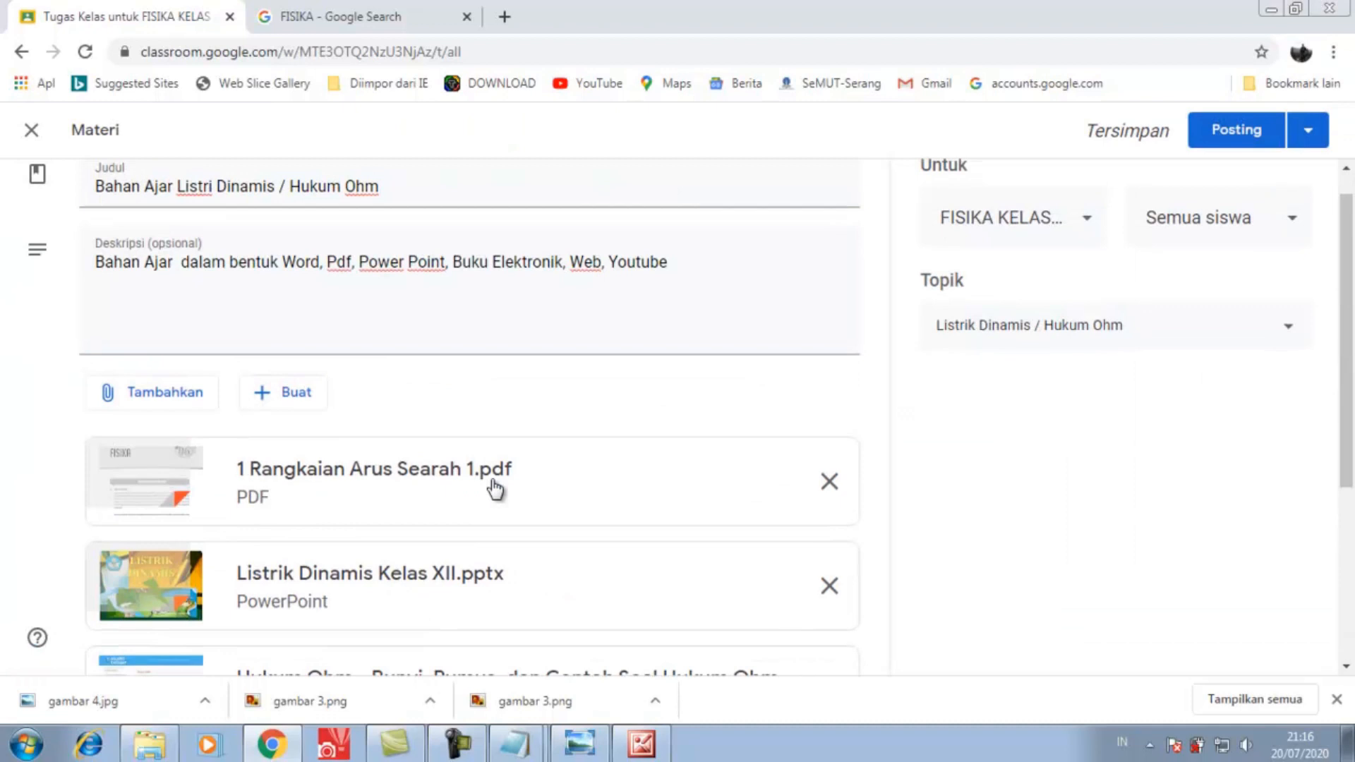
left_click(177, 395)
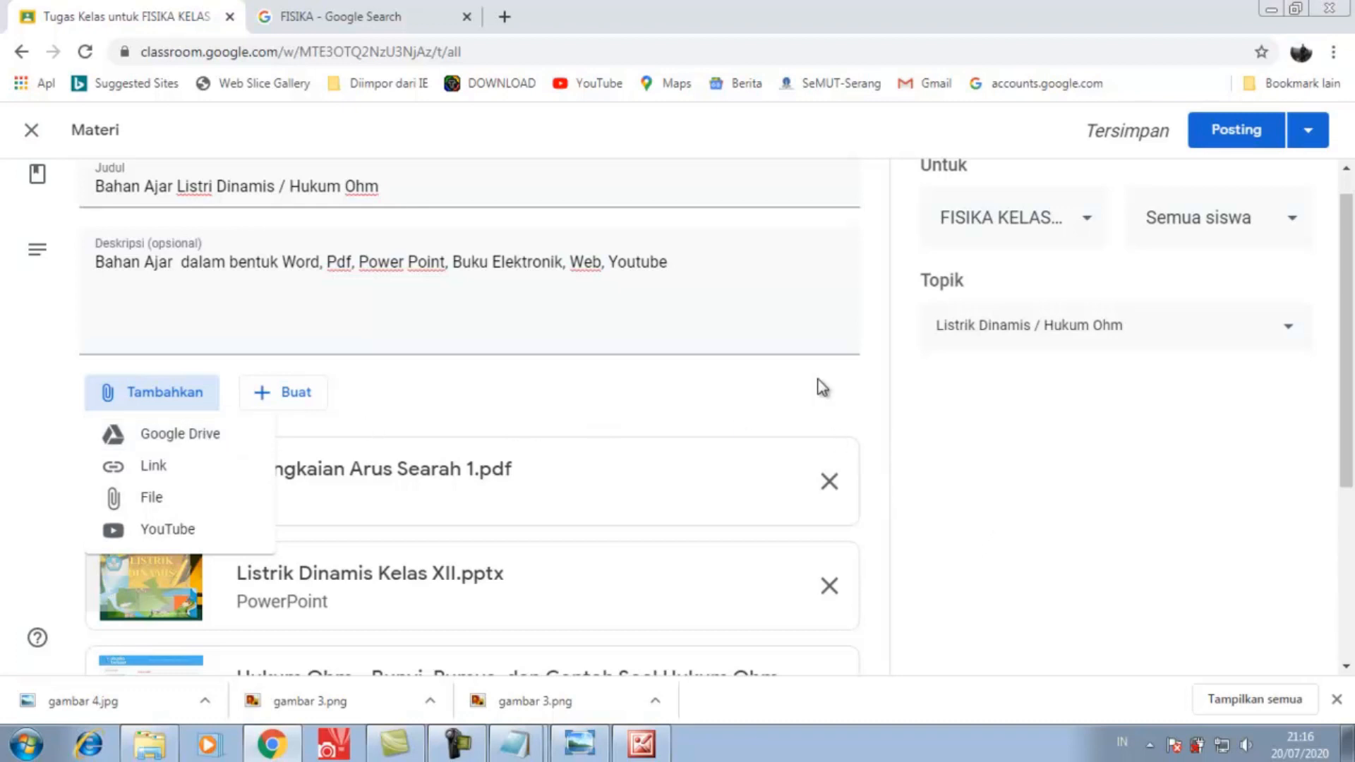
scroll(608, 460, "down", 4)
scroll(609, 459, "up", 5)
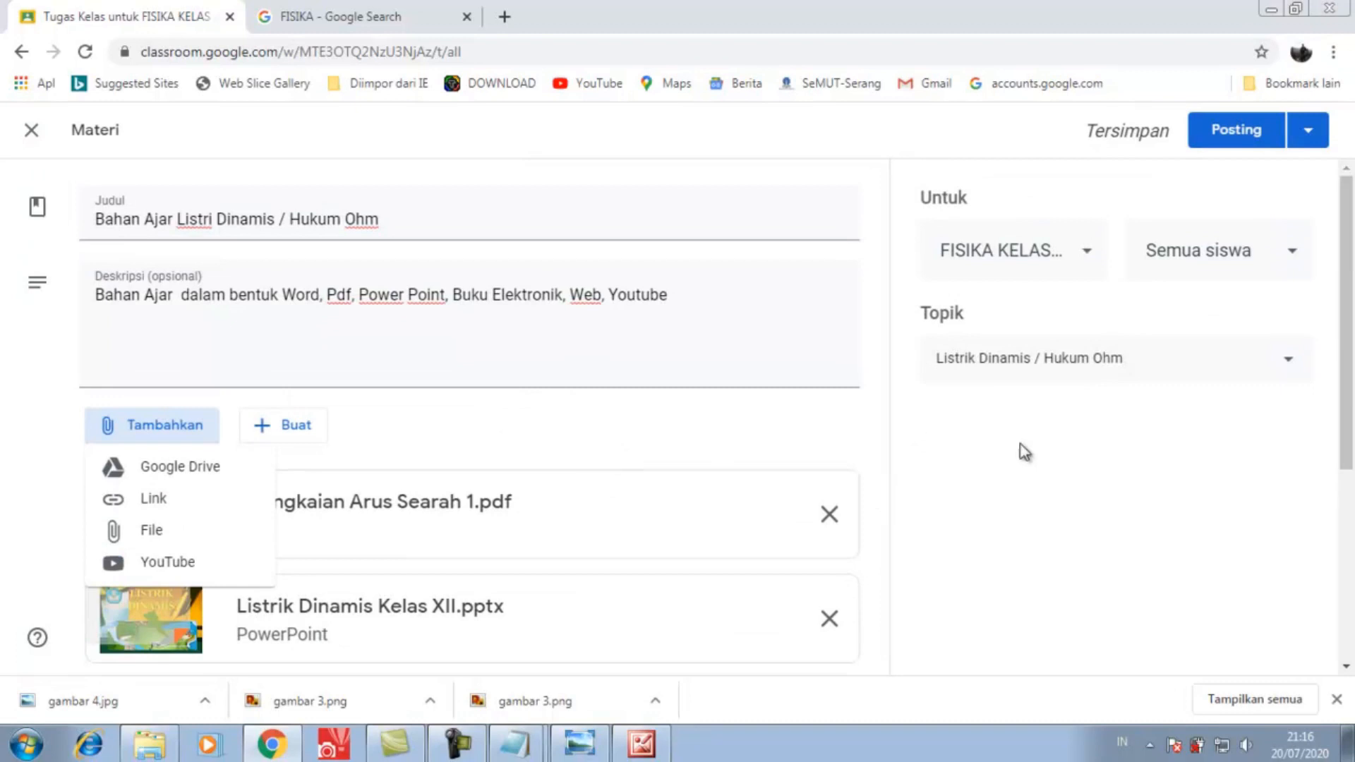
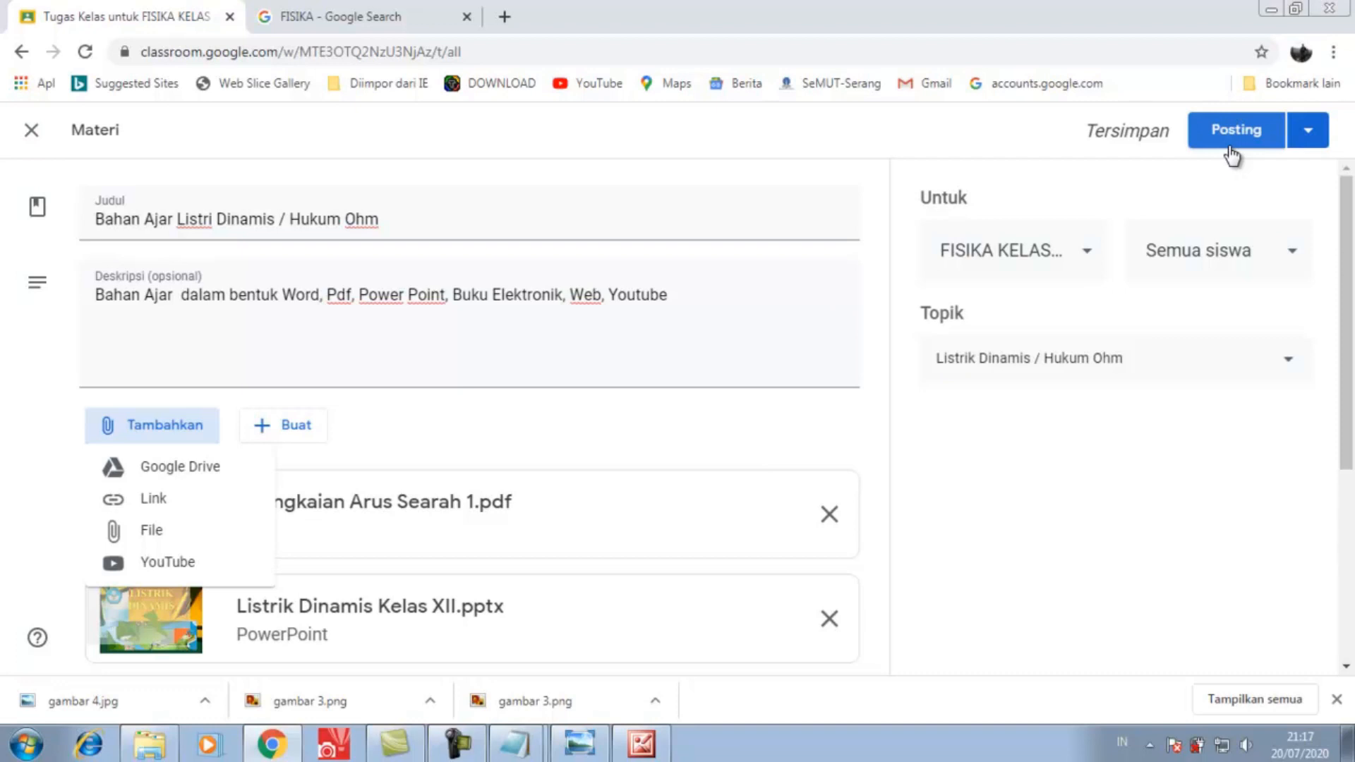
left_click(1311, 142)
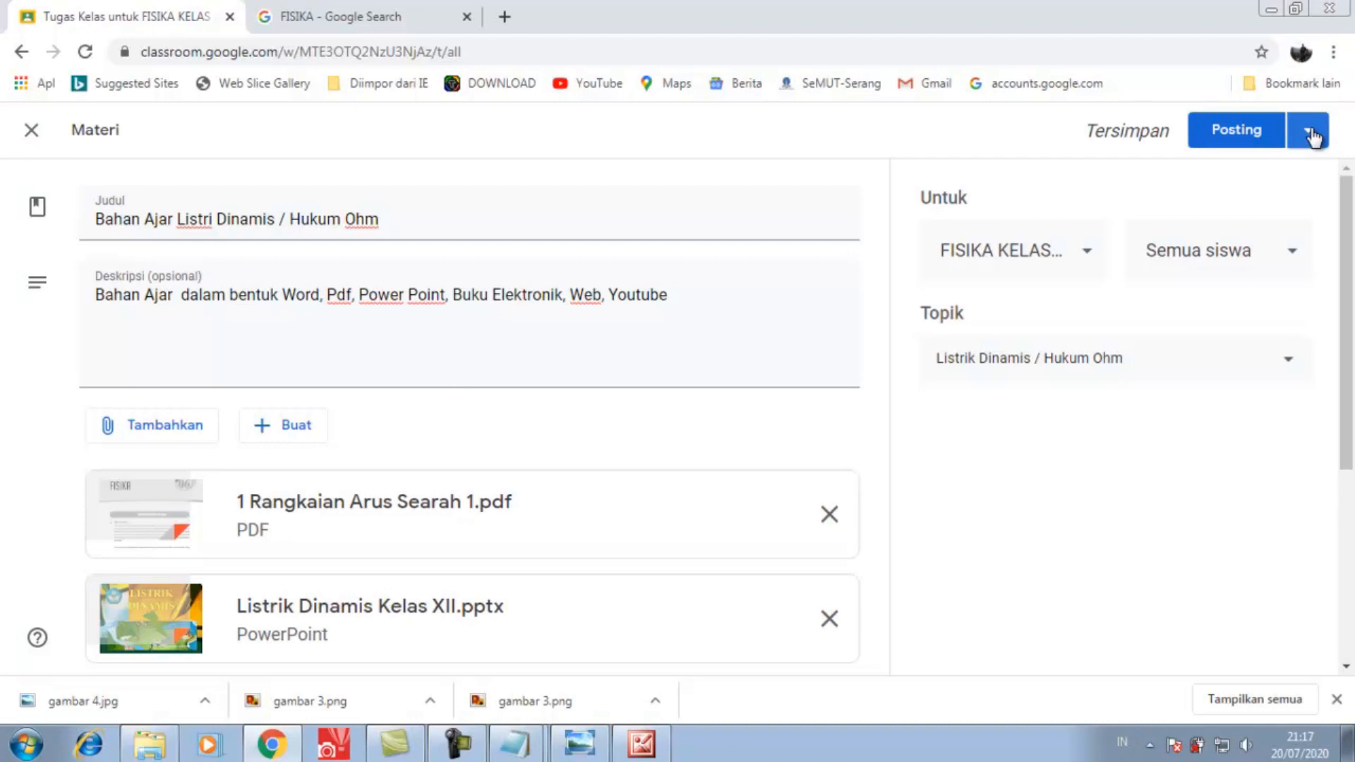
left_click(1313, 137)
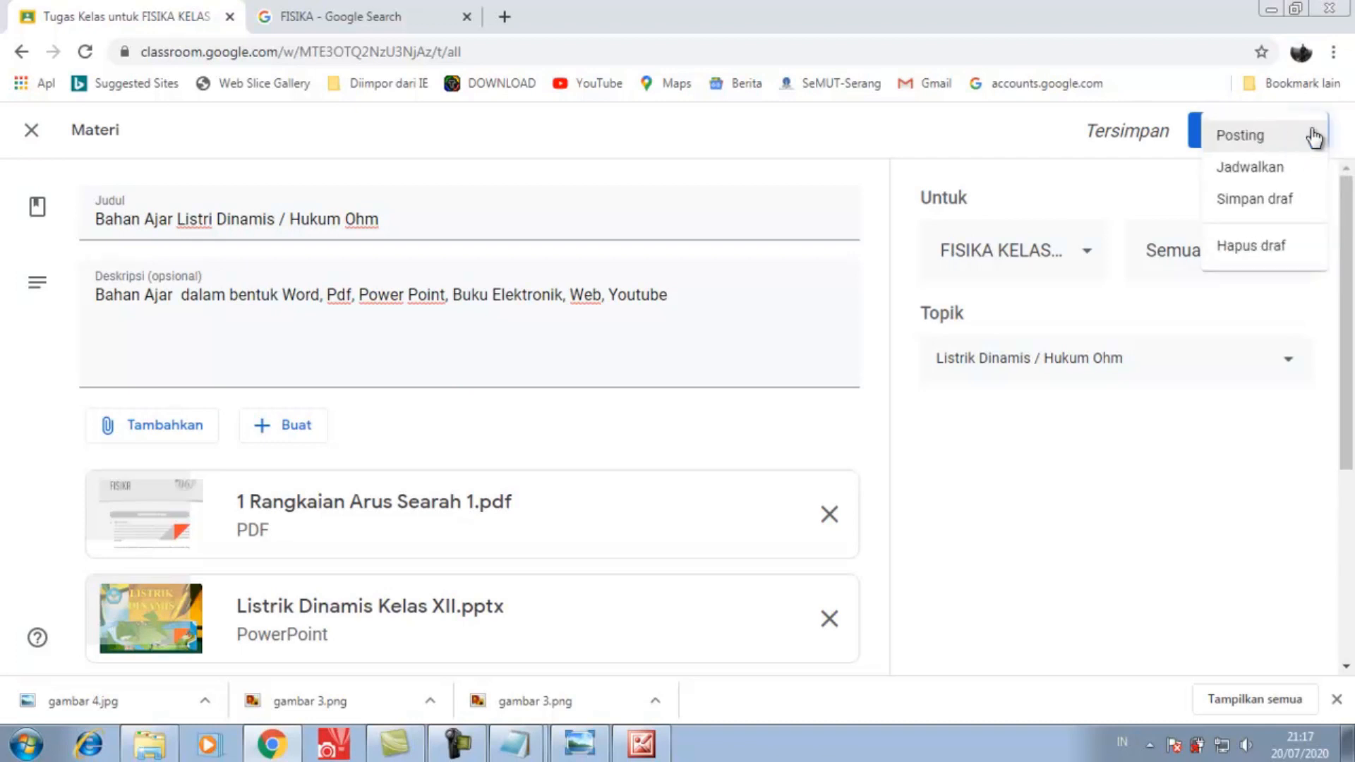
left_click(1280, 169)
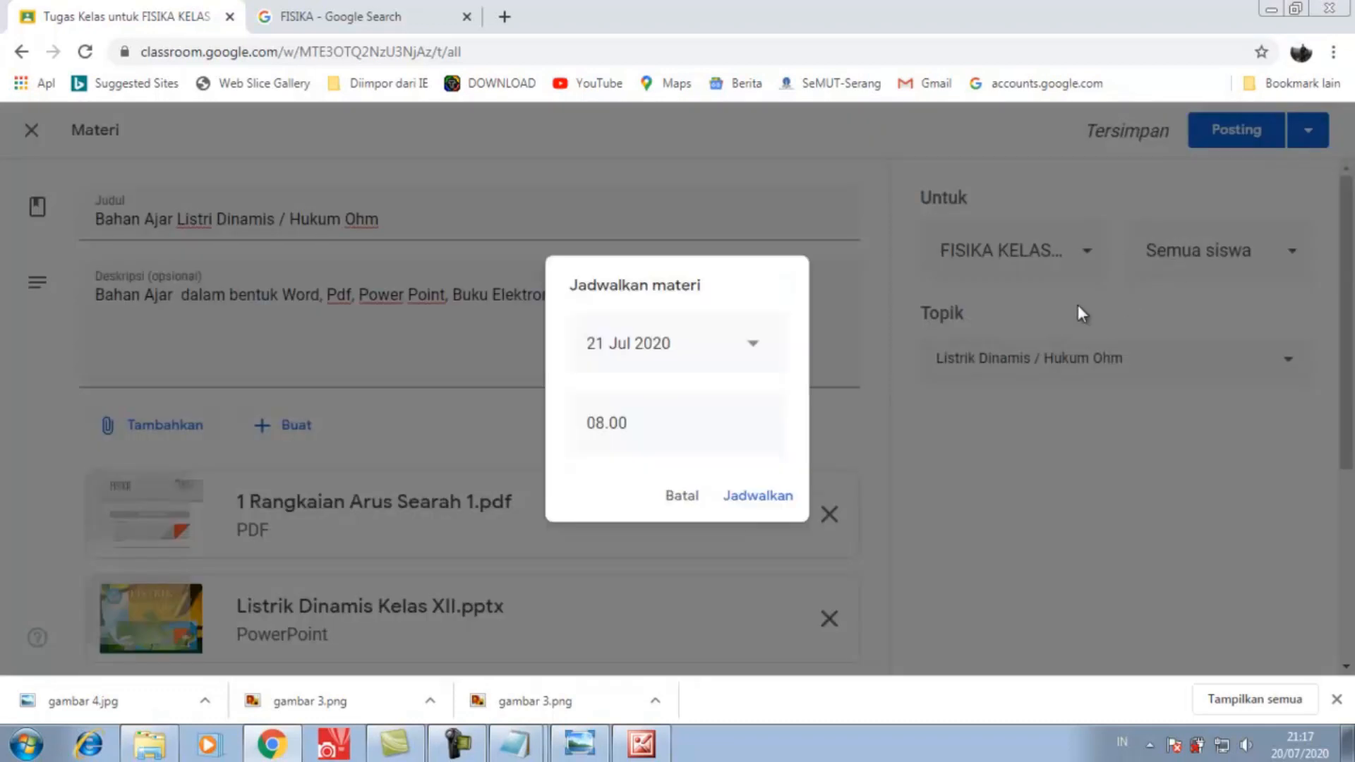
left_click(754, 344)
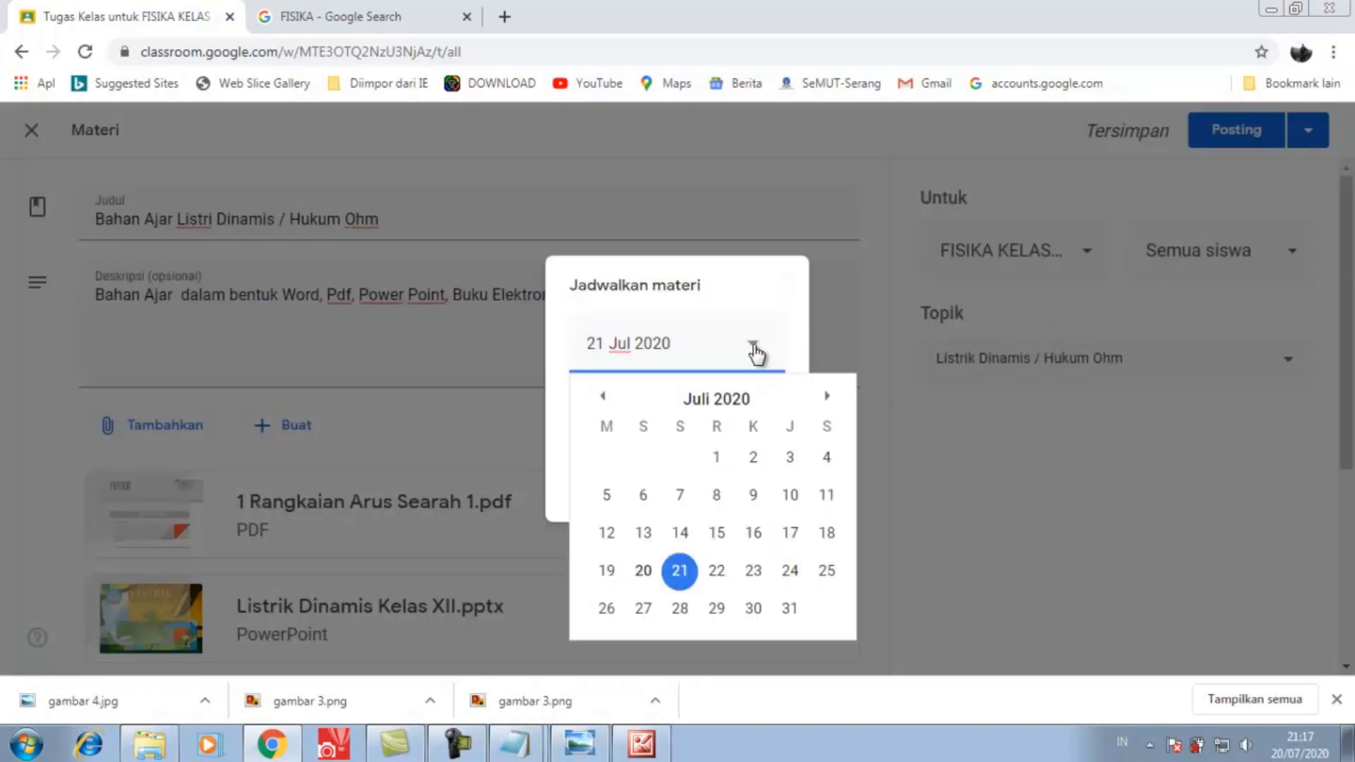
left_click(643, 612)
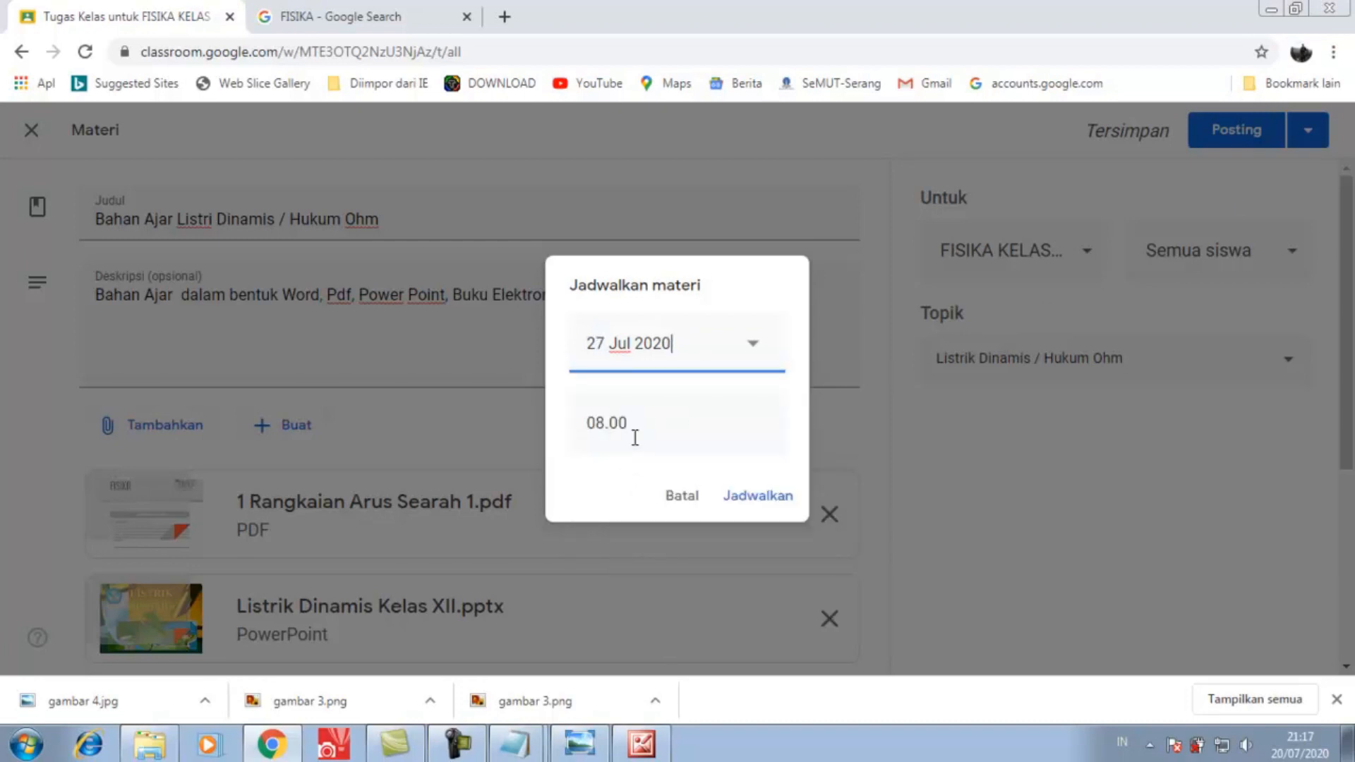
left_click(683, 497)
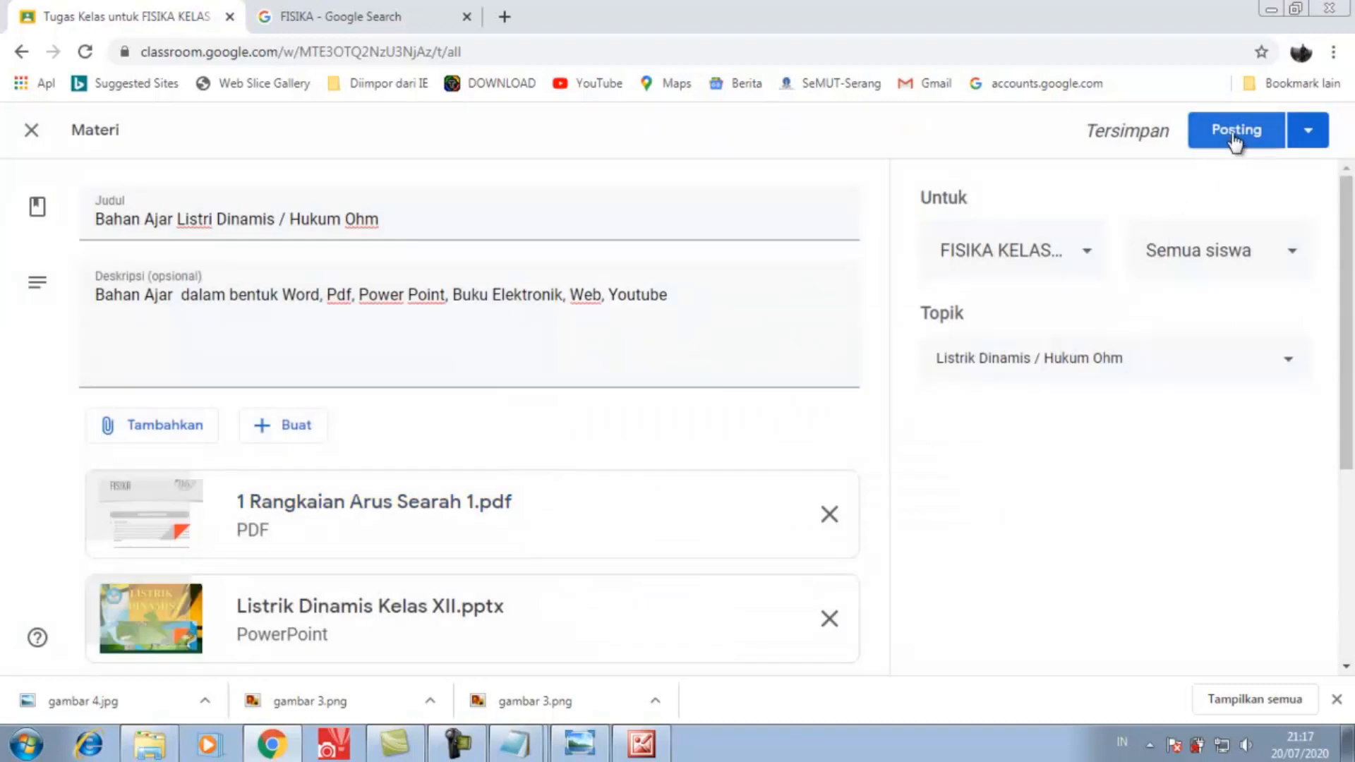
- Post the Hukum Ohm material to the class immediately and open its full page to review the attachments
left_click(1234, 136)
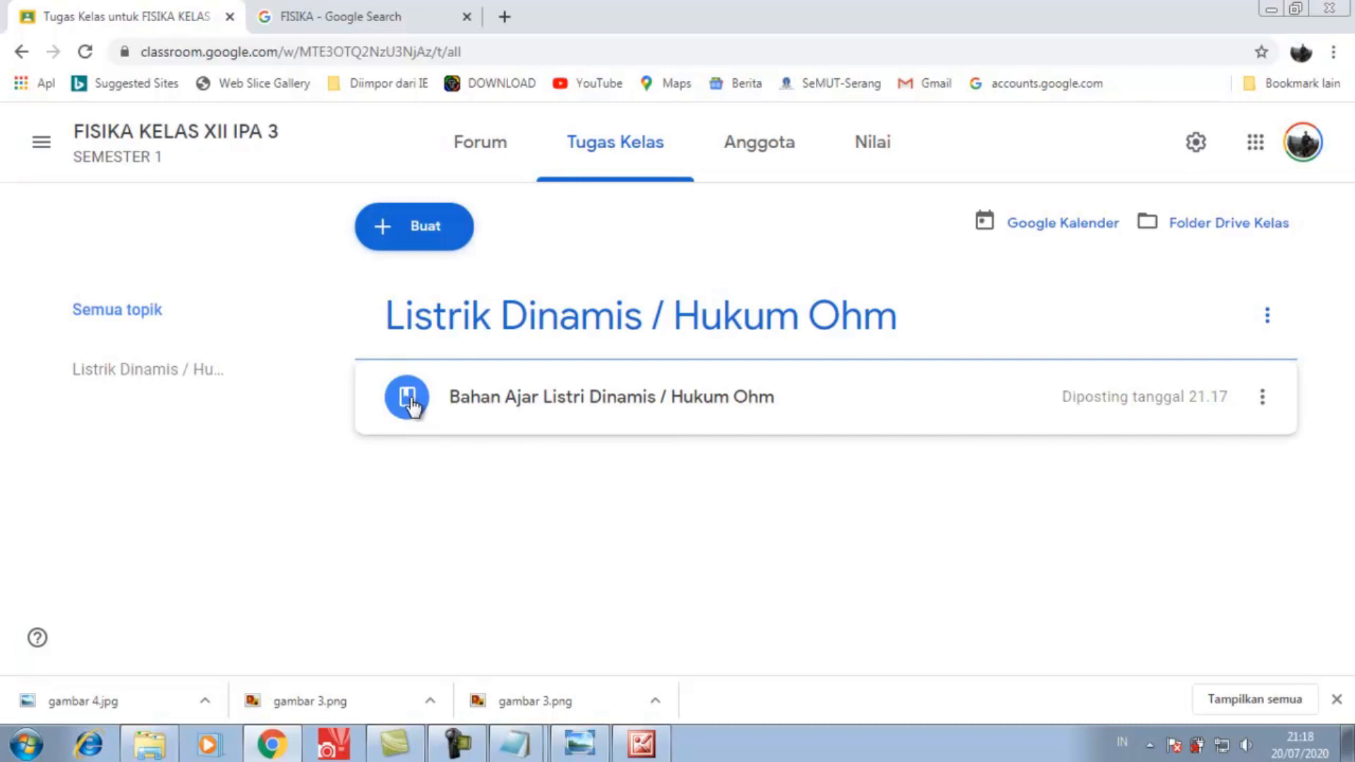
left_click(413, 407)
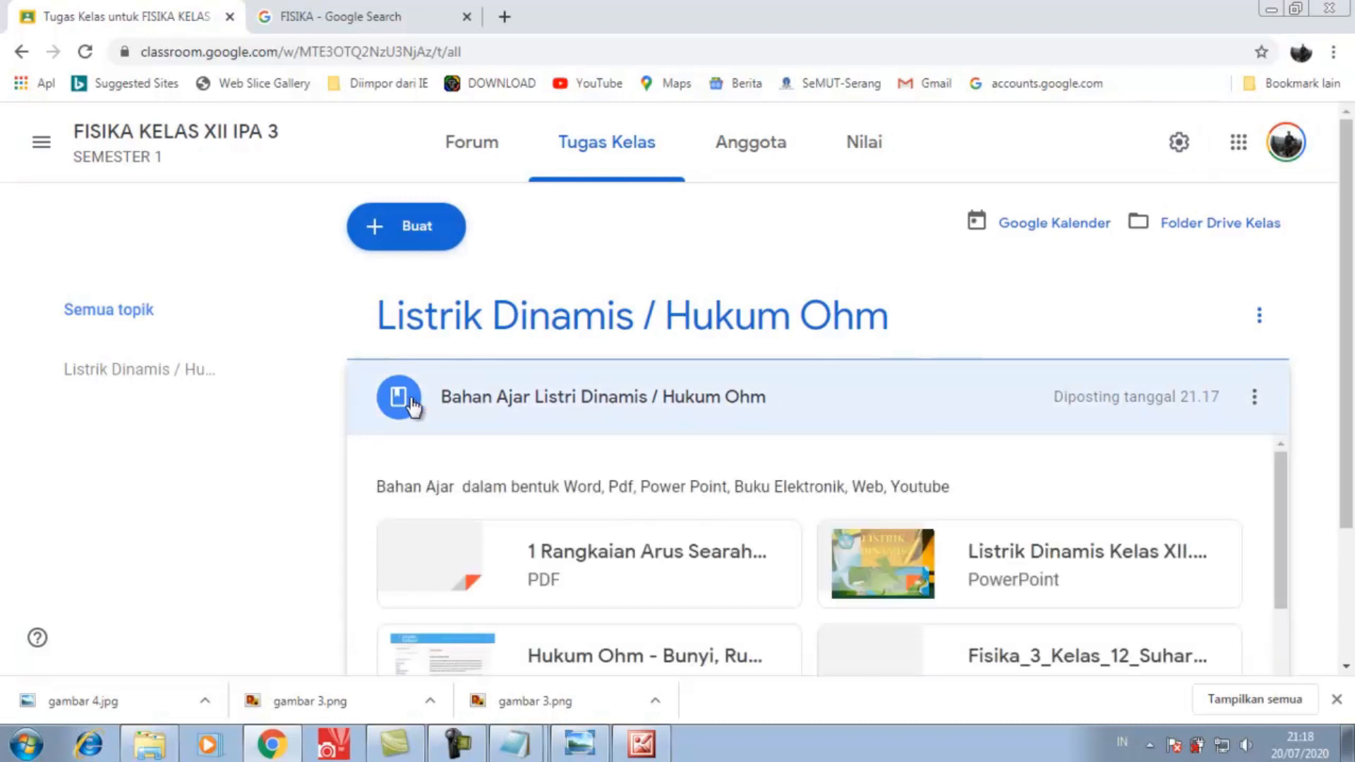
scroll(411, 397, "down", 2)
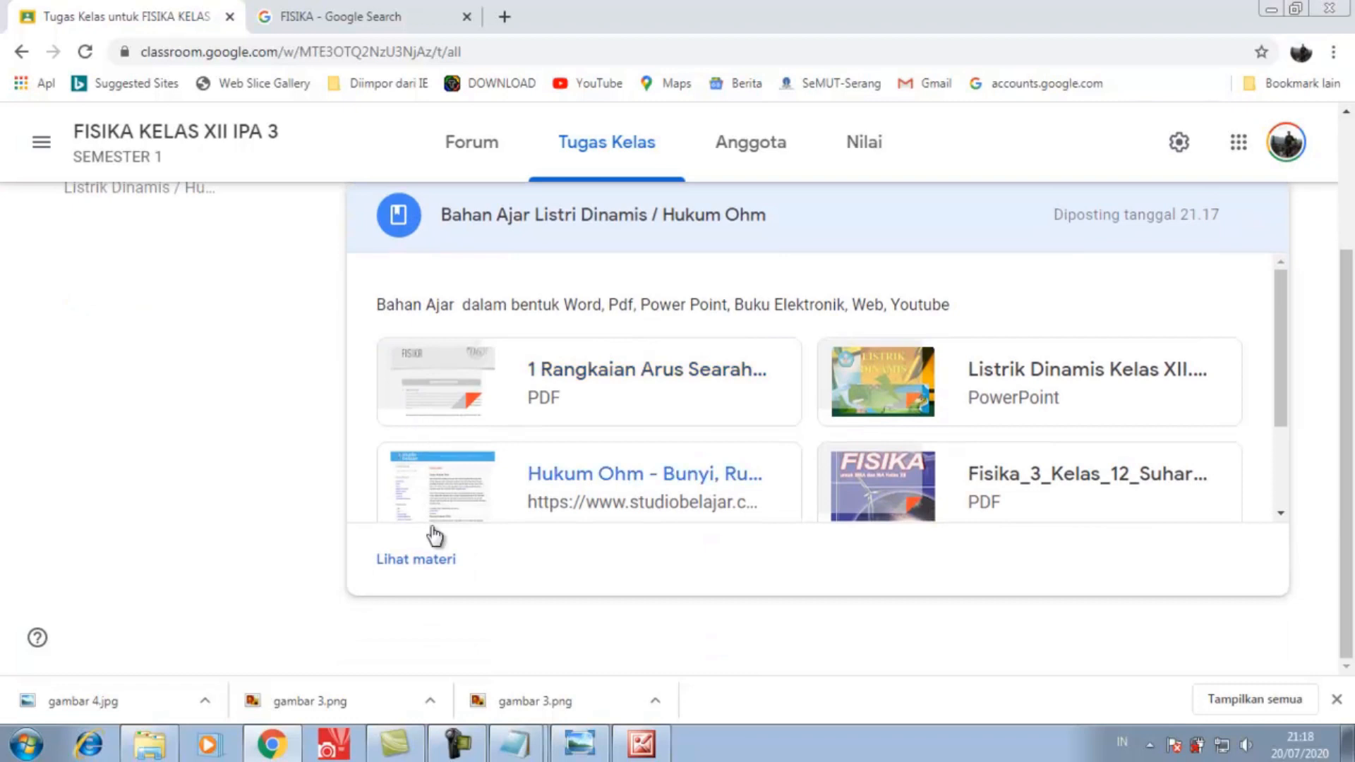
left_click(433, 564)
scroll(565, 553, "down", 2)
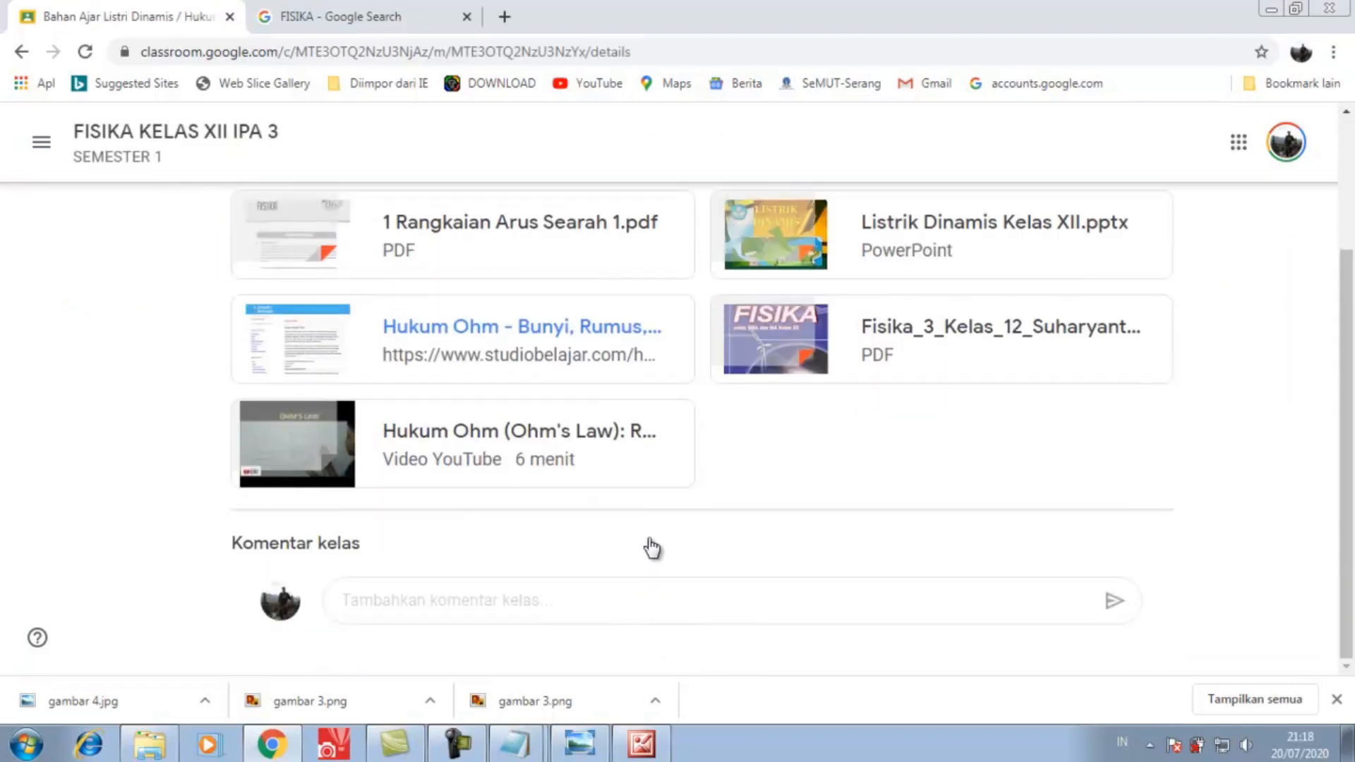
scroll(648, 537, "up", 3)
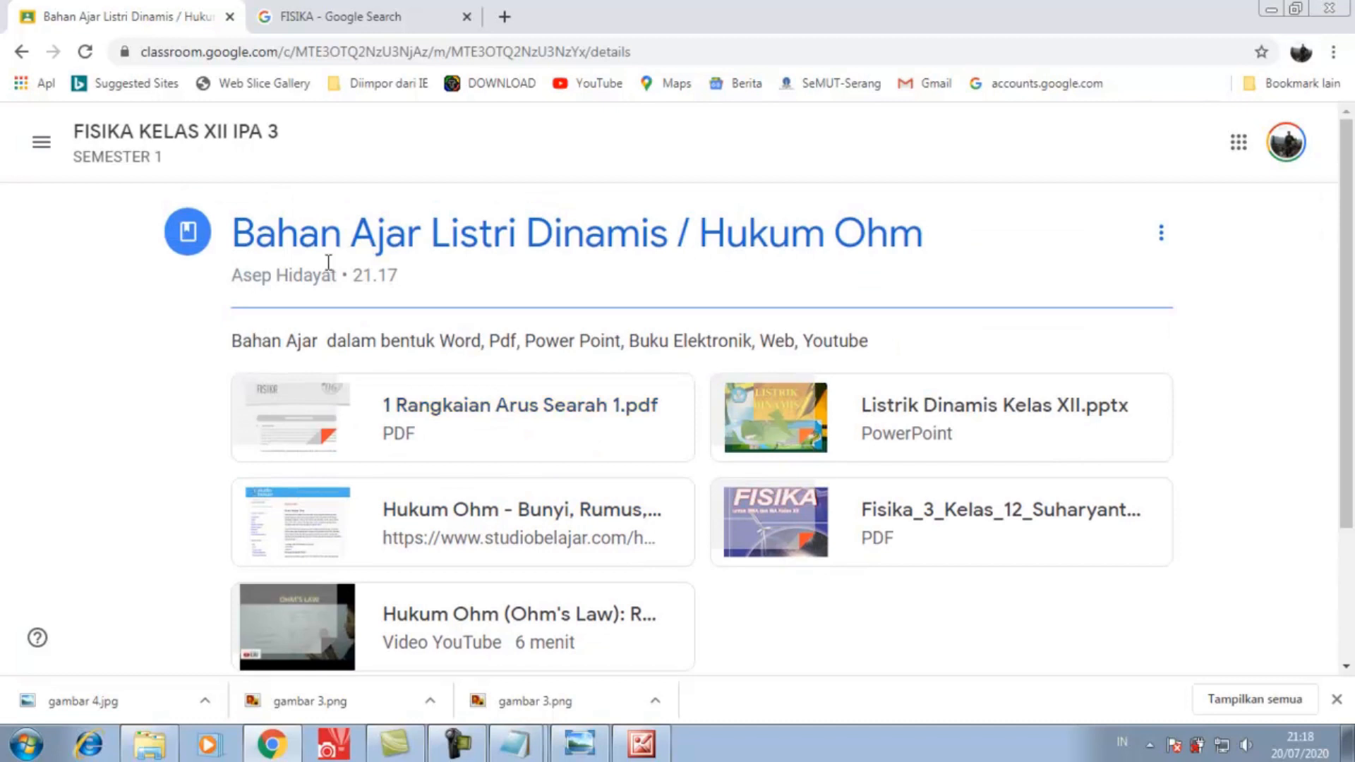
- Go back to the Tugas Kelas page and start a new question (Pertanyaan)
left_click(22, 52)
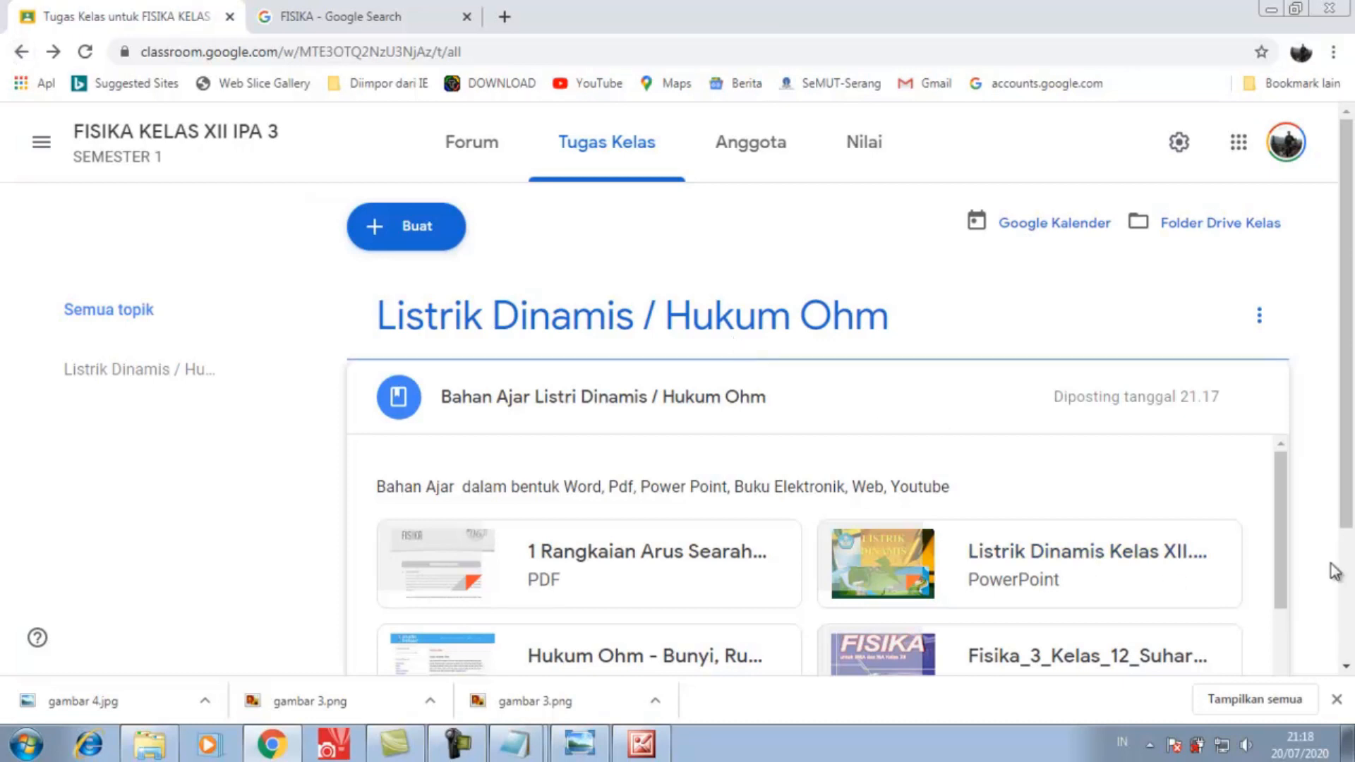
scroll(1351, 505, "down", 1)
scroll(1351, 505, "up", 1)
left_click(418, 229)
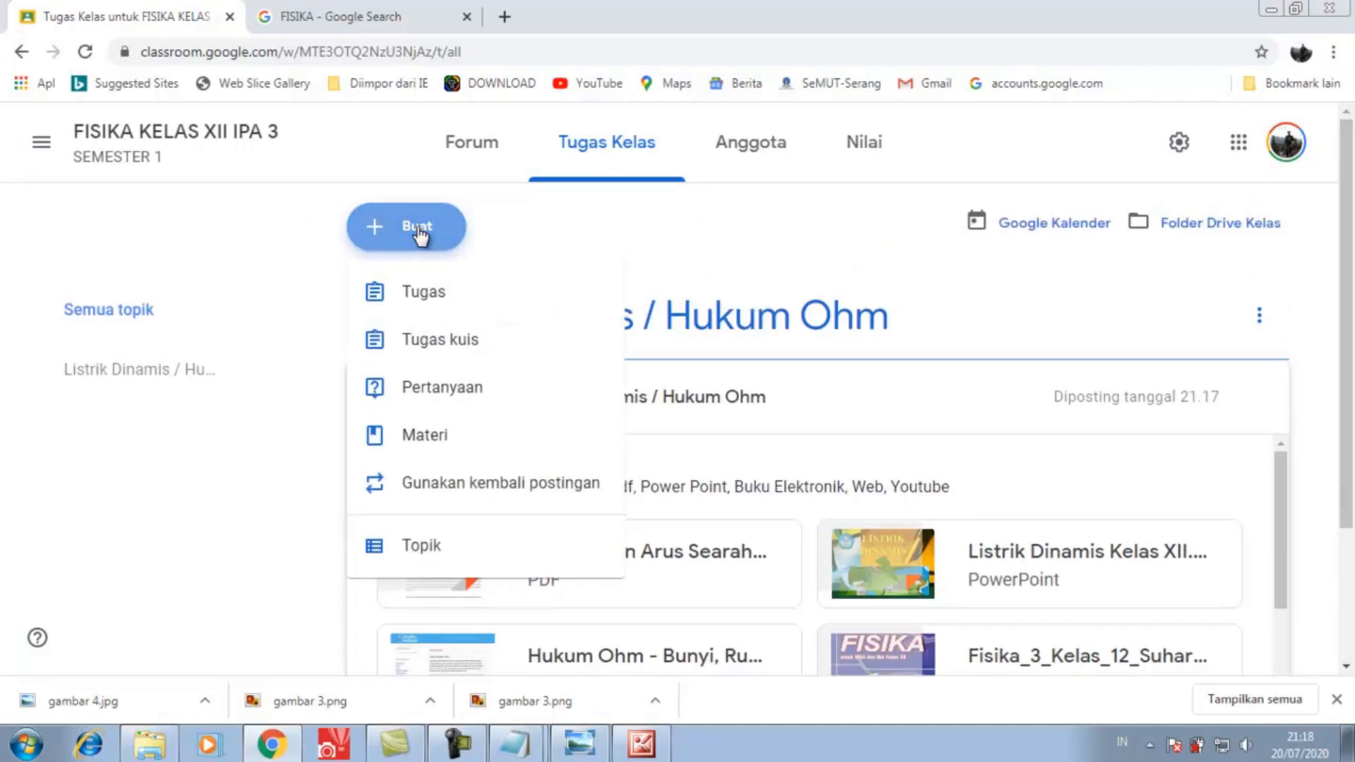
left_click(608, 160)
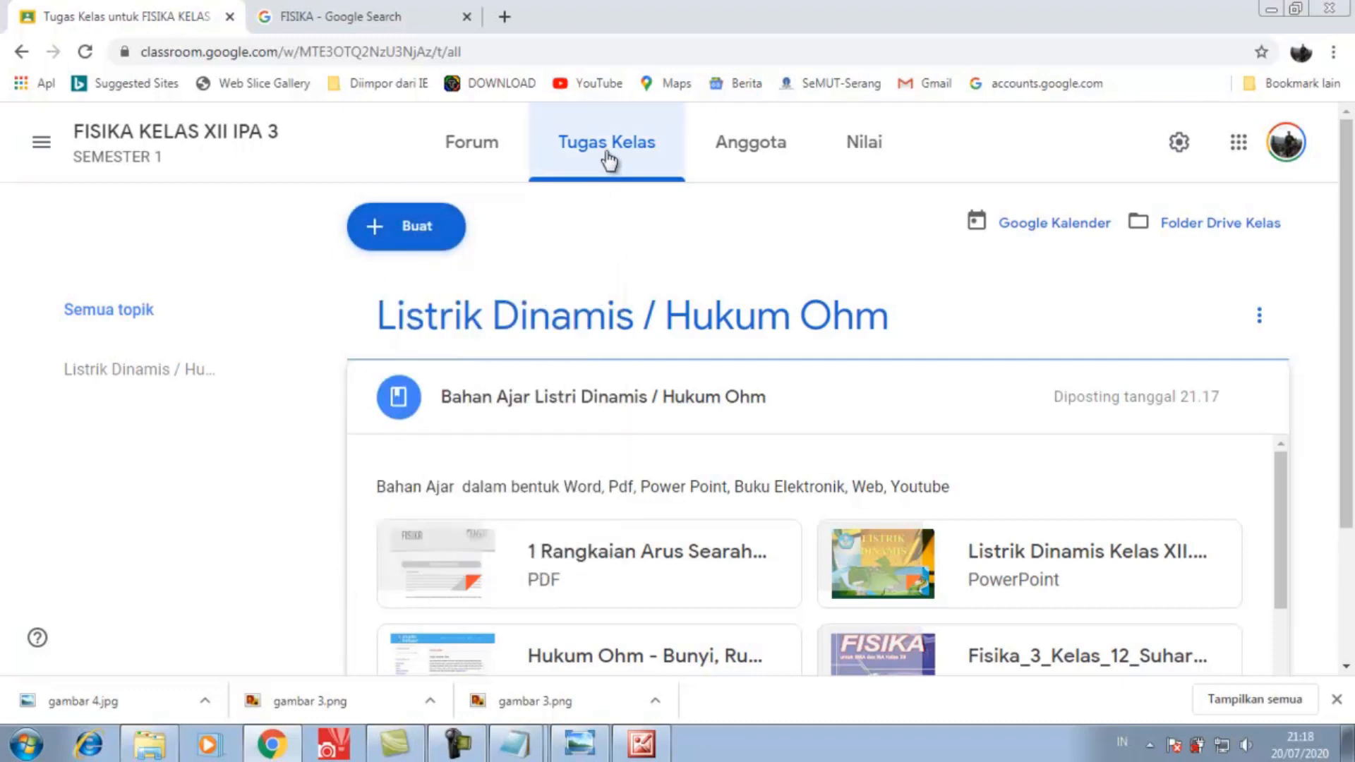
left_click(404, 231)
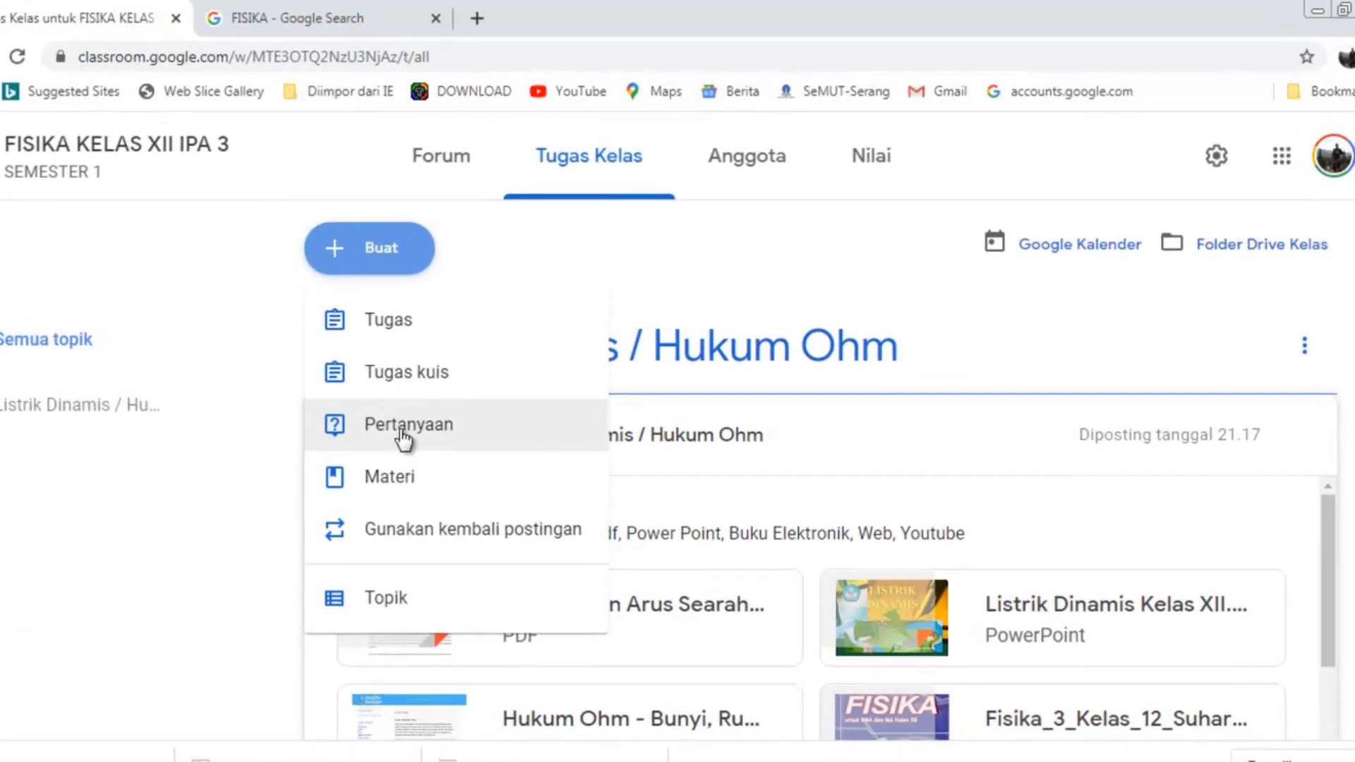
left_click(404, 432)
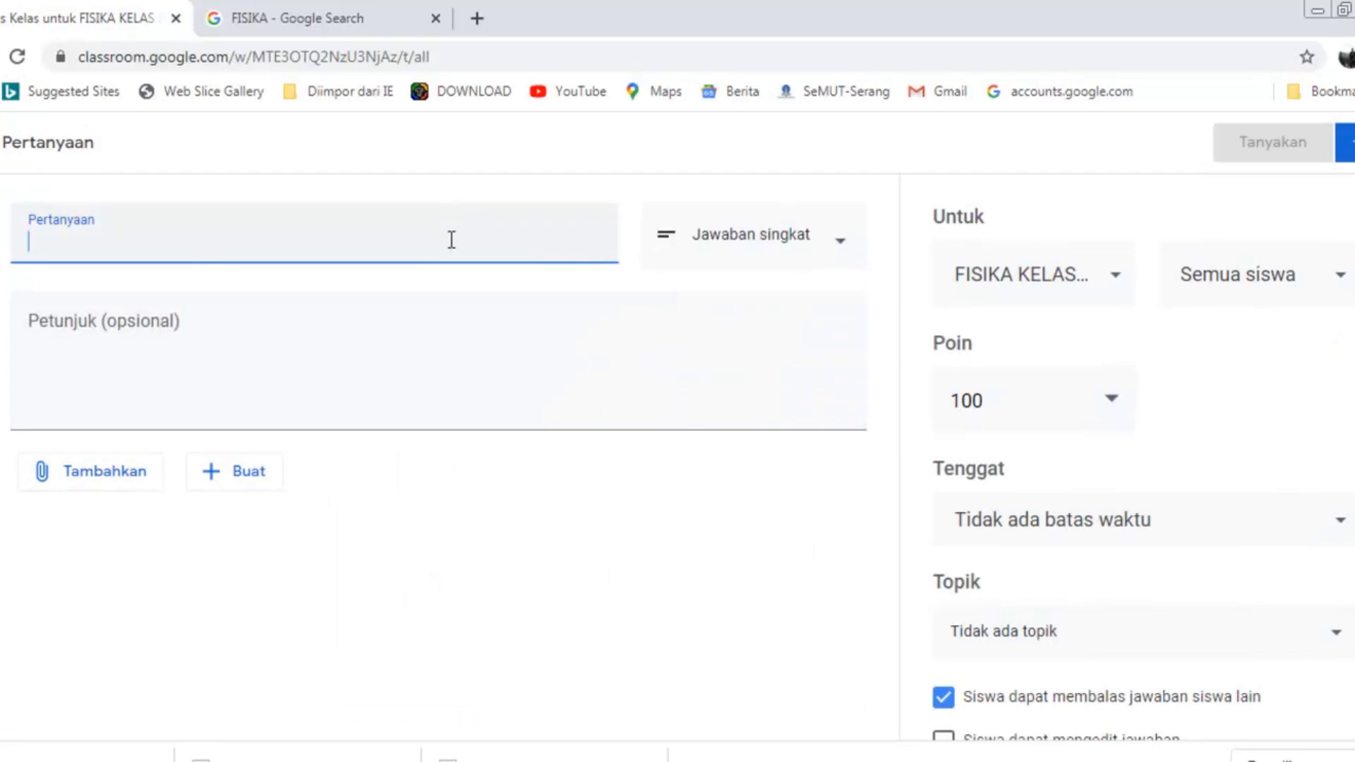
- Enter "Absen Siswa untuk tanggal 27 Juli 2020" as the question text
type("Absen")
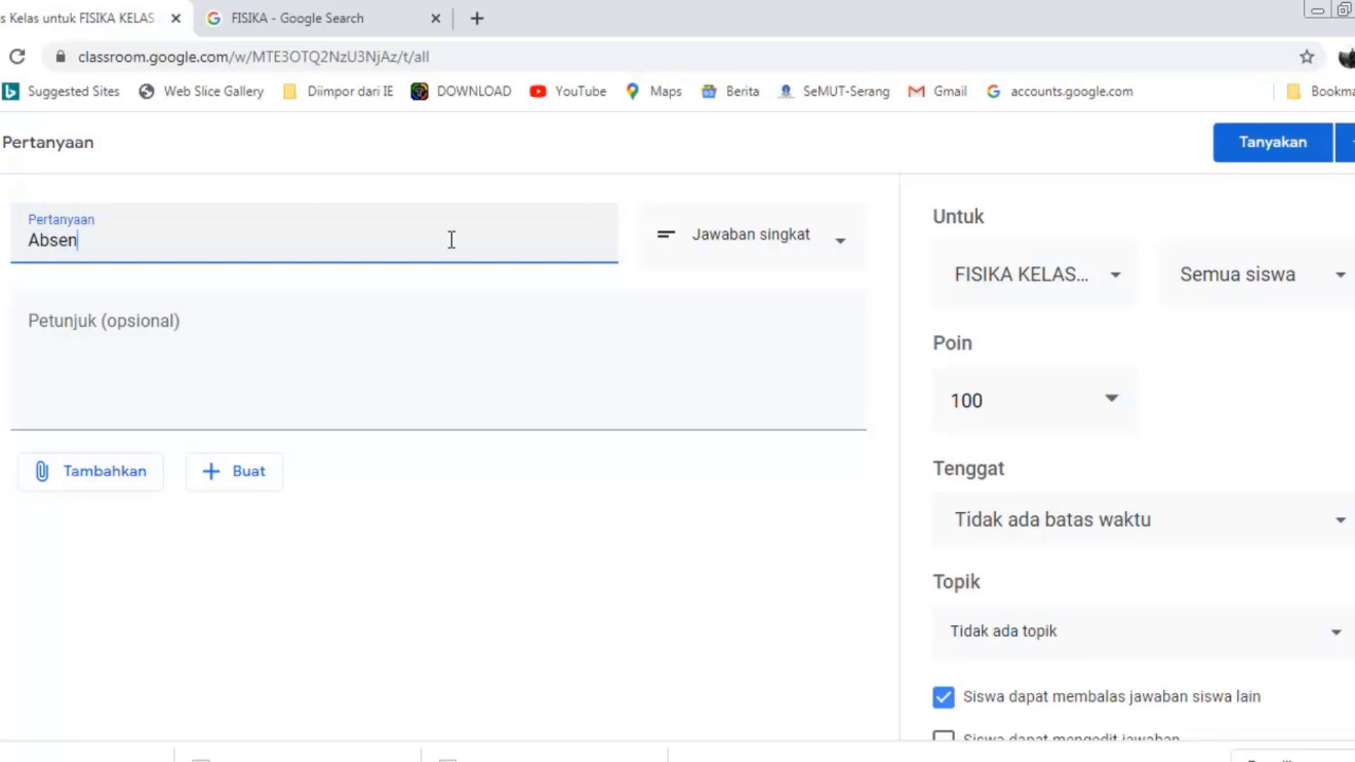
type(" Siswa untuk ")
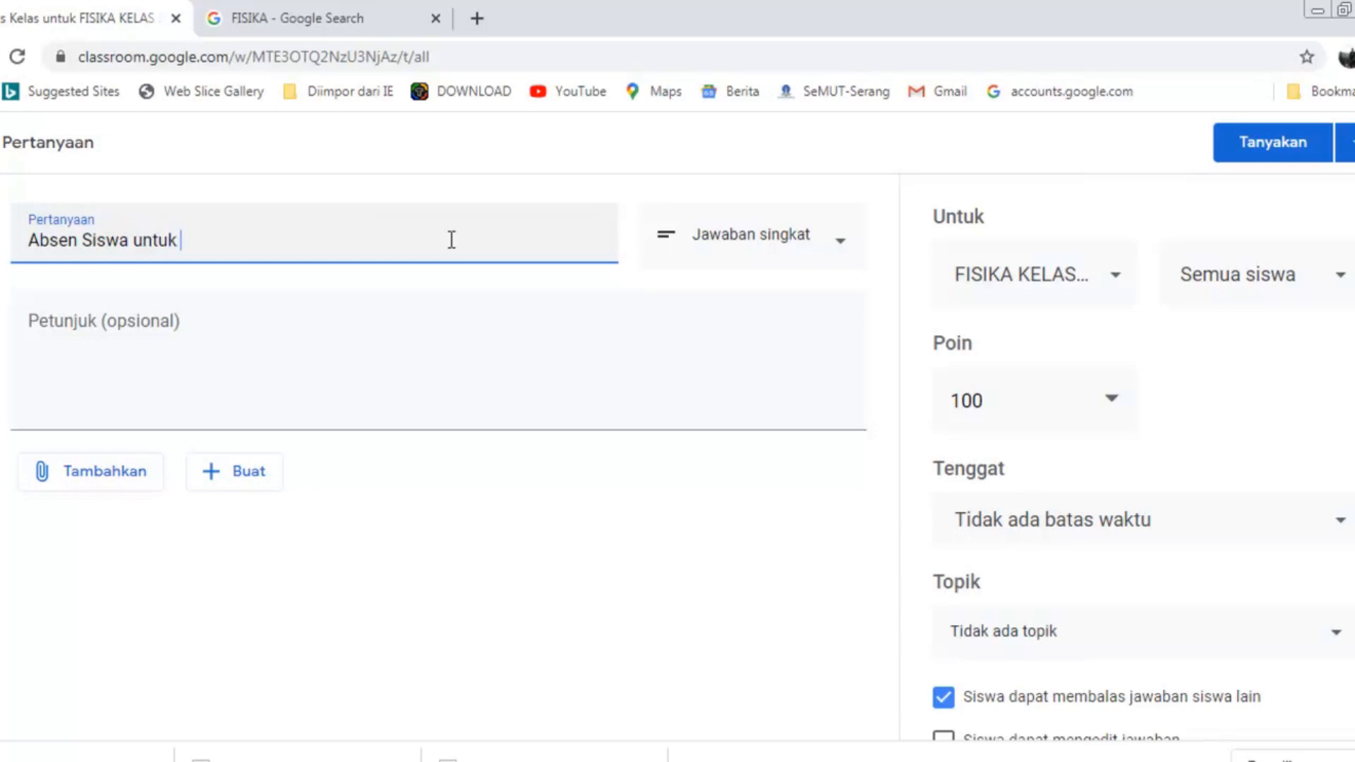
type("tanggl")
key("BackSpace")
type("al ")
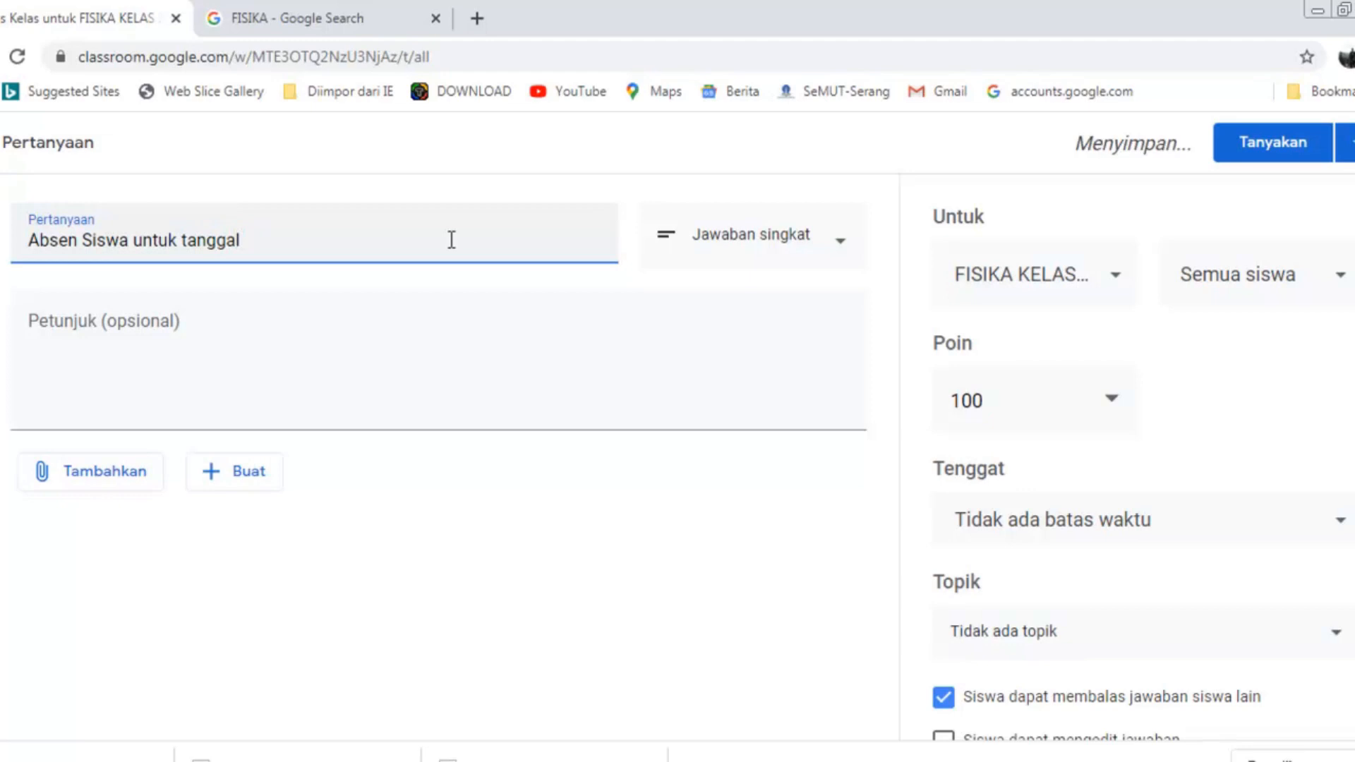
type("27 ")
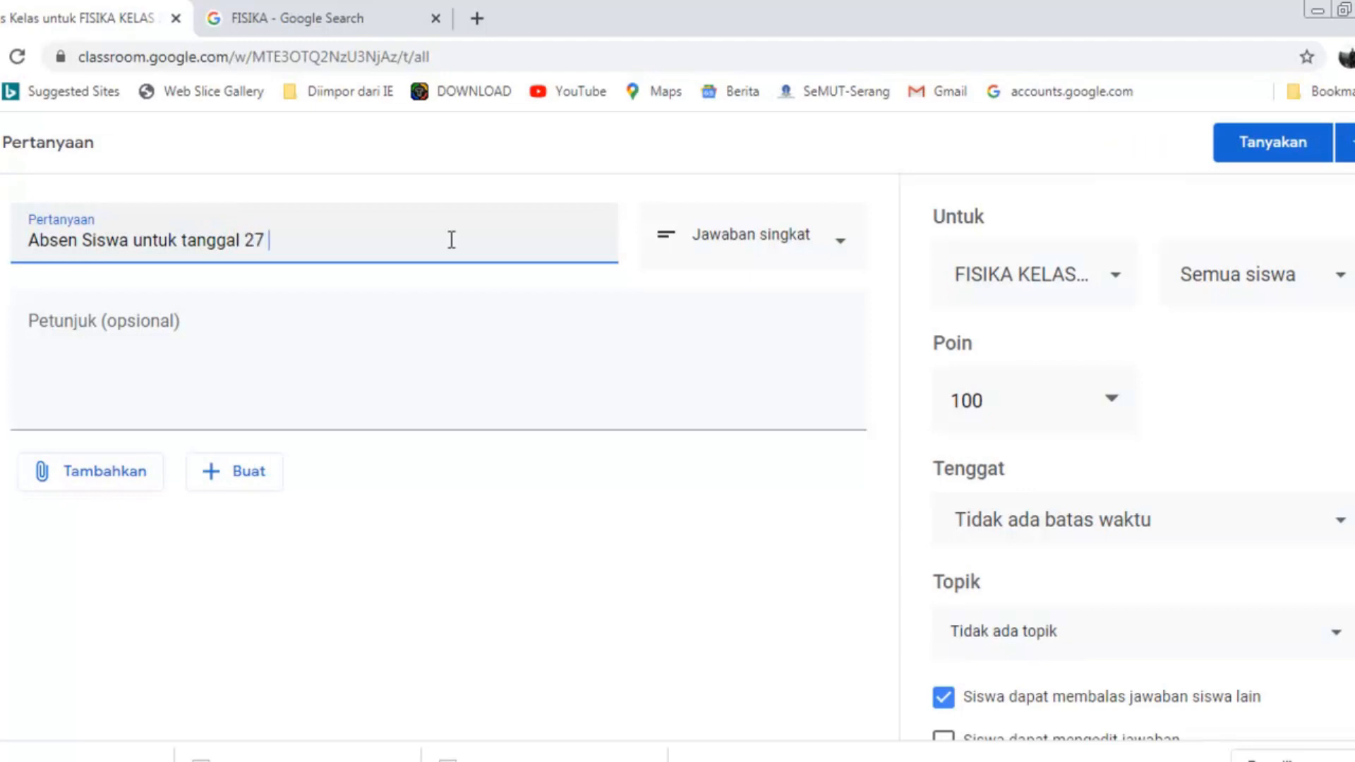
type("Juli 2020")
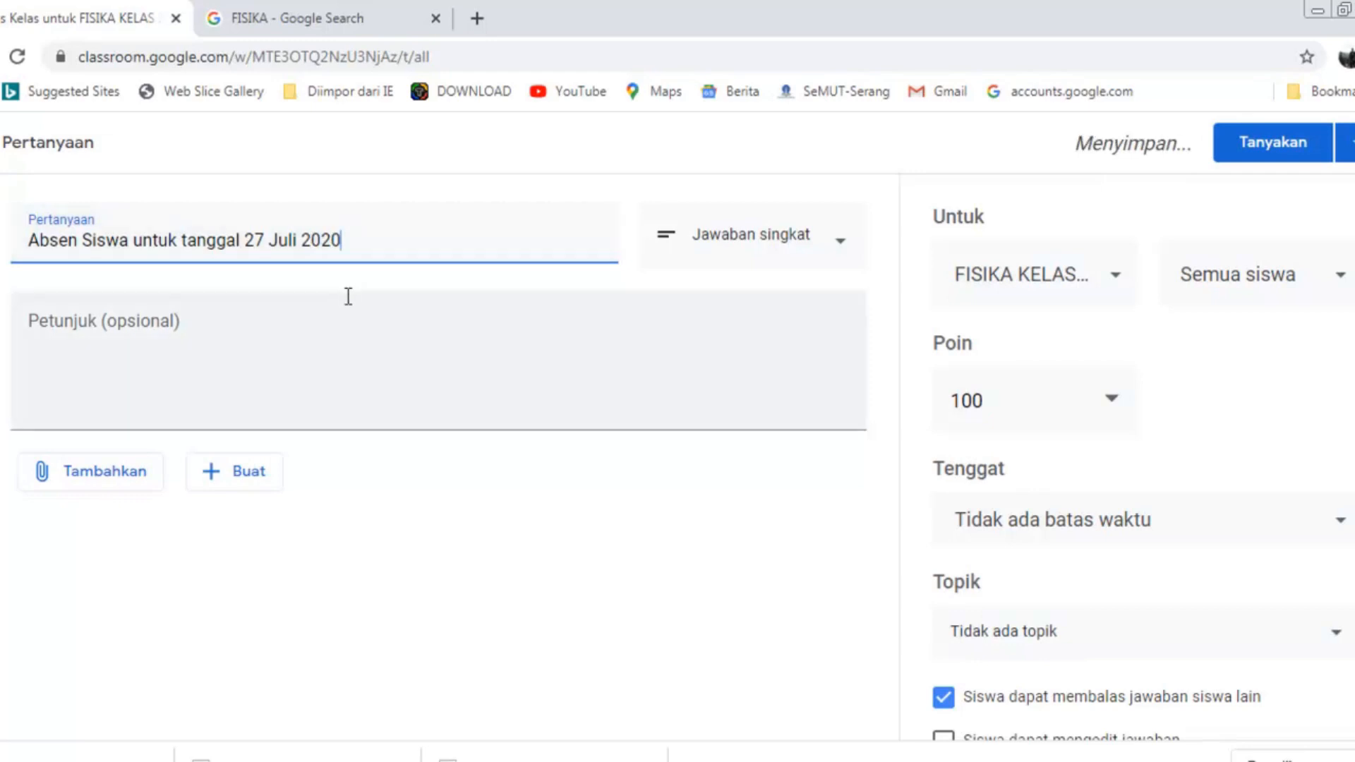
- Change the question's answer type from short answer to Pilihan ganda (multiple choice)
left_click(242, 327)
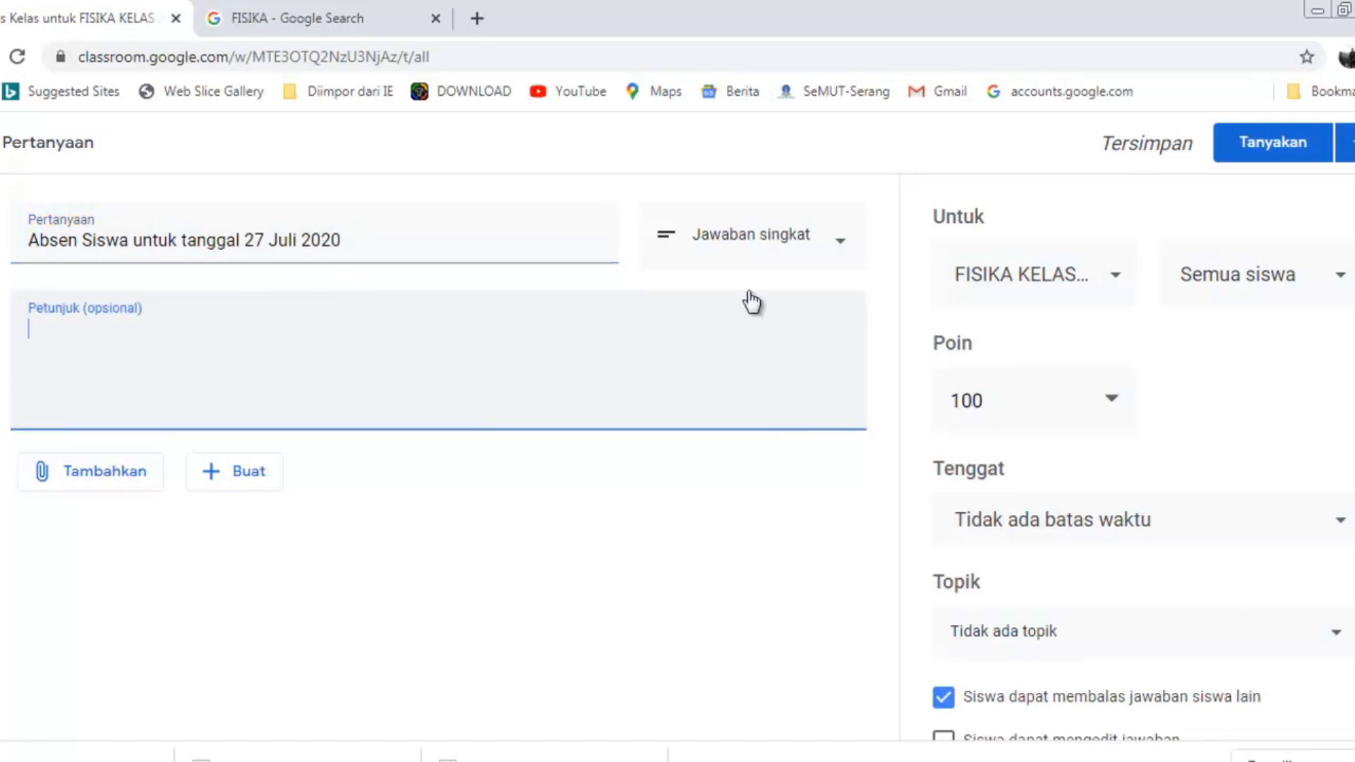
left_click(841, 248)
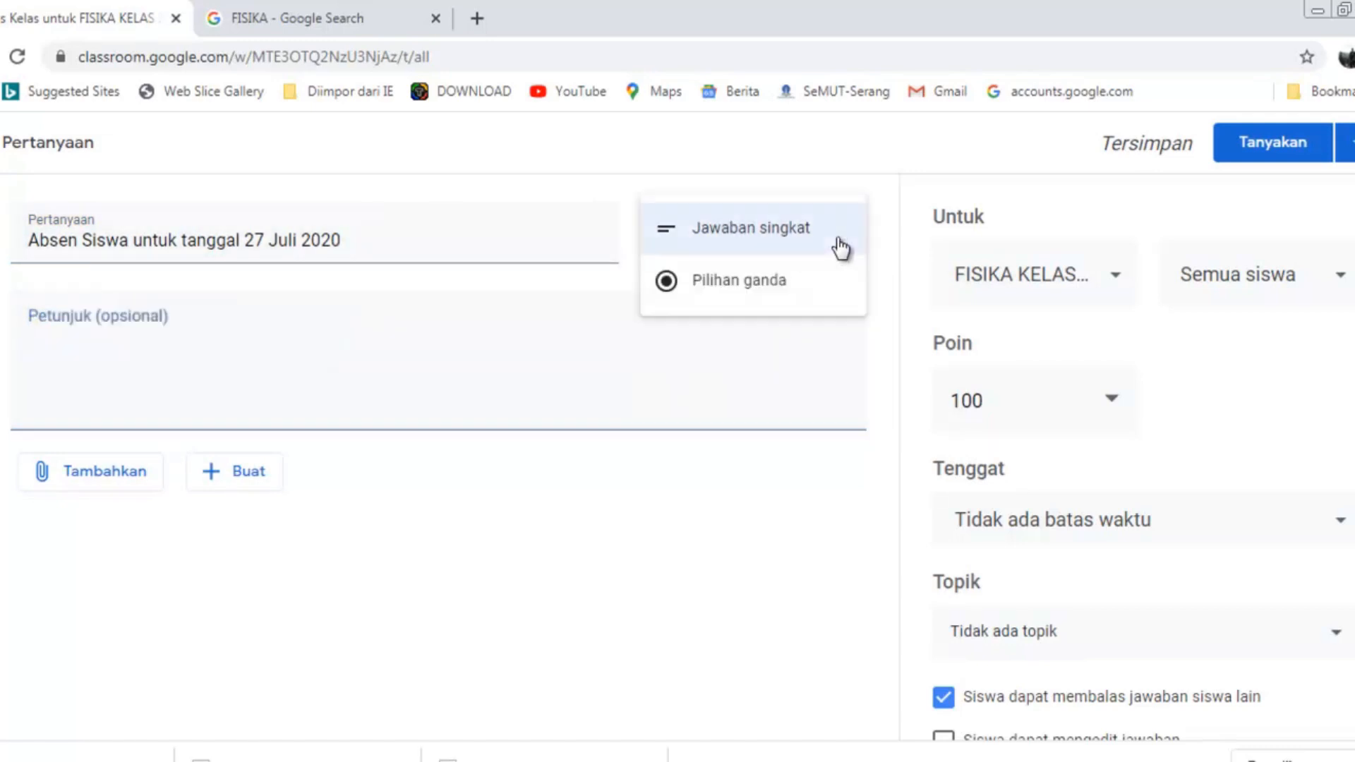
left_click(769, 284)
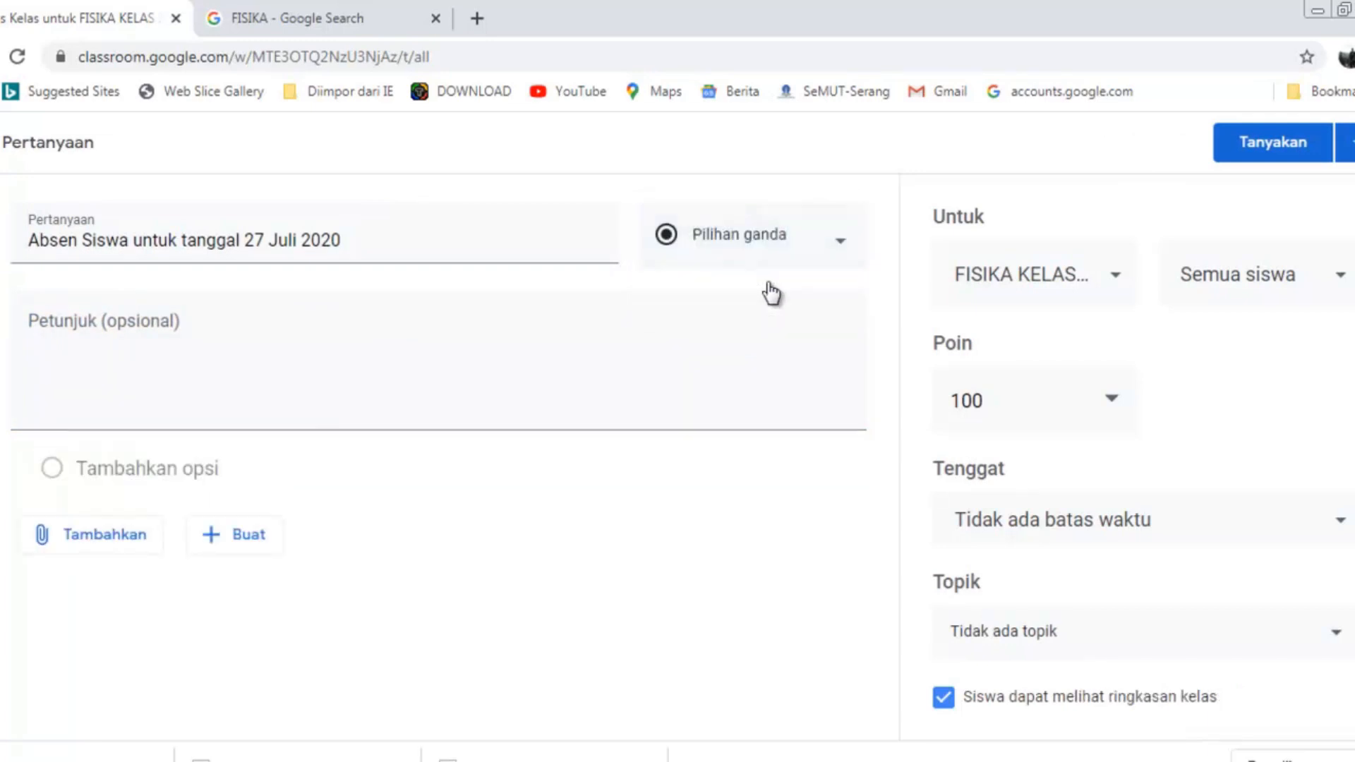
- Fill in the instructions as "Klik Absen untuk tanggal 27 Juli 2020", copying the date phrase from the question text
left_click(218, 330)
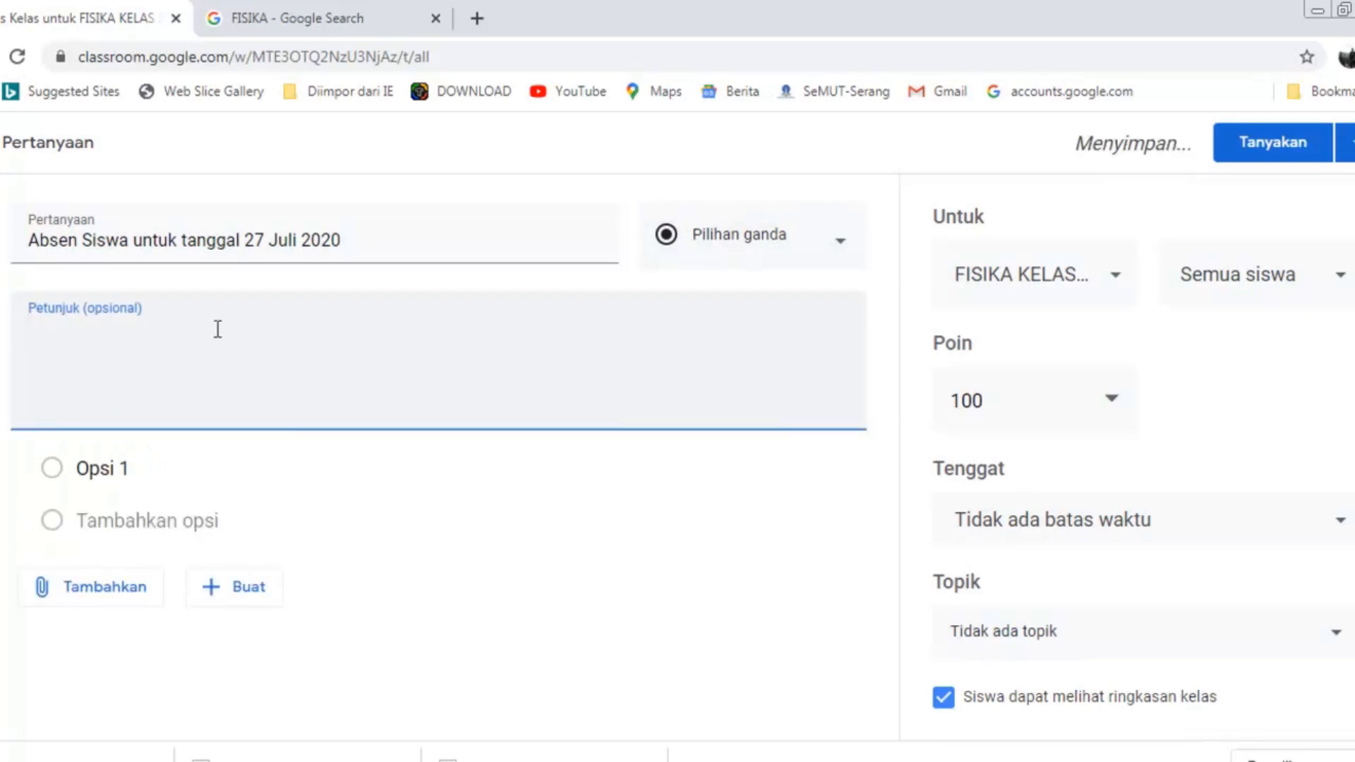
type("Kli")
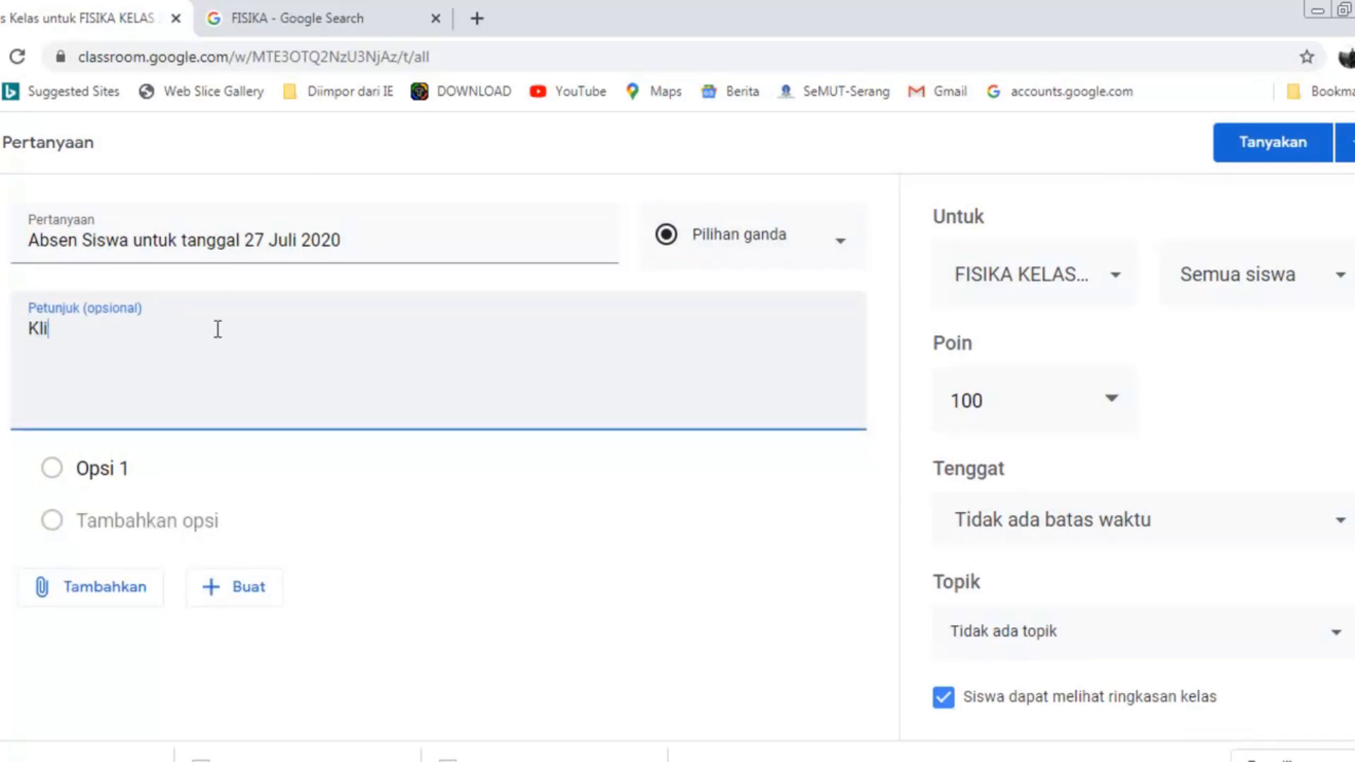
type("k Ab")
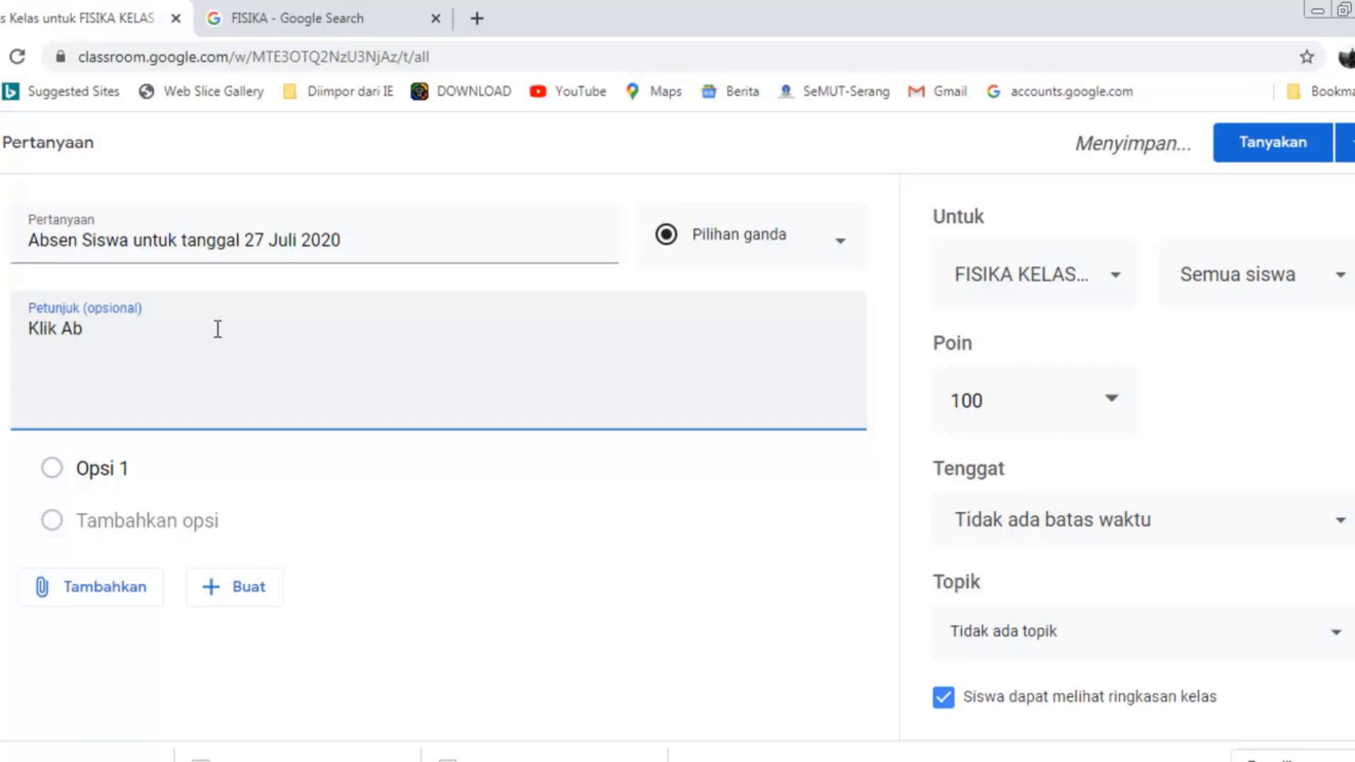
type("sen")
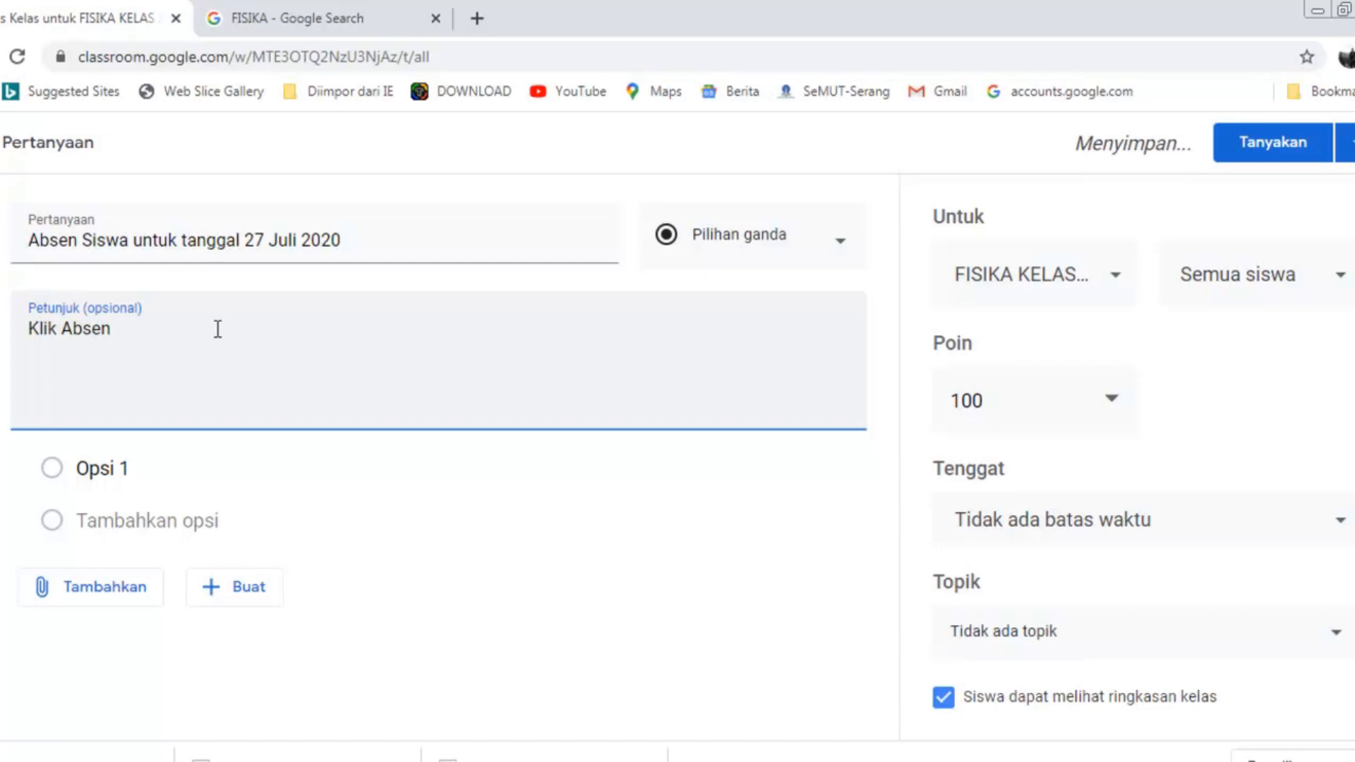
left_click_drag(134, 245, 223, 248)
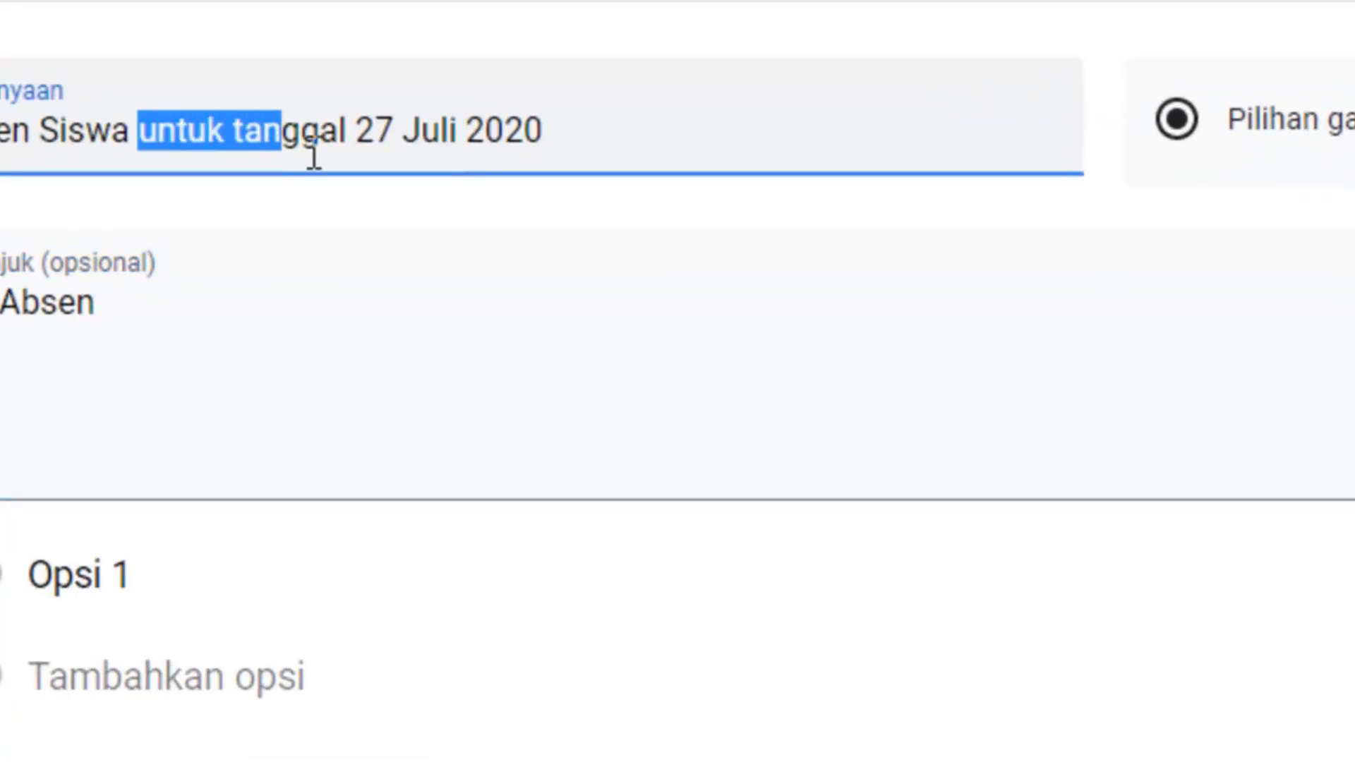
left_click_drag(313, 156, 565, 145)
key("ctrl+c")
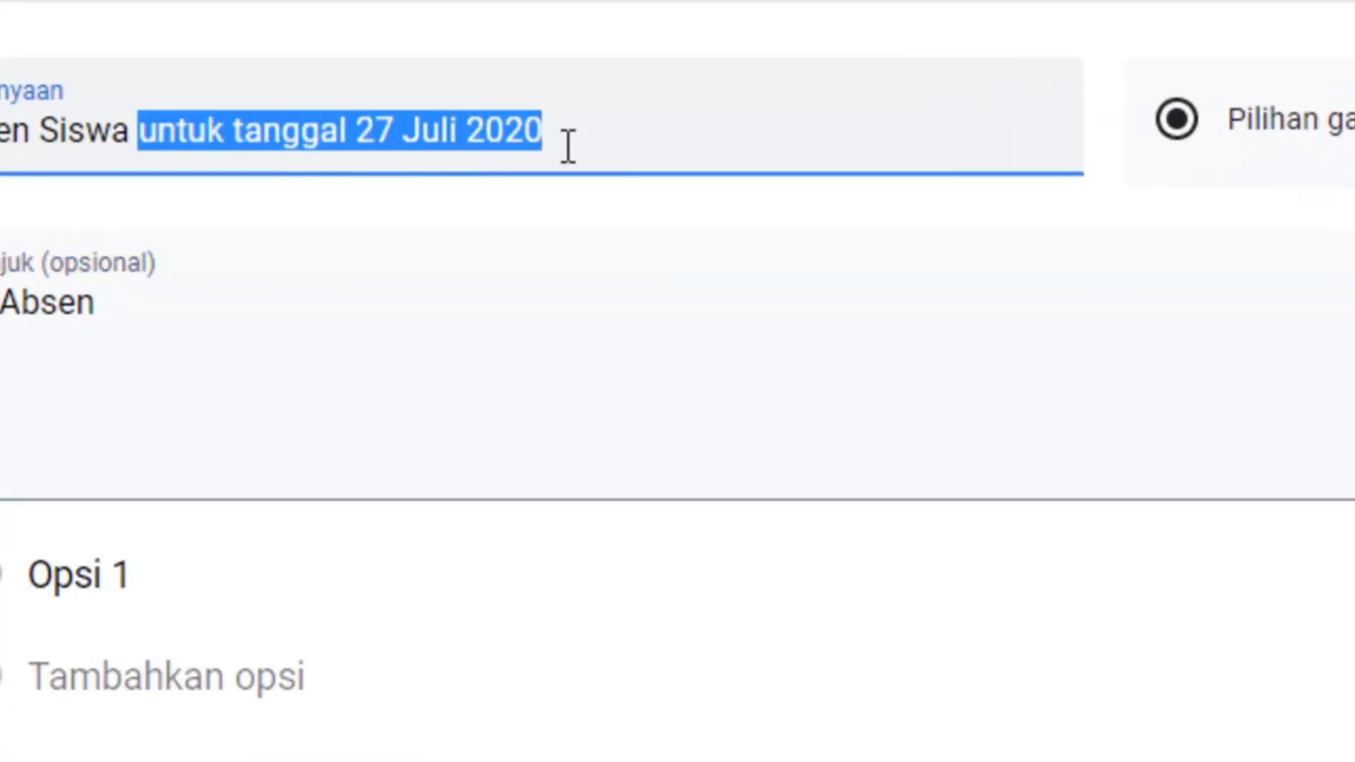
left_click(160, 299)
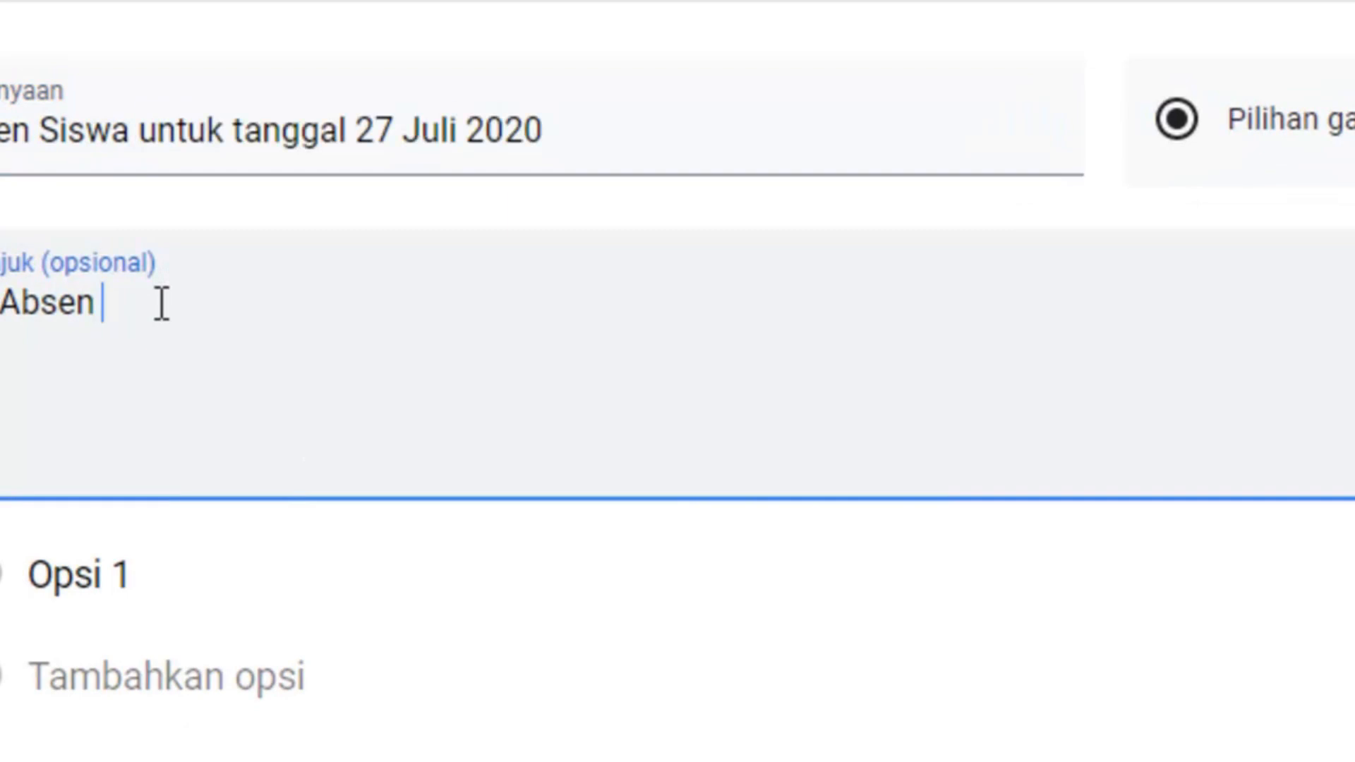
key("ctrl+v")
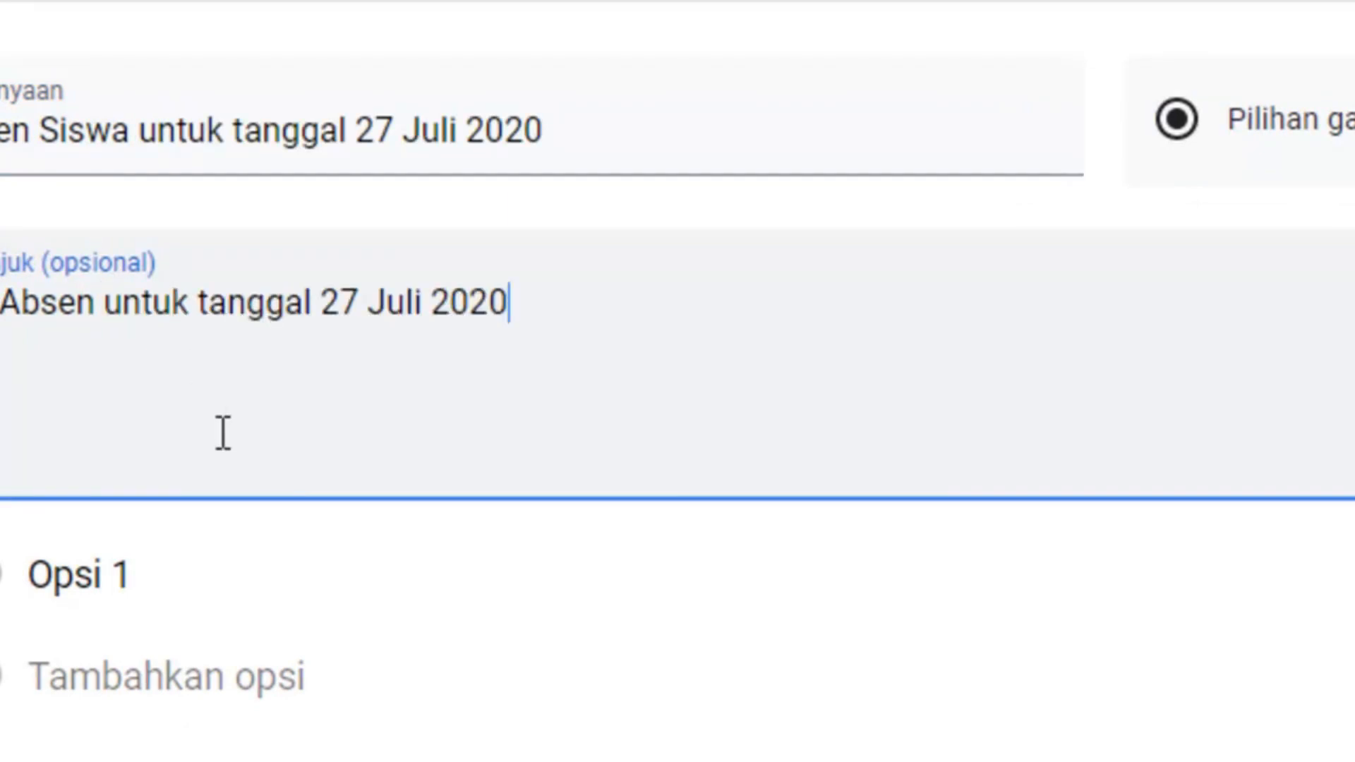
- Name the first answer option "Hadir"
left_click(144, 583)
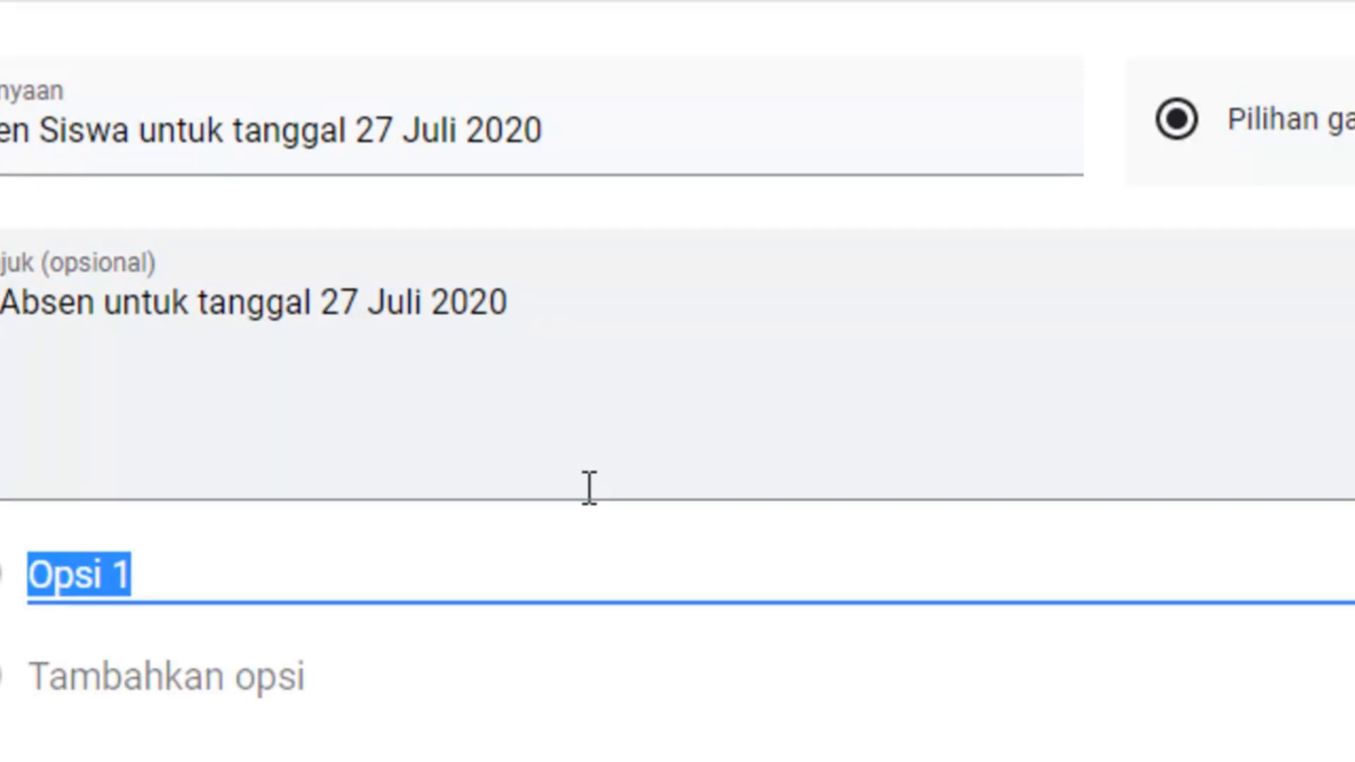
type("Hadi")
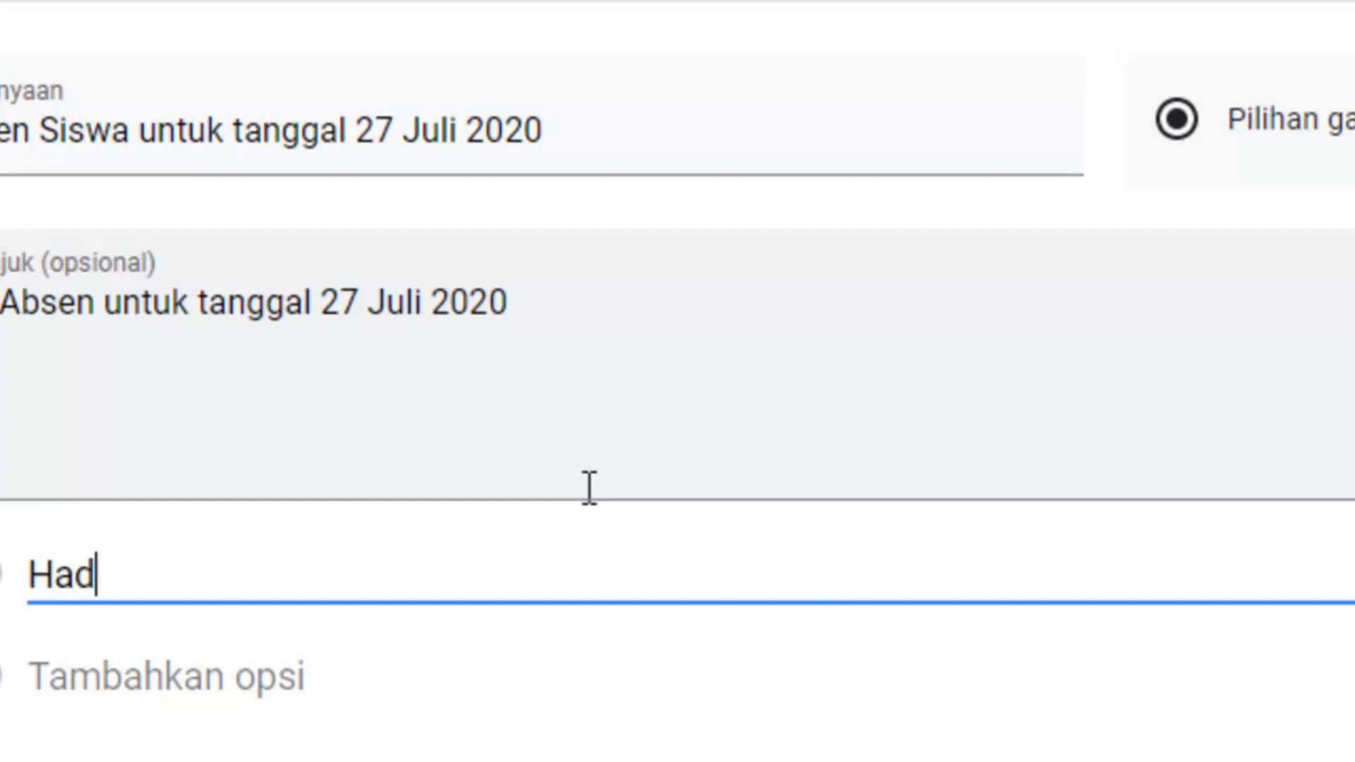
type("r")
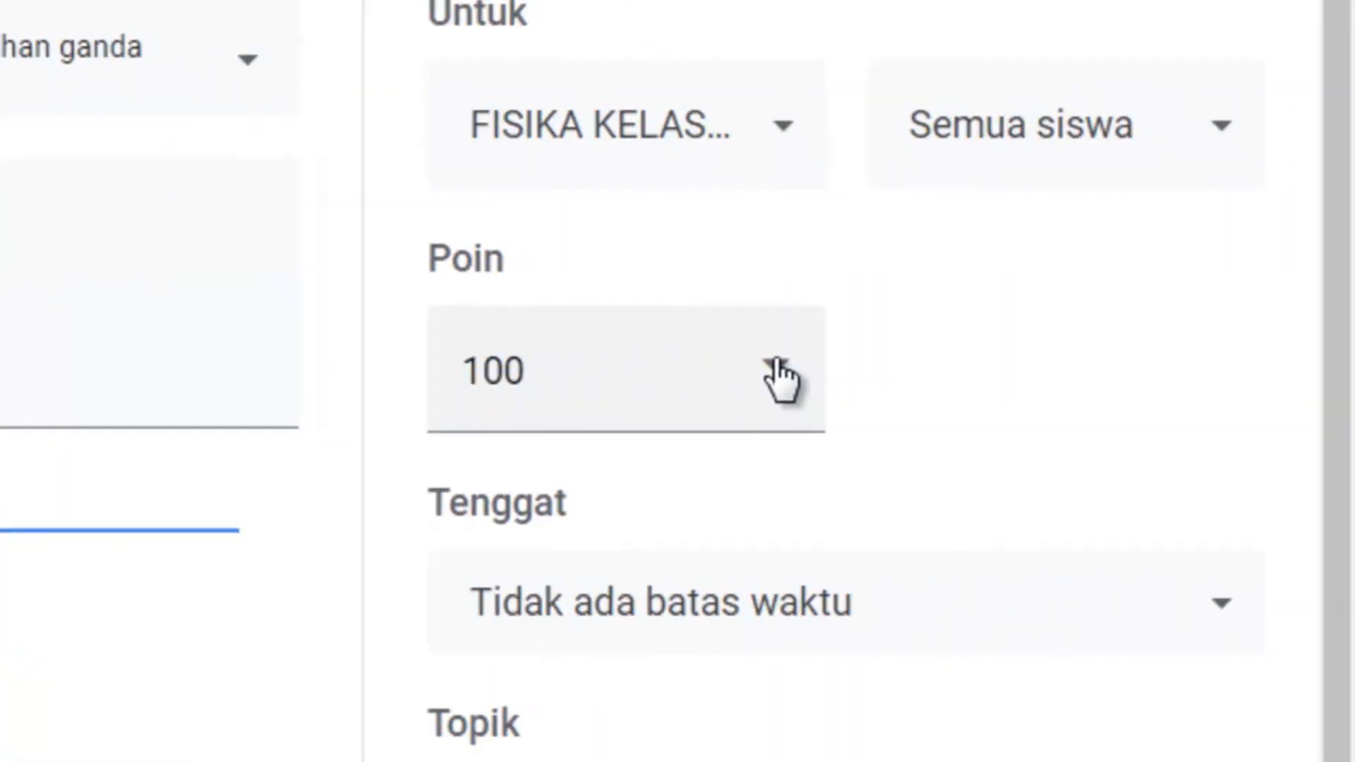
left_click(777, 363)
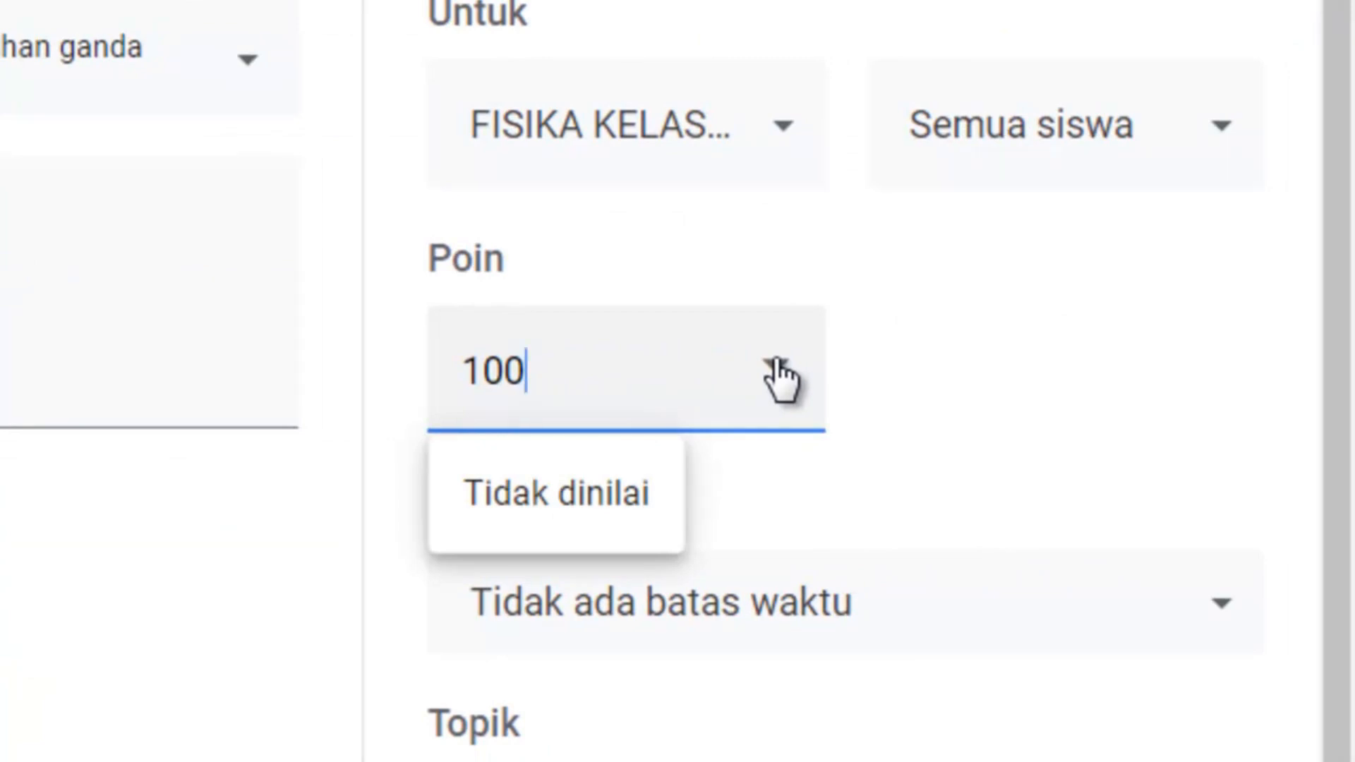
key("BackSpace")
key("BackSpace")
key("BackSpace")
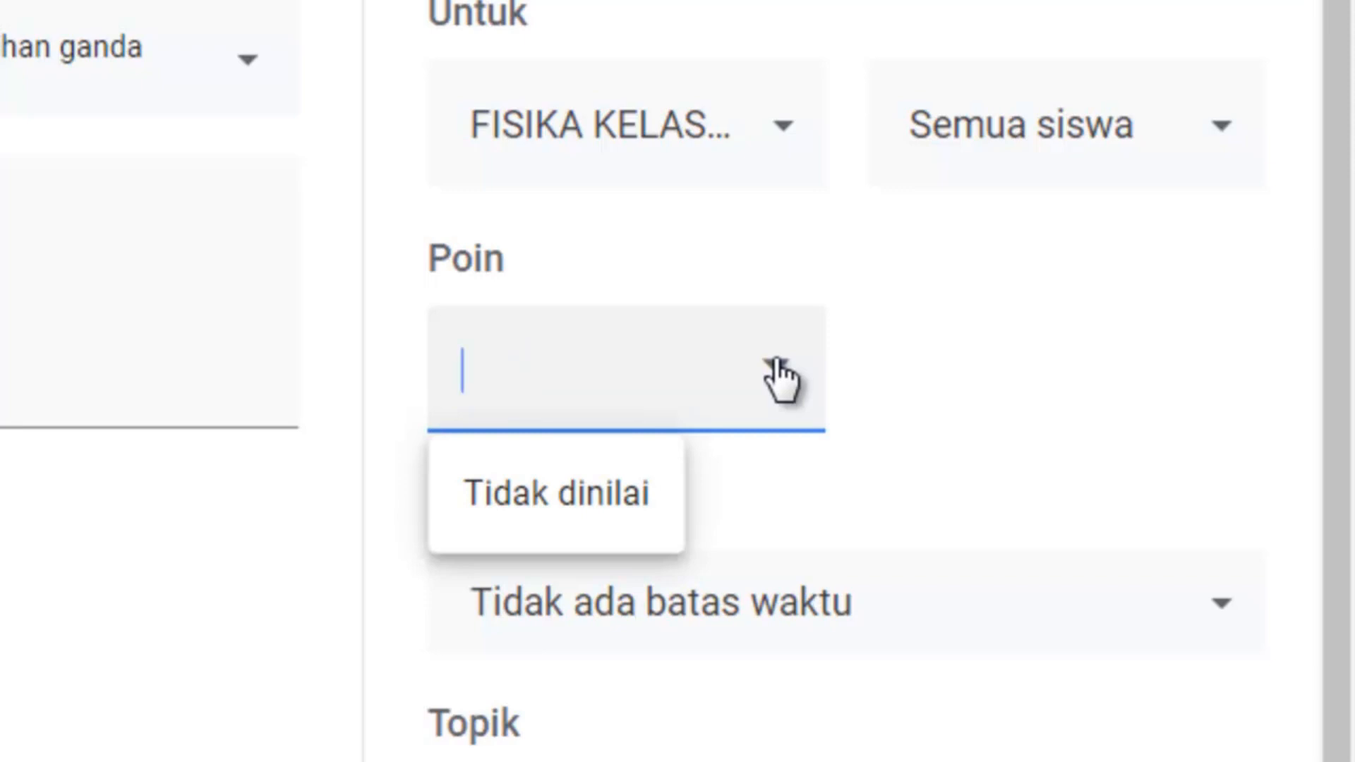
left_click(784, 139)
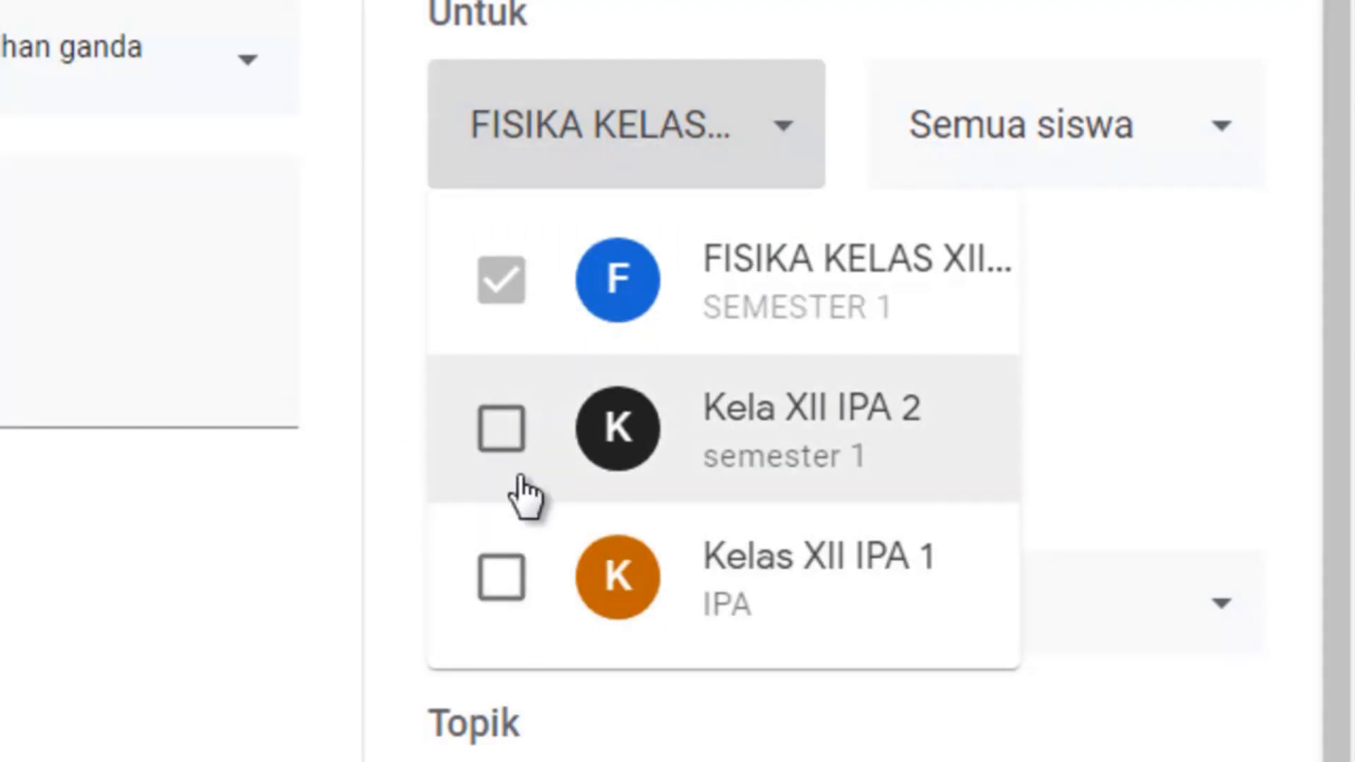
left_click(790, 125)
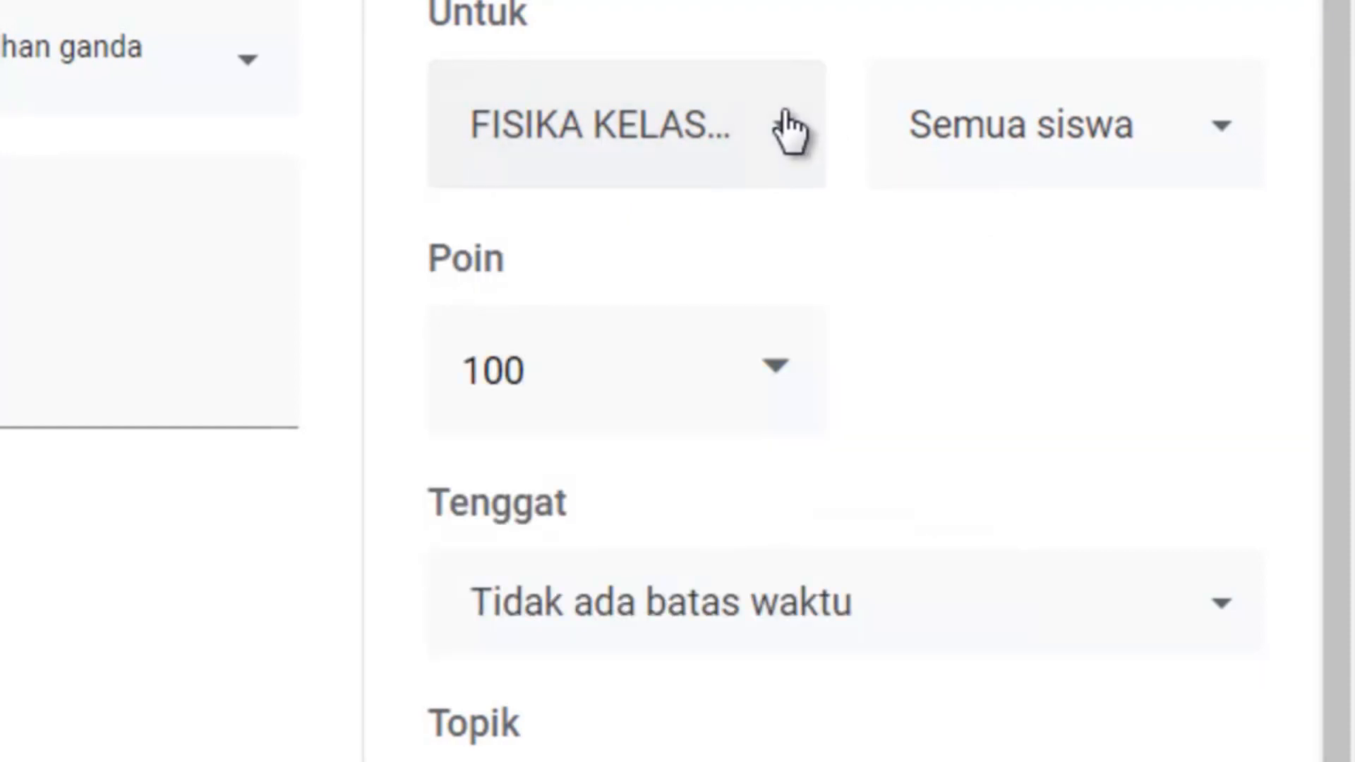
left_click(650, 342)
key("BackSpace")
key("BackSpace")
key("BackSpace")
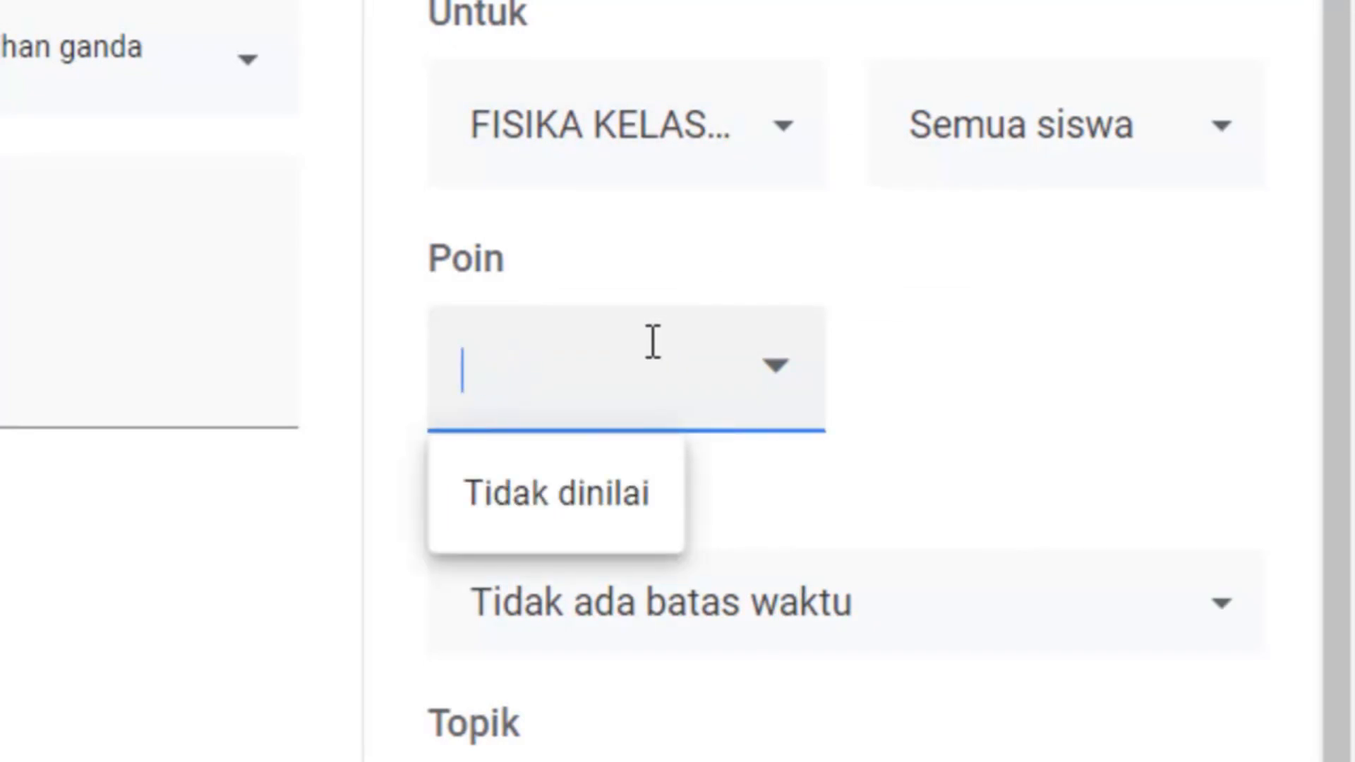
left_click(979, 430)
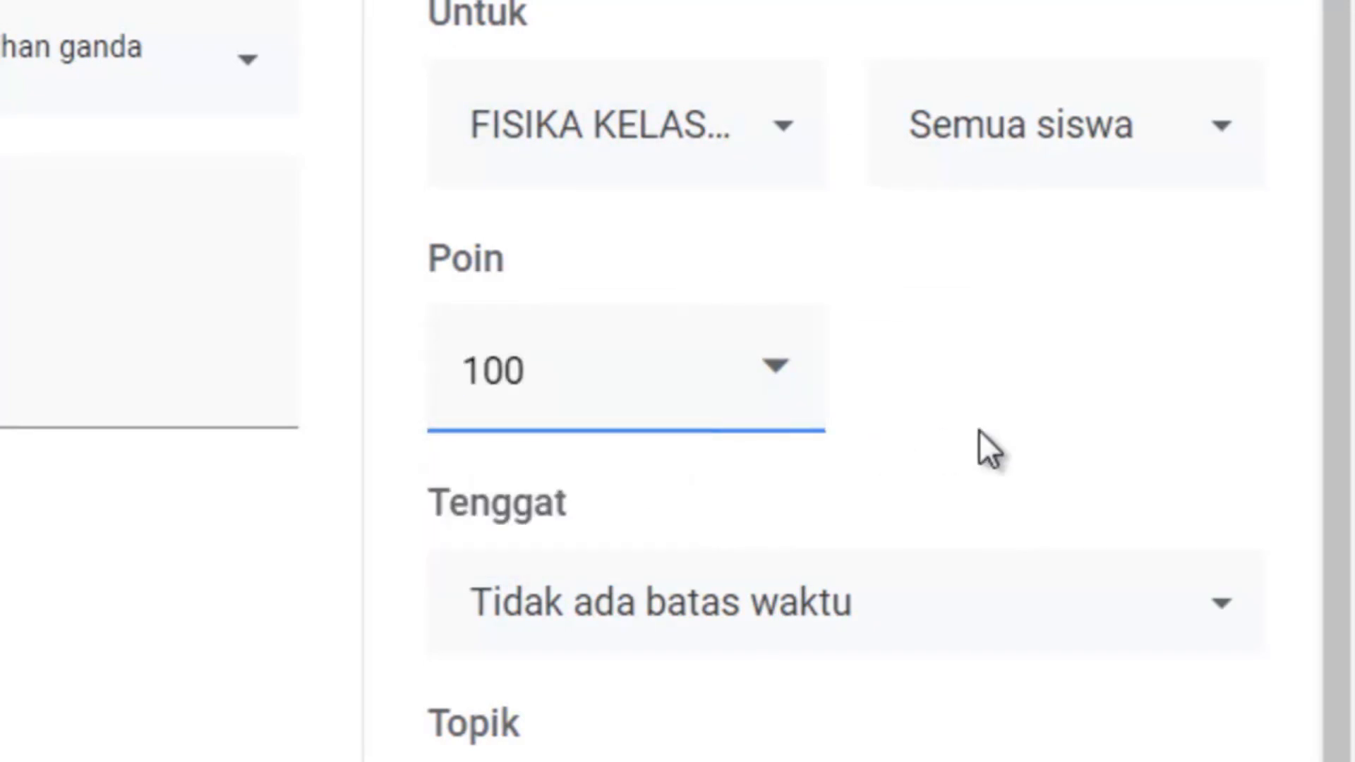
- Set the question's points to Tidak dinilai (ungraded)
left_click(776, 381)
left_click(604, 506)
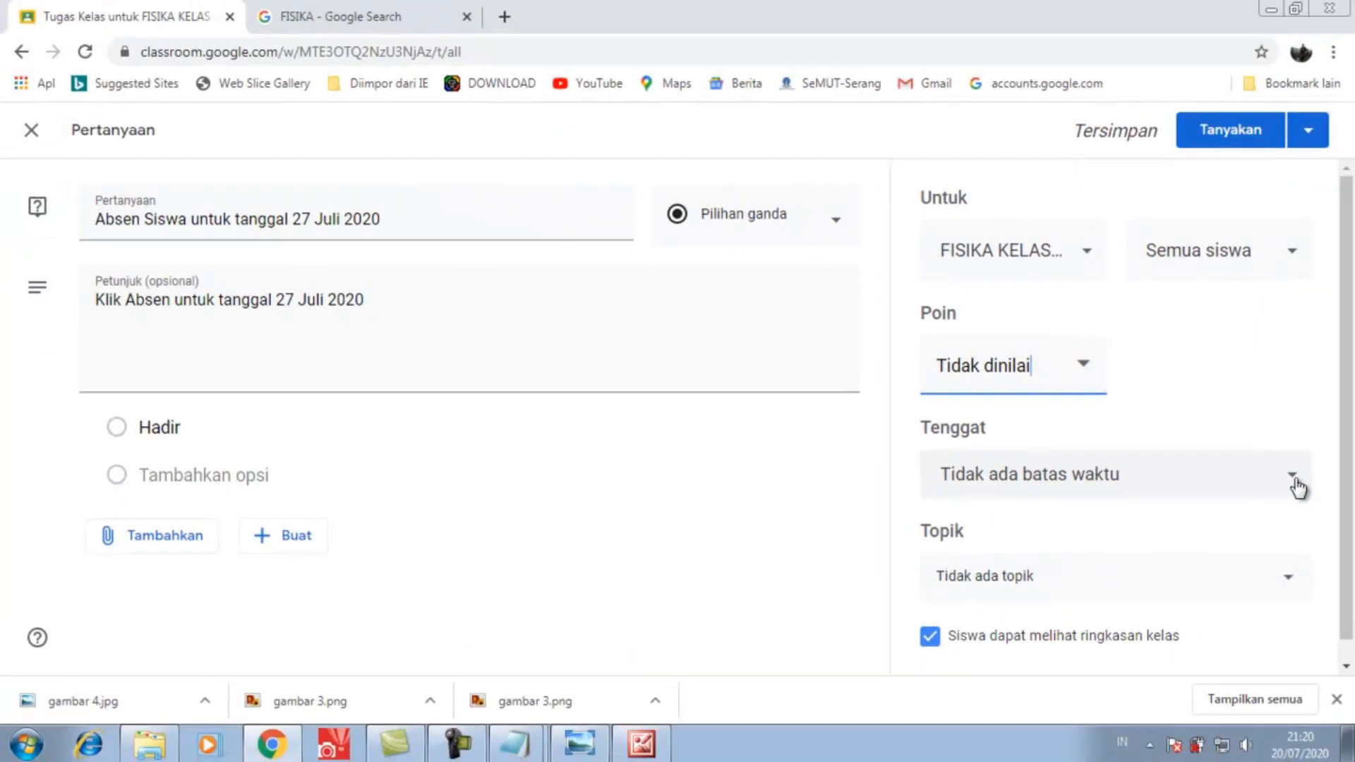
- Set the question's deadline to 27 Jul 2020 at 23.59 and assign it to the topic Listrik Dinamis / Hukum Ohm
left_click(1292, 479)
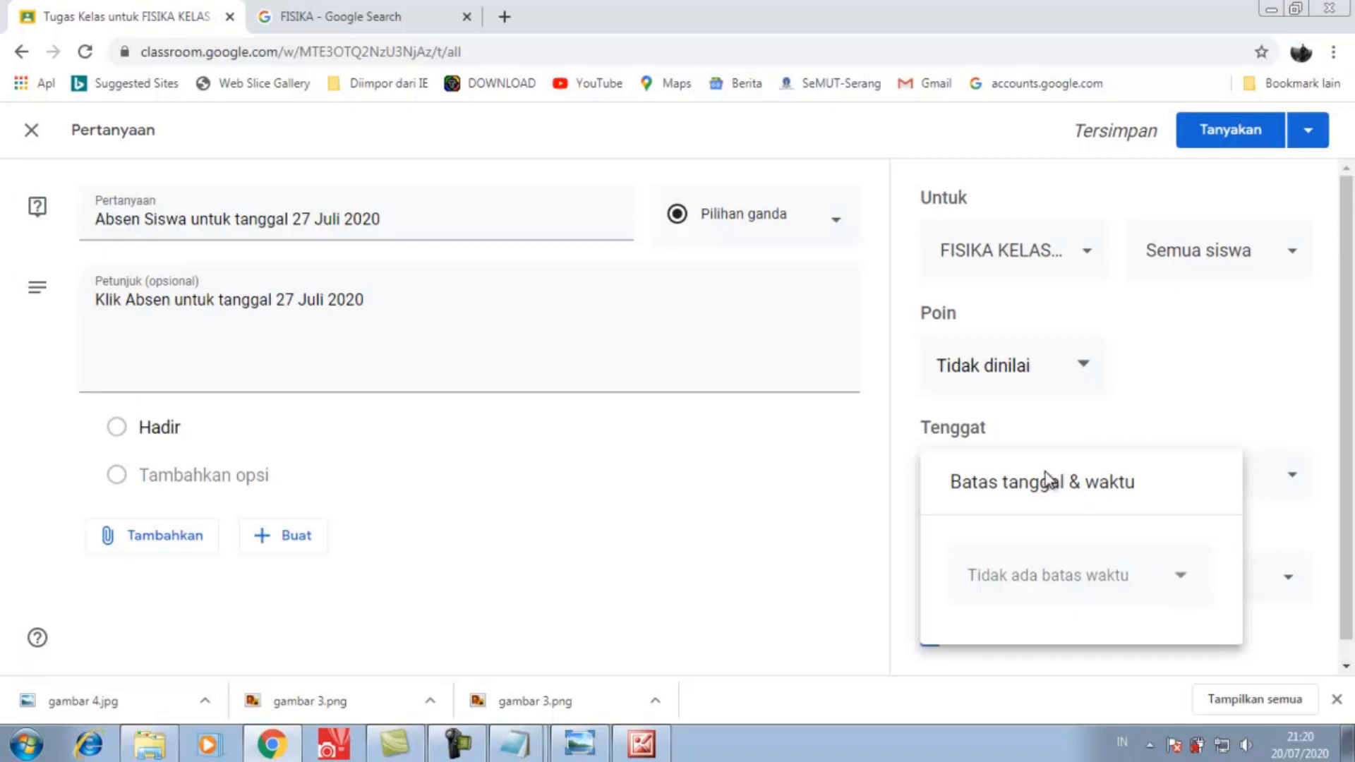
left_click(1175, 577)
left_click(1024, 516)
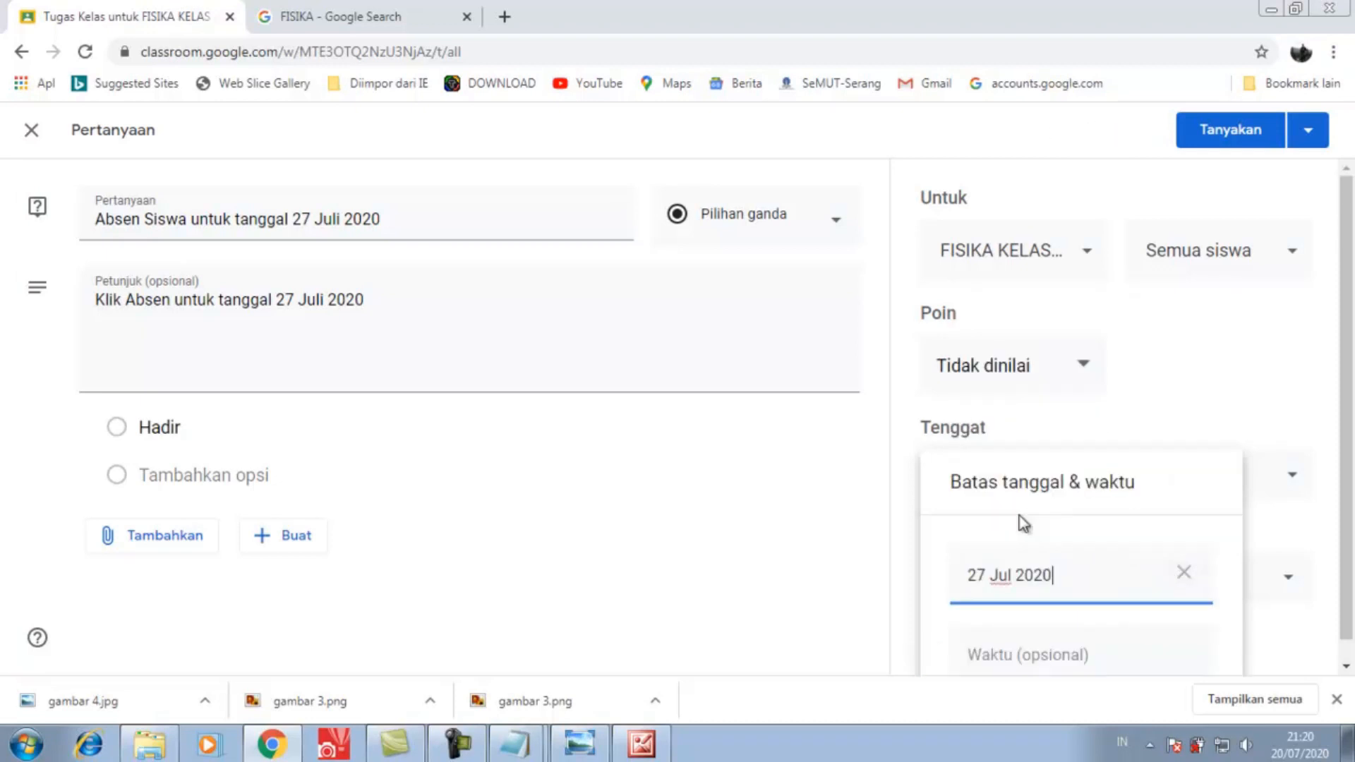
left_click(1030, 663)
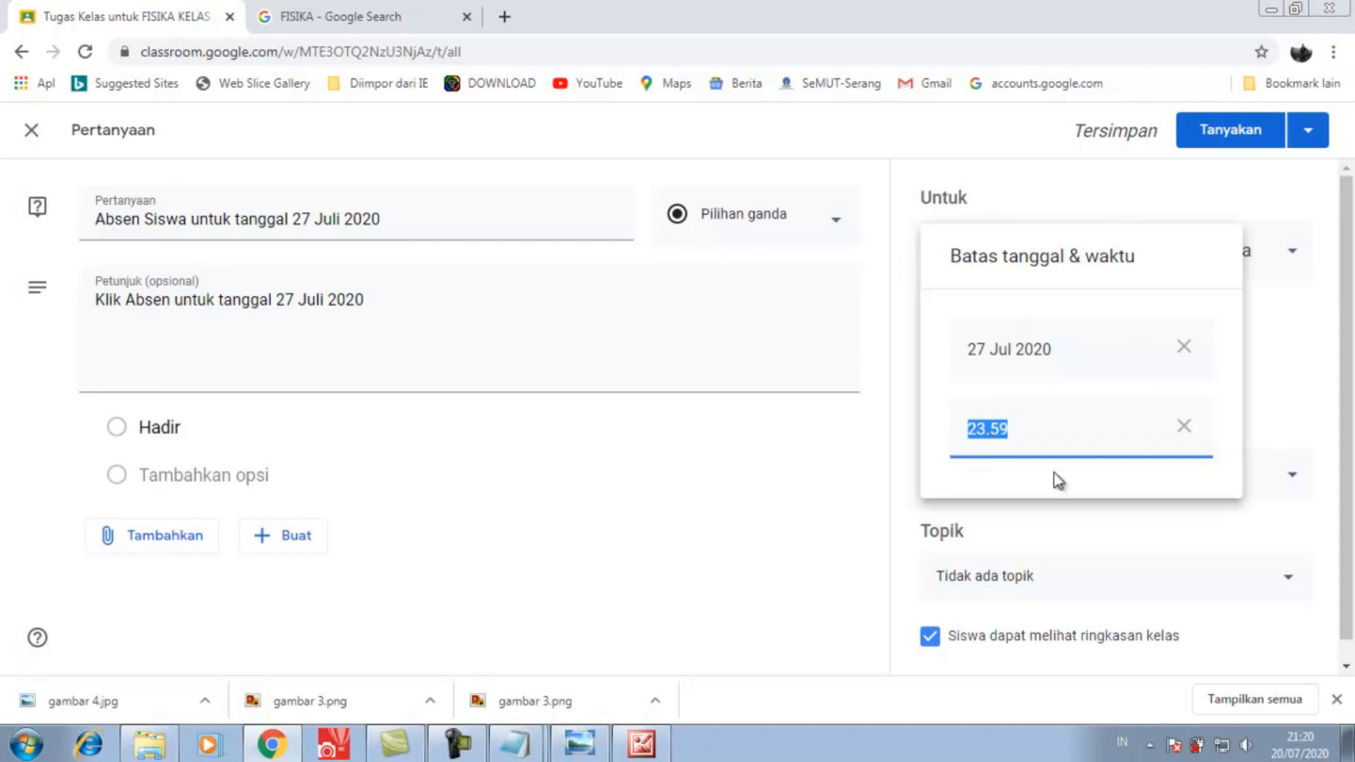
left_click(1324, 422)
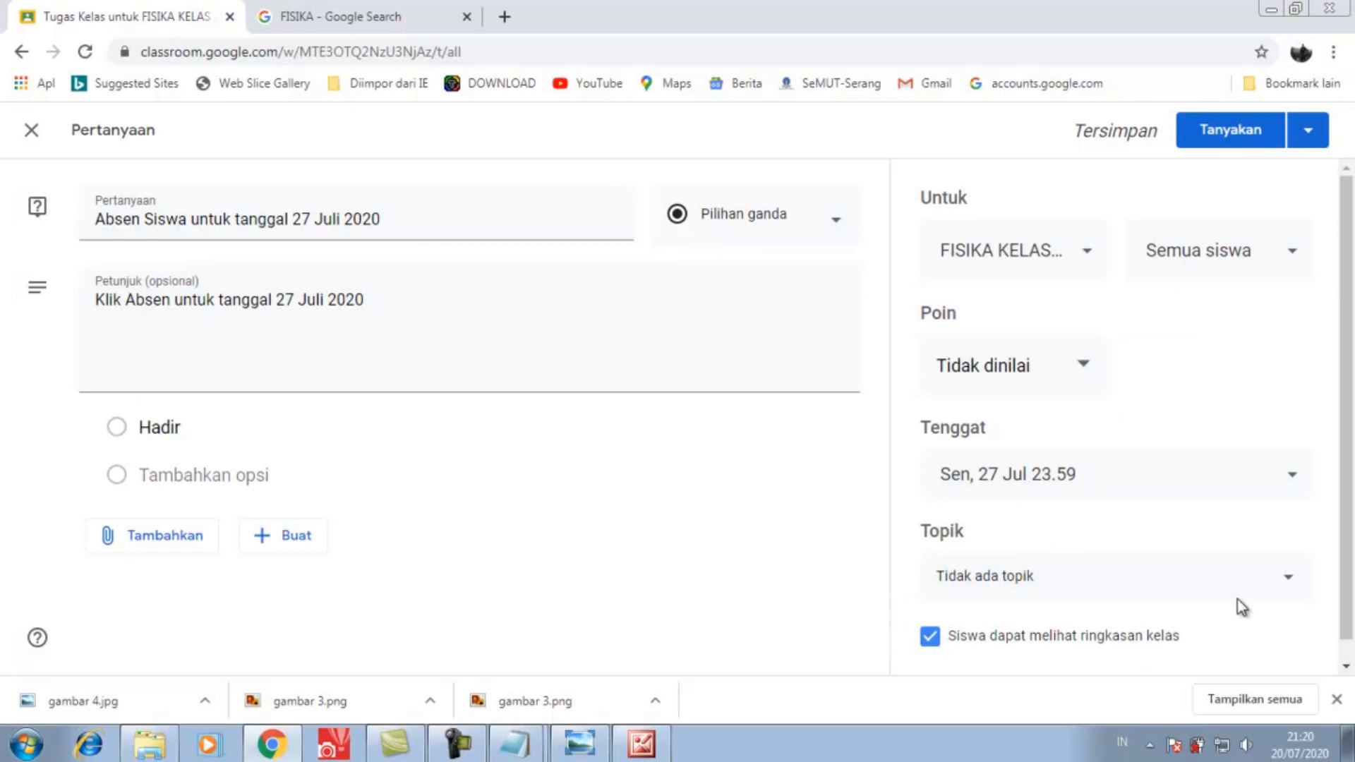
left_click(1291, 587)
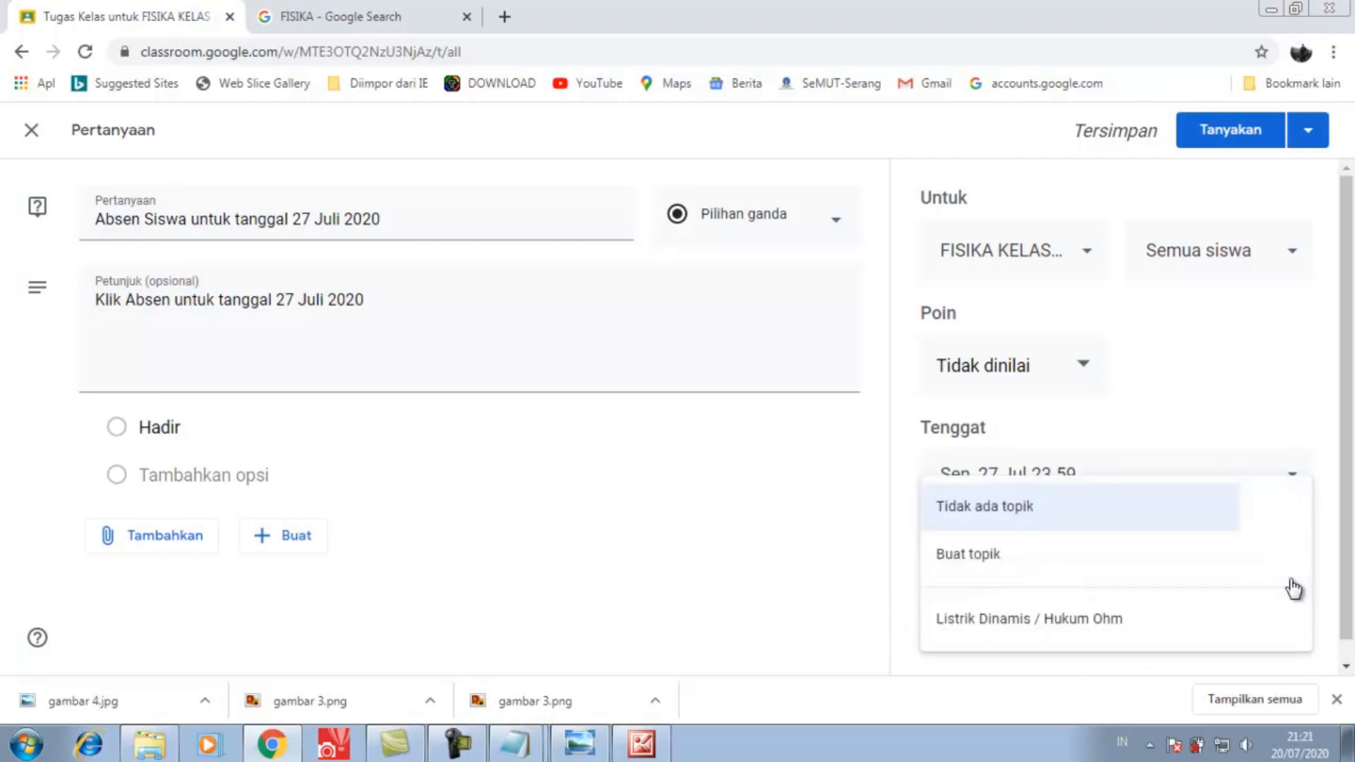
left_click(1098, 621)
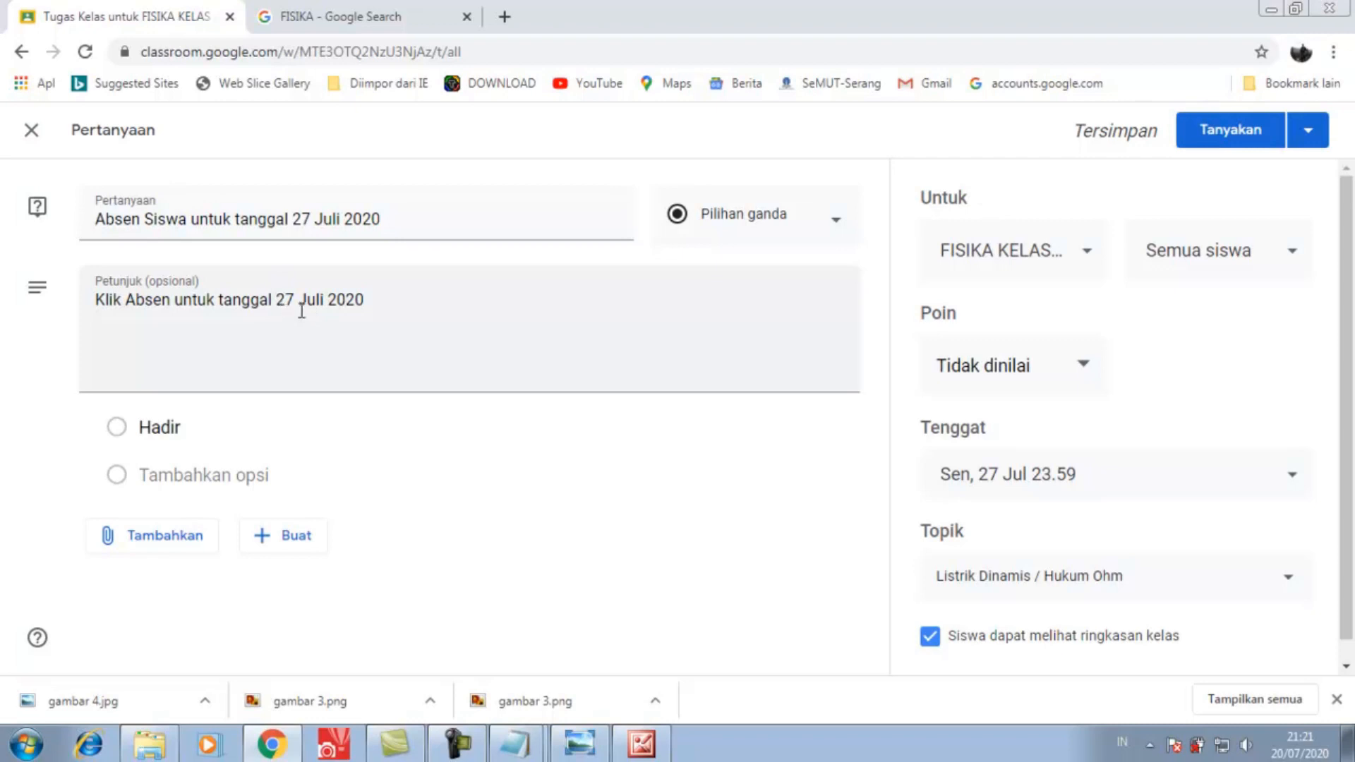
- Schedule the attendance question to be posted on 27 Jul 2020 at 08.00
left_click(1307, 138)
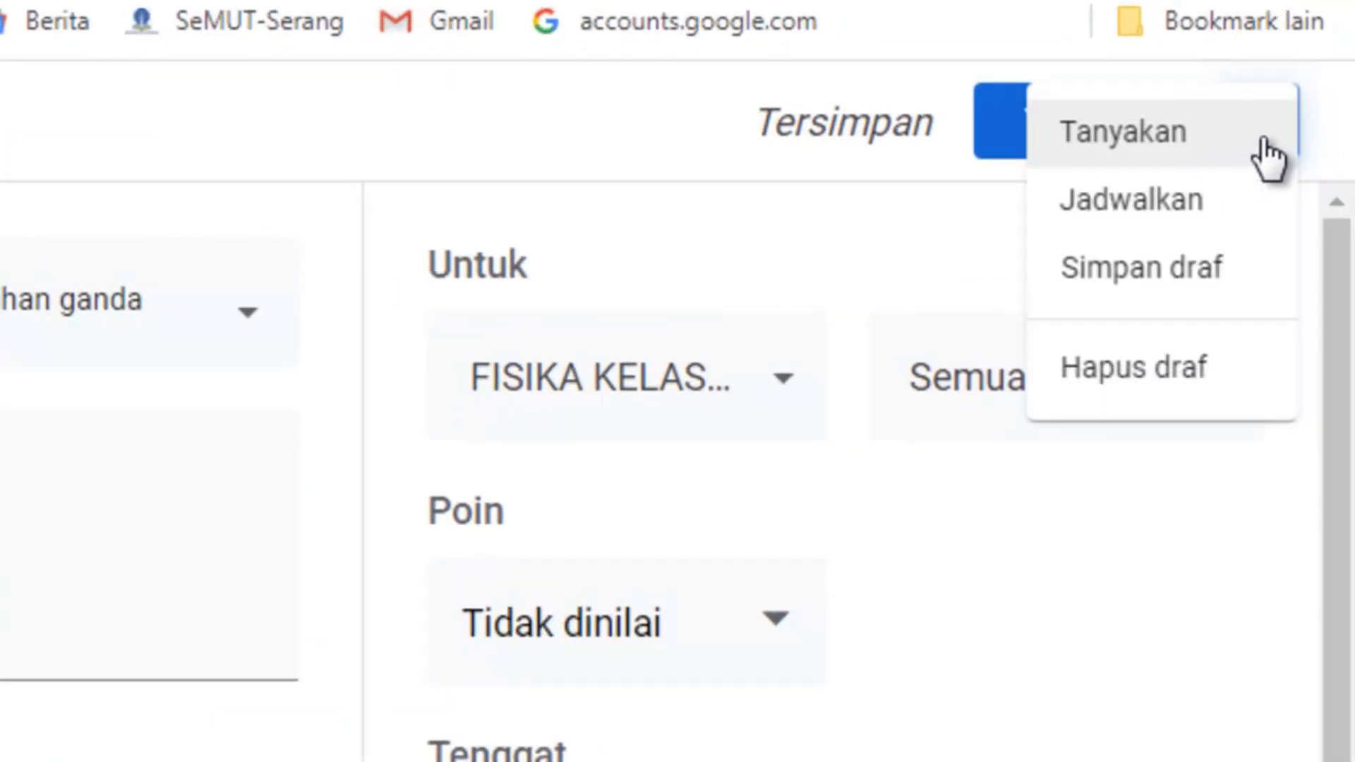
left_click(1161, 226)
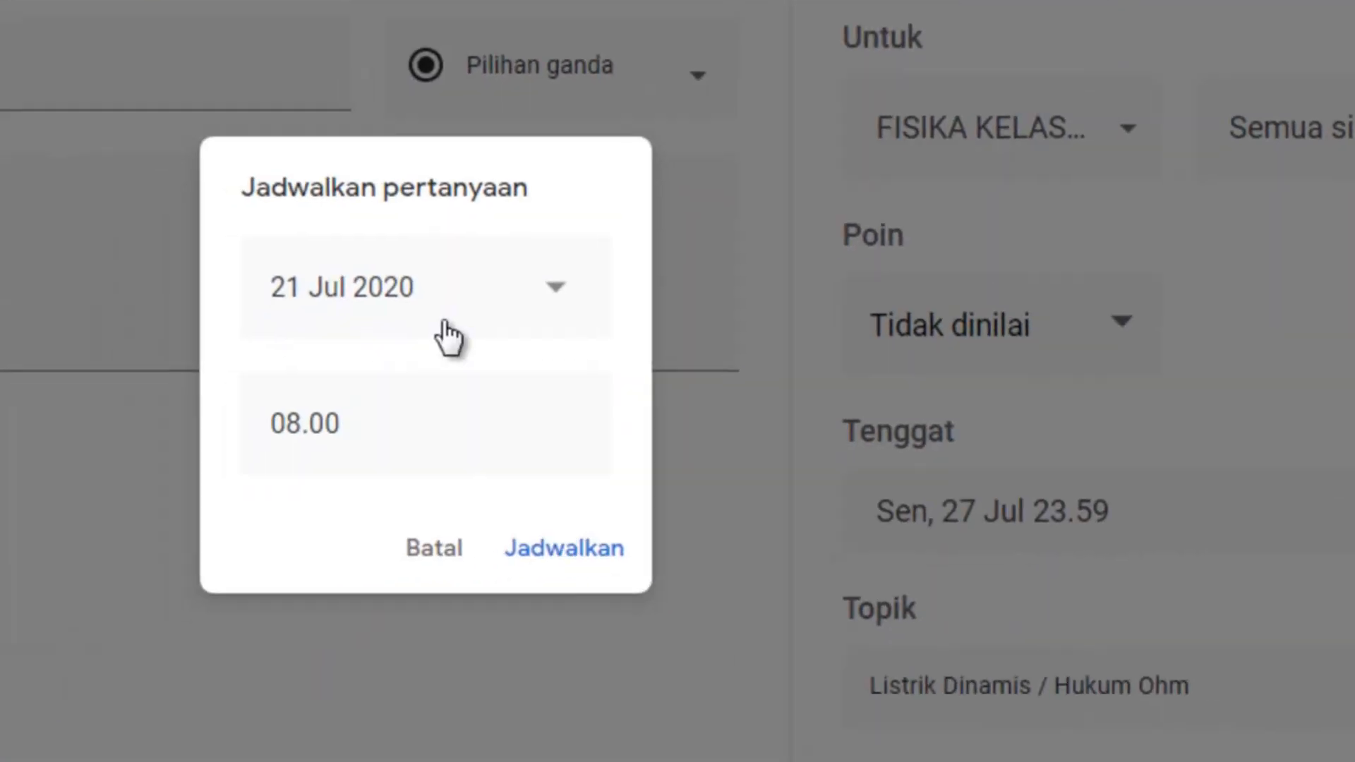
left_click(547, 296)
left_click(373, 738)
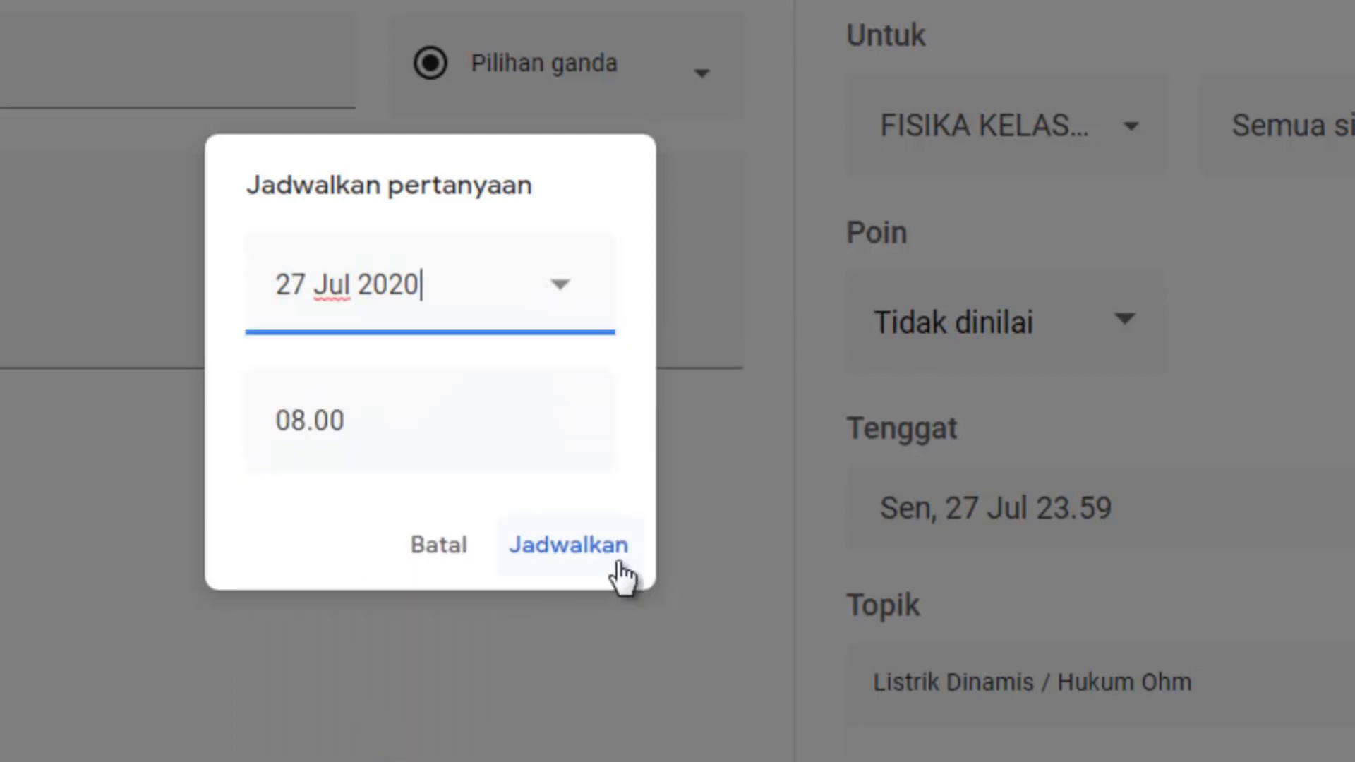
left_click(582, 557)
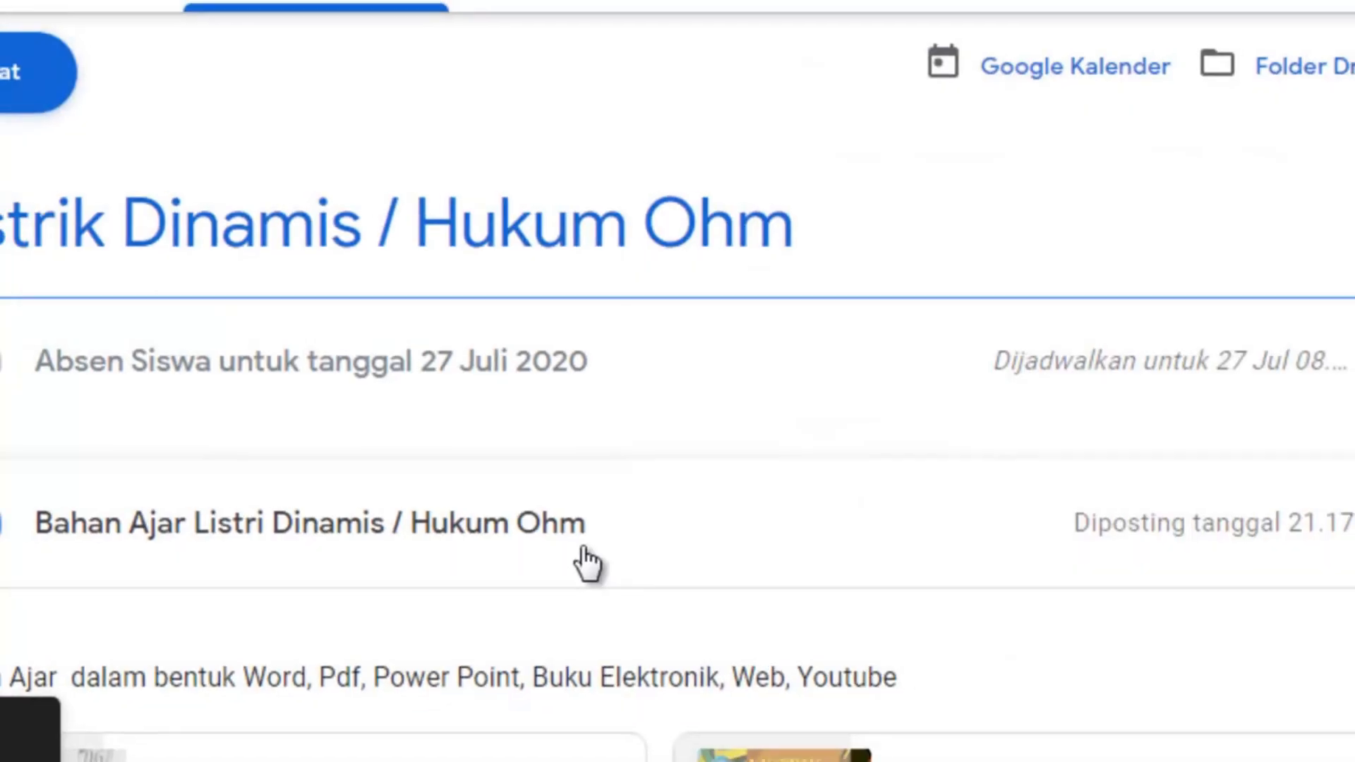
- Review the attachments of the Bahan Ajar Listri Dinamis / Hukum Ohm material and the scheduled attendance question under the topic
scroll(855, 438, "down", 3)
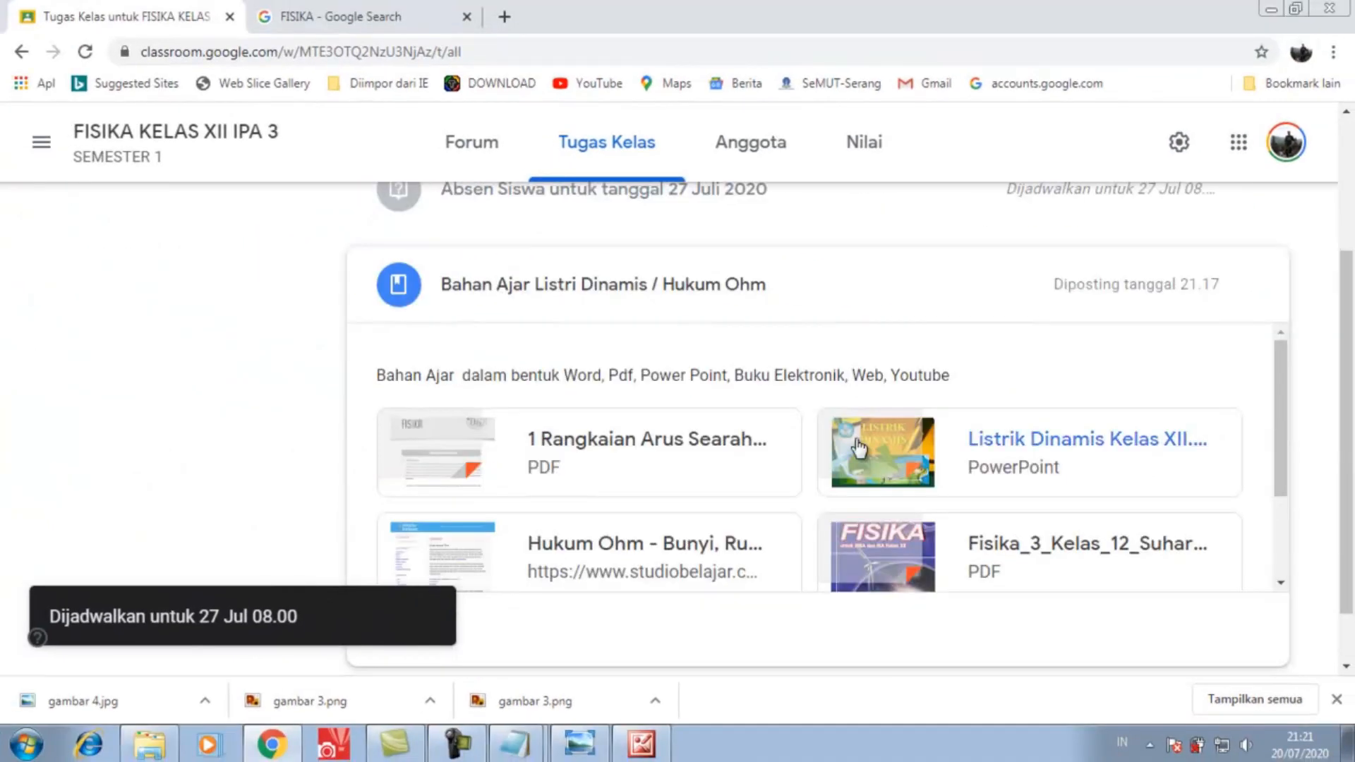
scroll(858, 446, "up", 3)
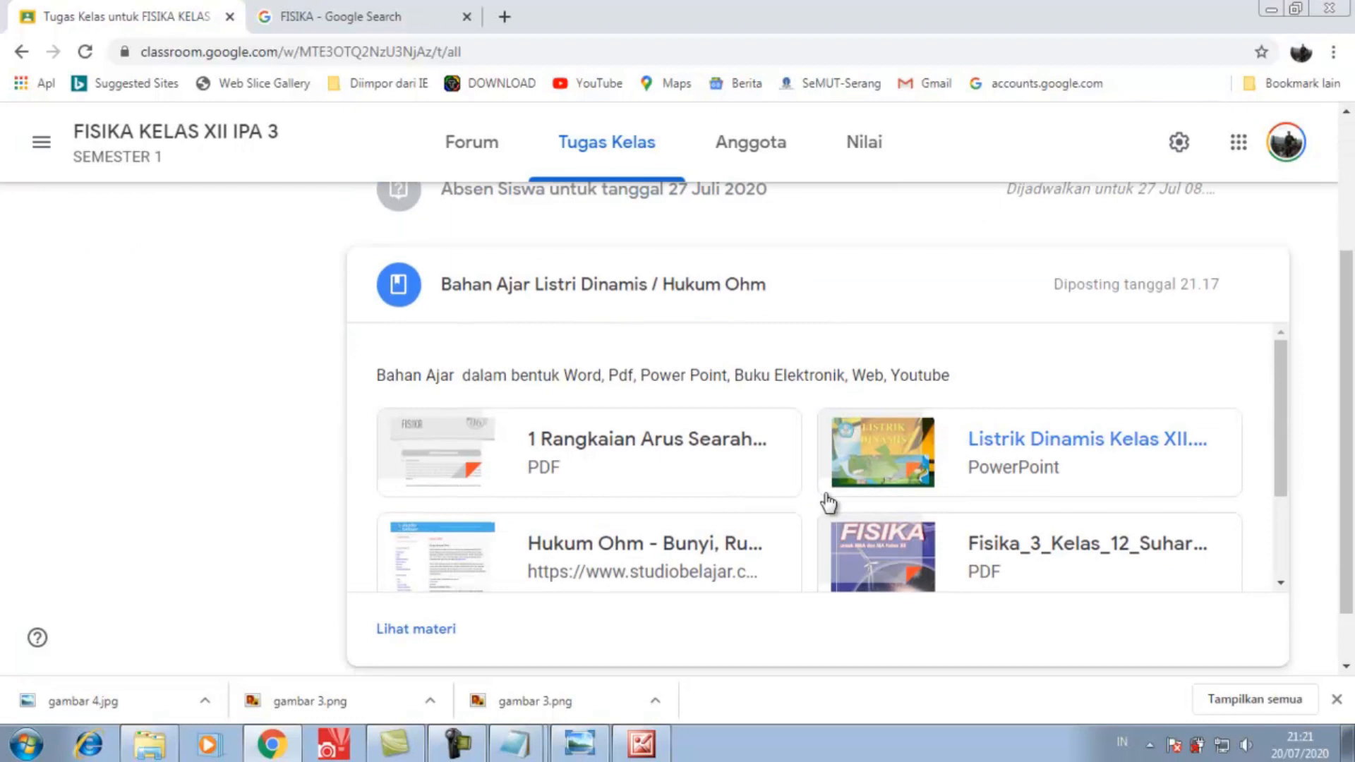
scroll(828, 503, "down", 1)
scroll(829, 502, "down", 1)
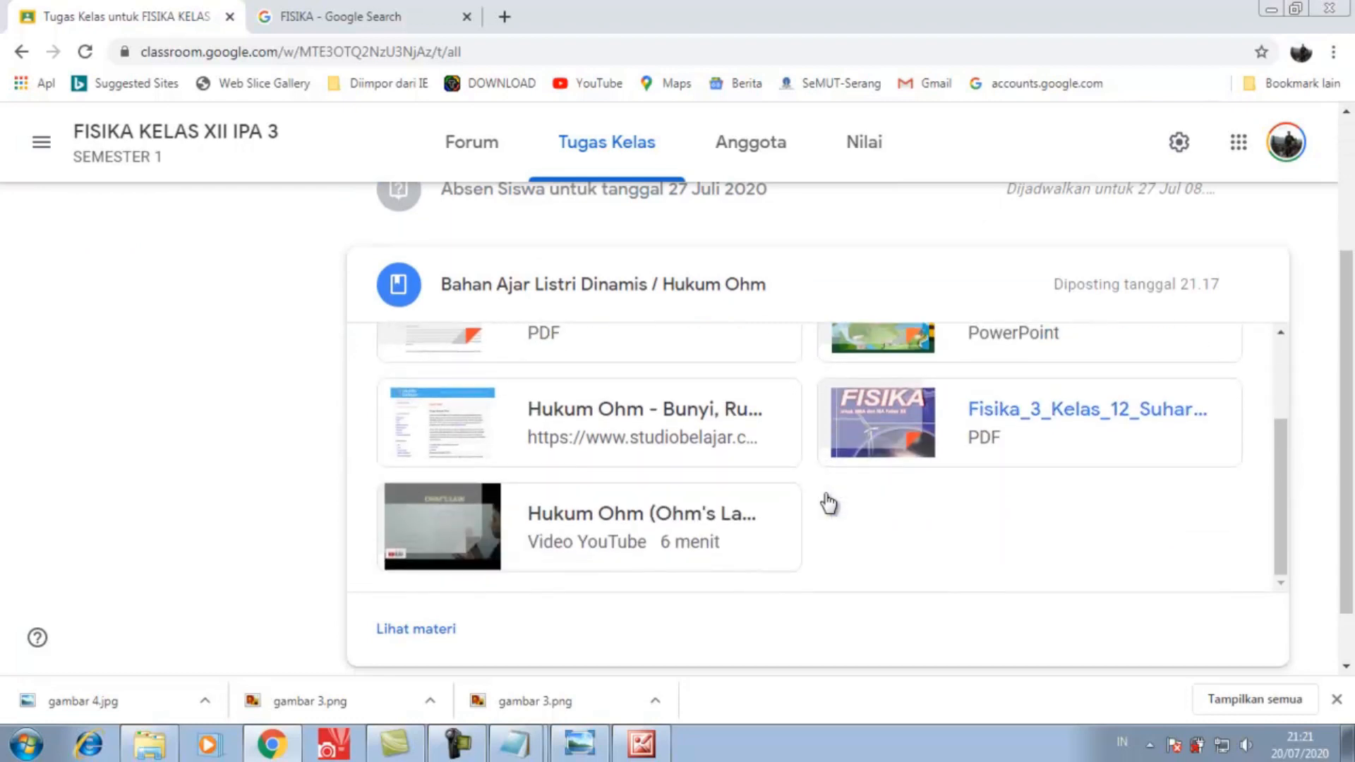
scroll(584, 544, "up", 2)
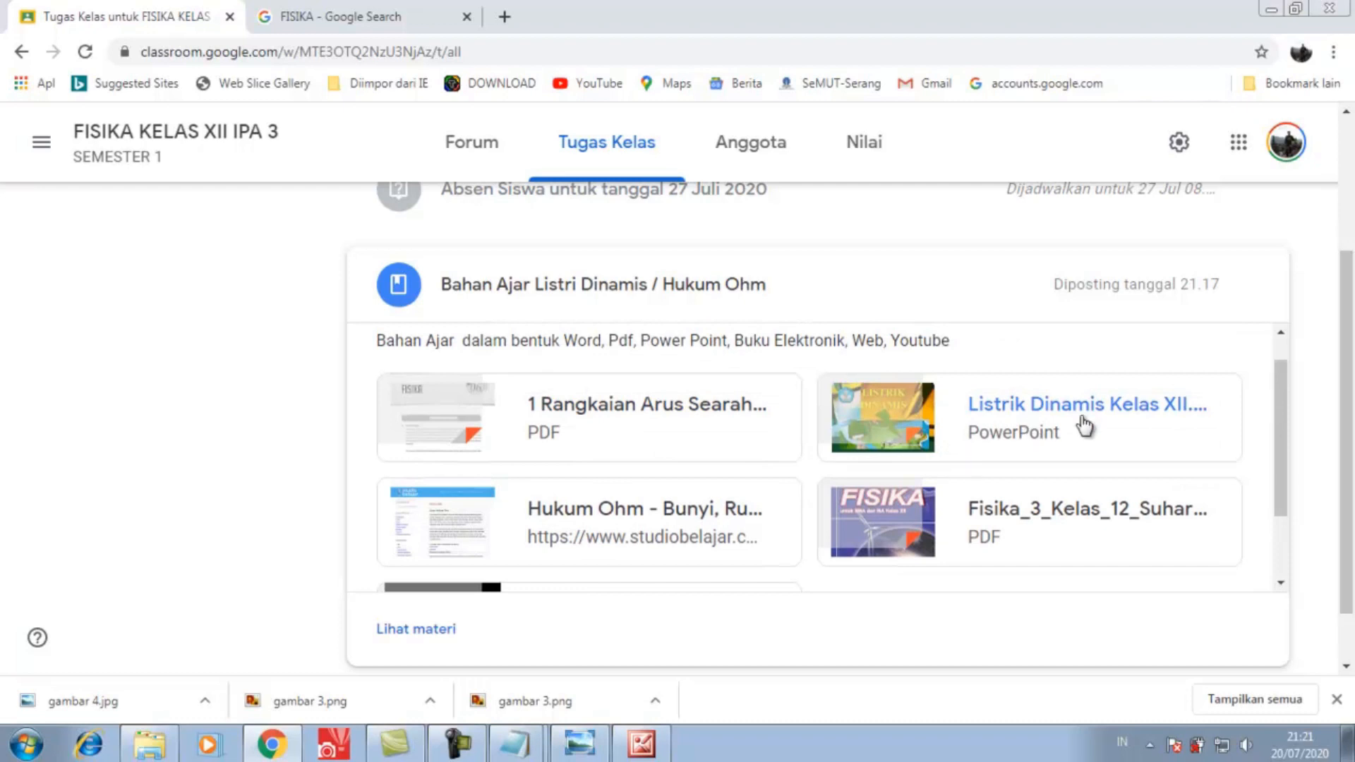
scroll(847, 508, "up", 1)
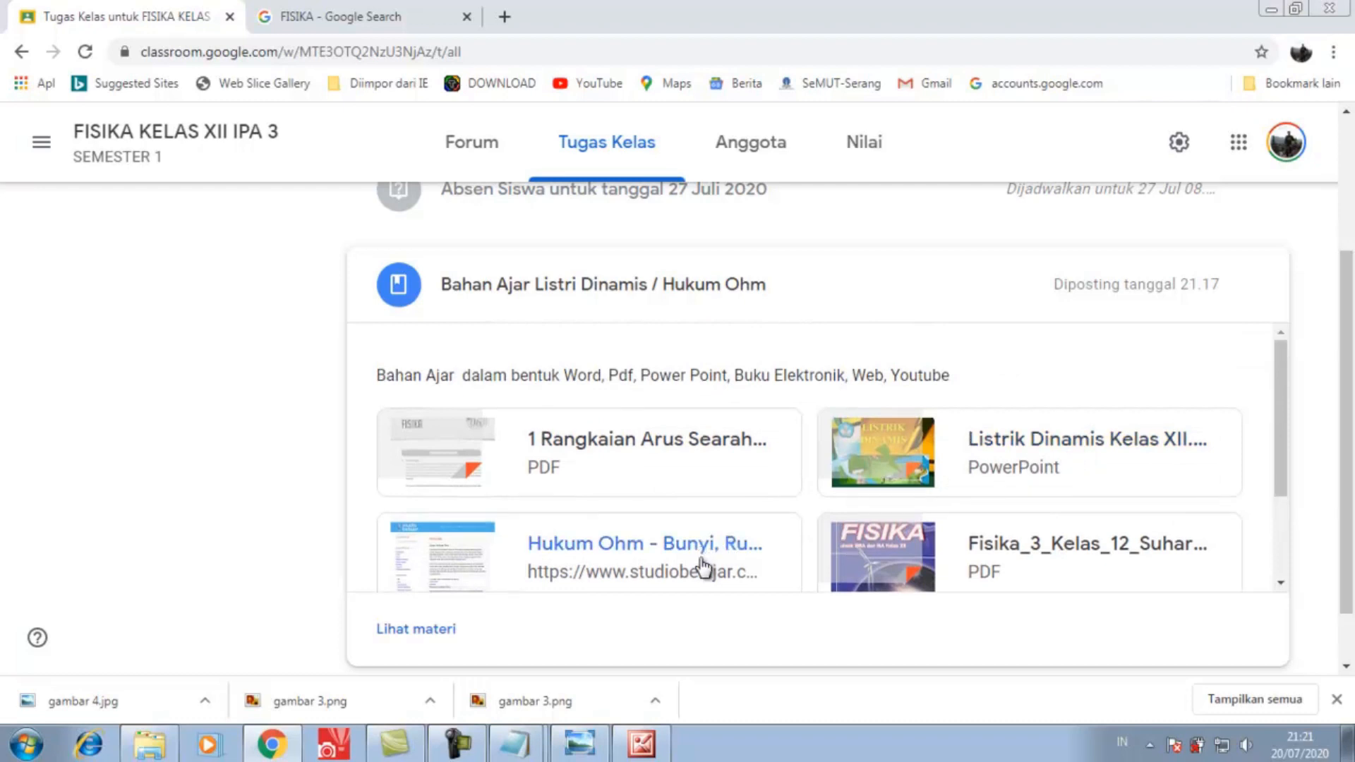
scroll(966, 562, "down", 3)
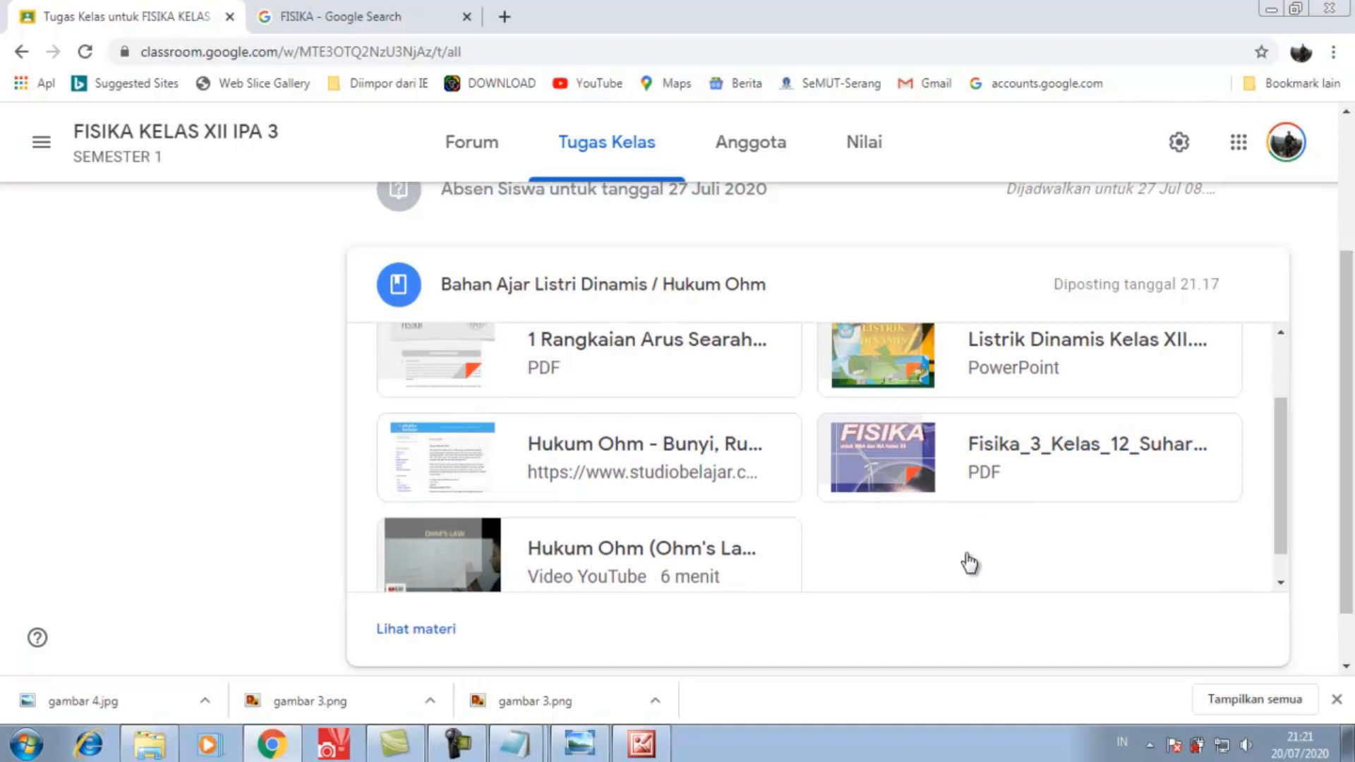
scroll(885, 589, "down", 1)
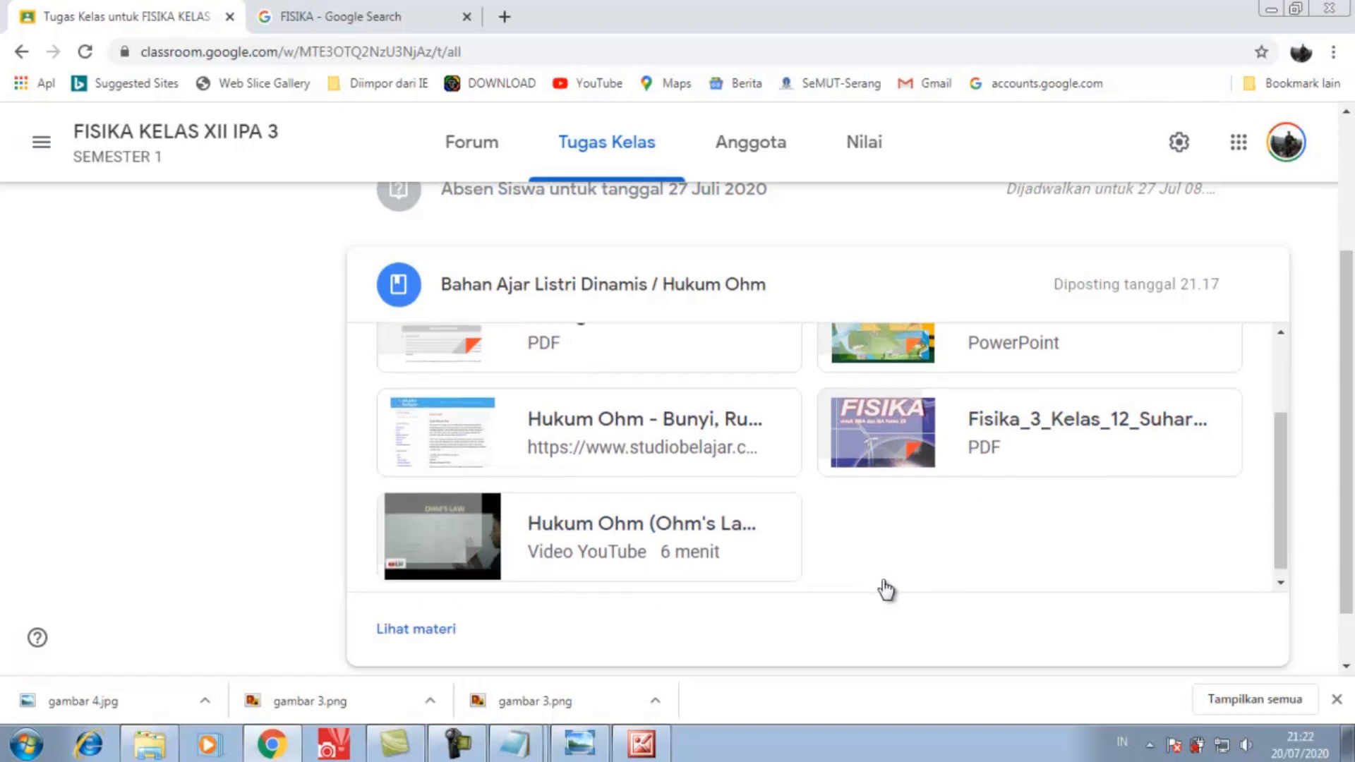
scroll(886, 590, "up", 4)
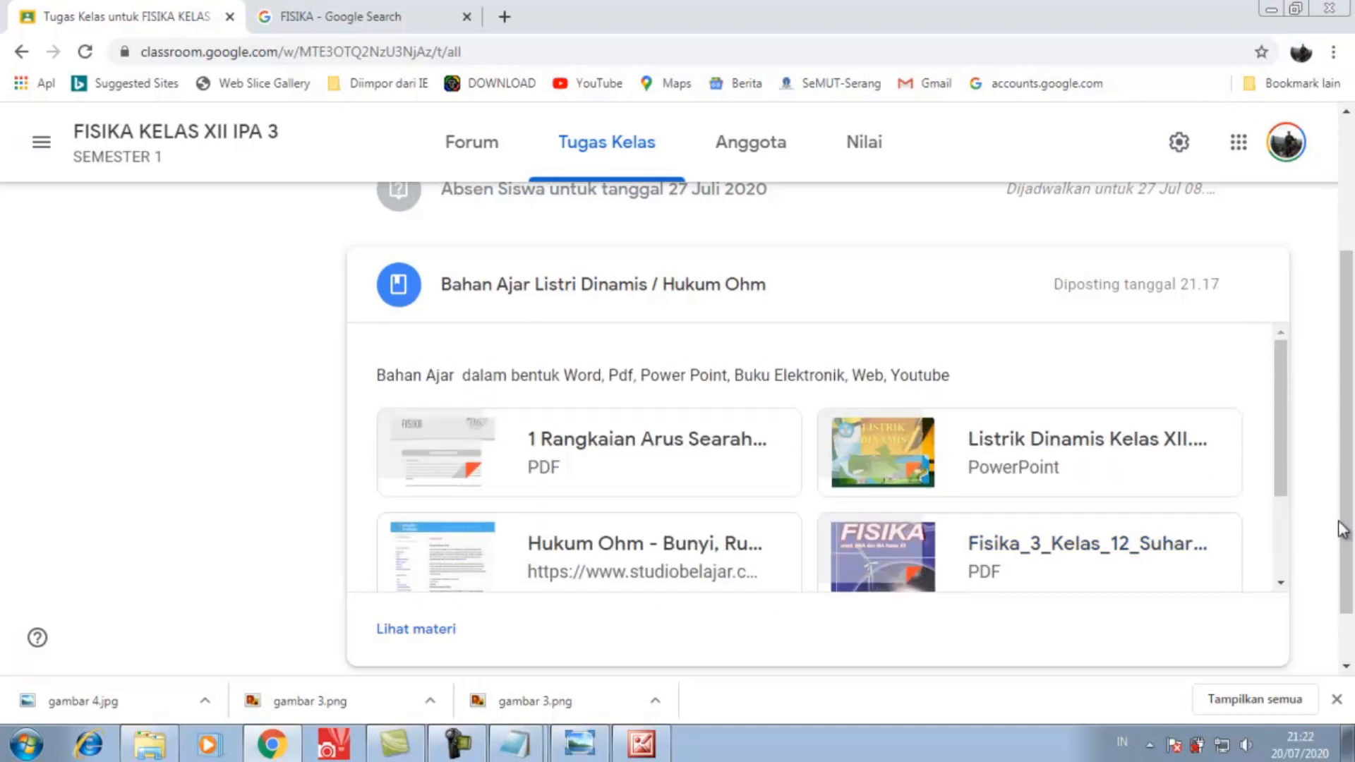
left_click_drag(1339, 529, 1338, 443)
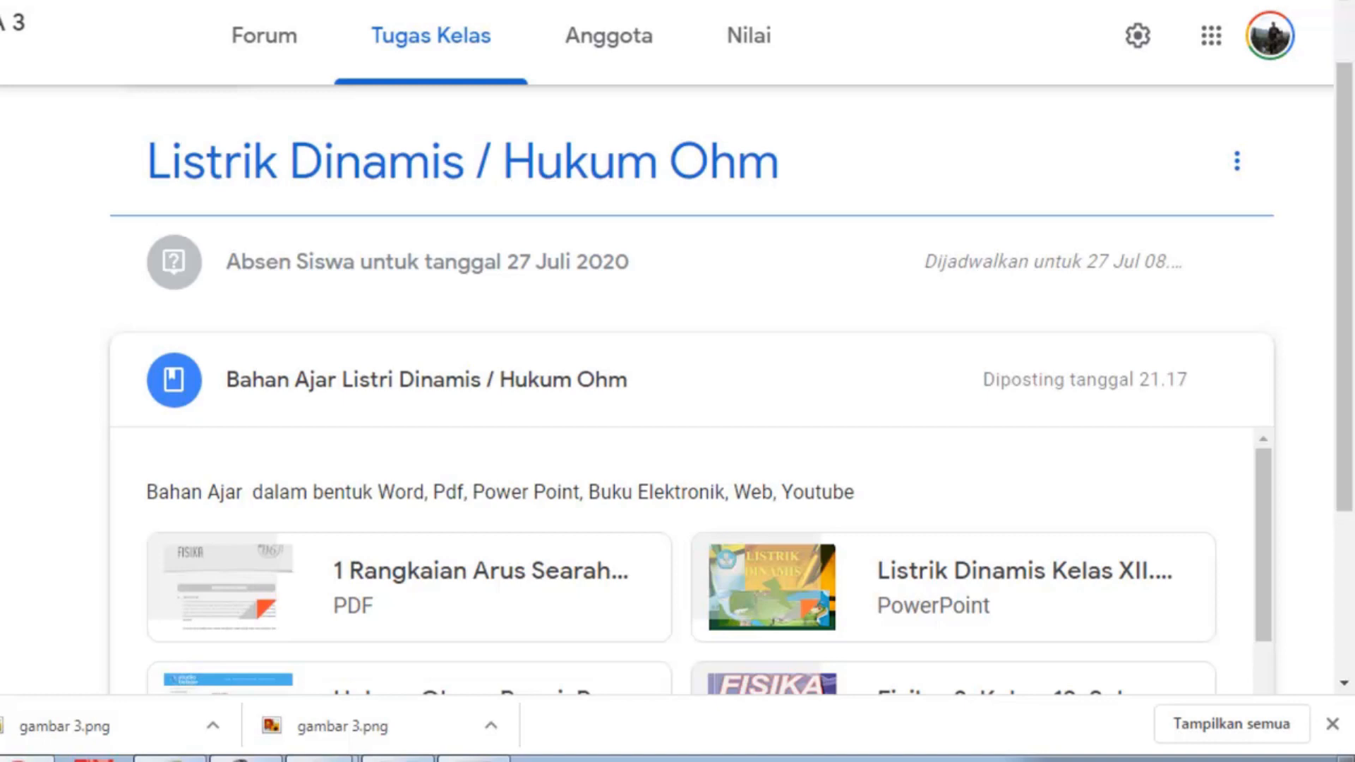
- Open google.com in a new browser tab
left_click(526, 17)
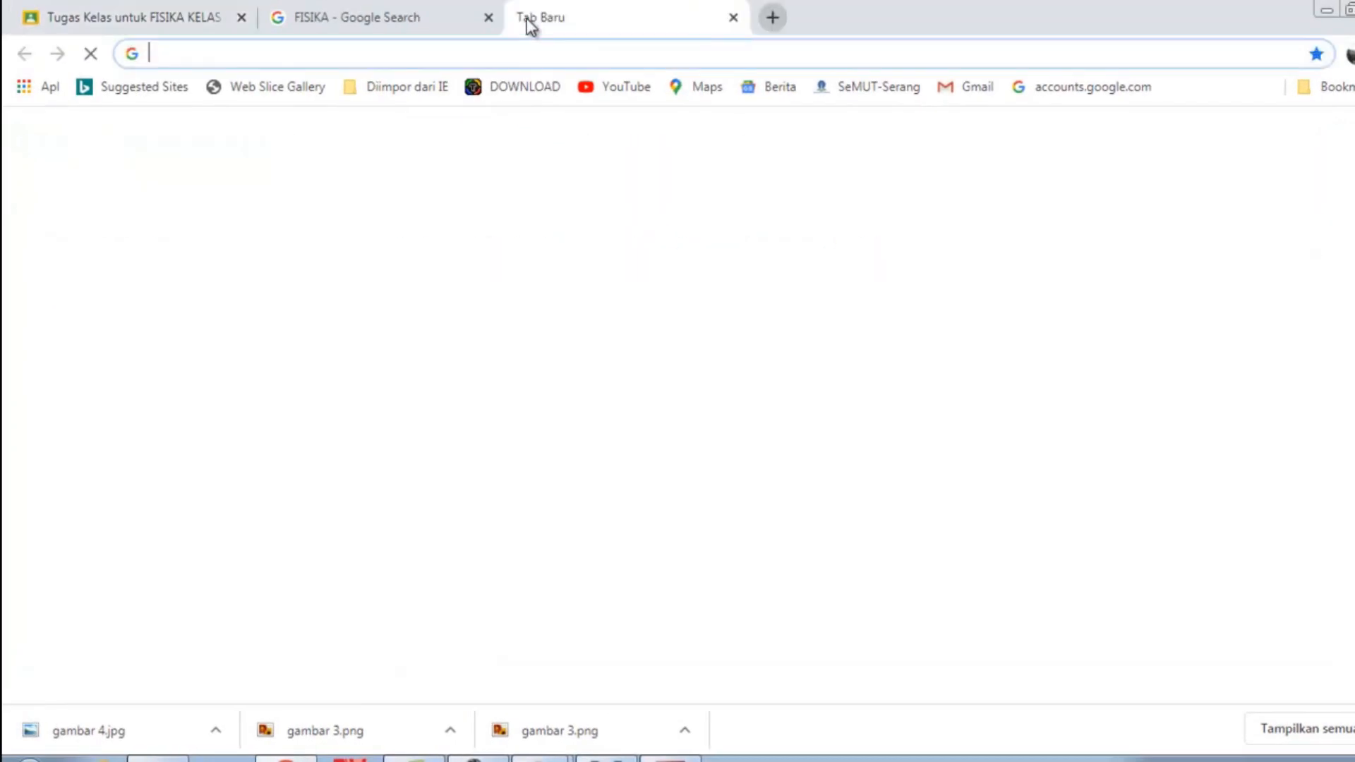
left_click(525, 51)
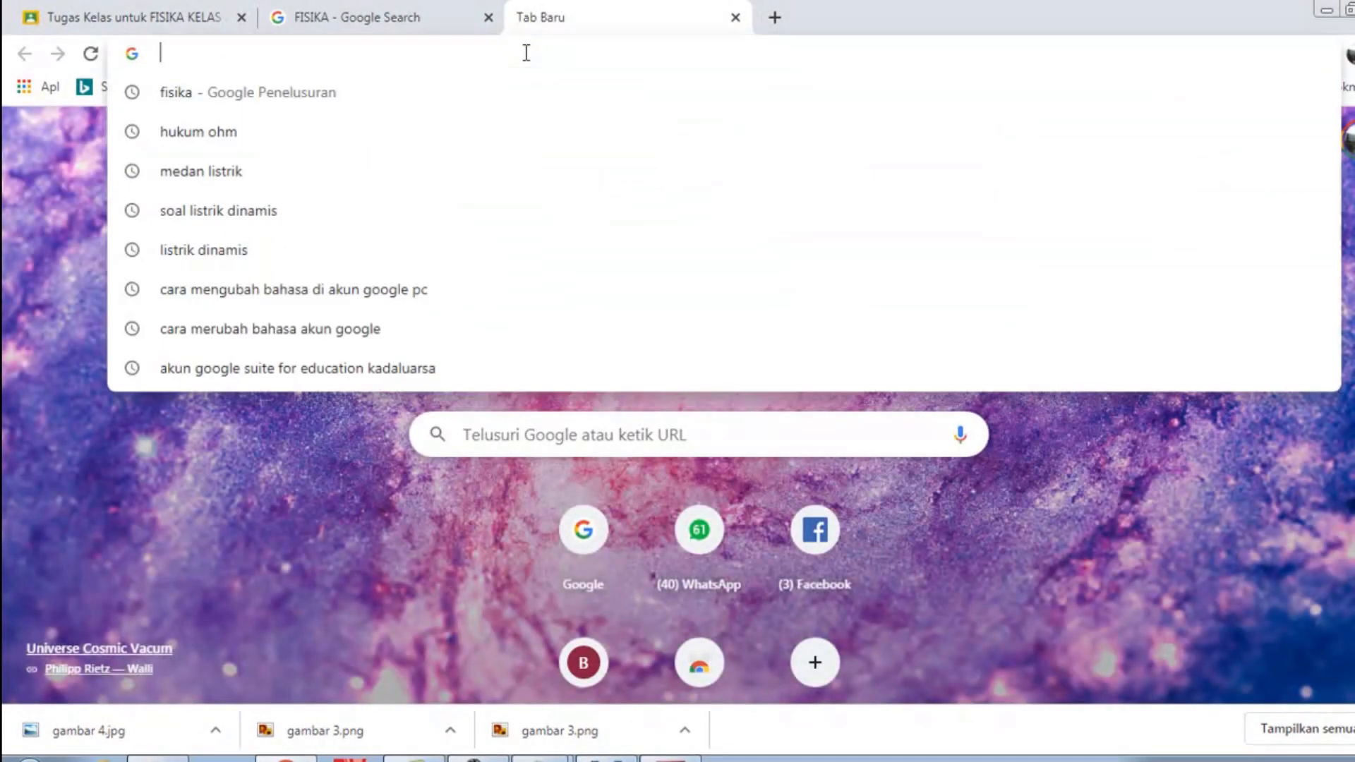
type("google.com")
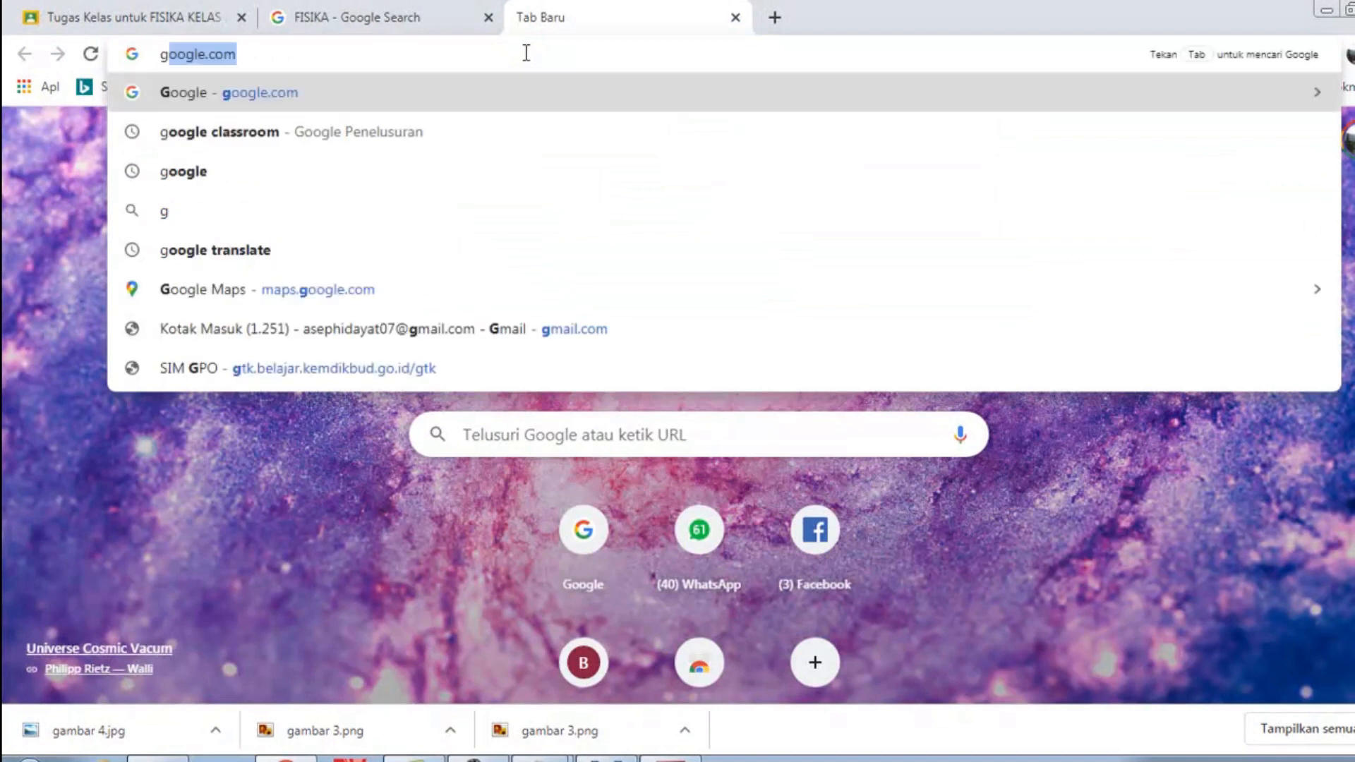
key("Right")
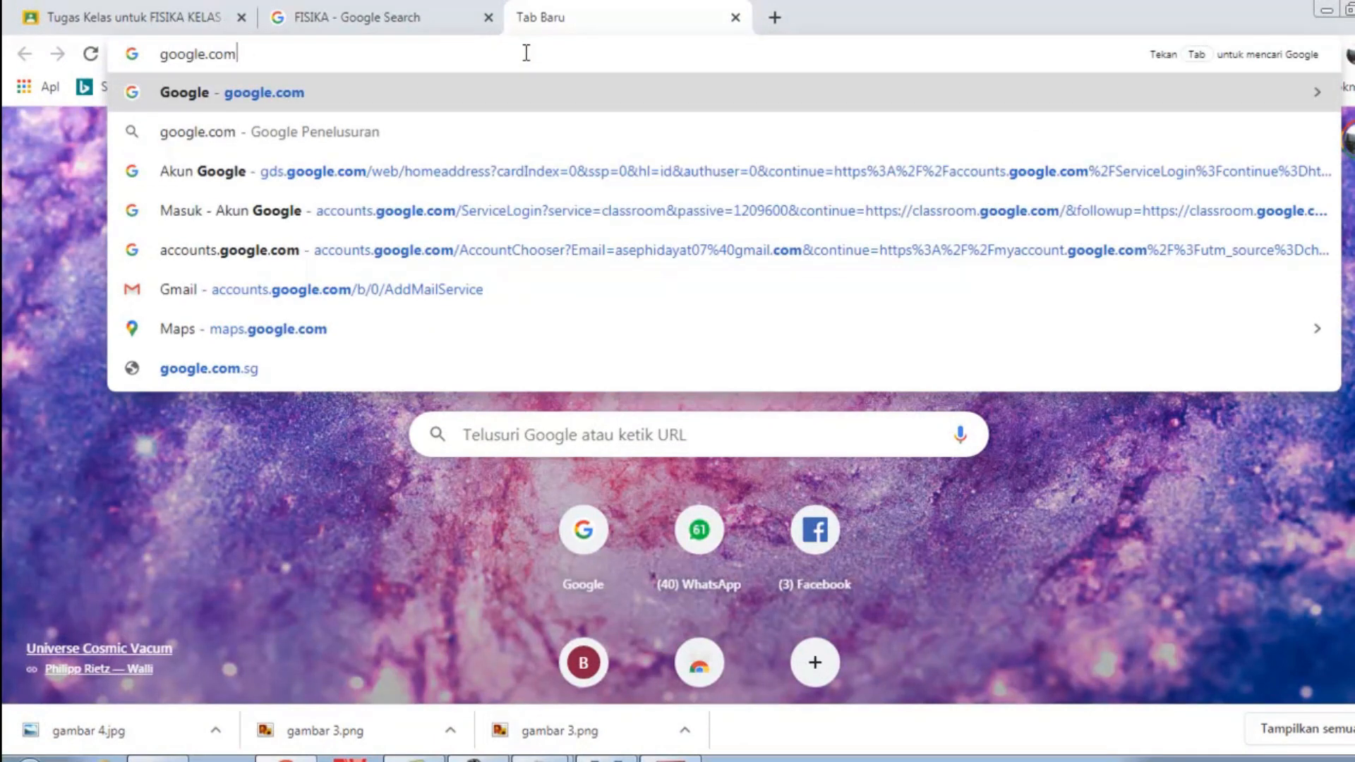
key("Return")
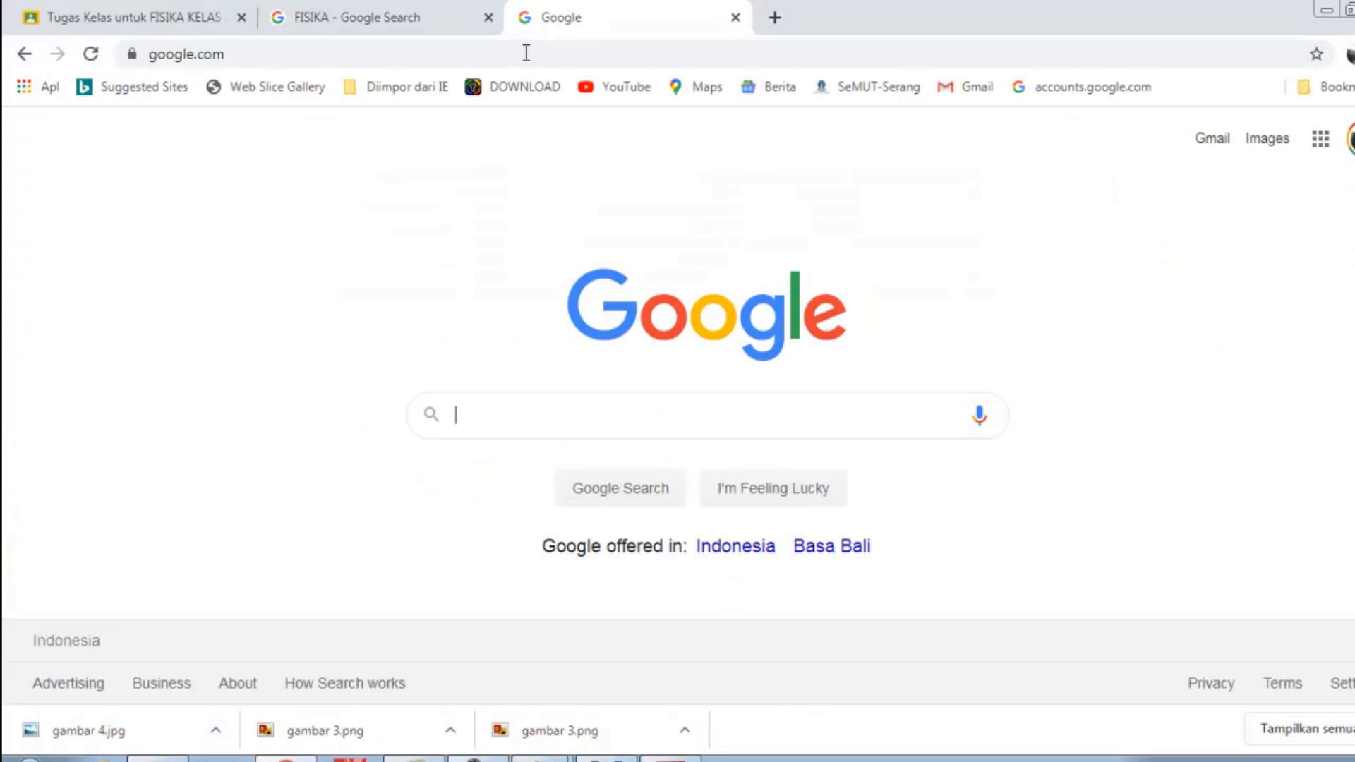
left_click(390, 21)
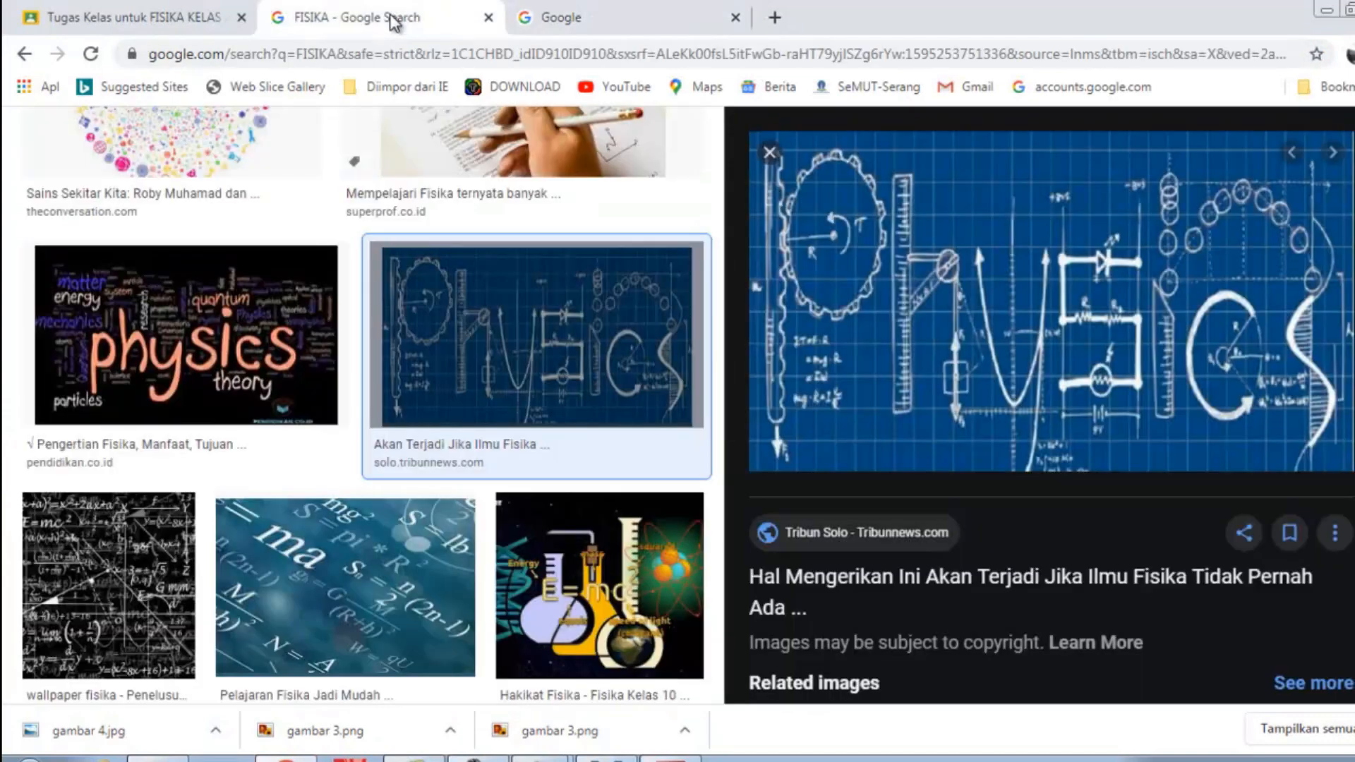
left_click(150, 22)
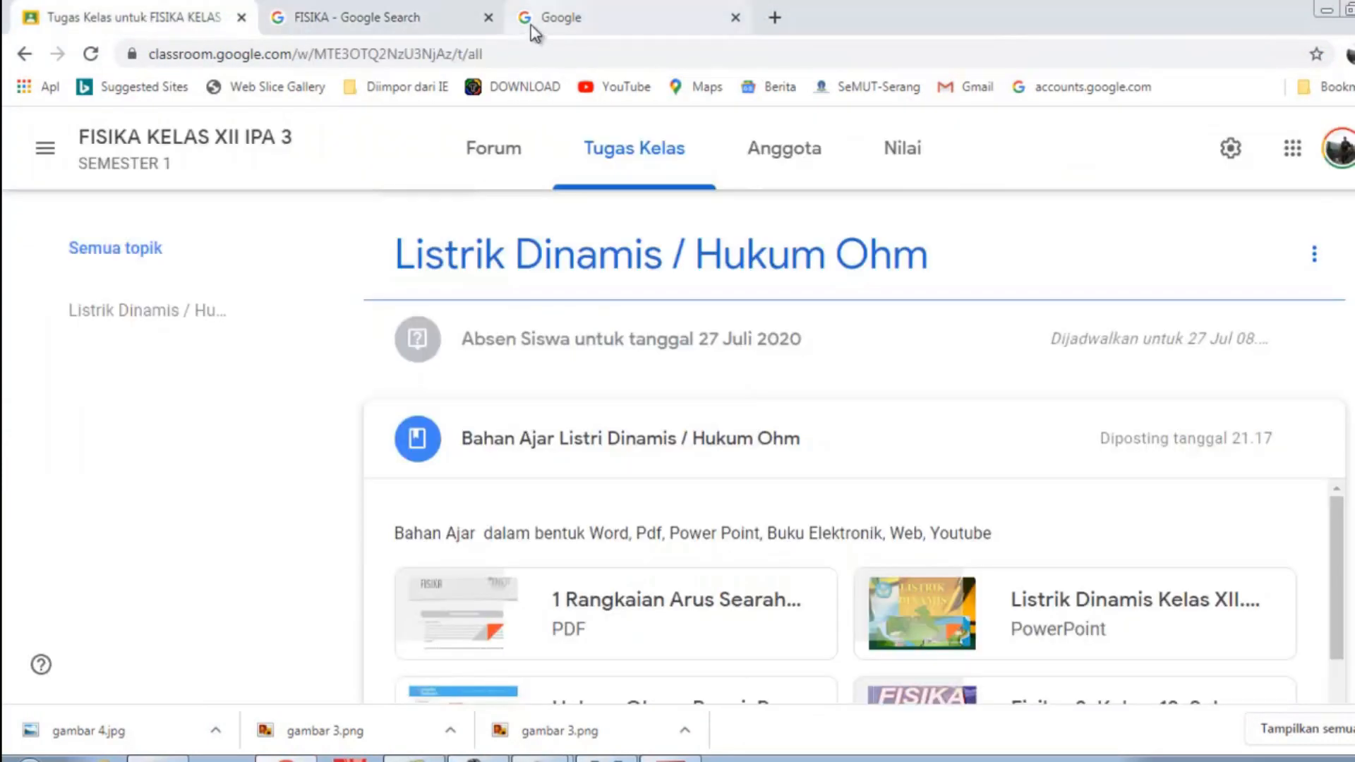
- Return to the Google home page and open Google Meet from its list of apps
left_click(592, 24)
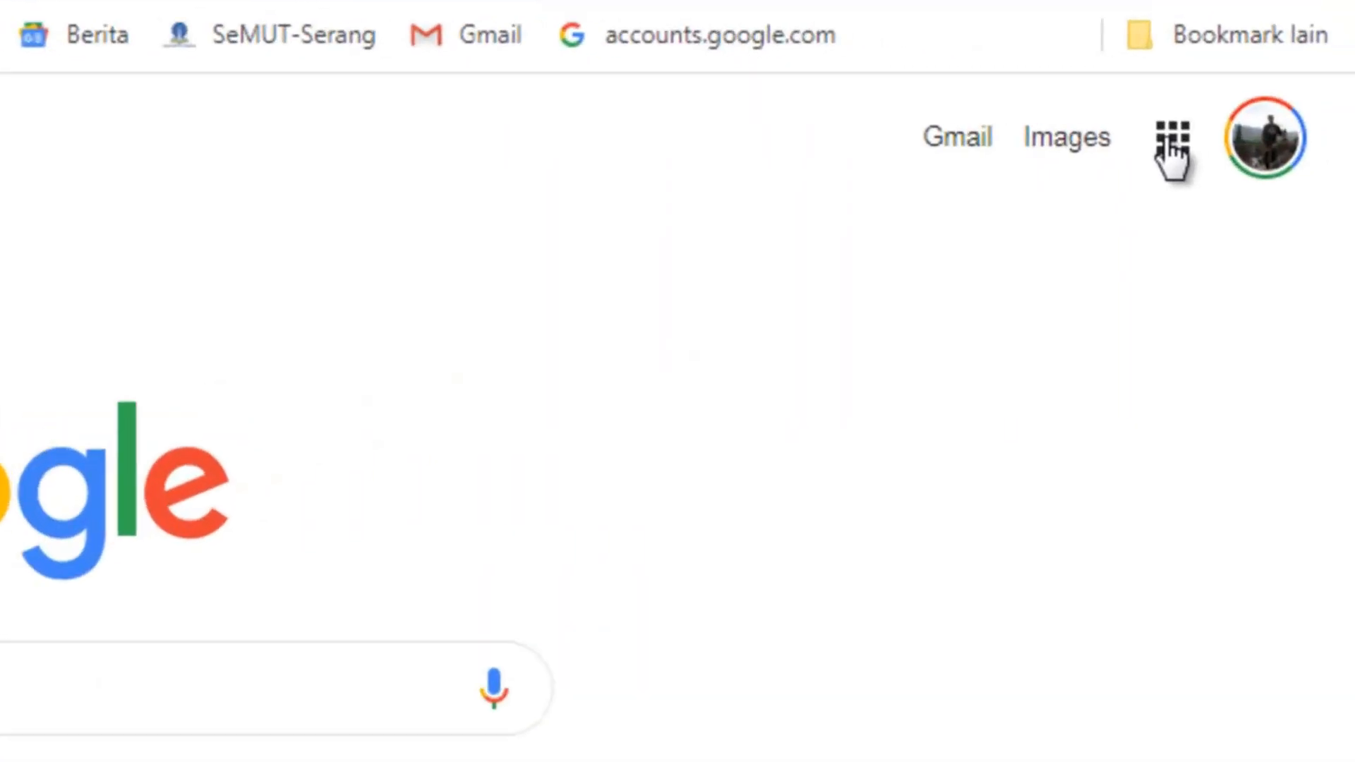
left_click(1320, 138)
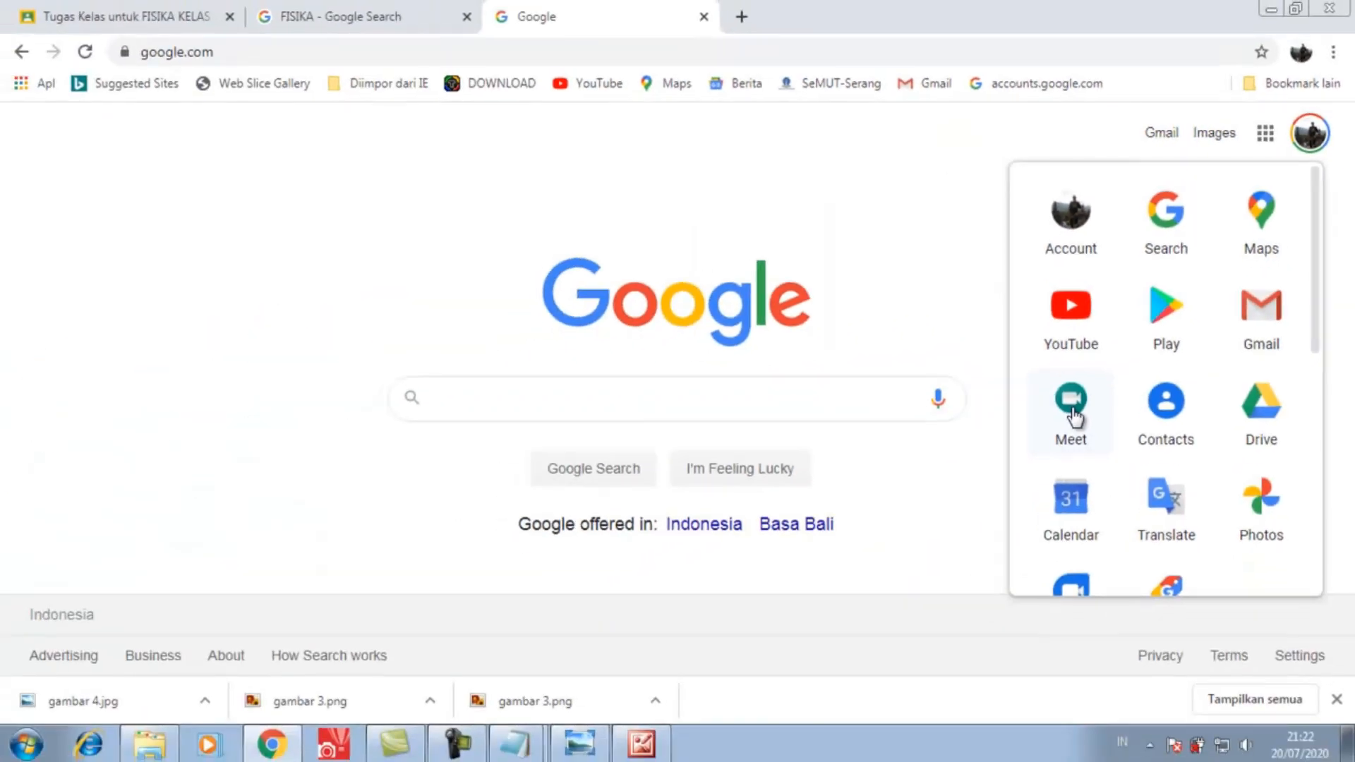
left_click(1073, 412)
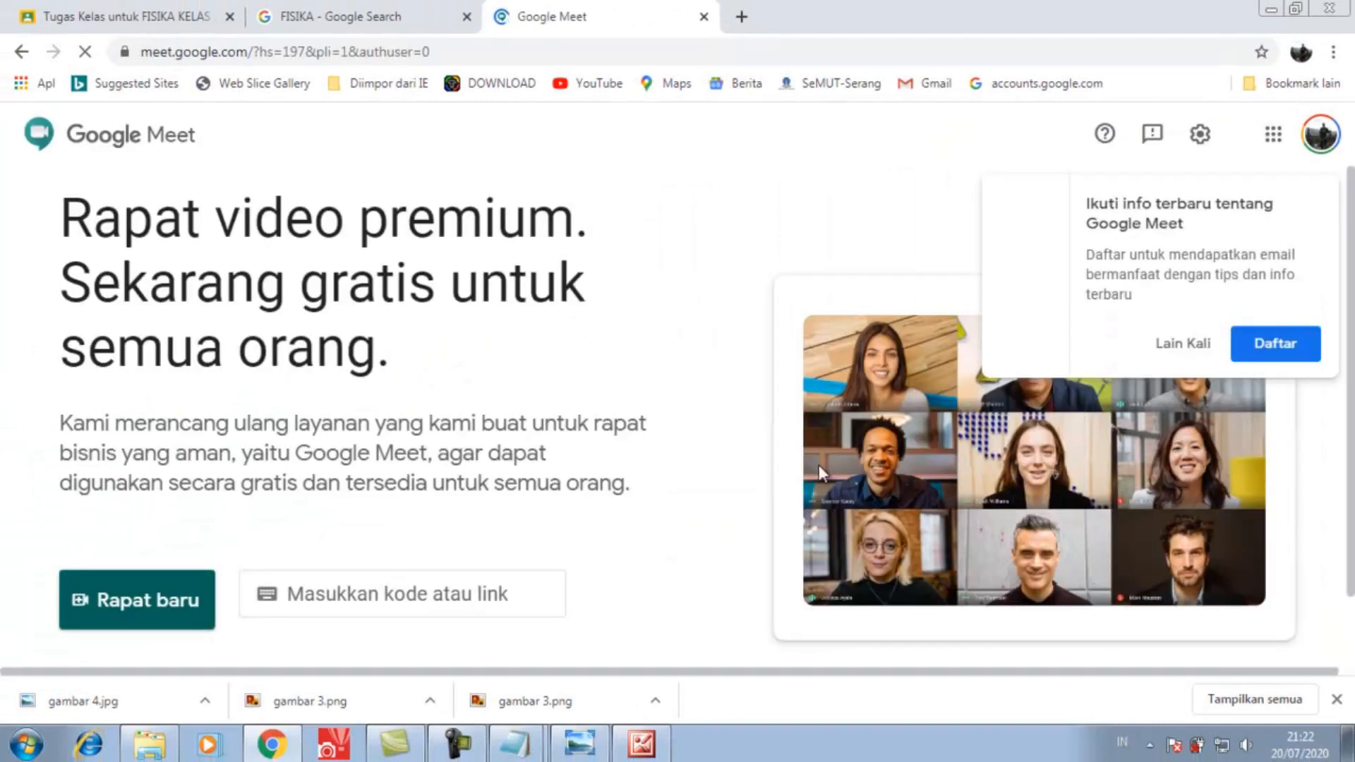
- Generate a new meeting link for sharing, copy it, and close the link dialog
scroll(708, 429, "down", 1)
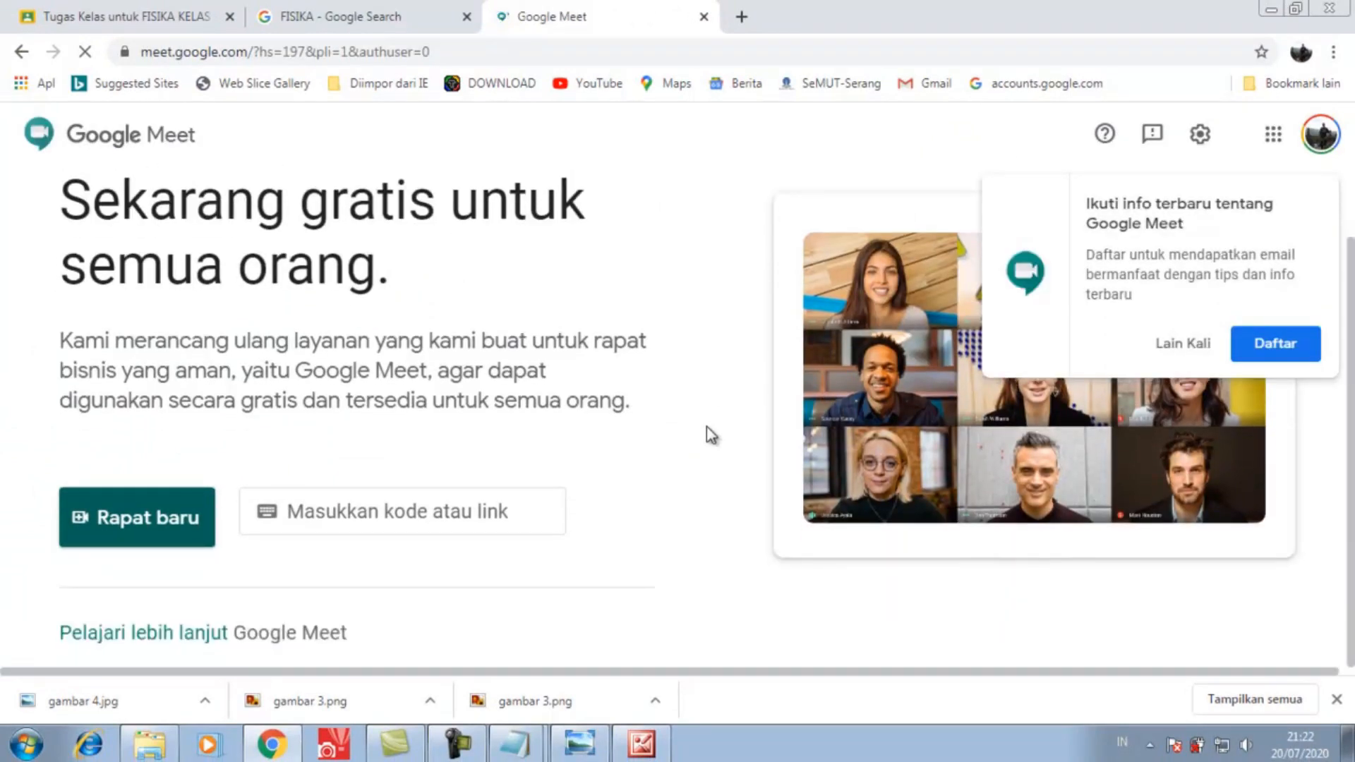
left_click(162, 528)
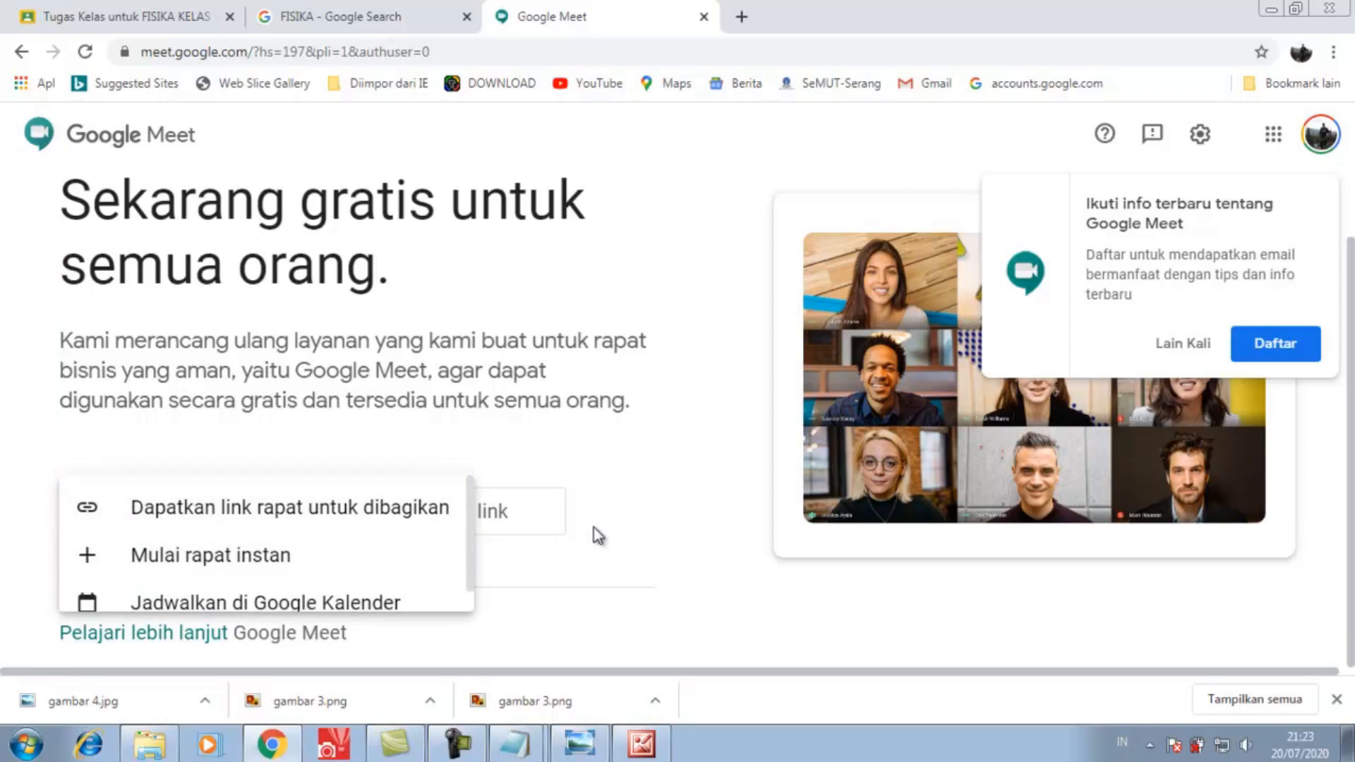
left_click(243, 511)
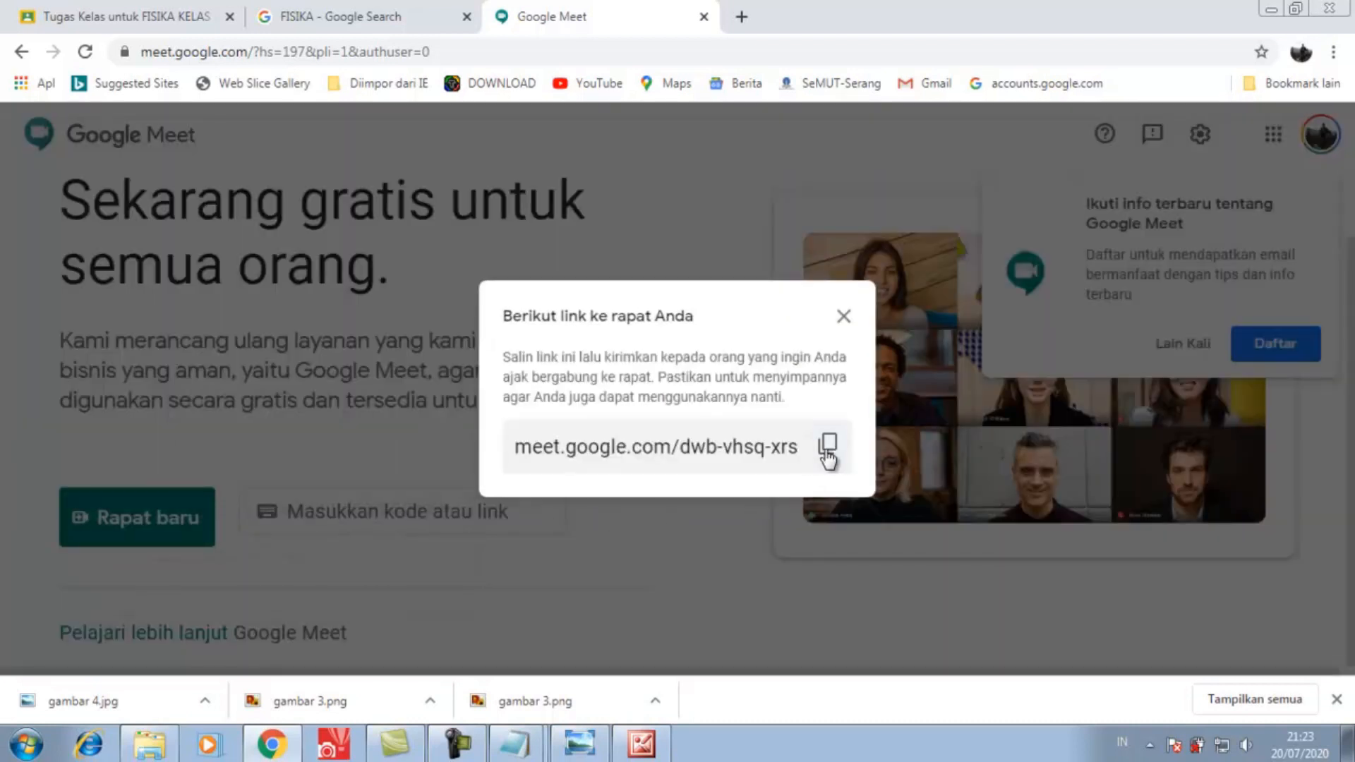
left_click(827, 448)
left_click(845, 317)
- Show the options for creating a new meeting again
left_click(127, 525)
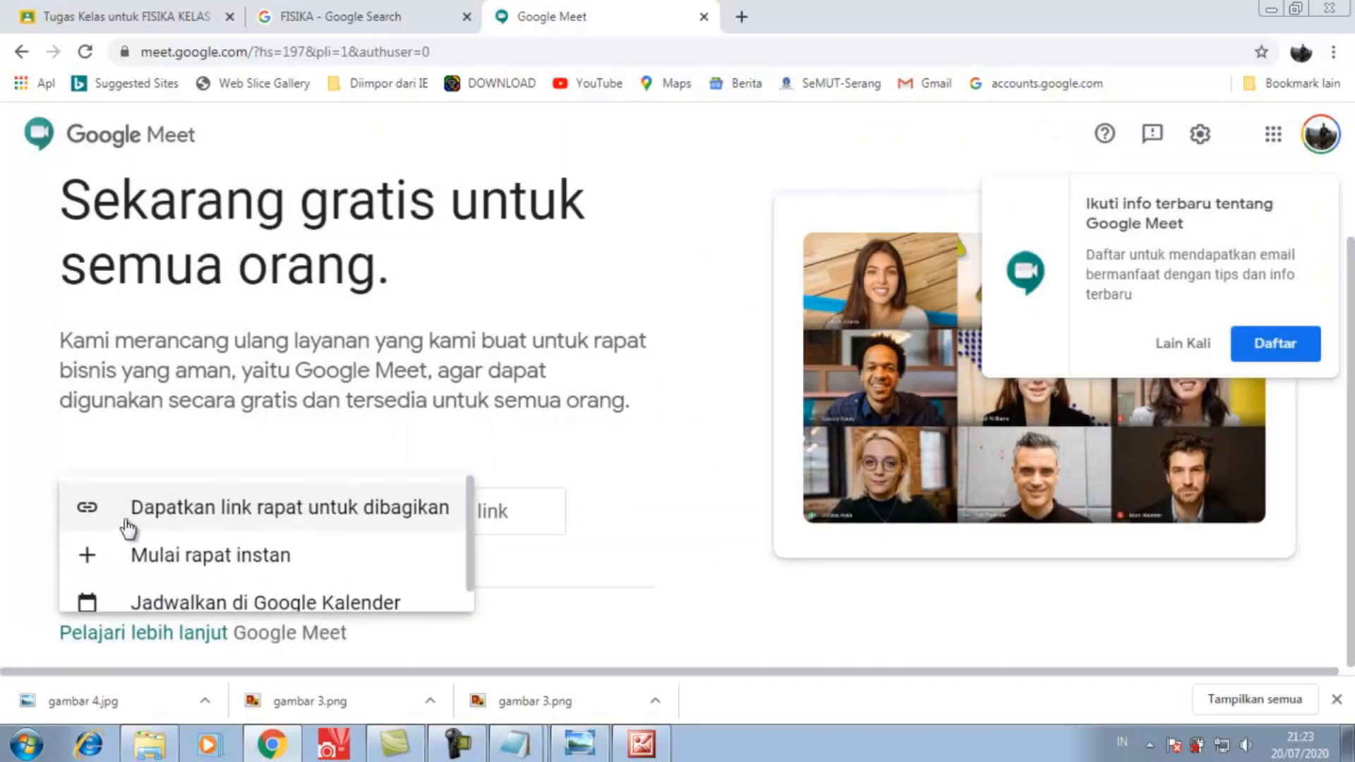
- Start an instant Google Meet meeting and join it
left_click(198, 561)
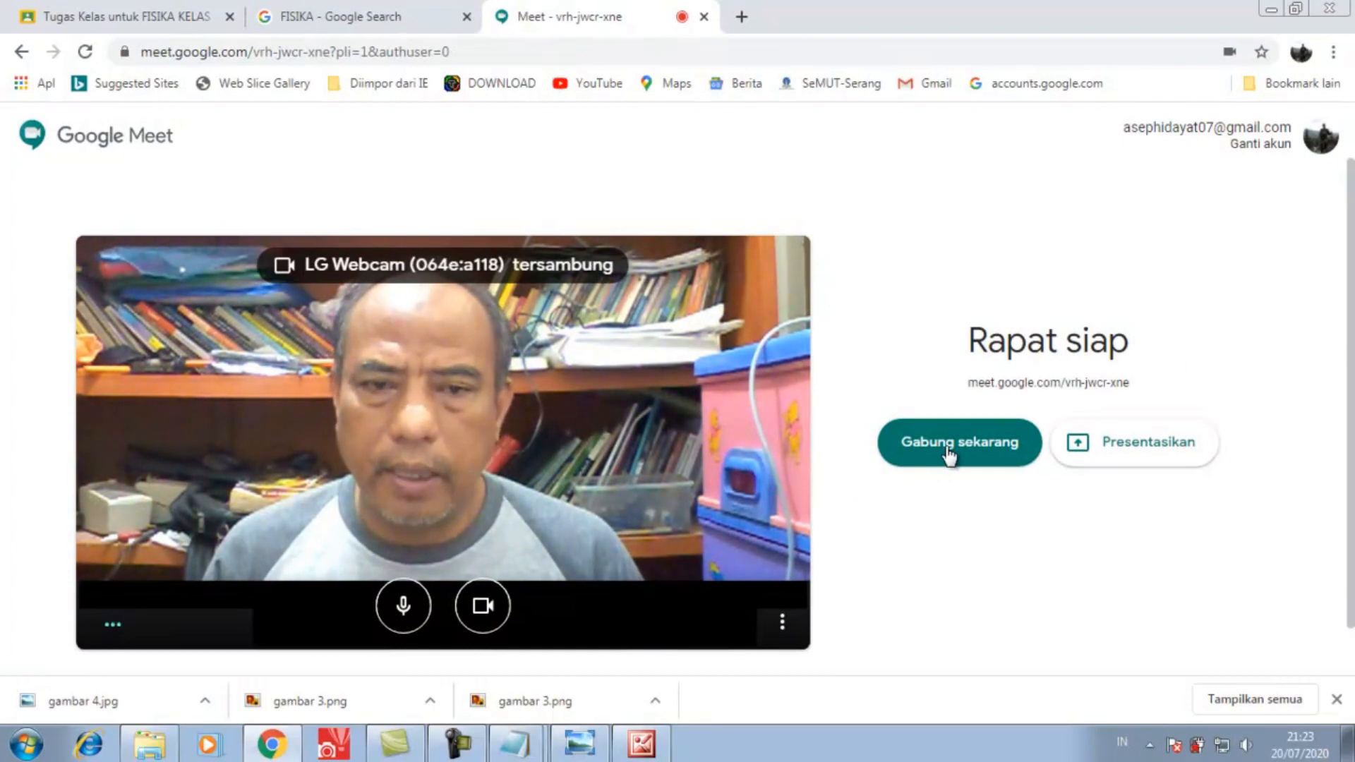
left_click(948, 451)
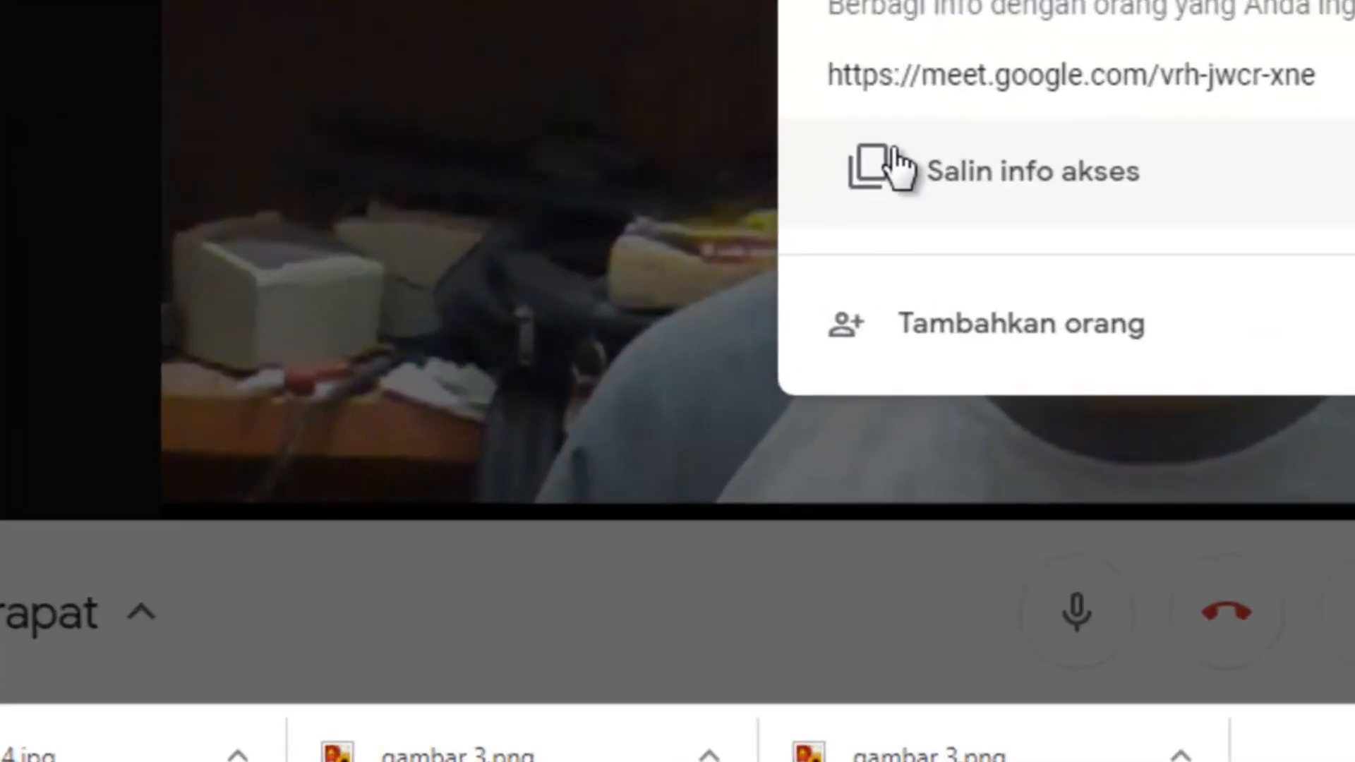
- Copy the meeting's access link from the meeting details
left_click(519, 412)
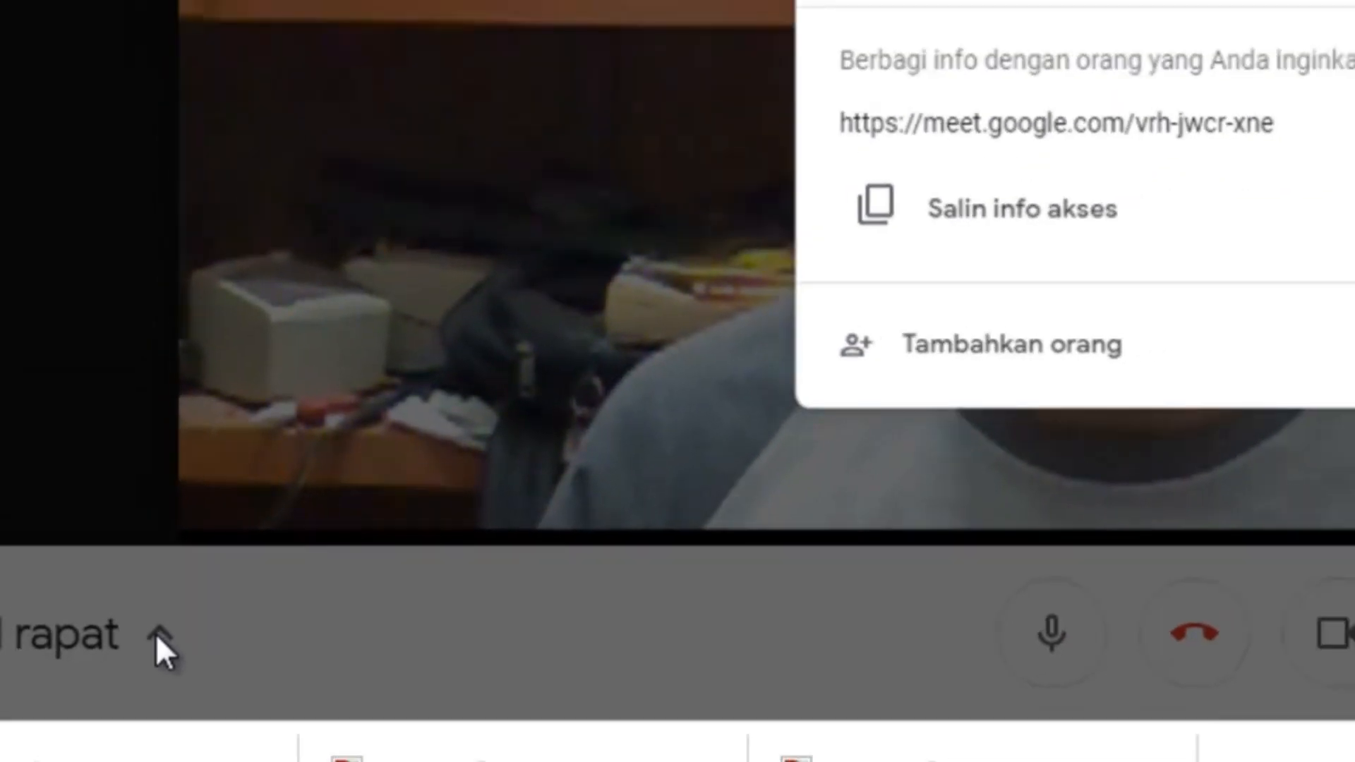
left_click(141, 615)
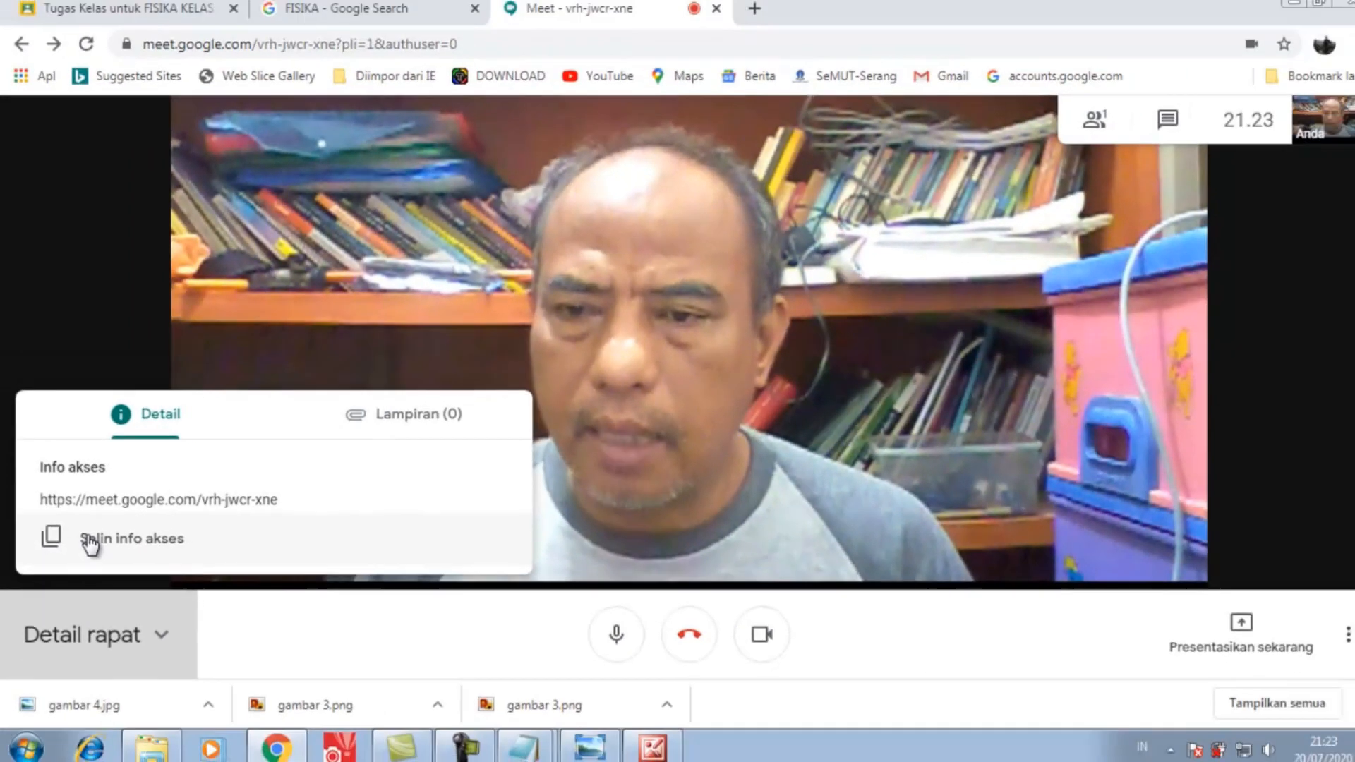
left_click(117, 575)
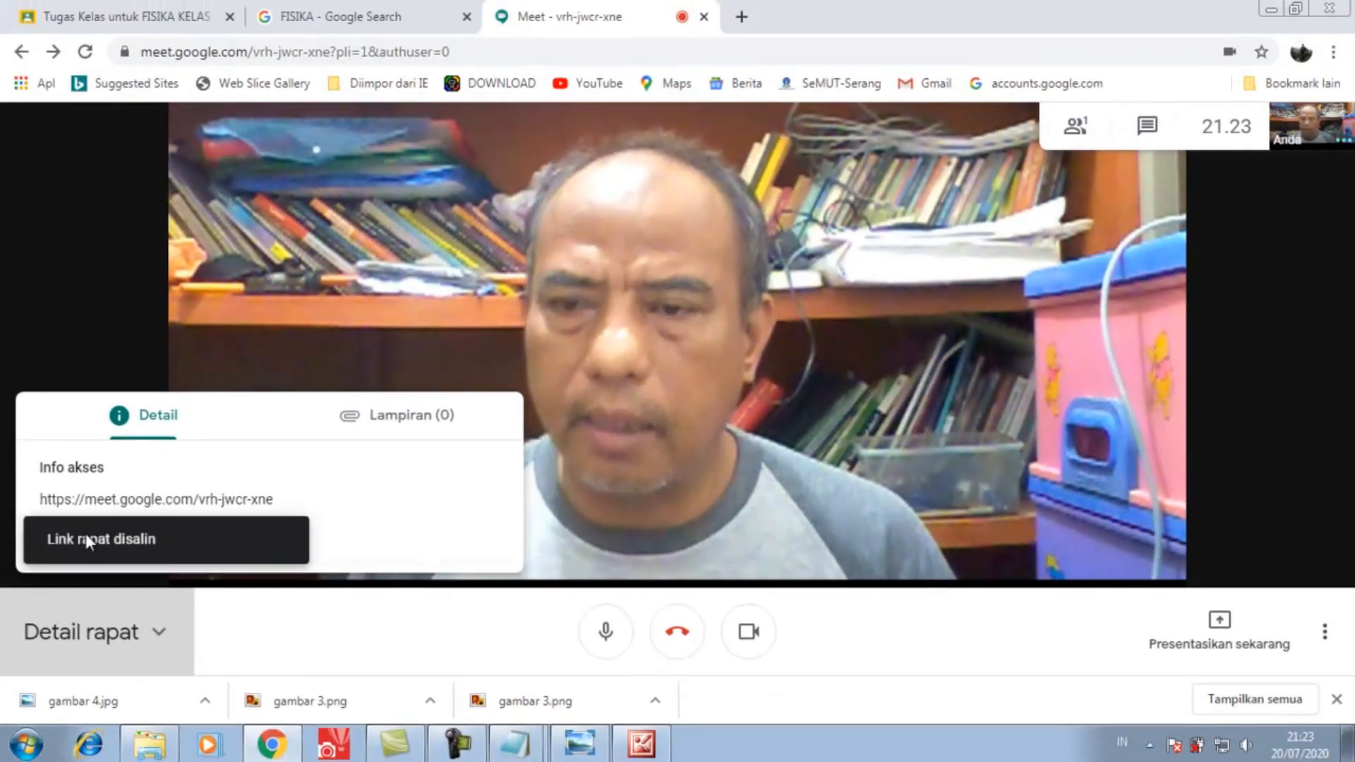
- Switch to Google Classroom and create a Materi post in FISIKA KELAS XII IPA 3 titled "Tatap Muka Menggunakan Google meet"
left_click(120, 20)
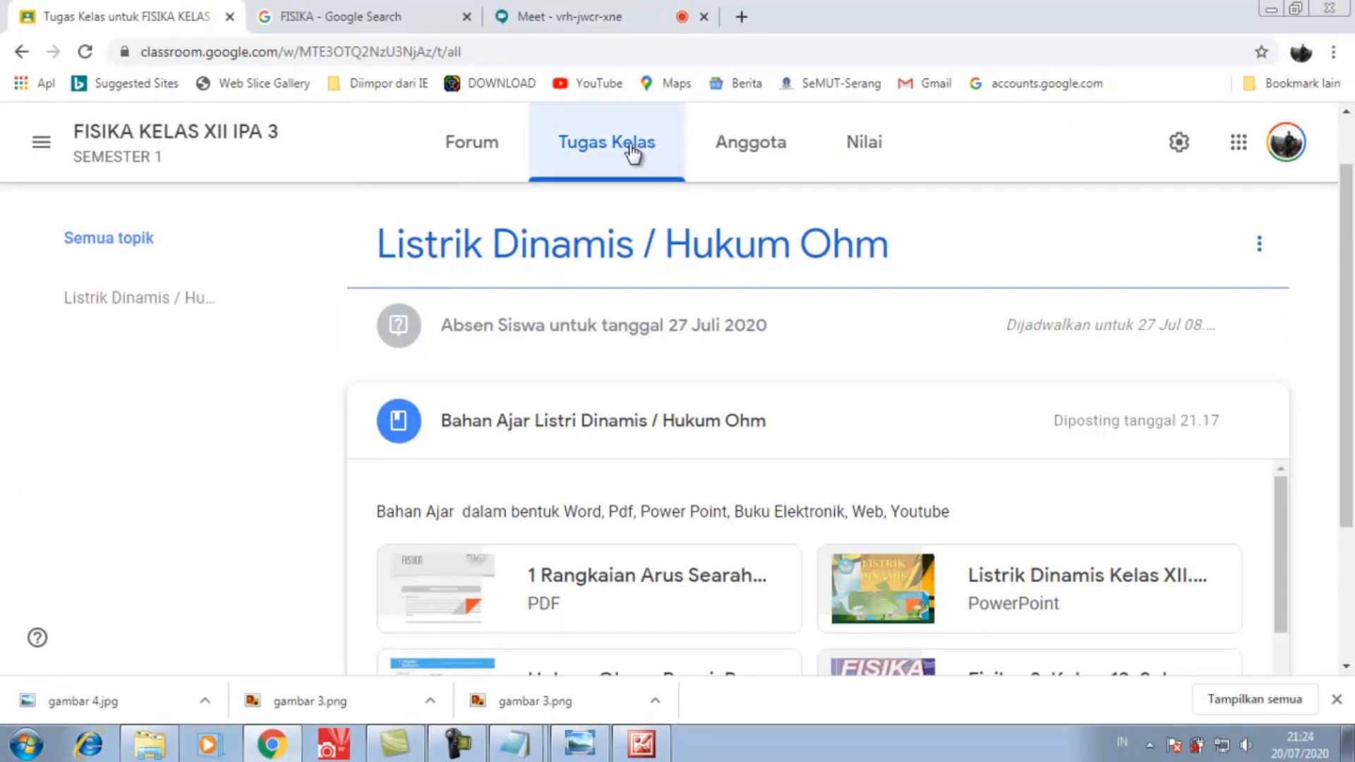
scroll(633, 152, "up", 1)
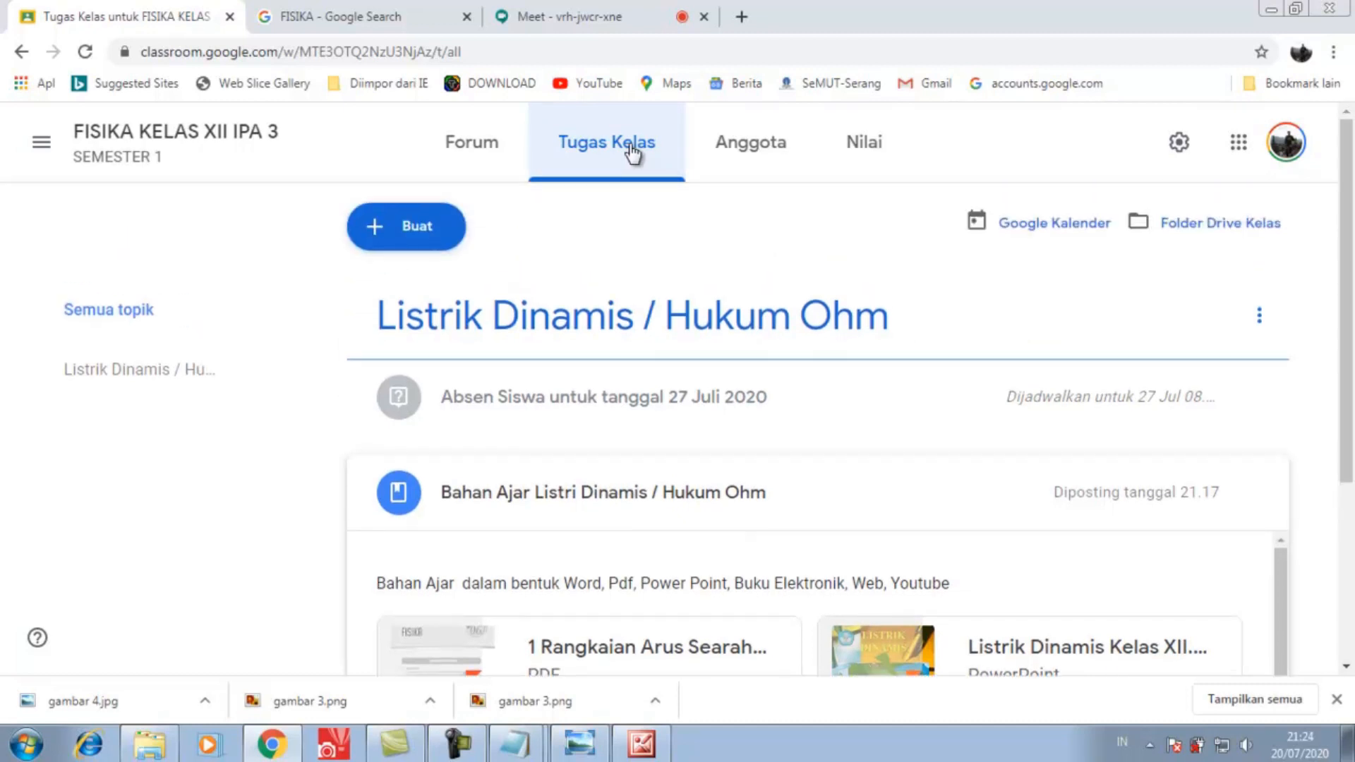
left_click(415, 236)
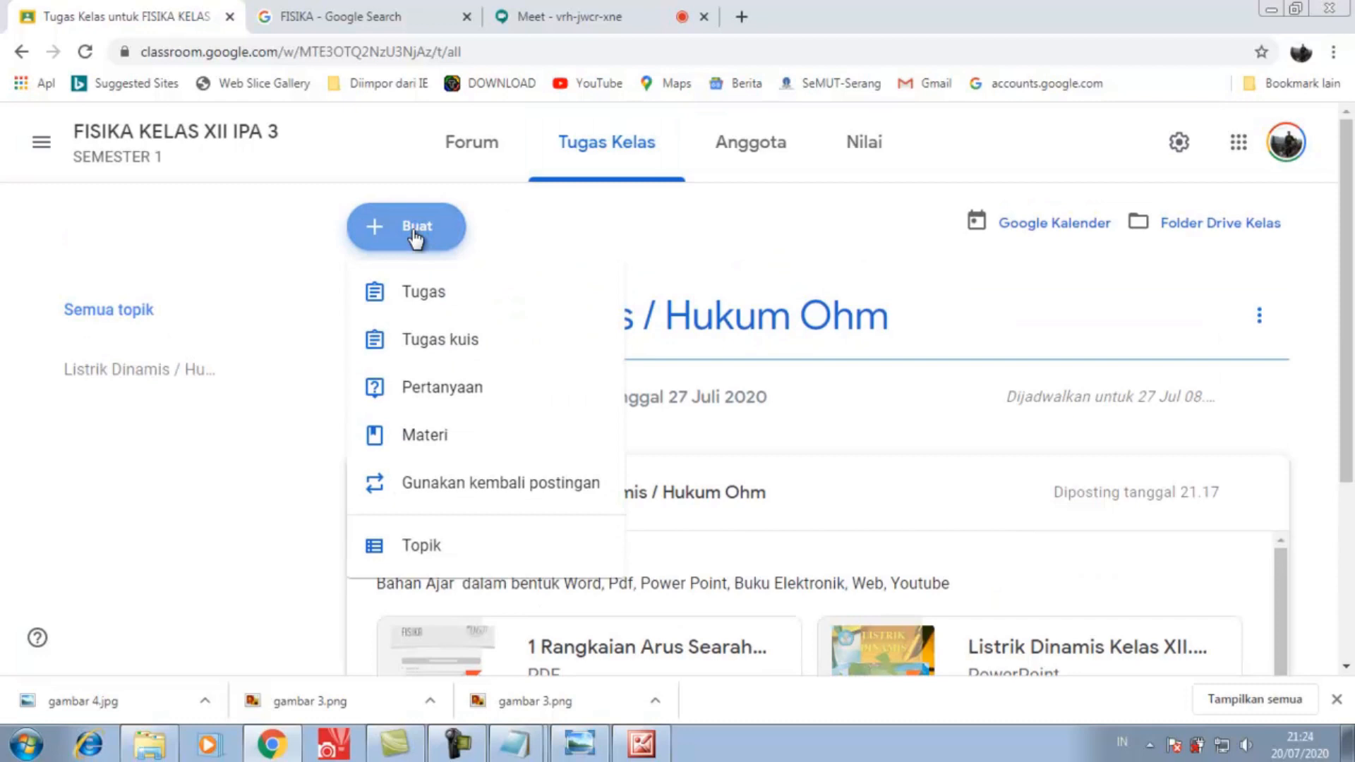
left_click(432, 436)
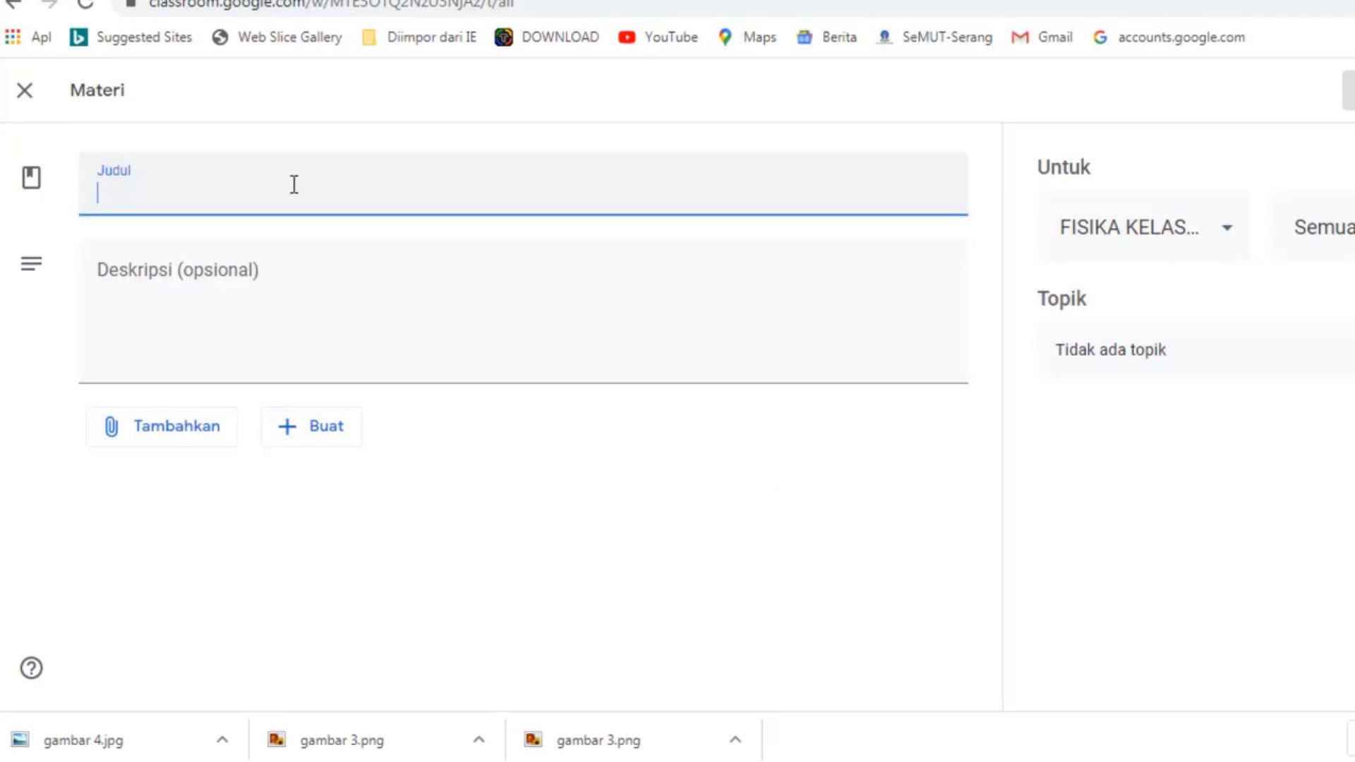
type("Ta")
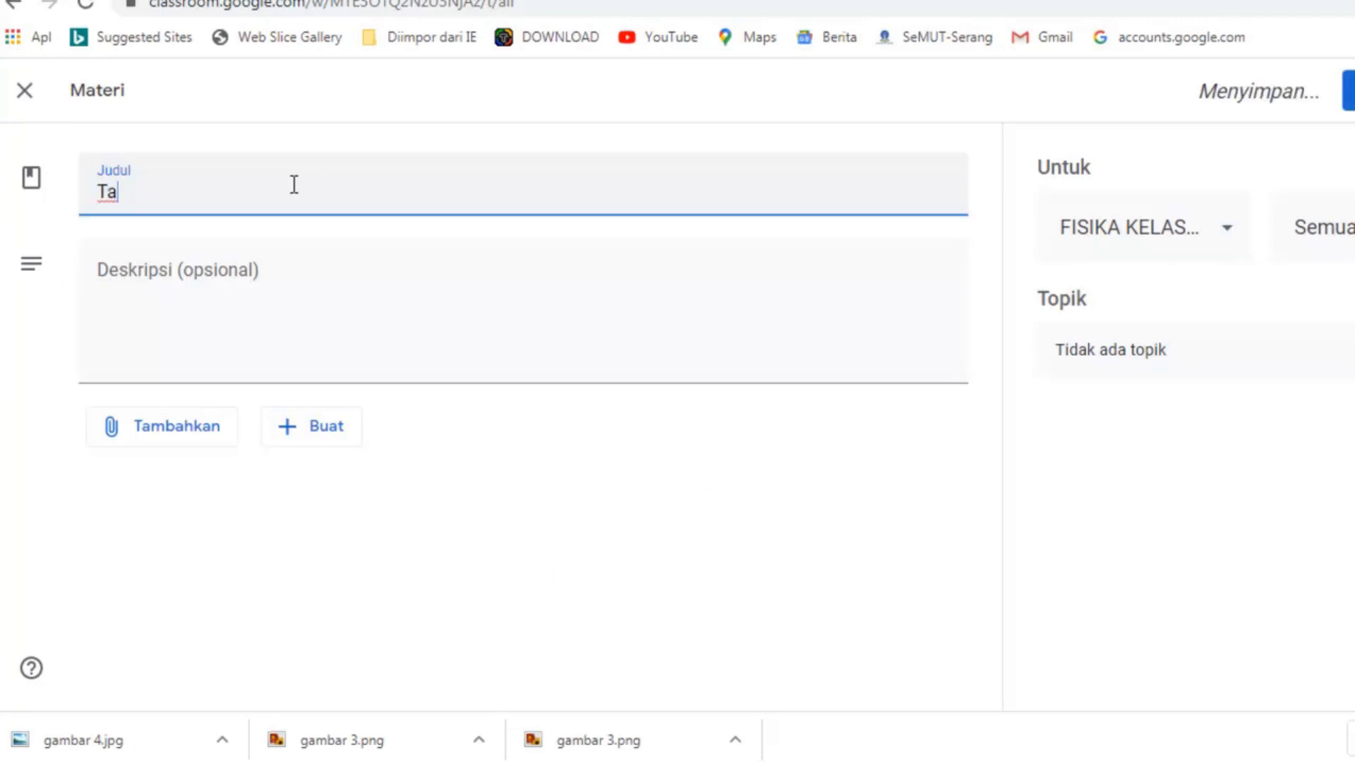
type("ta")
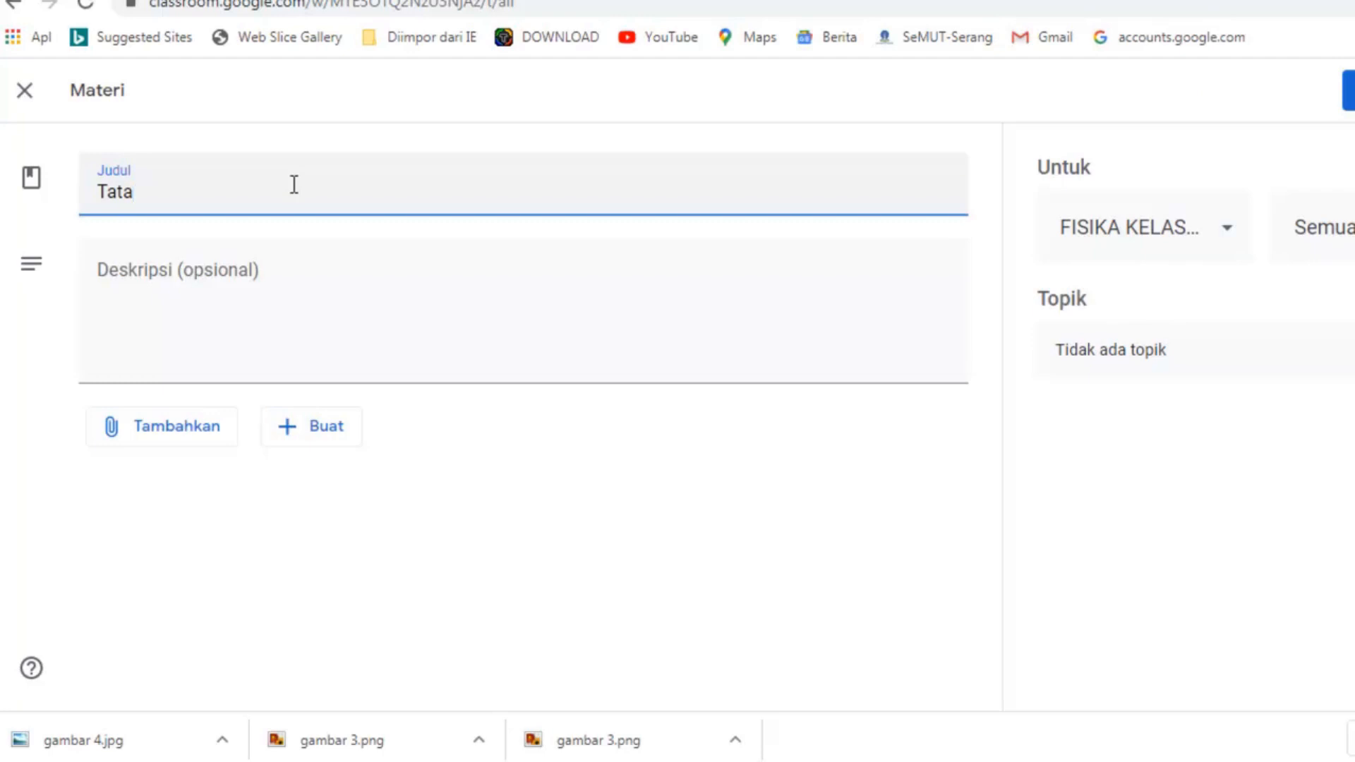
type("p Muka Menggunakan ")
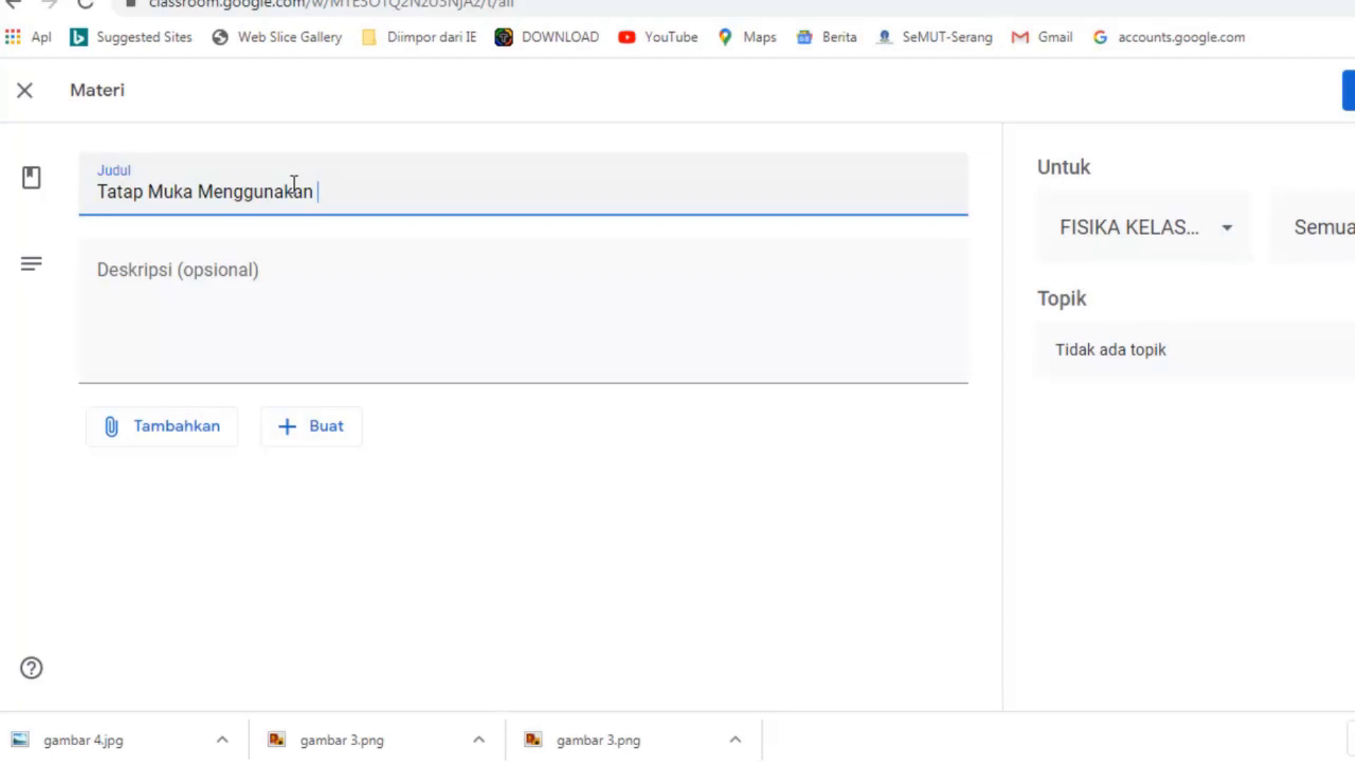
type("Google meet")
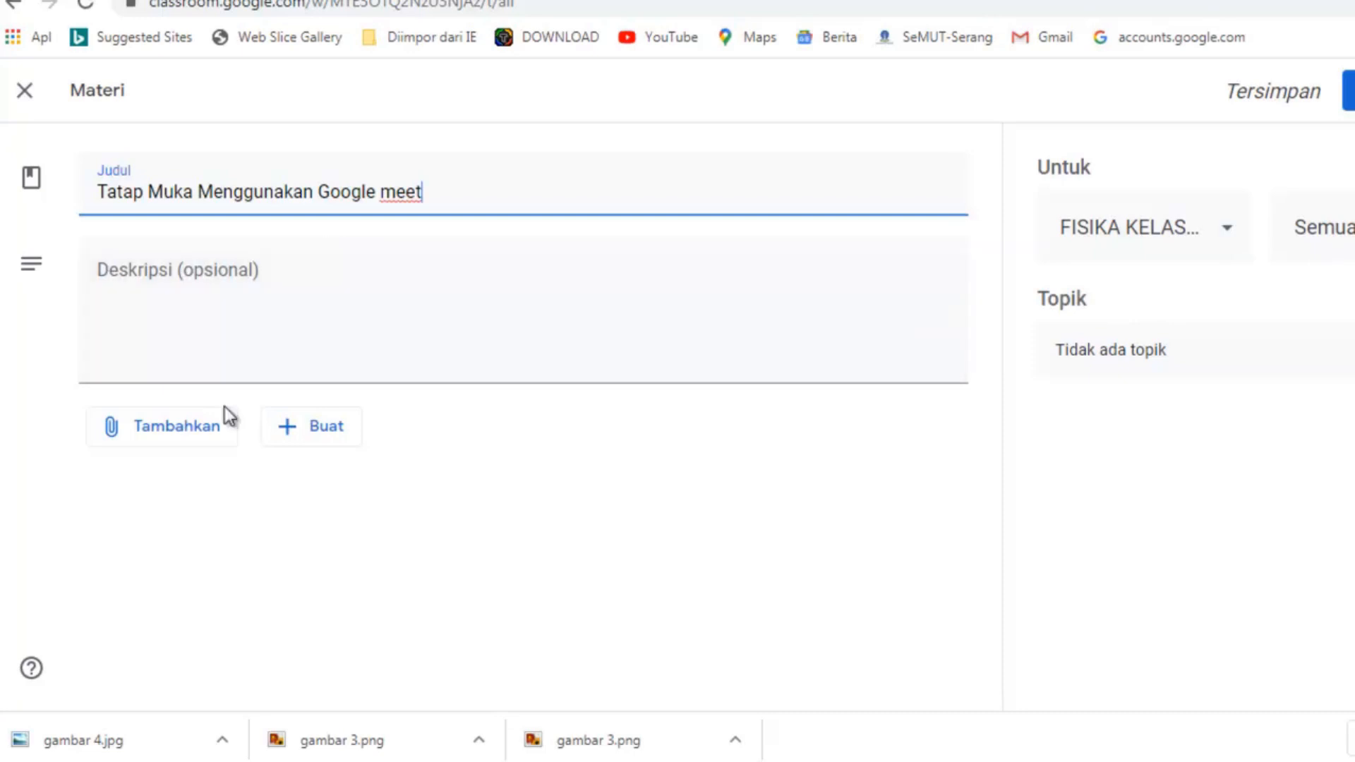
- Attach the Google Meet meeting link to the material, recopying it from the open meeting's details
left_click(167, 439)
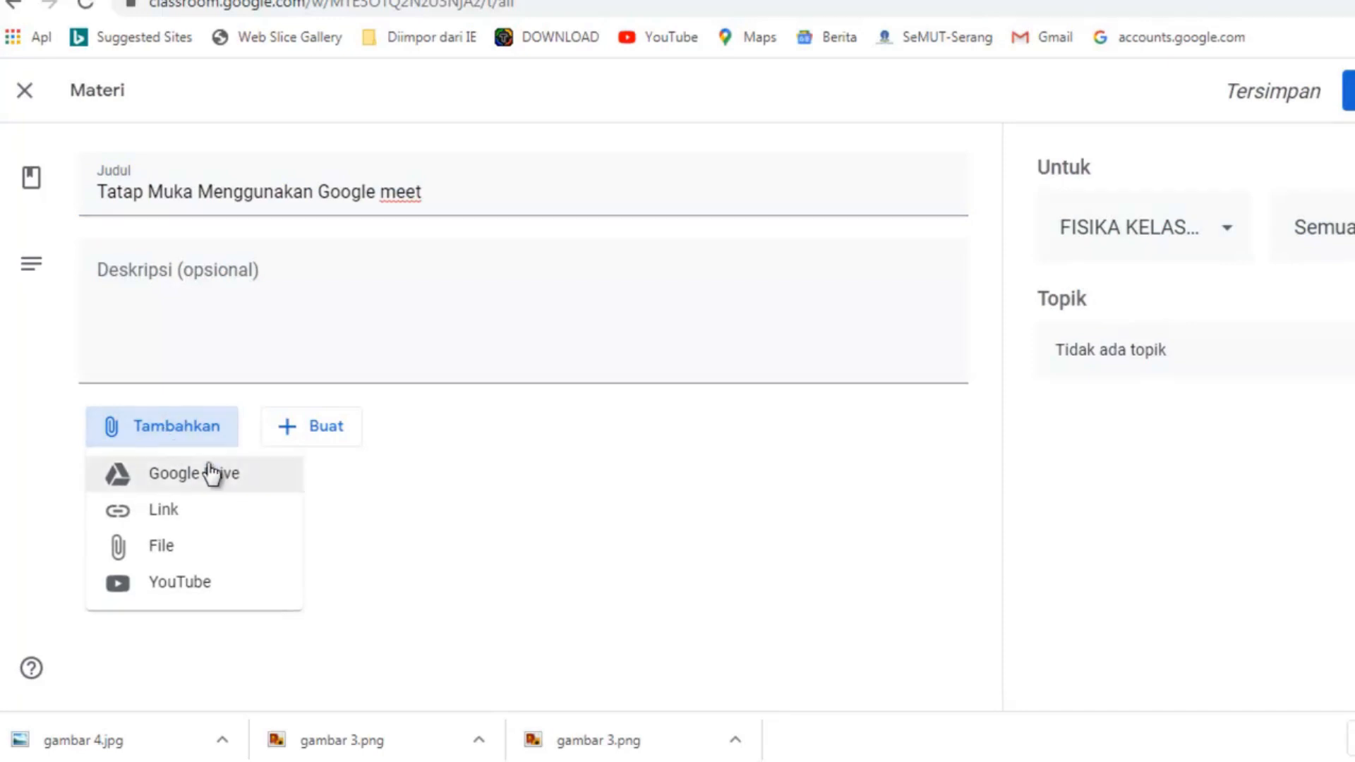
left_click(171, 512)
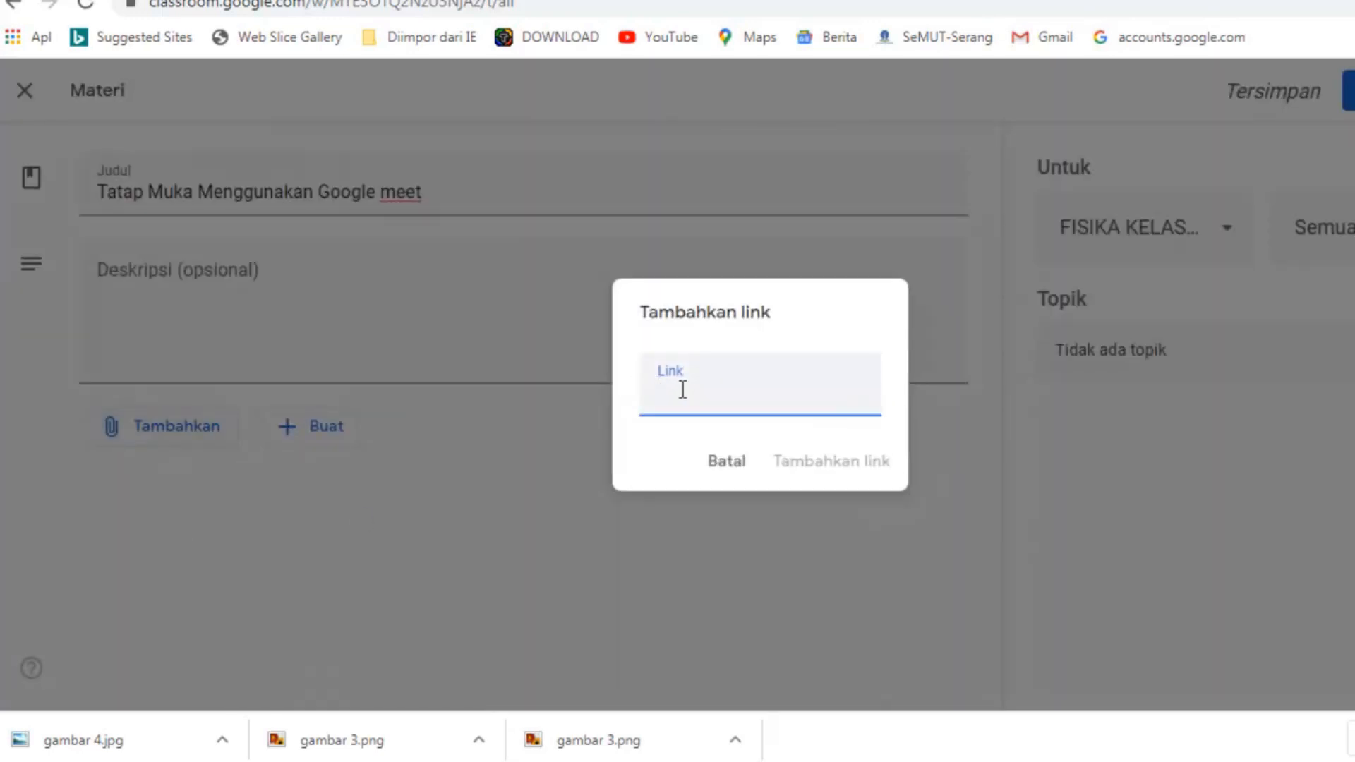
left_click(593, 16)
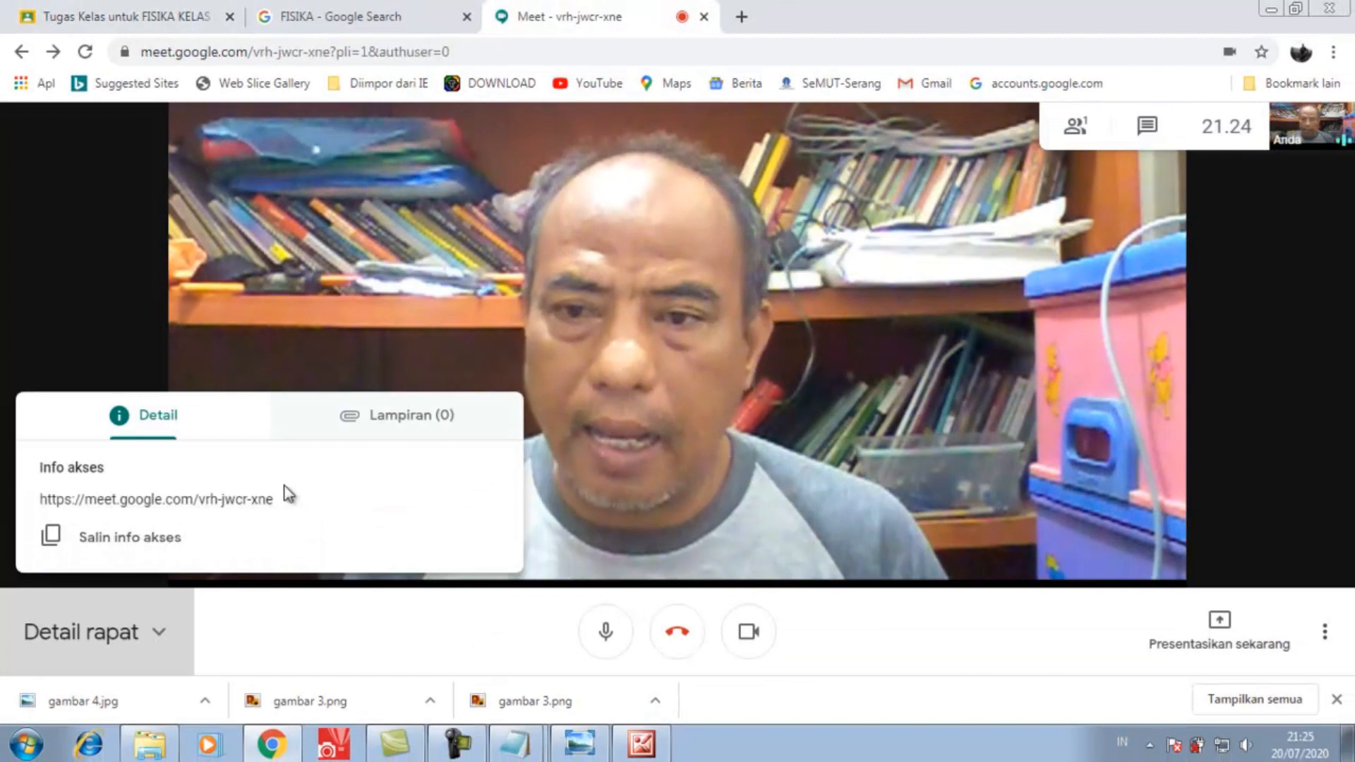
left_click(71, 536)
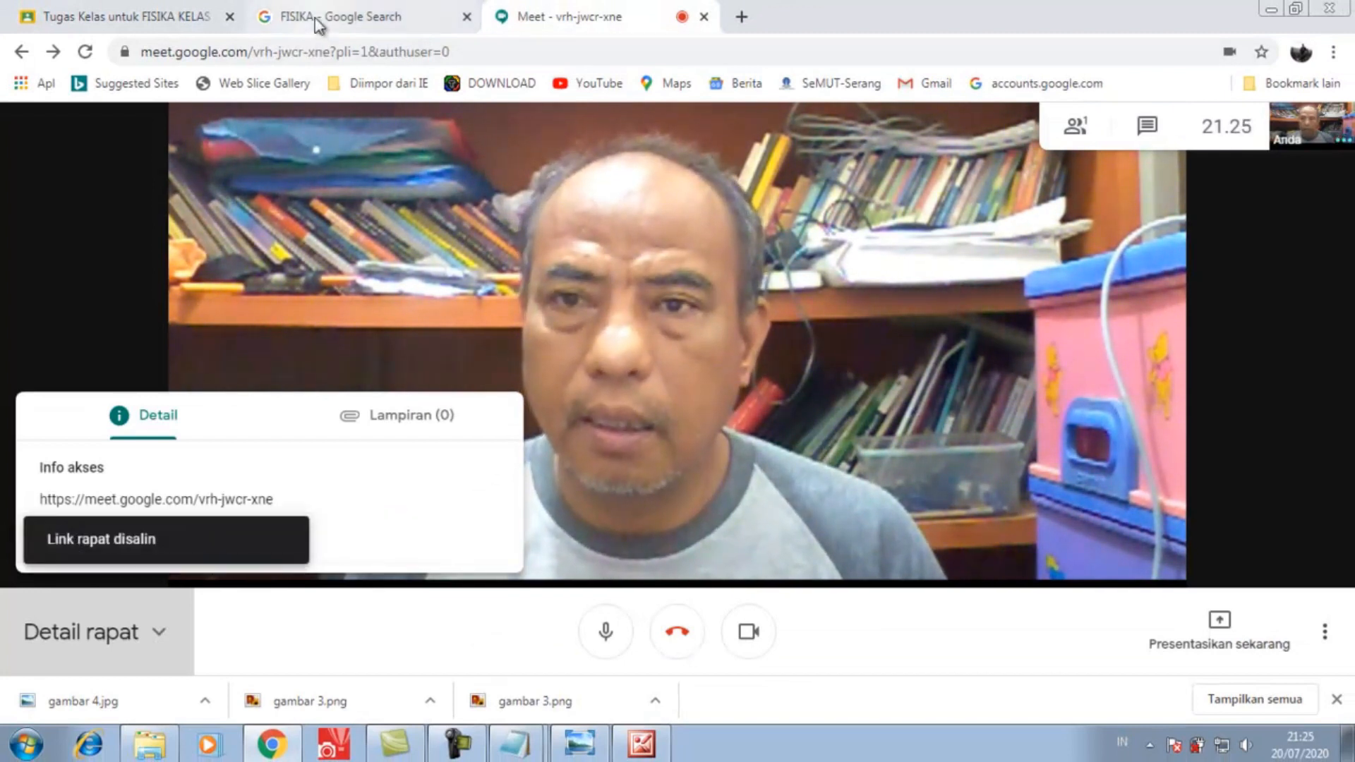
left_click(169, 17)
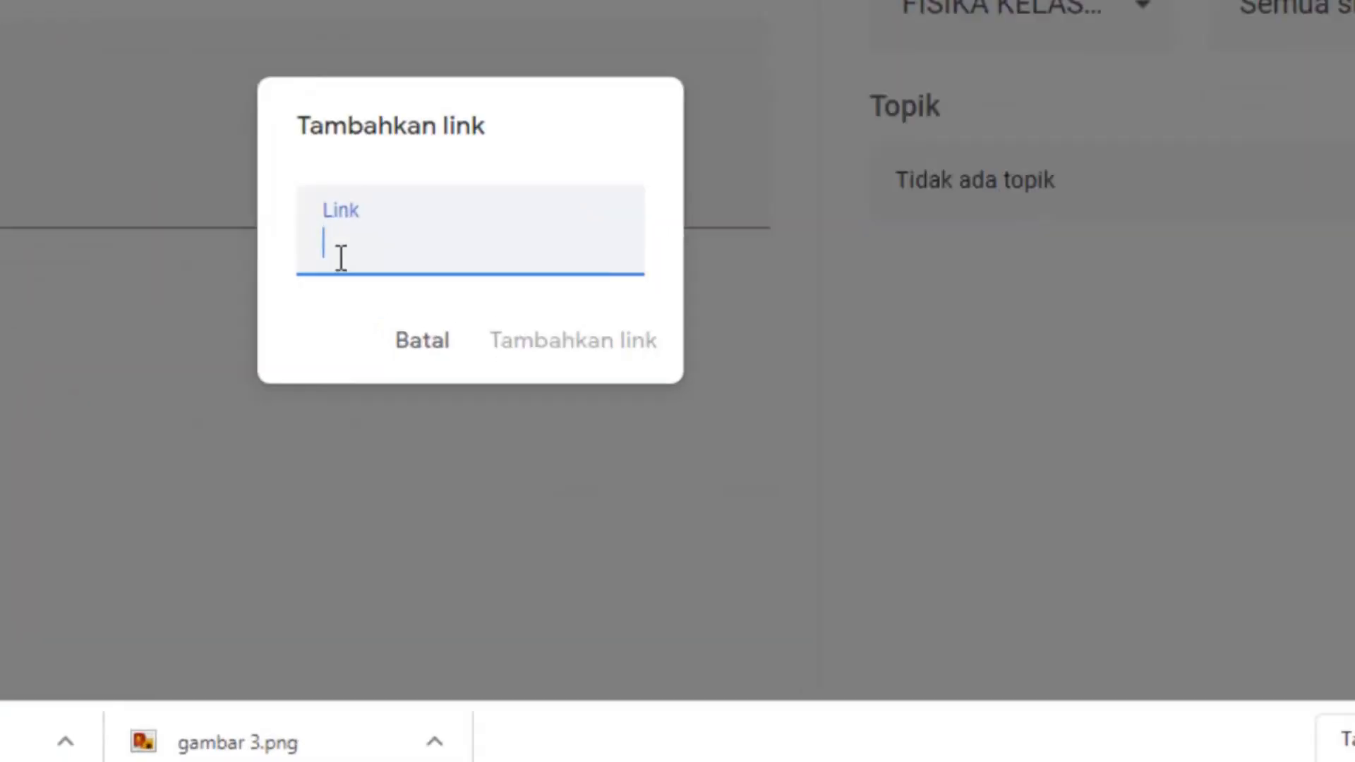
right_click(596, 402)
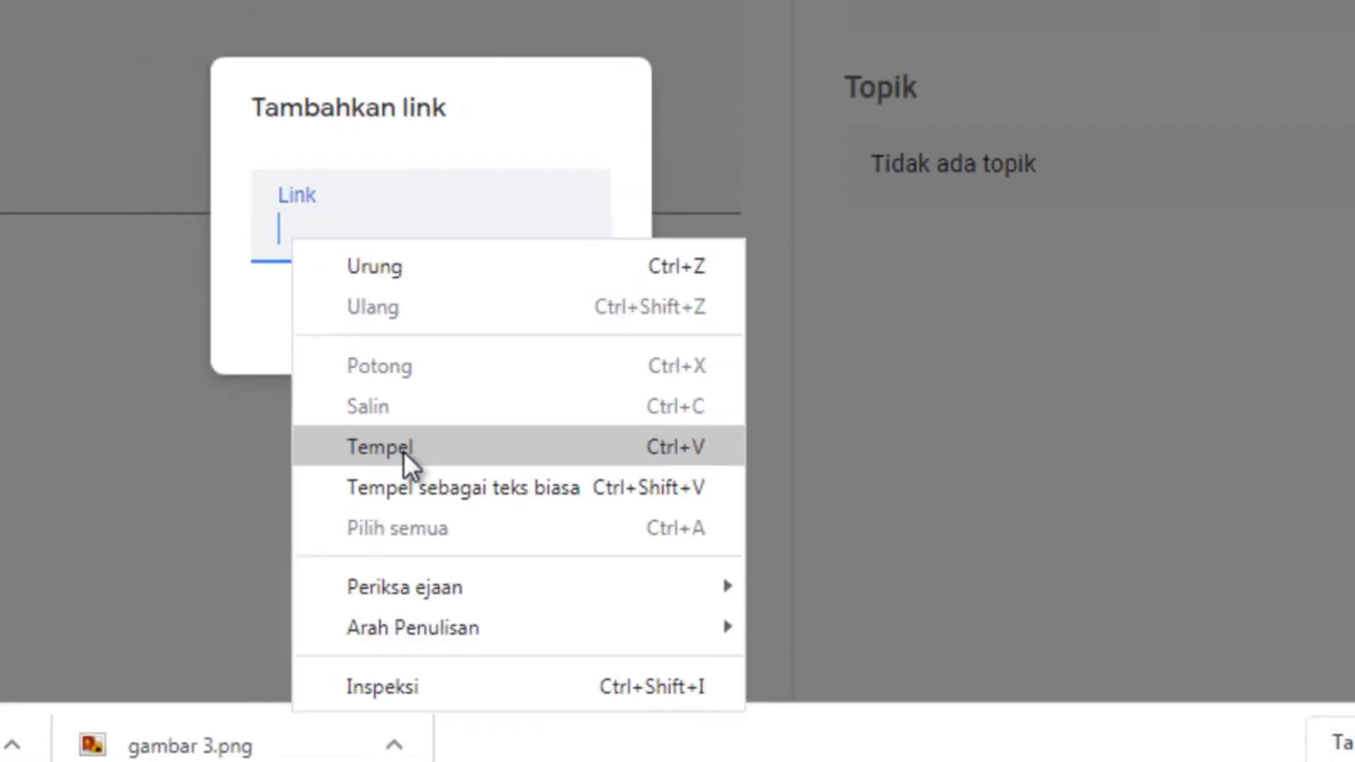
left_click(282, 402)
left_click(655, 436)
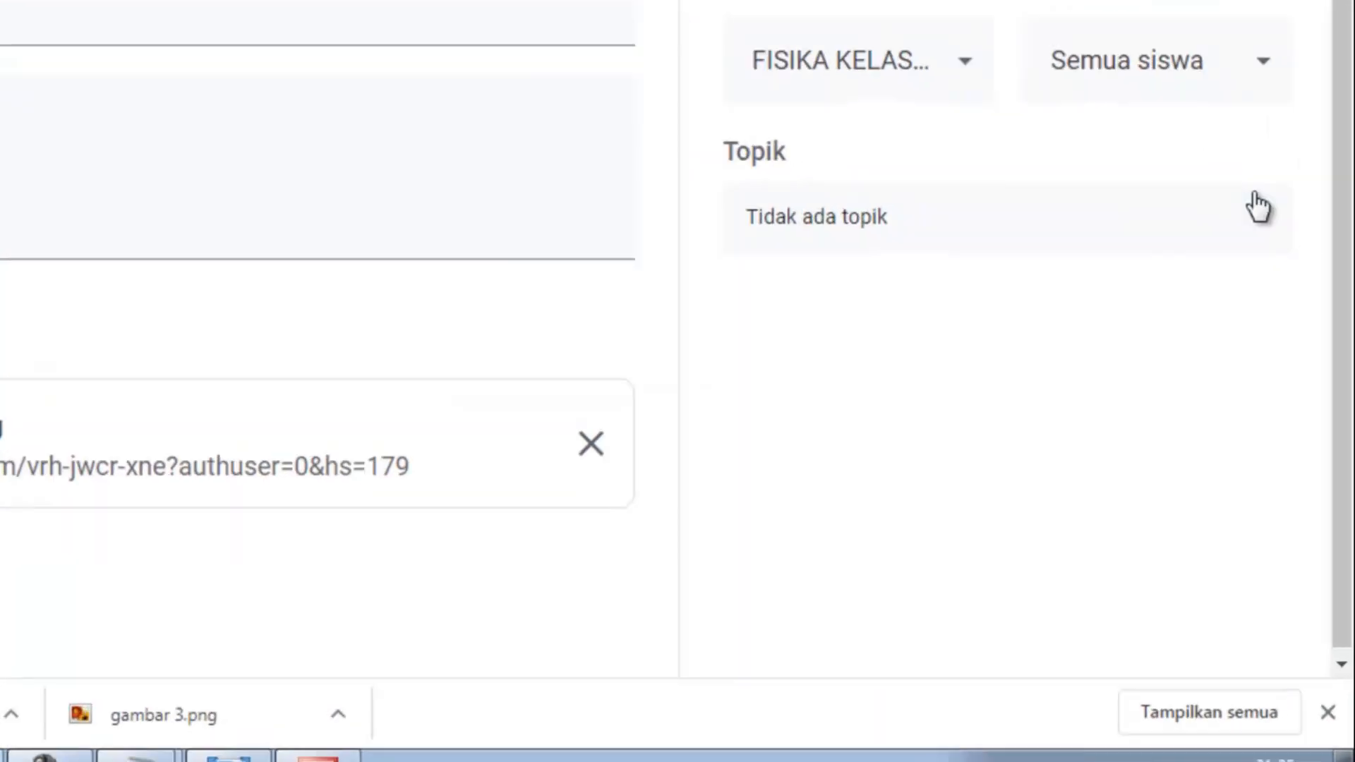
- Assign the material to the topic "Listrik Dinamis / Hukum Ohm" and post it
left_click(1275, 322)
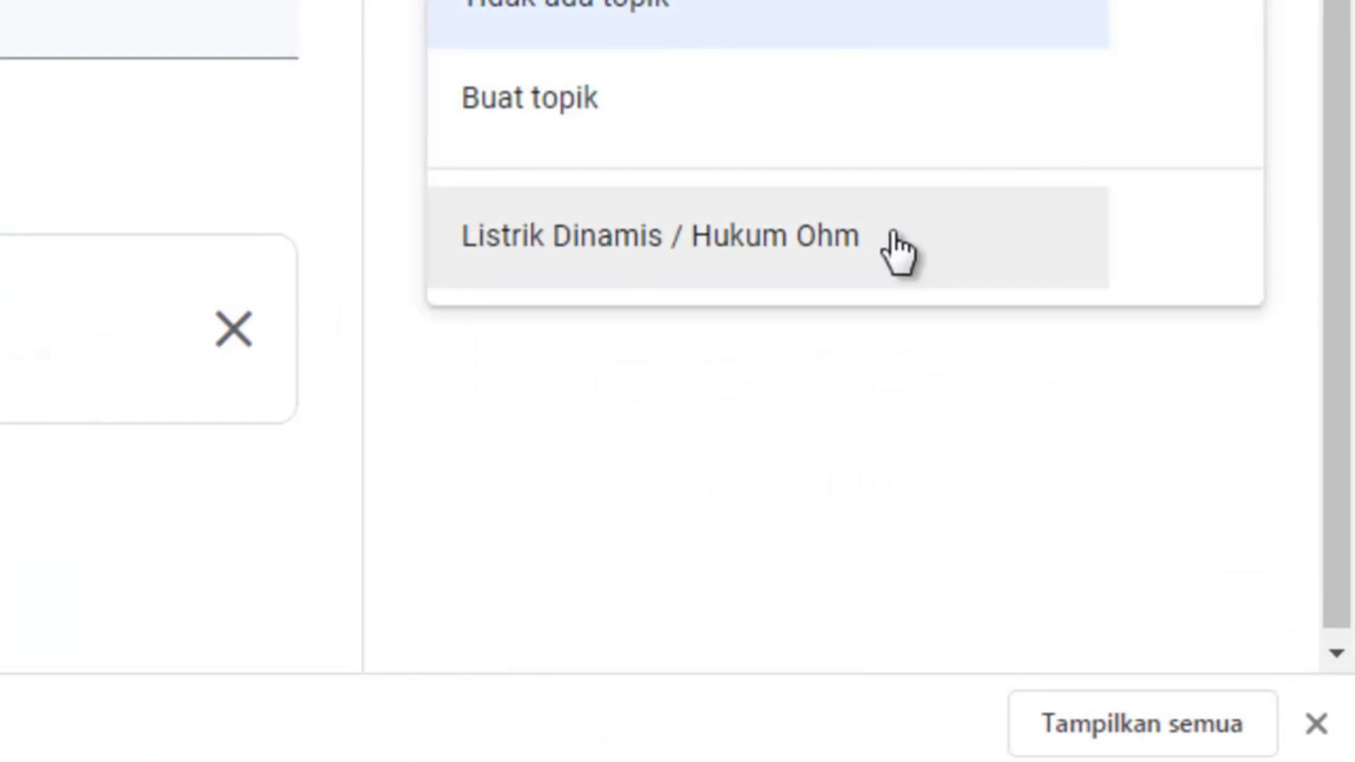
left_click(699, 247)
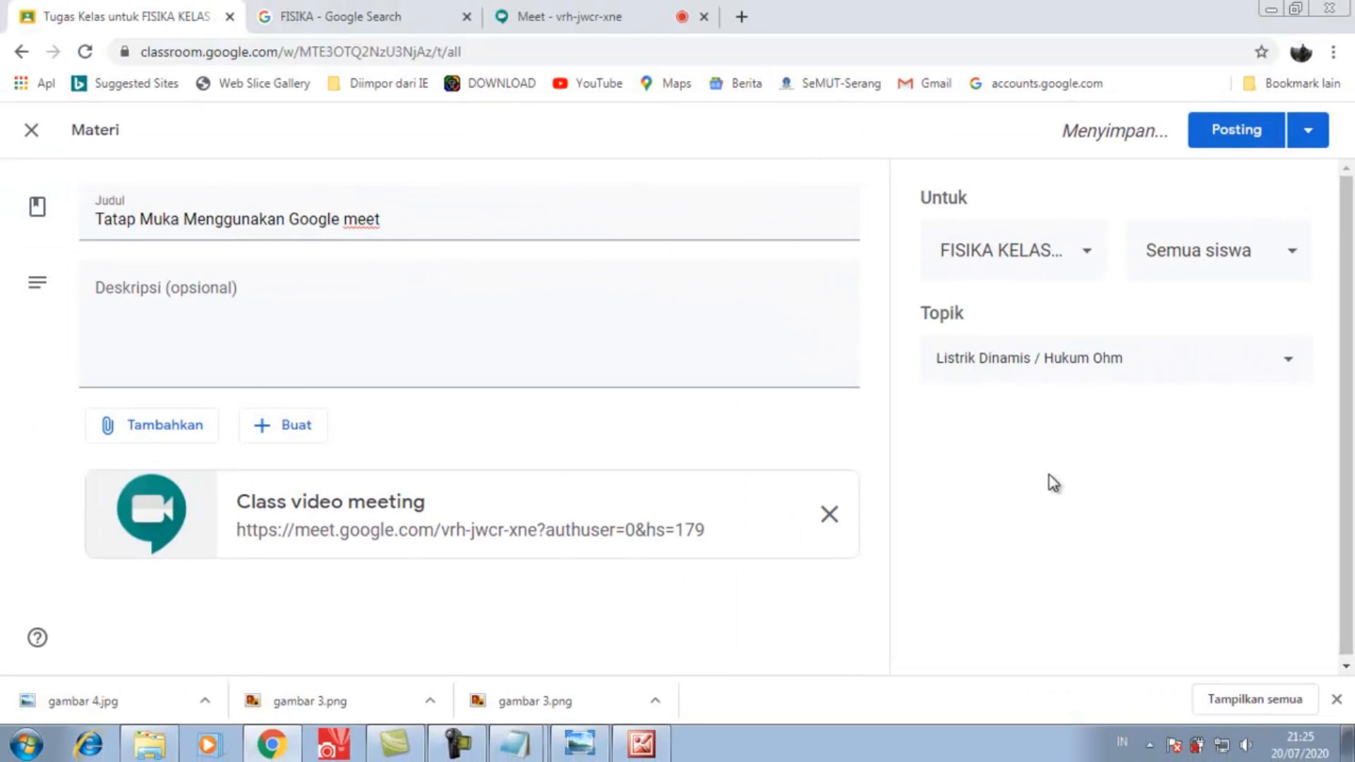
left_click(1230, 140)
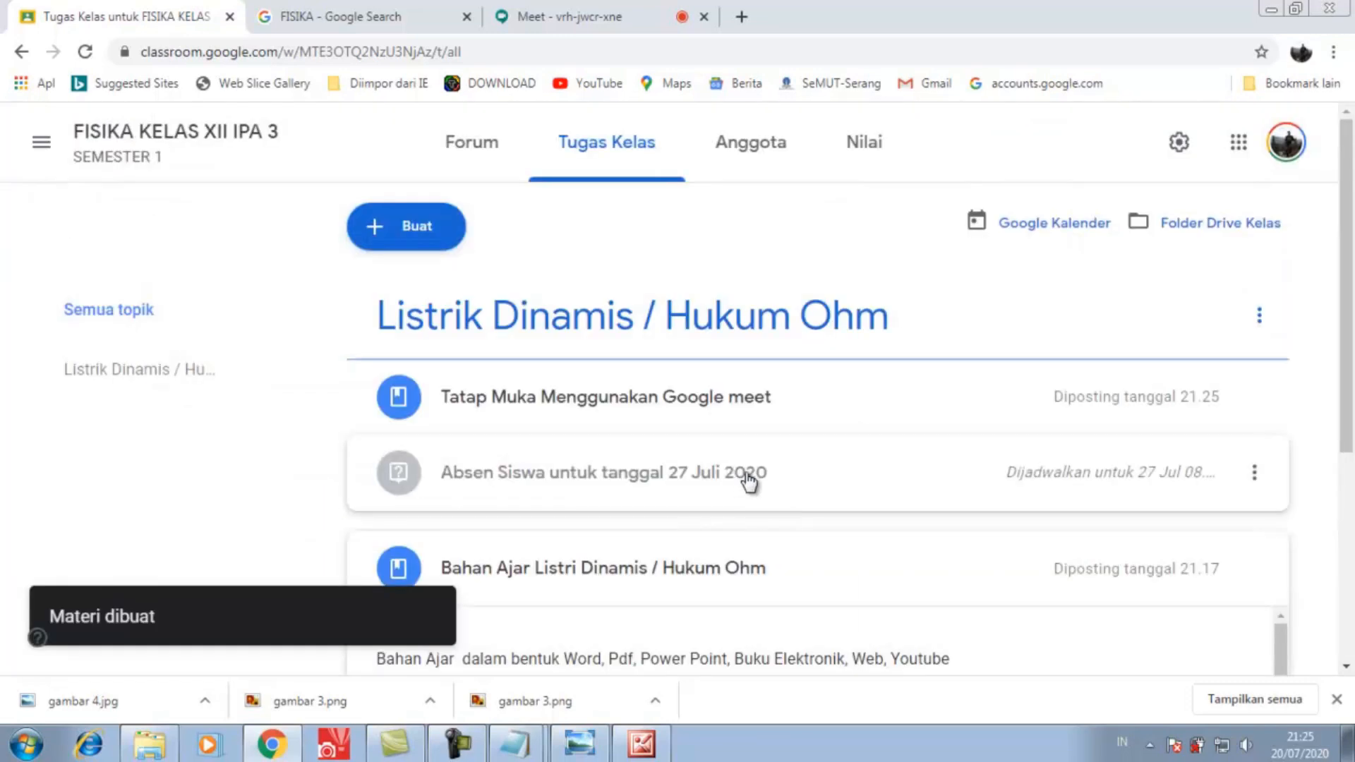
- Review the classwork items under Listrik Dinamis / Hukum Ohm, including the attachments of the teaching material post
scroll(748, 480, "down", 4)
scroll(748, 480, "up", 3)
scroll(747, 479, "down", 3)
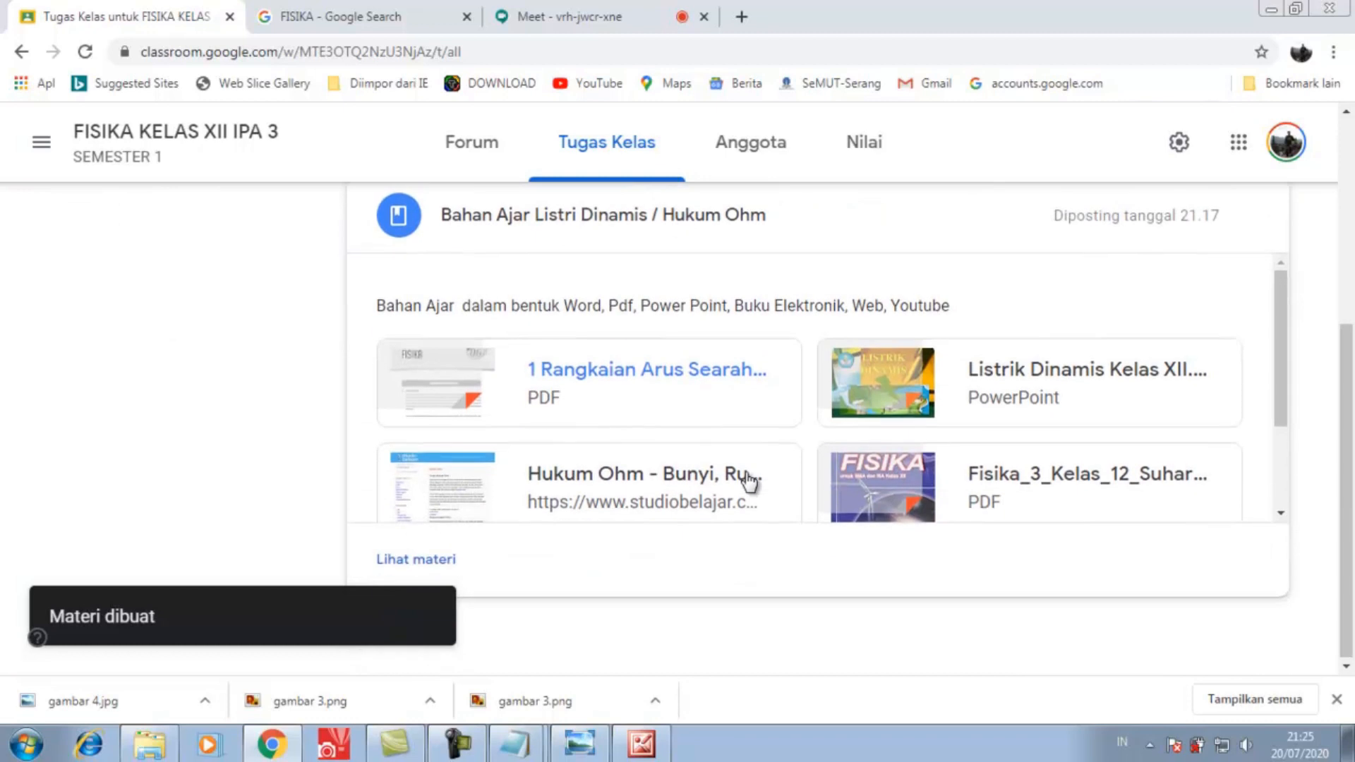
scroll(748, 480, "up", 5)
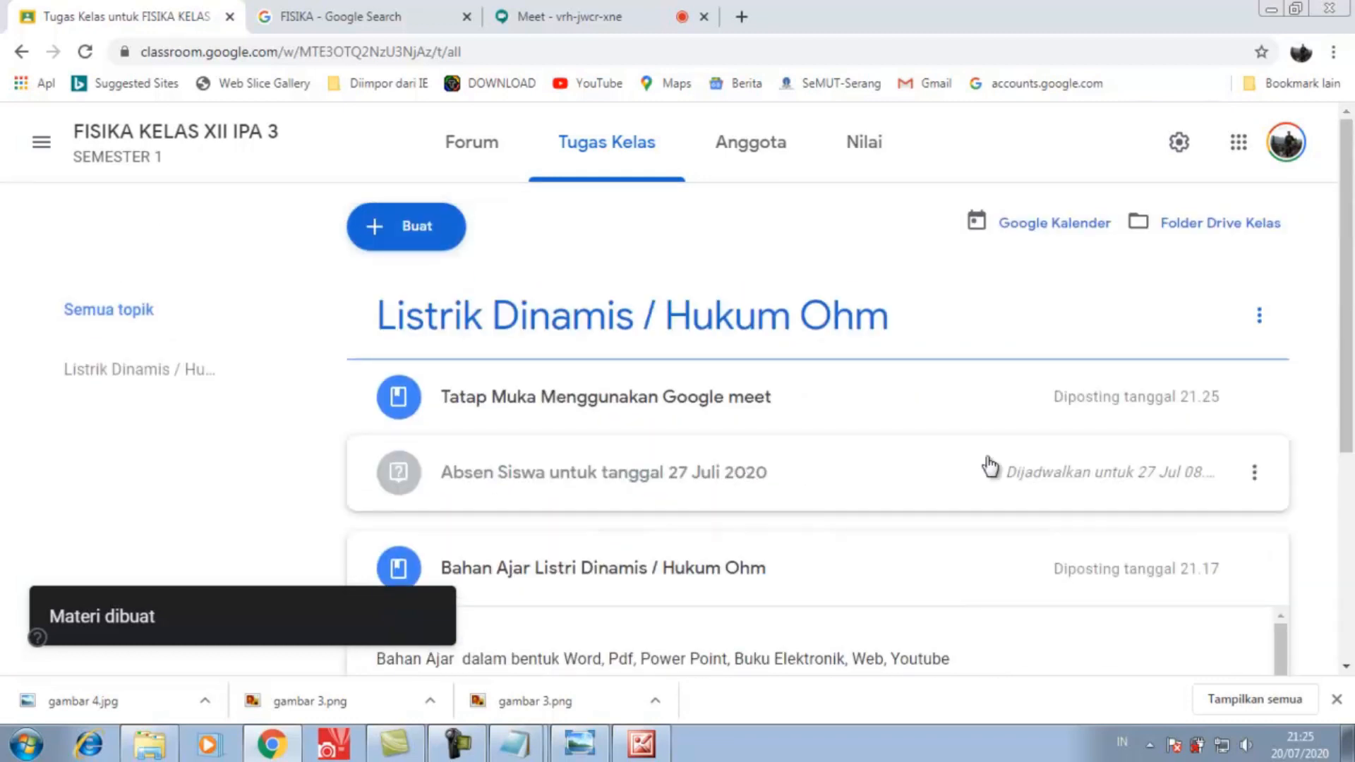
left_click_drag(1351, 345, 1350, 653)
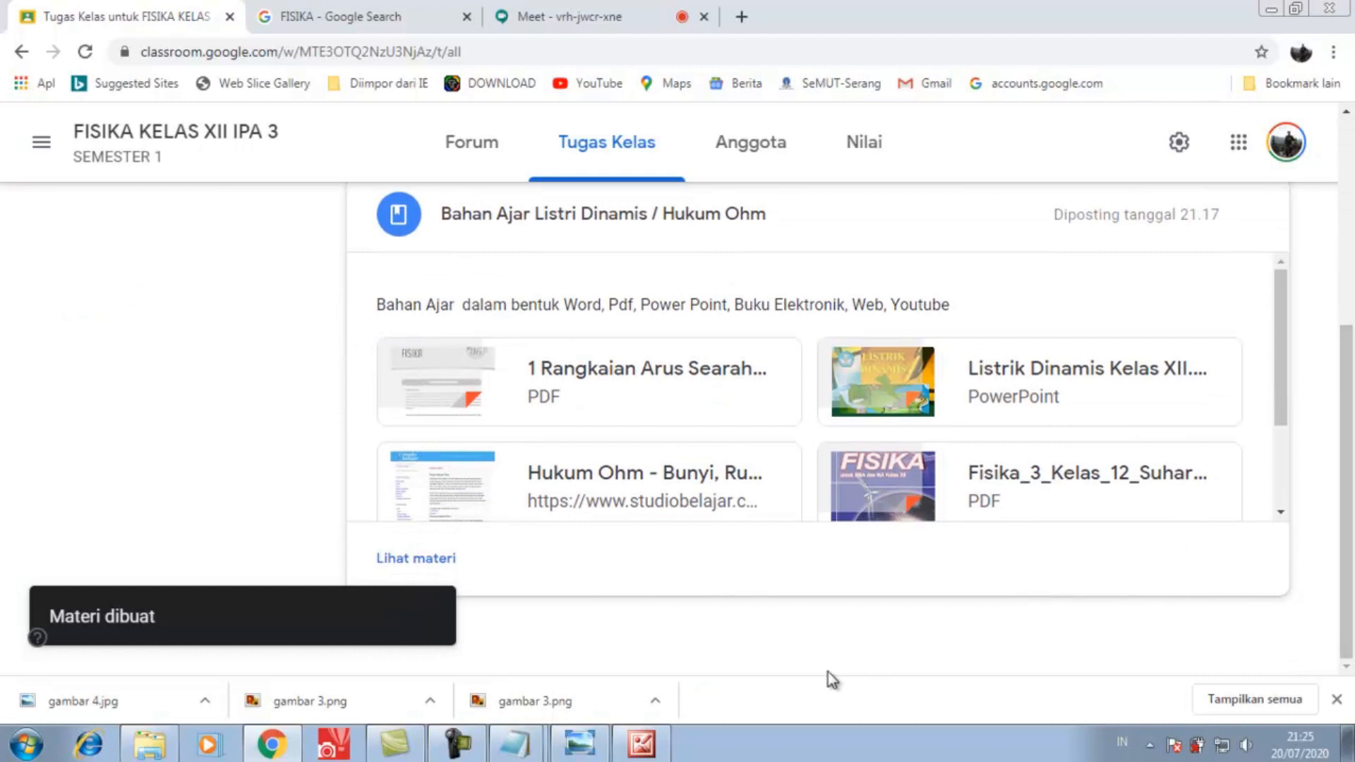
scroll(798, 656, "up", 3)
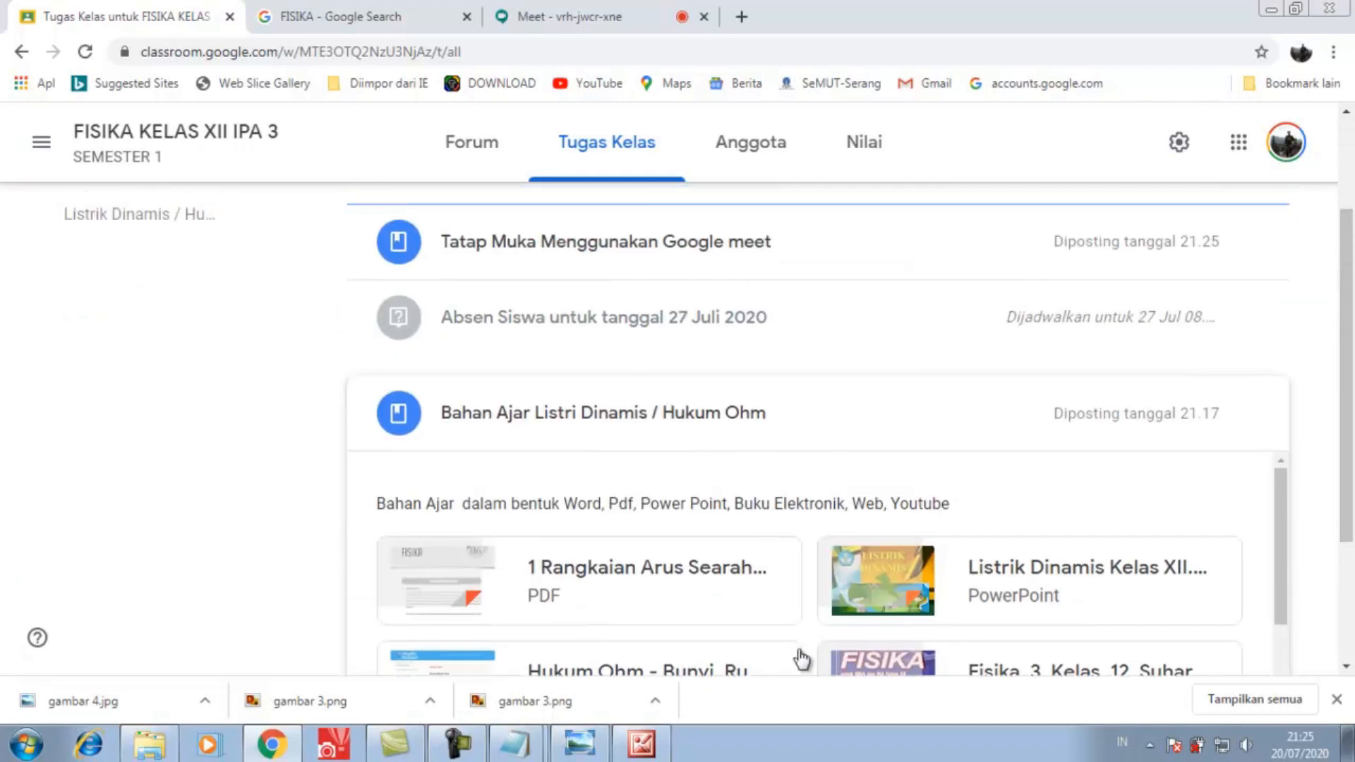
scroll(856, 429, "up", 2)
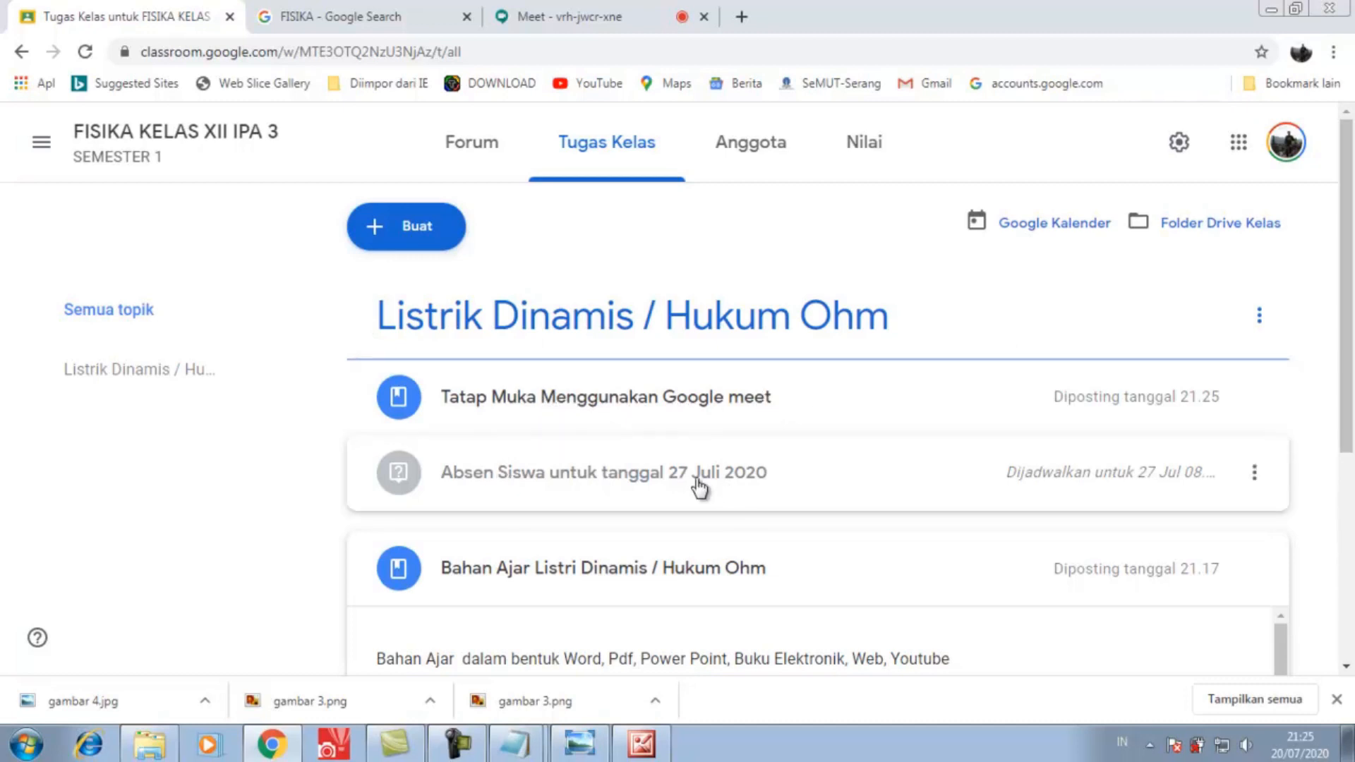
scroll(737, 489, "down", 1)
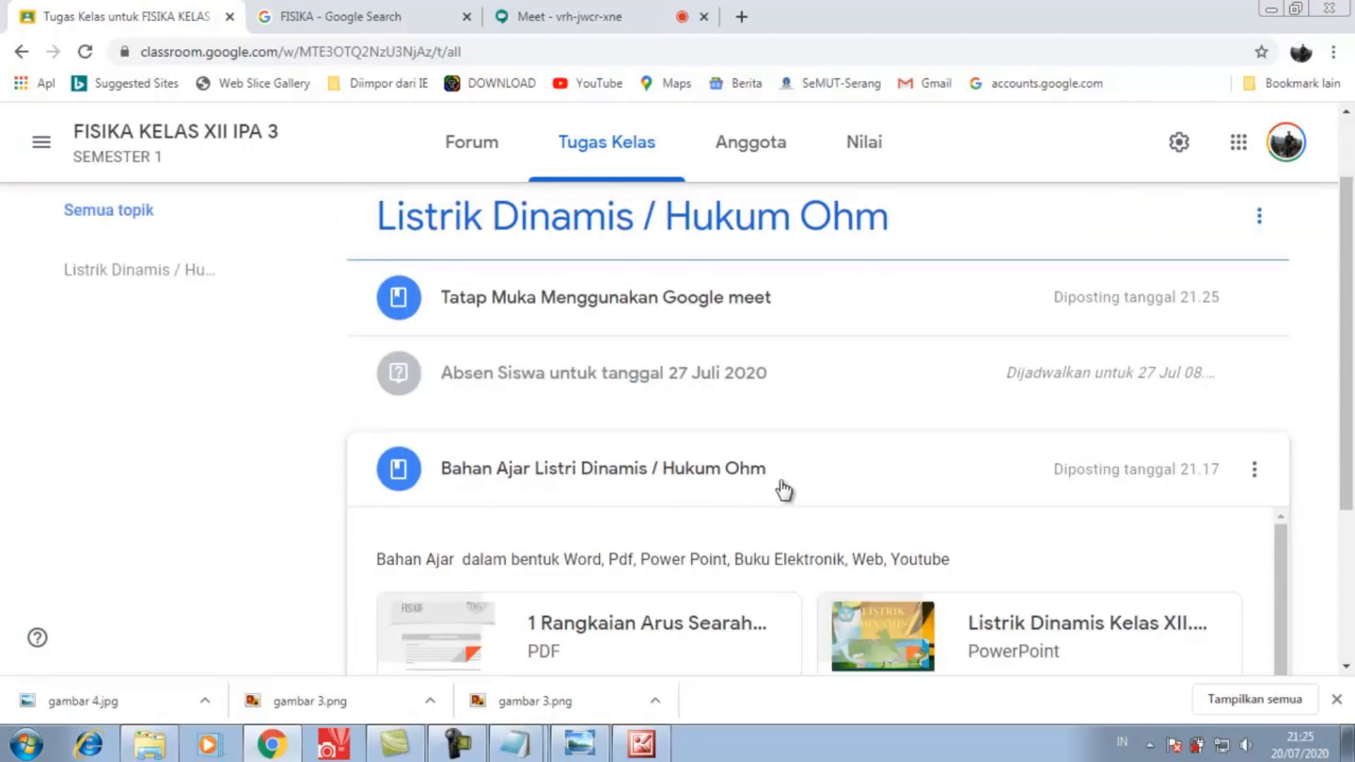
scroll(782, 488, "down", 2)
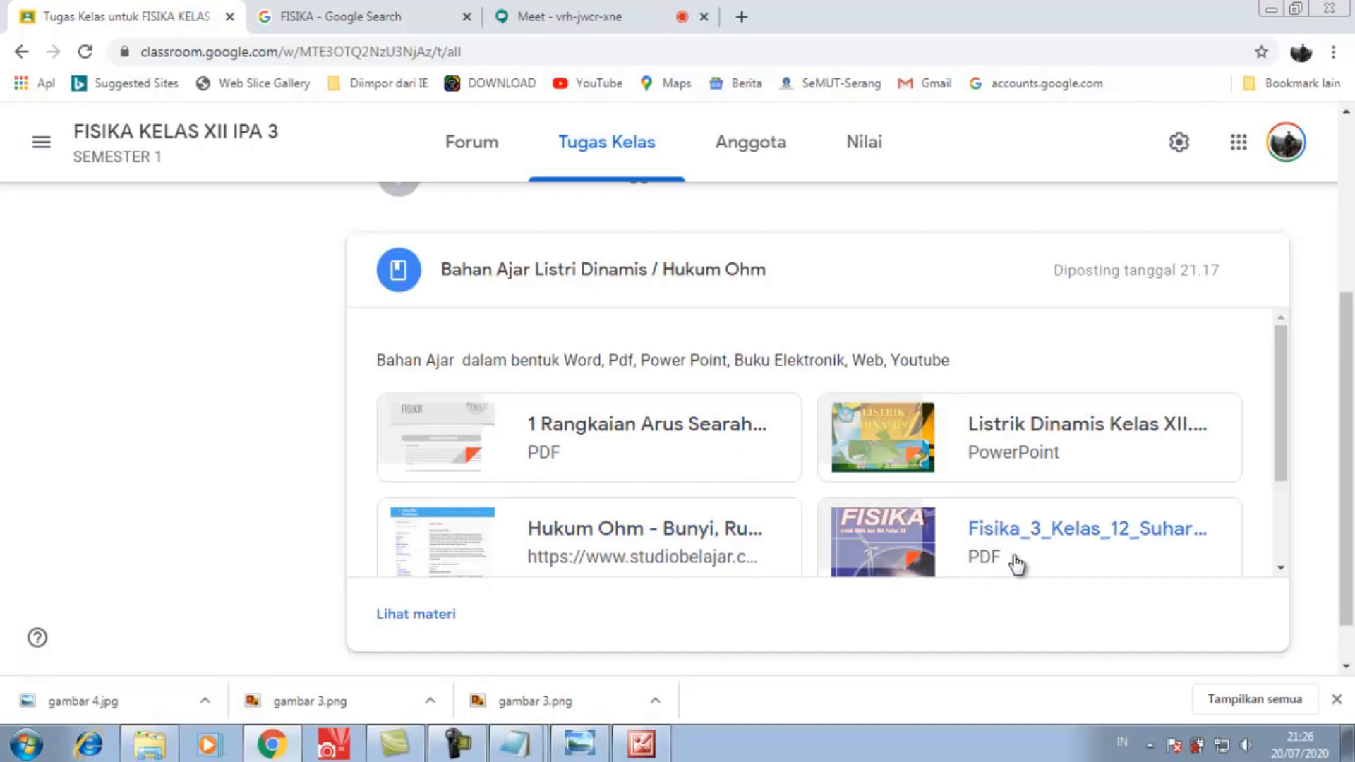
scroll(1013, 560, "down", 2)
scroll(603, 549, "up", 2)
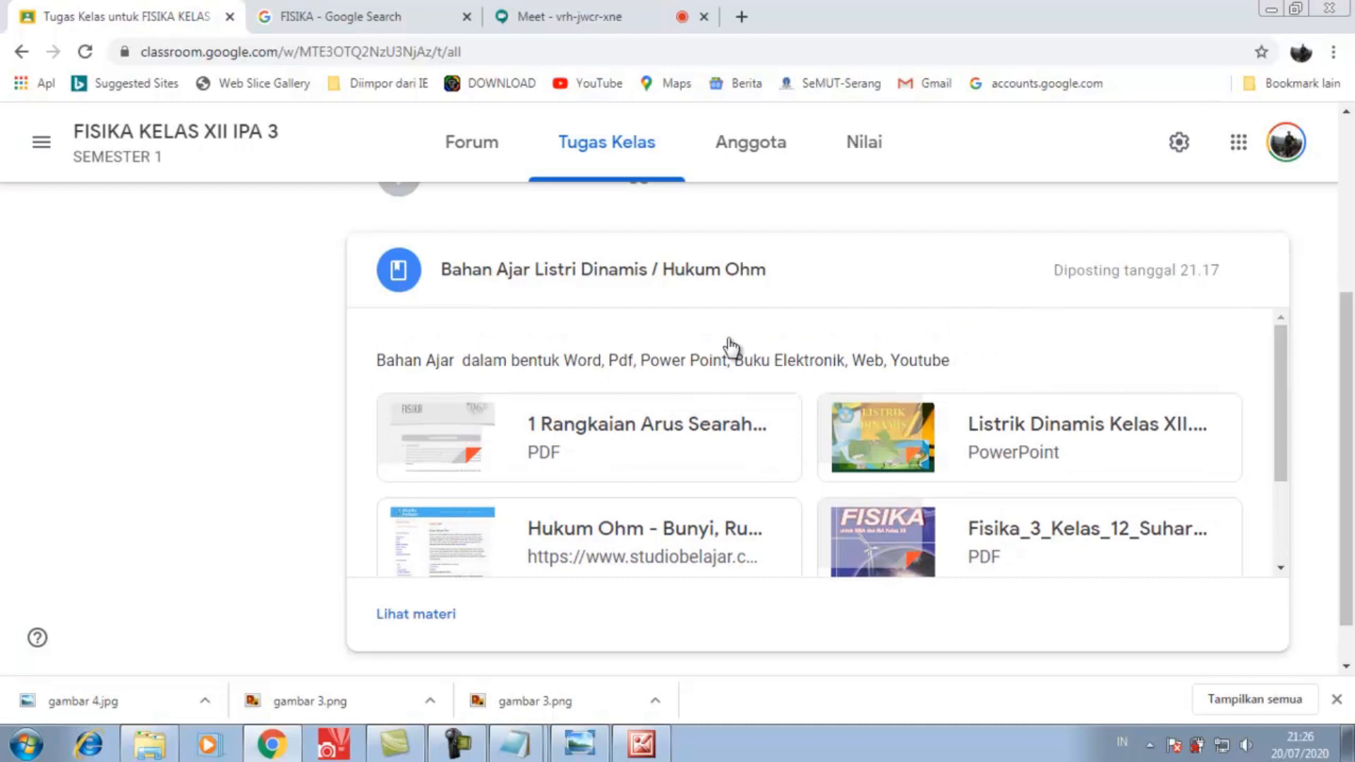
left_click_drag(1350, 444, 1349, 273)
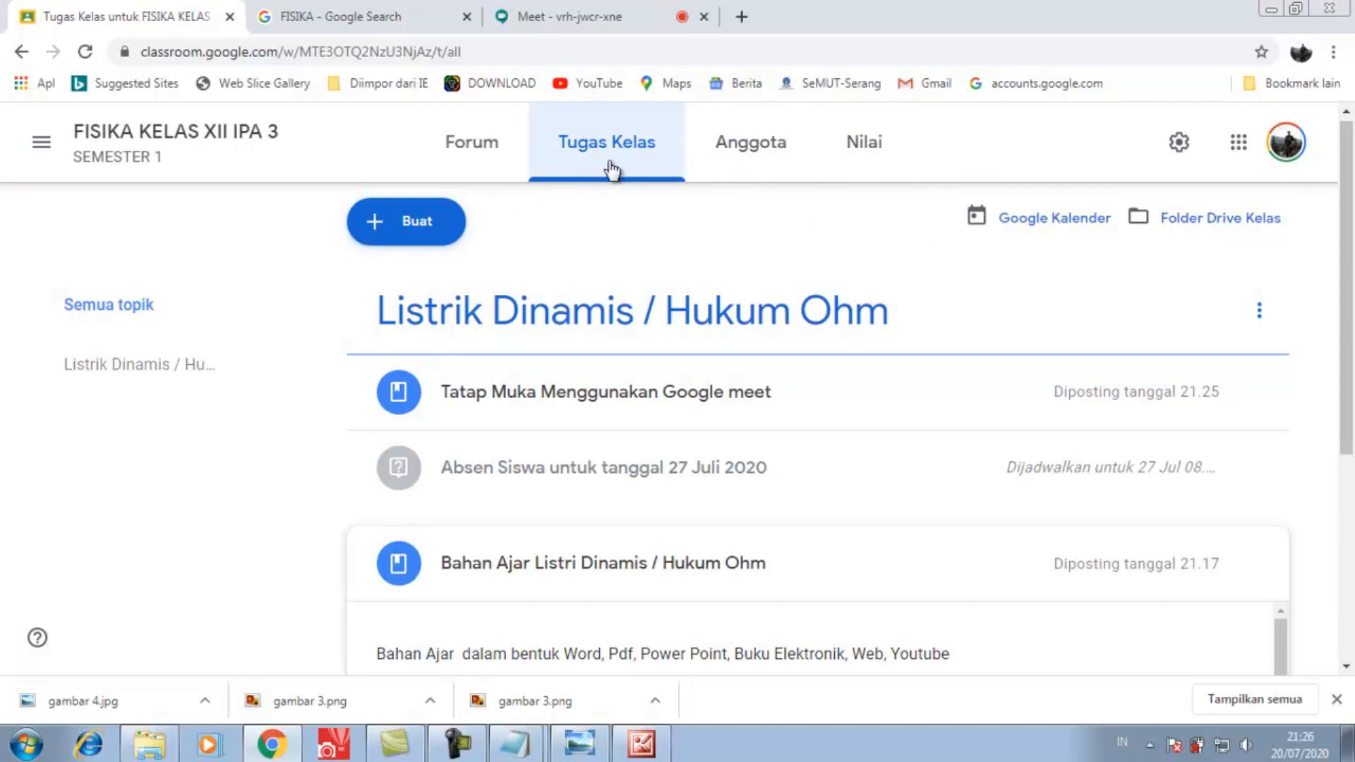
- Create a new Tugas assignment titled "Tugas untuk Siswa"
left_click(412, 225)
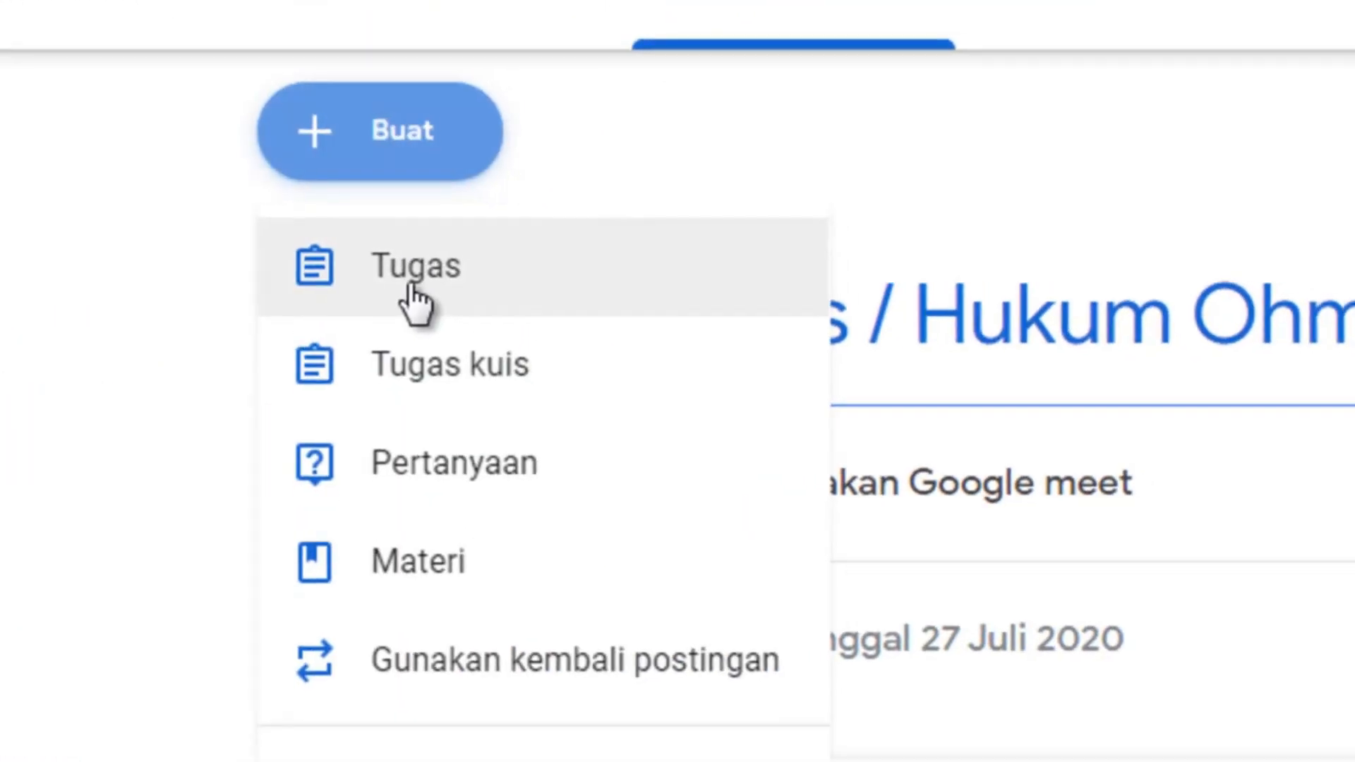
left_click(421, 305)
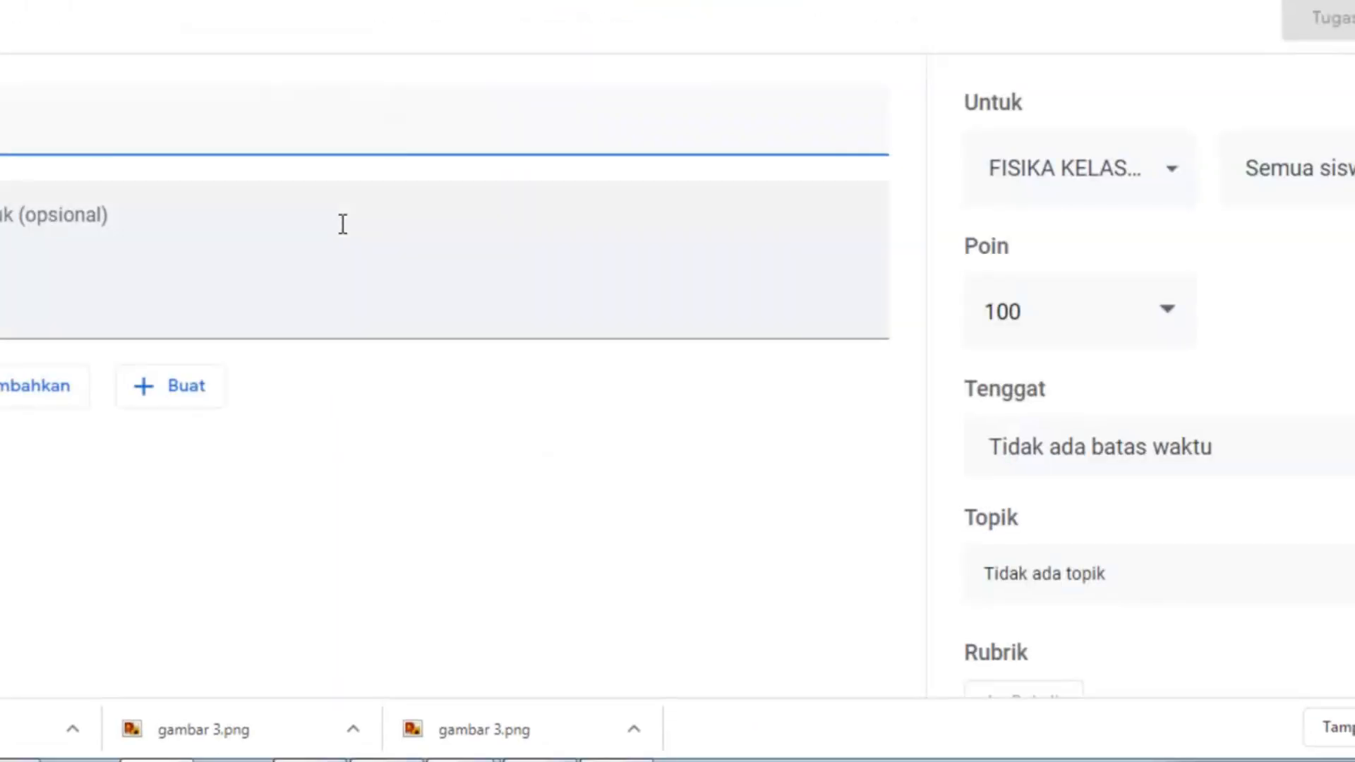
type("Tuga")
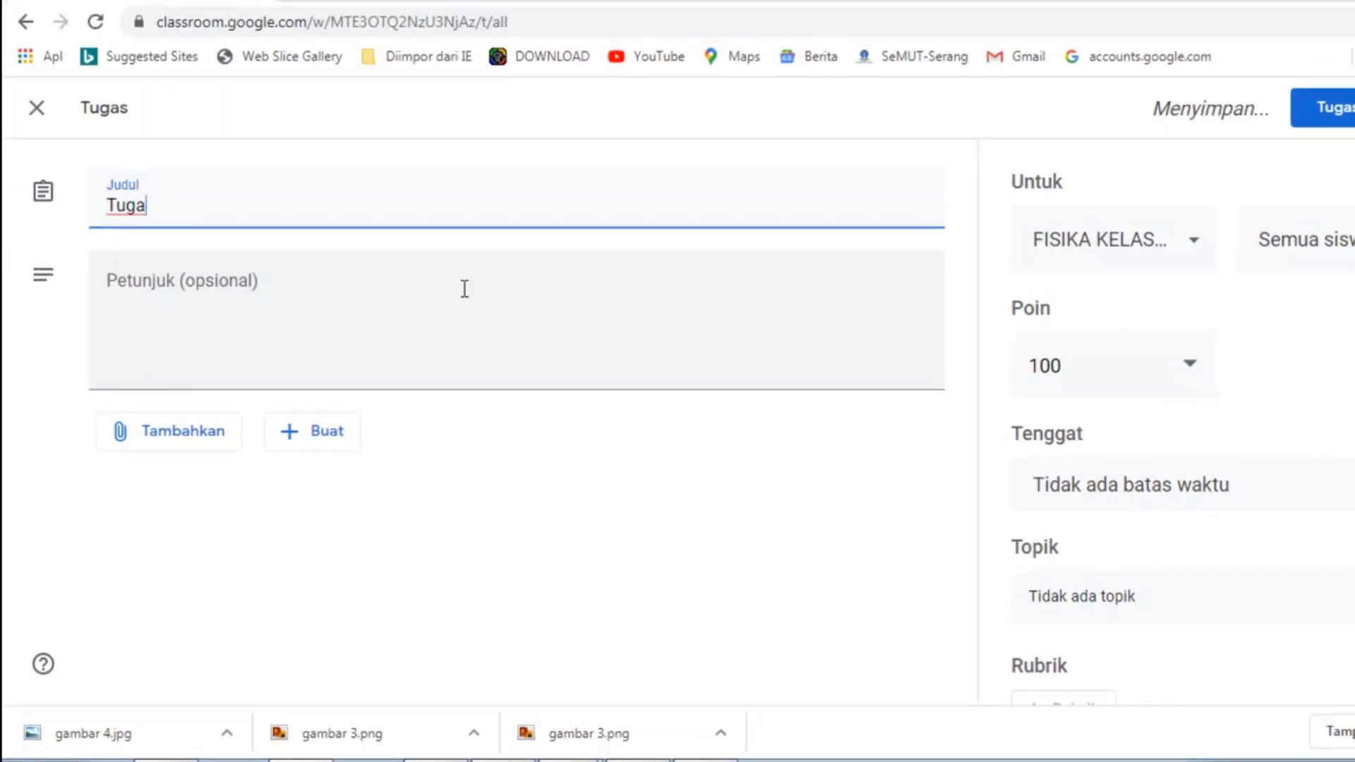
type("s untuk ")
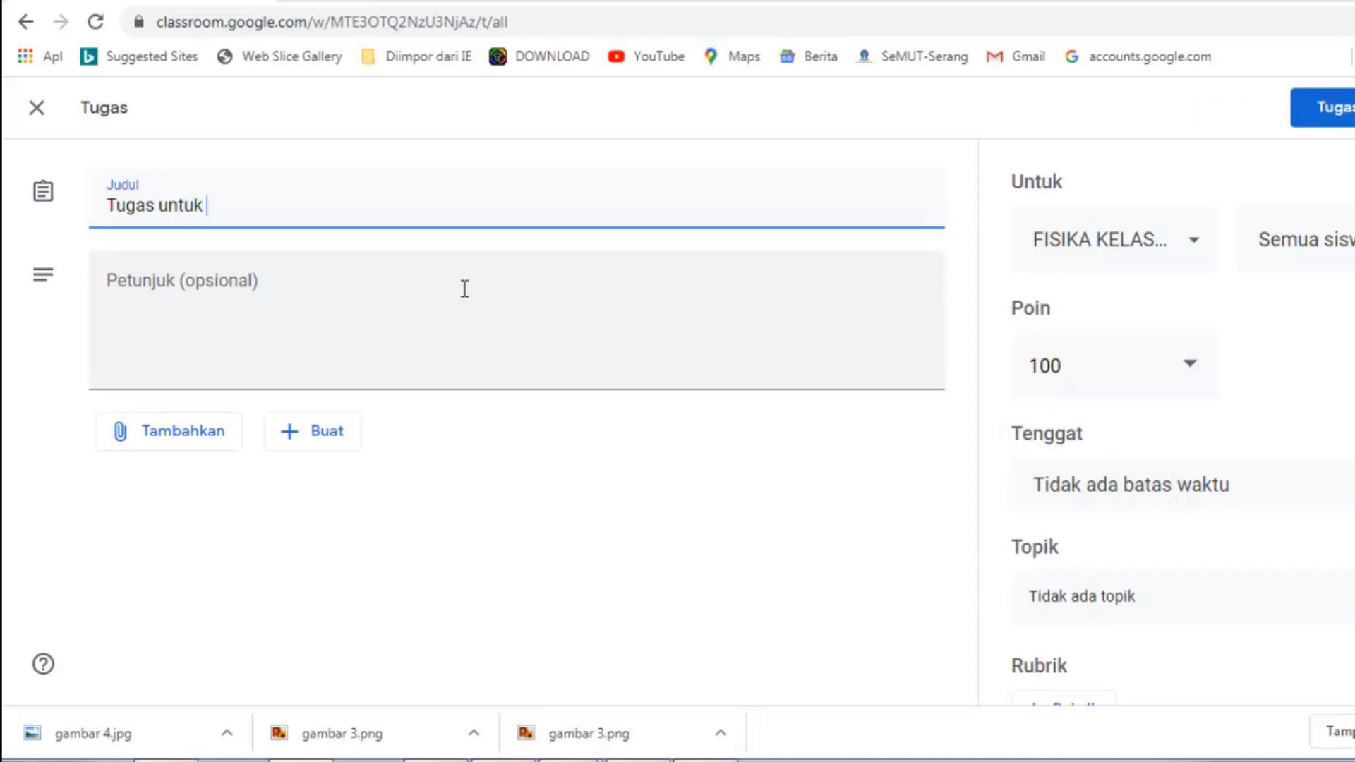
type("Siswa")
- Enter "Buatlah Rangkuman Materi Hukum Ohm" as the assignment's instructions
left_click(324, 303)
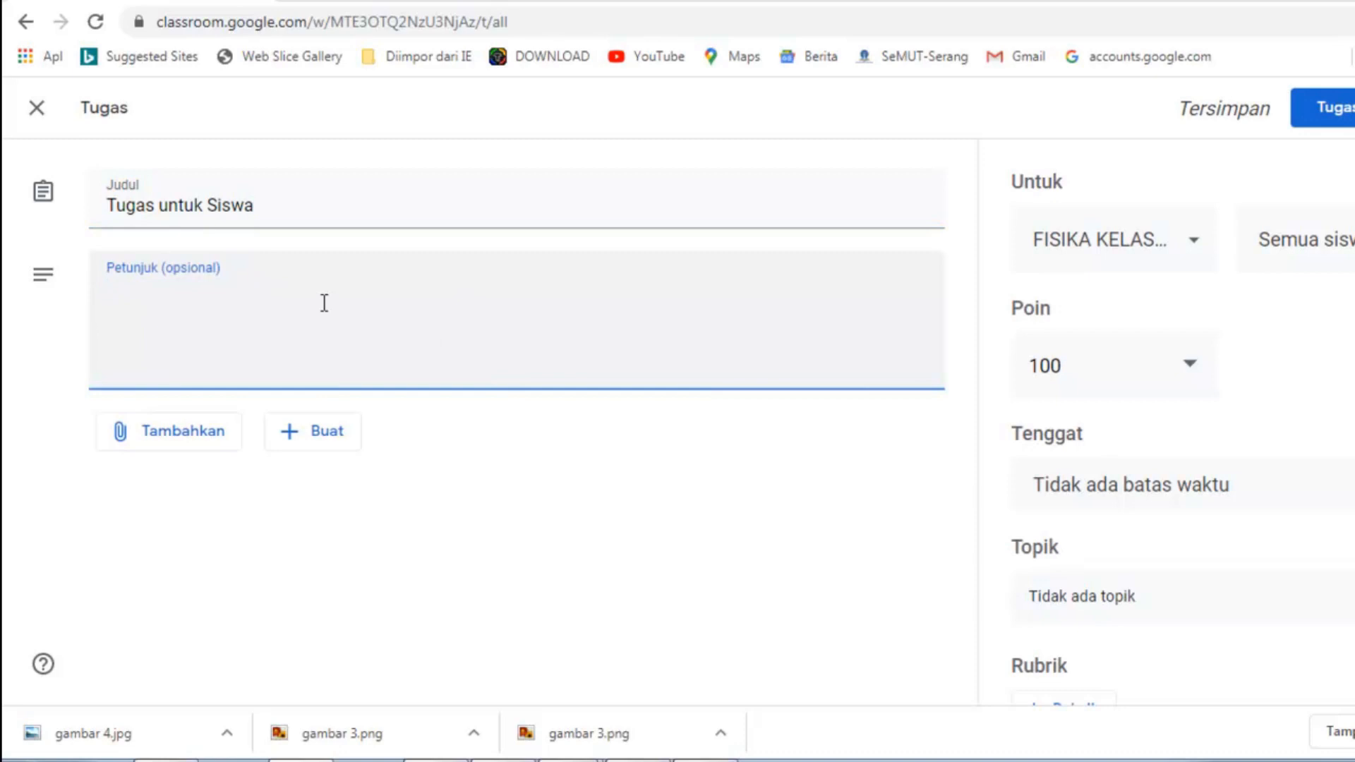
type("Buat")
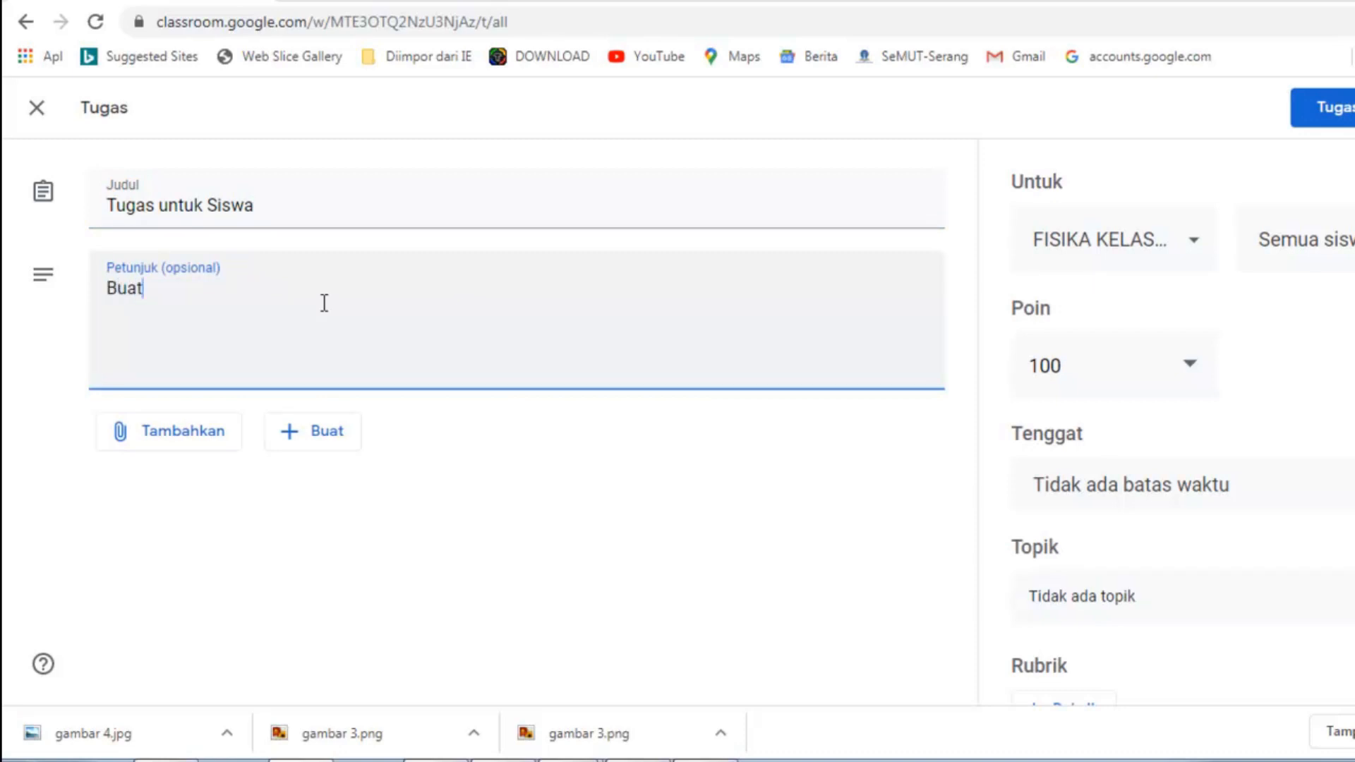
type("la")
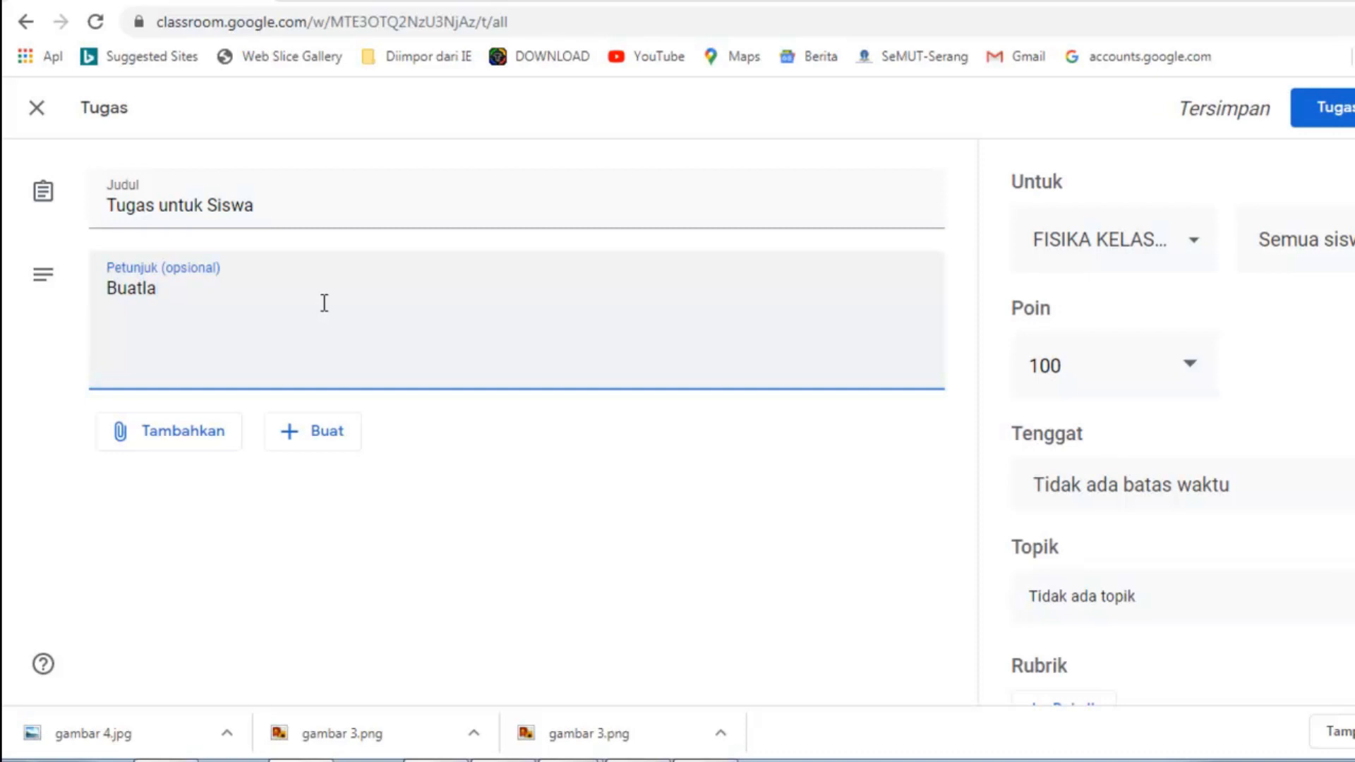
type("h R")
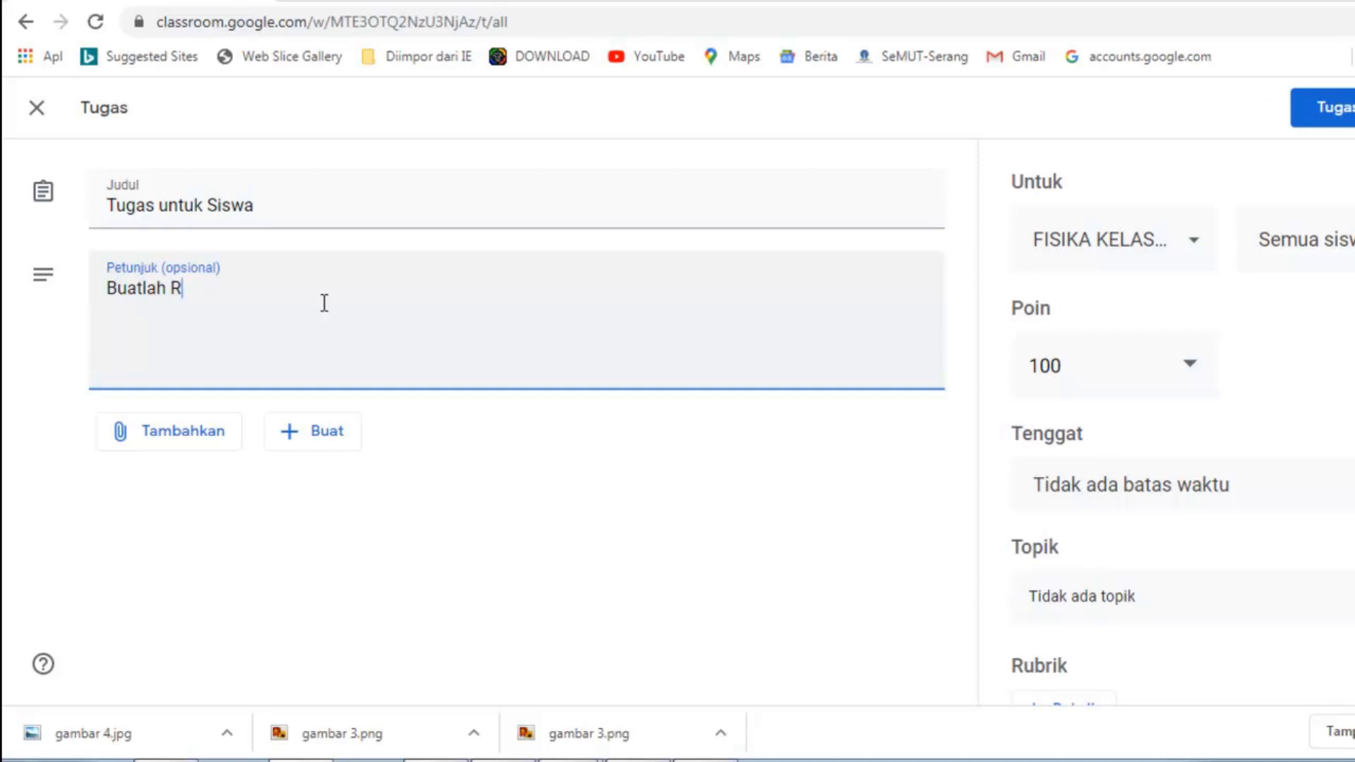
type("angkuman")
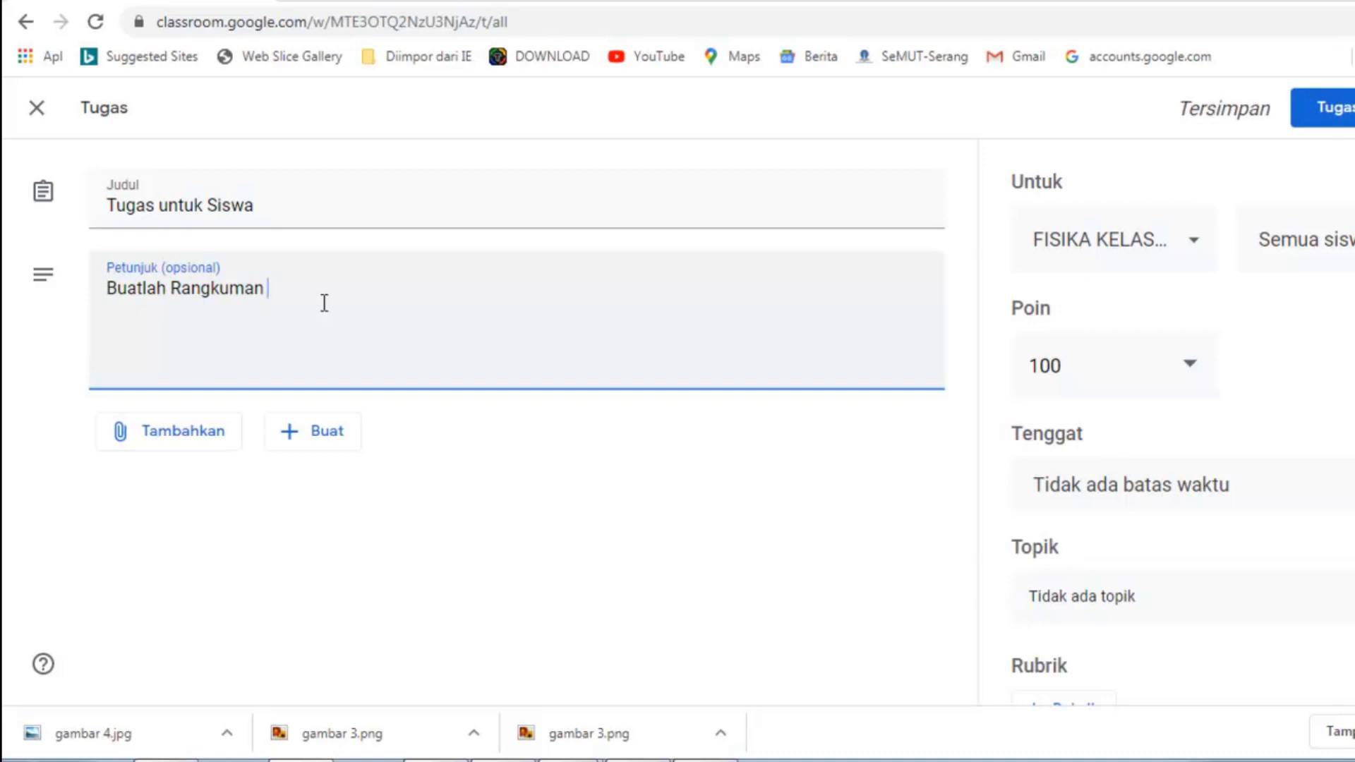
type("Mater")
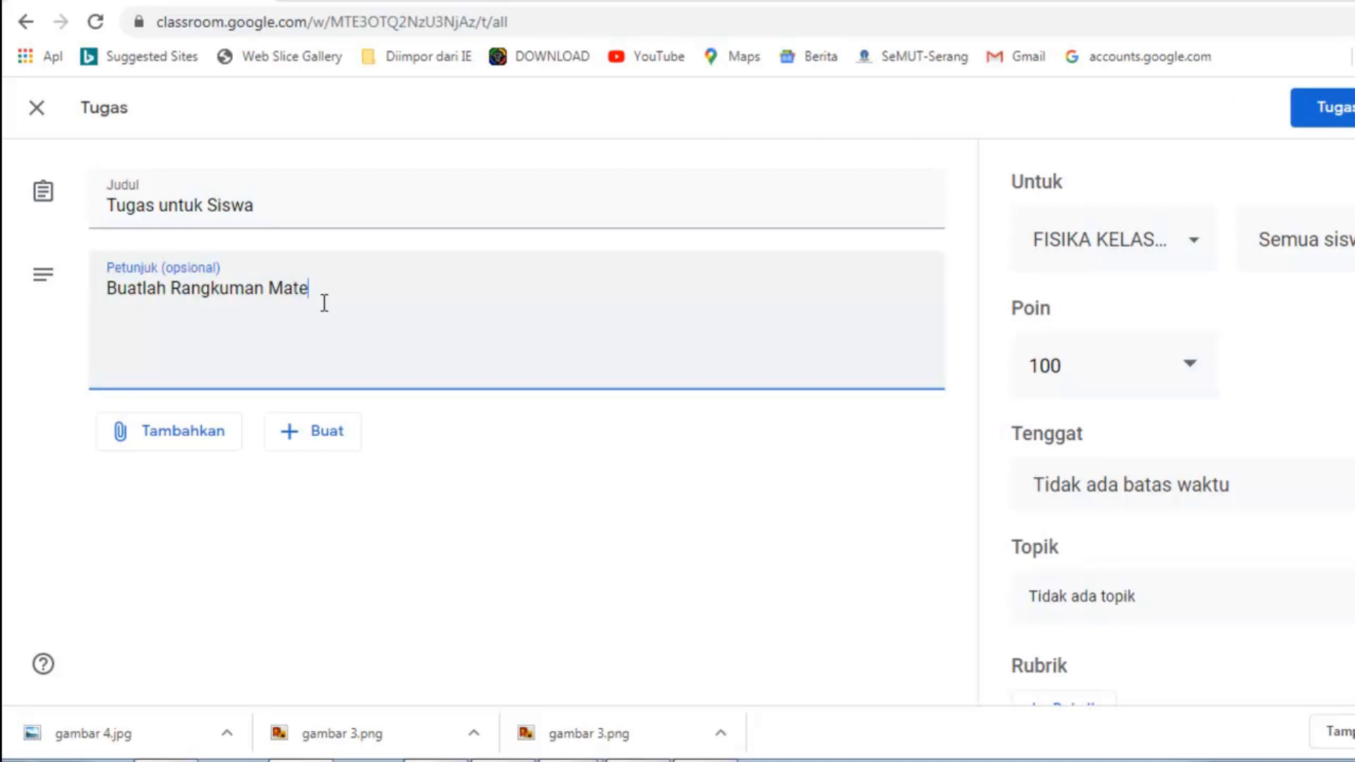
type("i HUkum")
key("BackSpace")
key("BackSpace")
key("BackSpace")
key("BackSpace")
key("BackSpace")
type("ukum O")
type("m")
key("BackSpace")
type("hm")
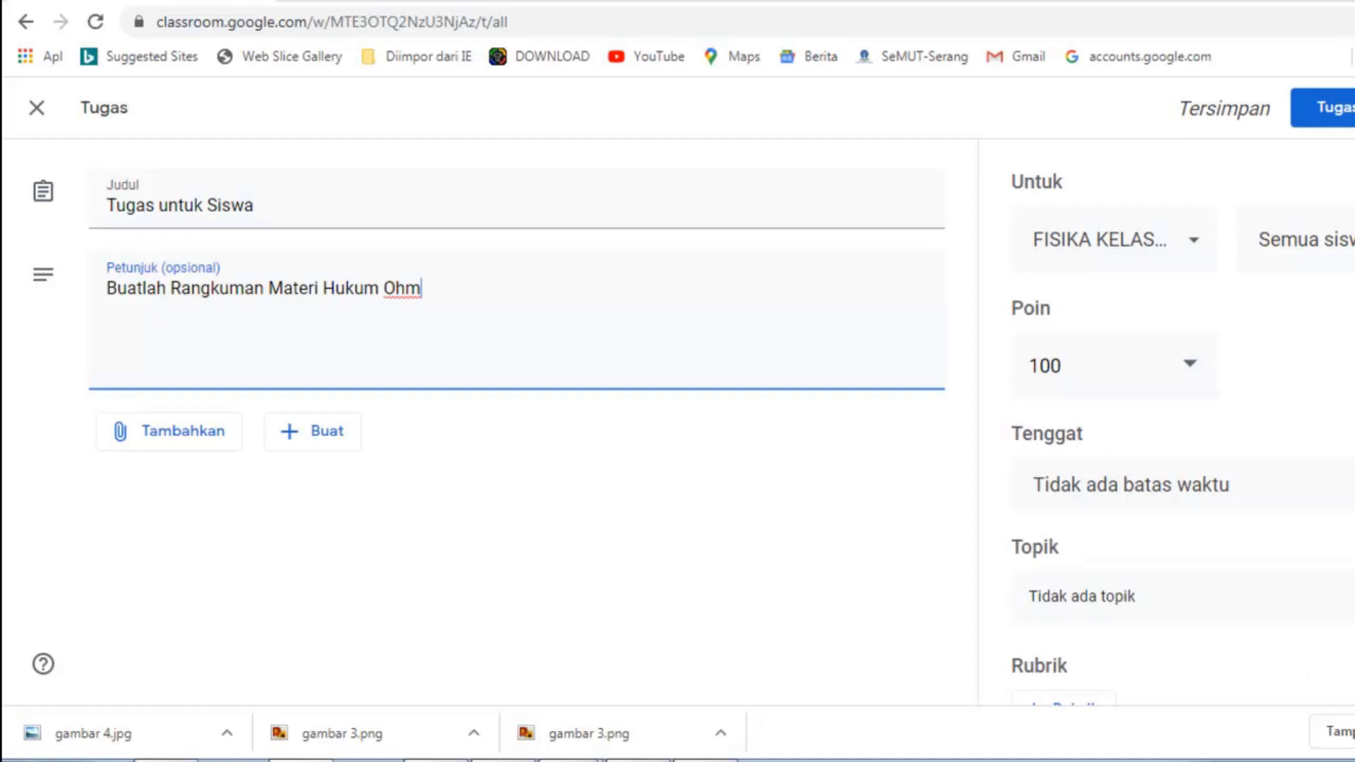
- Assign the task to the topic "Listrik Dinamis / Hukum Ohm" and post it to the class
left_click(1351, 601)
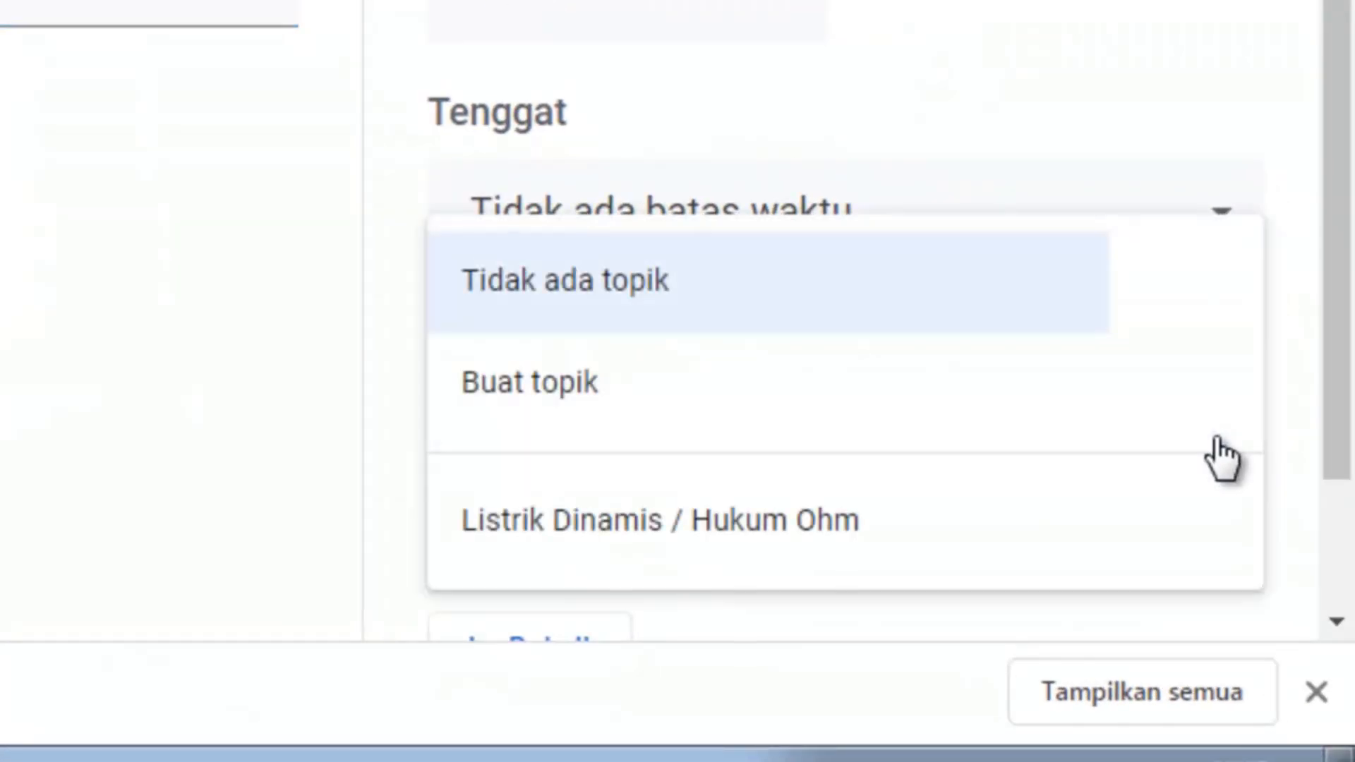
left_click(723, 540)
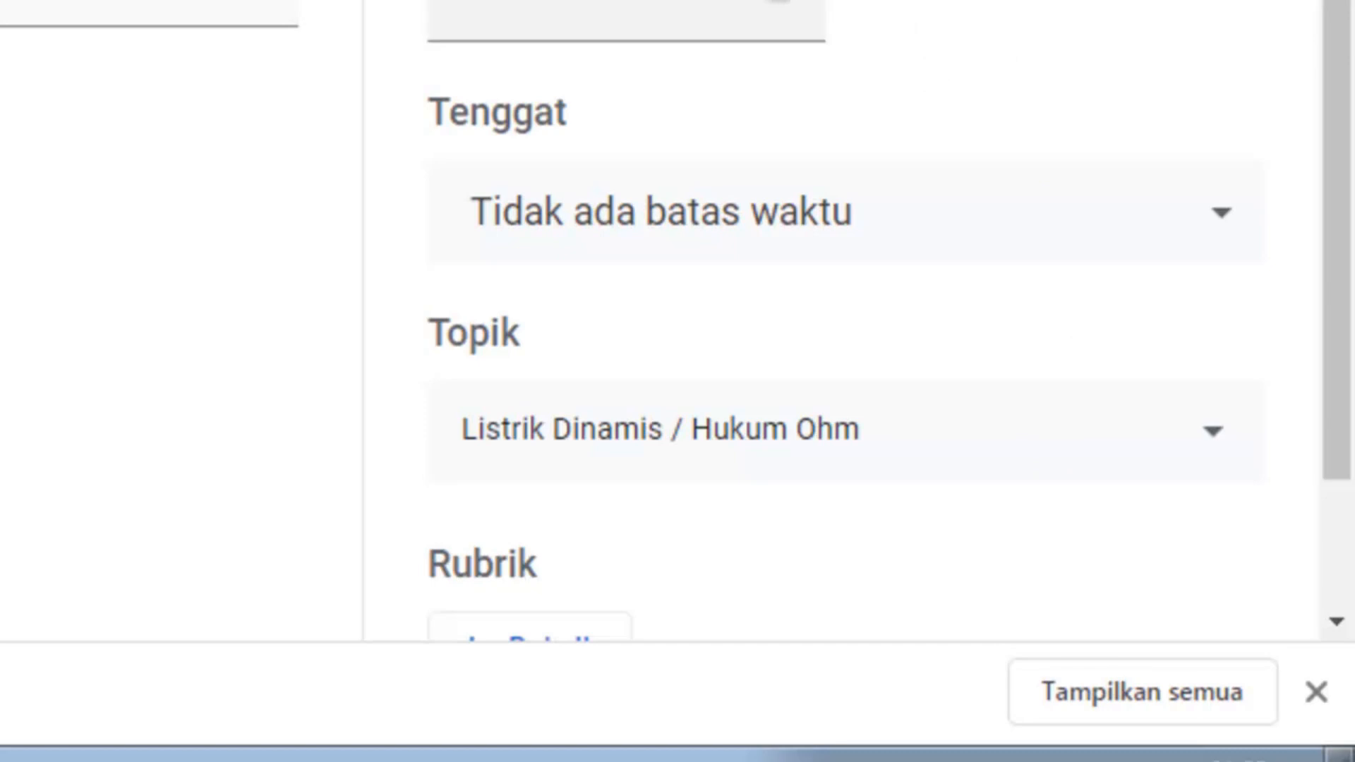
left_click(776, 375)
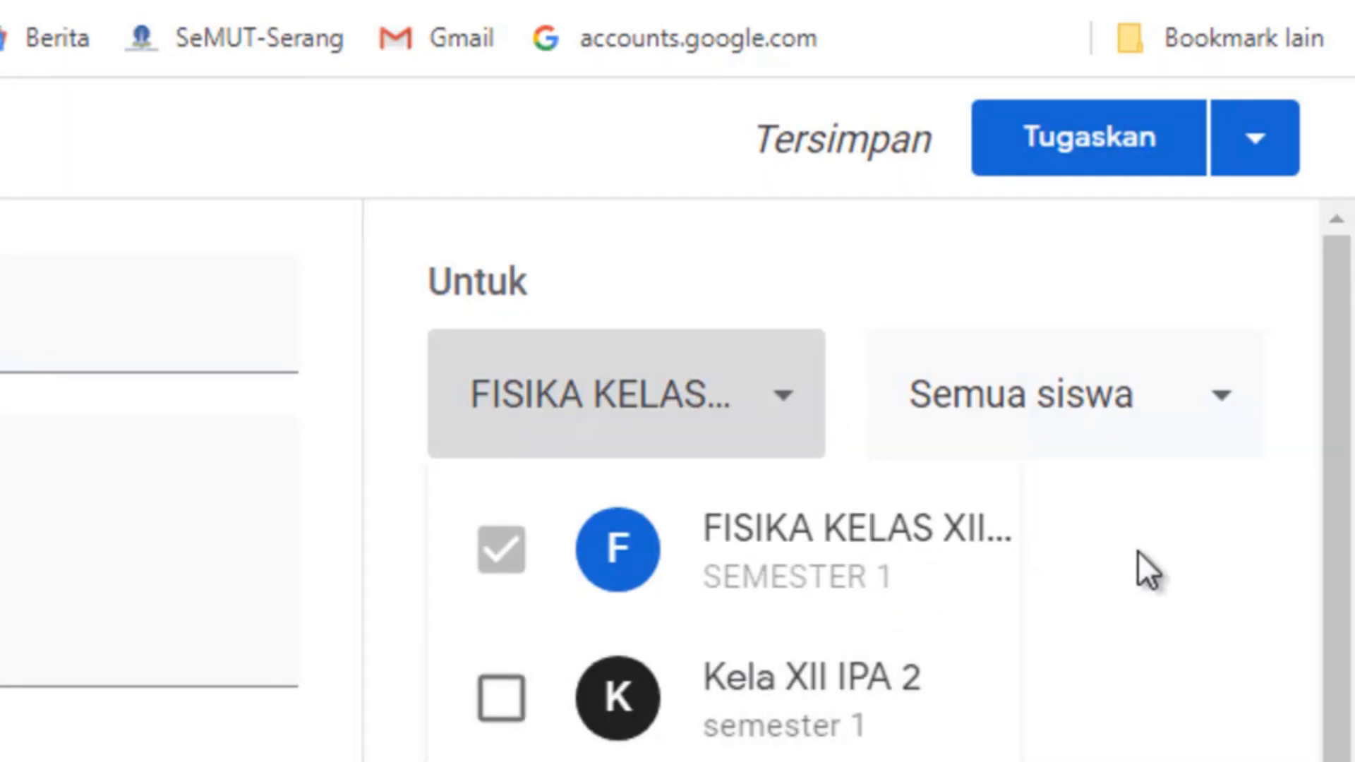
left_click(1103, 161)
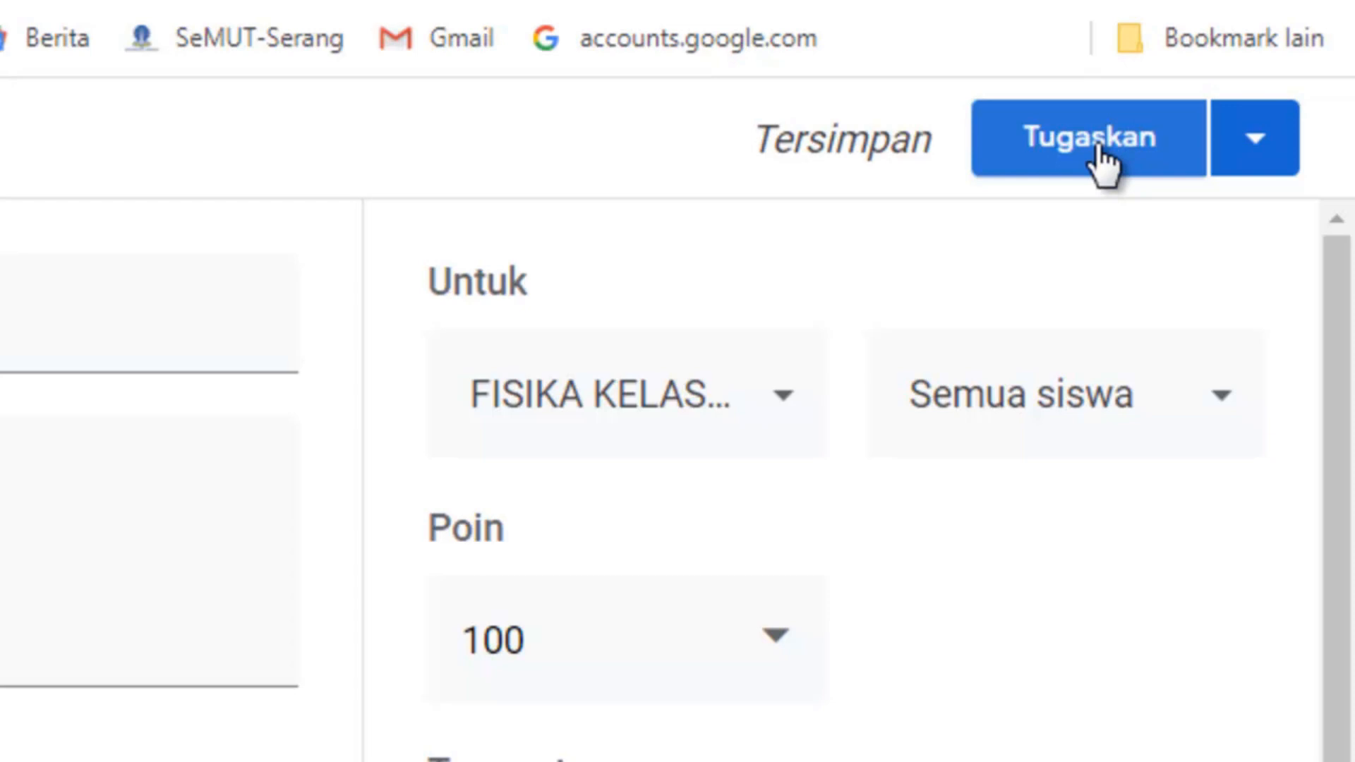
left_click(1083, 141)
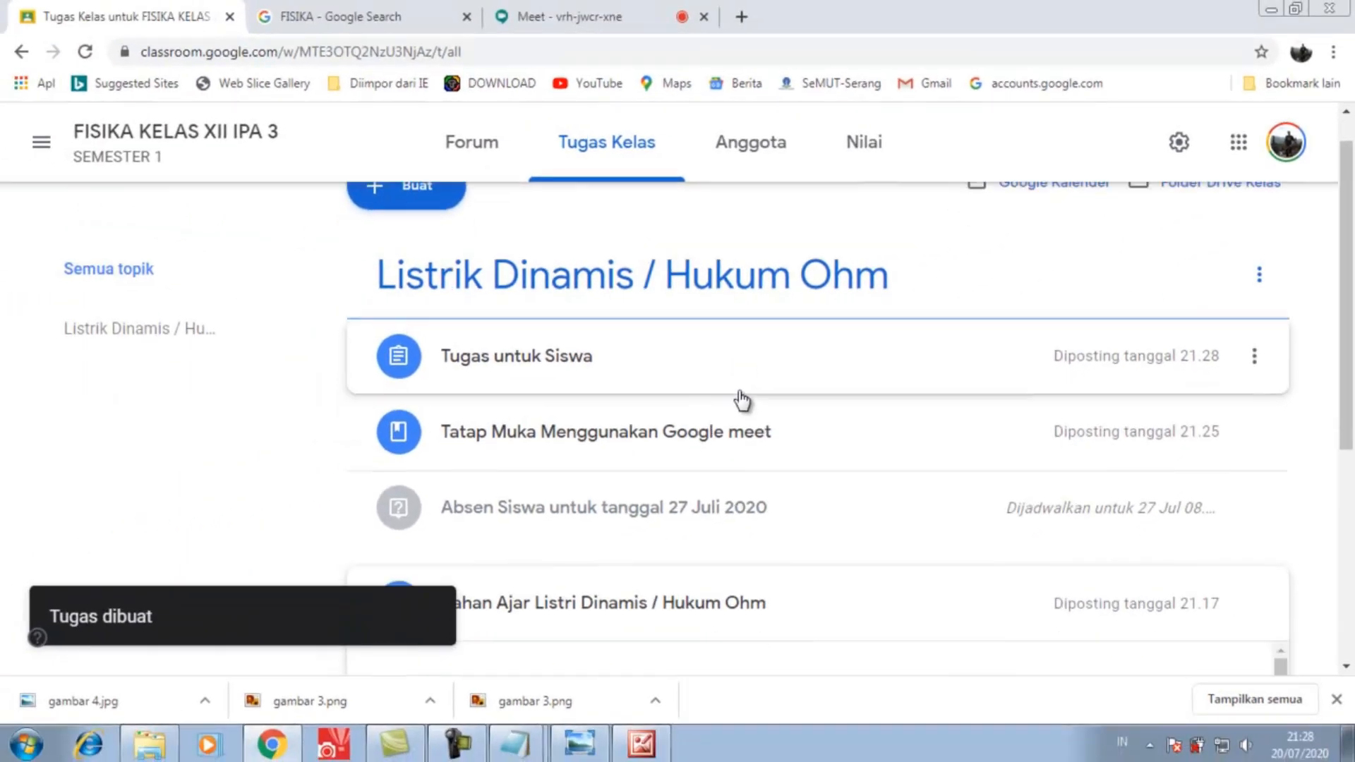
- Create a quiz assignment (Tugas kuis) titled "Ulangan Hukum Ohm"
scroll(741, 400, "down", 1)
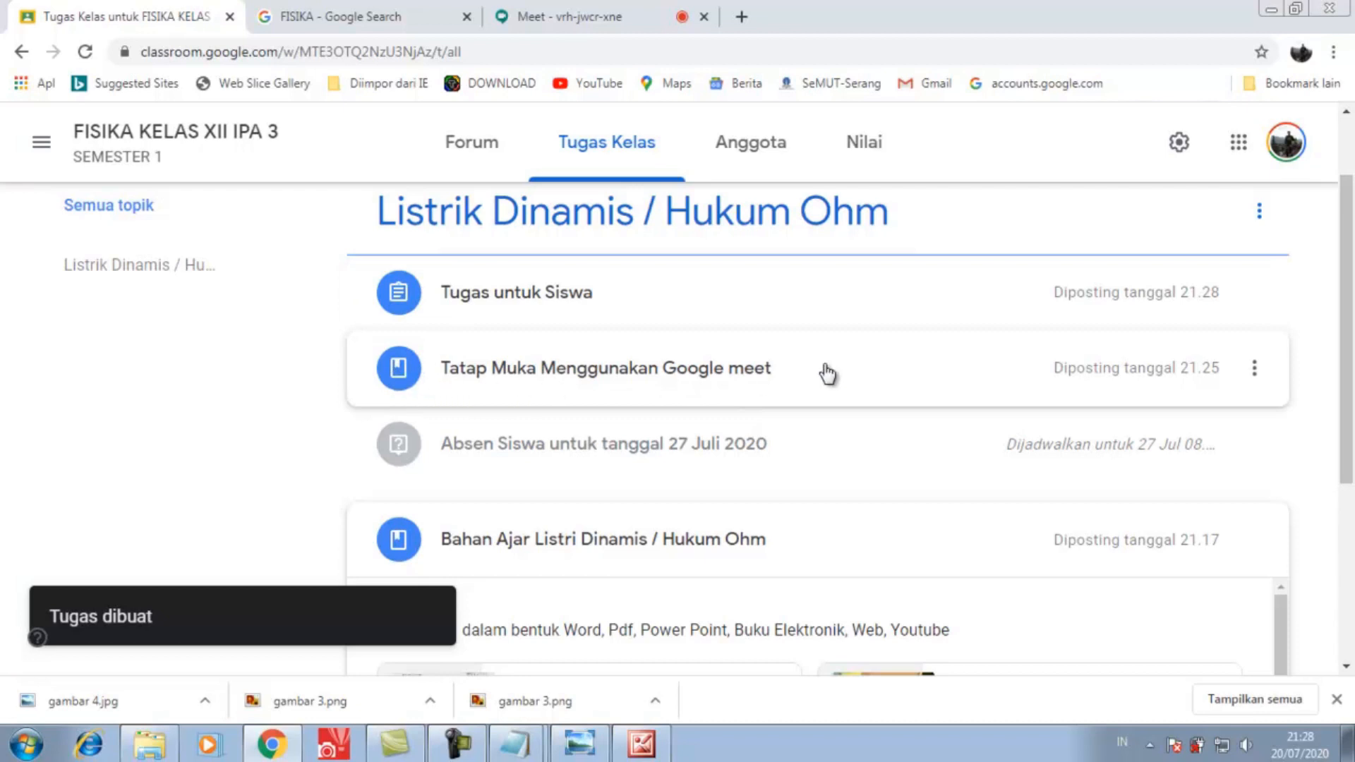
scroll(827, 374, "down", 1)
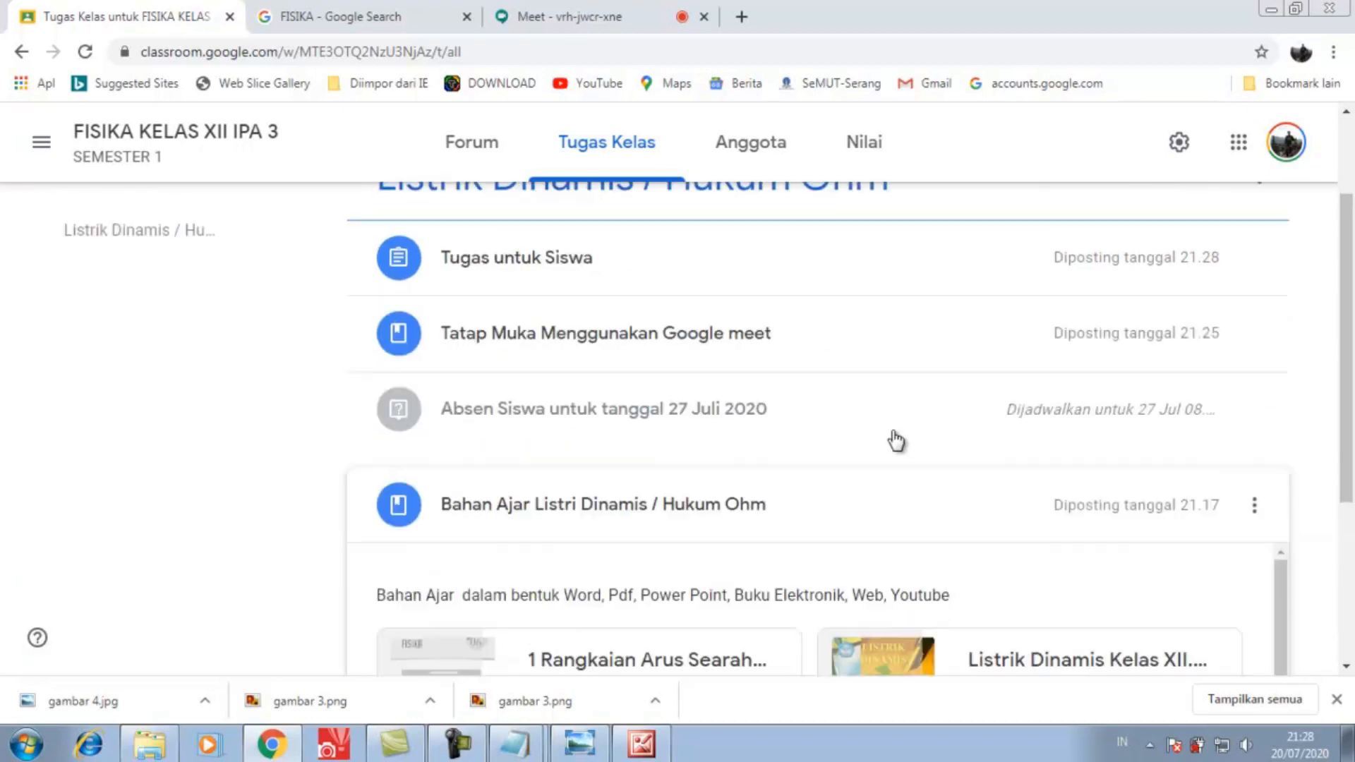
scroll(896, 441, "up", 1)
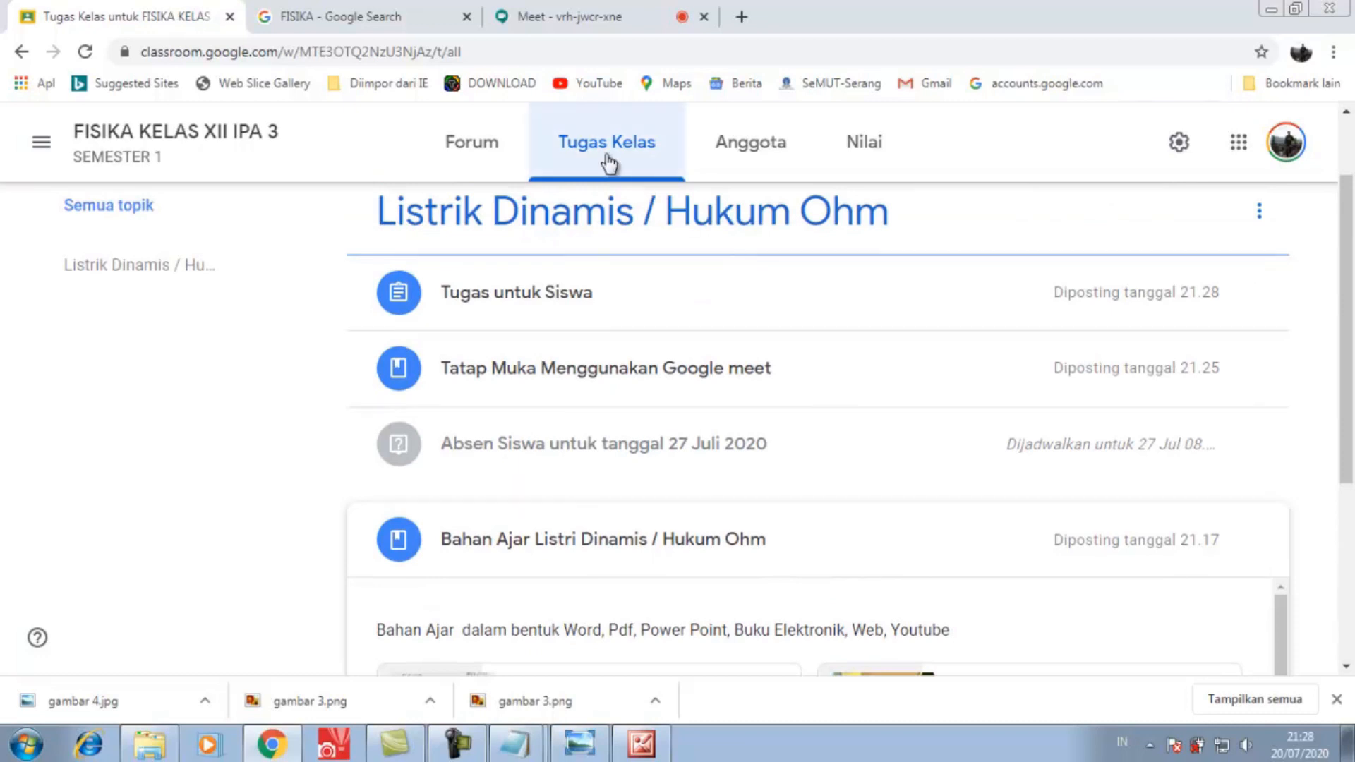
scroll(608, 164, "up", 3)
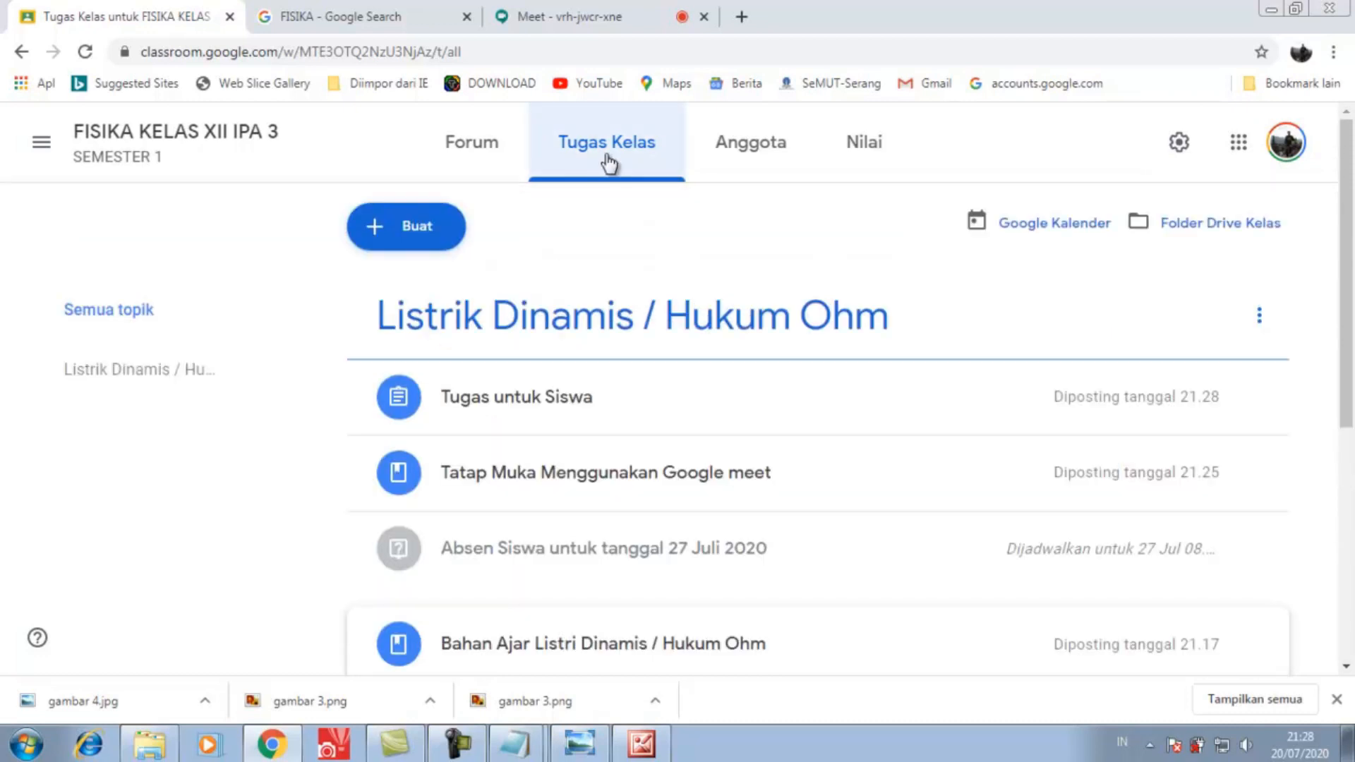
left_click(404, 233)
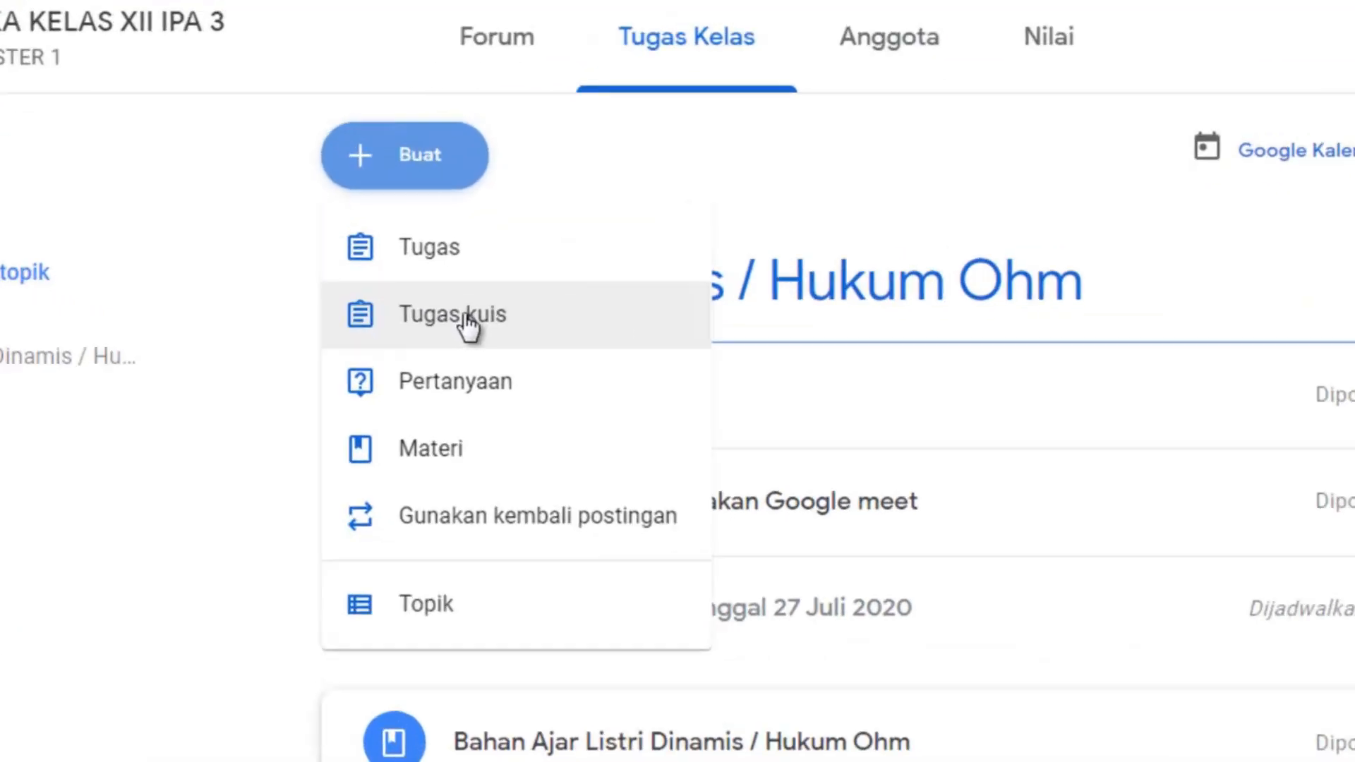
left_click(451, 342)
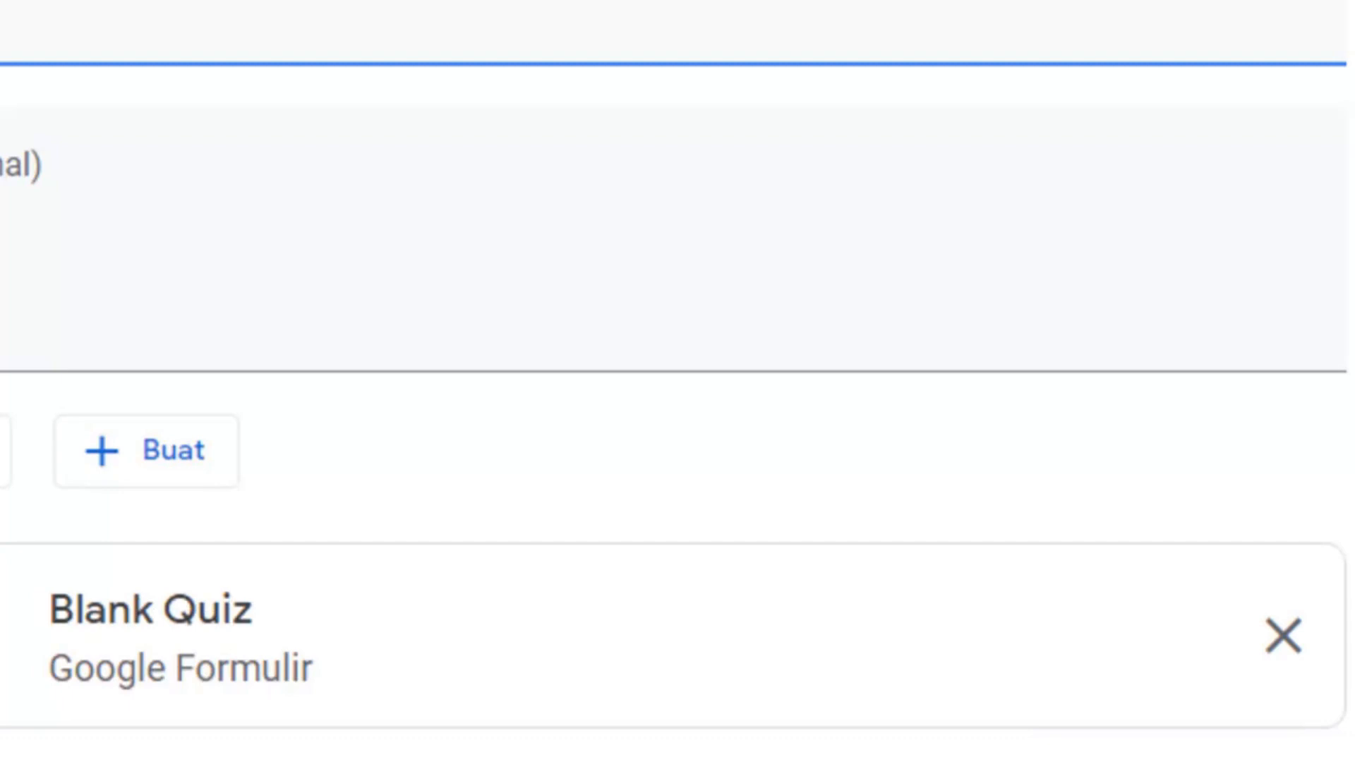
type("u")
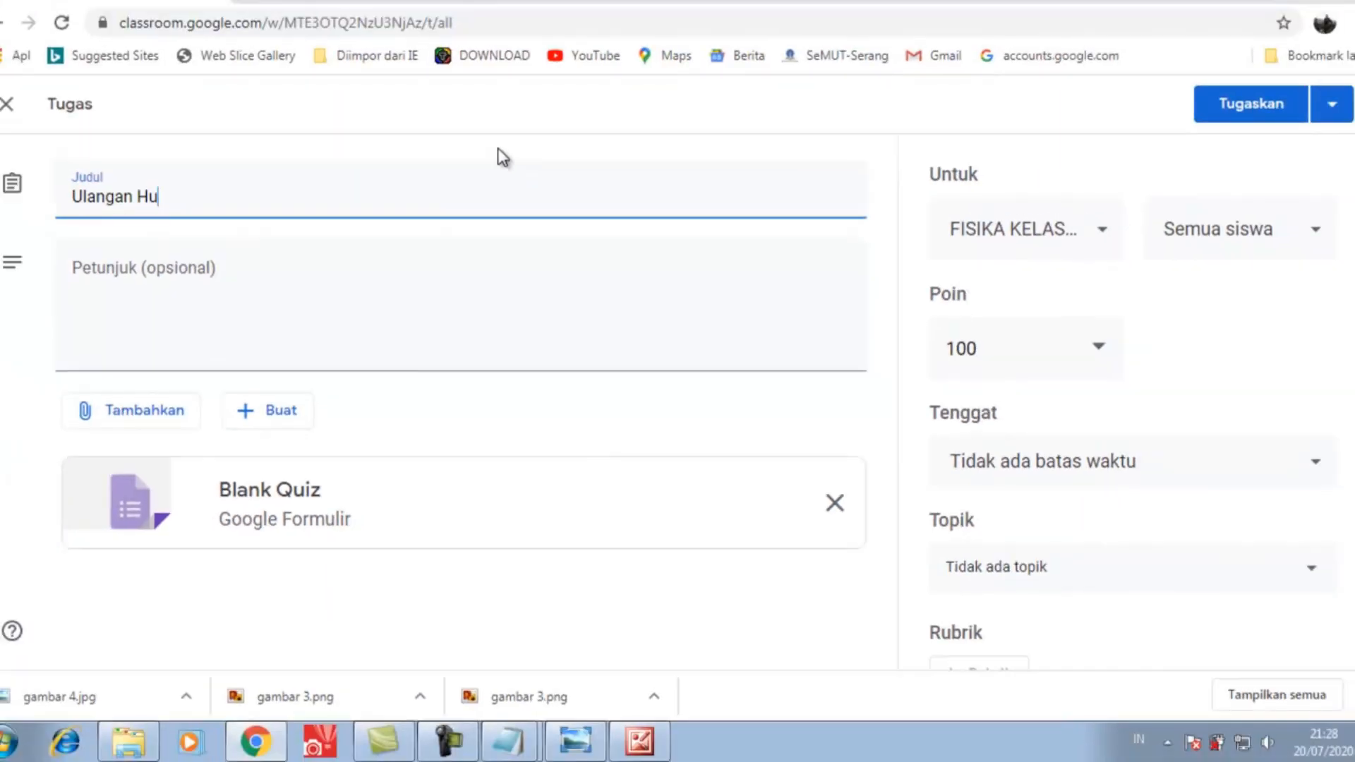
type("kum Ohm")
- Enter "Pilih Jawaban Yang Paling Benar" as the quiz assignment's instructions
left_click(321, 272)
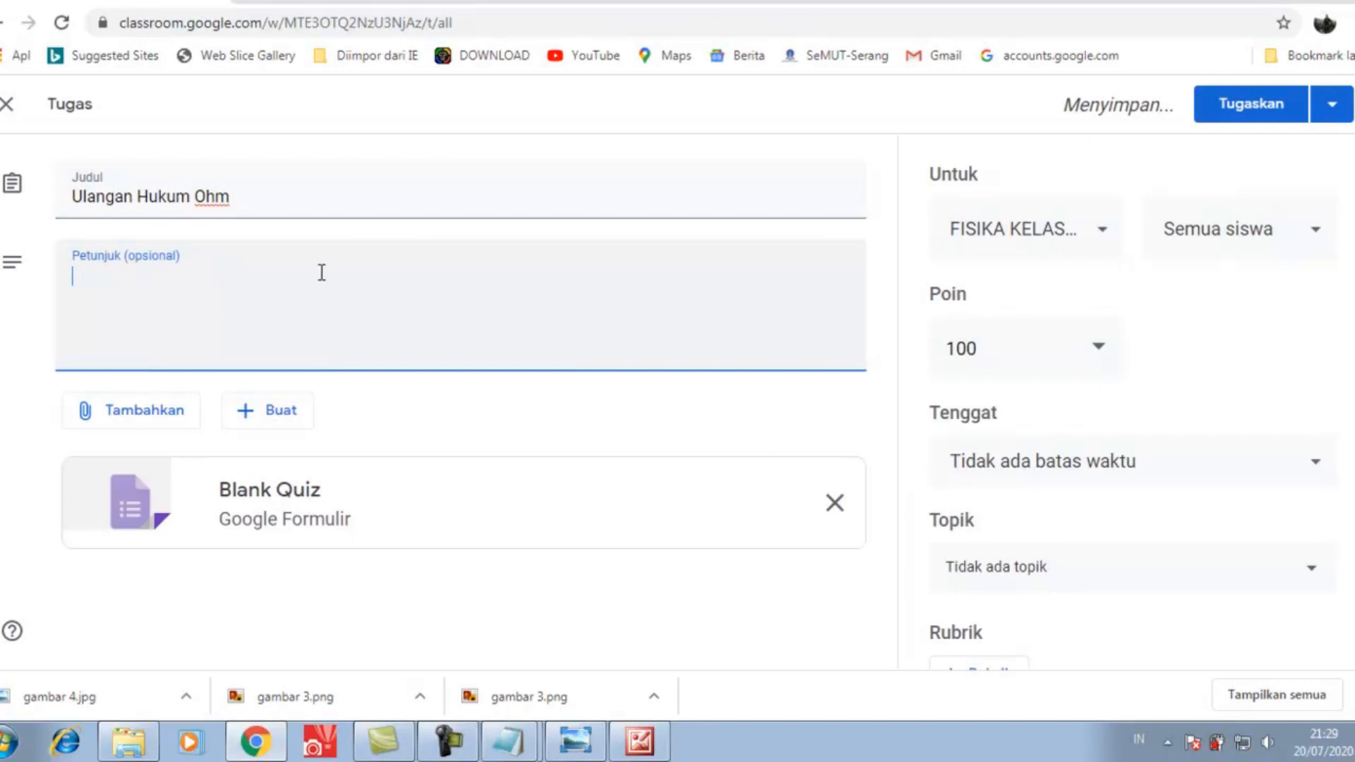
type("Pili")
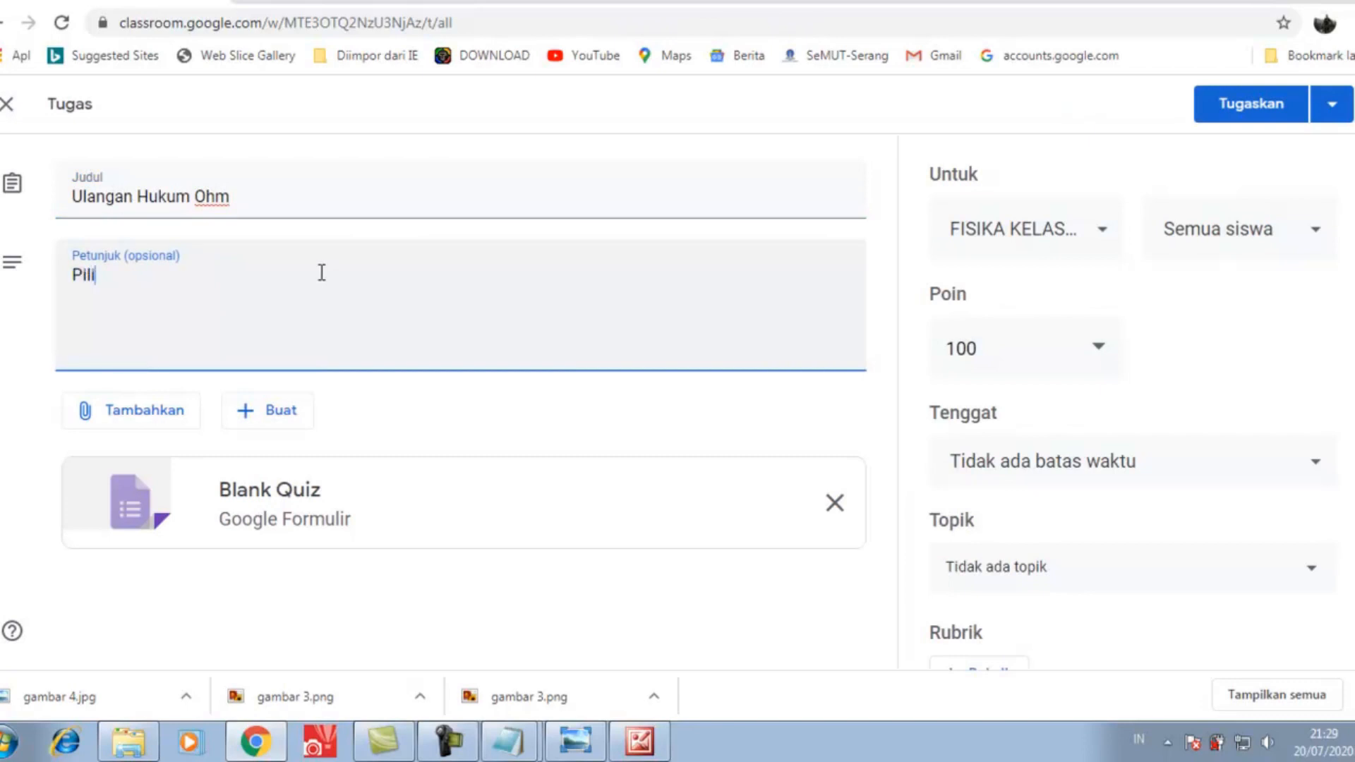
type("h Jawaban Ya")
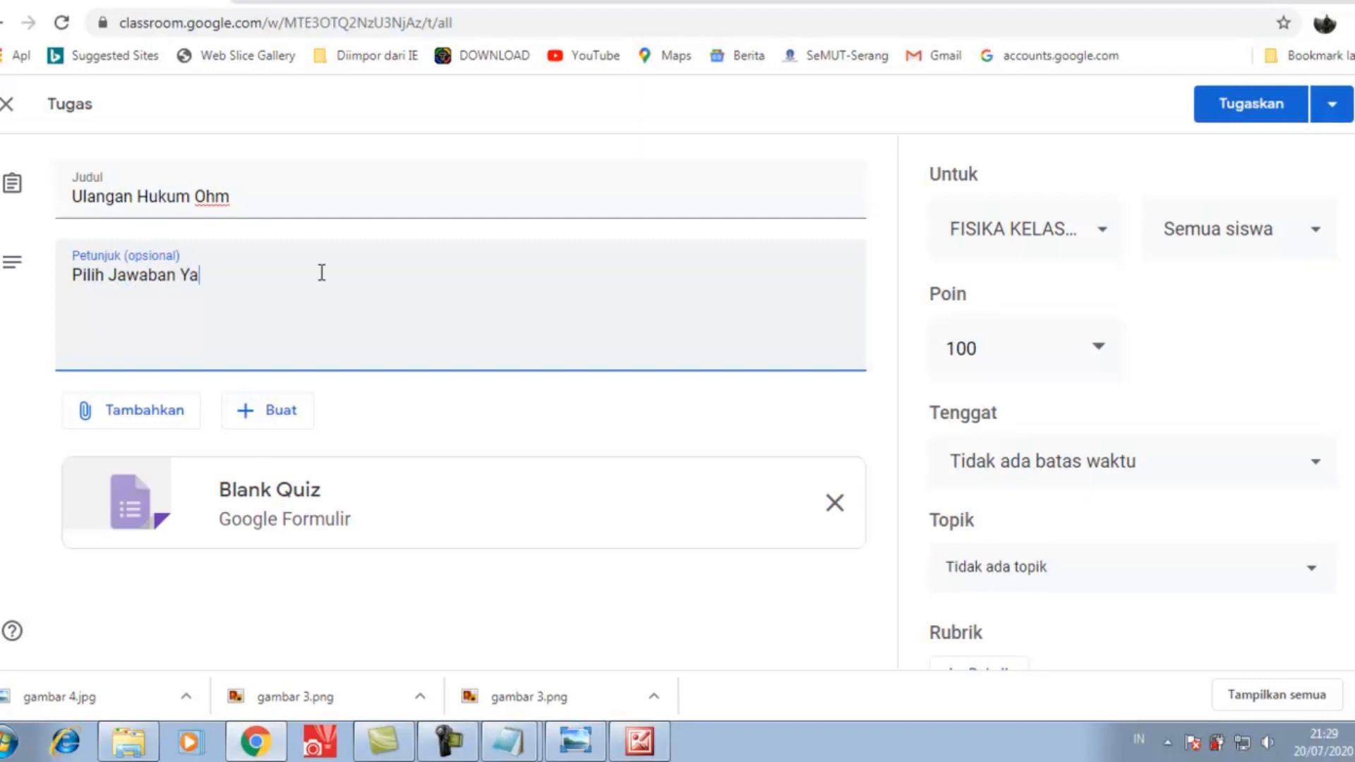
type("ng Paling Benar")
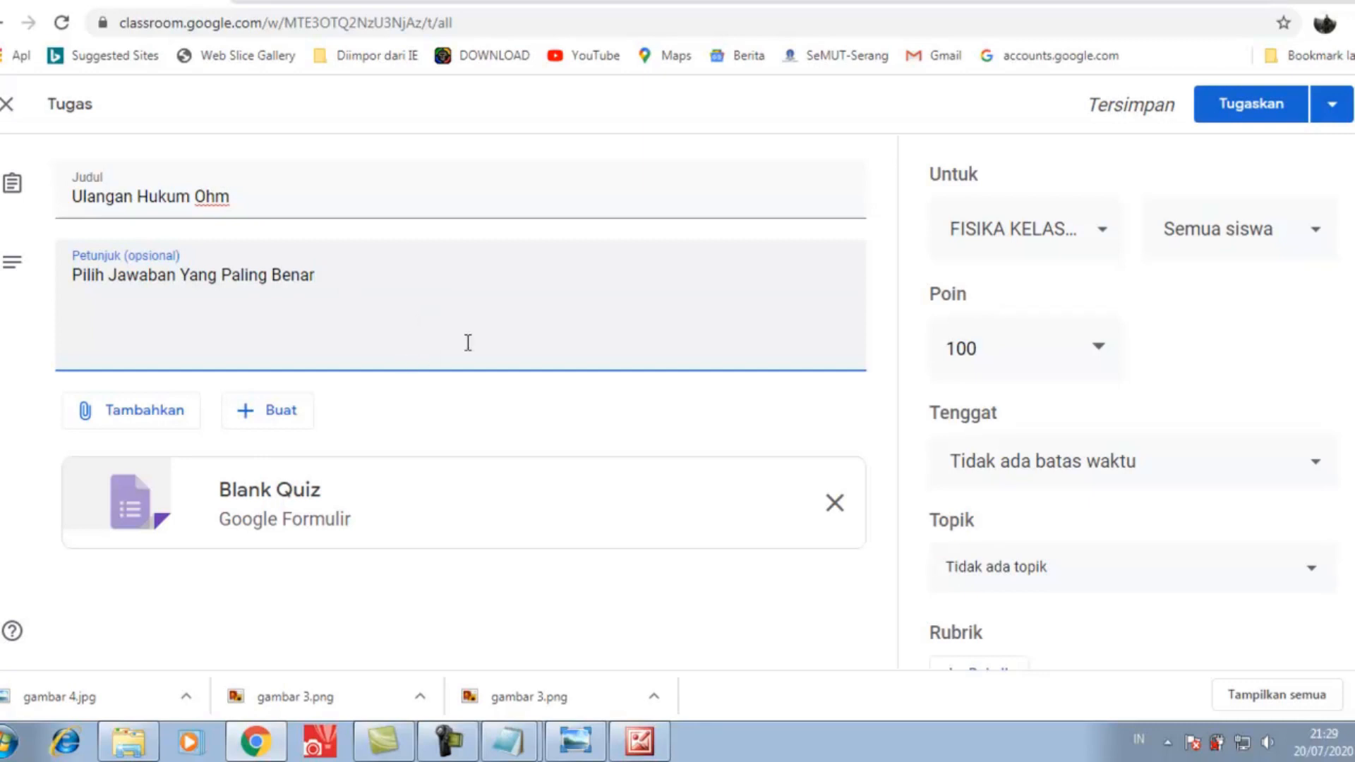
- Open the attached Blank Quiz form and change its title to "Ulangan Hukum Ohm"
left_click(264, 508)
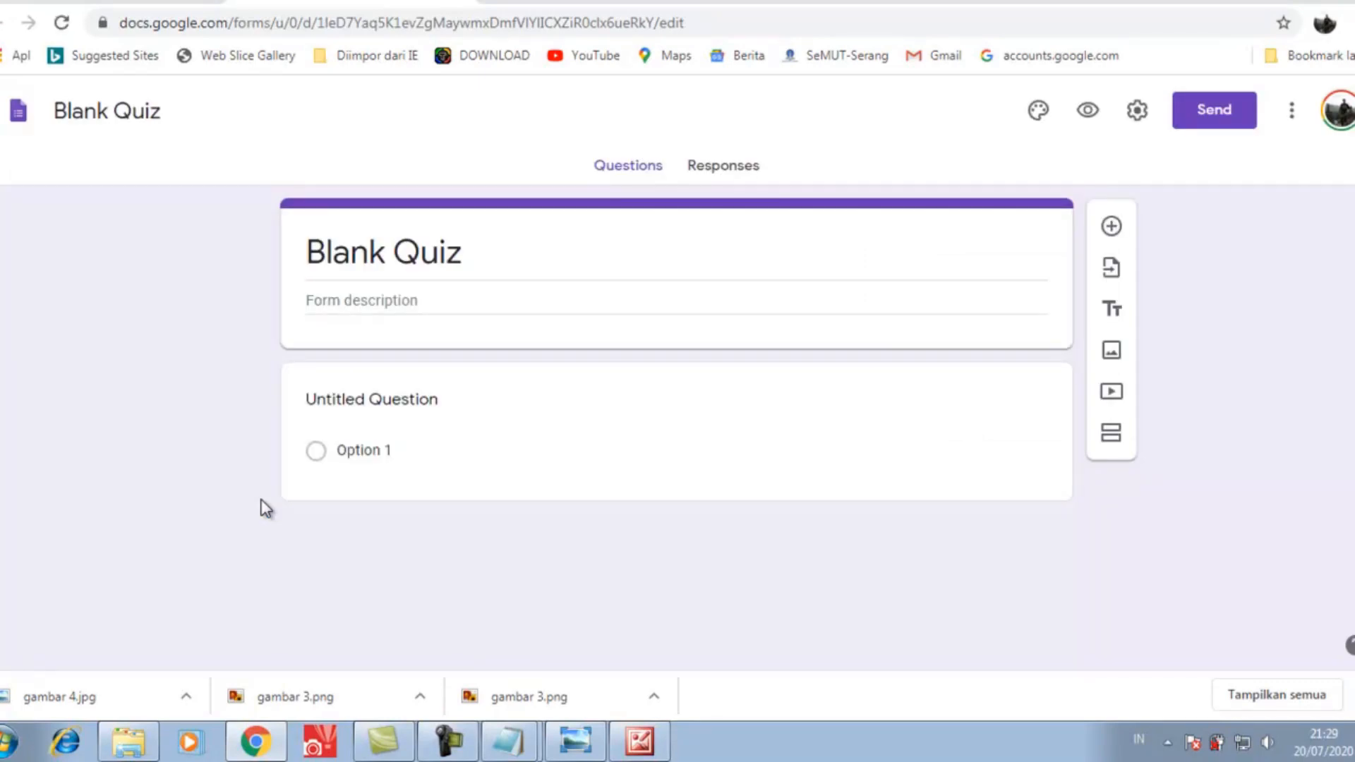
left_click(488, 252)
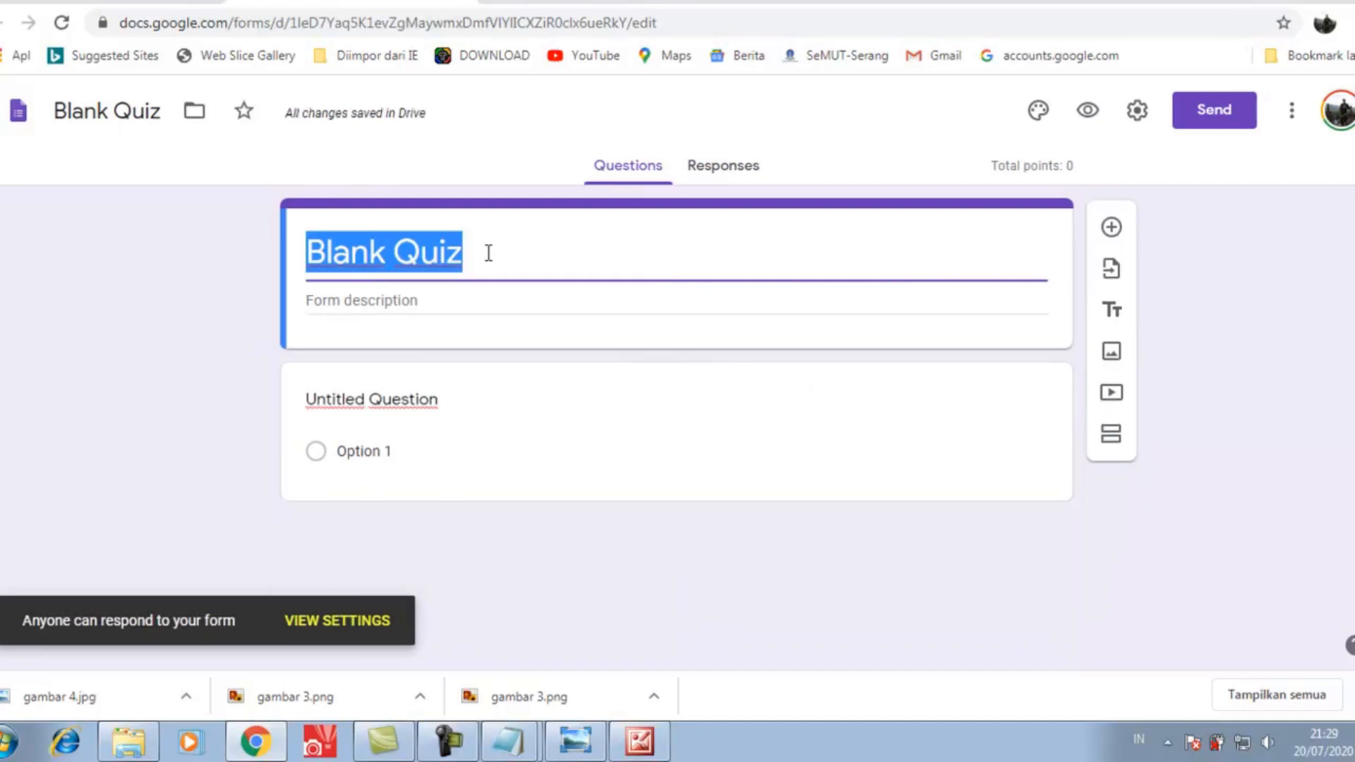
type("U")
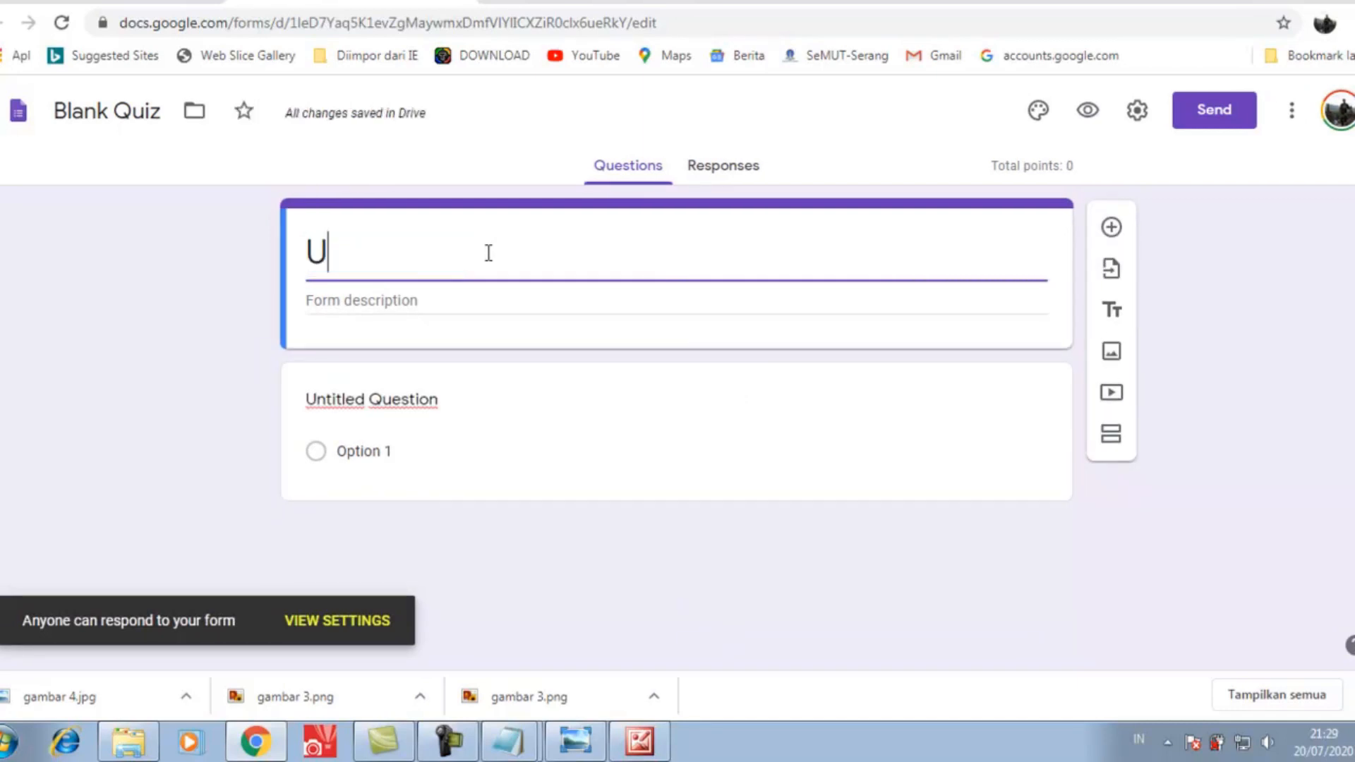
type("langan ")
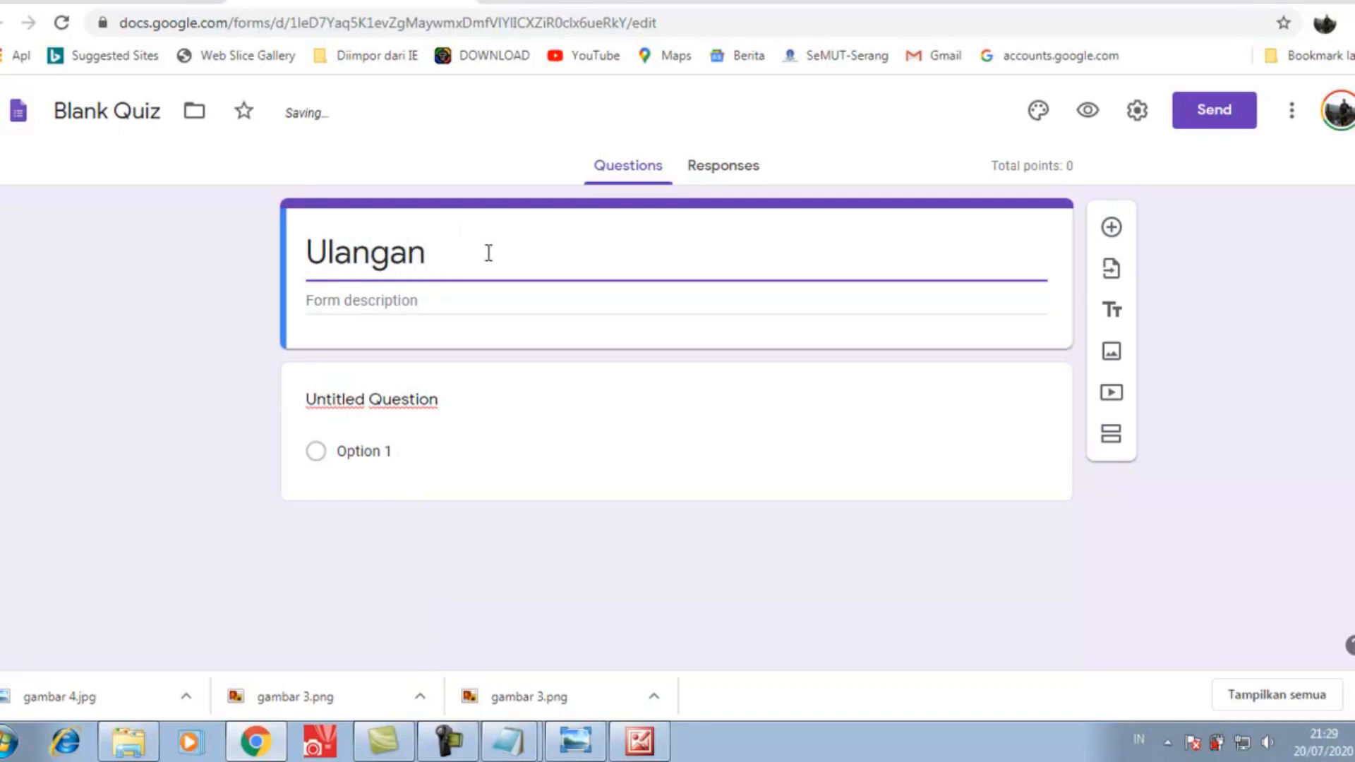
type("Hukum ")
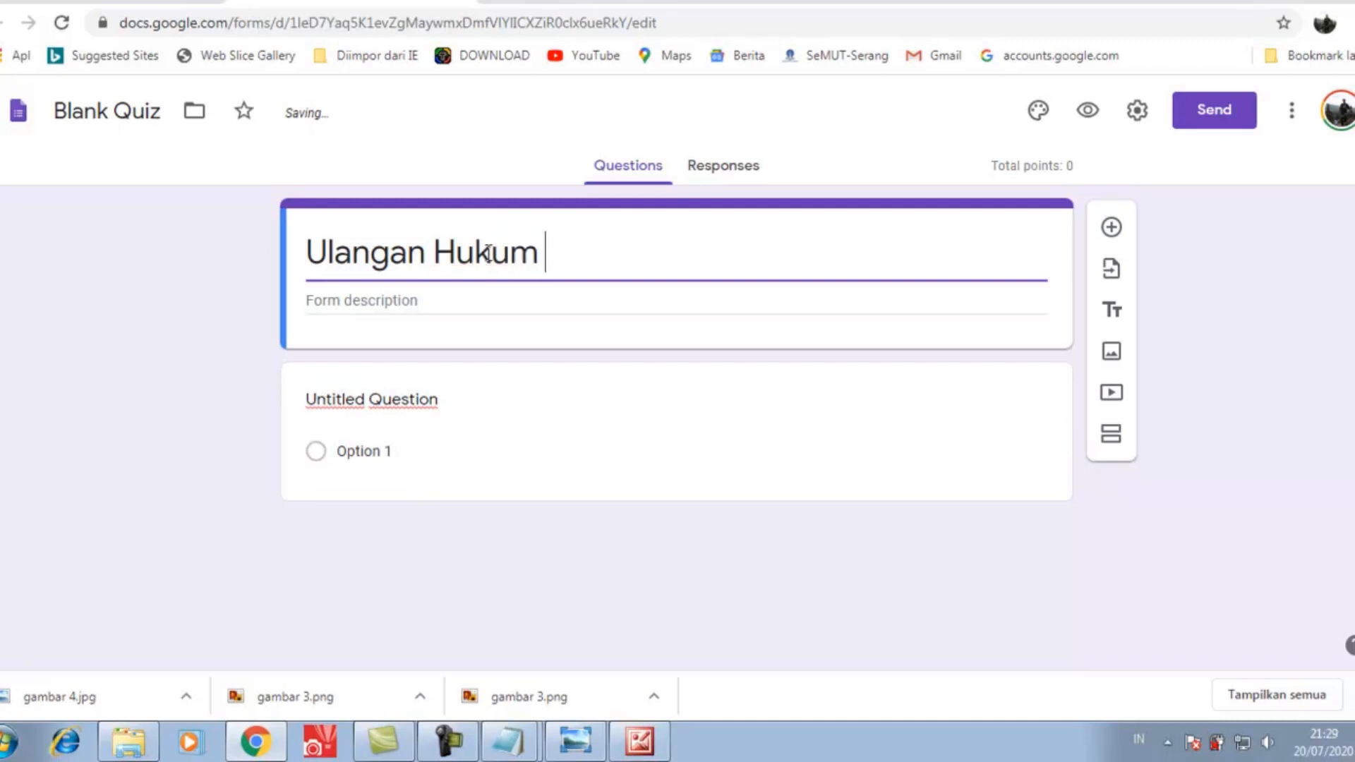
type("Ohm")
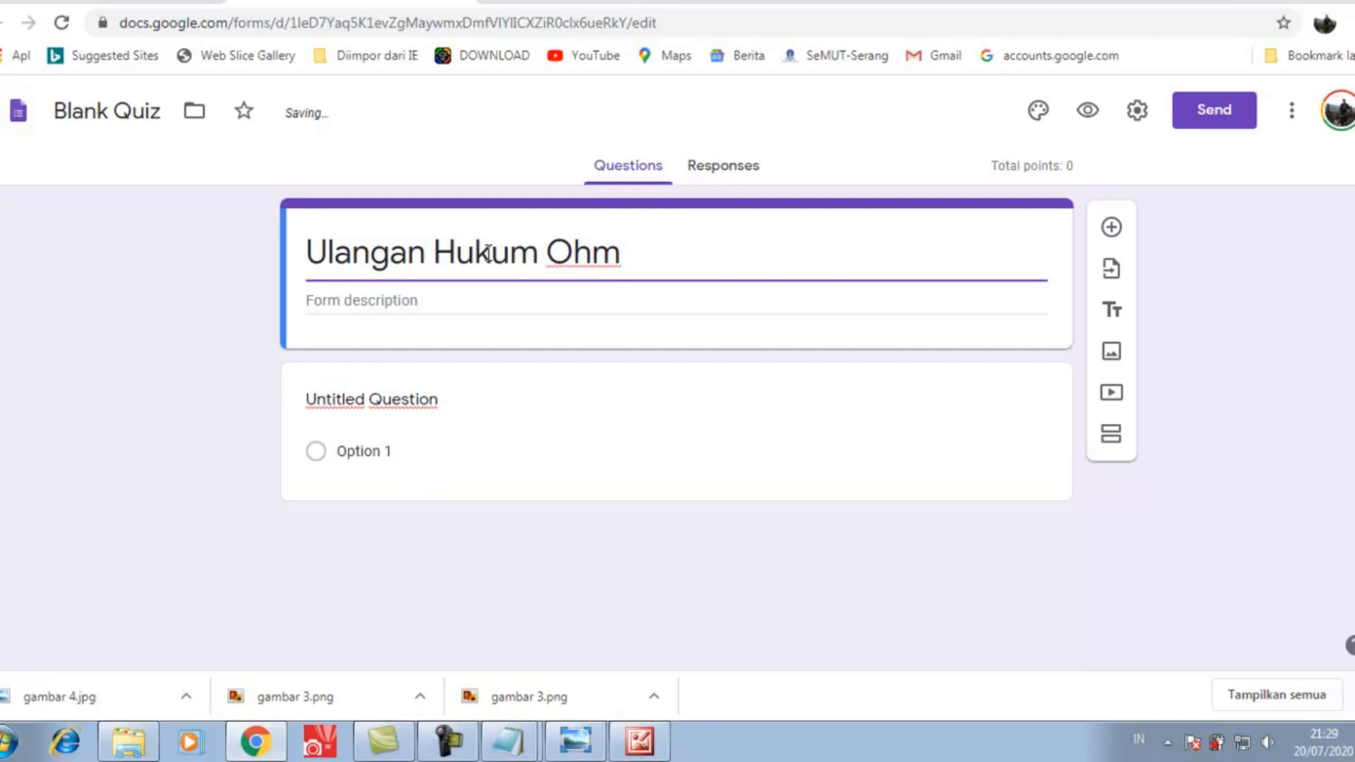
- Enter "Kerjakan Ulangan Ini dengan serius supaya dapat nilai yang maksimal" as the form description
left_click(418, 302)
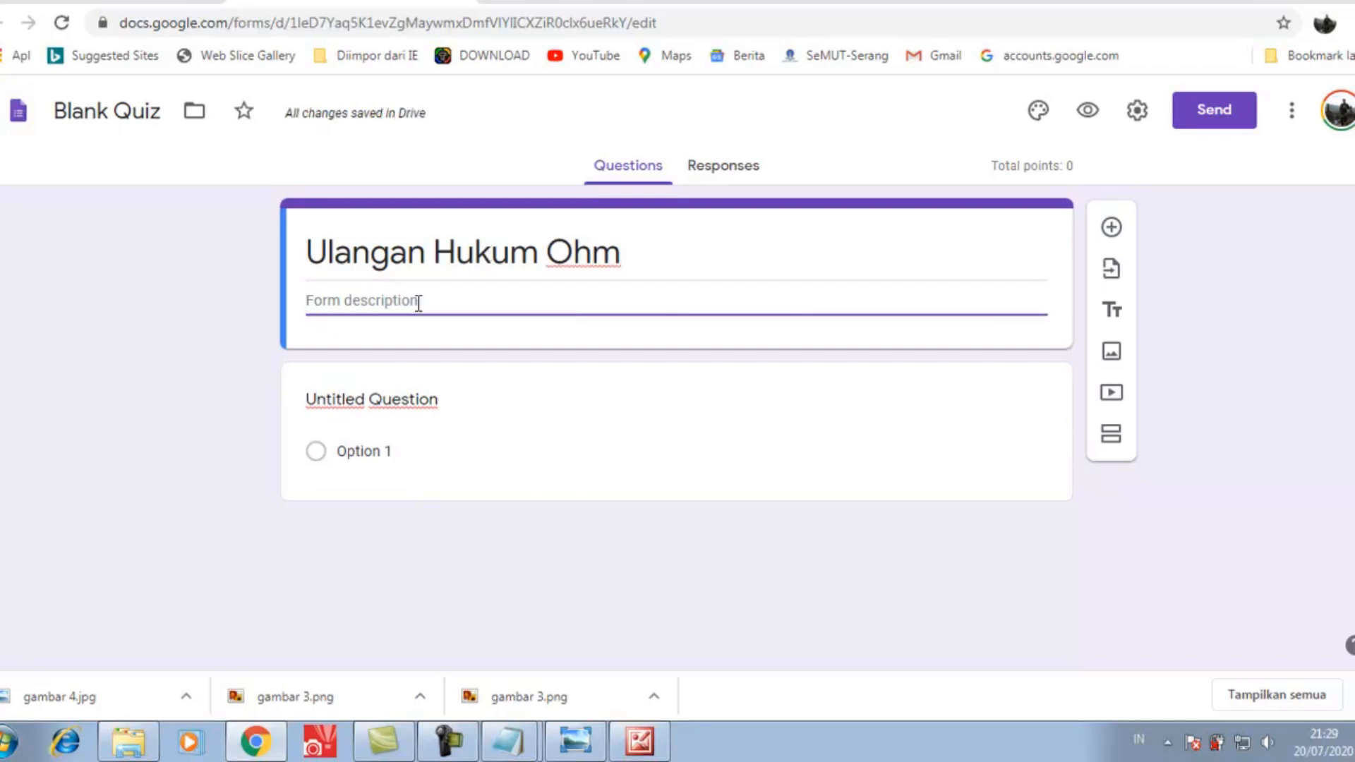
type("Ker")
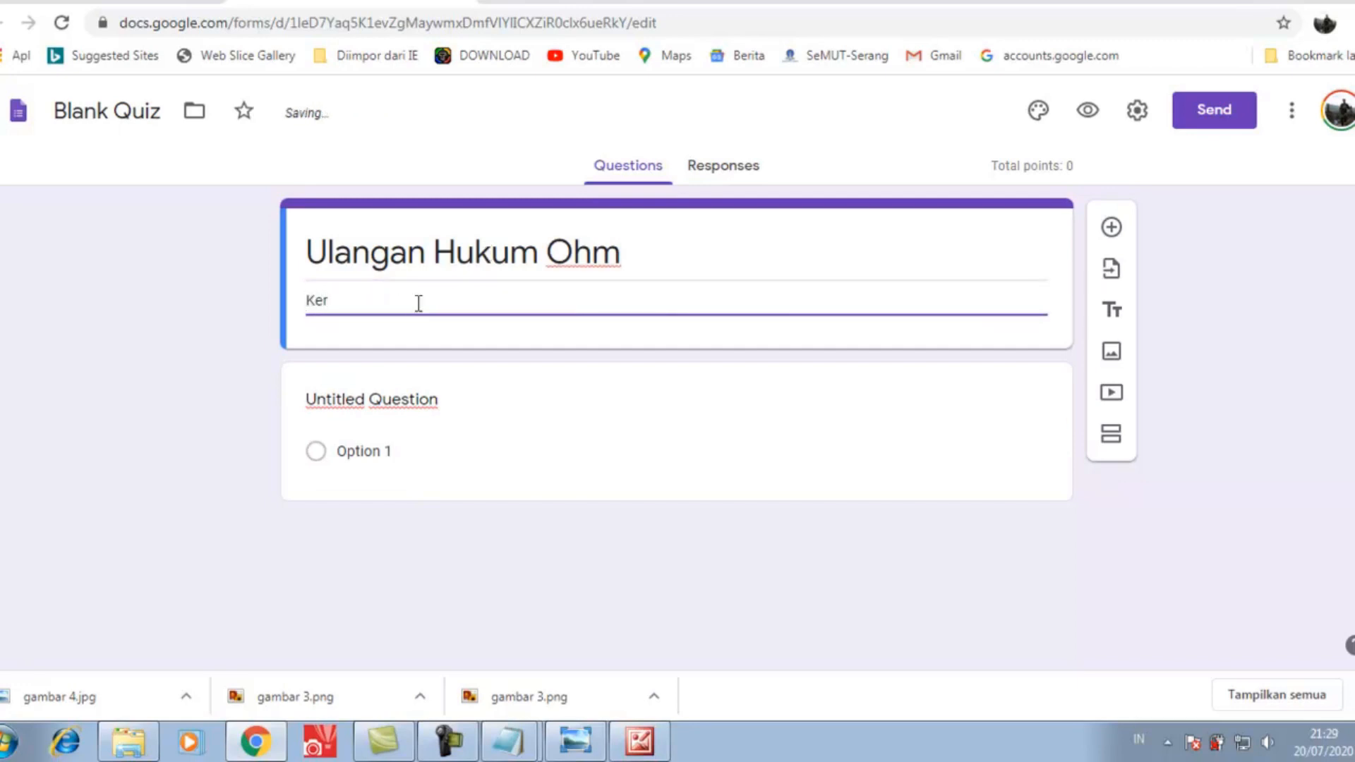
type("jakan Ulangan Ini seba")
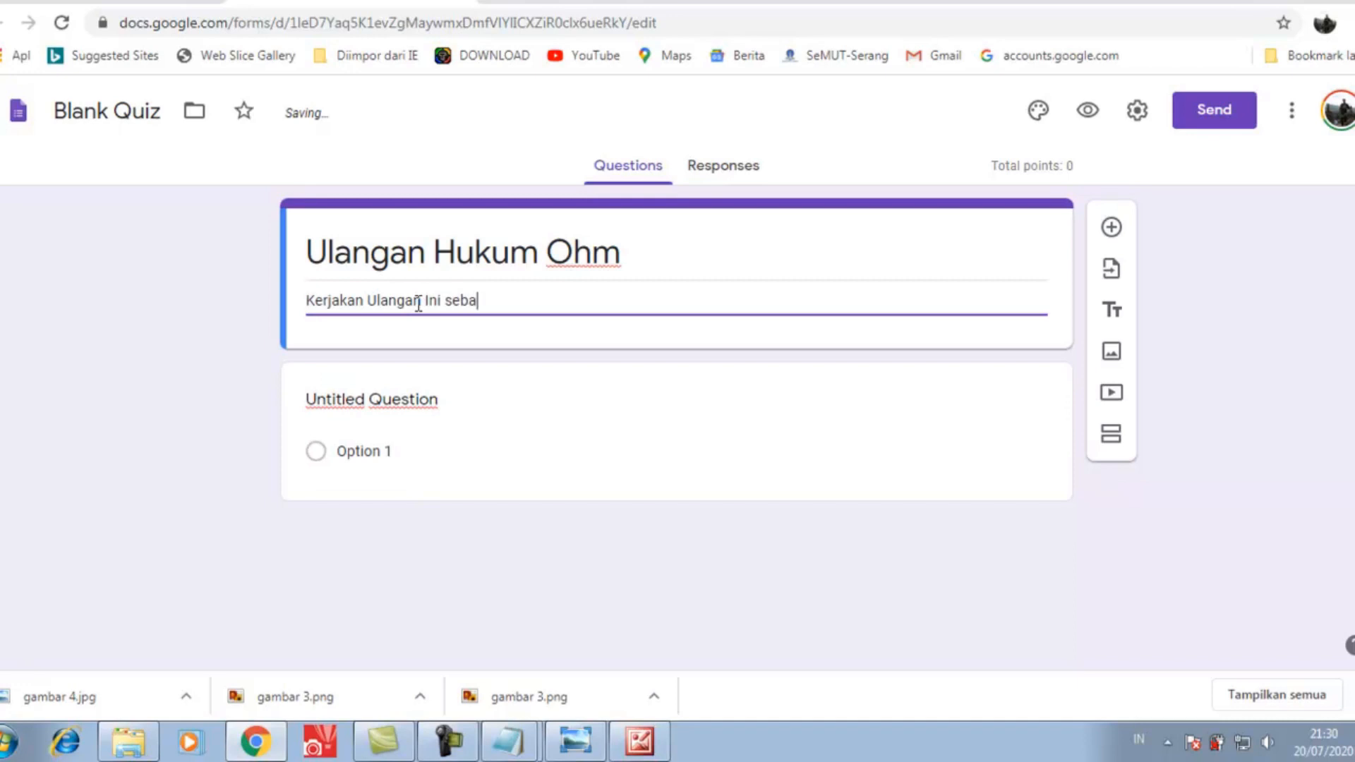
type("ik")
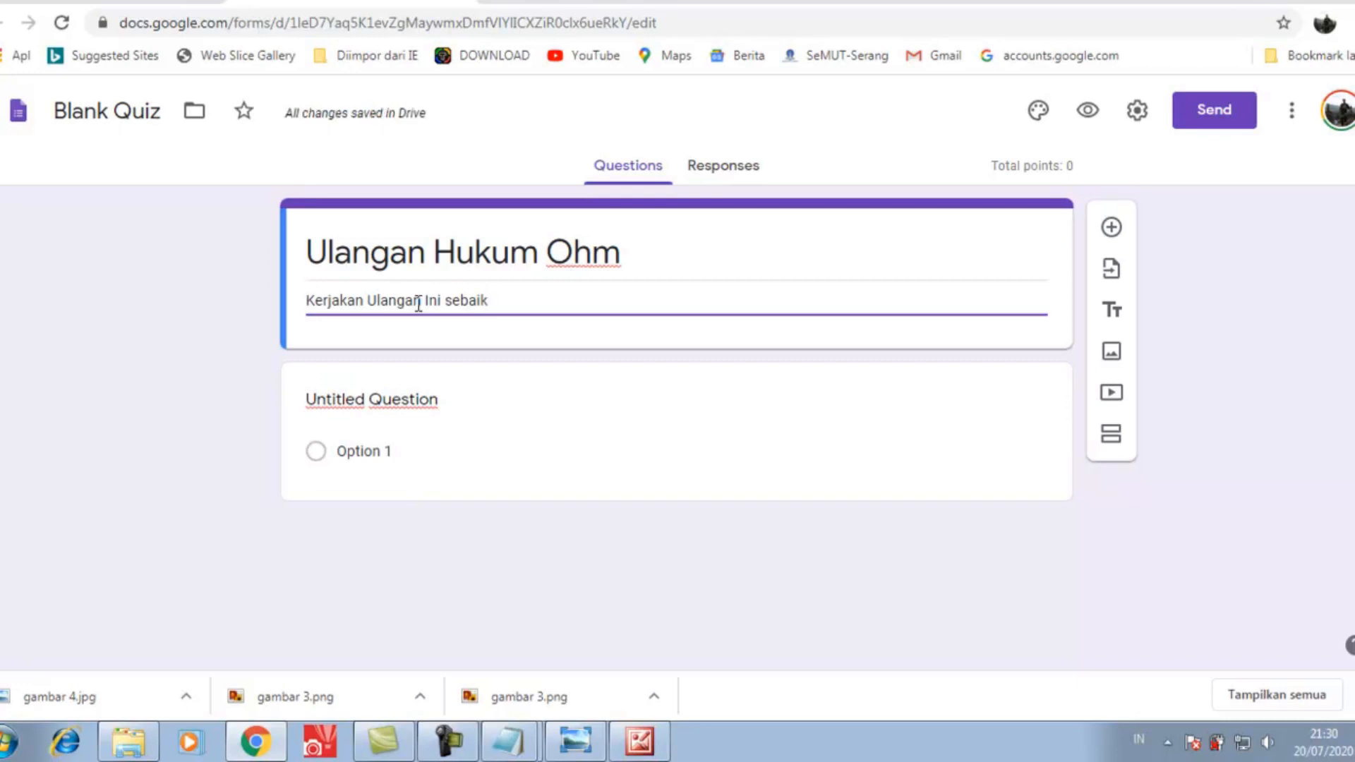
key("BackSpace")
key("BackSpace")
key("BackSpace")
key("BackSpace")
key("BackSpace")
key("BackSpace")
type("de")
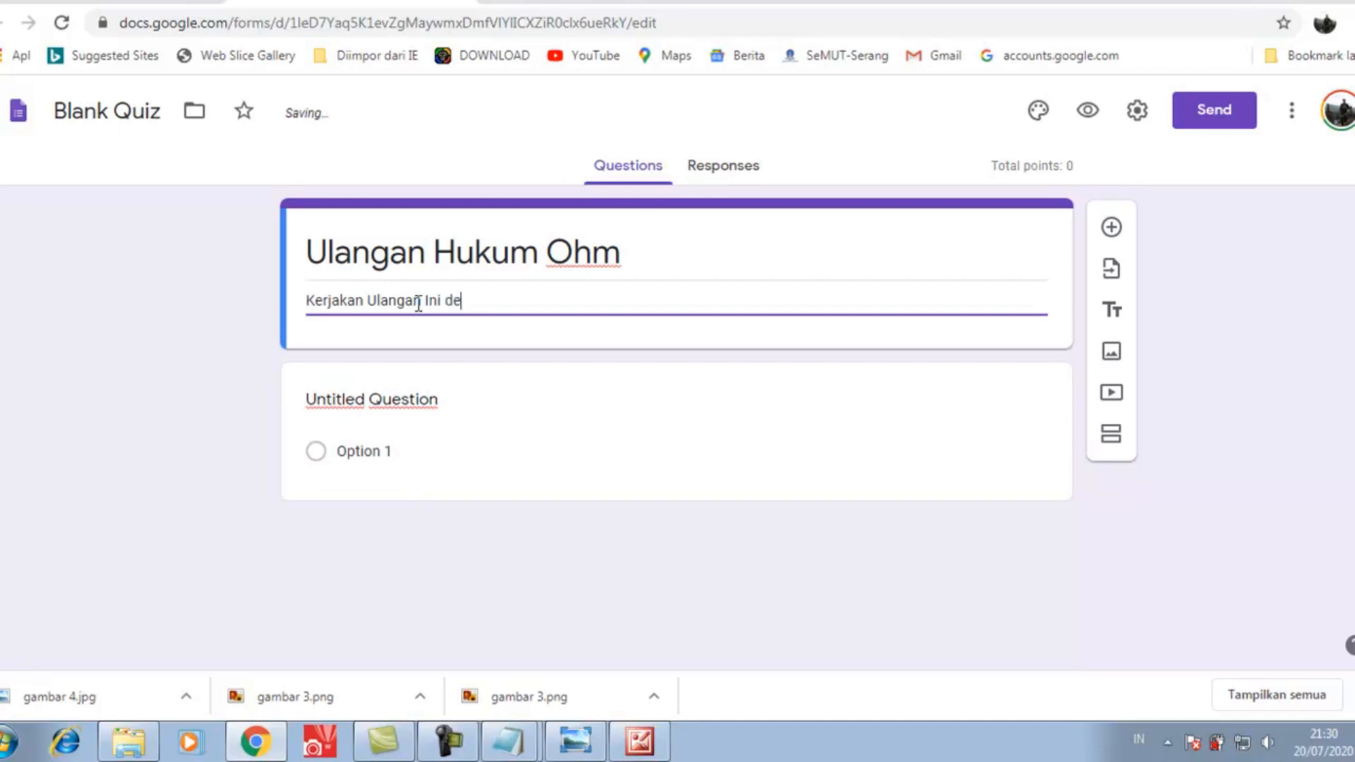
type("ngan serius supa")
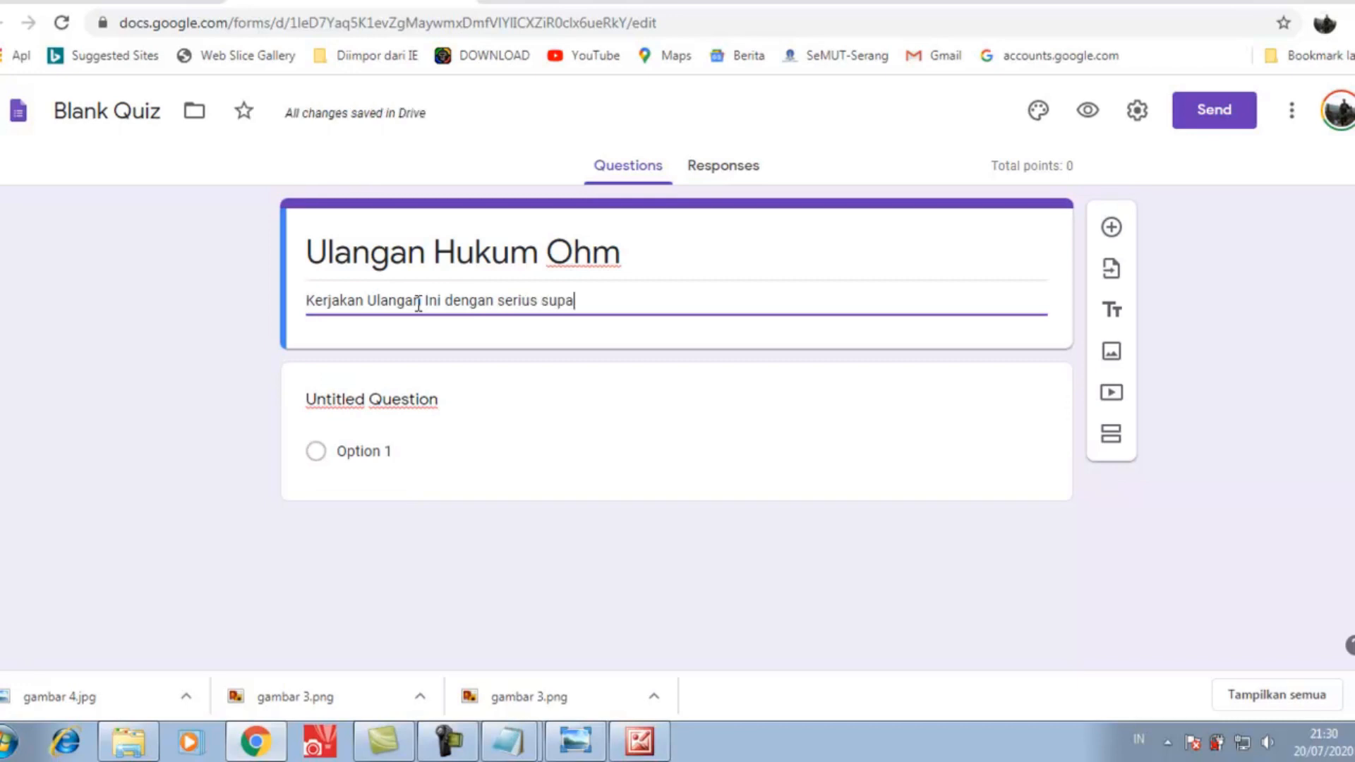
type("ya dapat")
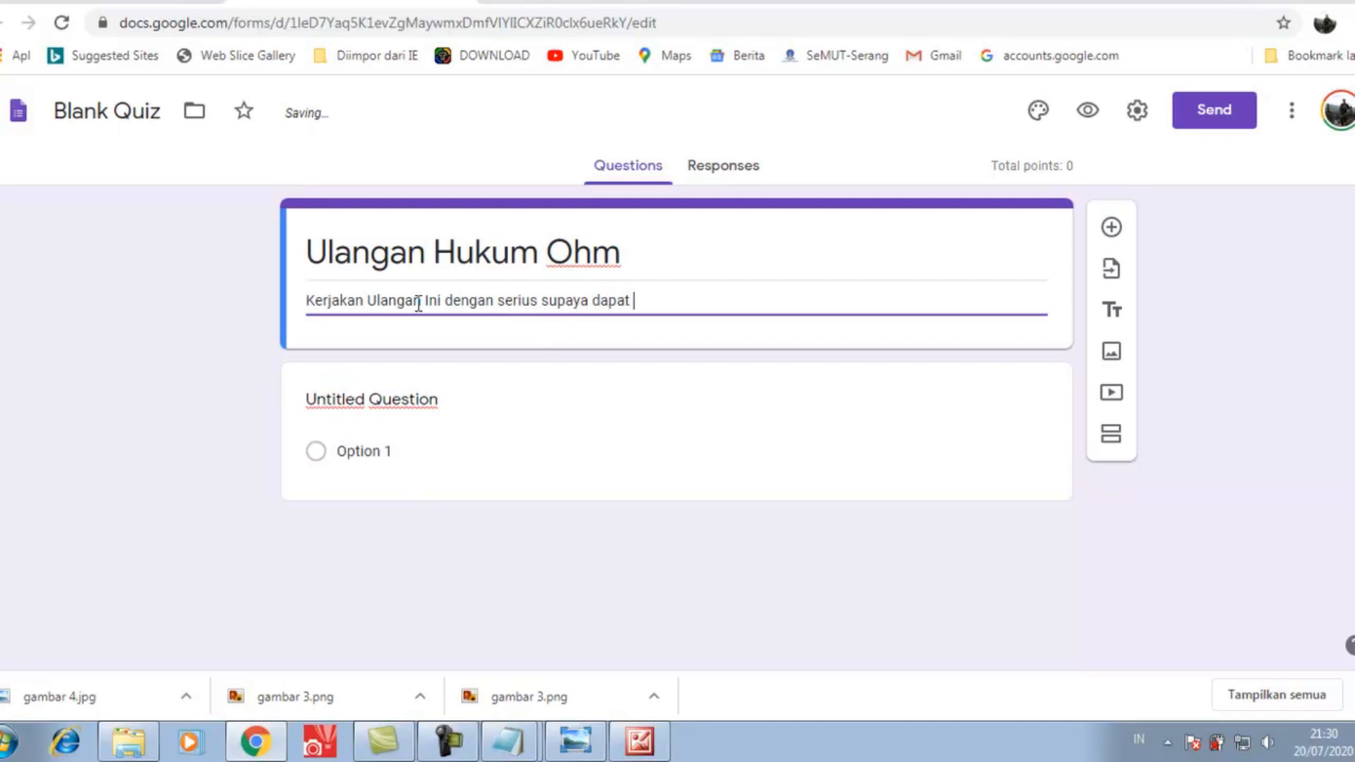
type(" nilai yang mak")
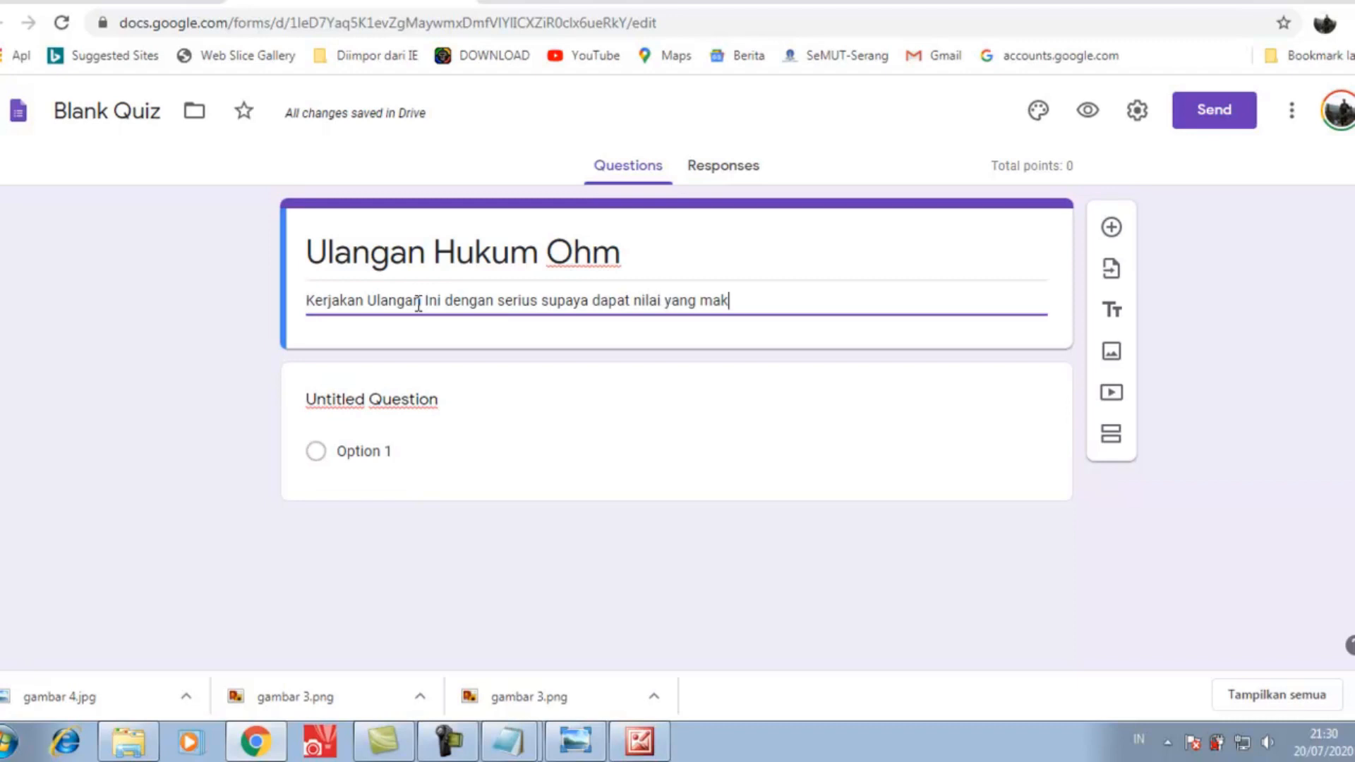
type("simal")
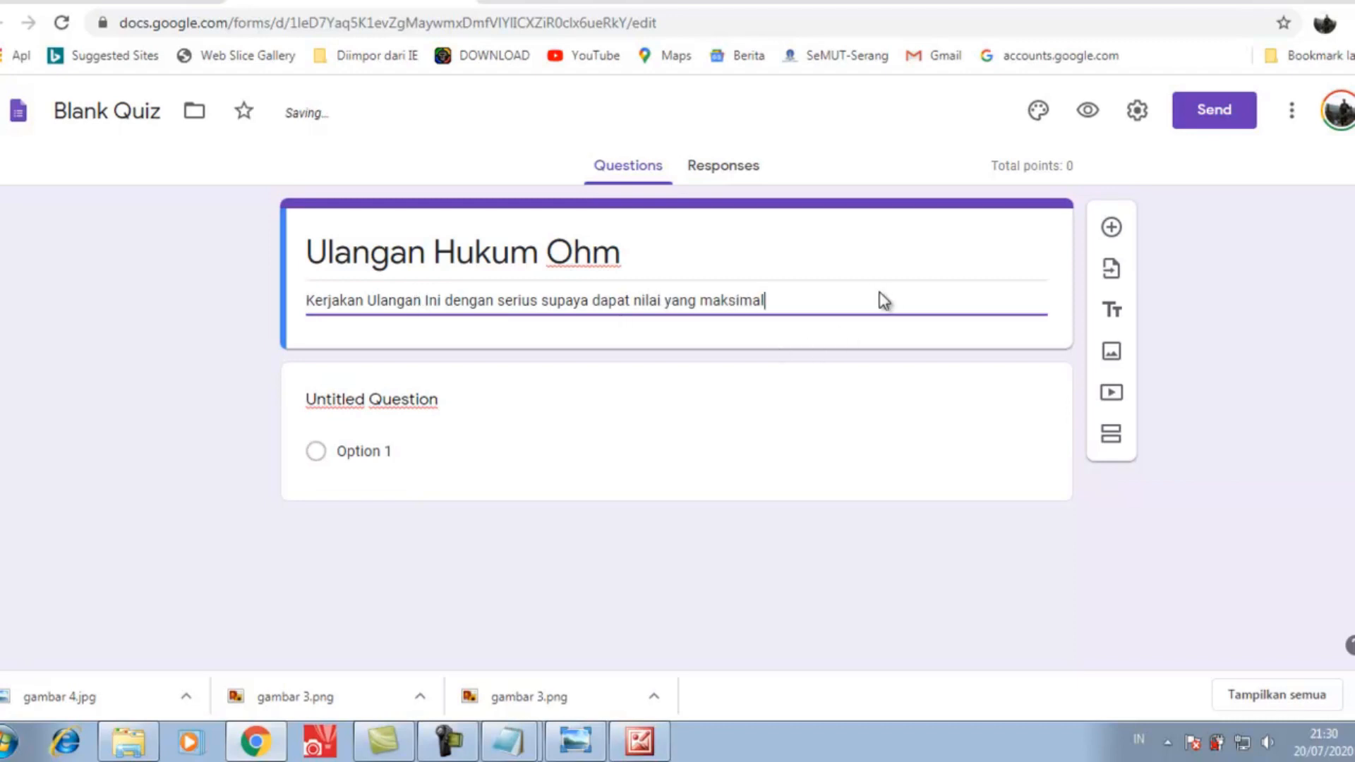
- In the form's general settings, enable Collect email addresses and Limit to 1 response, leaving Response receipts off
left_click(1136, 110)
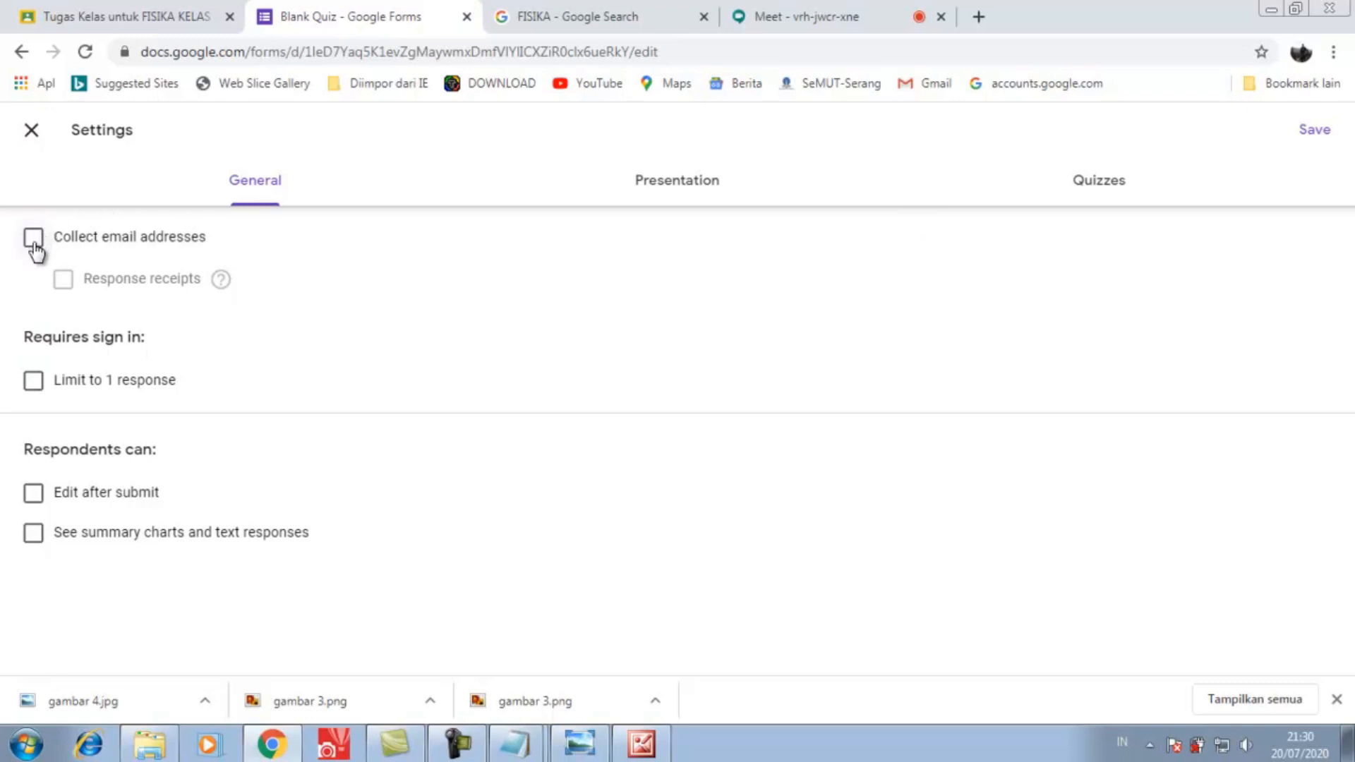
left_click(33, 240)
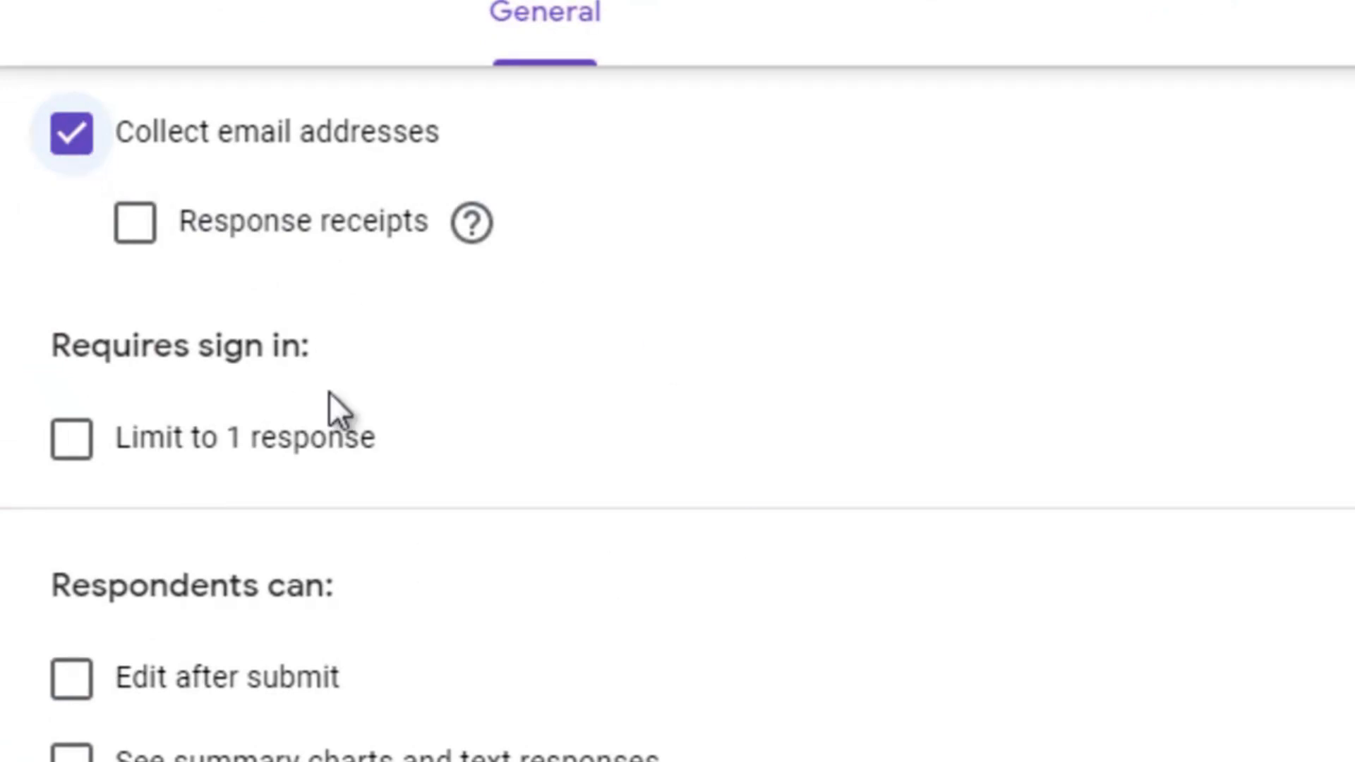
left_click(75, 439)
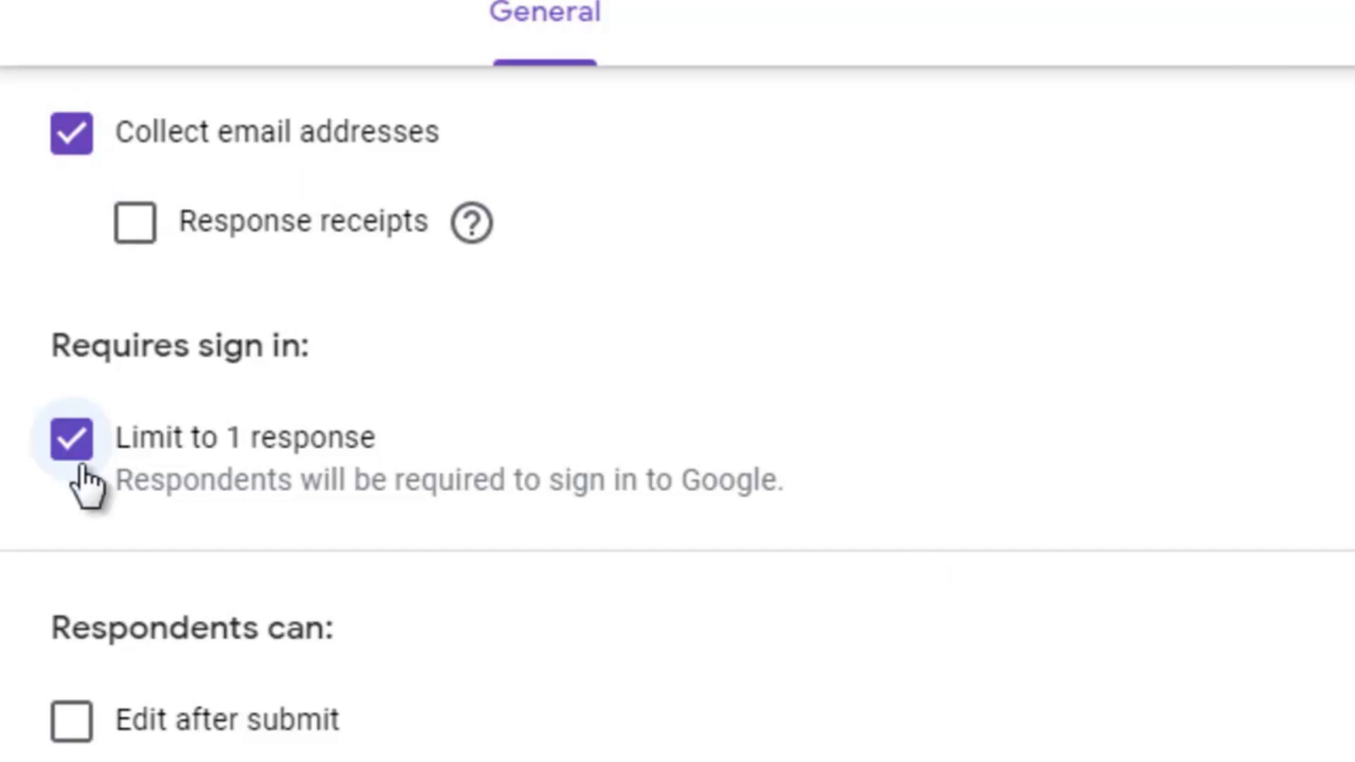
left_click(134, 243)
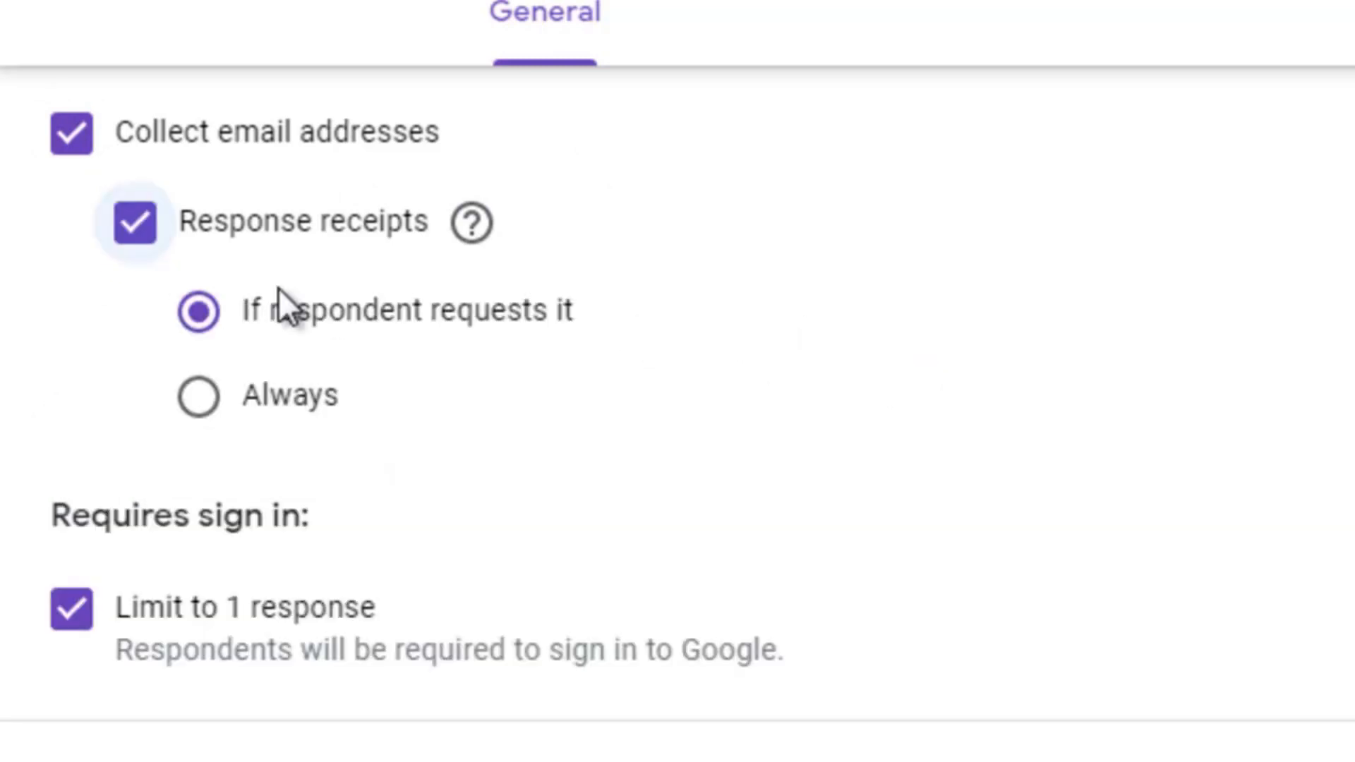
left_click(144, 243)
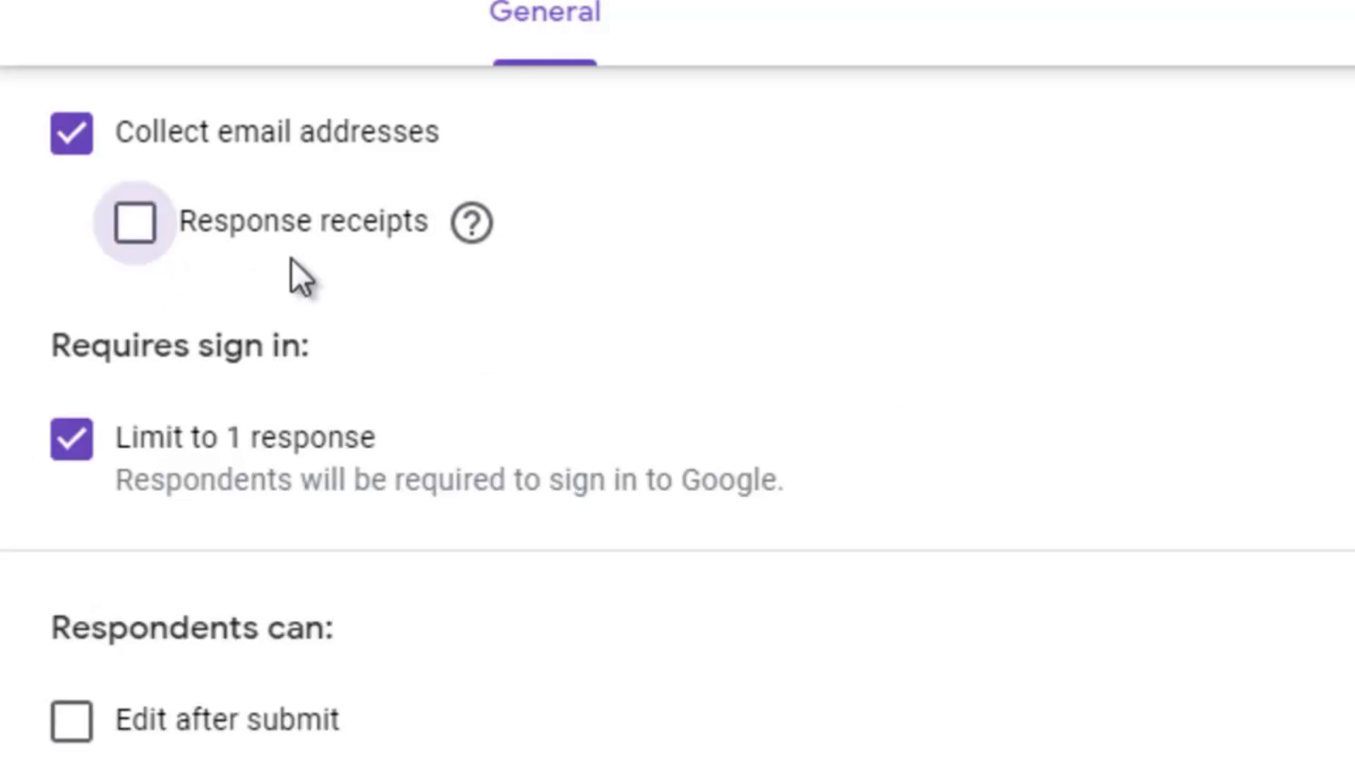
- In the form's presentation settings, enable Shuffle question order and leave Show progress bar off
left_click(835, 106)
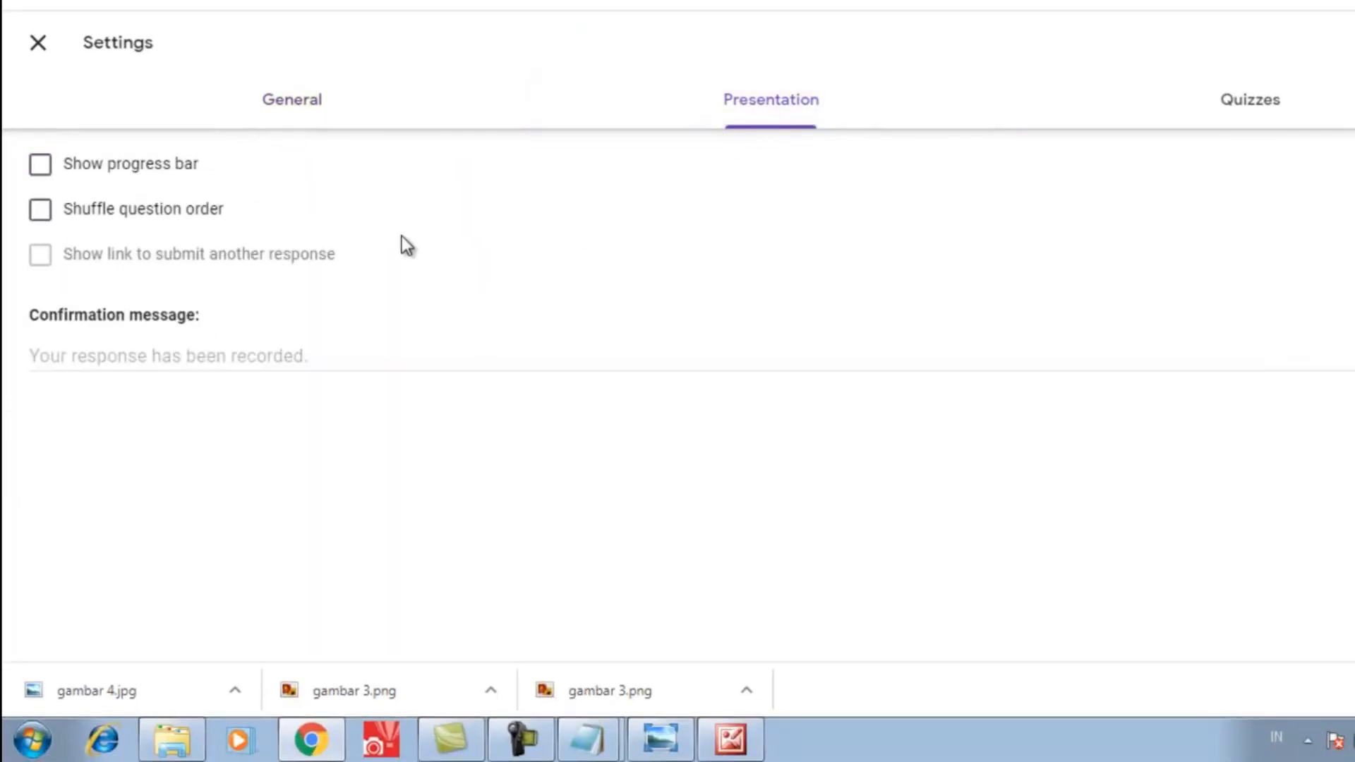
left_click(40, 210)
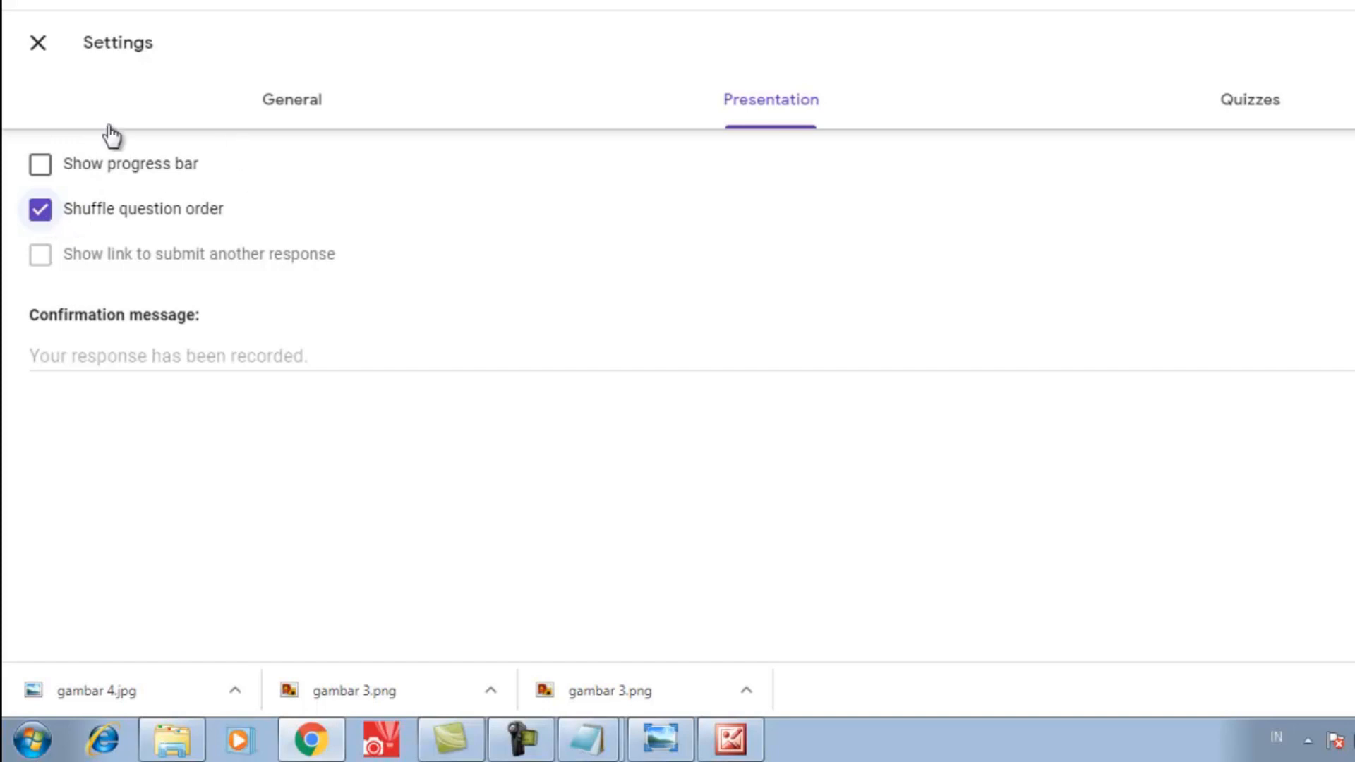
left_click(41, 166)
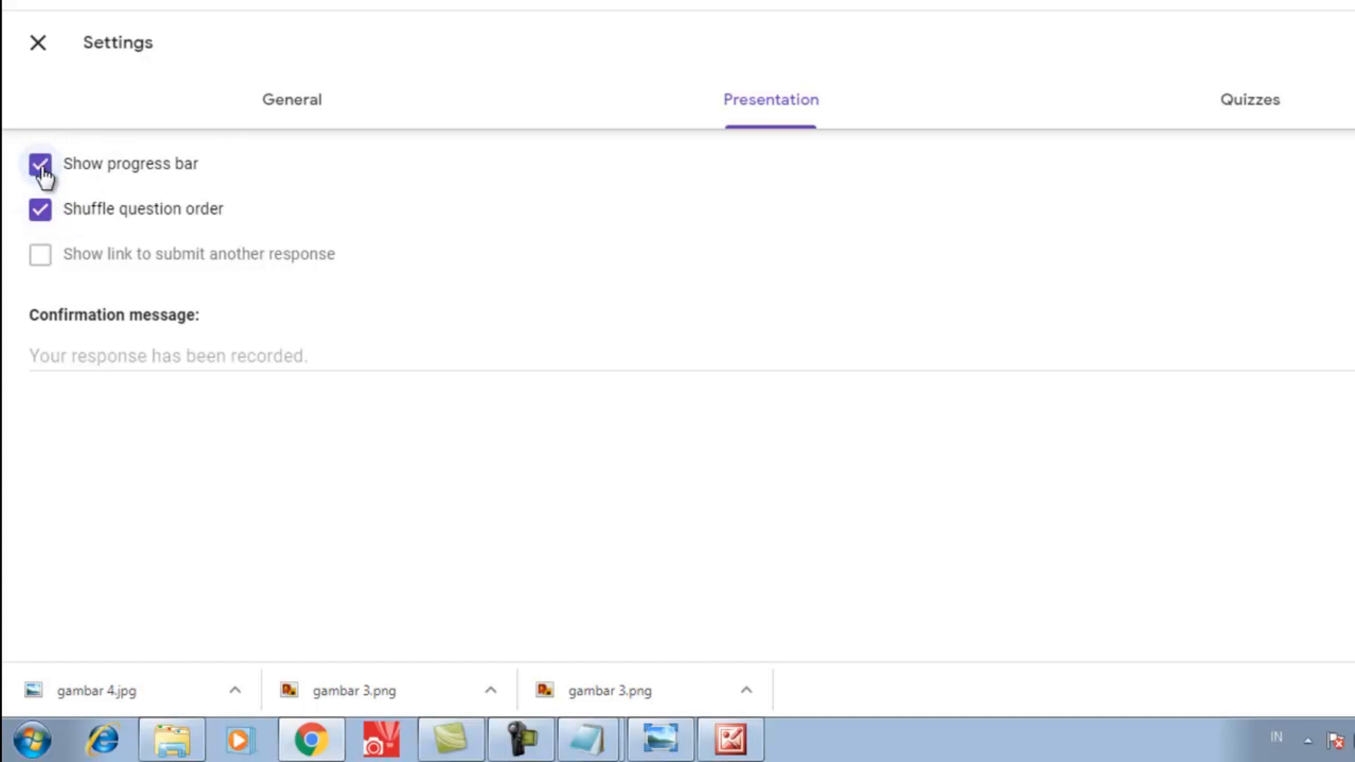
left_click(41, 166)
- In the quiz options, hide missed questions, correct answers and point values from respondents, and save the form settings
left_click(1266, 111)
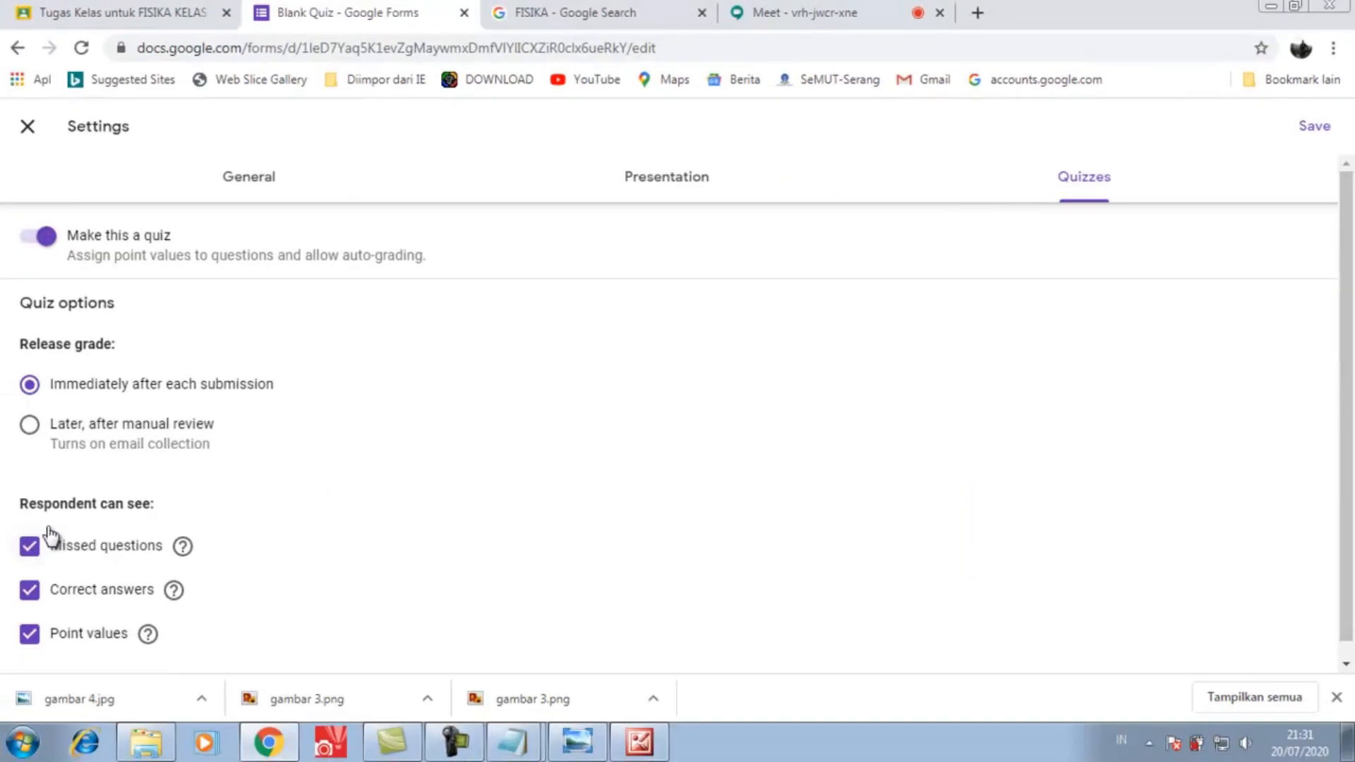
left_click(30, 552)
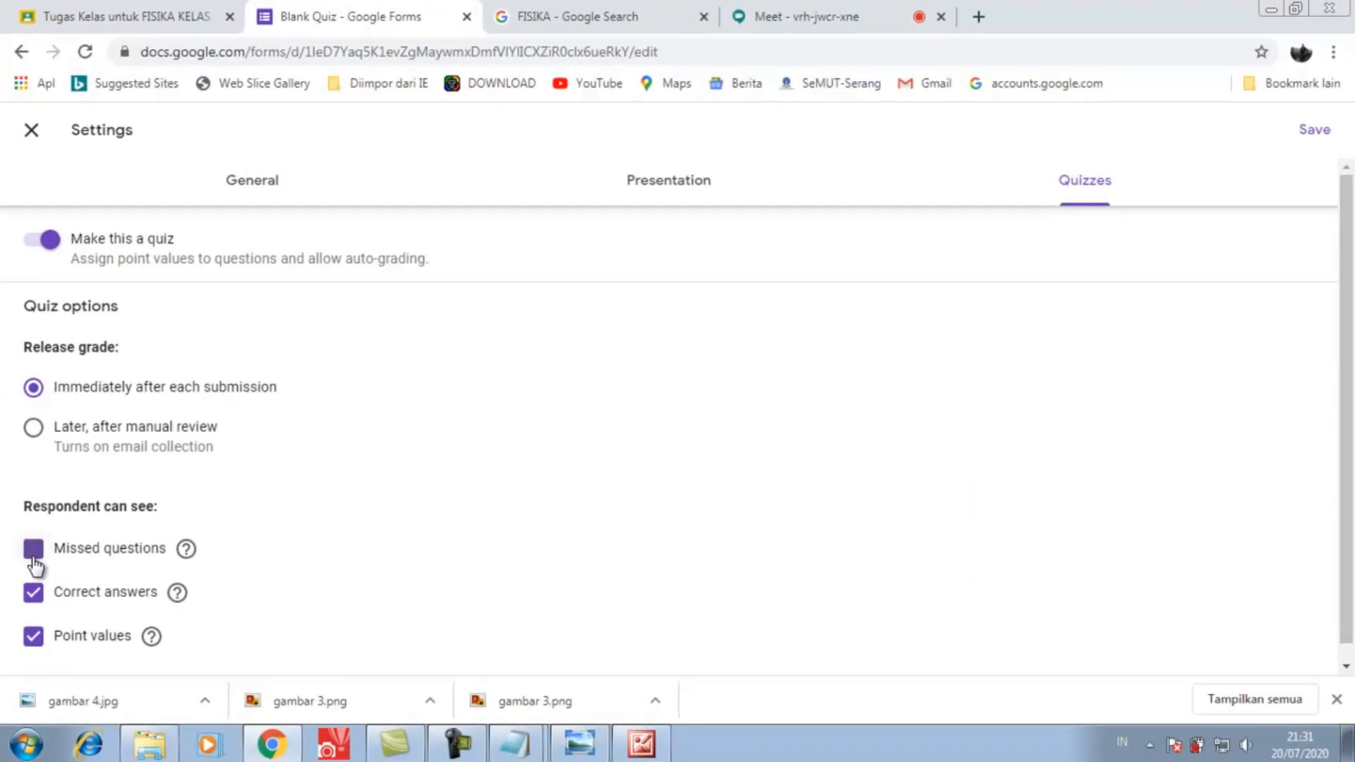
left_click(33, 593)
left_click(33, 637)
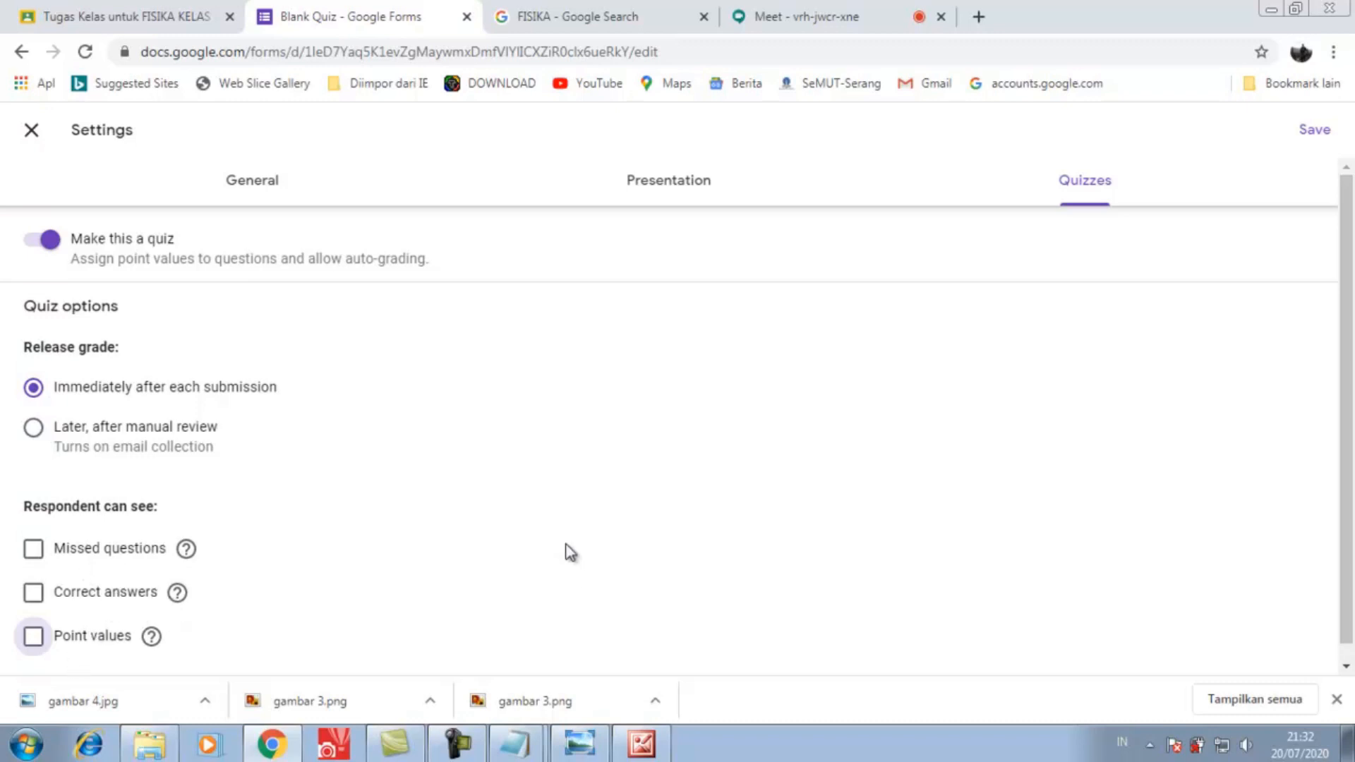
left_click(1315, 131)
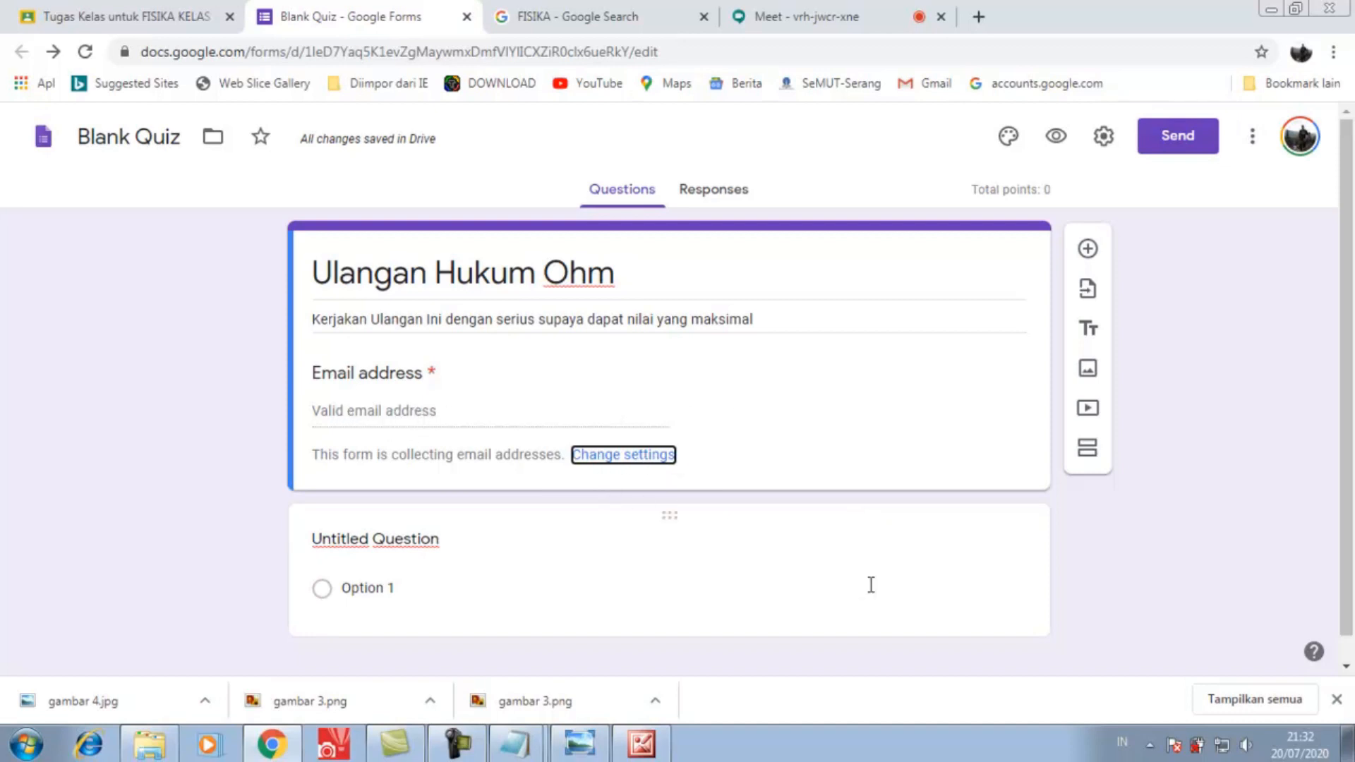
- Search Google in a new browser tab for "soal hukum ohm pilihan ganda" to find questions for the quiz
scroll(869, 585, "down", 1)
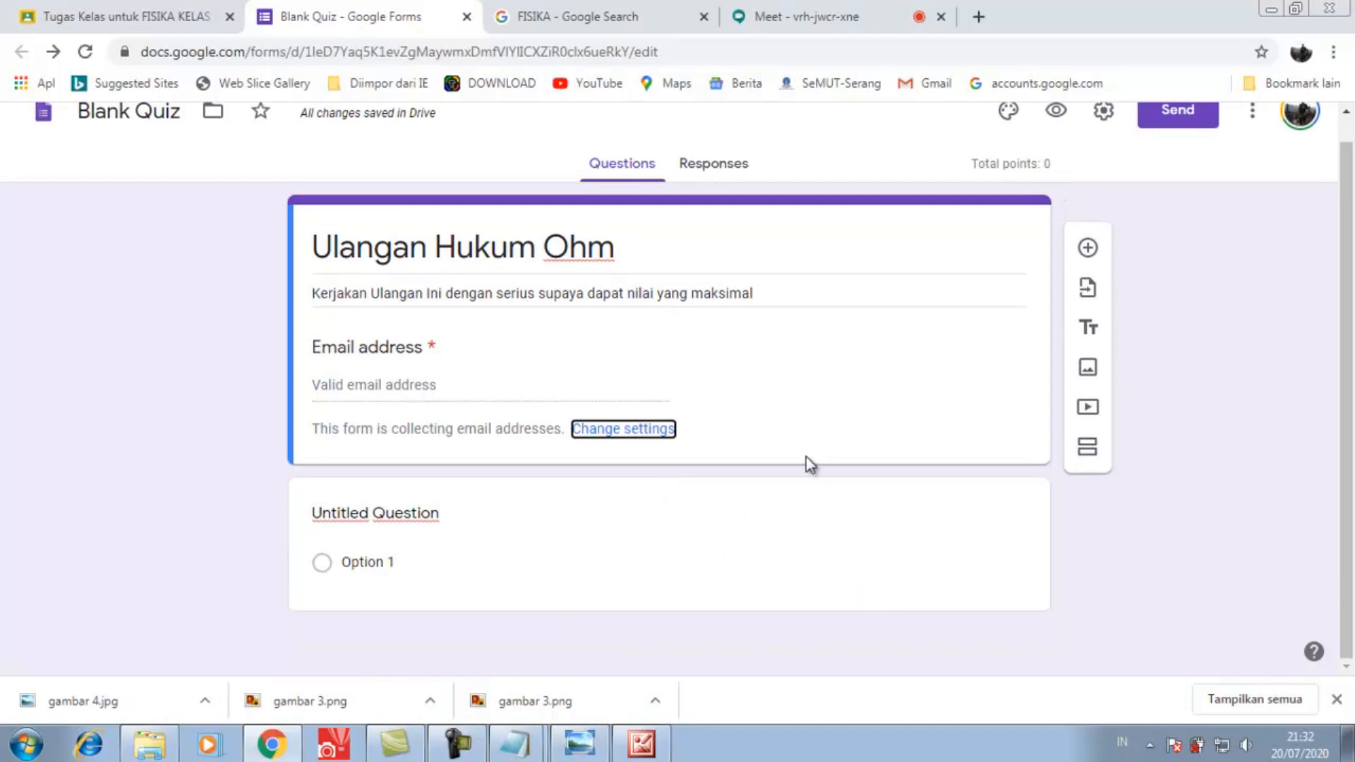
left_click(375, 514)
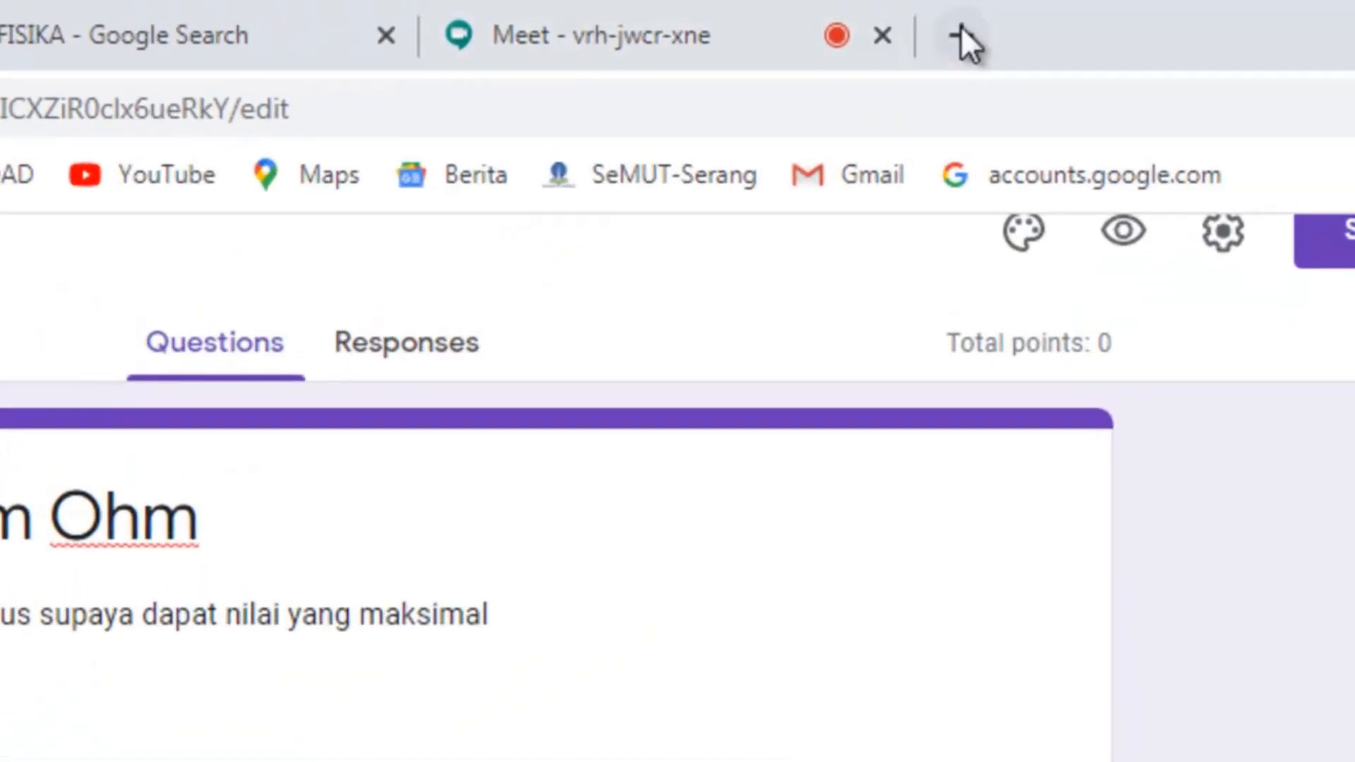
left_click(961, 31)
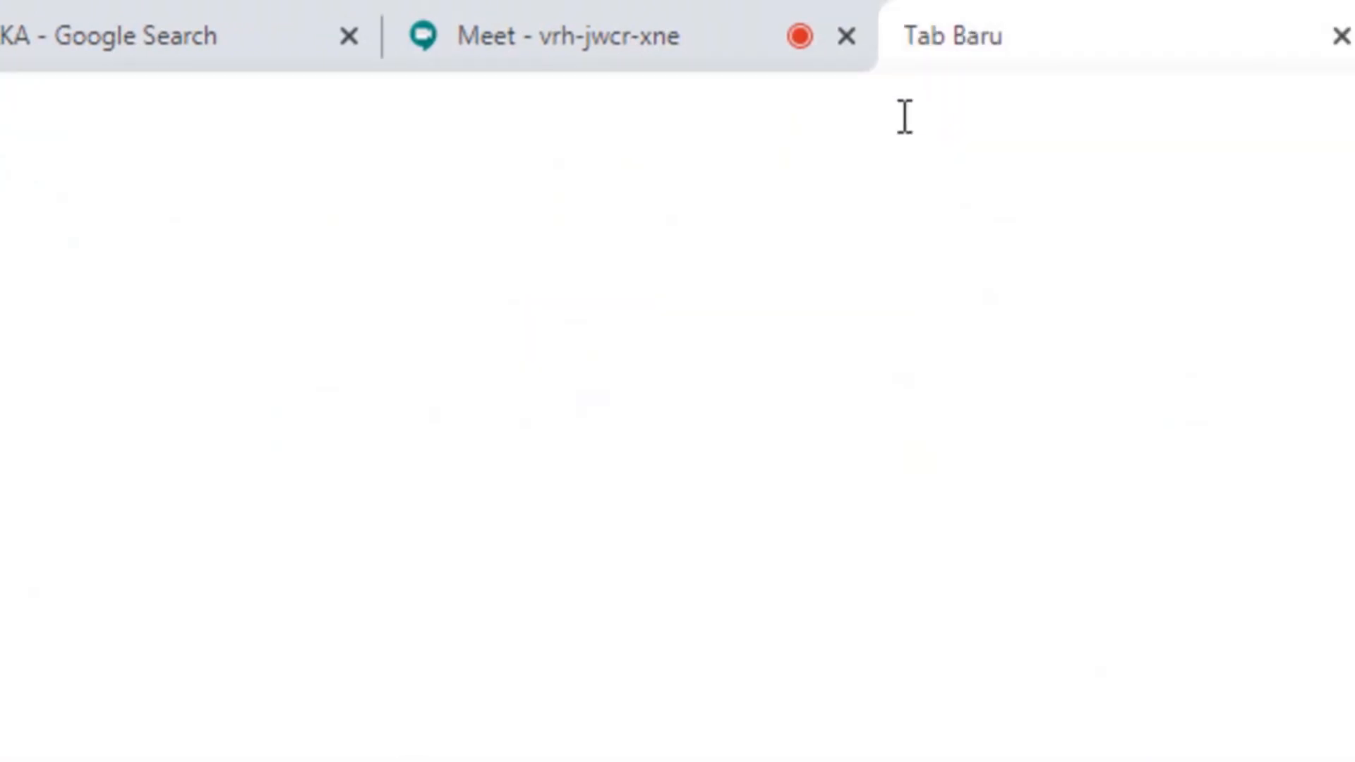
type("s")
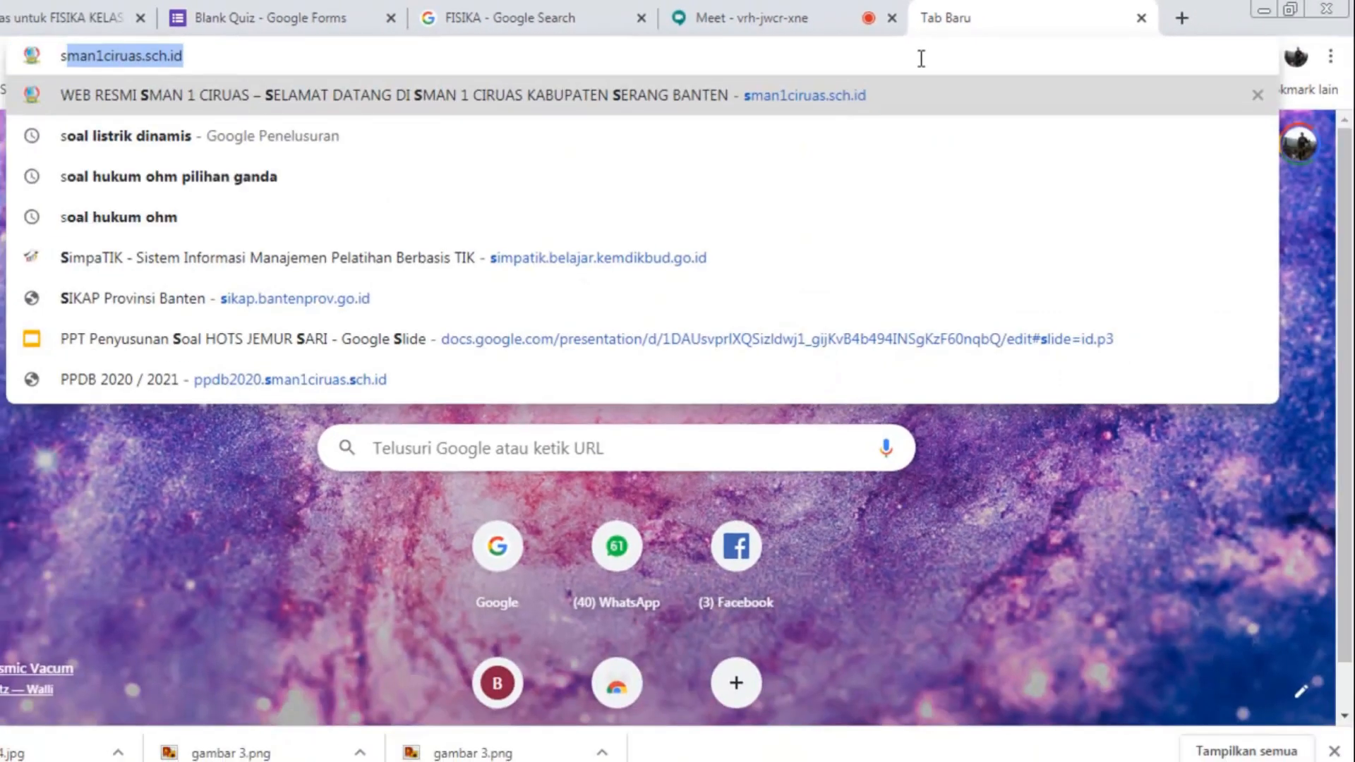
type("oal")
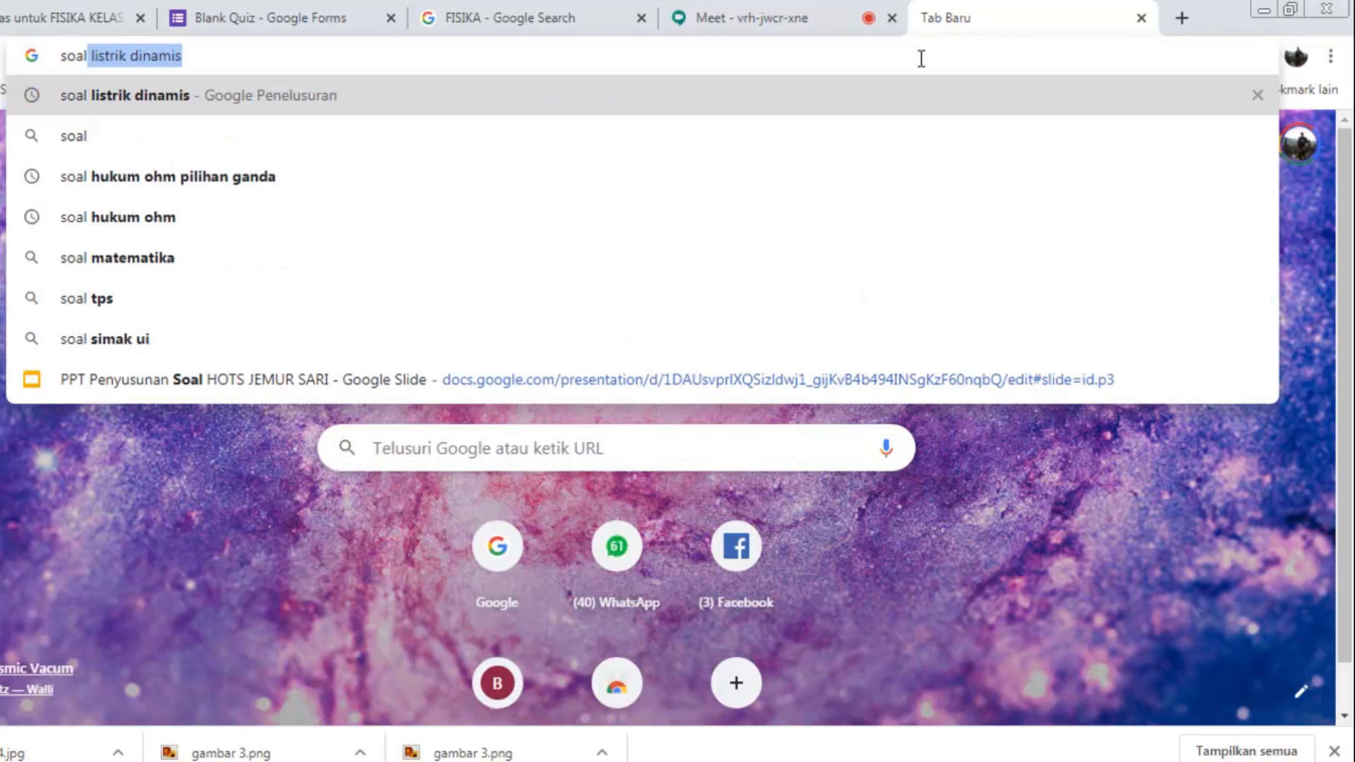
type(" huku")
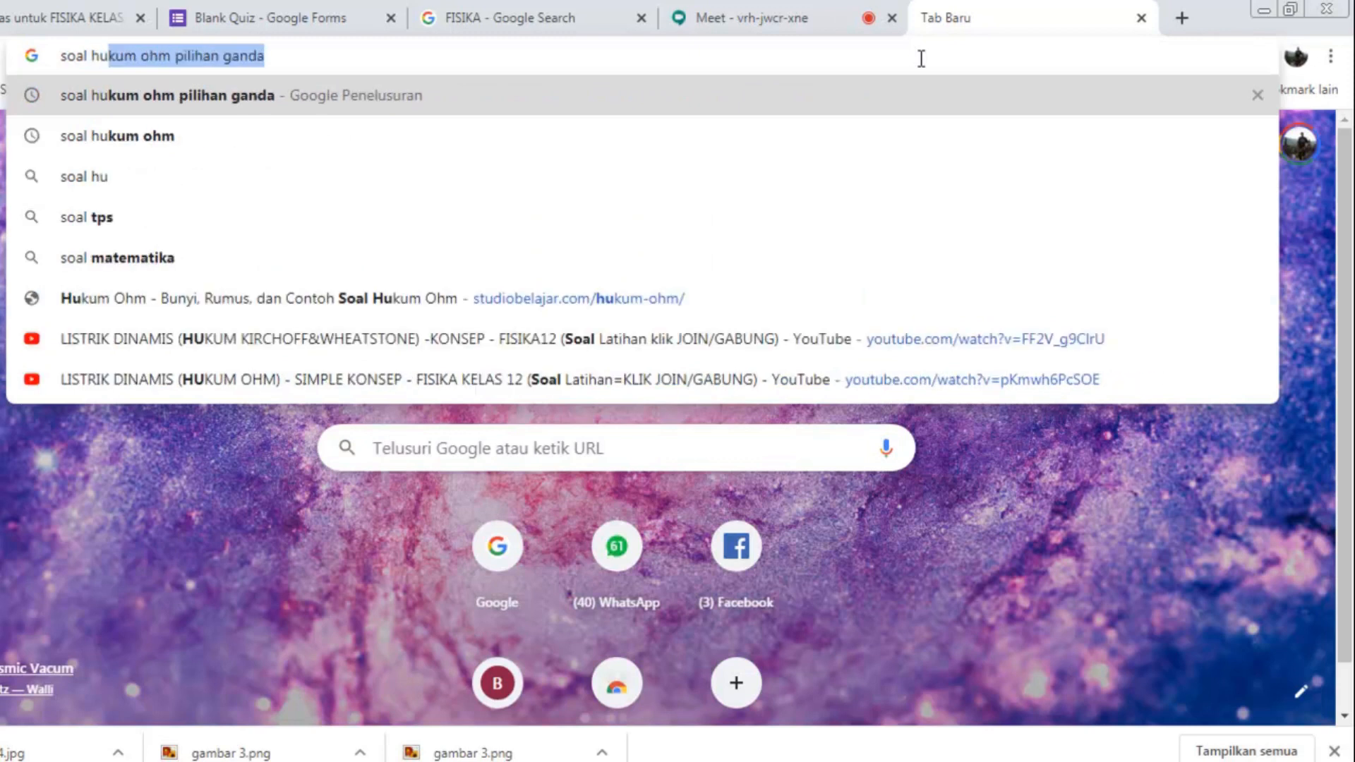
type("m")
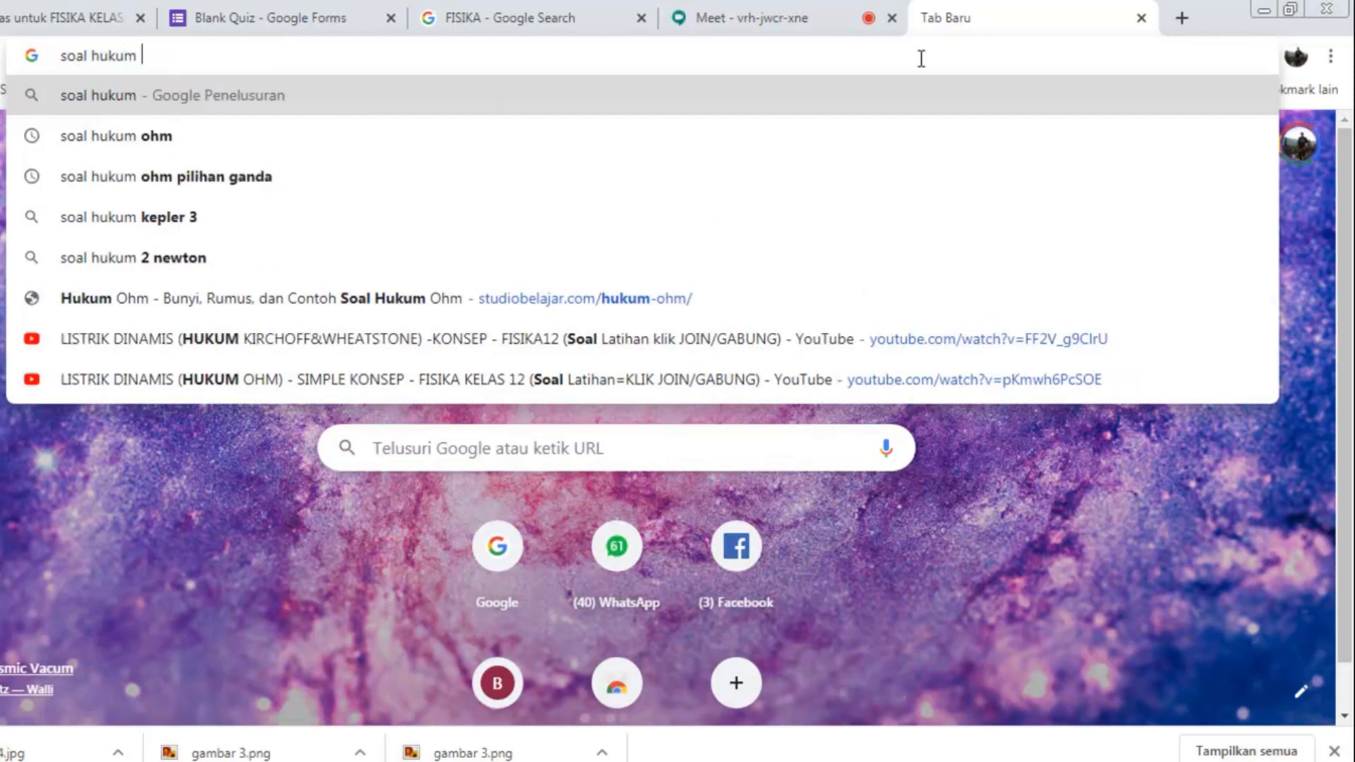
type("ohm")
key("BackSpace")
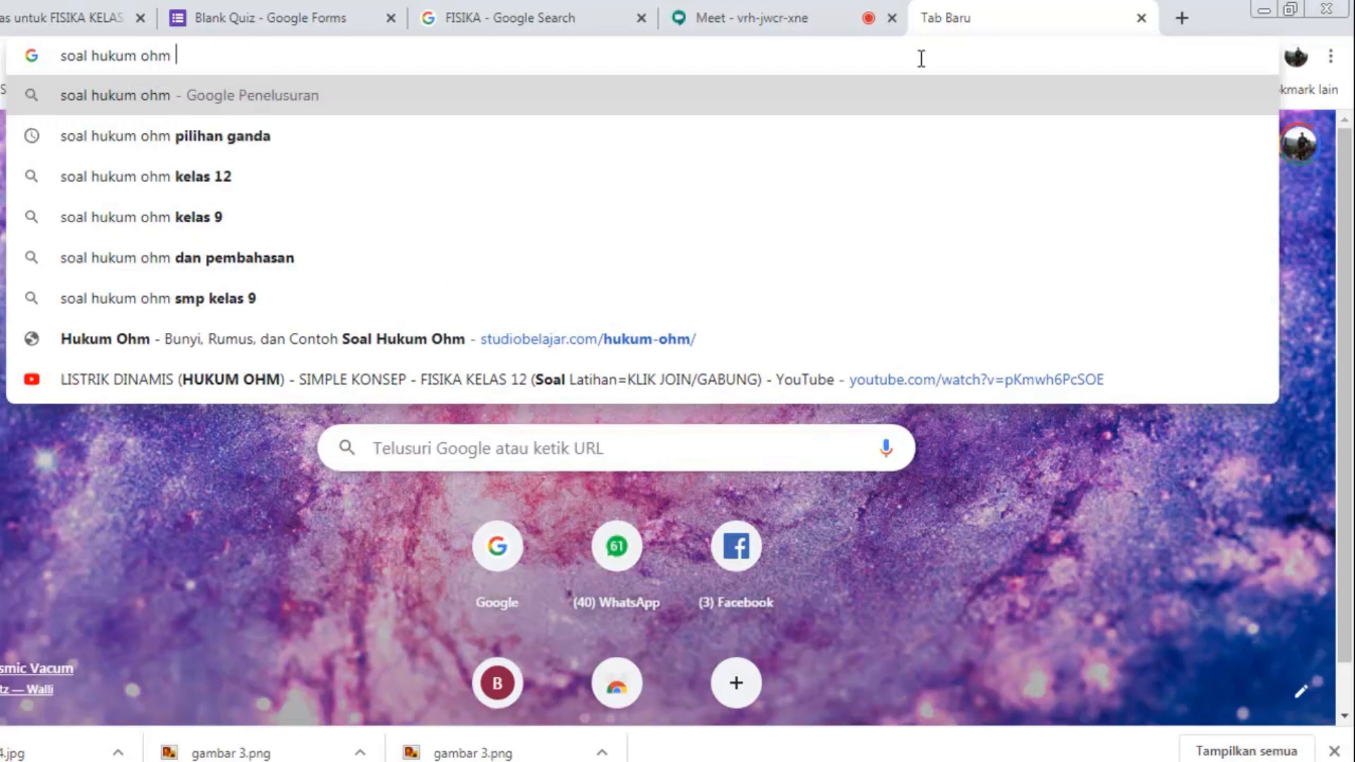
left_click(537, 146)
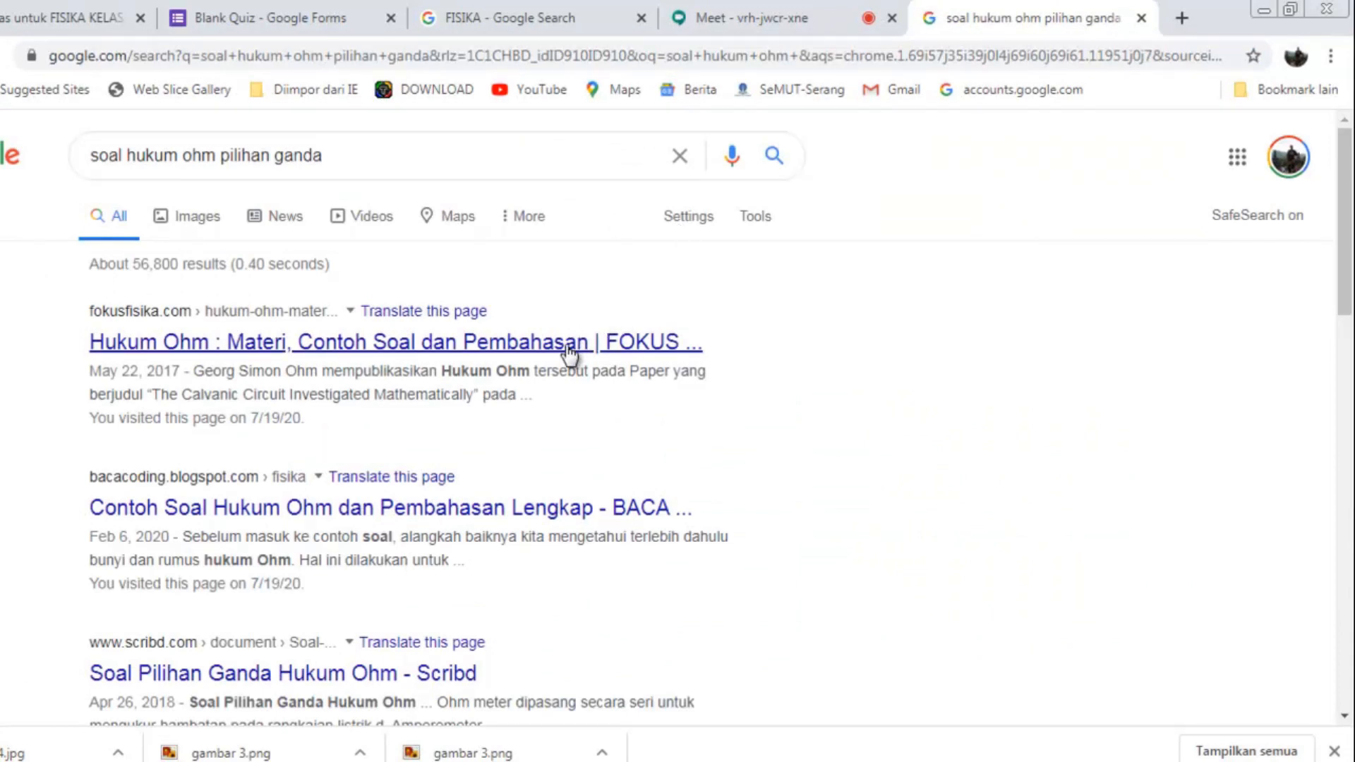
- Open the Bacacoding result "Contoh Soal Hukum Ohm dan Pembahasan Lengkap" and examine its example problems for usable quiz questions
left_click(535, 509)
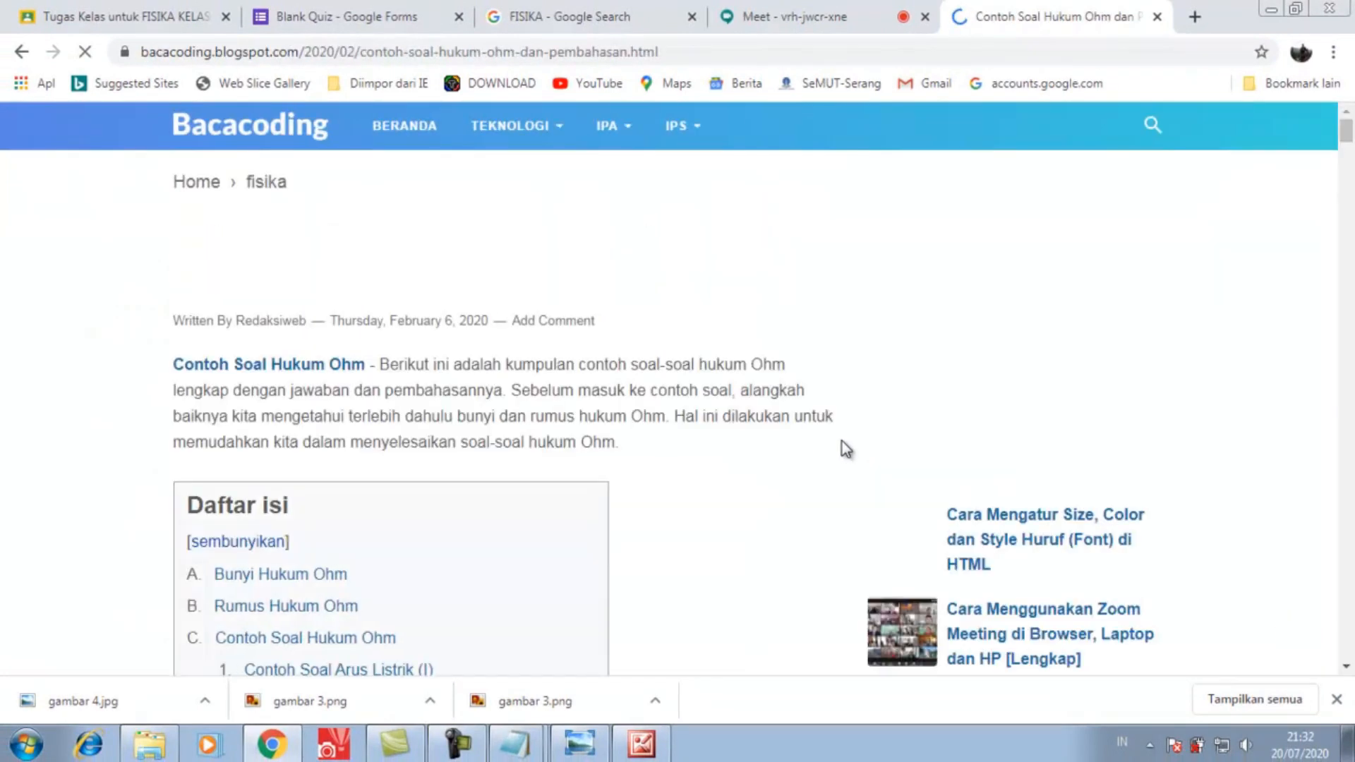
scroll(743, 467, "down", 15)
scroll(743, 467, "down", 7)
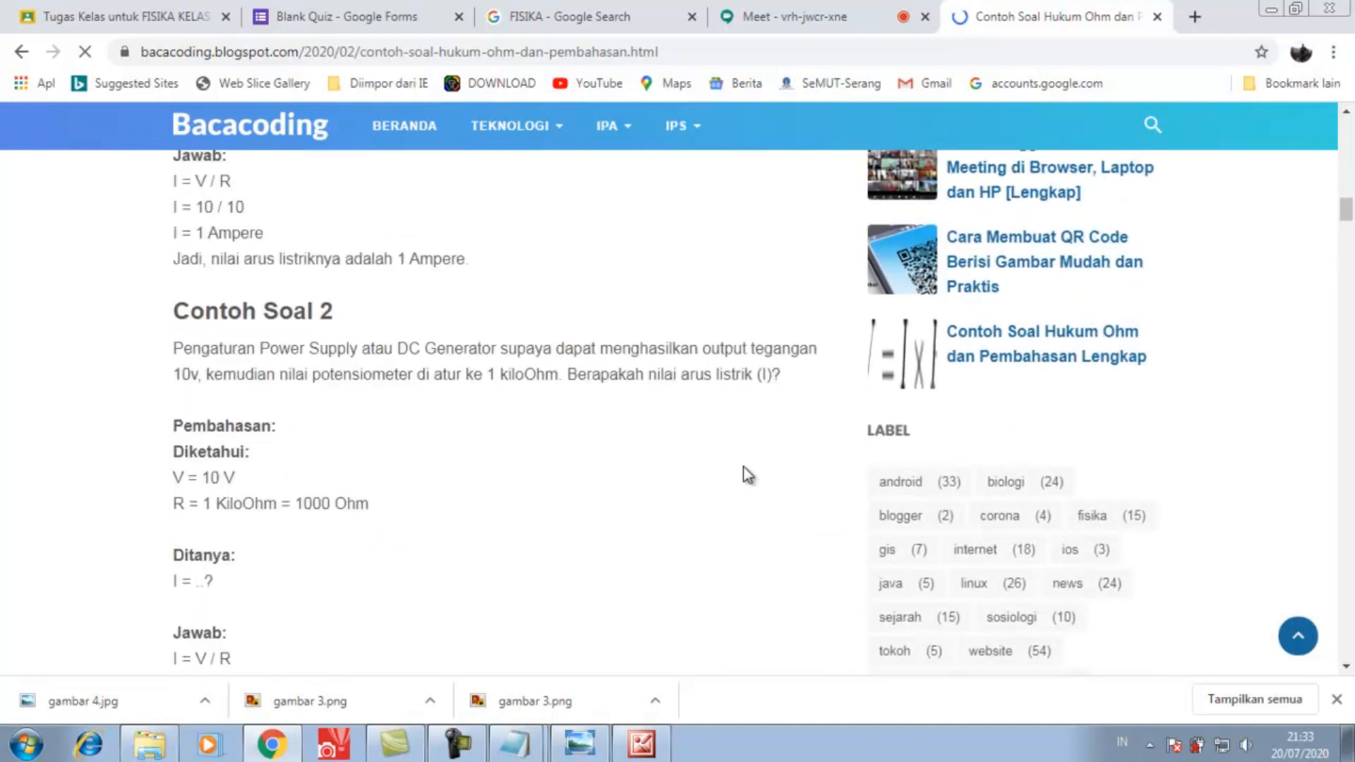
scroll(743, 467, "down", 10)
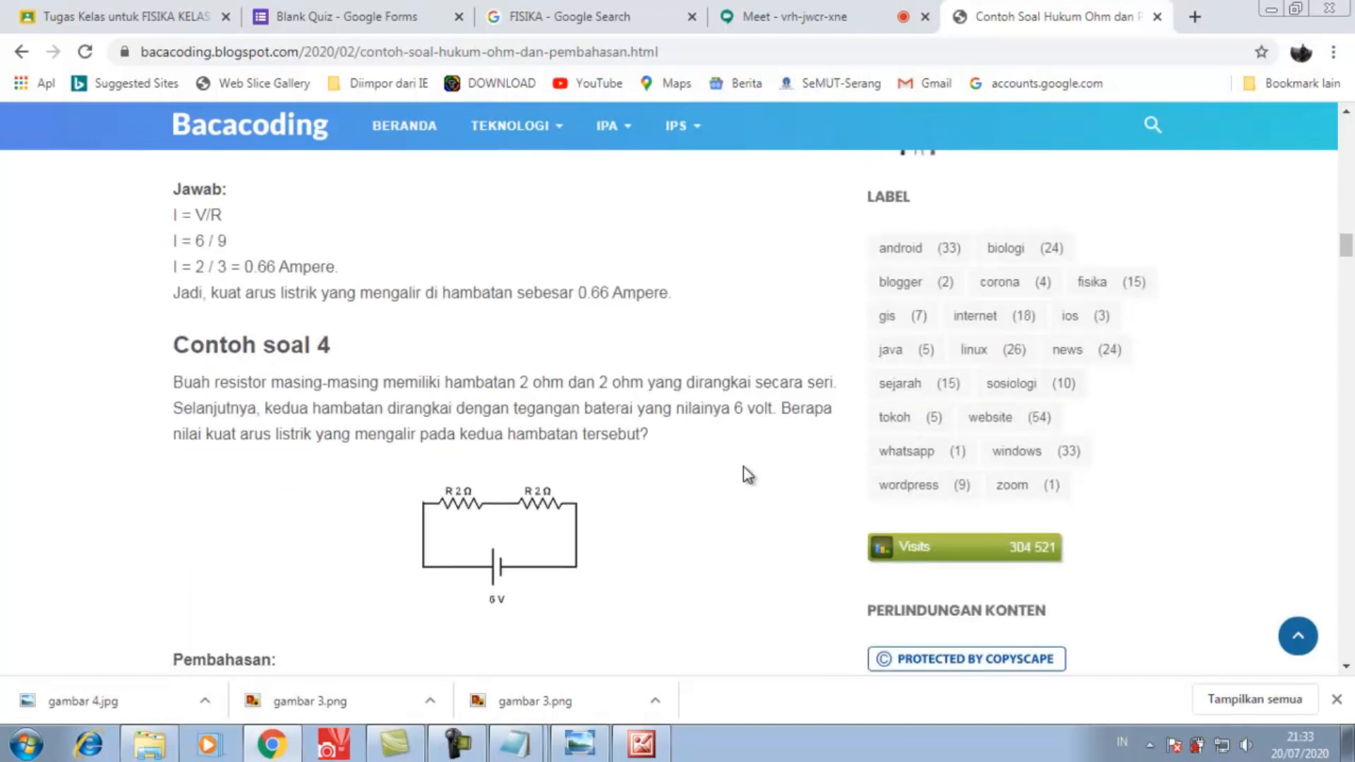
scroll(743, 467, "down", 8)
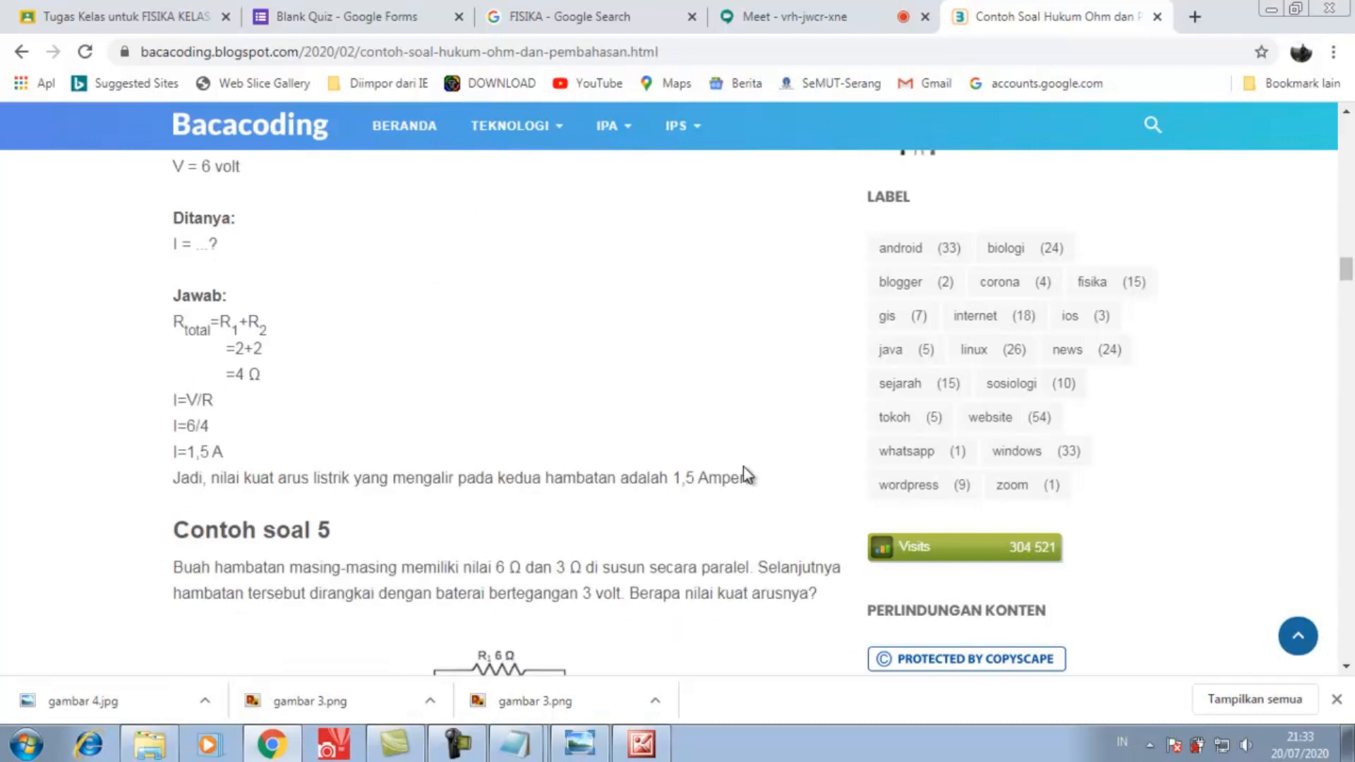
scroll(743, 467, "up", 7)
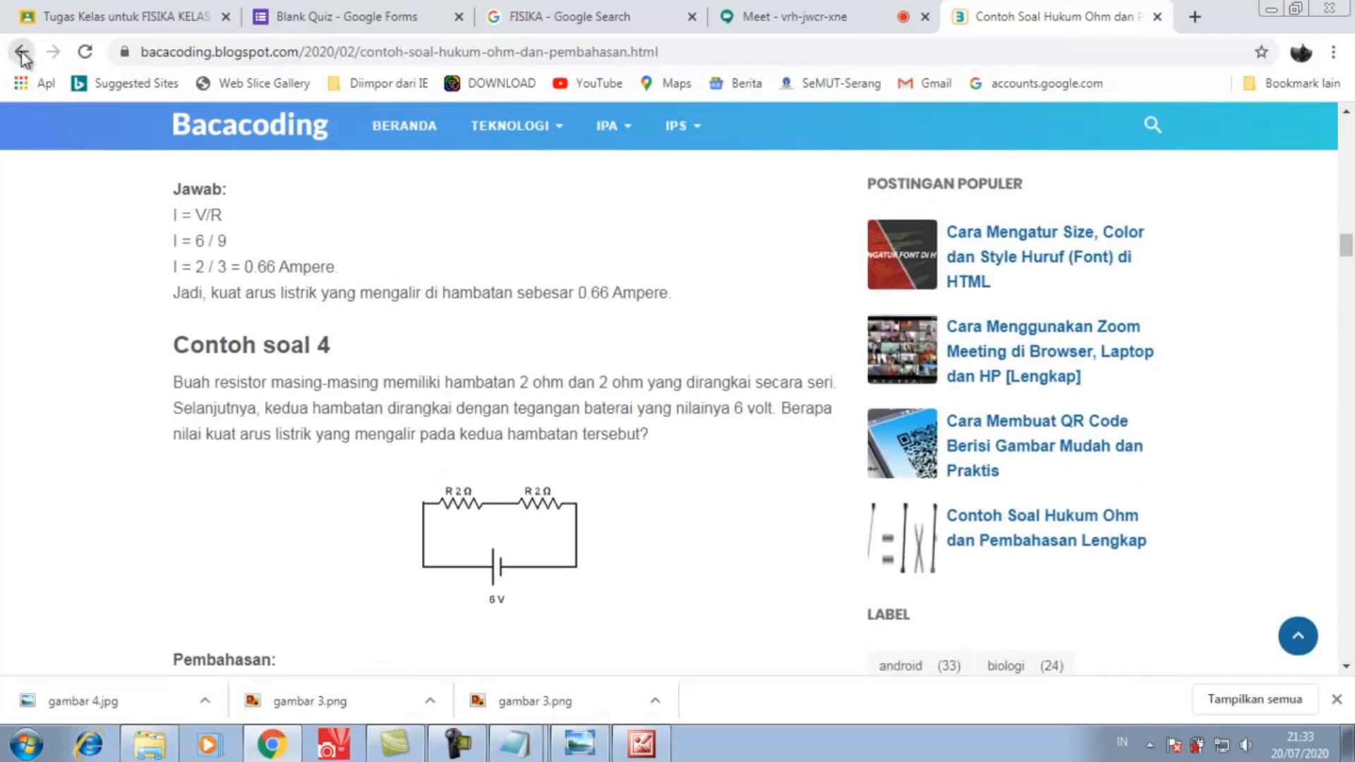
- Return to the search results, open the Fokusfisika article "Hukum Ohm : Materi, Contoh Soal dan Pembahasan" and find Contoh Soal 1
left_click(22, 52)
left_click(611, 323)
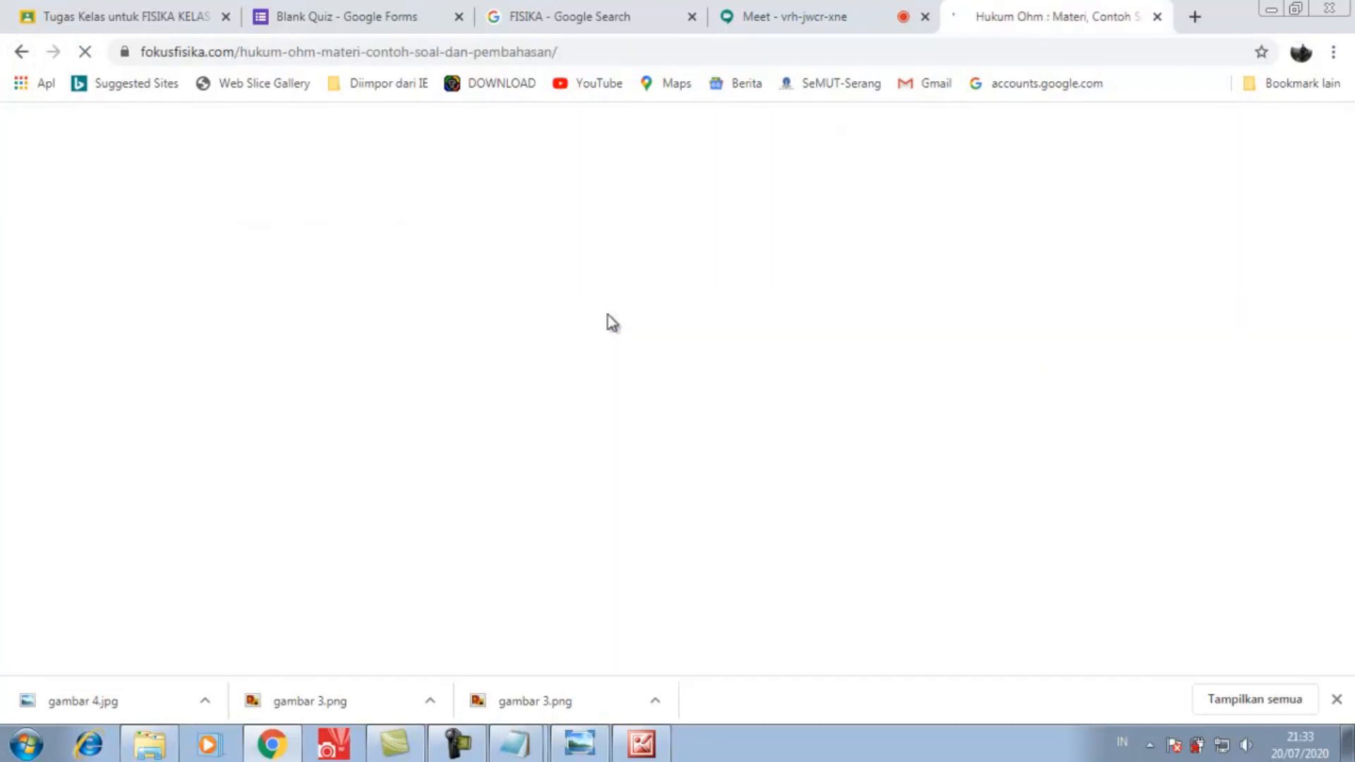
scroll(609, 315, "down", 6)
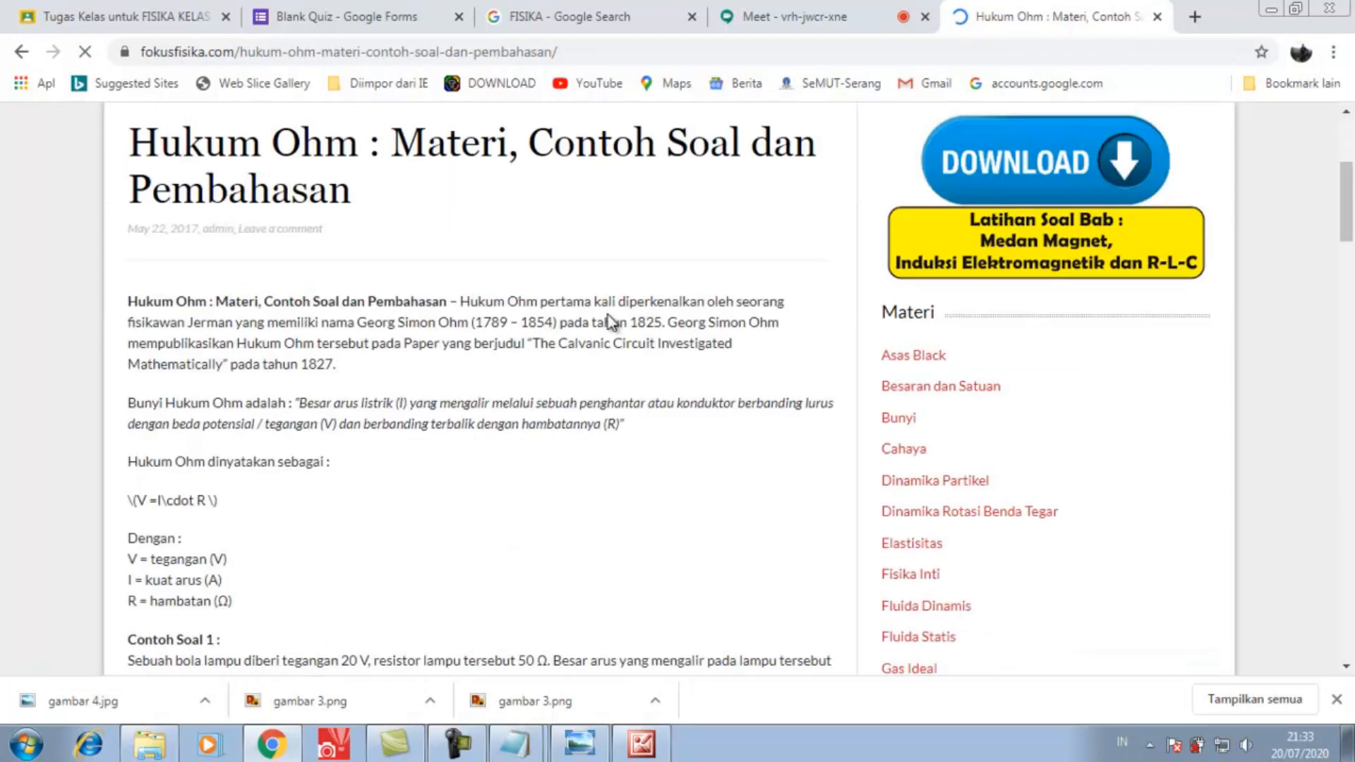
scroll(607, 314, "down", 3)
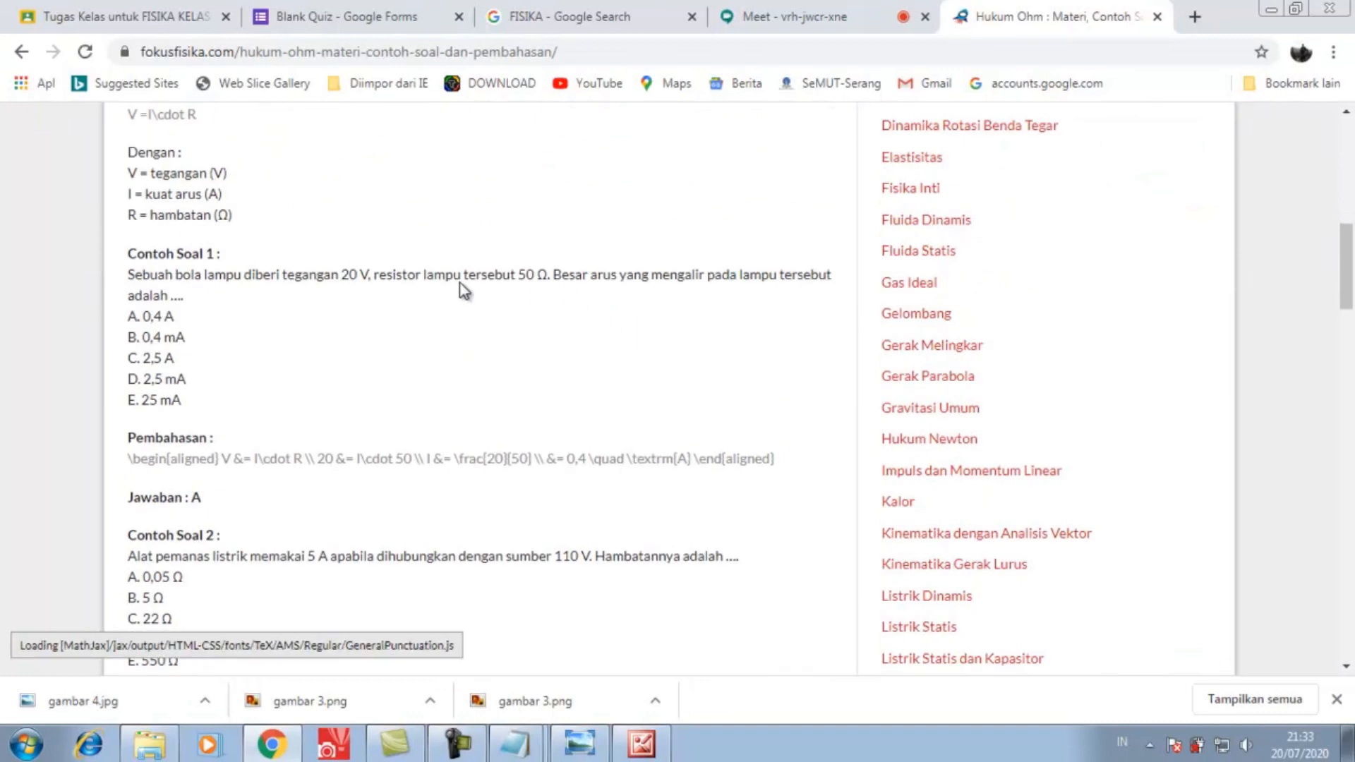
- Copy the question text of Contoh Soal 1 about the 20 V lamp and paste it over Untitled Question in the quiz form
left_click_drag(127, 276, 197, 298)
key("ctrl+c")
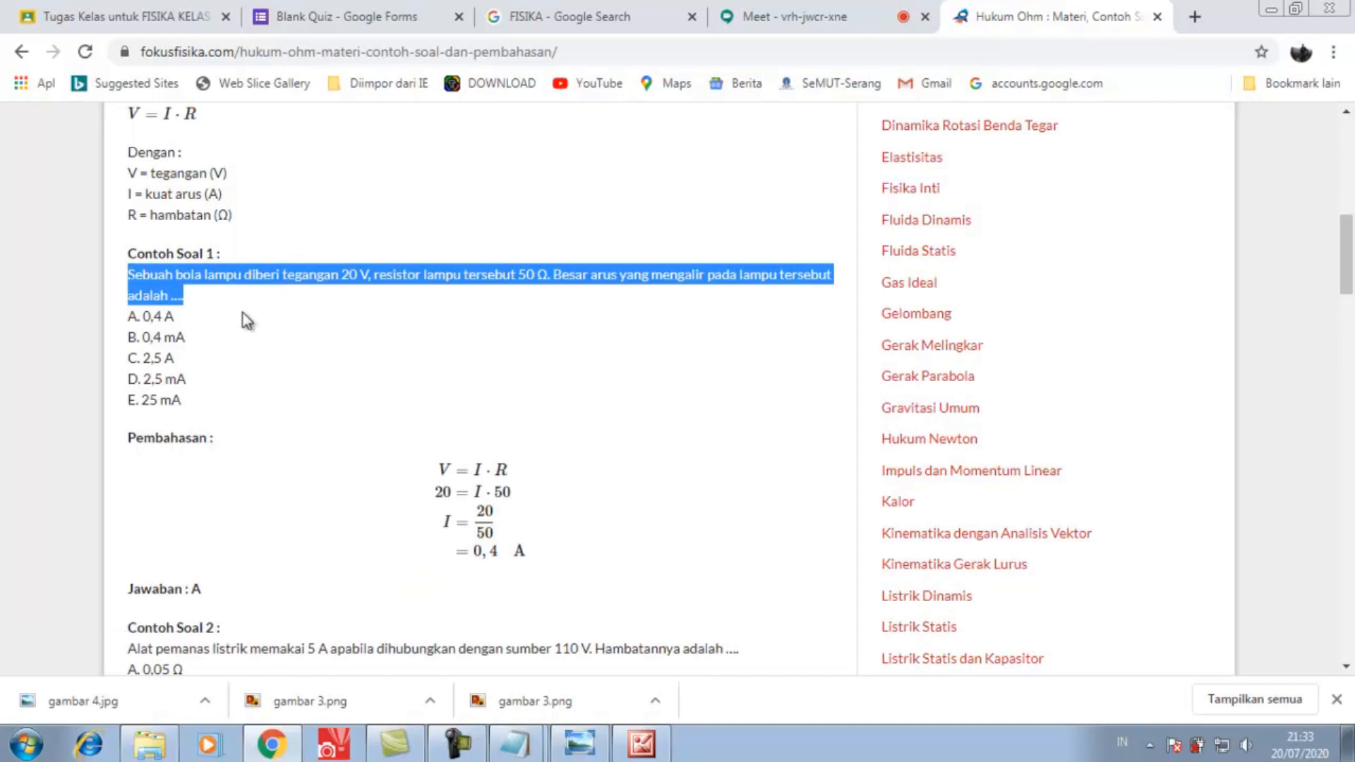
left_click(131, 24)
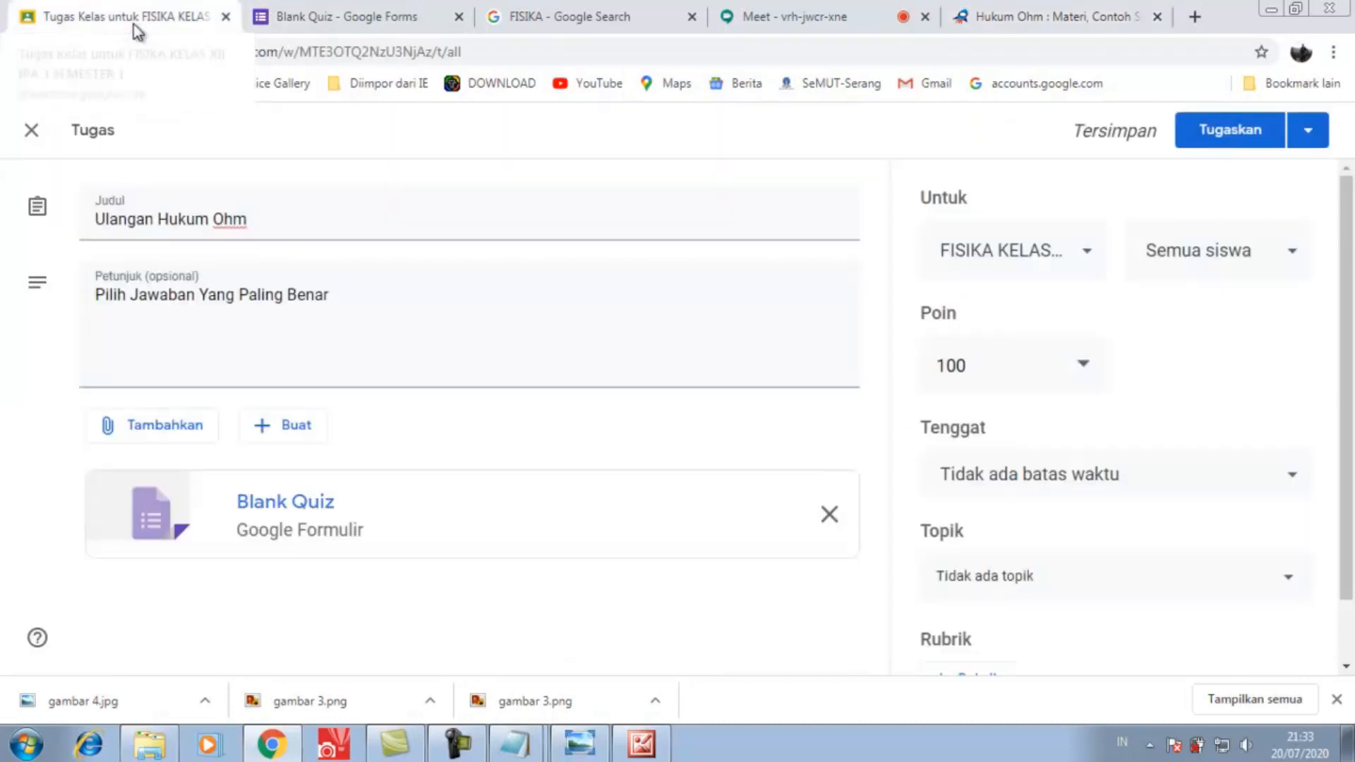
left_click(318, 21)
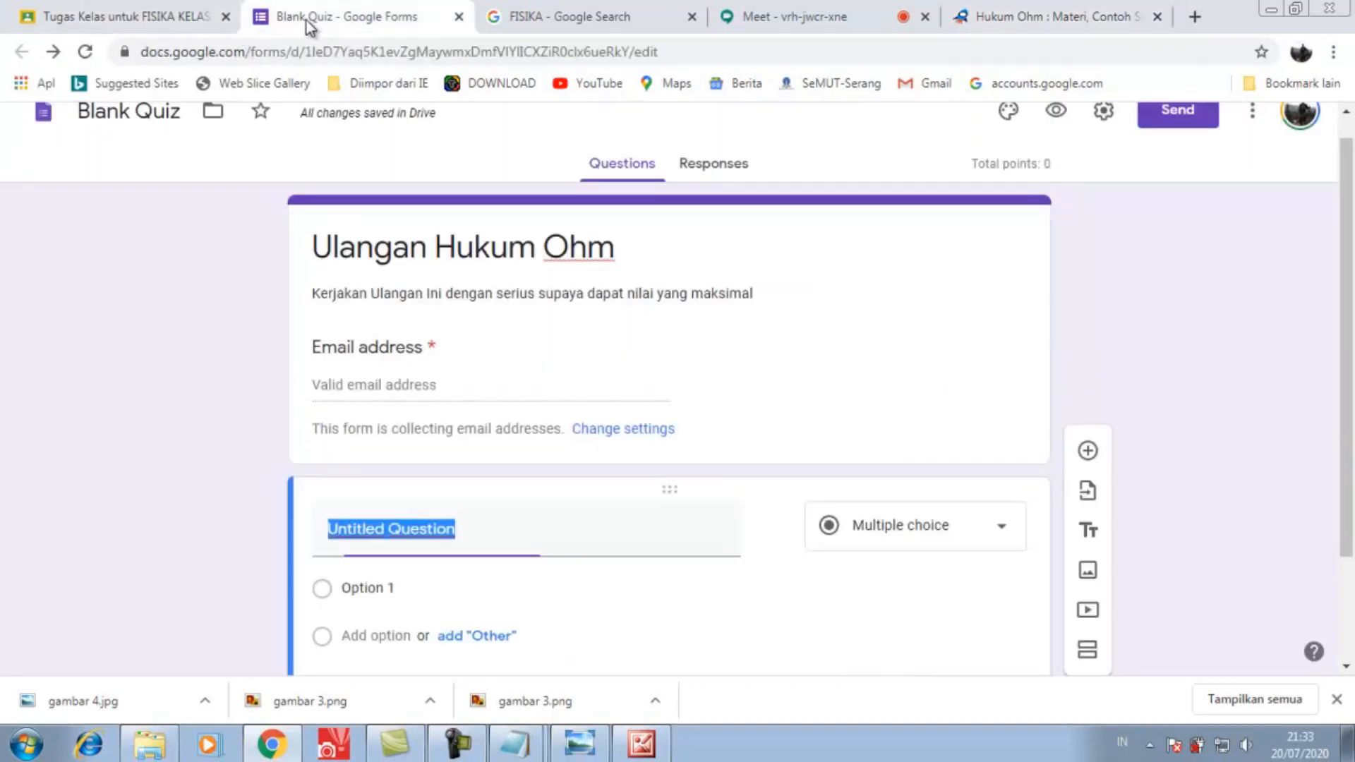
key("ctrl+v")
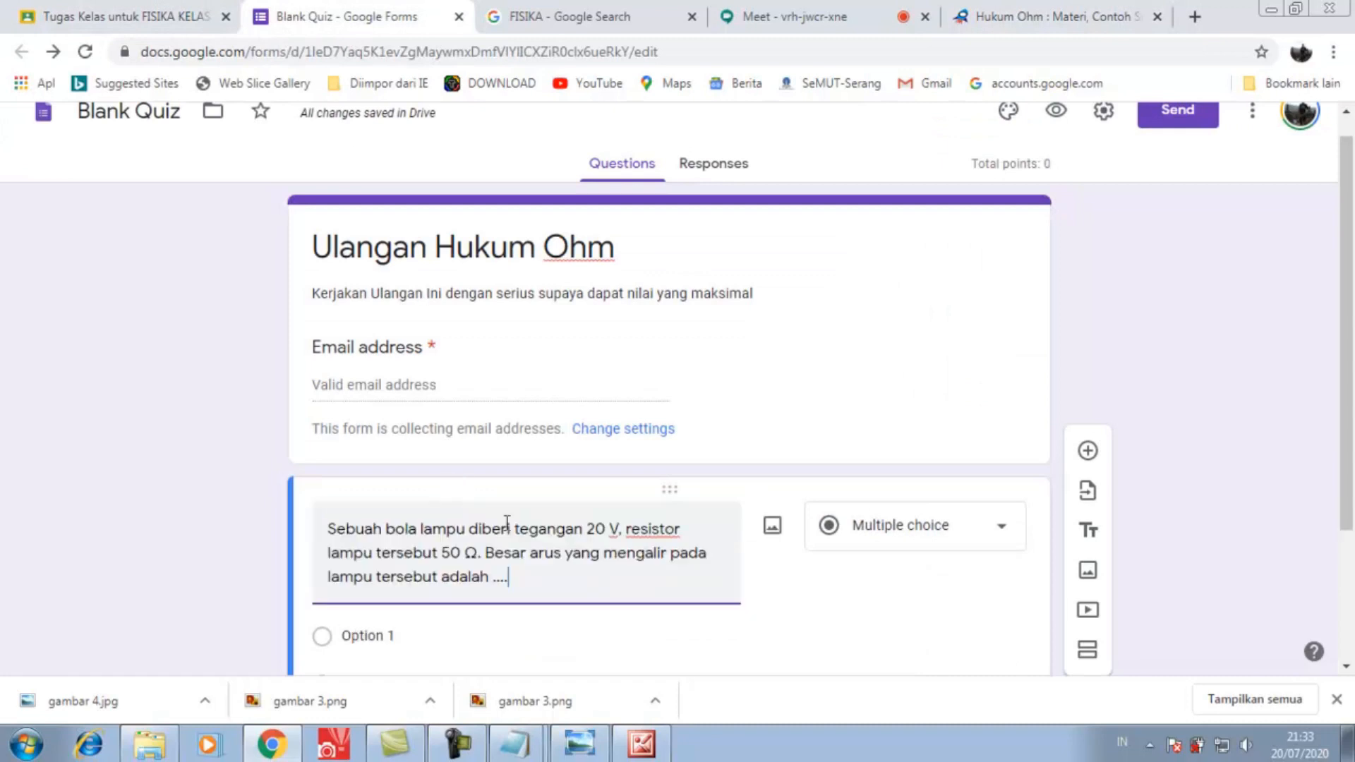
scroll(505, 524, "down", 1)
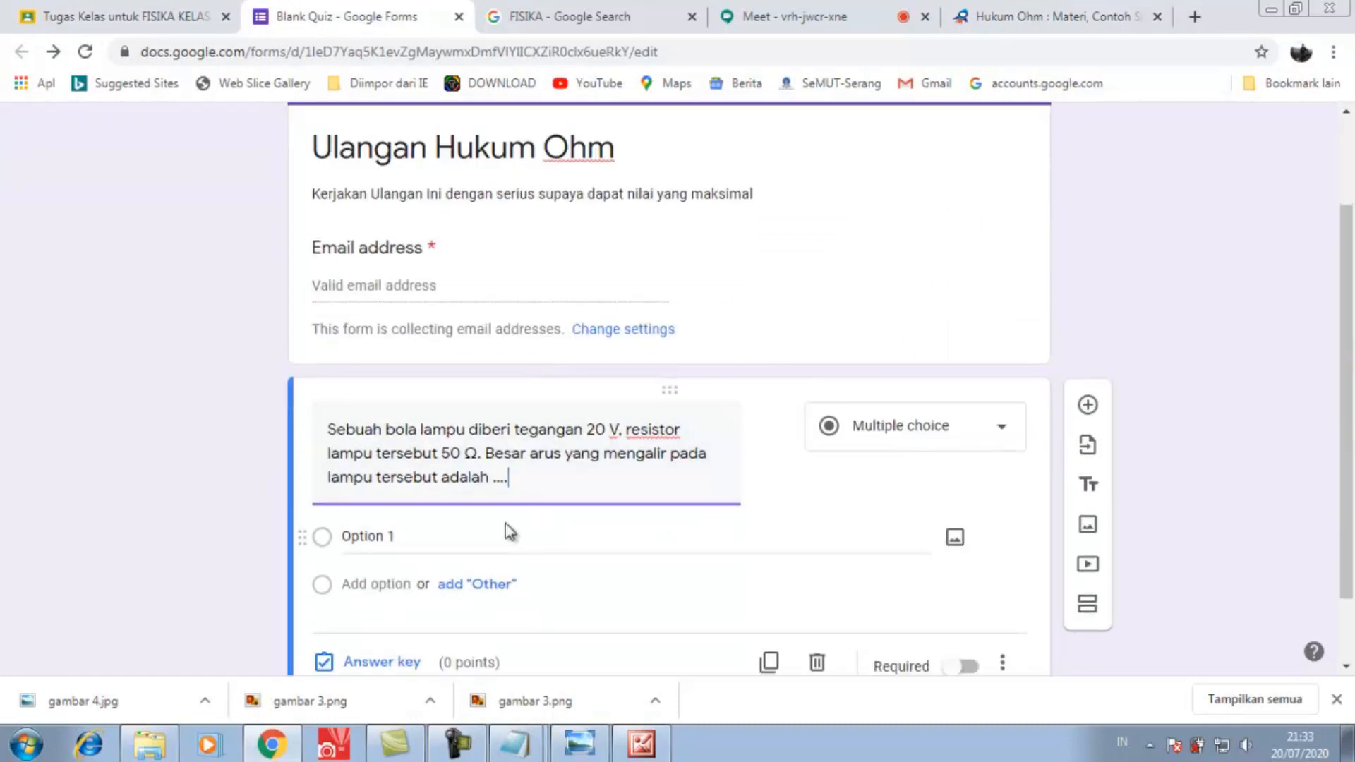
- Replace Option 1 of the lamp question with answer A, "0,4 A", copied from the Fokusfisika page
left_click(327, 542)
left_click(1023, 16)
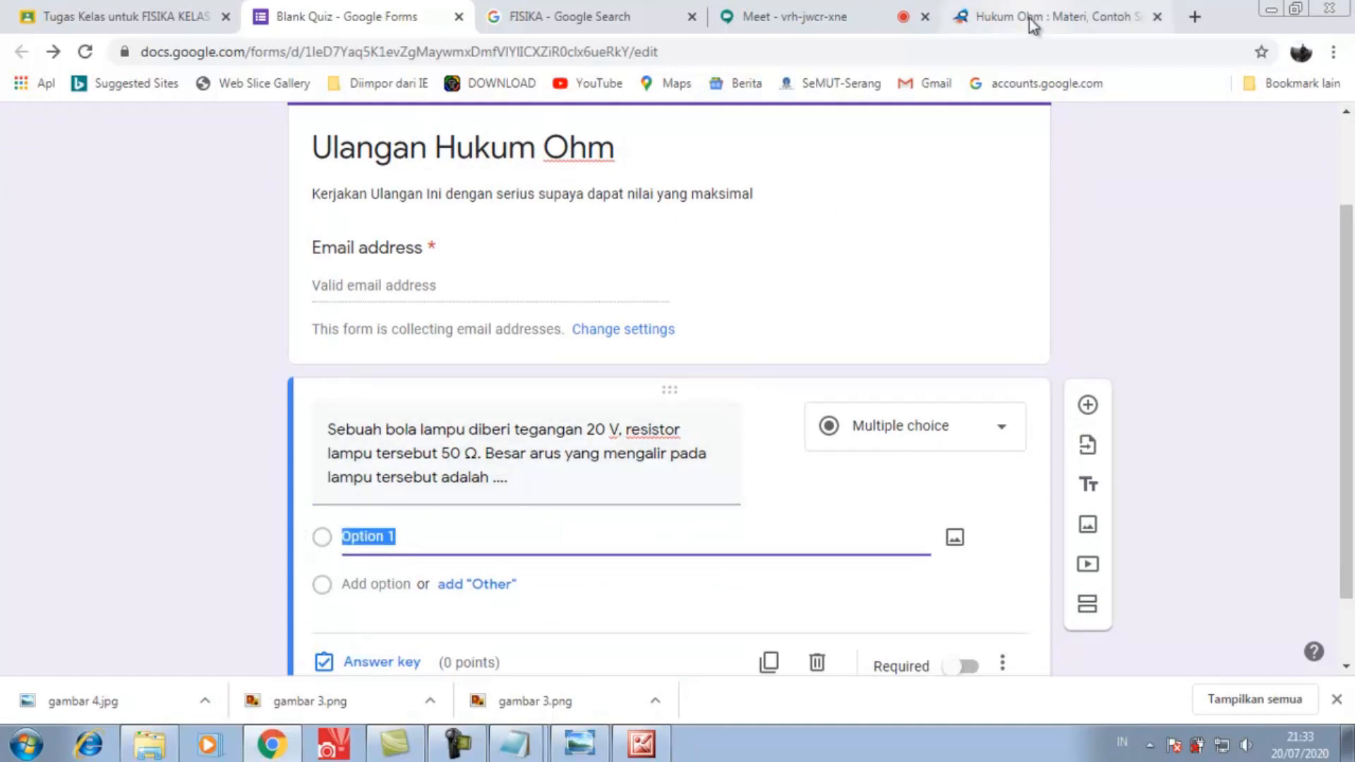
left_click_drag(144, 317, 173, 319)
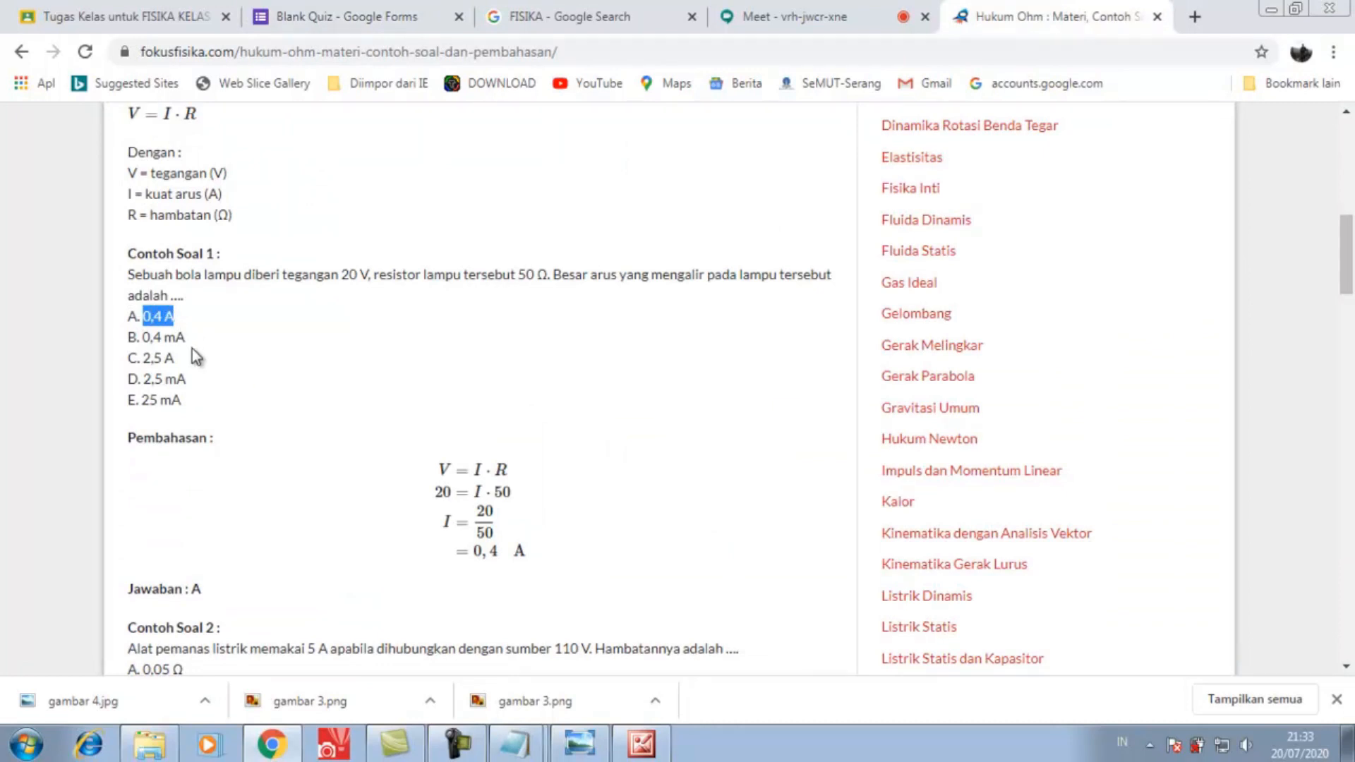
left_click(272, 22)
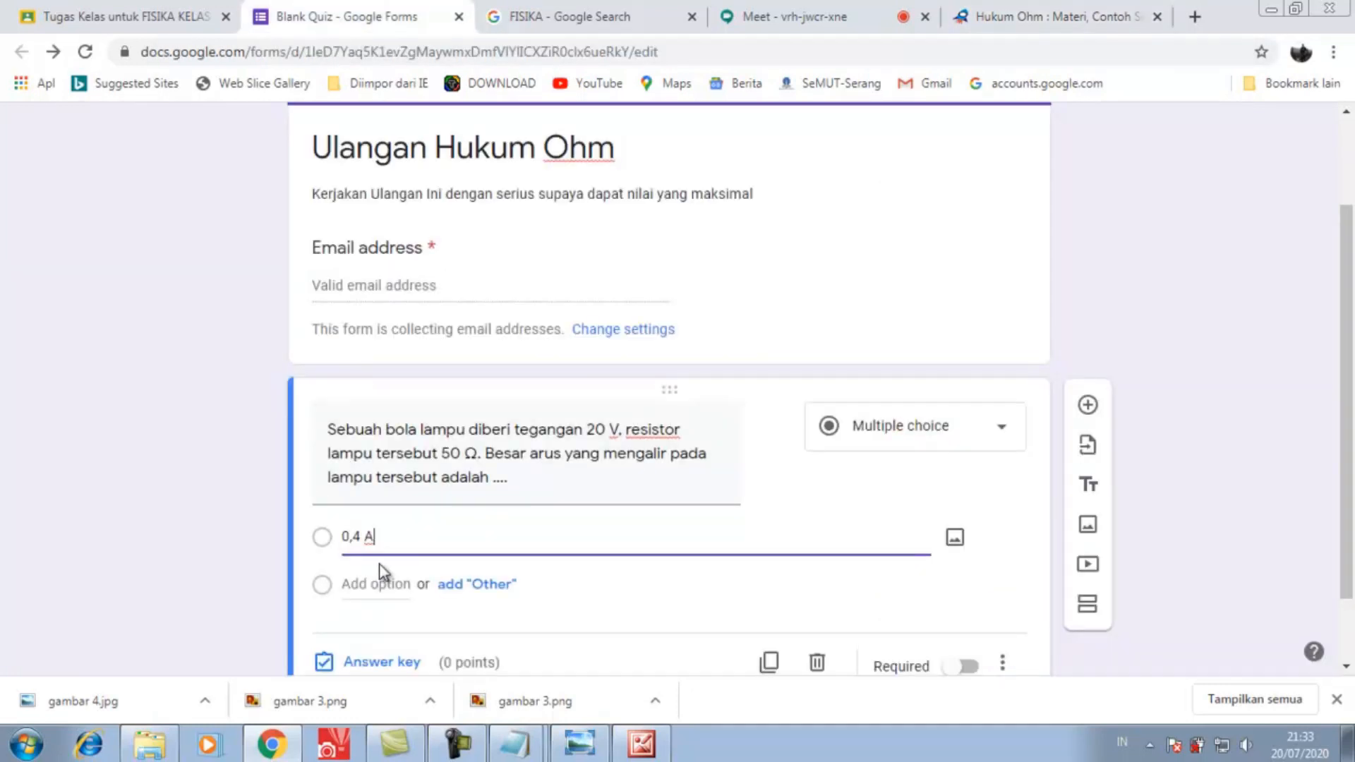
- Add an "Other" choice to the lamp question and a second answer option reading "0,4 mA"
left_click(482, 586)
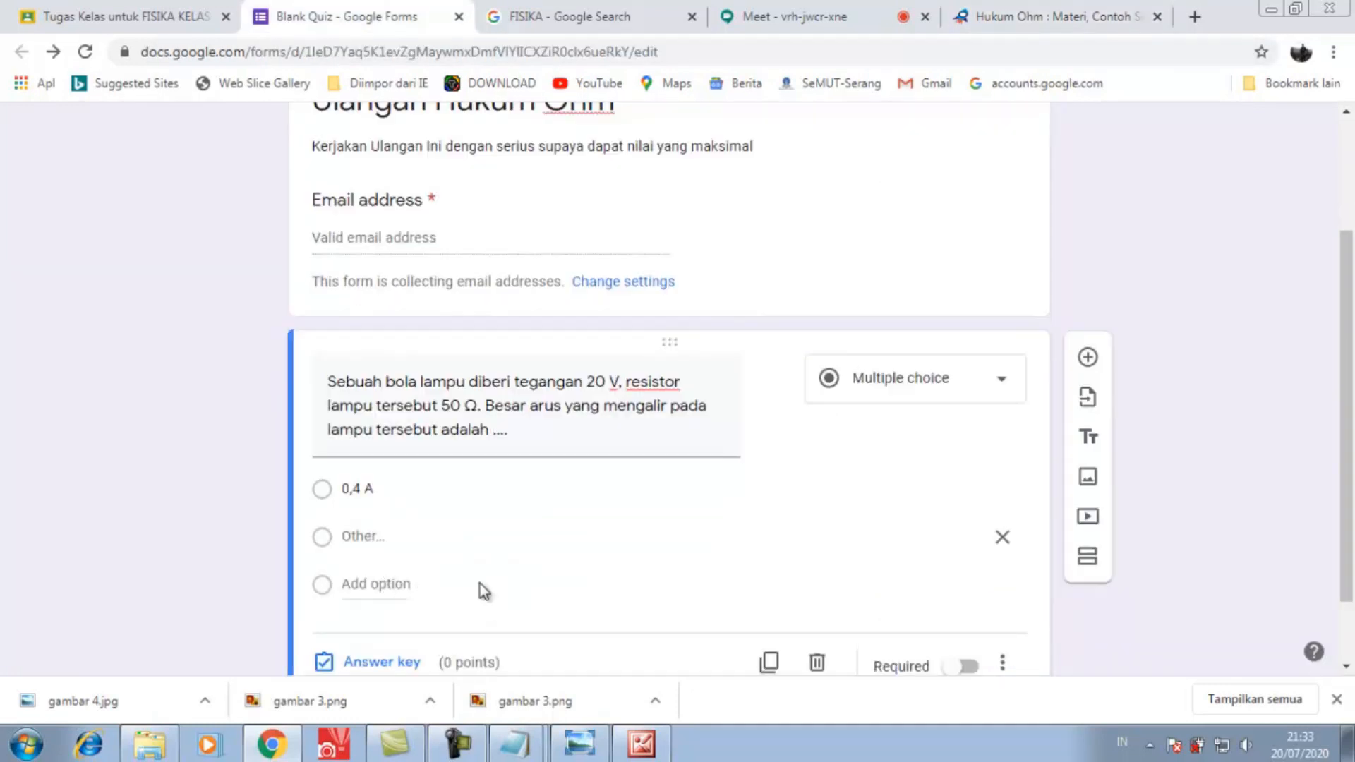
left_click(378, 585)
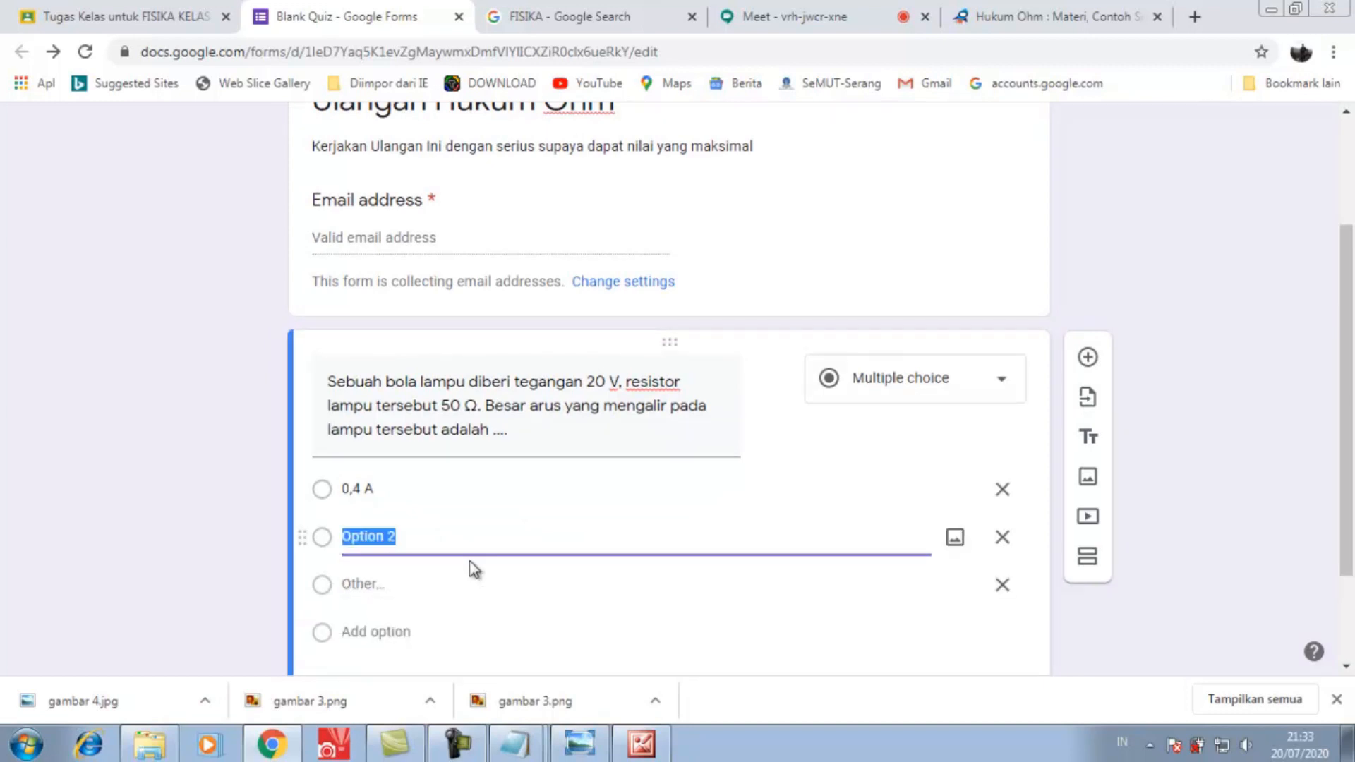
type("0,4 mA")
- Copy answer C from Contoh Soal 1 and add it to the lamp question as a third option, "2,5 A"
left_click(1026, 15)
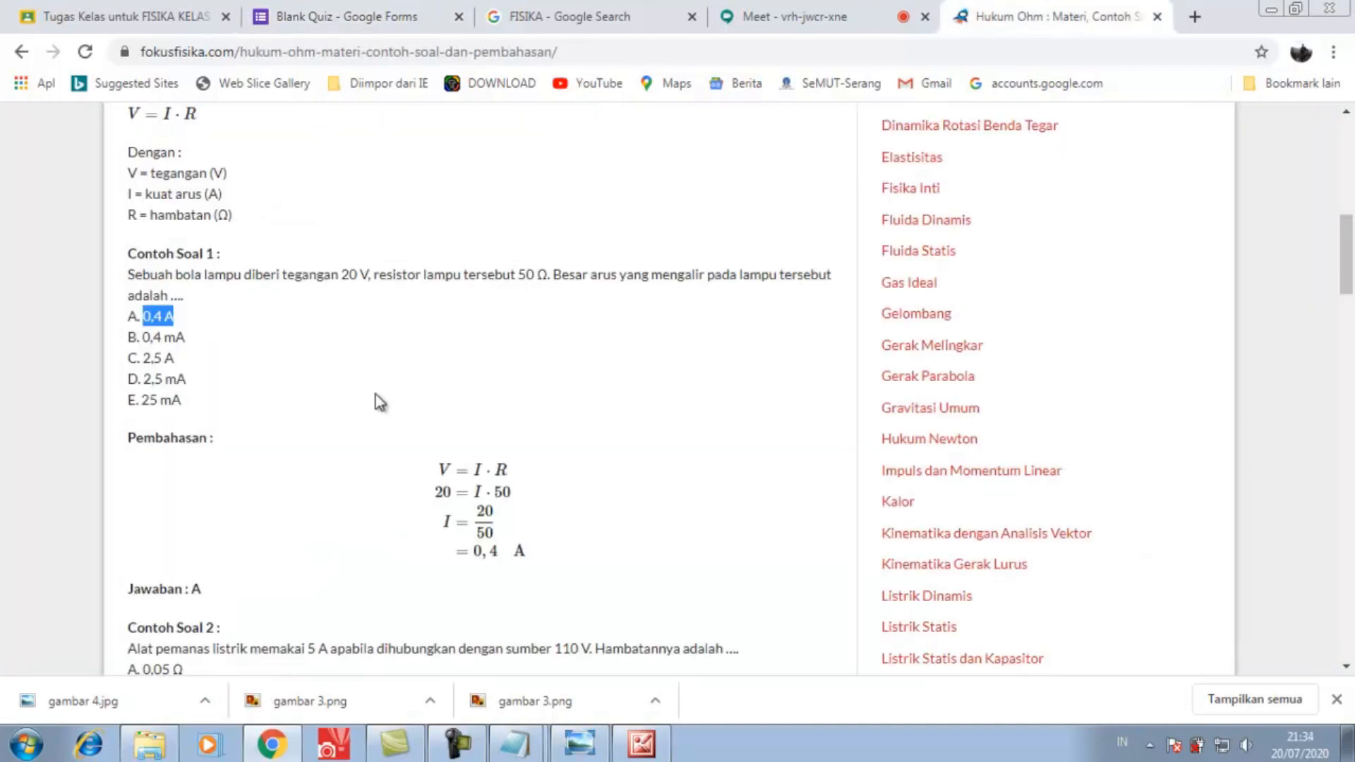
left_click_drag(143, 360, 183, 372)
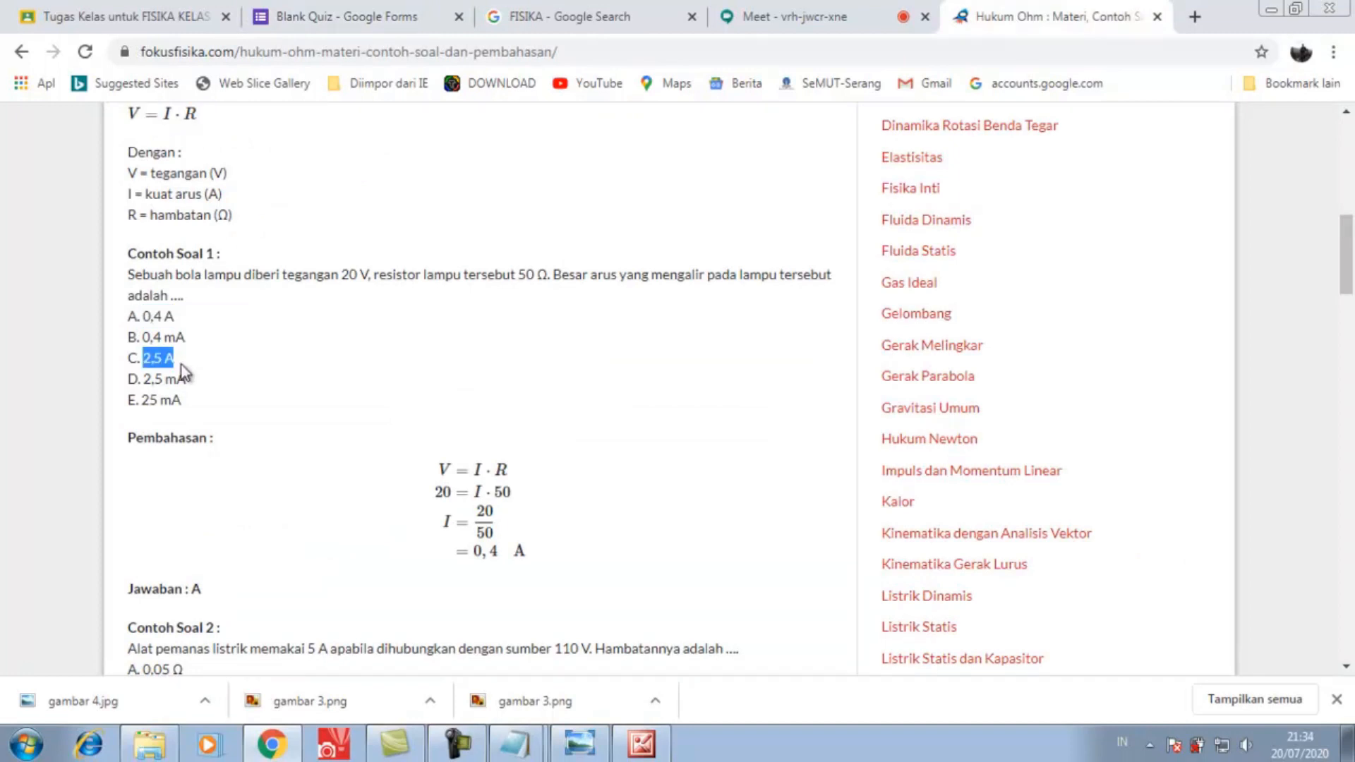
left_click(334, 17)
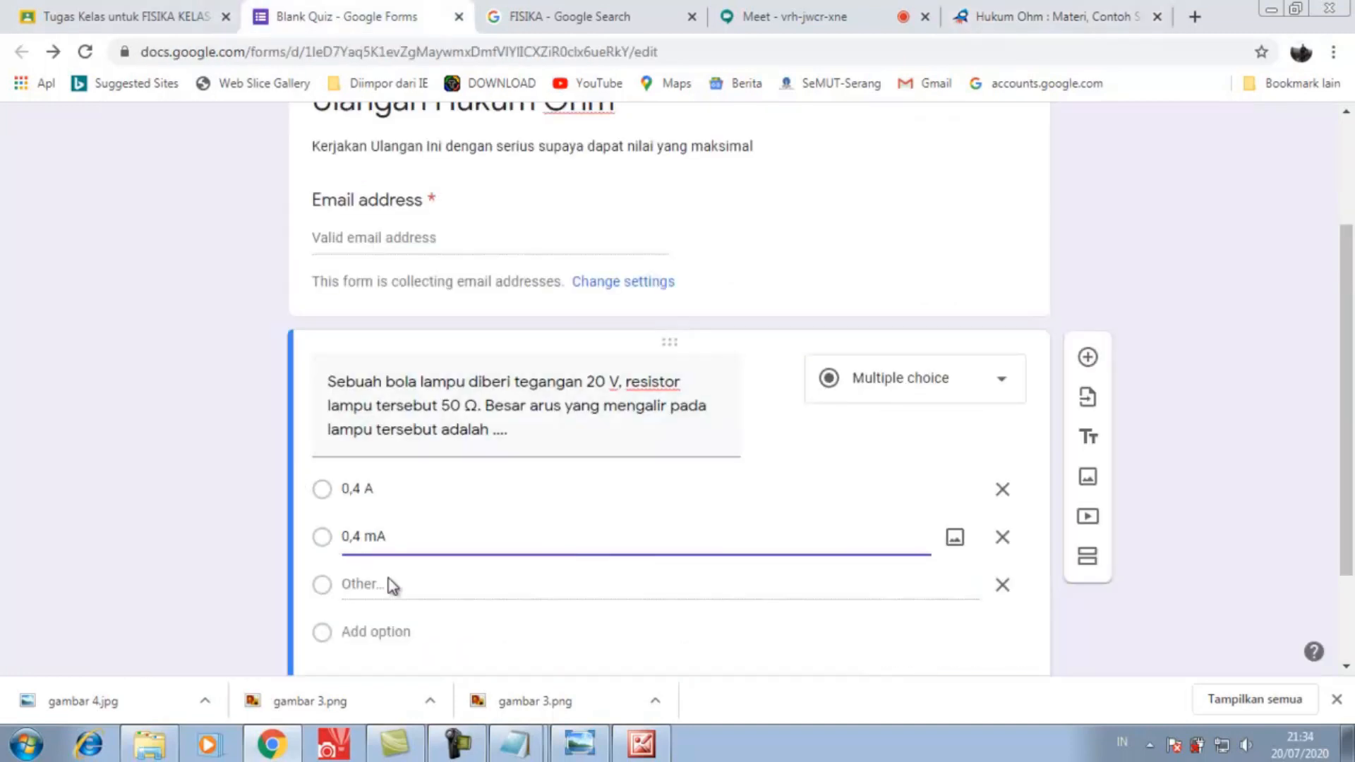
left_click(387, 631)
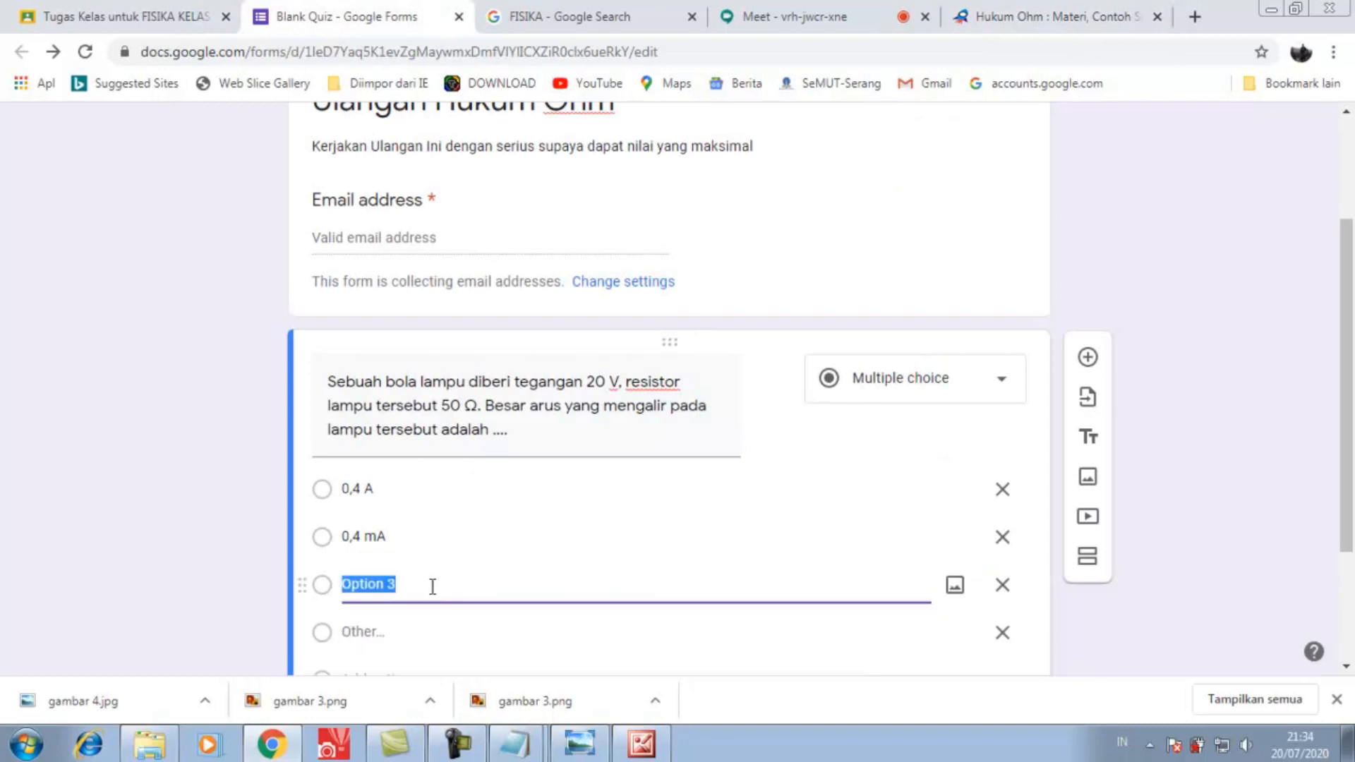
type("2,5 A")
- Add a fourth answer option to the lamp question by reusing the copied answer and changing it to "2,5 mA"
left_click(381, 631)
scroll(378, 645, "down", 1)
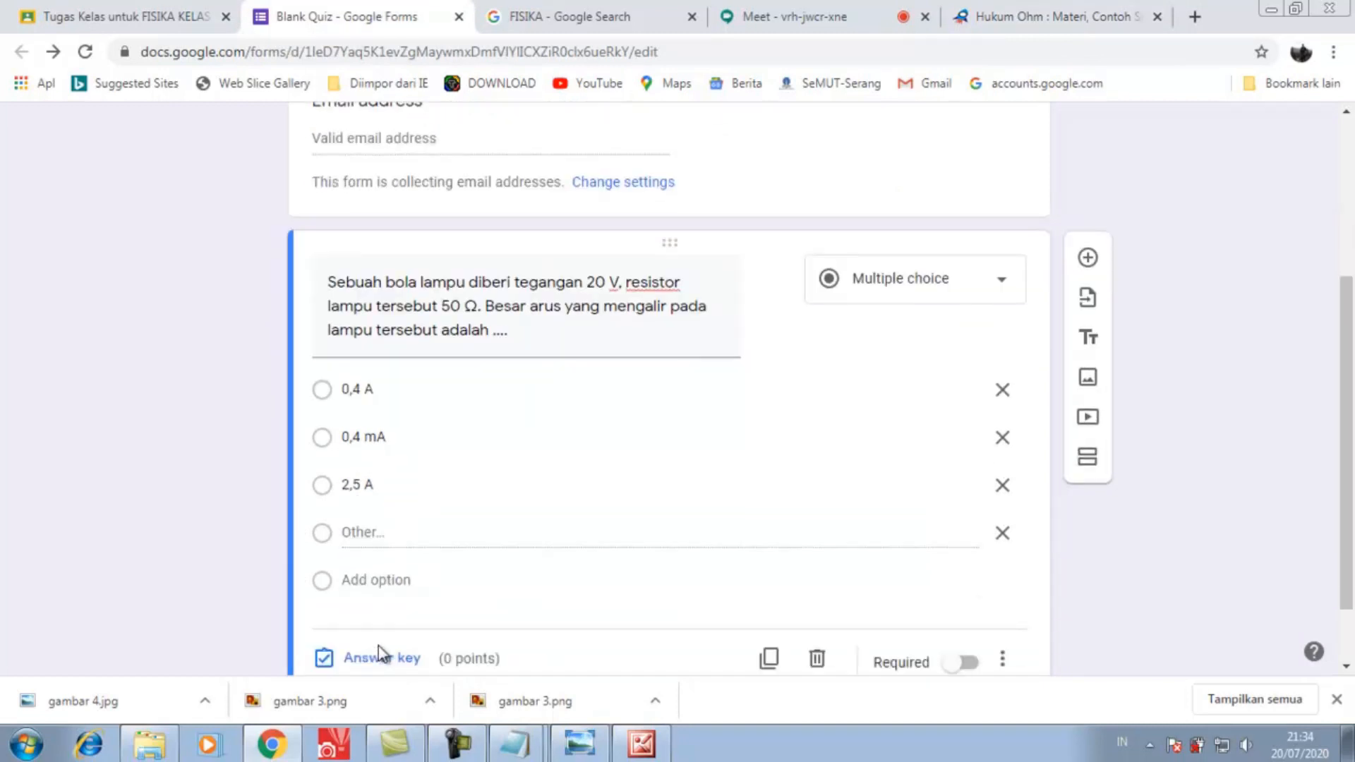
left_click(384, 581)
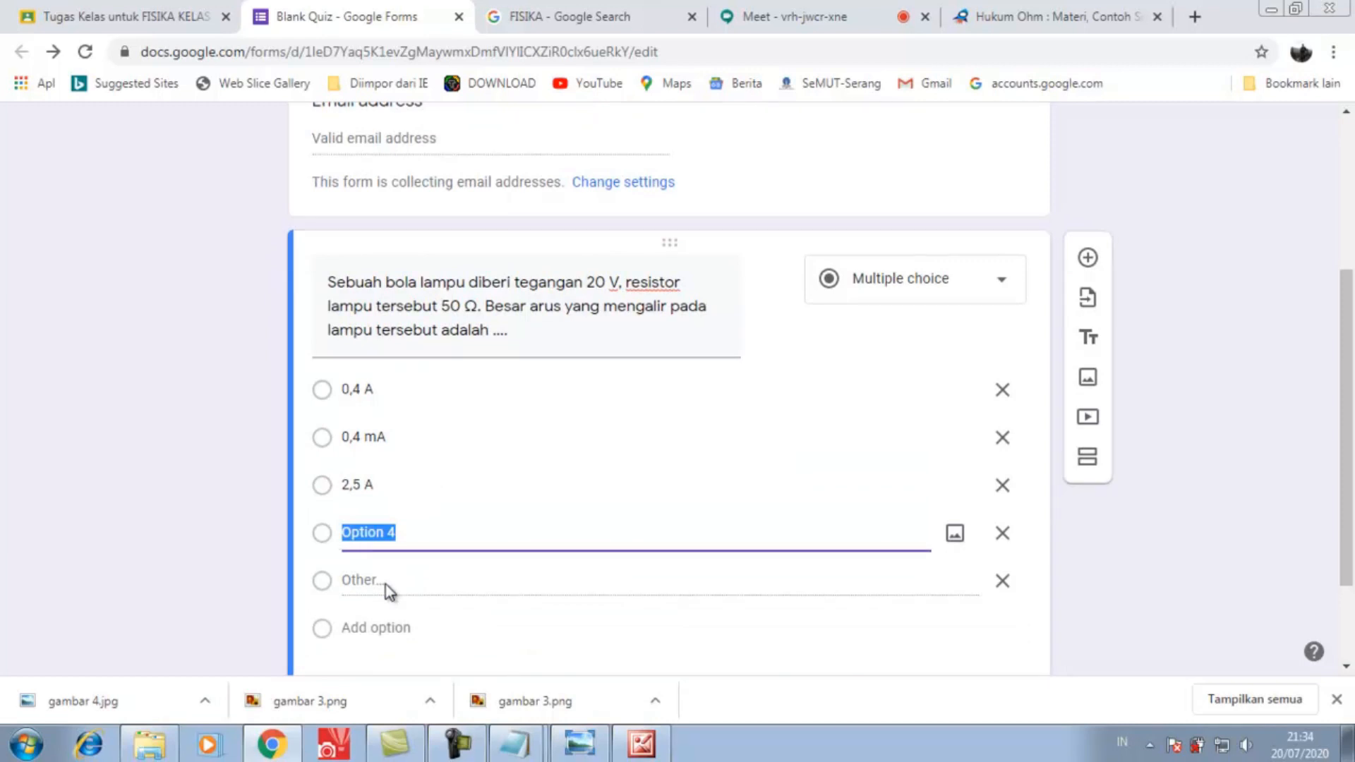
type("2,5 A")
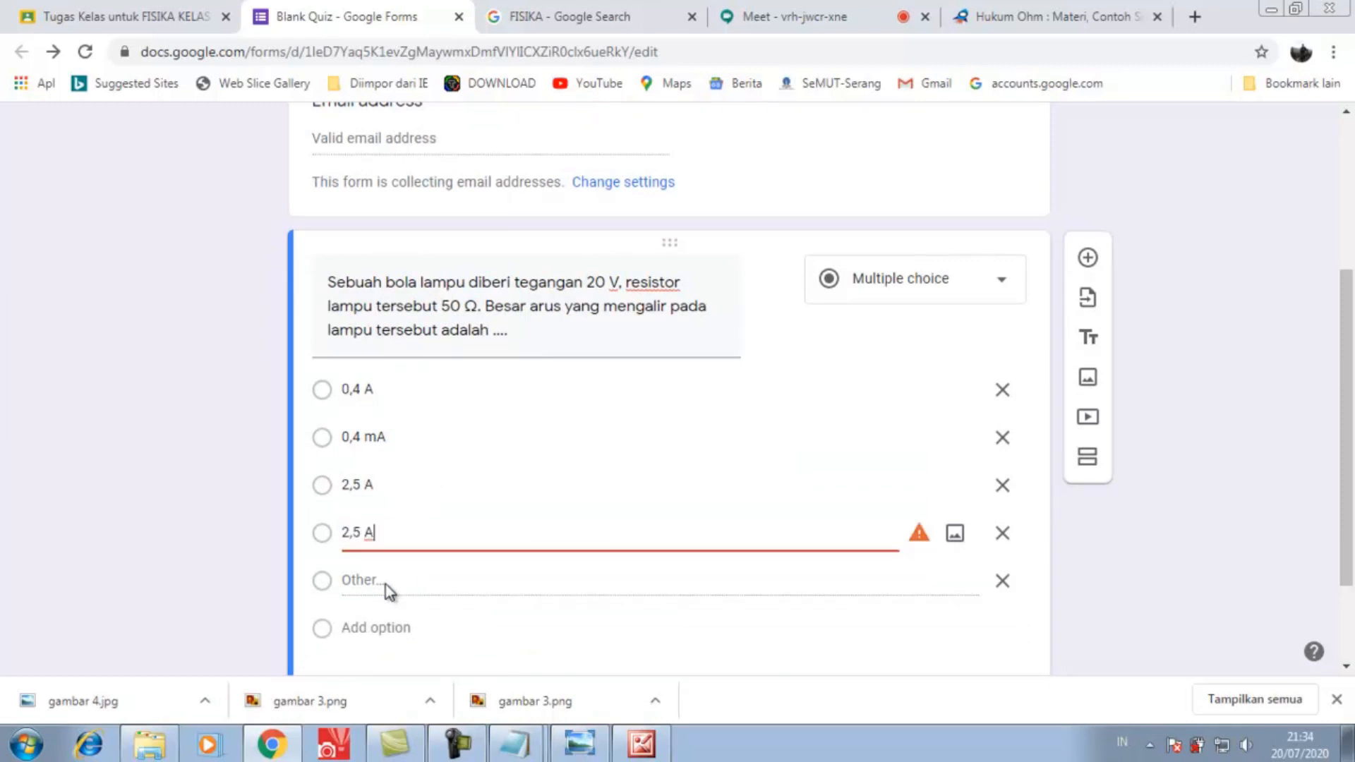
left_click(367, 535)
type("m")
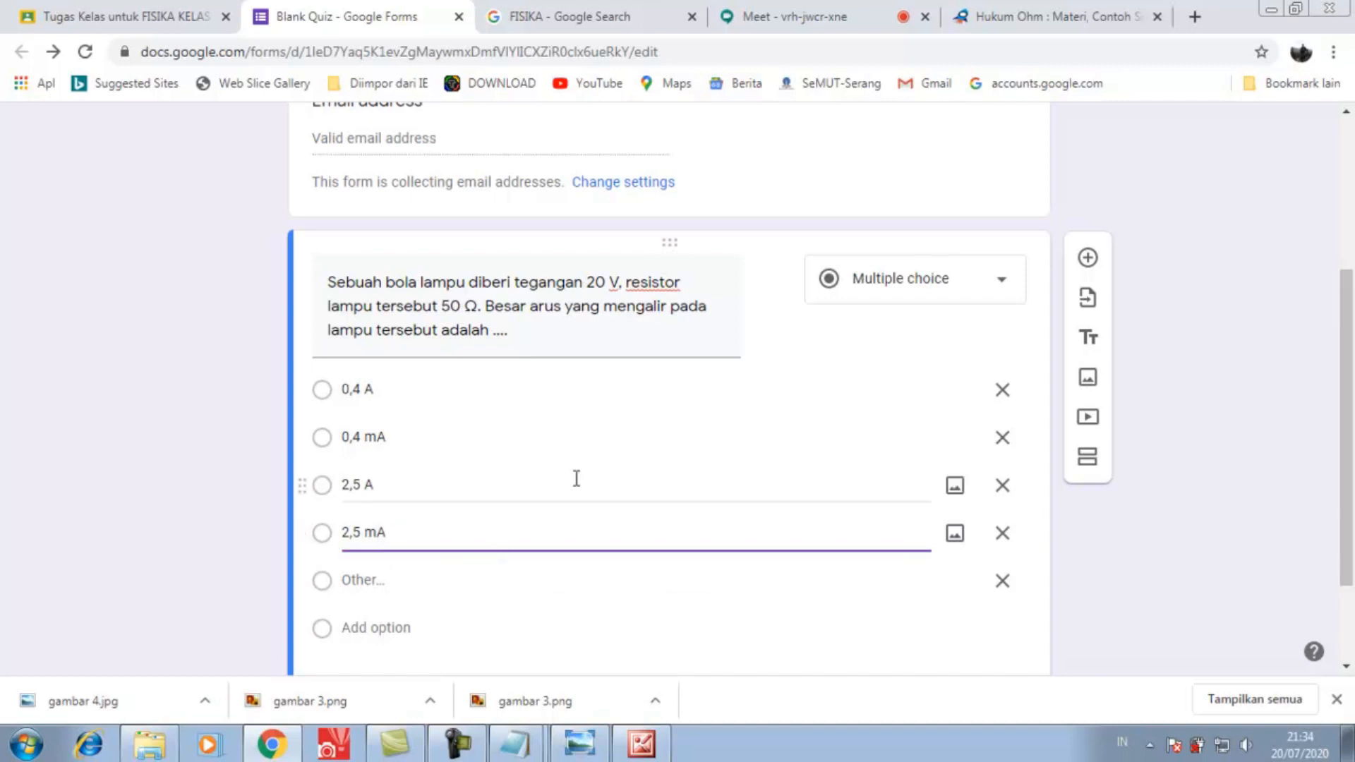
- Copy answer E from Contoh Soal 1 and add it to the lamp question as a fifth option, "25 mA"
left_click(997, 26)
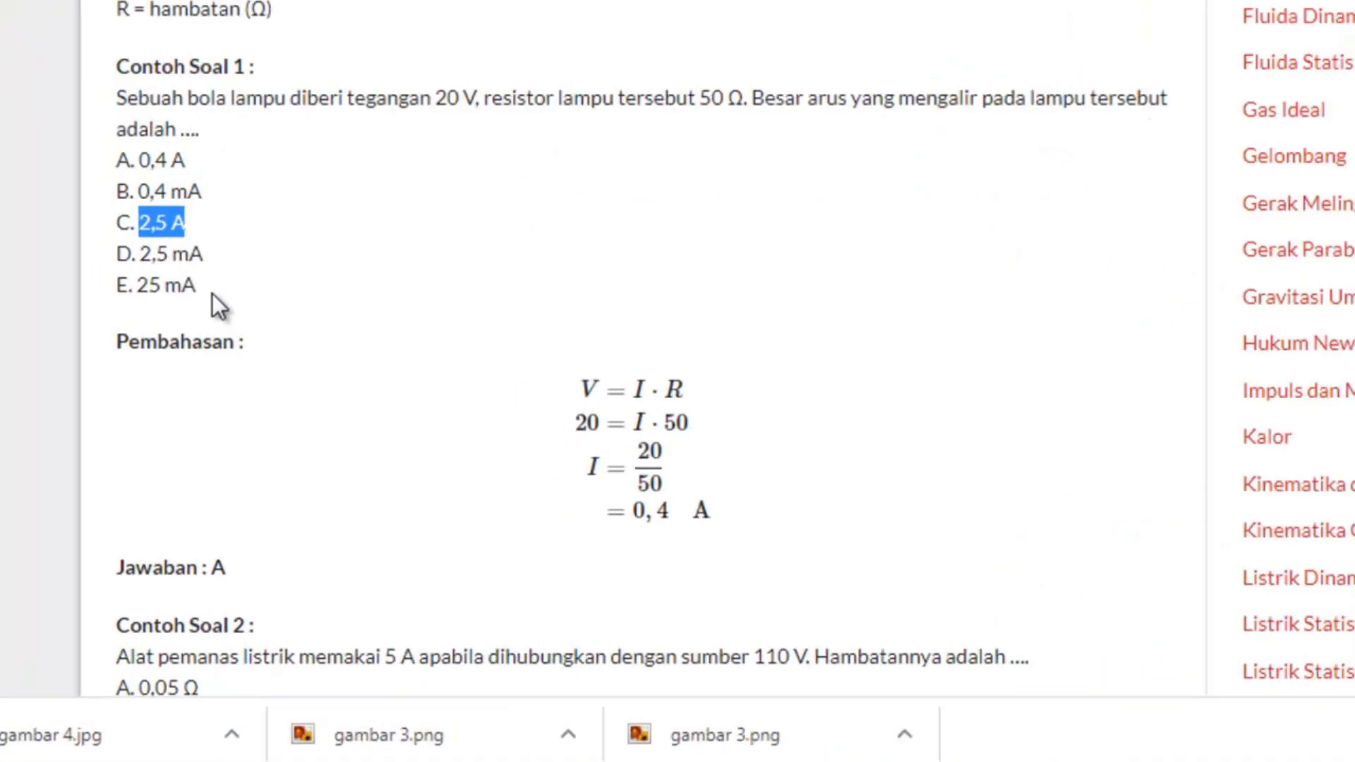
left_click_drag(200, 286, 143, 295)
key("ctrl+c")
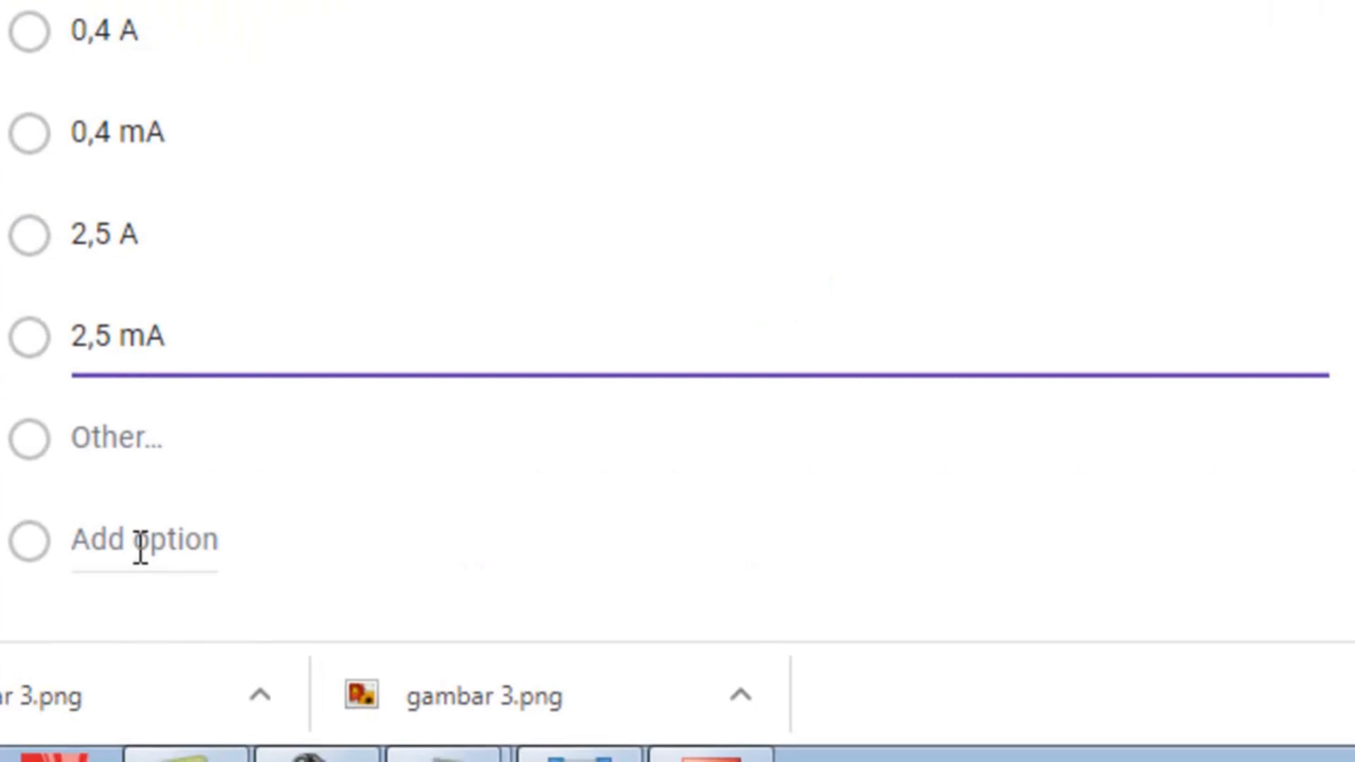
left_click(137, 548)
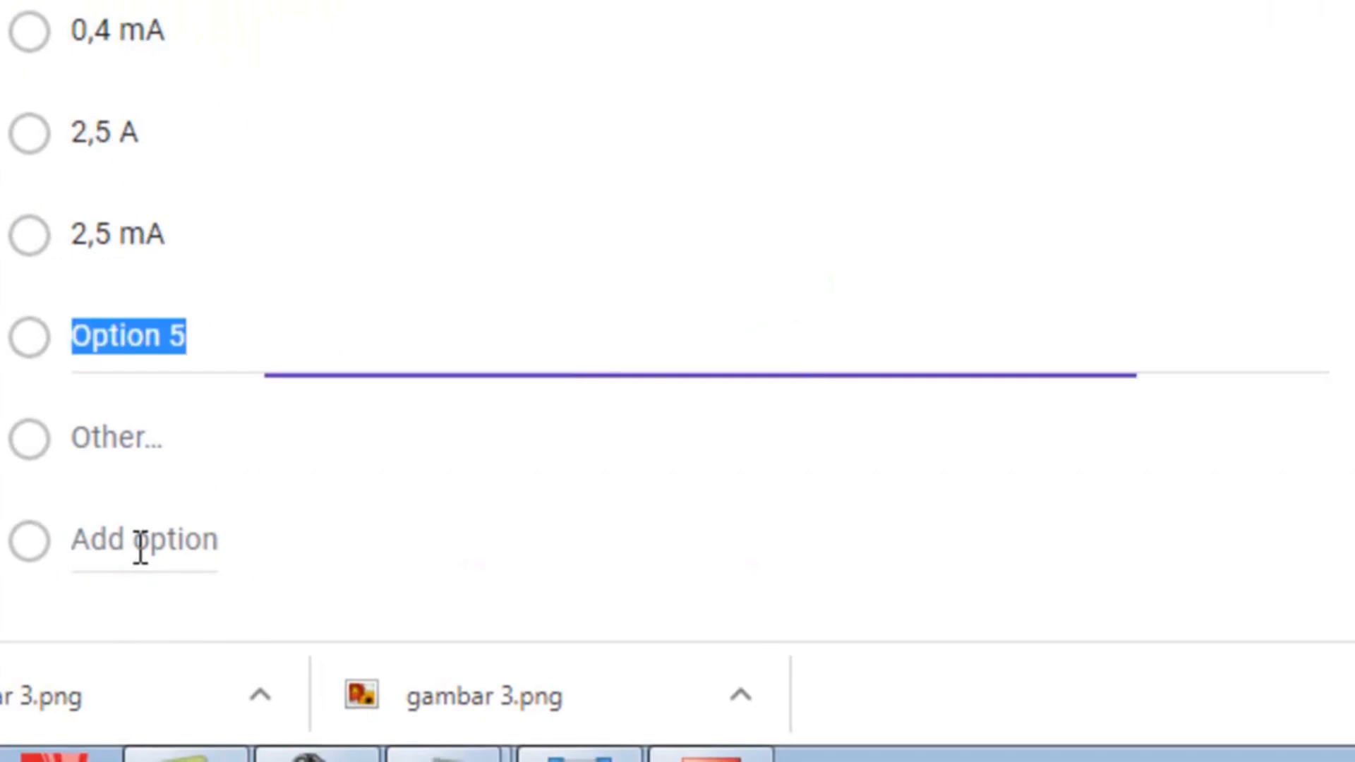
key("ctrl+v")
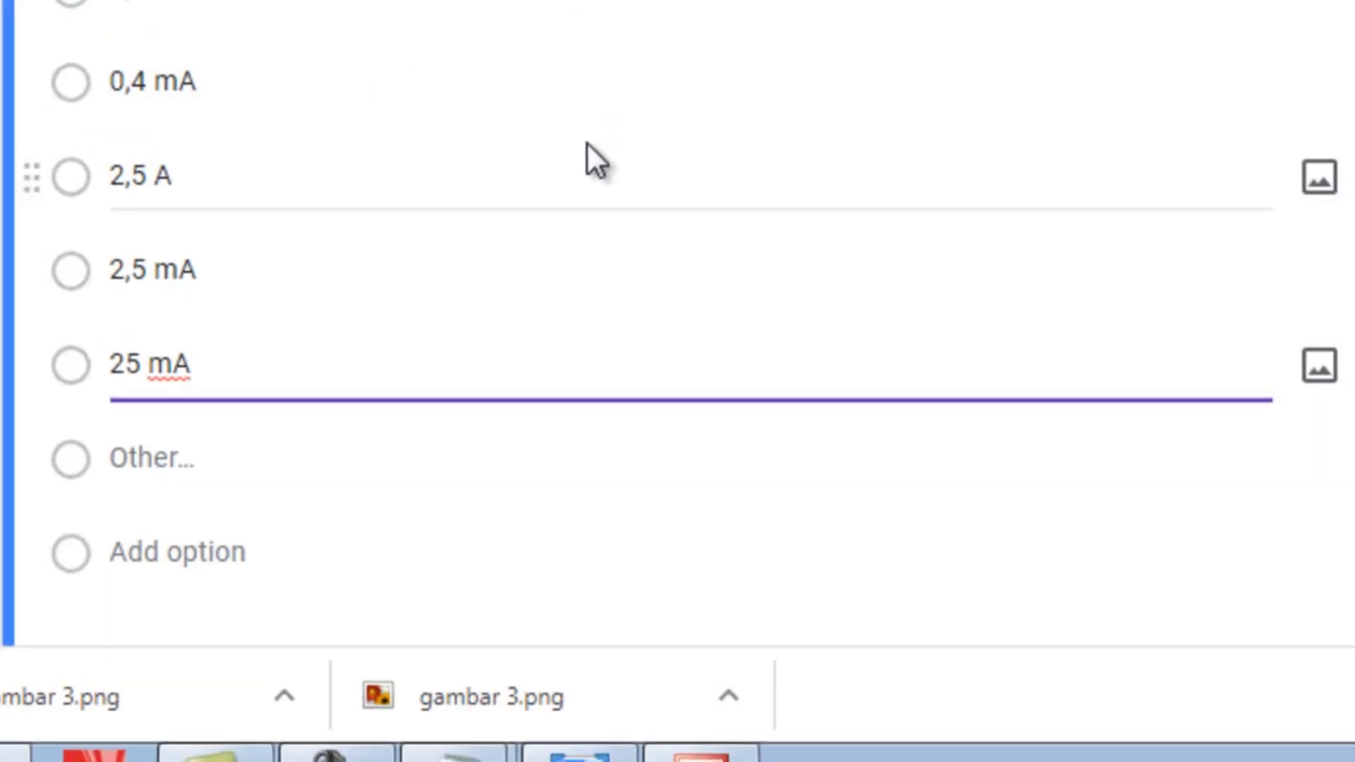
- Enable Shuffle option order for the lamp question and make it a required question
scroll(583, 422, "up", 1)
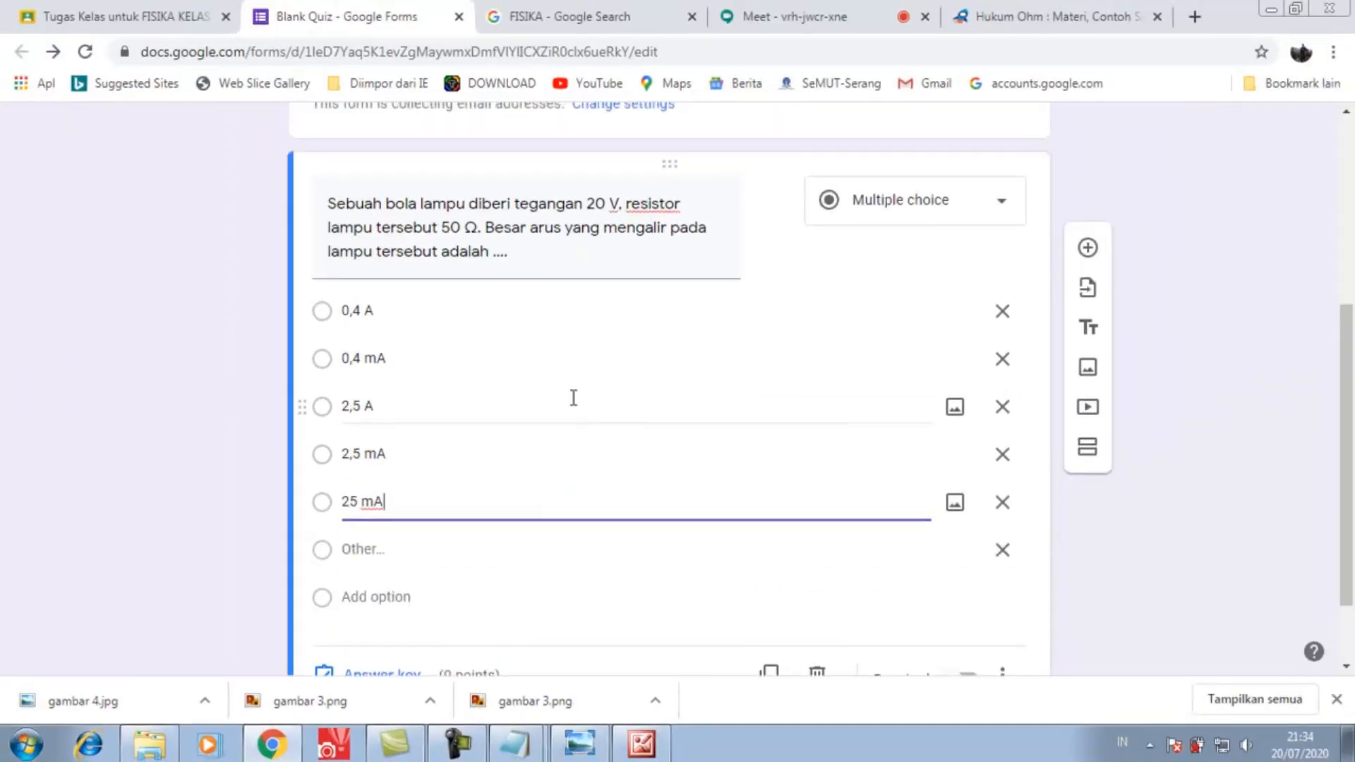
scroll(496, 354, "down", 1)
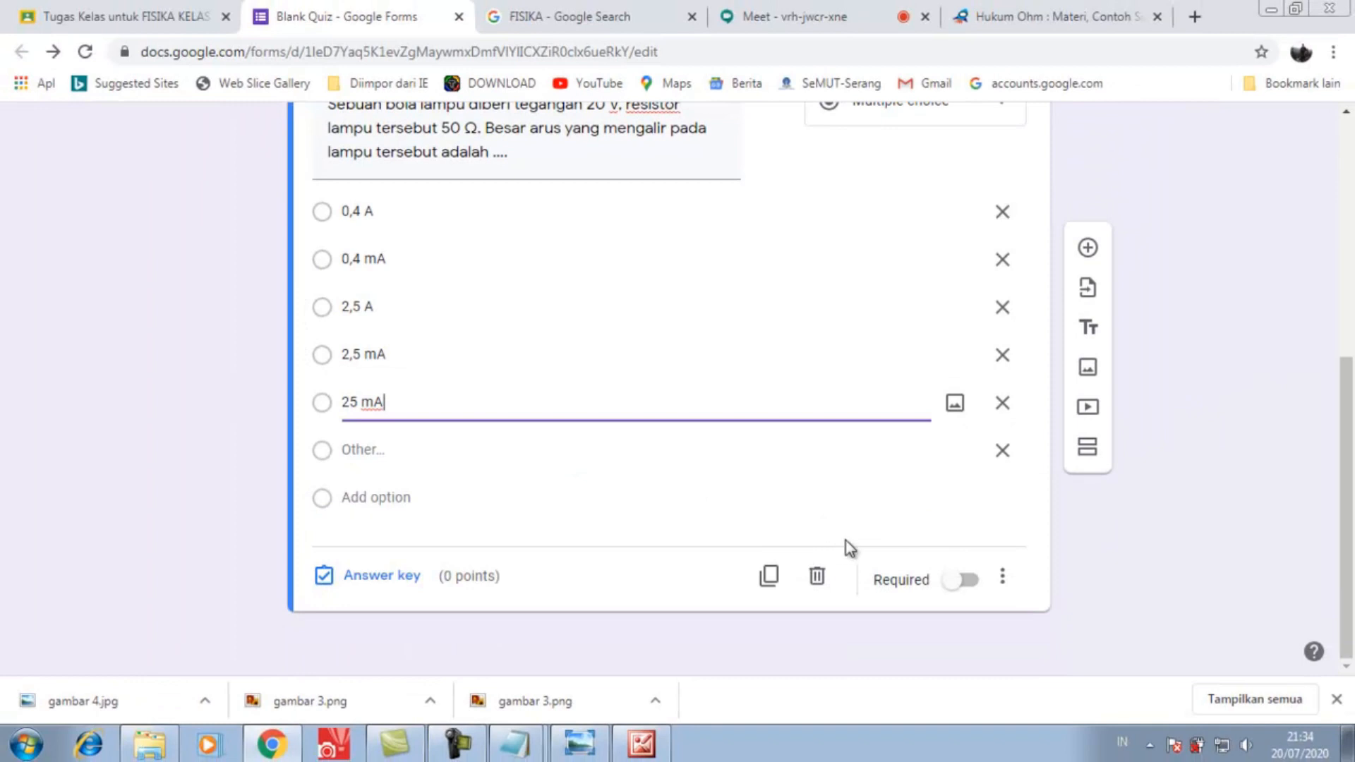
left_click(1002, 579)
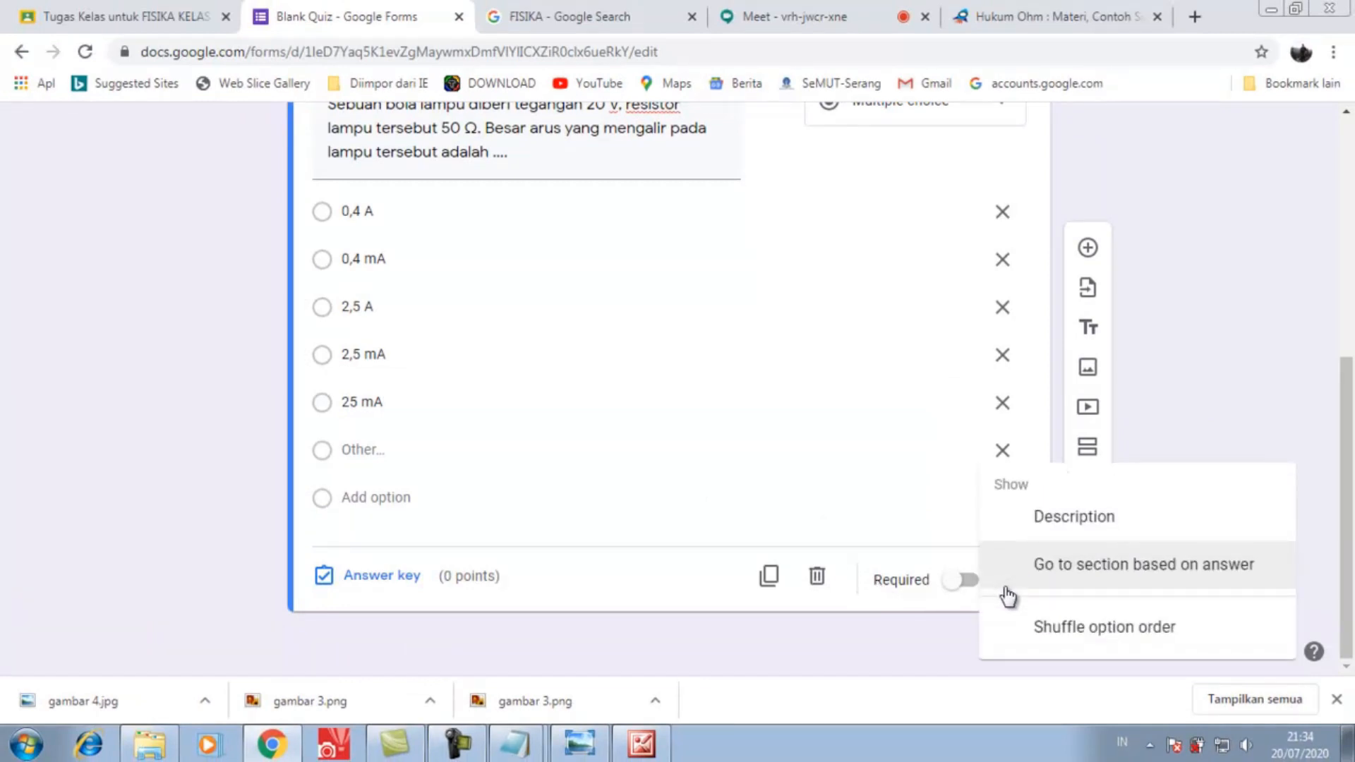
left_click(1088, 638)
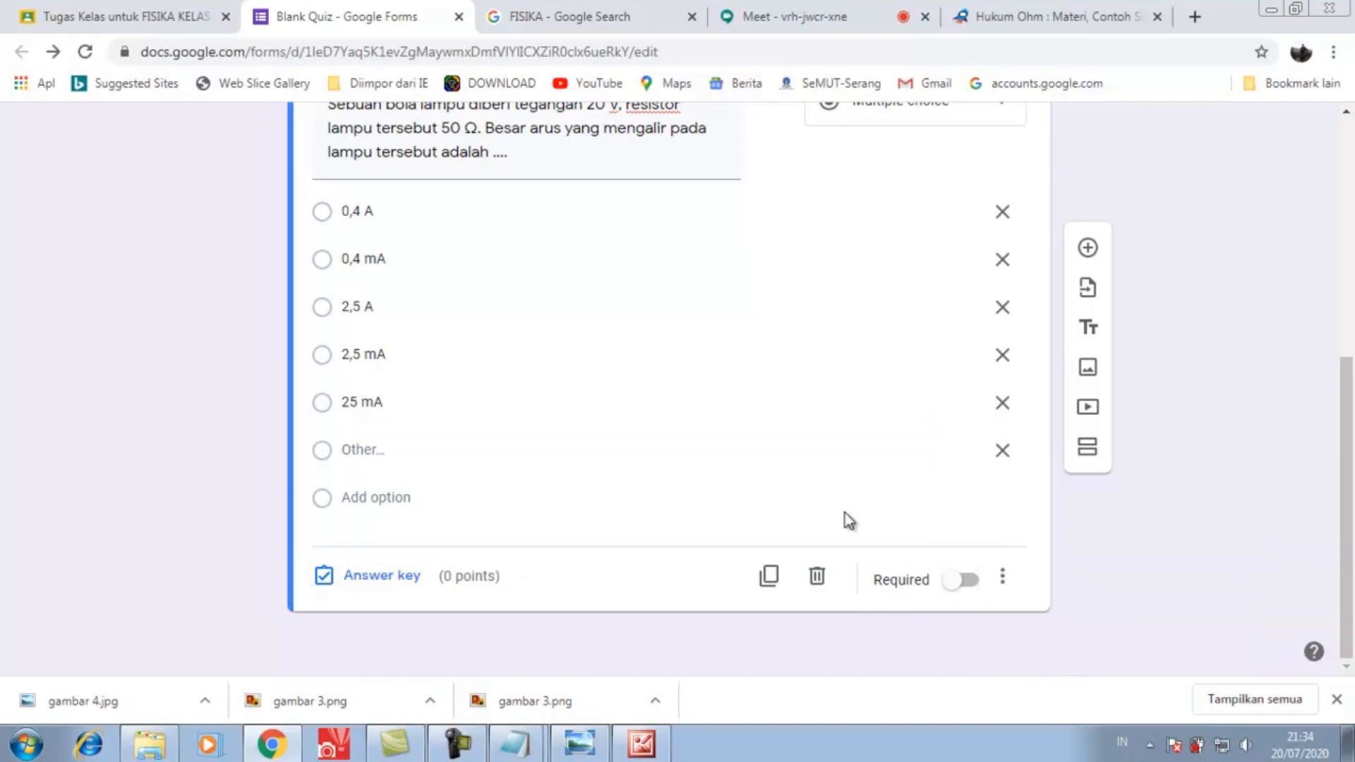
left_click(971, 581)
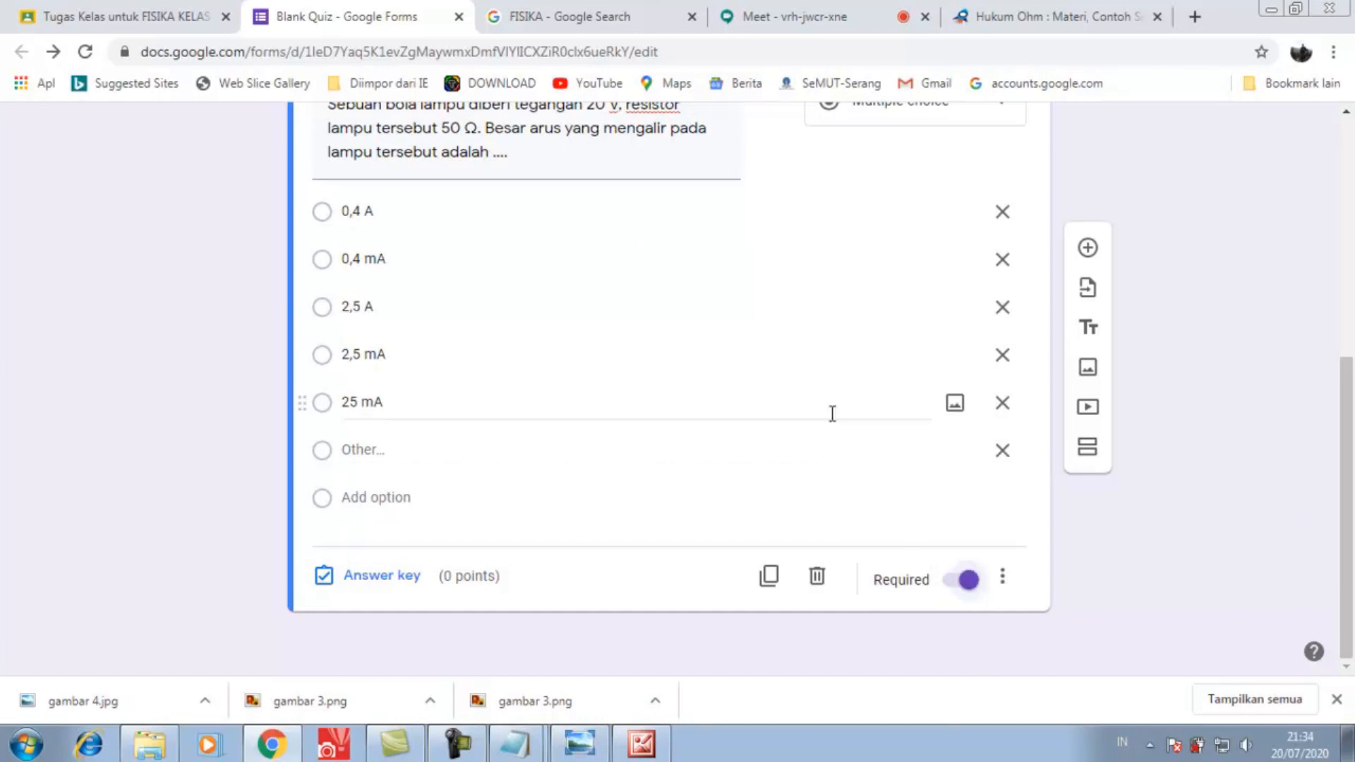
- Check the worked solution and correct answer of Contoh Soal 1 on the Fokusfisika page, and return to the quiz form
left_click(1025, 21)
scroll(1129, 244, "up", 3)
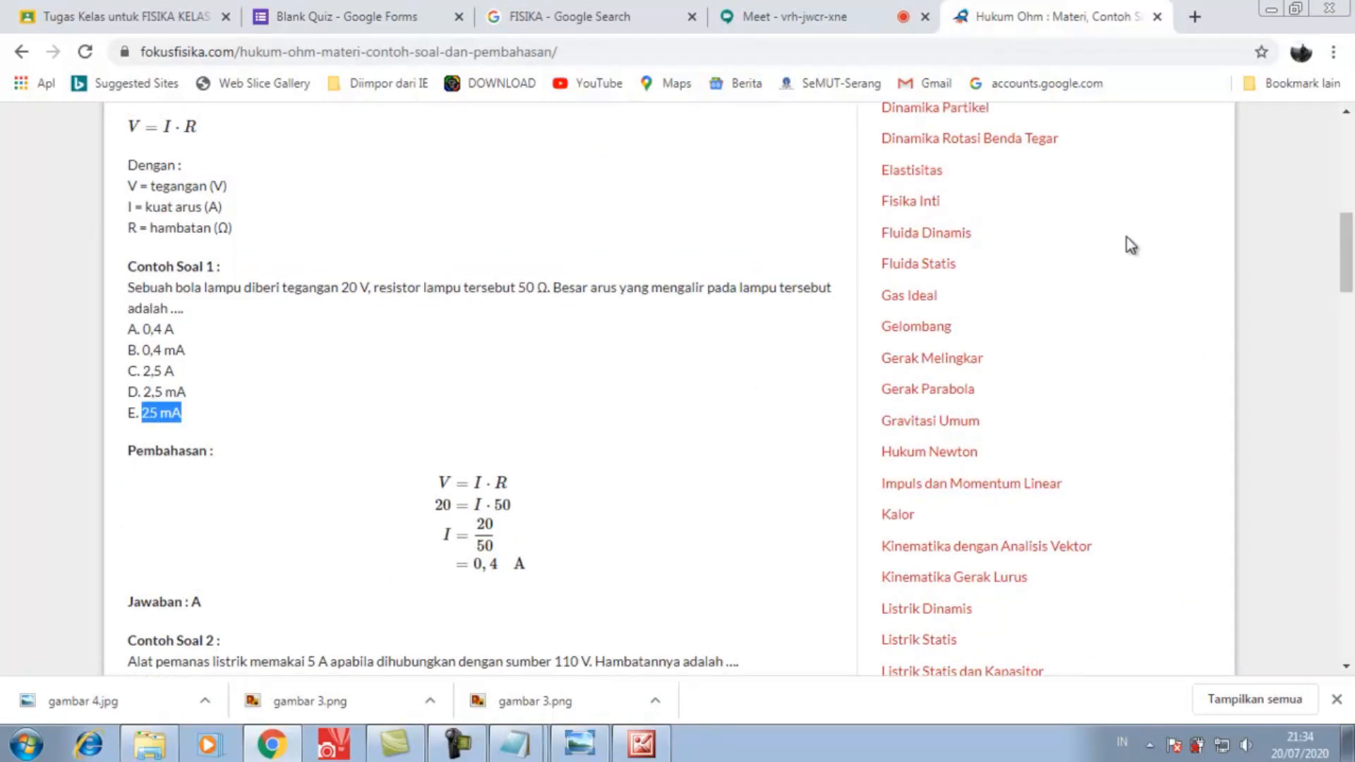
scroll(1127, 237, "up", 3)
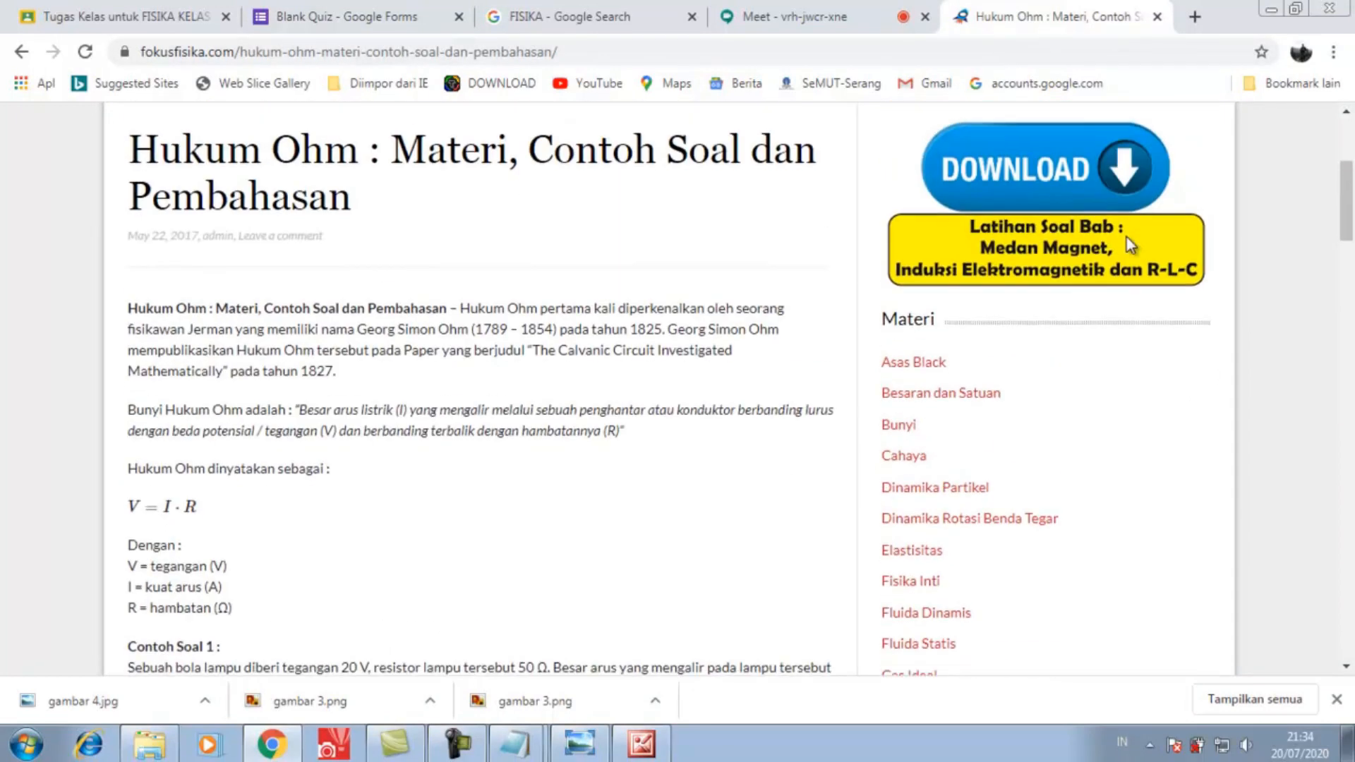
scroll(1126, 237, "down", 3)
scroll(1125, 237, "up", 4)
scroll(1128, 245, "down", 7)
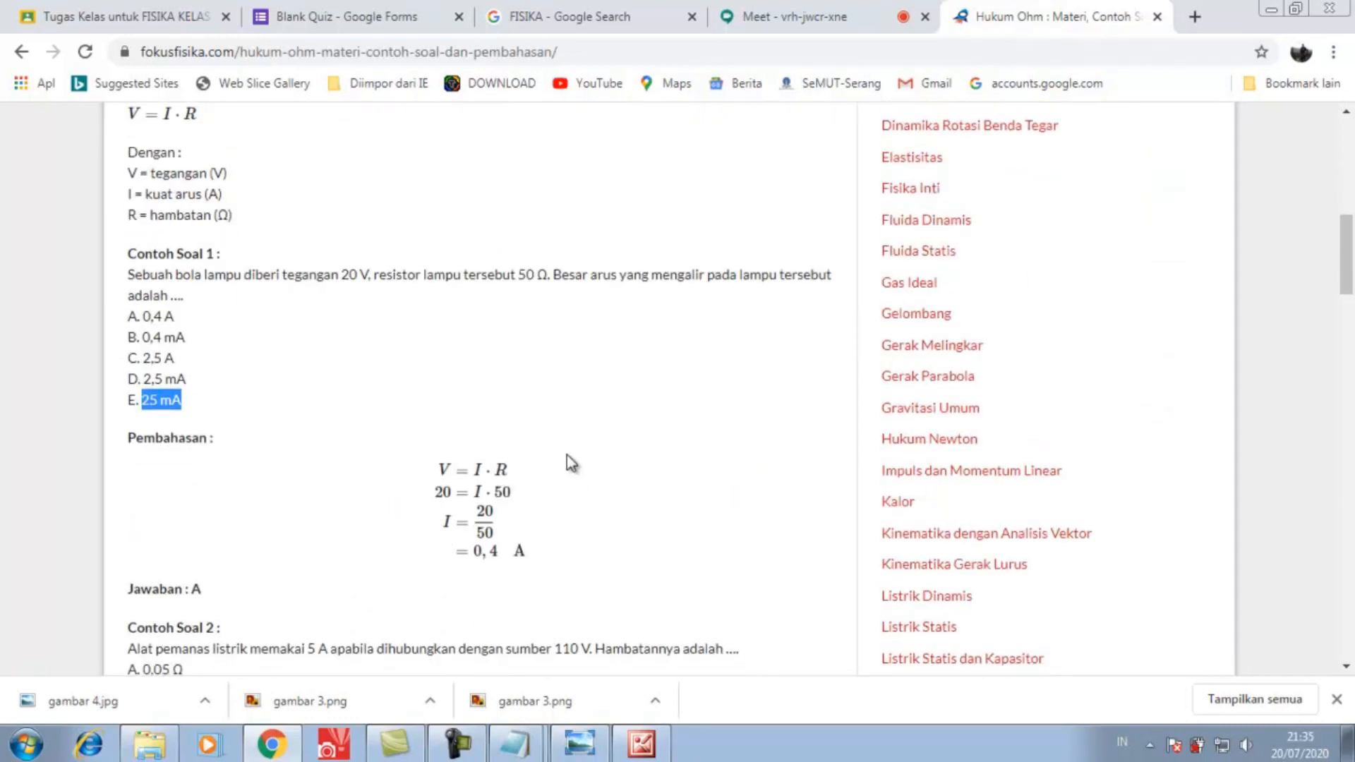
scroll(567, 466, "down", 3)
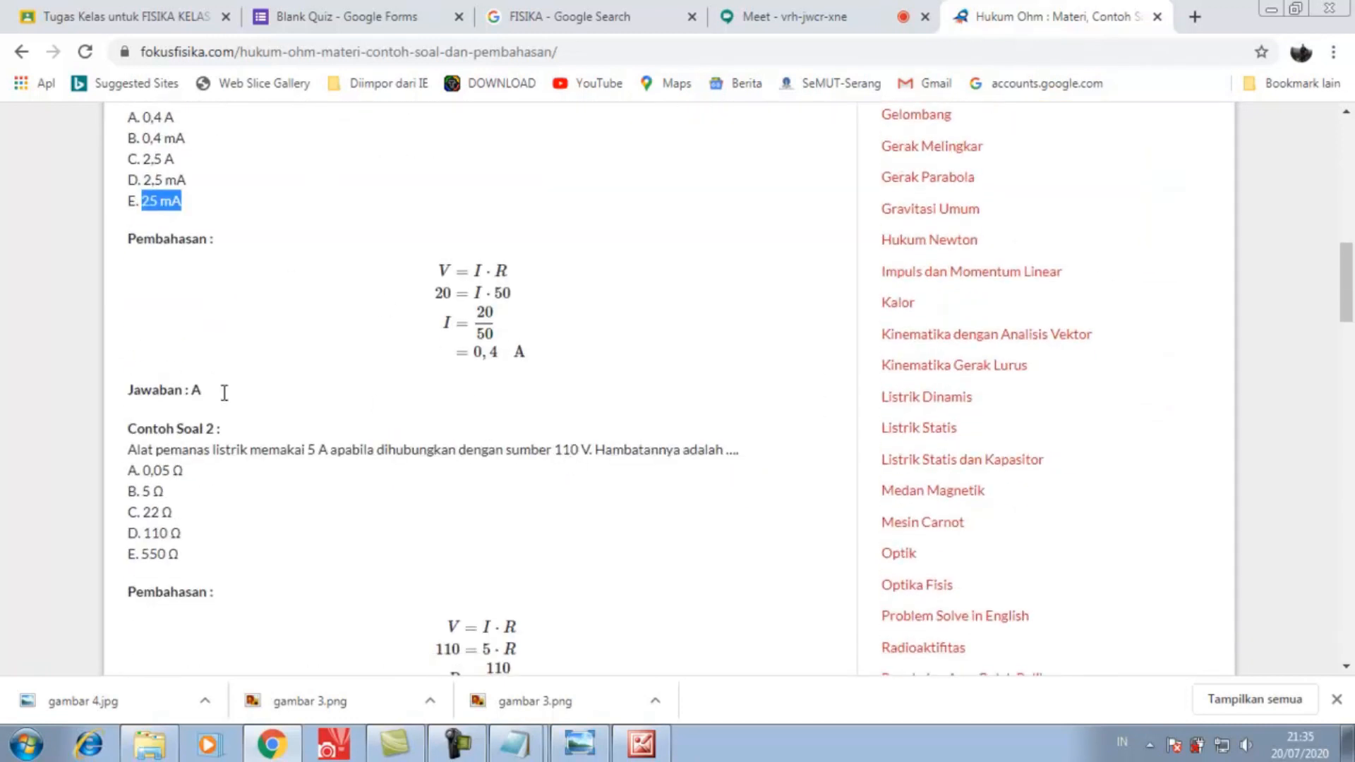
left_click(327, 17)
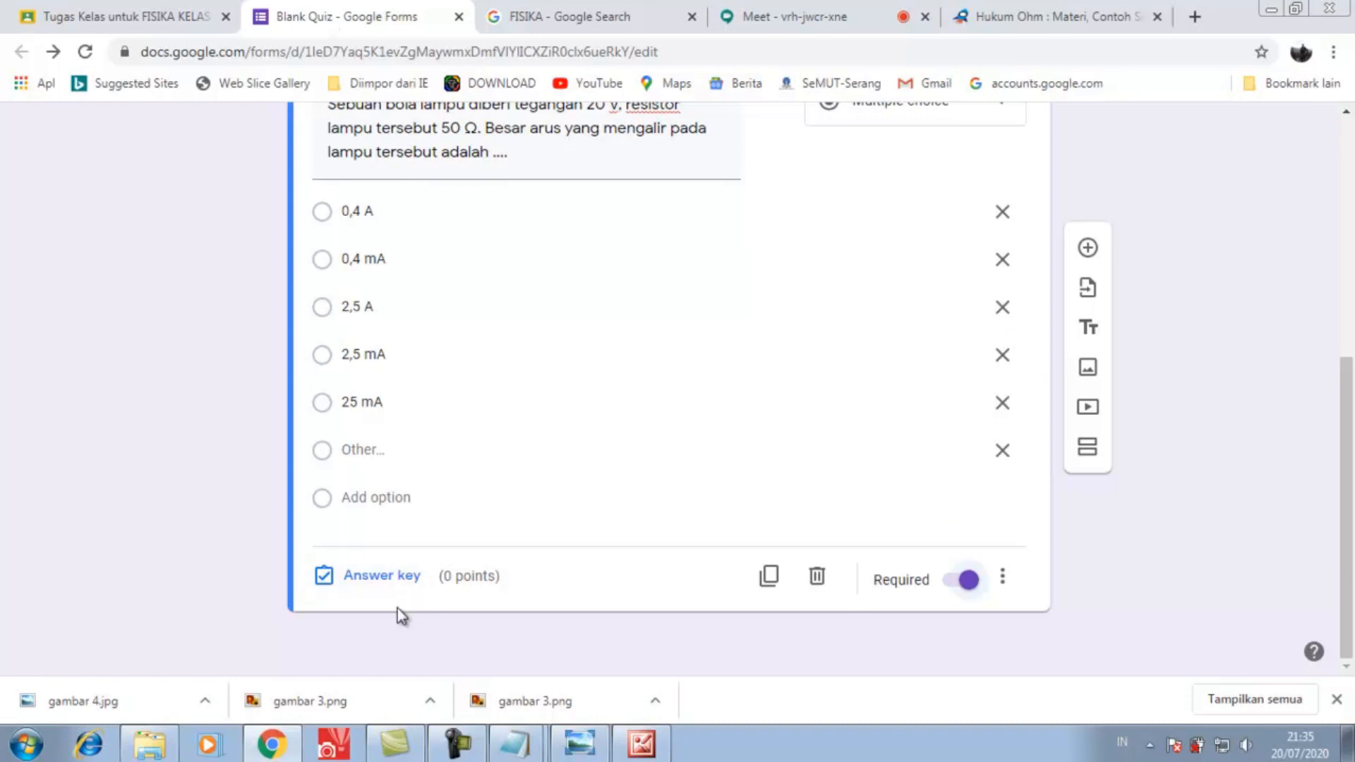
- Set the lamp question's answer key to "0,4 A" as the correct answer, worth 1 point
left_click(376, 577)
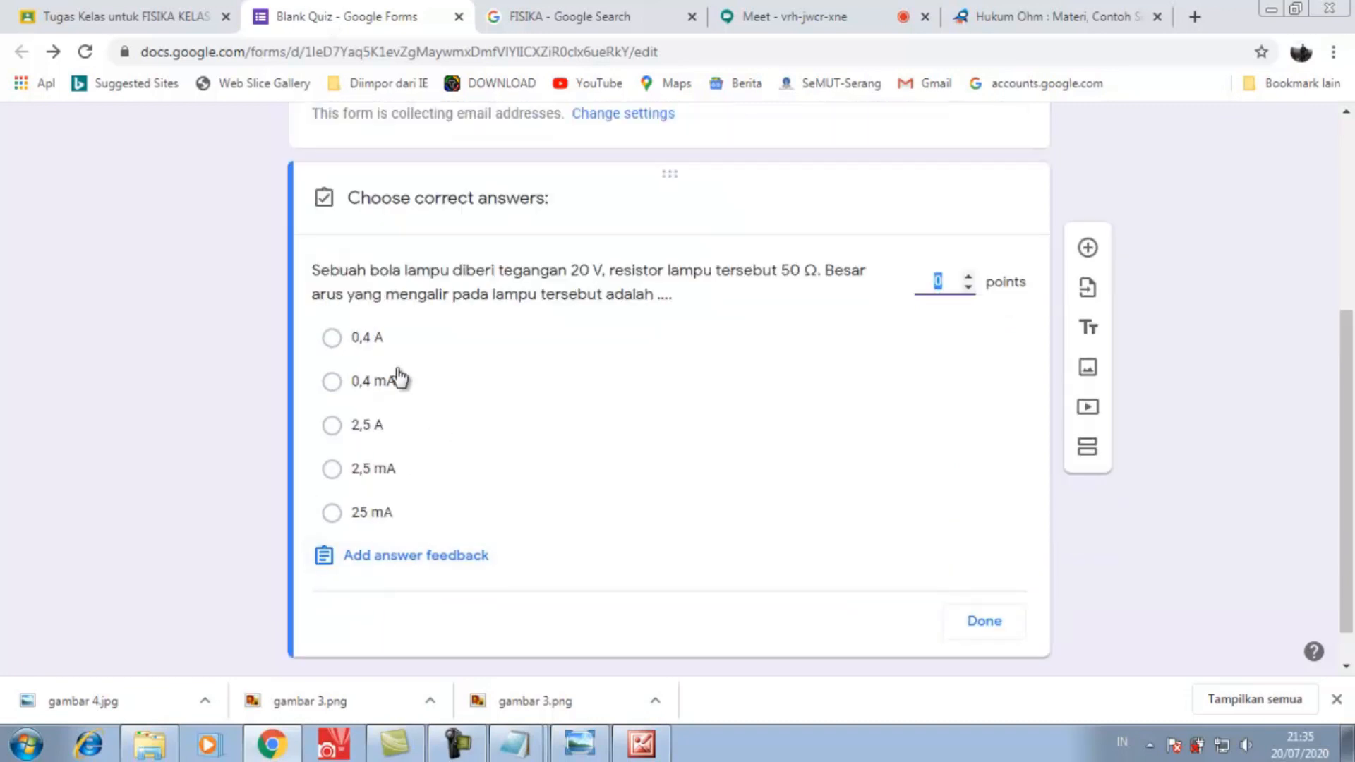
left_click(343, 339)
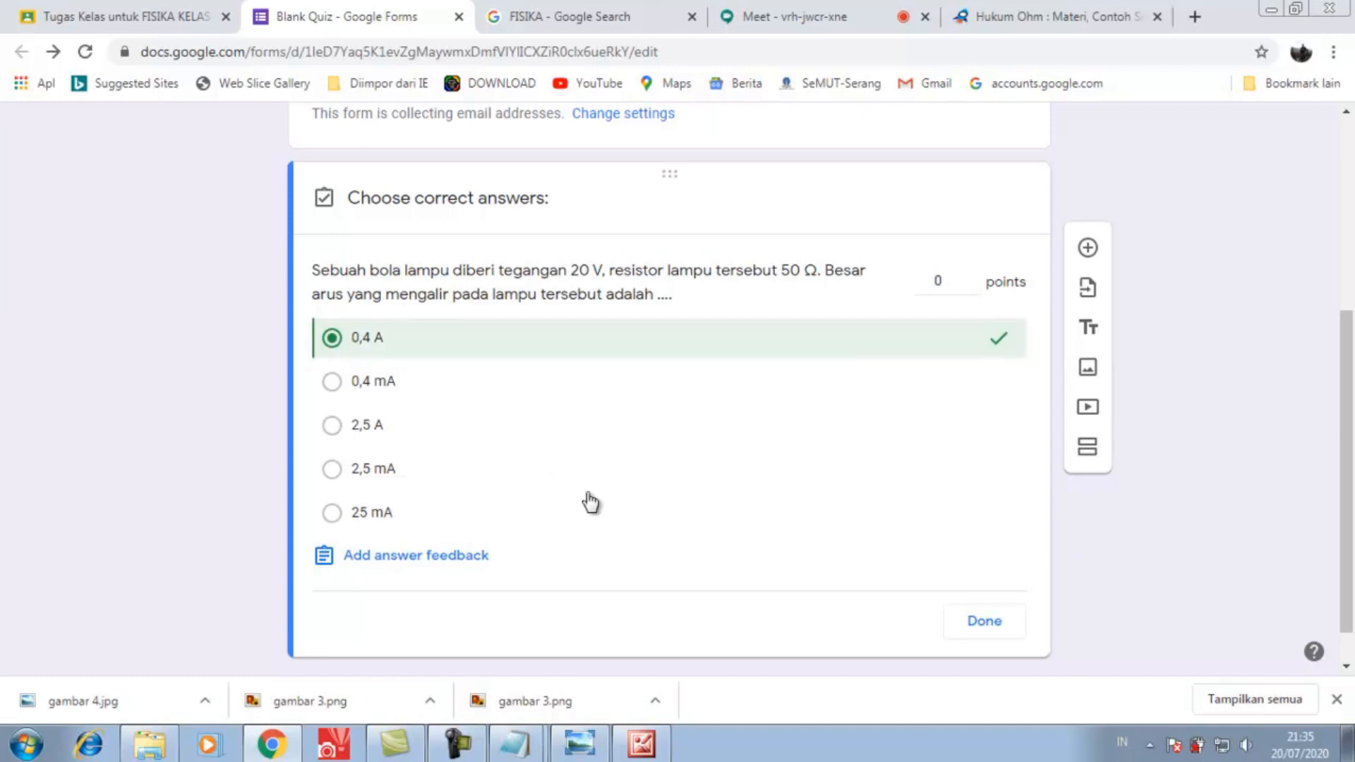
scroll(605, 520, "up", 3)
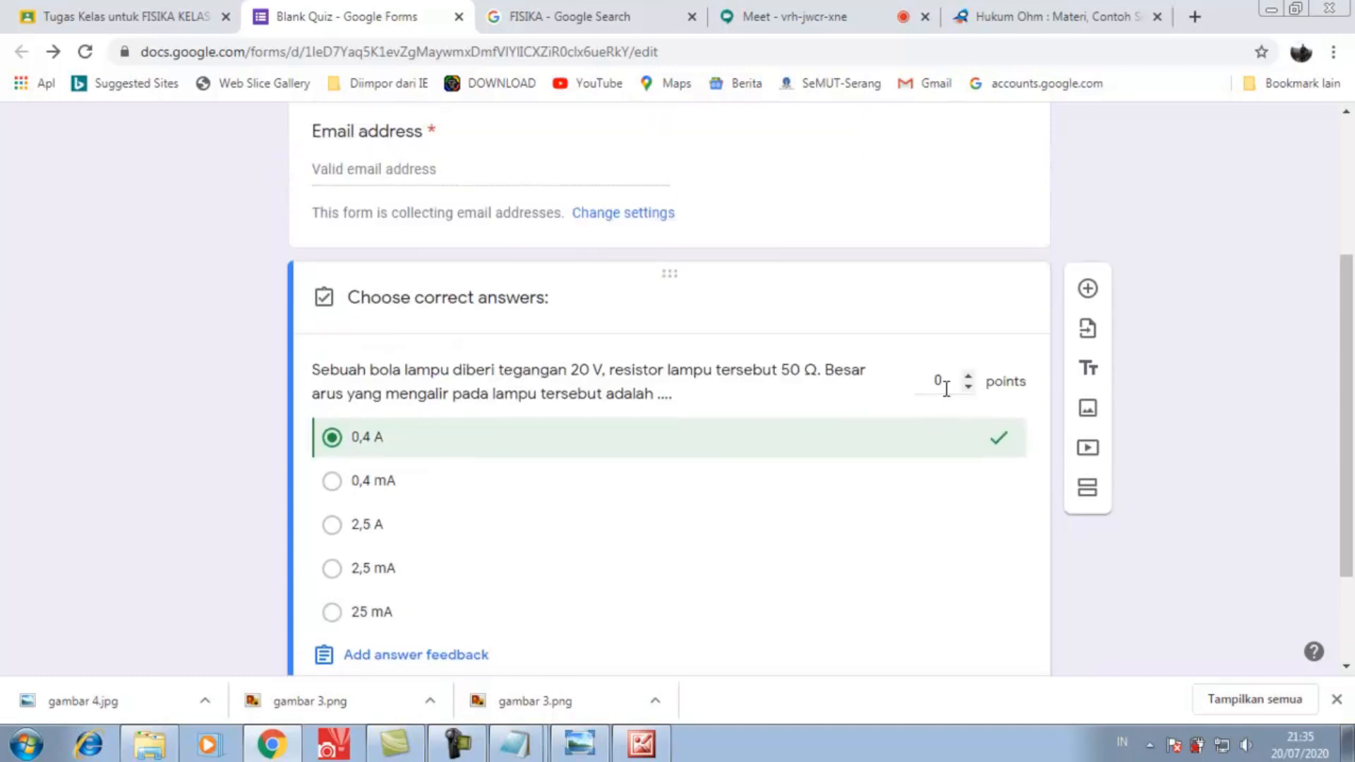
left_click(946, 382)
left_click_drag(947, 382, 923, 387)
scroll(907, 459, "down", 1)
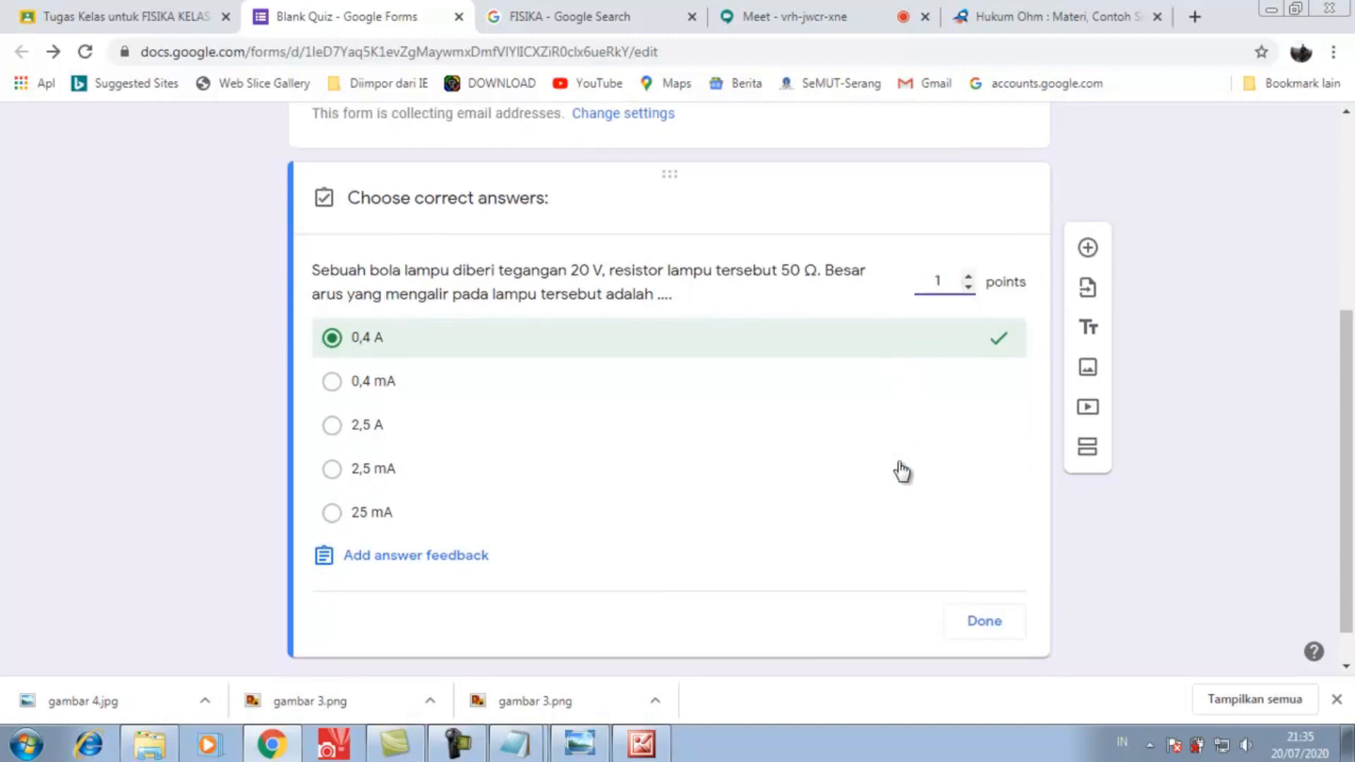
scroll(902, 471, "down", 1)
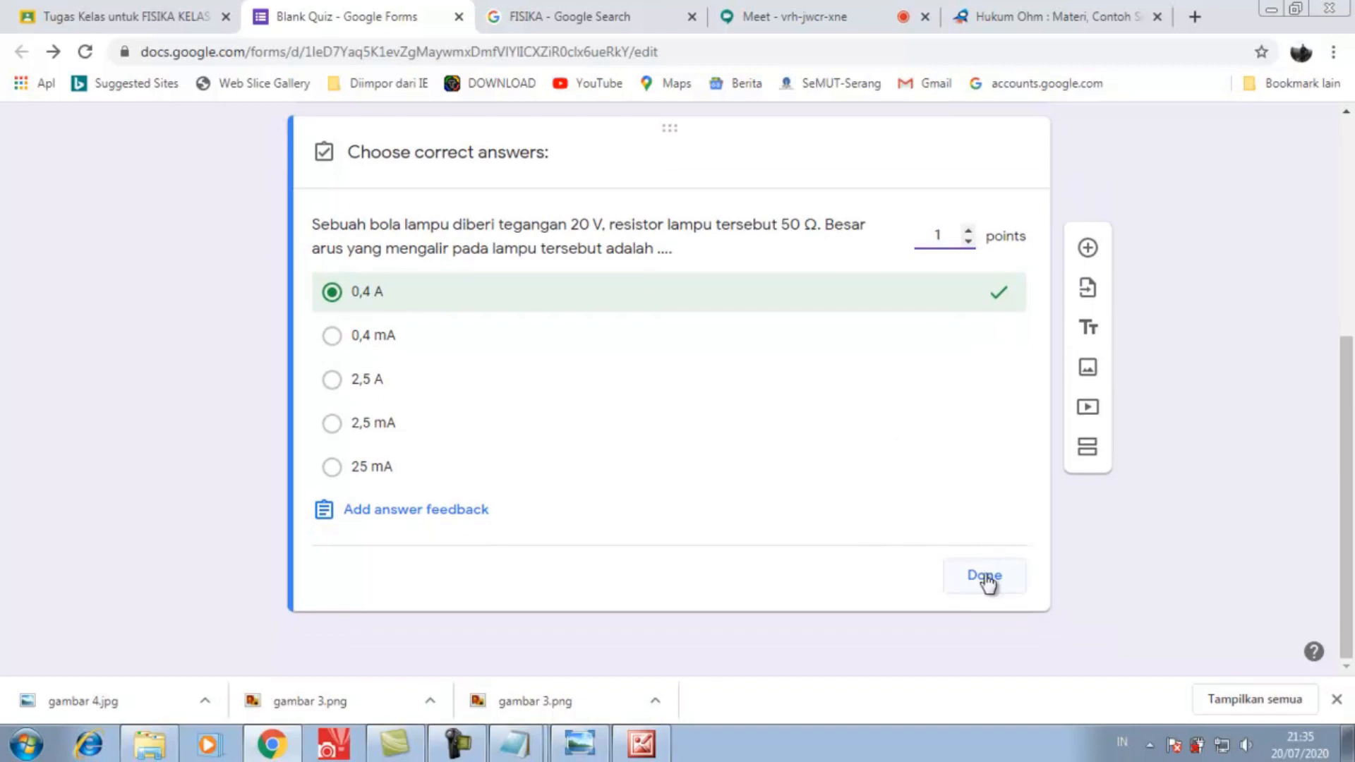
left_click(985, 575)
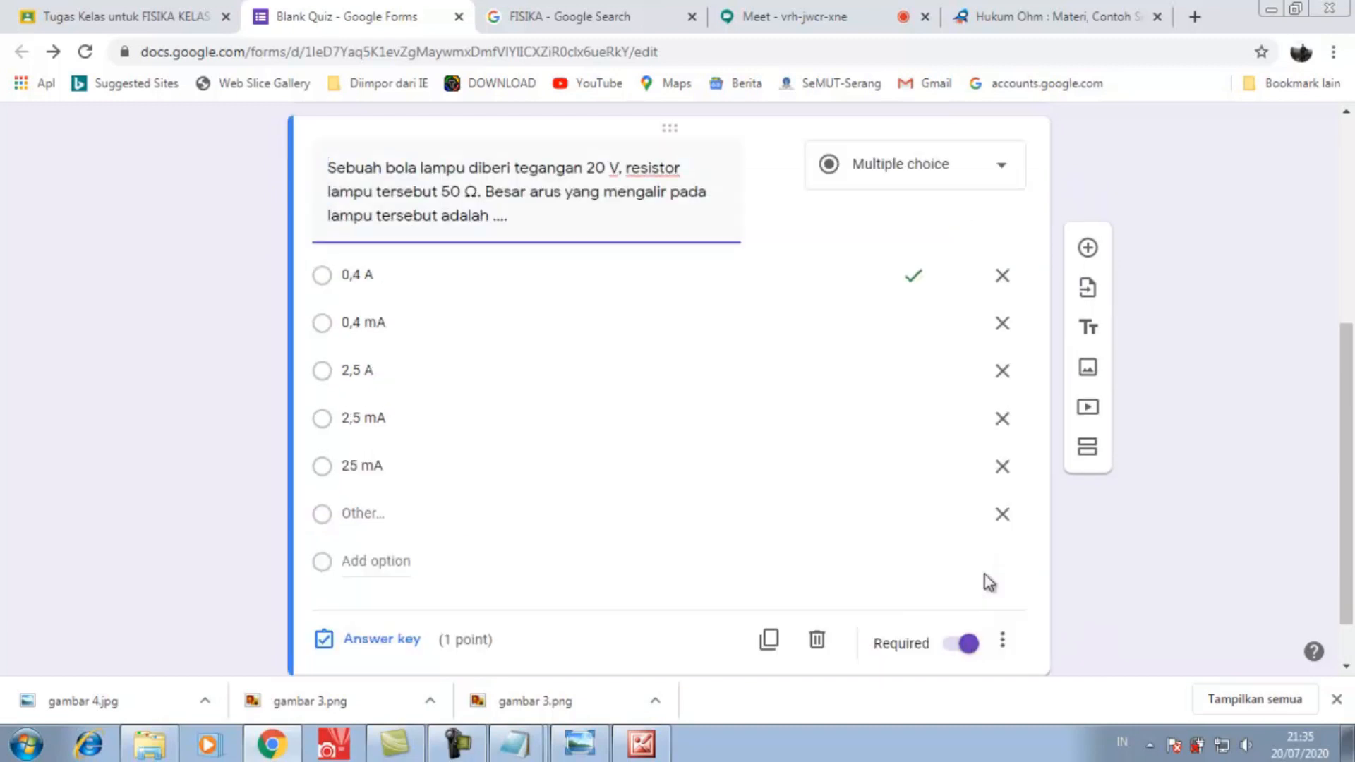
- Remove the "Other" option from the lamp question and add a new multiple-choice question below it
left_click(1002, 514)
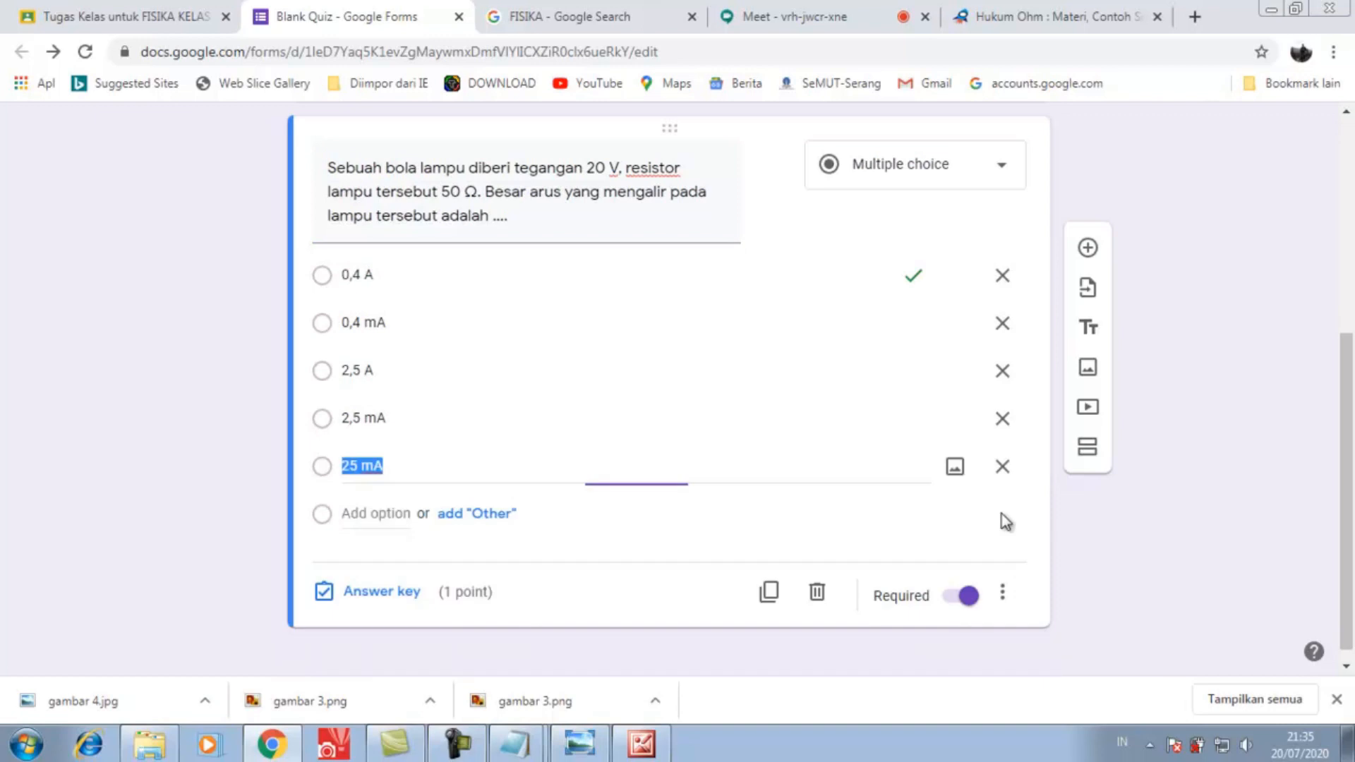
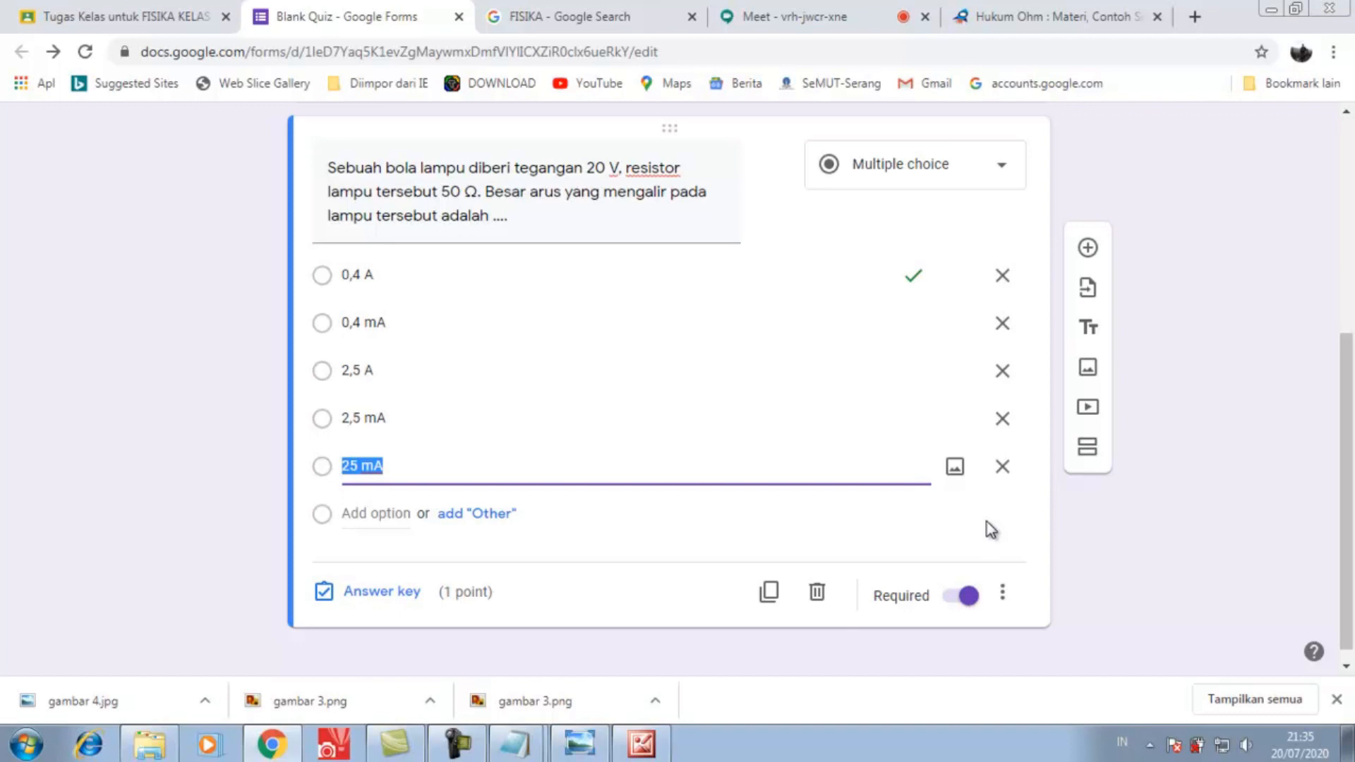
scroll(991, 529, "down", 1)
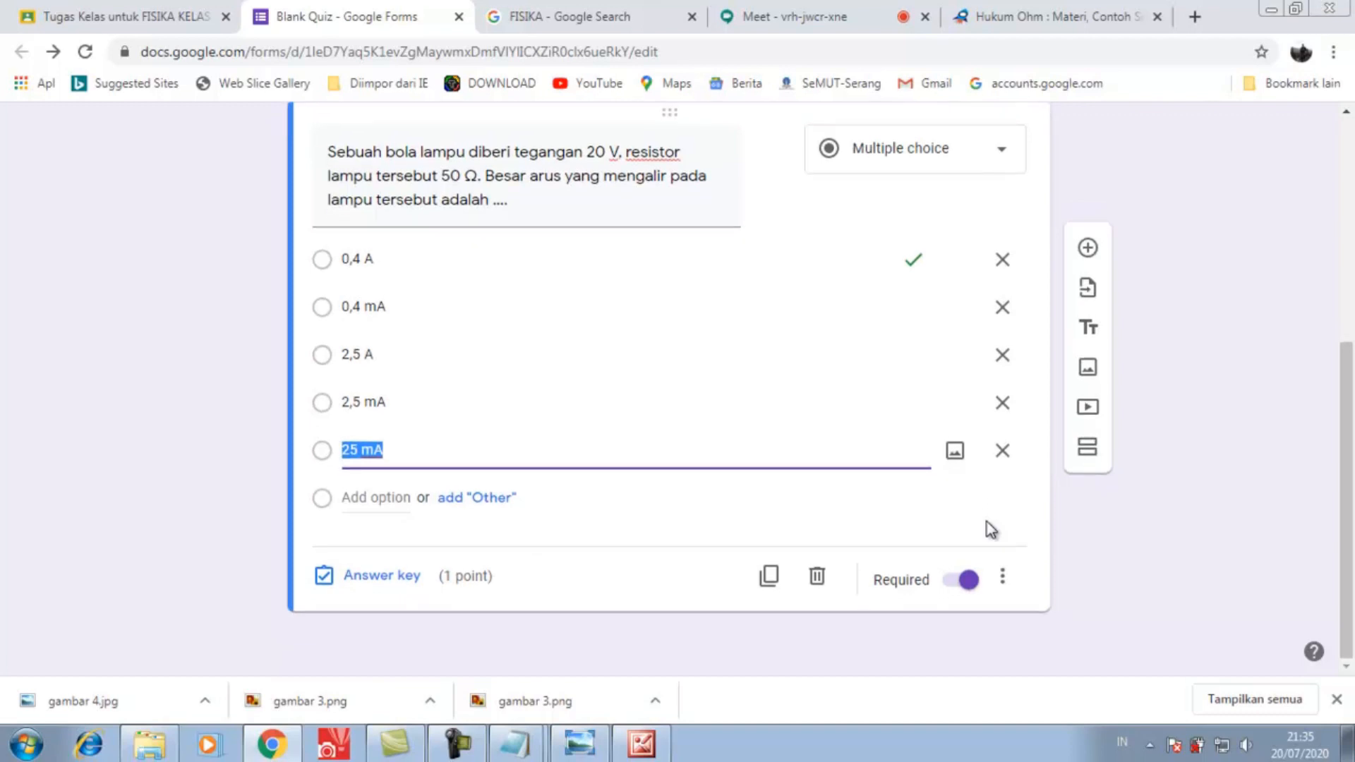
left_click(1088, 249)
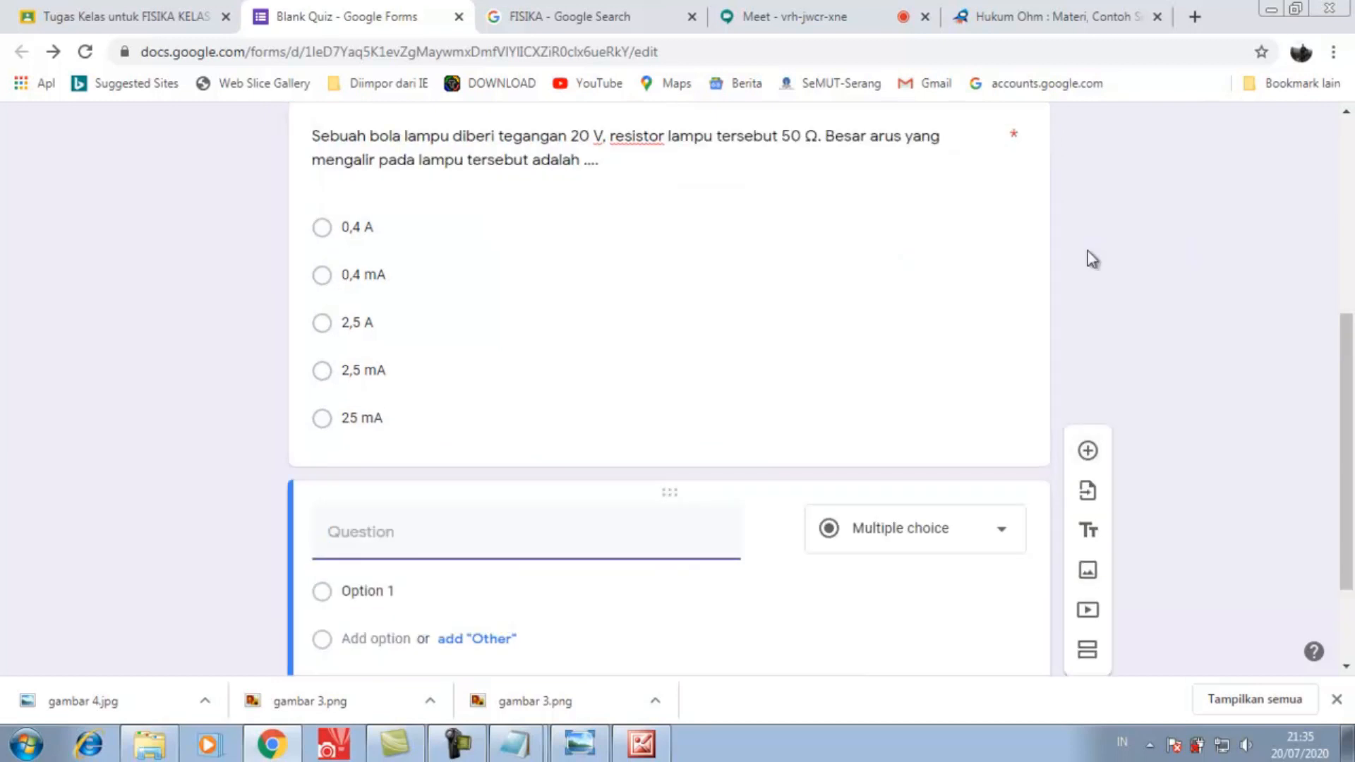
- Look through Contoh Soal 2 and Contoh Soal 3 with their worked solutions on the Fokusfisika page
left_click(1037, 20)
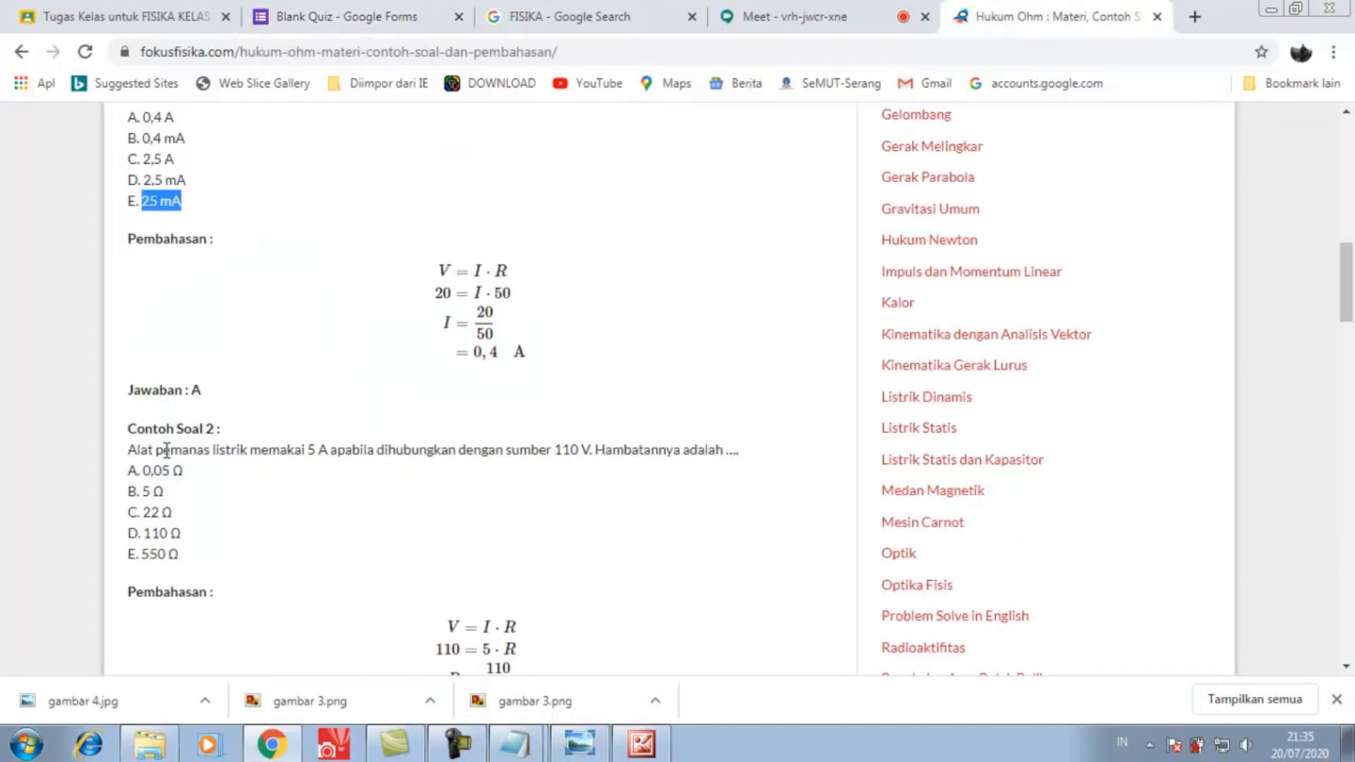
scroll(382, 524, "down", 6)
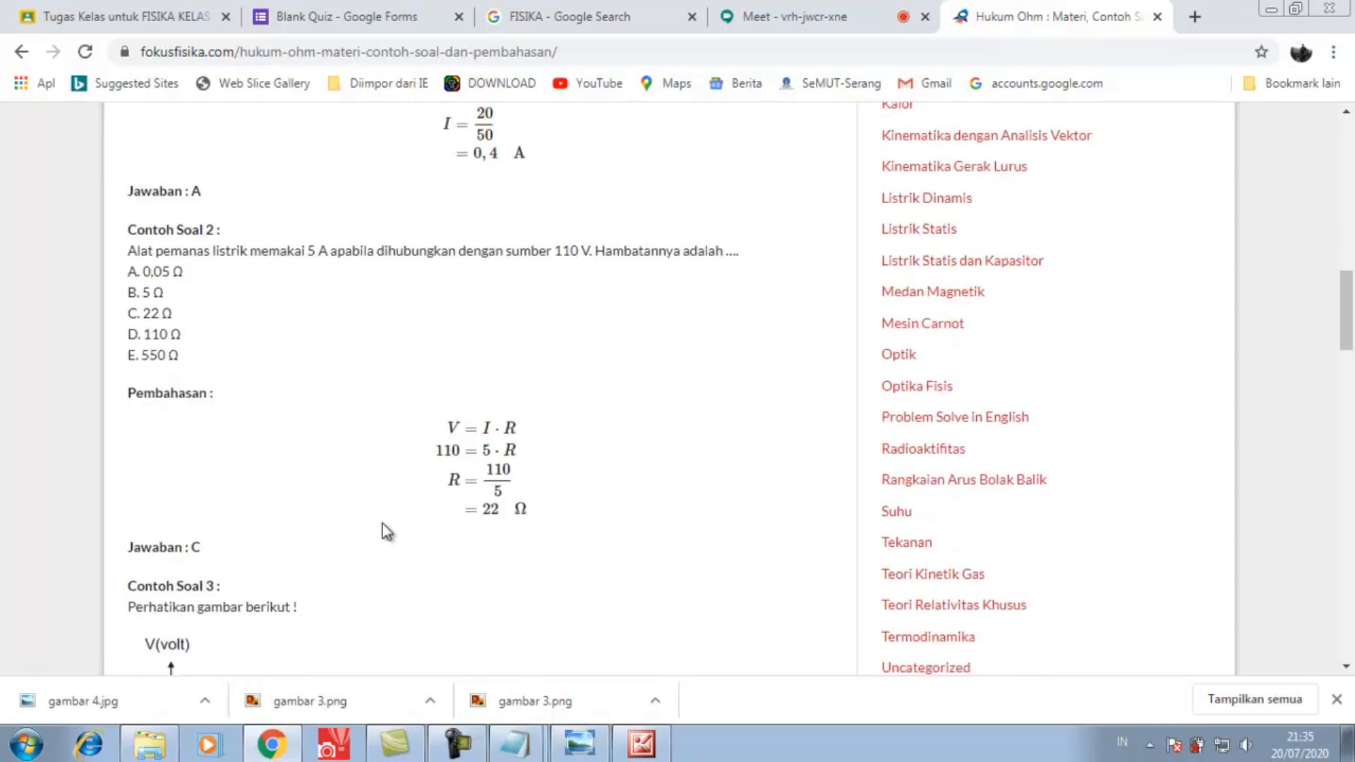
scroll(386, 534, "down", 4)
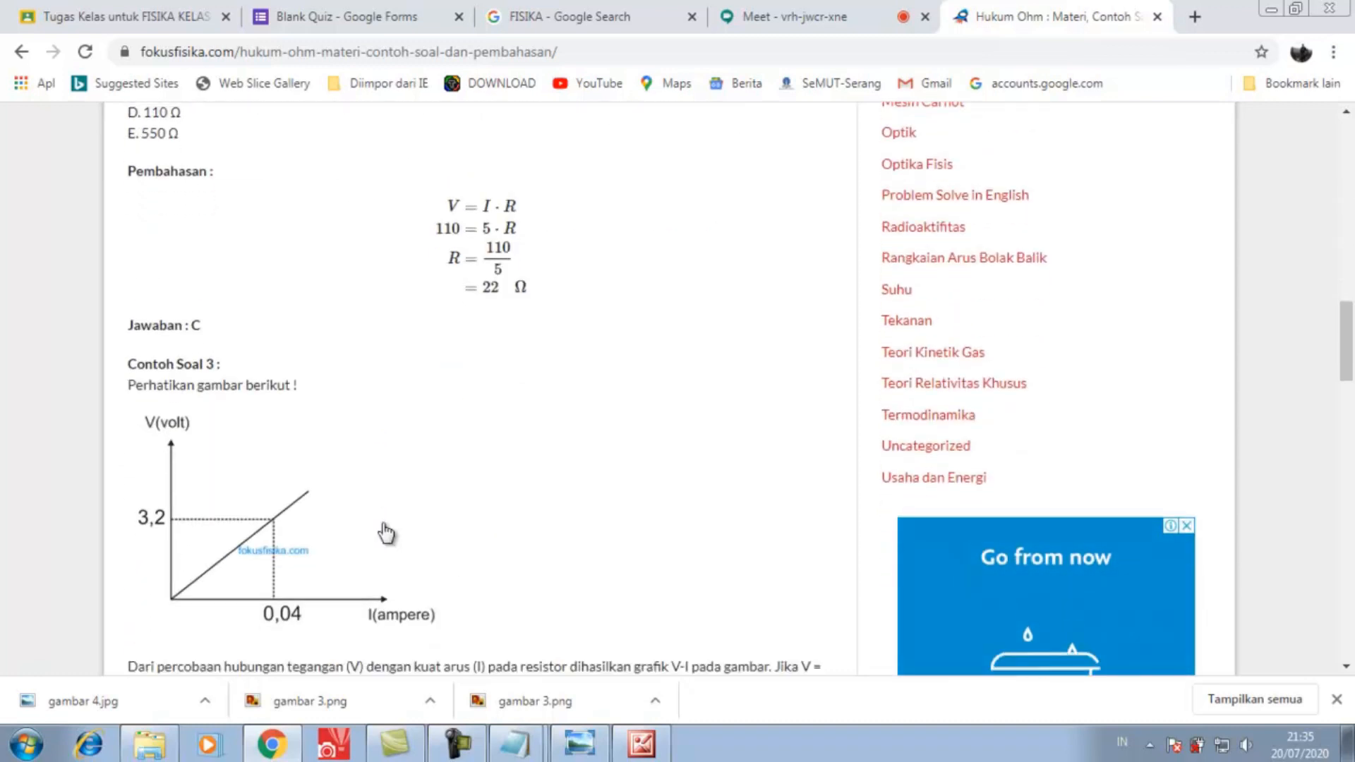
scroll(385, 530, "down", 3)
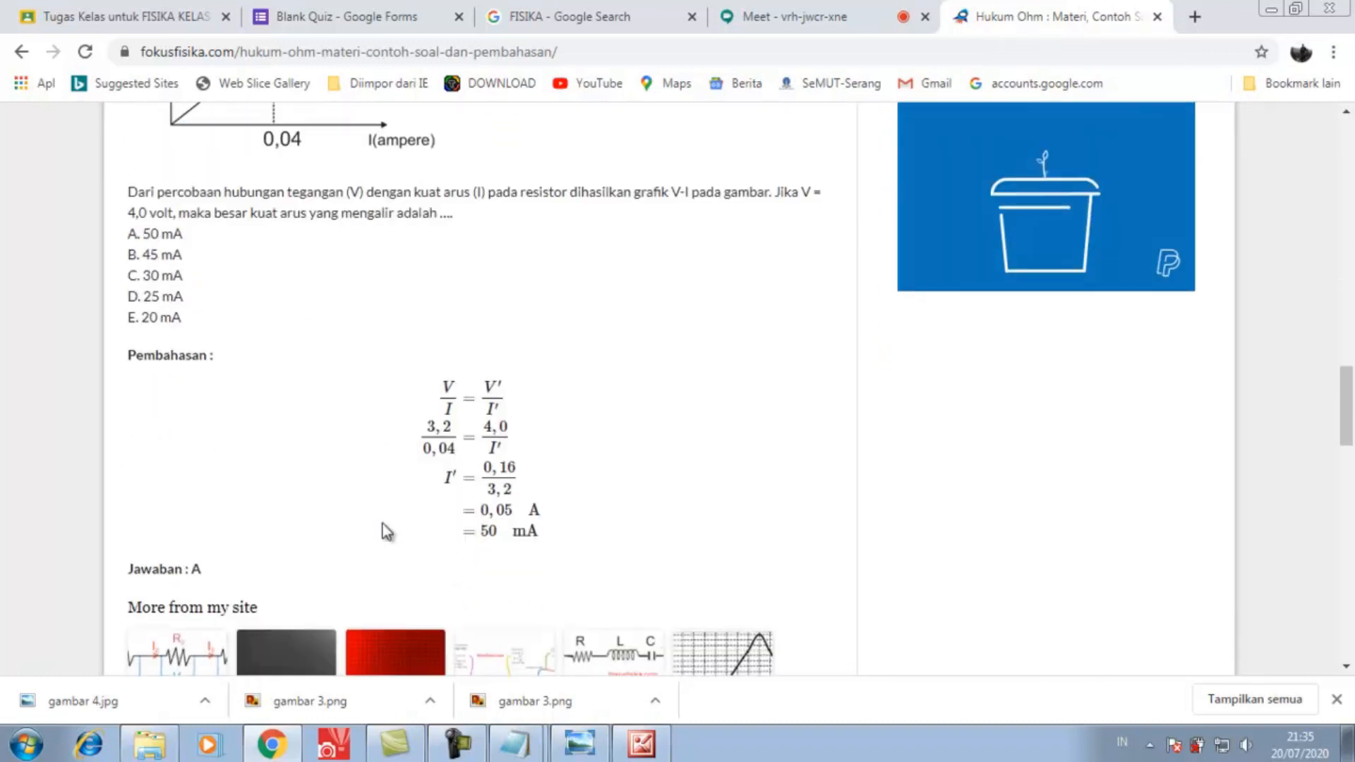
scroll(382, 528, "down", 3)
scroll(382, 524, "down", 2)
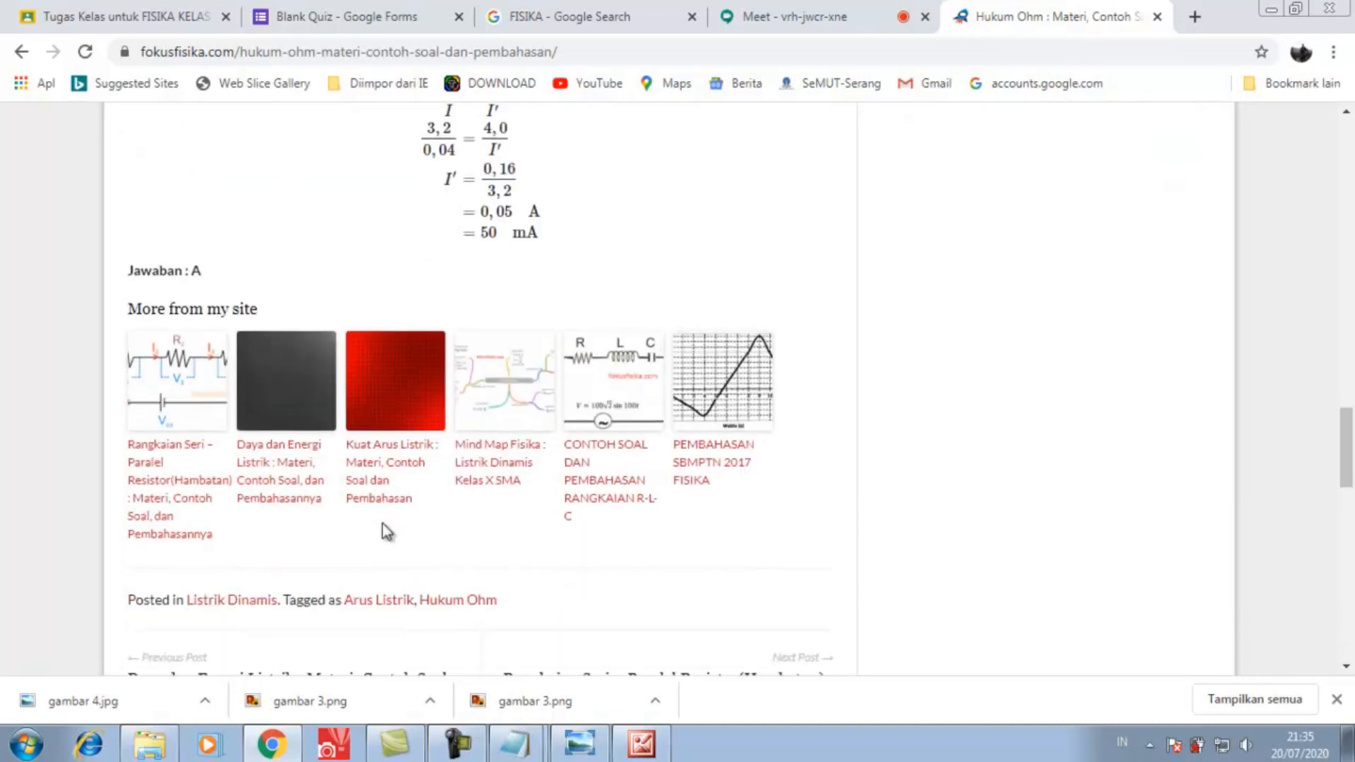
scroll(382, 523, "up", 5)
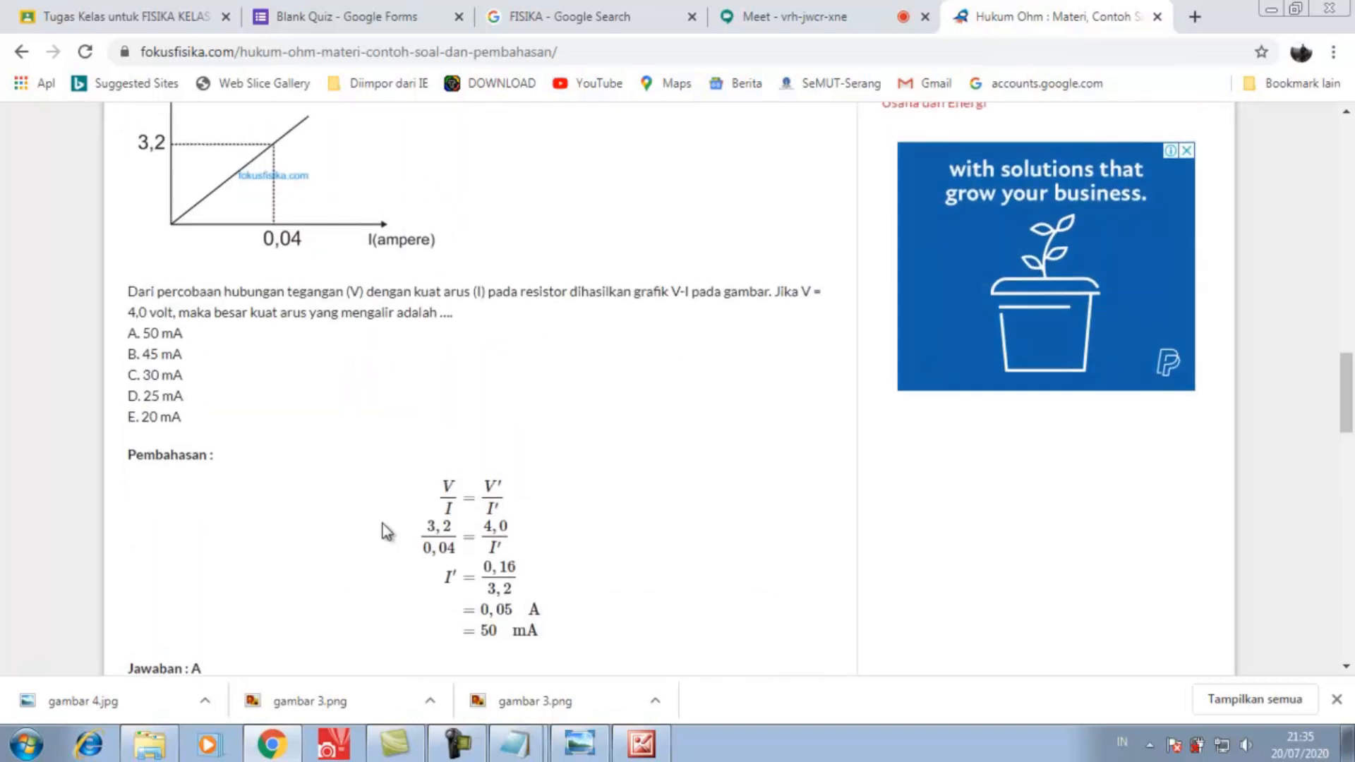
scroll(382, 524, "up", 2)
scroll(383, 523, "up", 1)
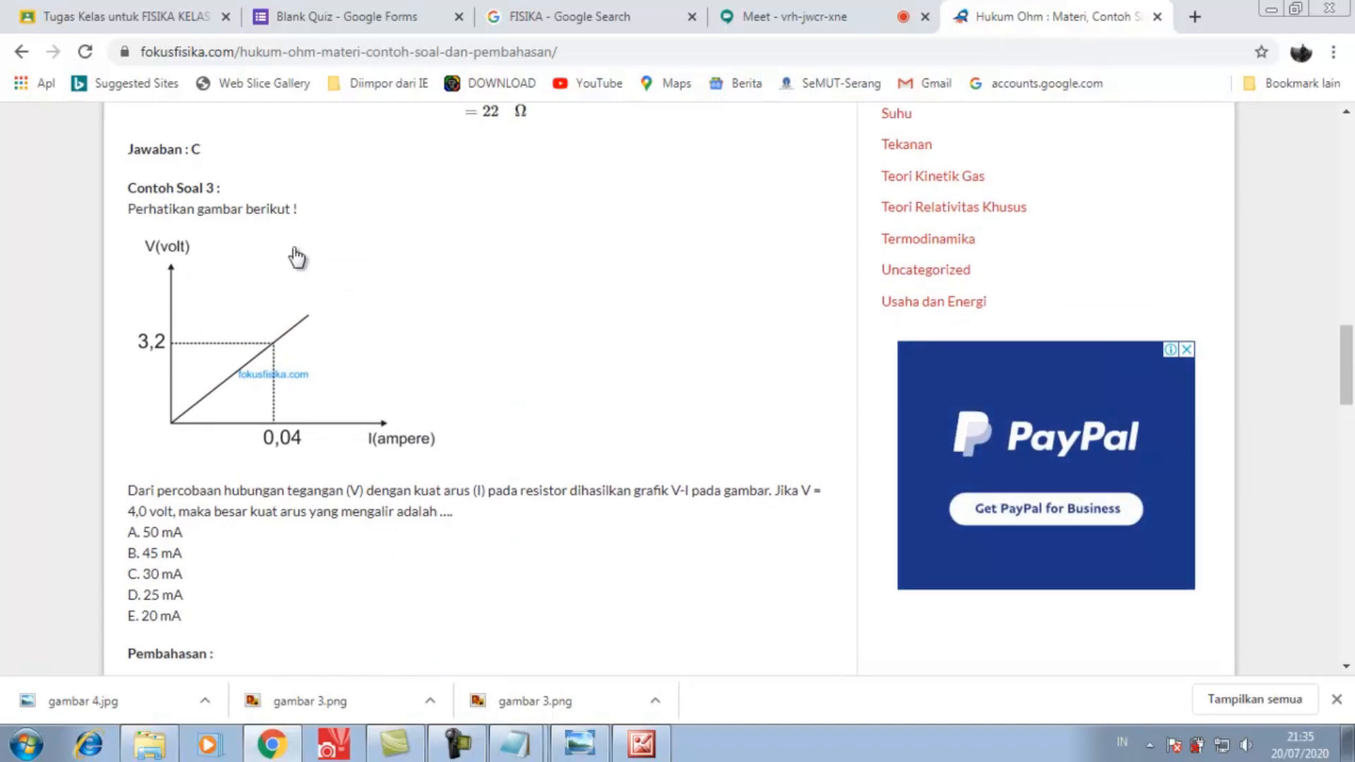
scroll(296, 258, "up", 5)
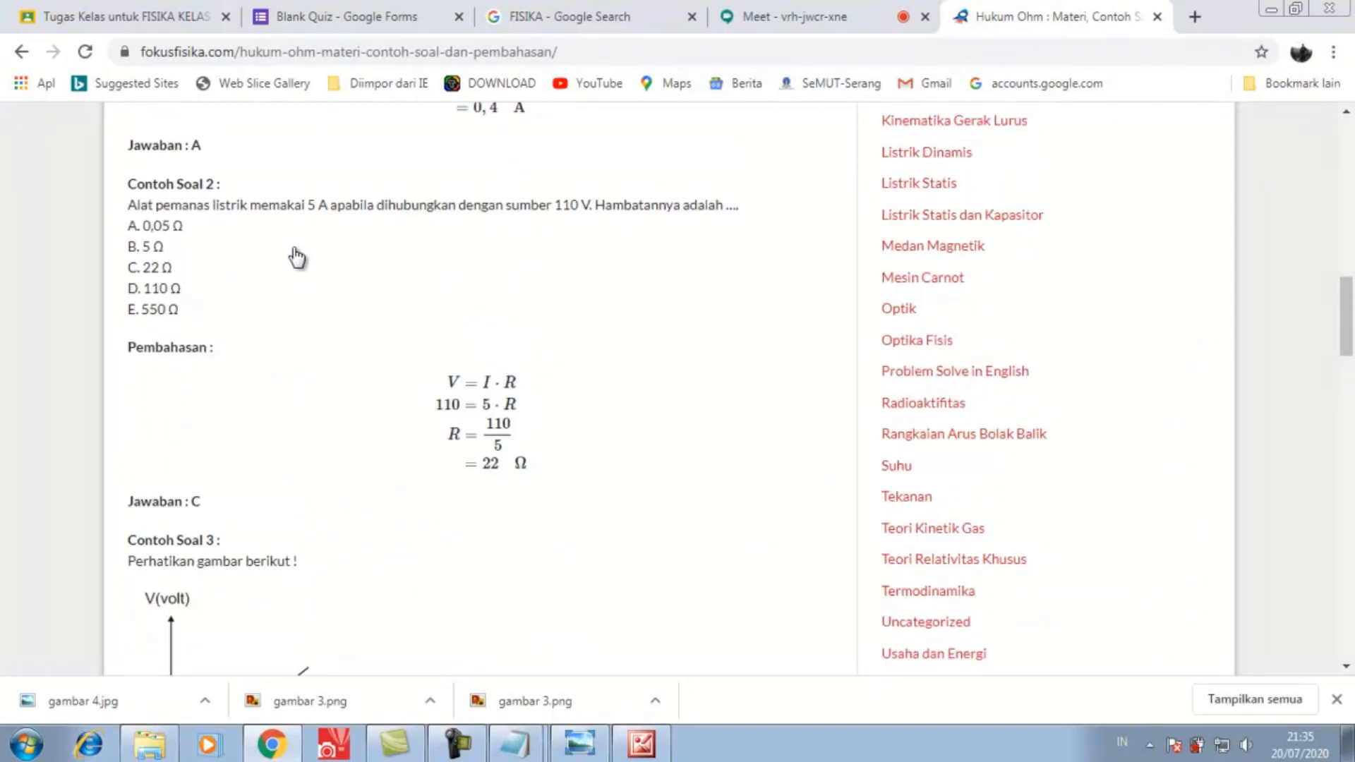
- Copy the question text of Contoh Soal 2 about the electric heater into the new quiz question
left_click_drag(130, 249, 732, 256)
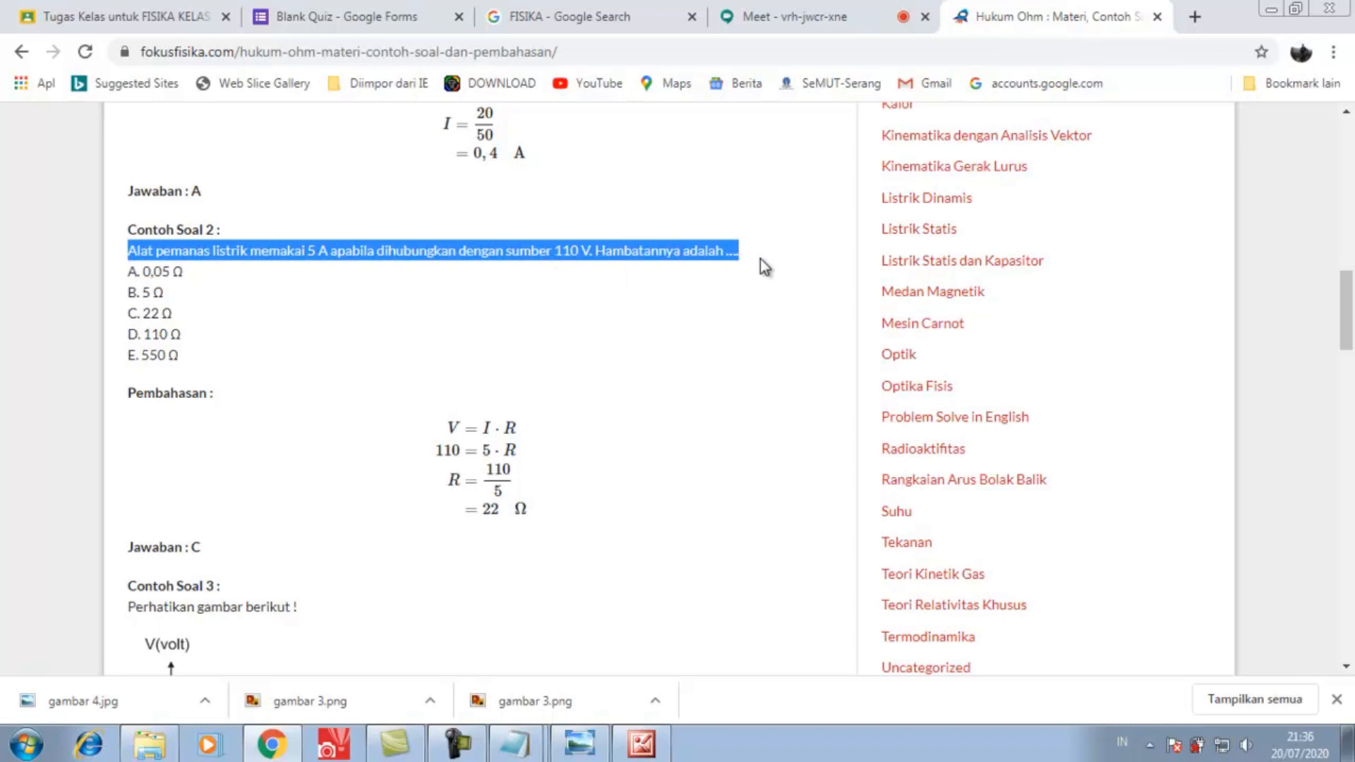
left_click(304, 16)
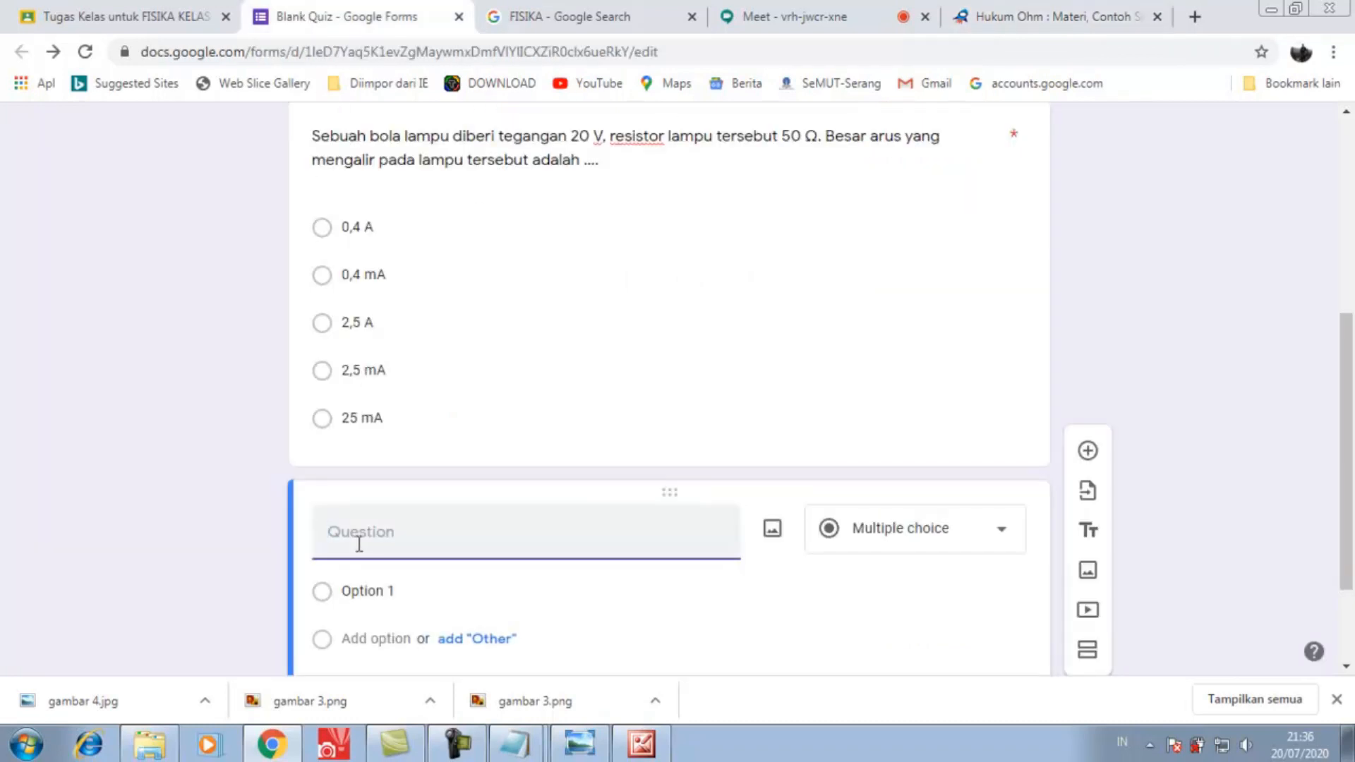
type("Alat pemanas listrik memakai 5 A apabila dihubungkan dengan sumber 110 V. Hambatannya adalah ....")
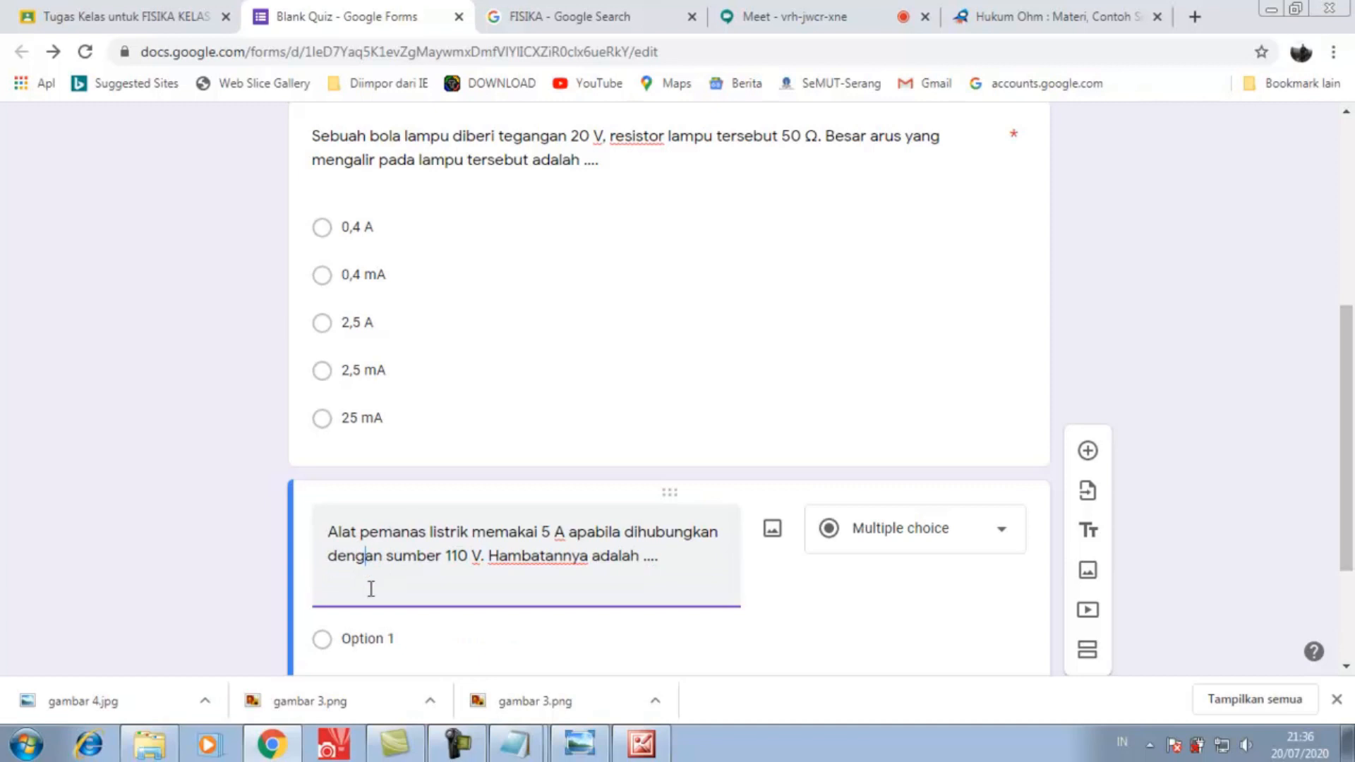
- Copy answer A from Contoh Soal 2 and use it as the heater question's first option, "0,05 Ω"
scroll(371, 588, "down", 1)
left_click(373, 538)
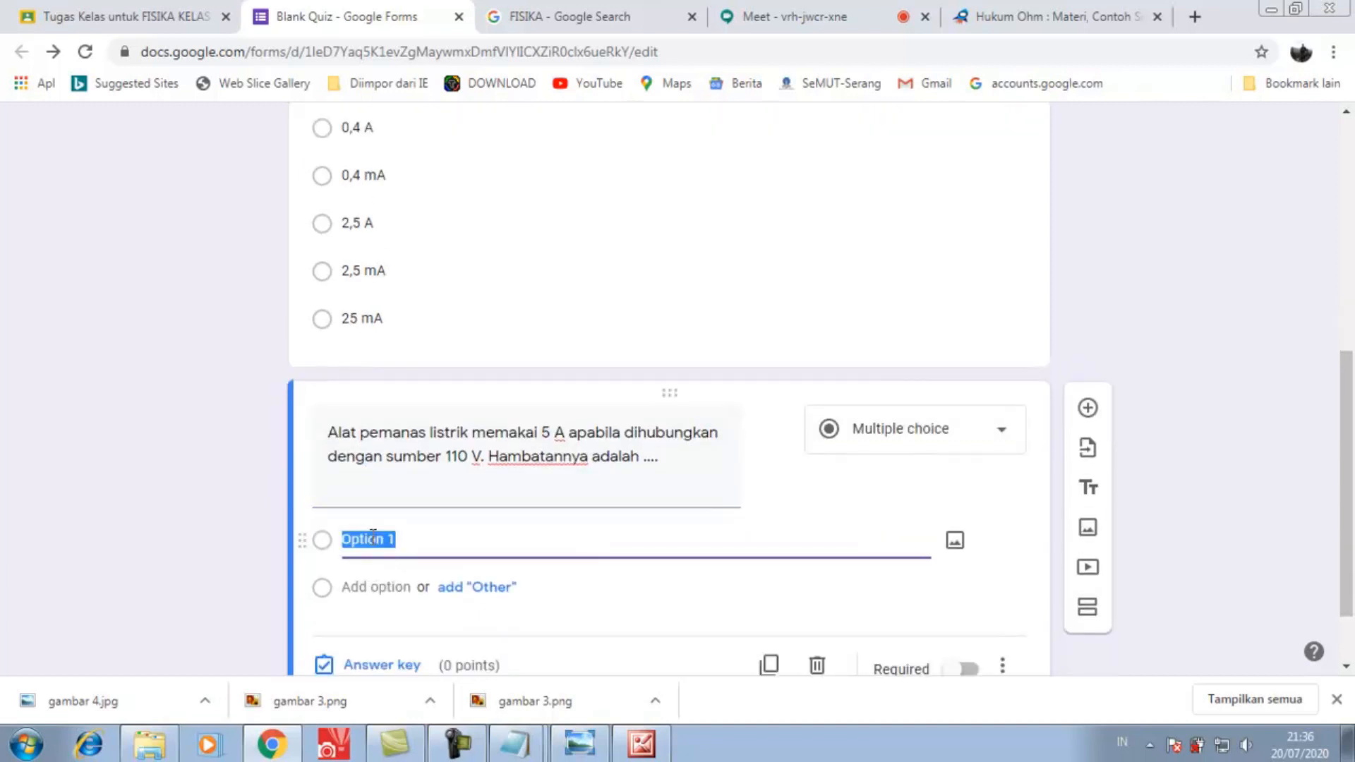
left_click(1030, 18)
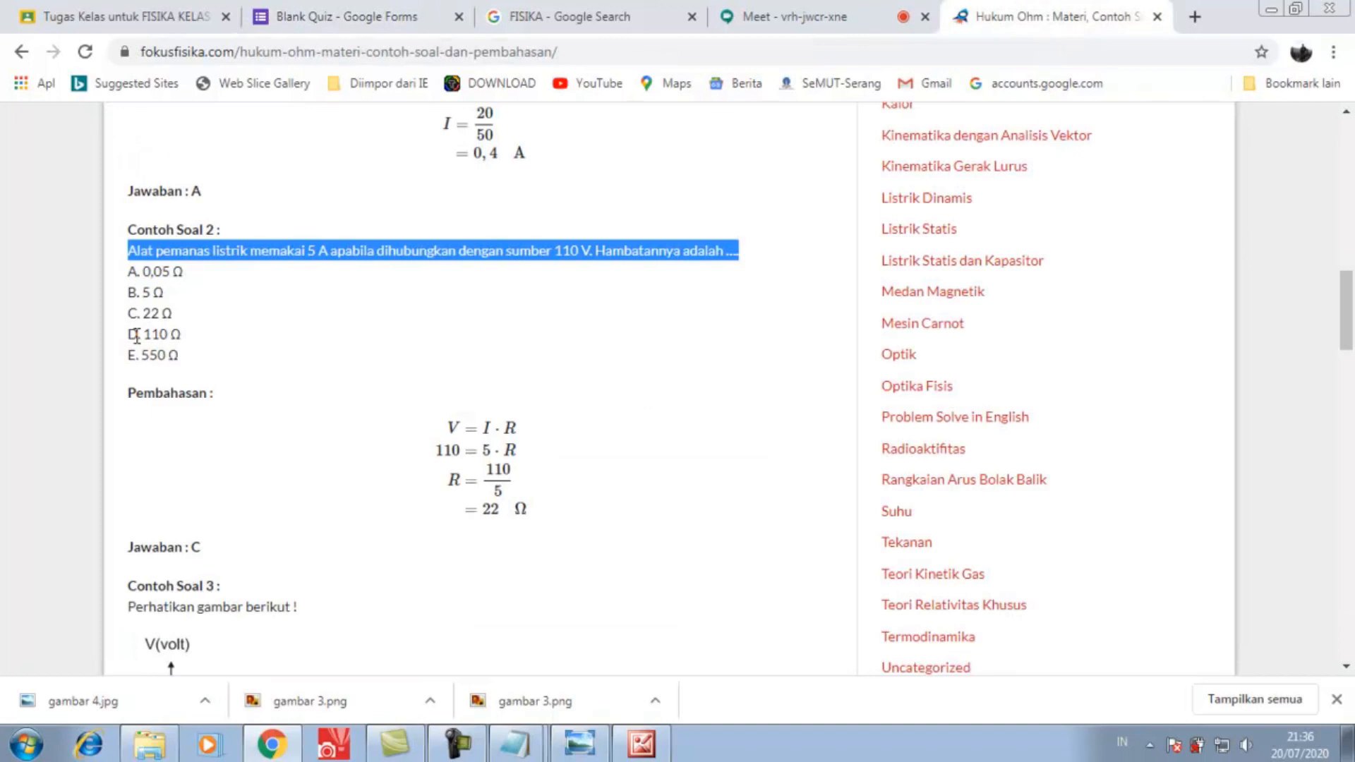
left_click_drag(144, 272, 185, 277)
key("ctrl+c")
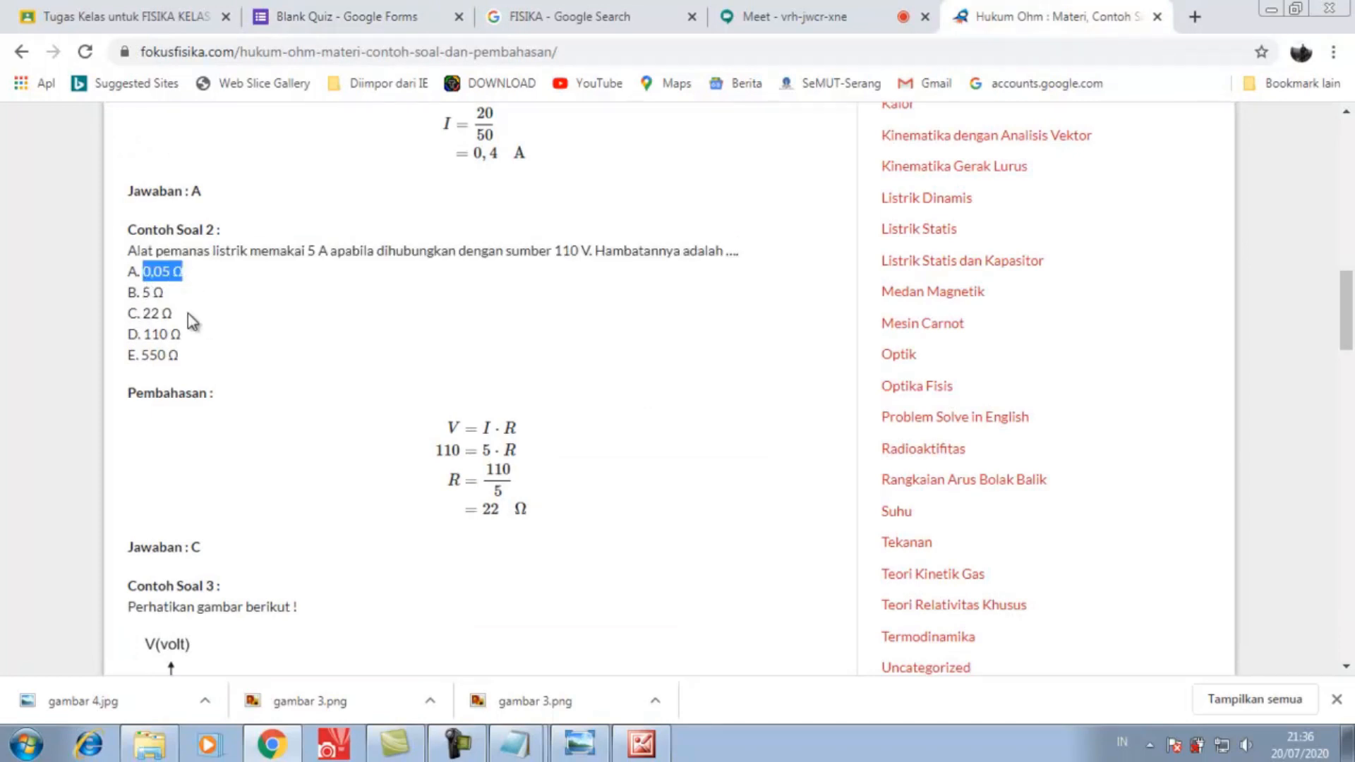
left_click(248, 17)
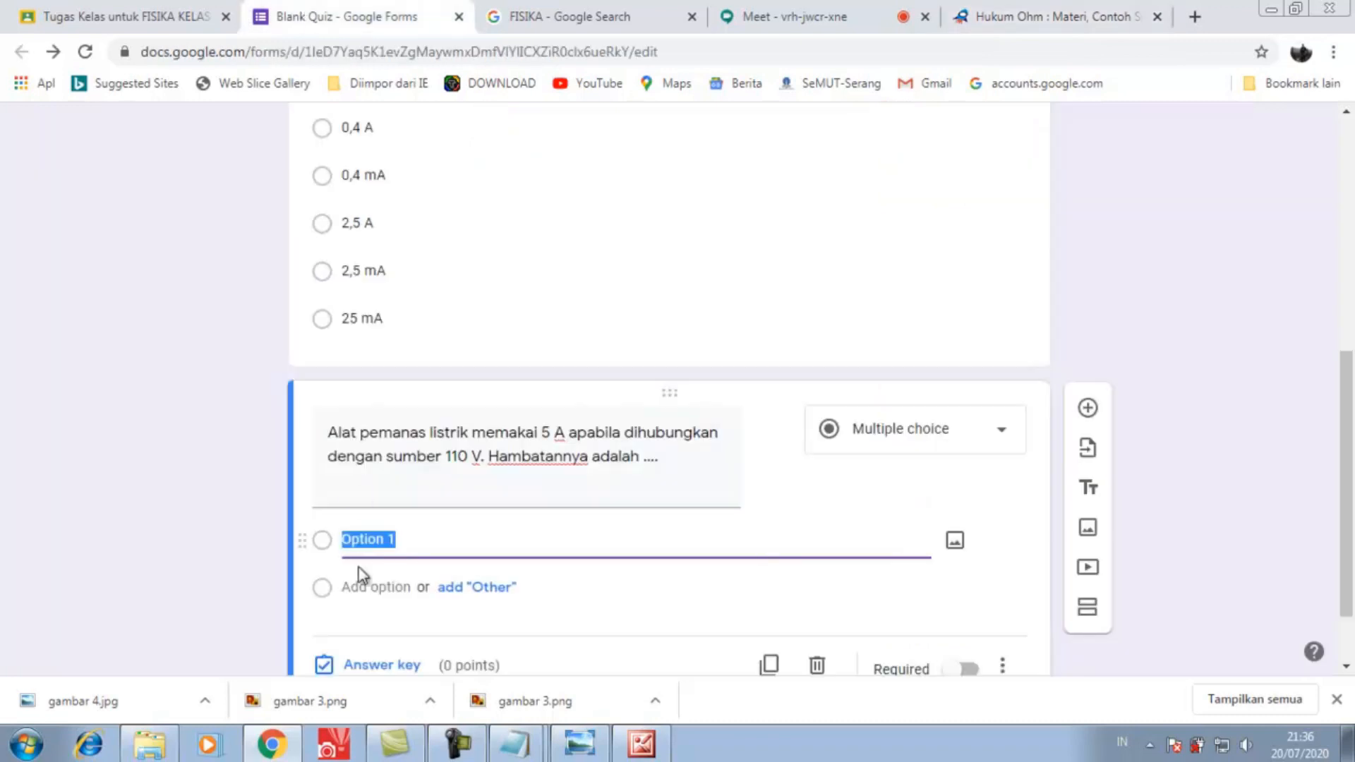
key("BackSpace")
key("ctrl+v")
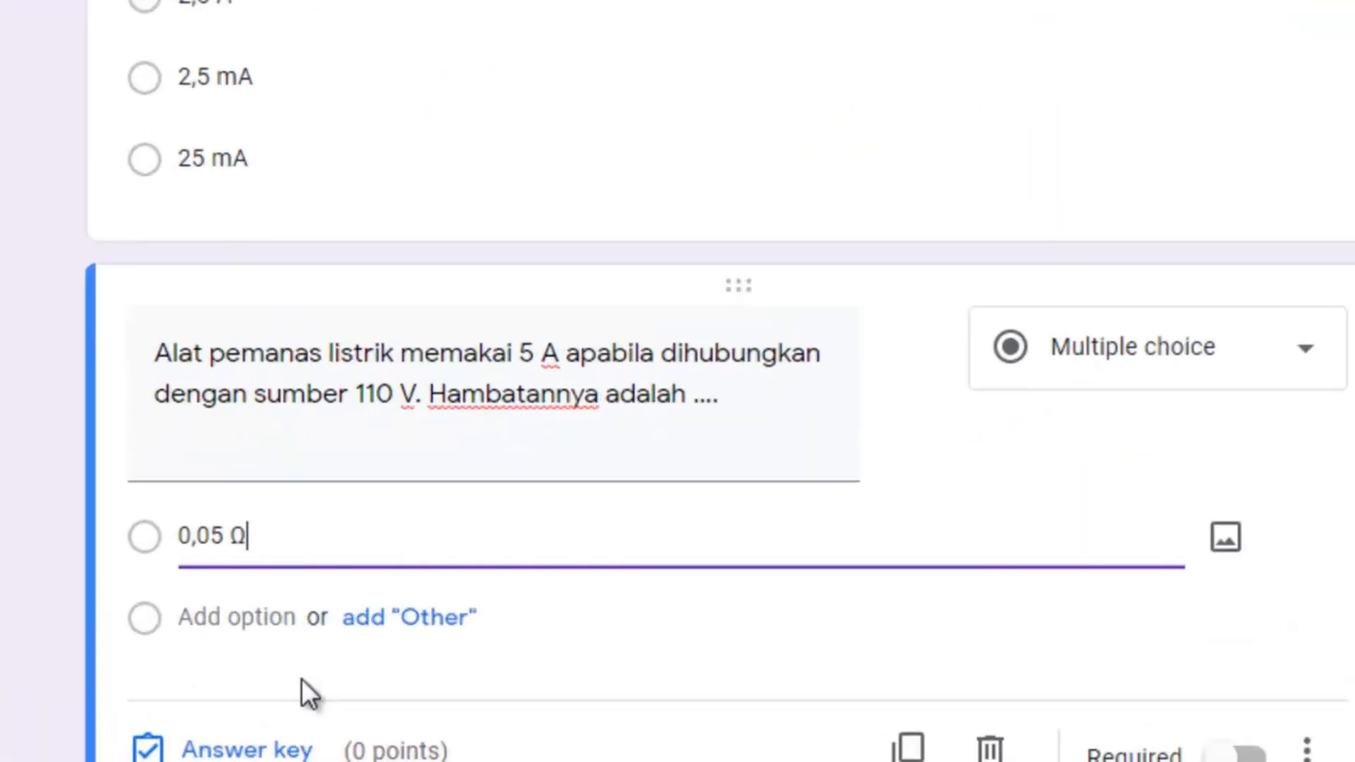
- Add a second option to the heater question by reusing the copied answer and changing it to "5 Ω"
left_click(395, 615)
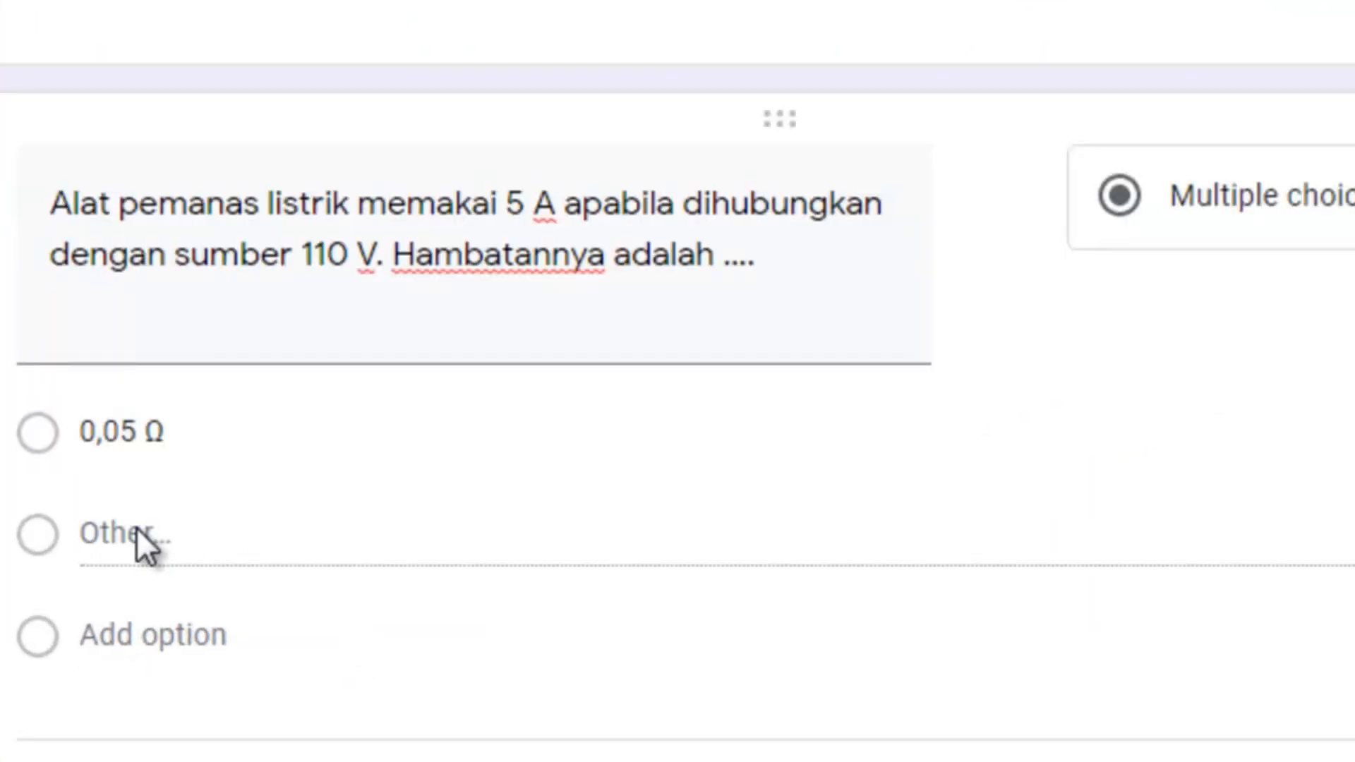
left_click(113, 634)
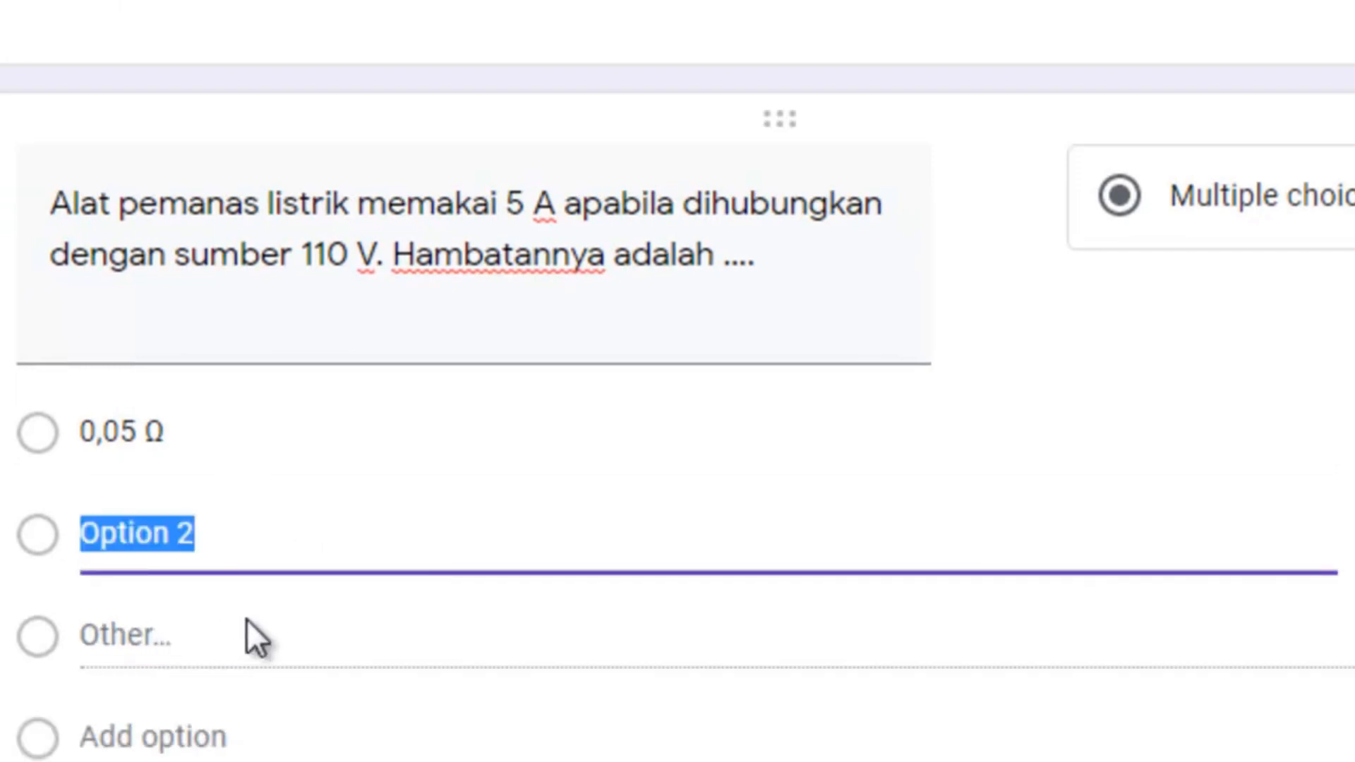
key("ctrl+v")
left_click(123, 534)
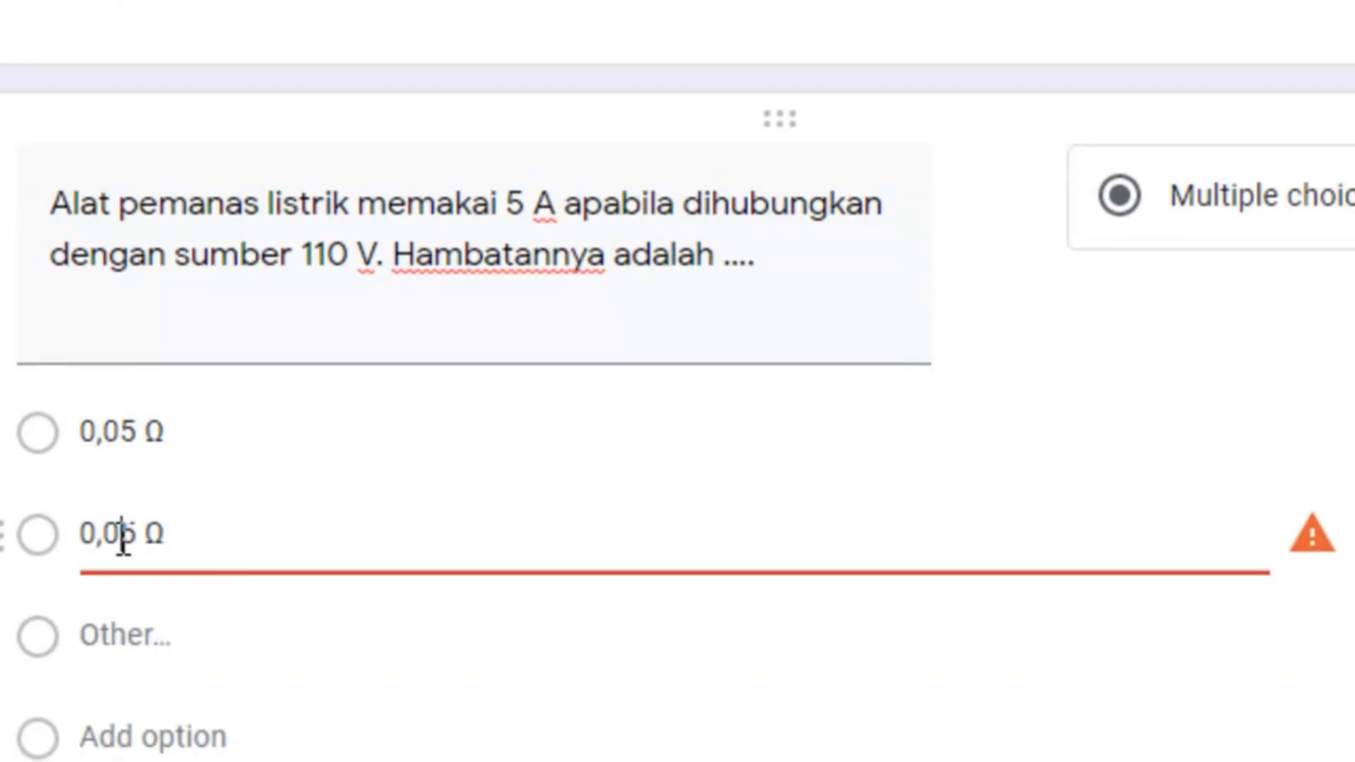
key("BackSpace")
key("BackSpace")
key("BackSpace")
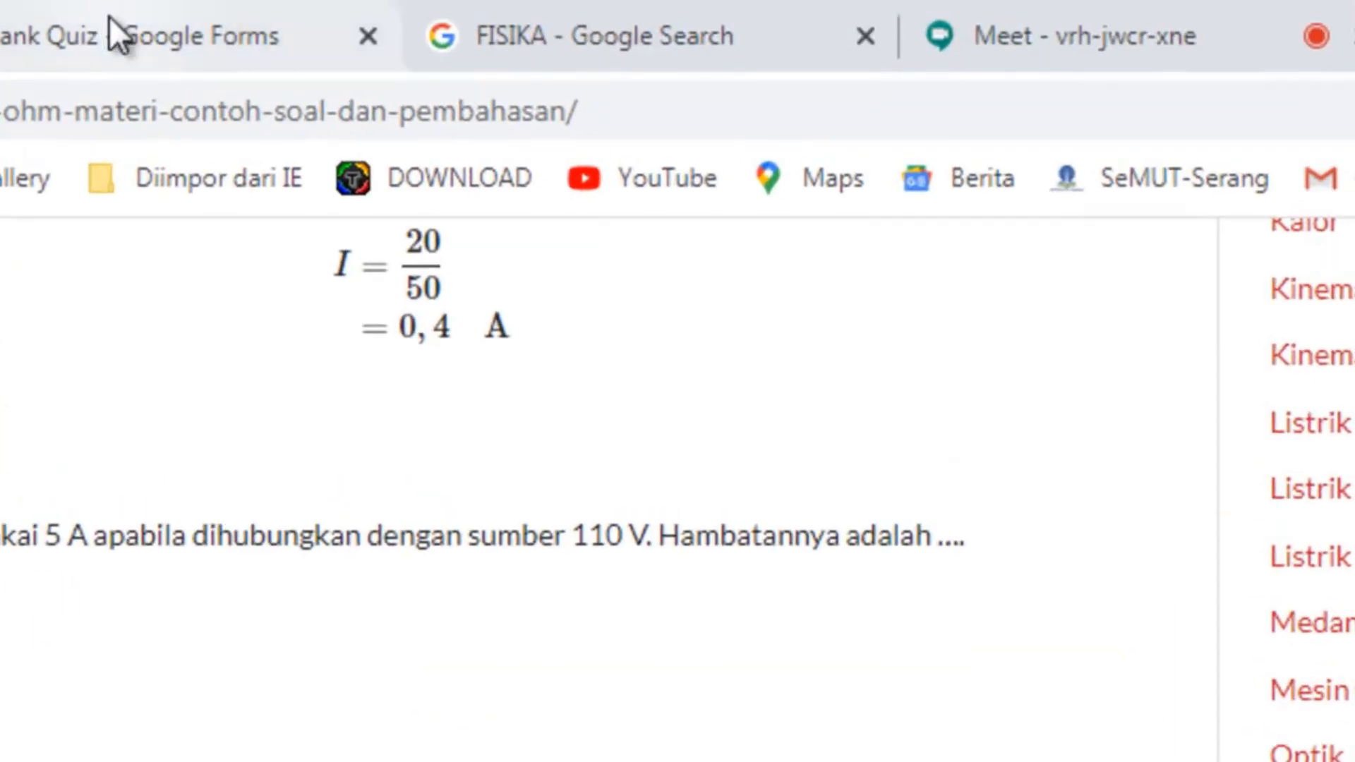
left_click(115, 30)
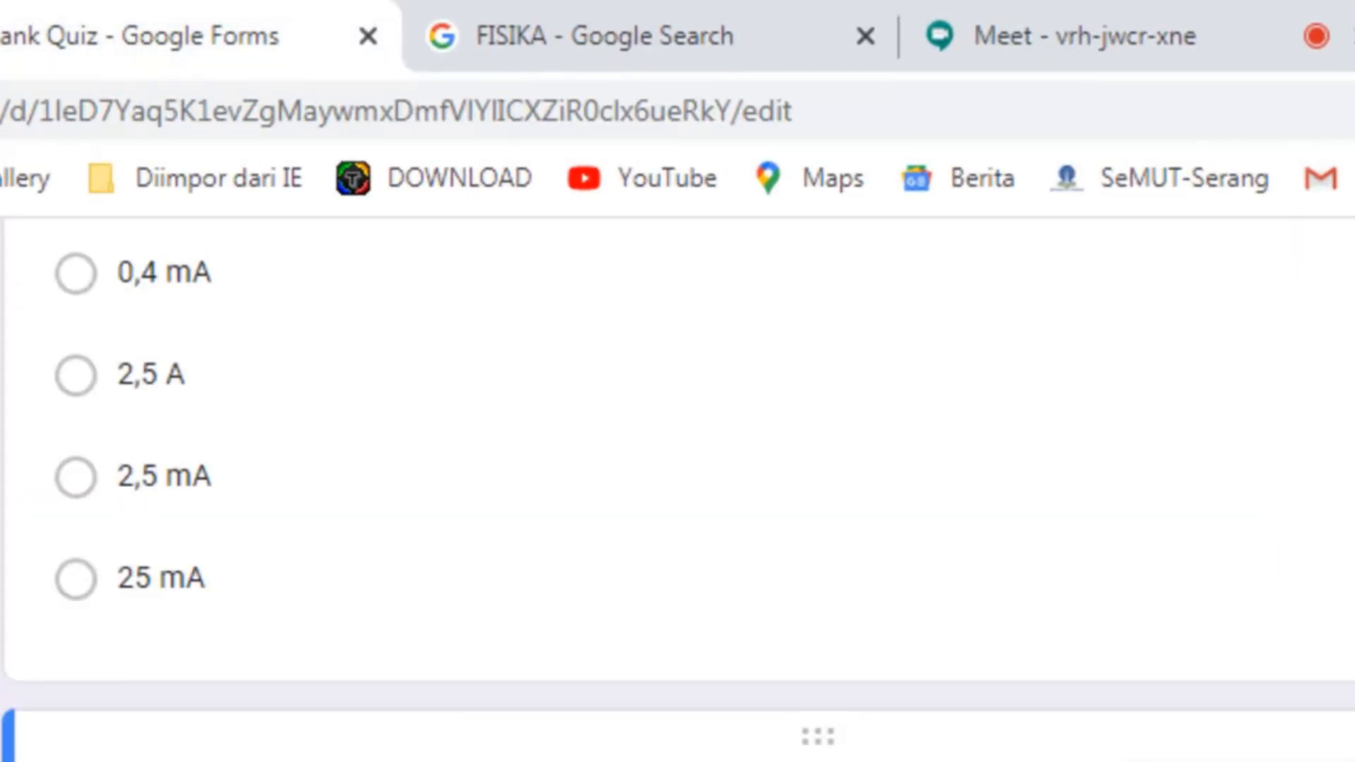
left_click(405, 603)
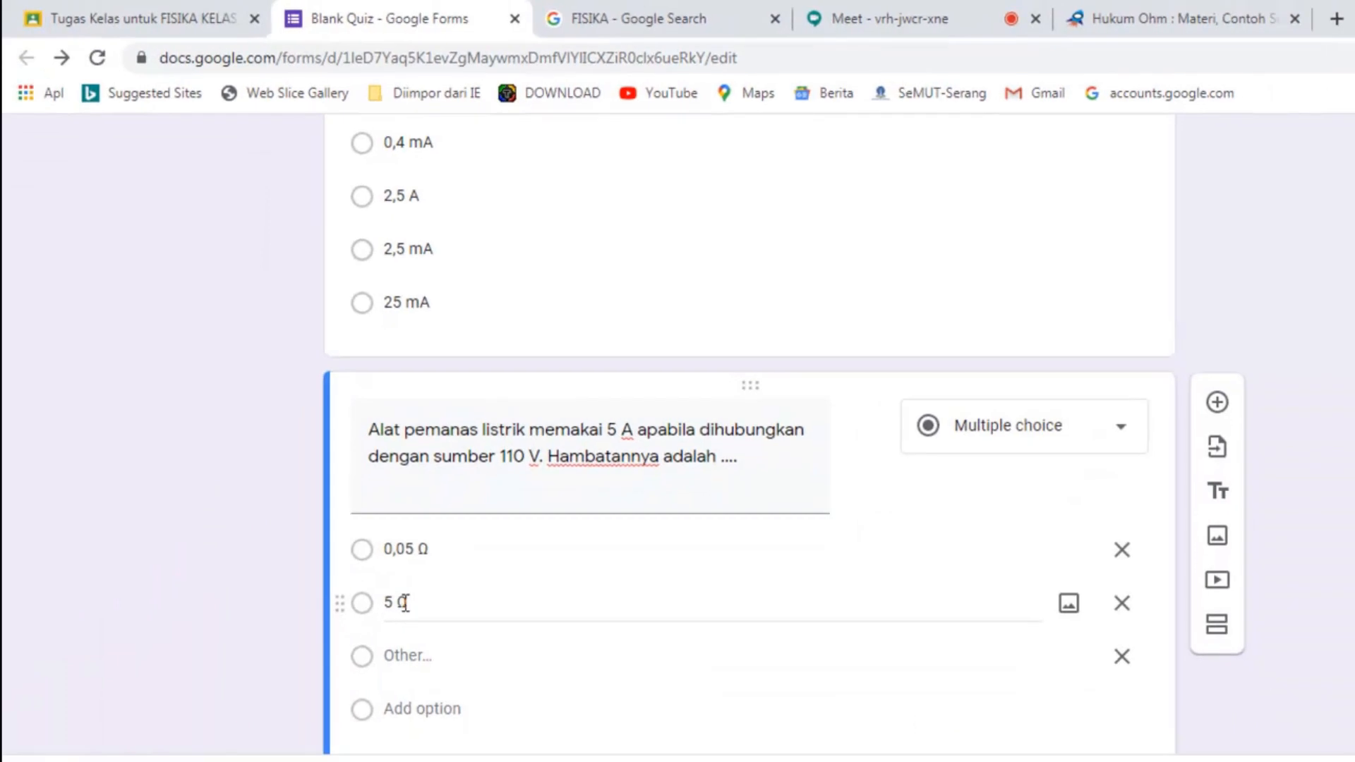
- Add a third option to the heater question by reusing the copied answer and changing it to "22 Ω"
left_click(431, 709)
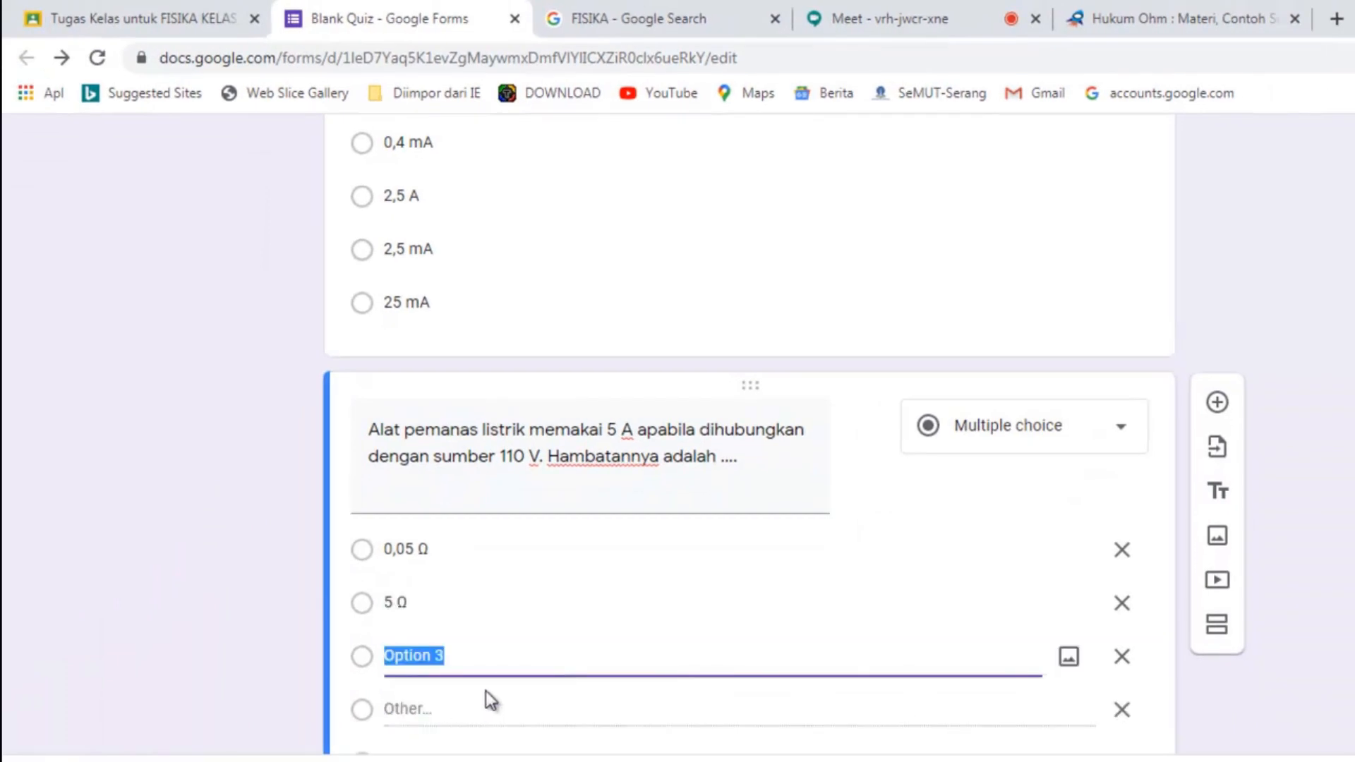
key("ctrl+v")
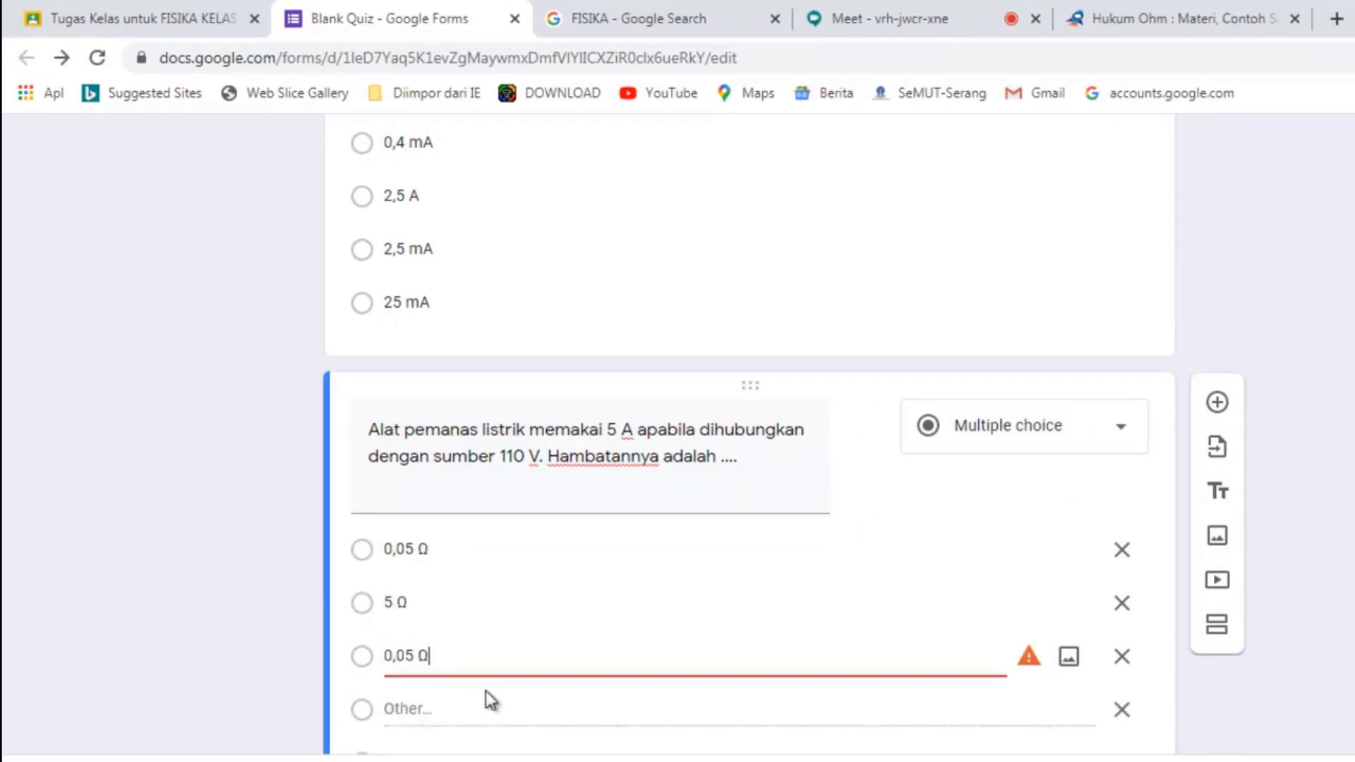
left_click(1184, 19)
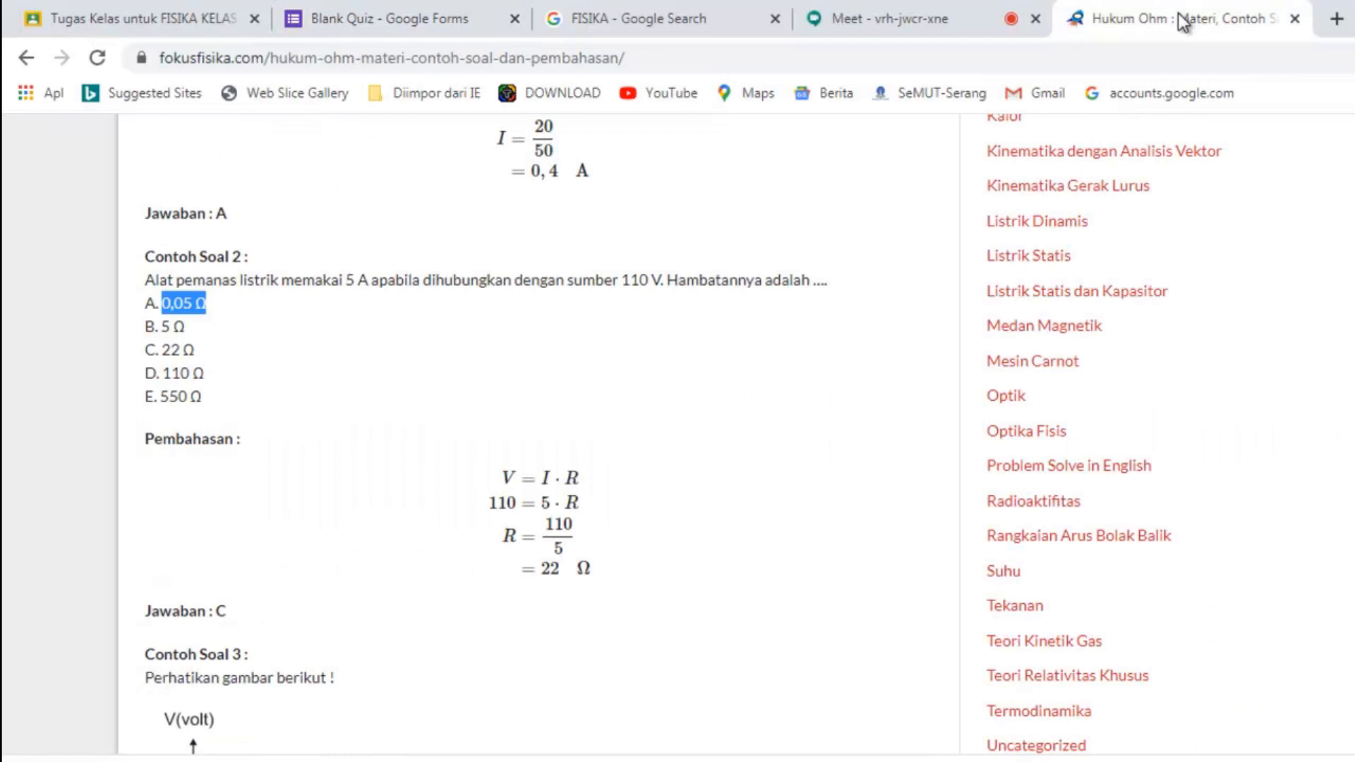
left_click(393, 17)
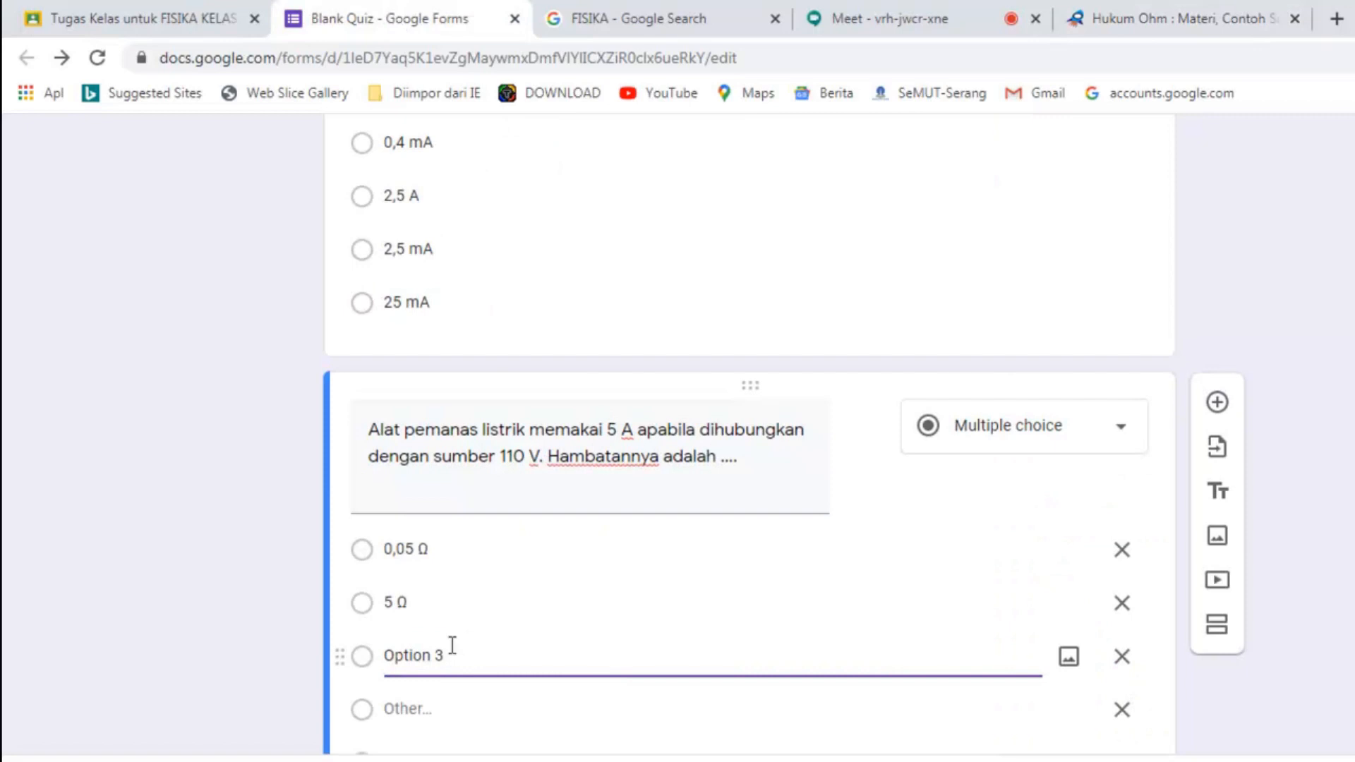
key("ctrl+v")
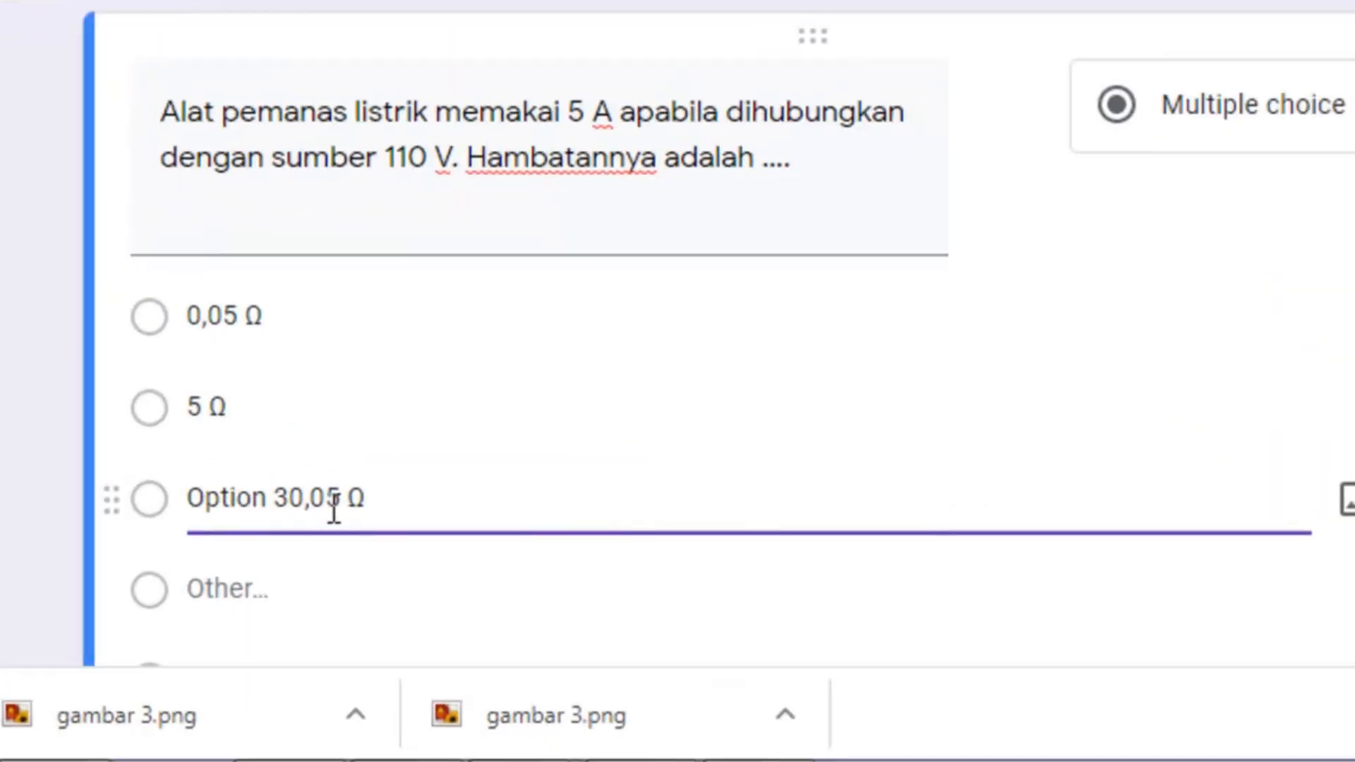
left_click_drag(392, 494, 195, 494)
key("ctrl+v")
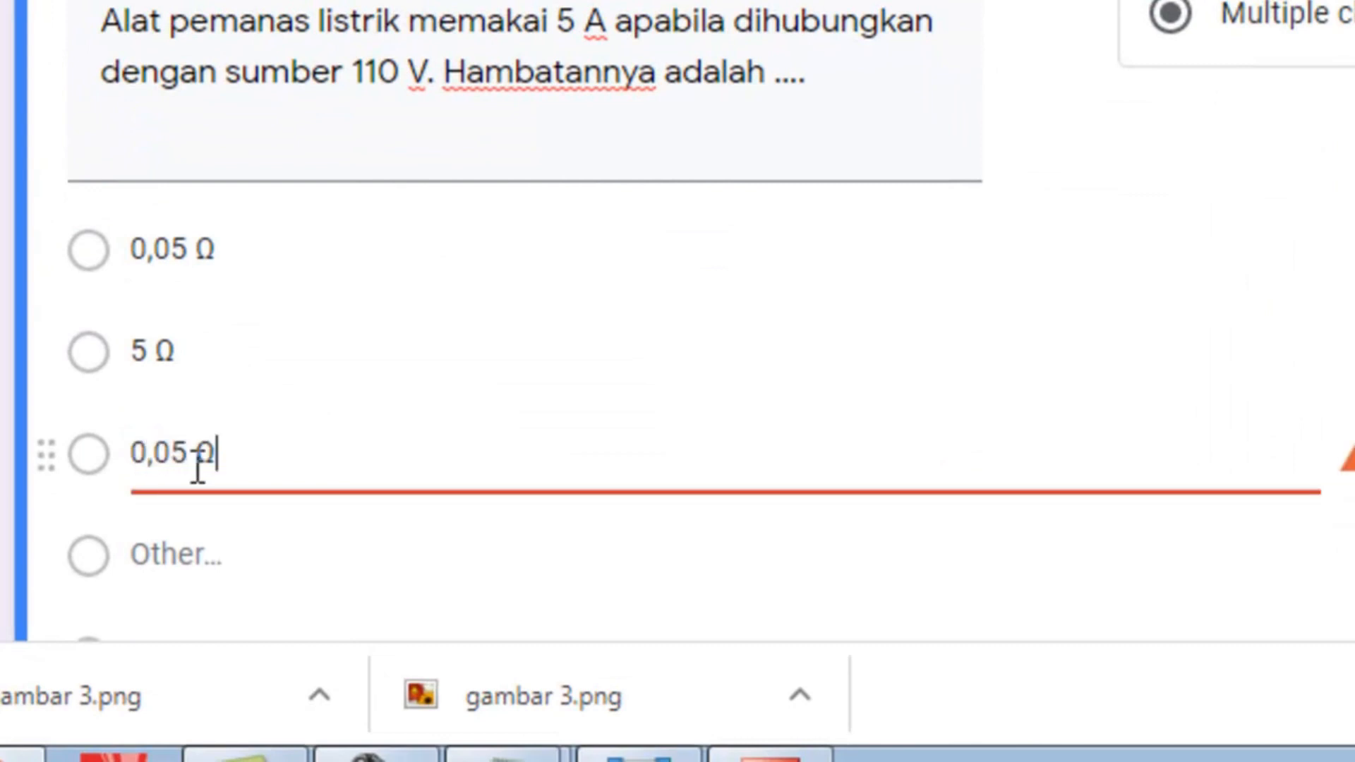
left_click(189, 462)
key("BackSpace")
key("BackSpace")
key("BackSpace")
key("BackSpace")
type("22")
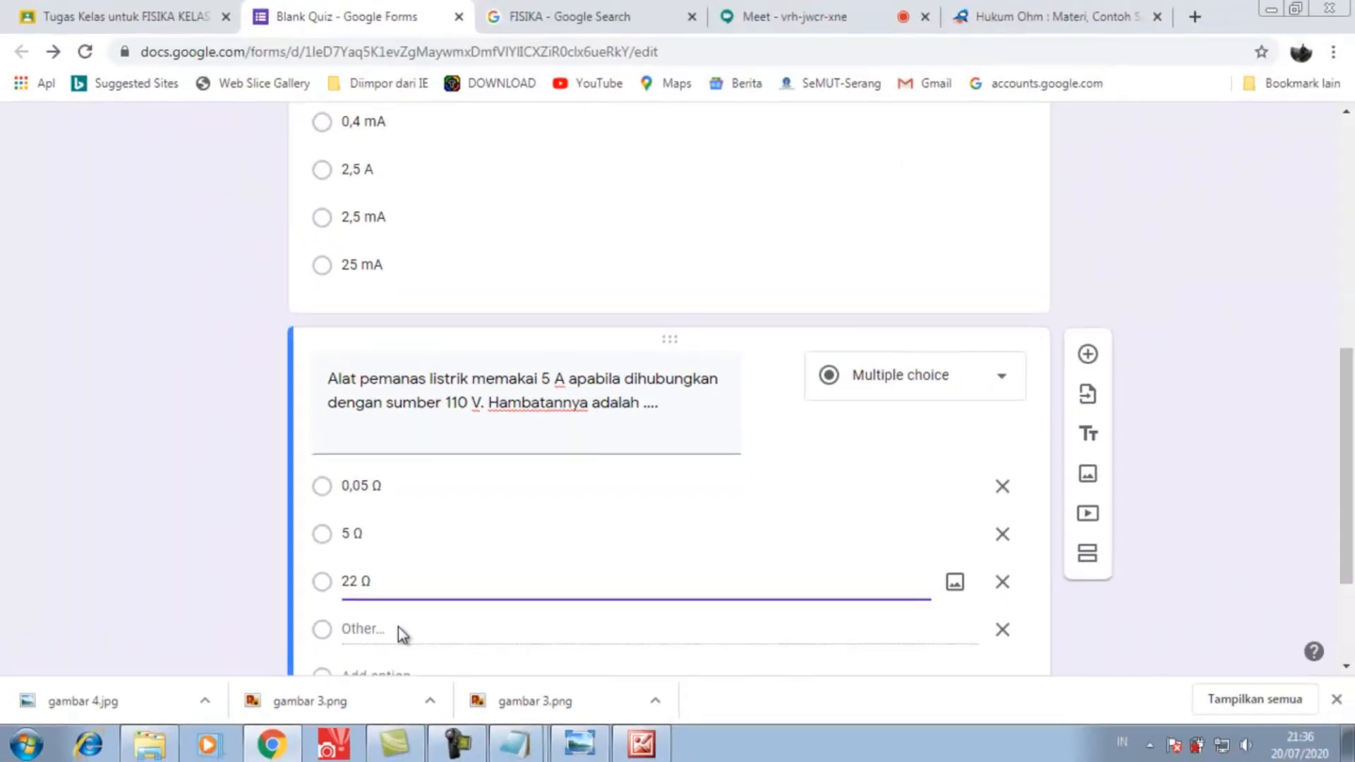
- Add a fourth option to the heater question from the copied answer, changing its number so it reads "110 Ω"
scroll(398, 626, "down", 3)
left_click(399, 497)
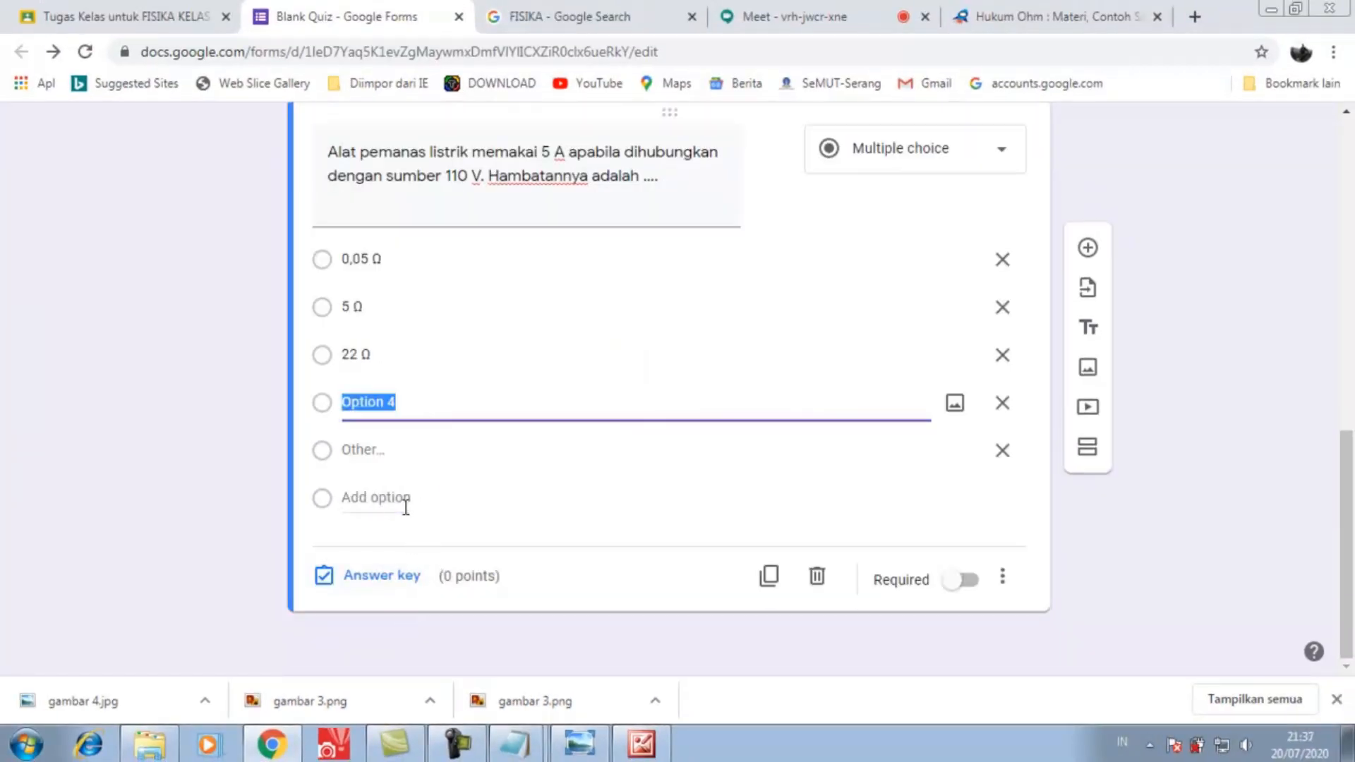
key("ctrl+v")
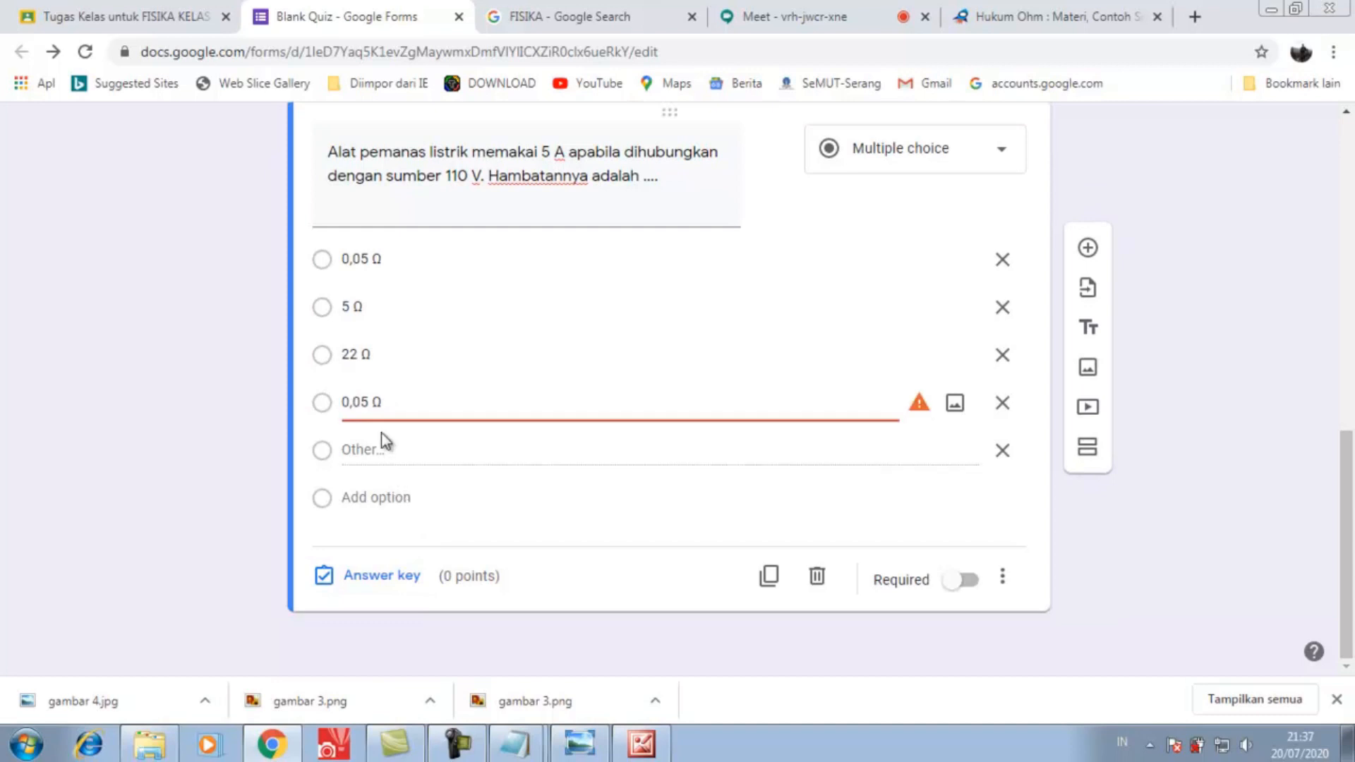
left_click_drag(366, 401, 342, 403)
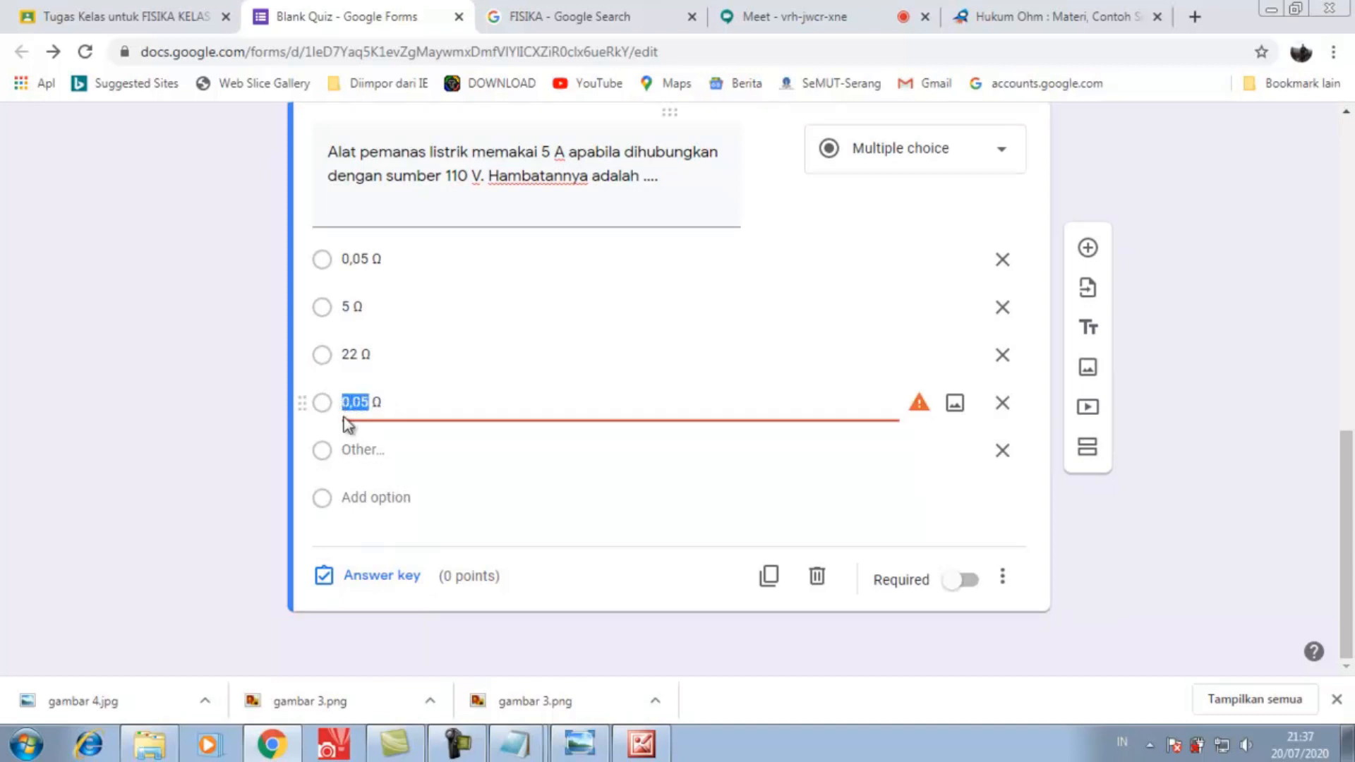
type("110")
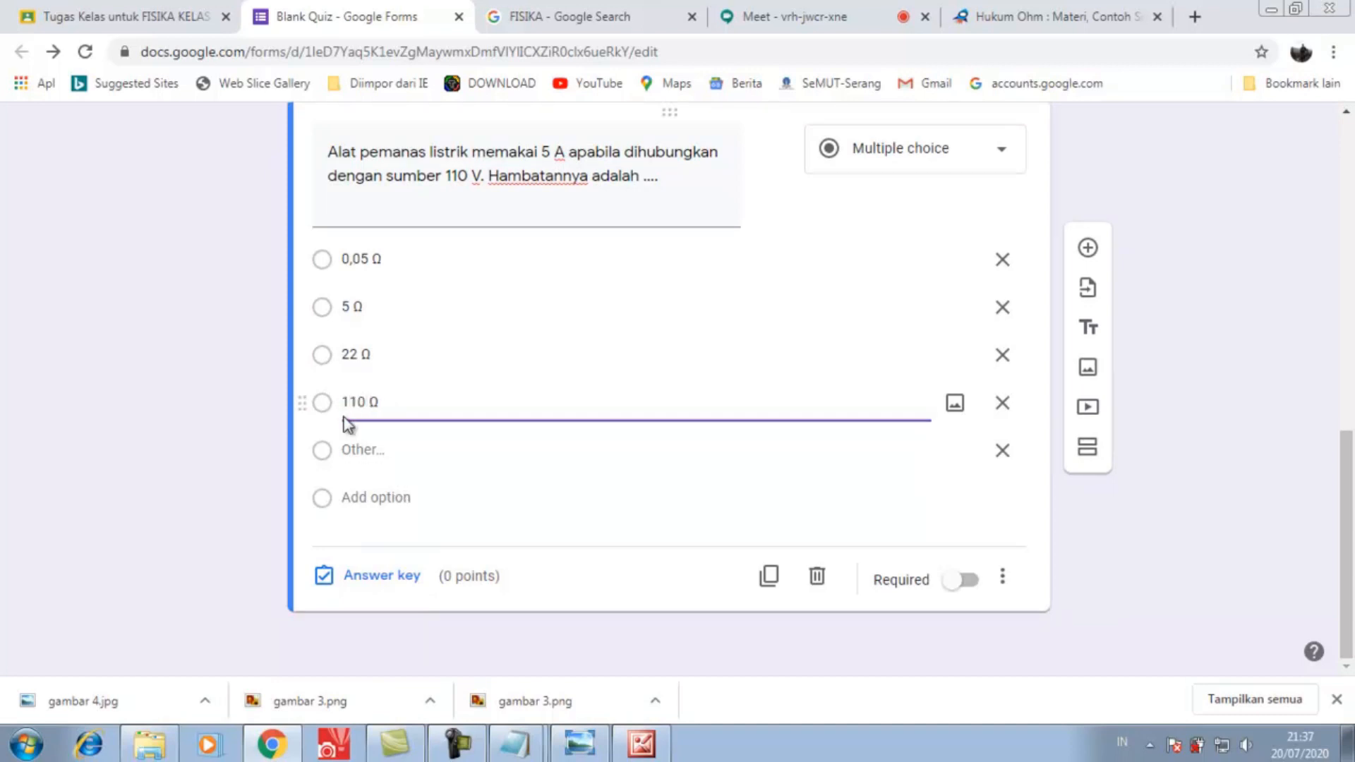
- Add "550 Ω" as the heater question's fifth option and remove the "Other" option
left_click(378, 497)
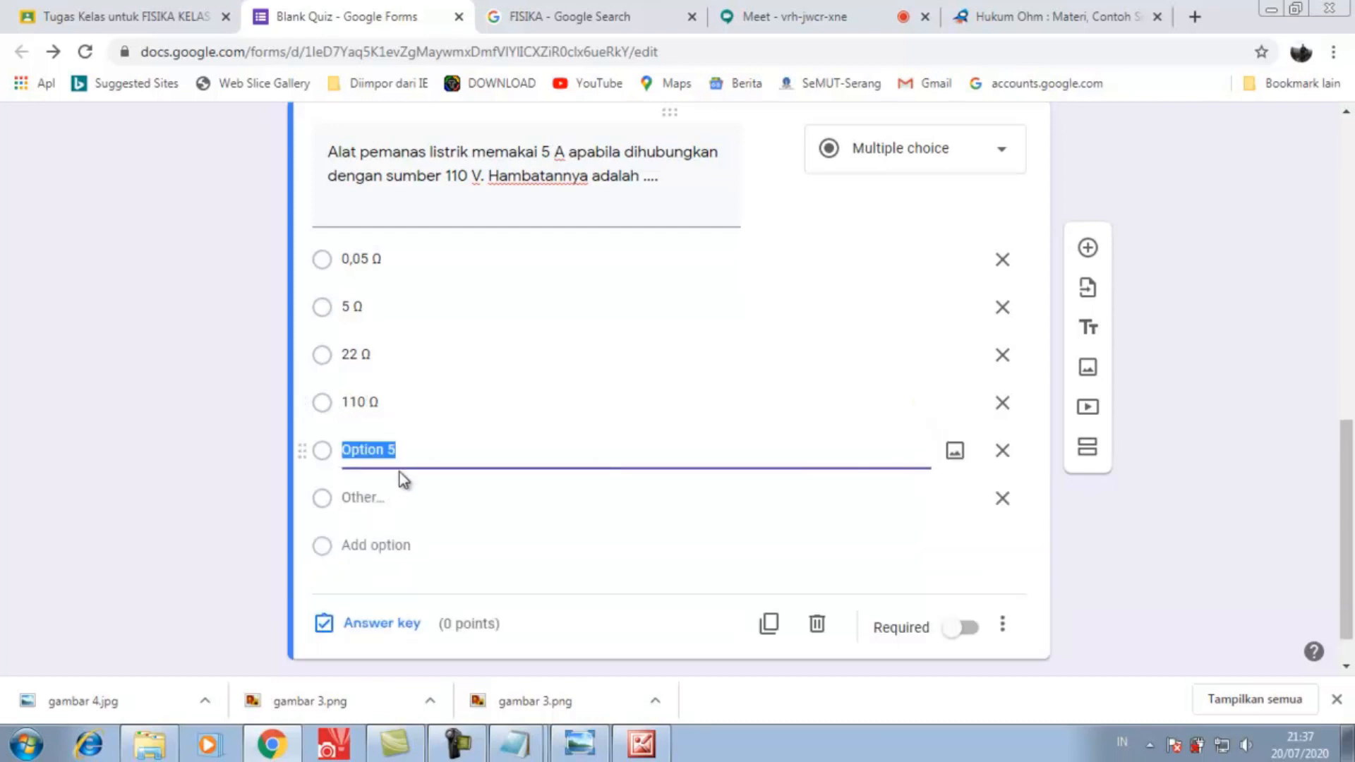
key("ctrl+v")
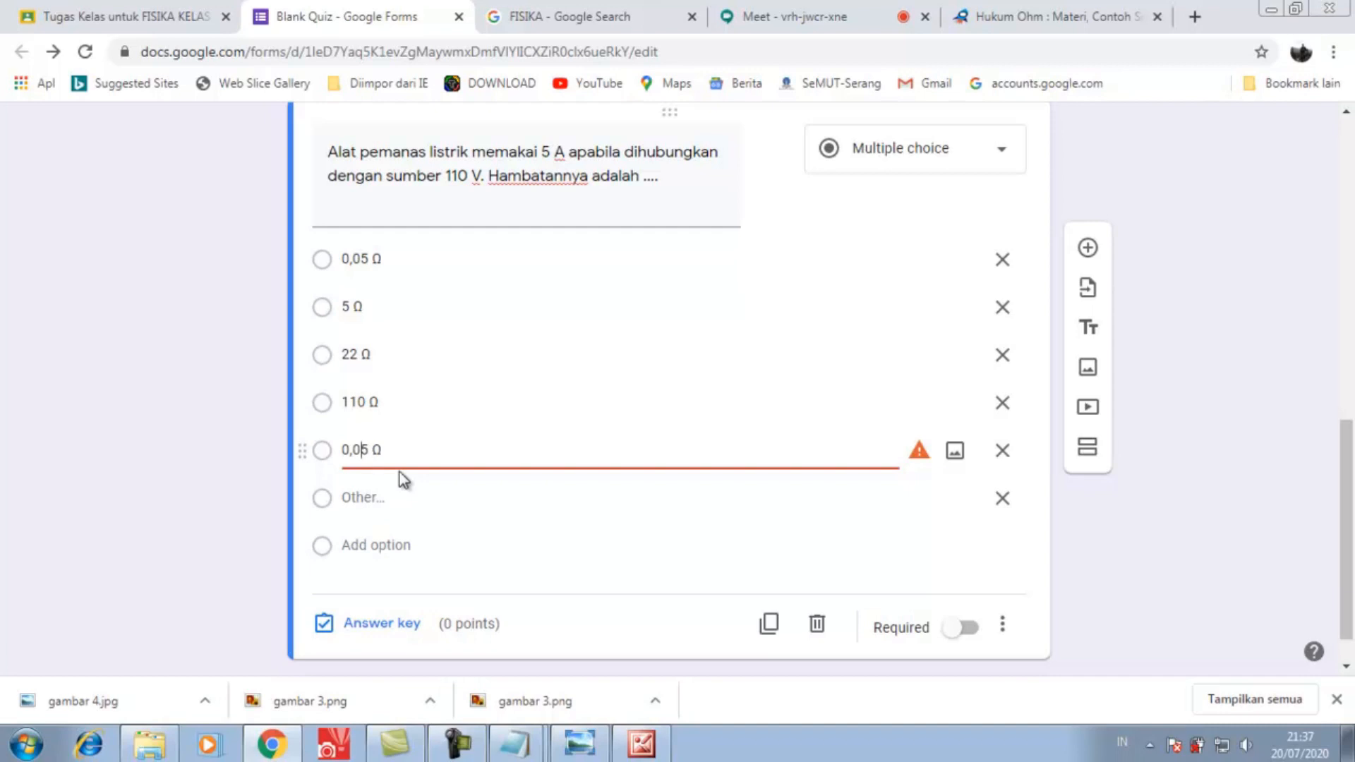
key("BackSpace")
key("BackSpace")
key("BackSpace")
key("BackSpace")
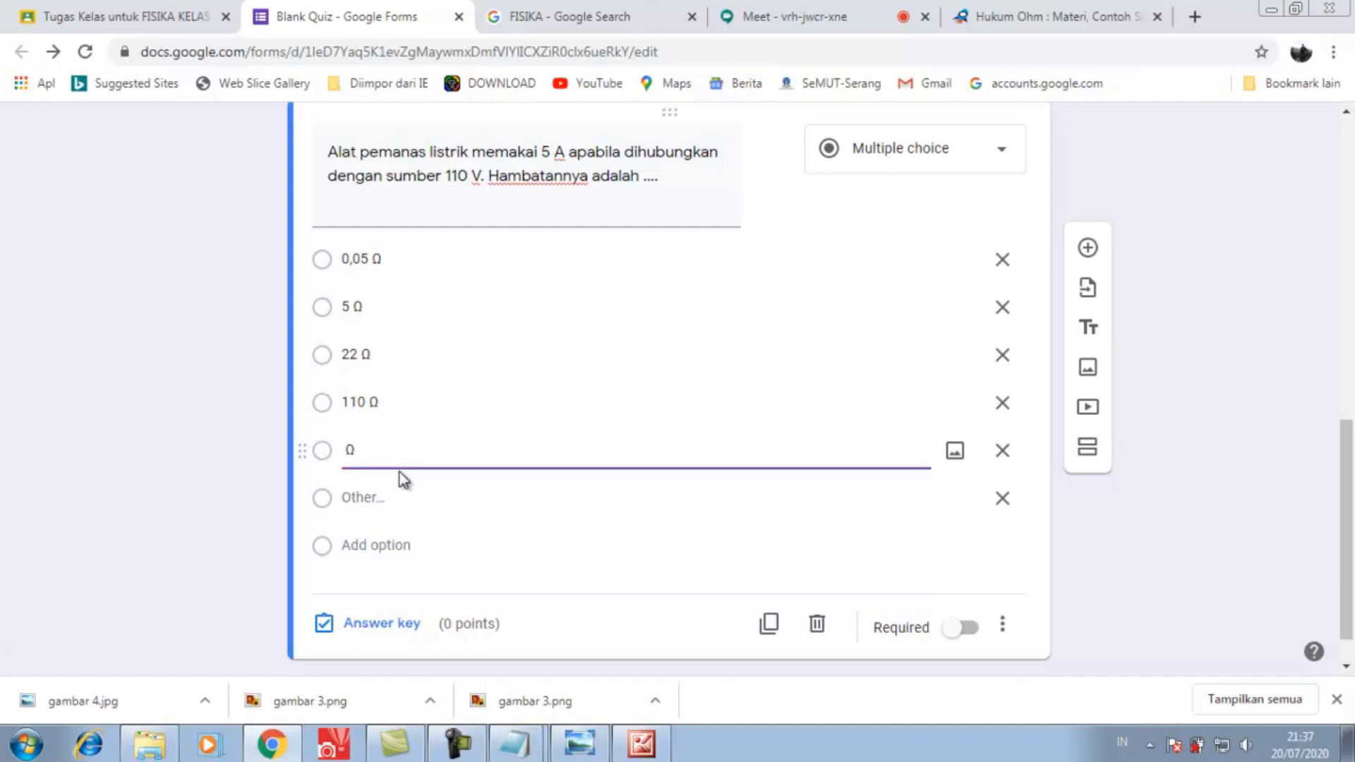
type("550")
left_click(1001, 498)
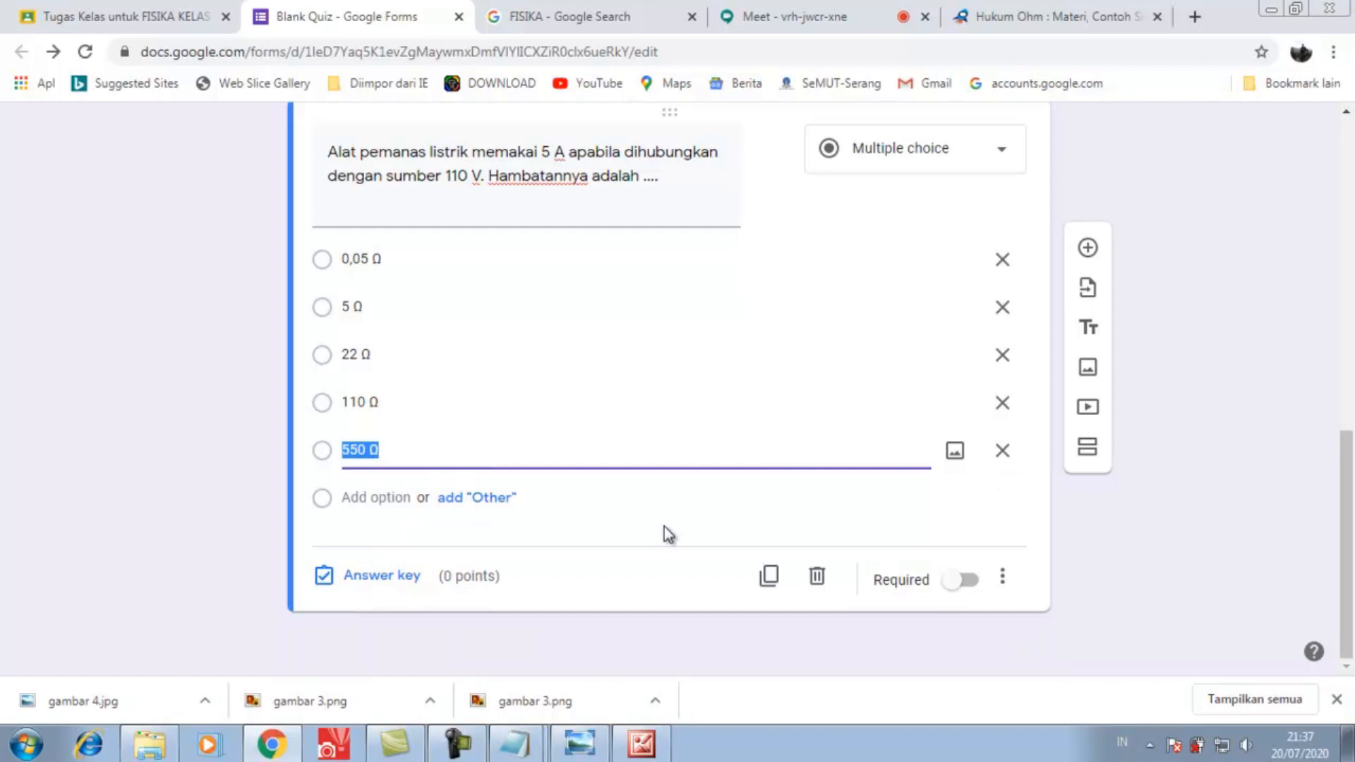
- Check the answer to Contoh Soal 2 on the Fokusfisika page and set the heater question's answer key to 22 Ω, worth 1 point
left_click(1040, 22)
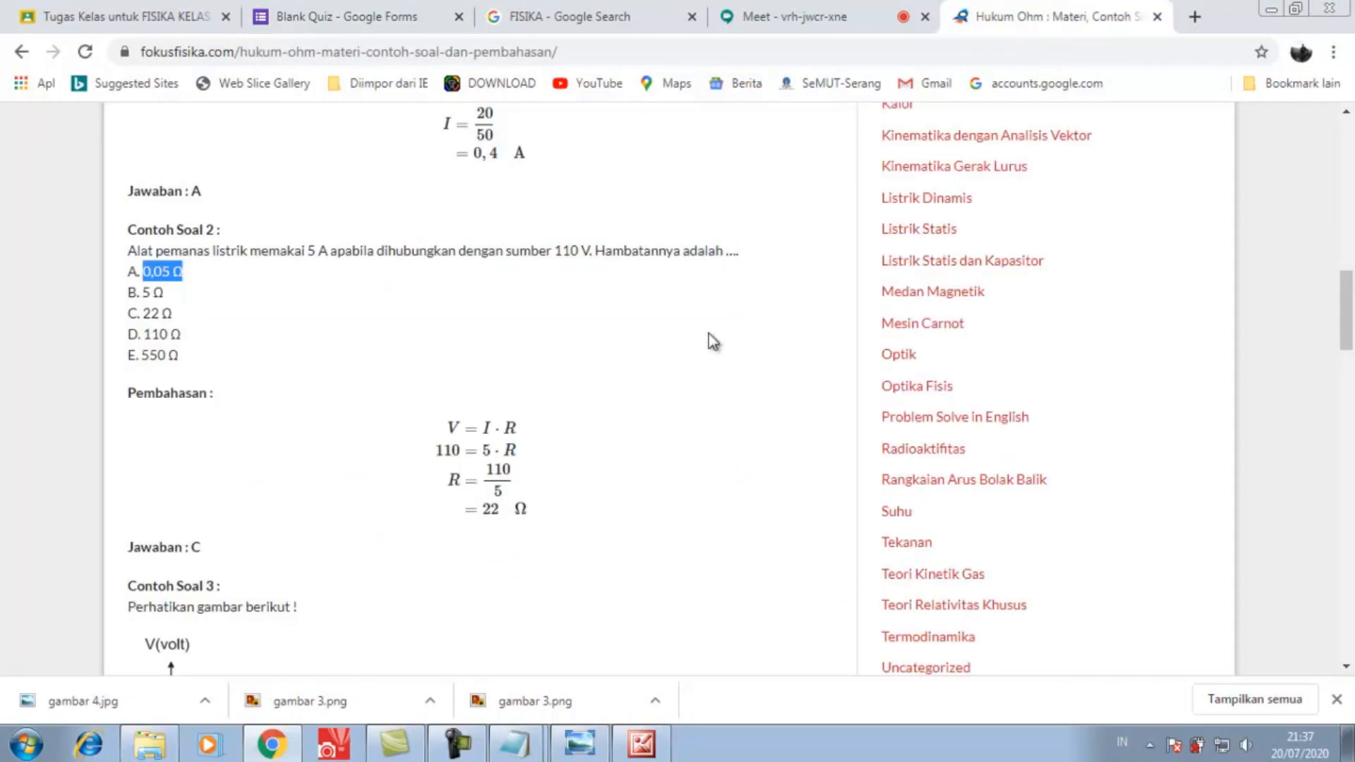
scroll(708, 333, "up", 3)
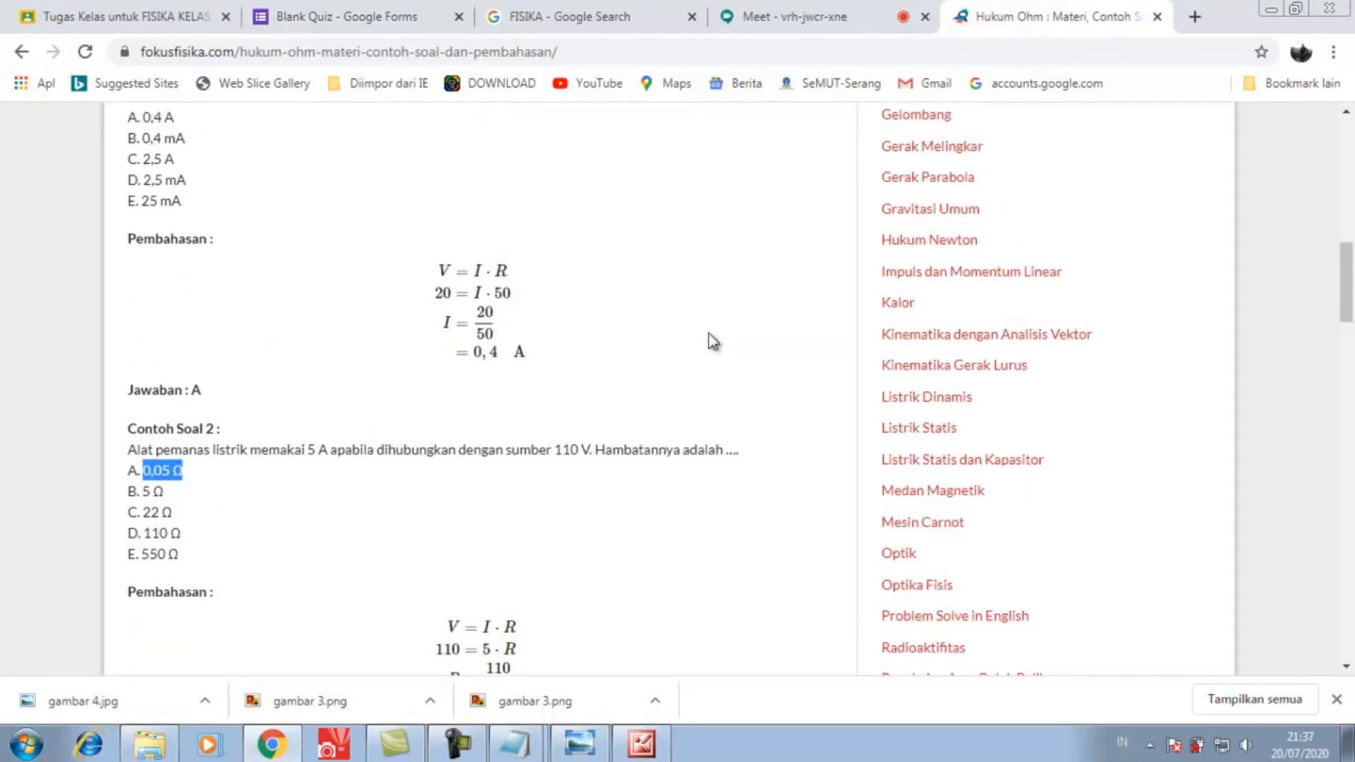
scroll(709, 333, "down", 4)
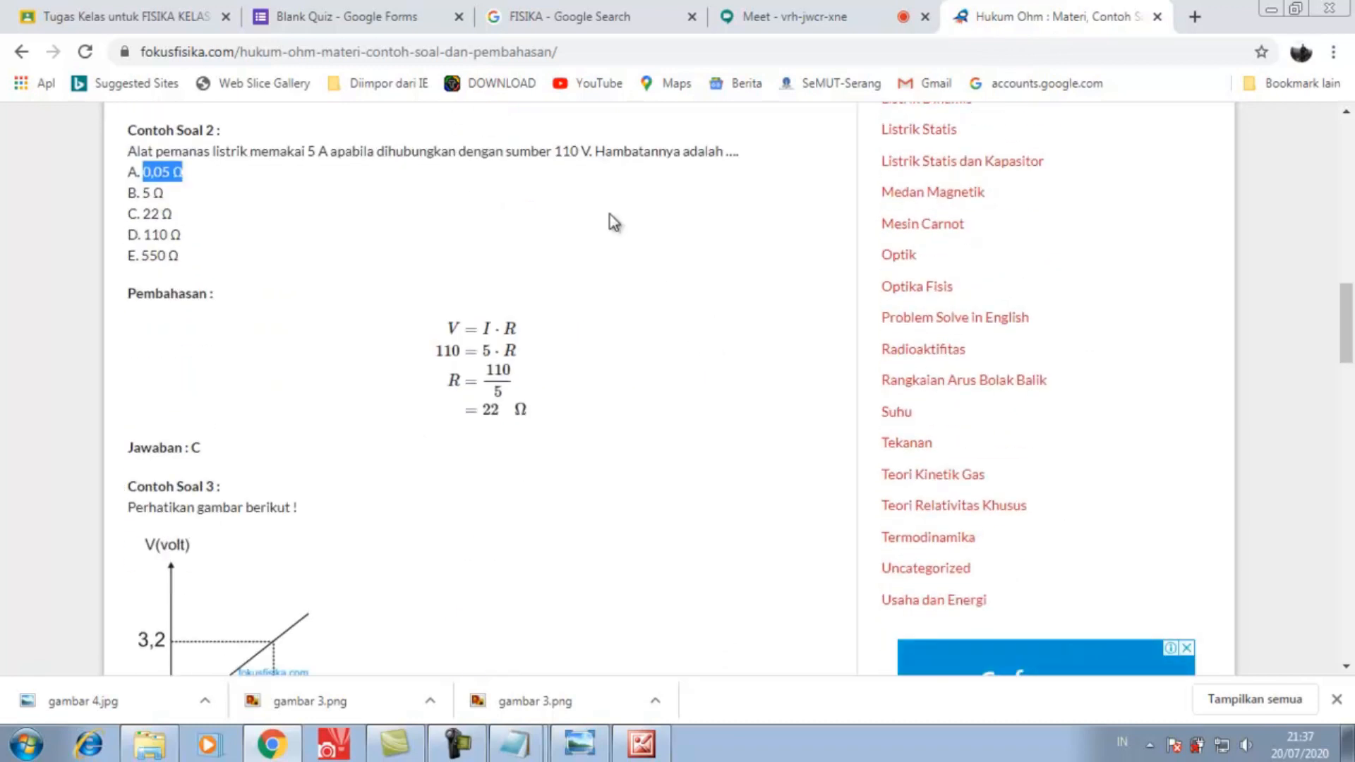
left_click(330, 17)
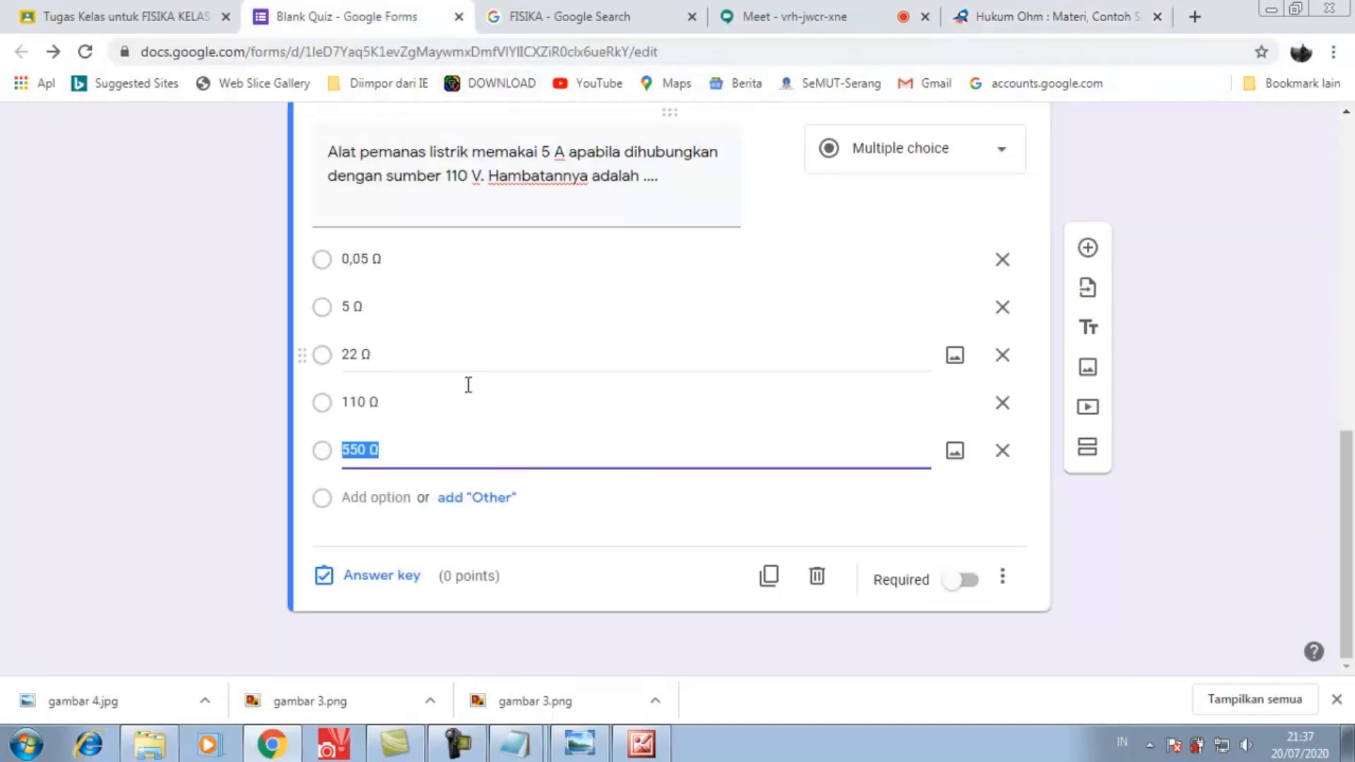
left_click(379, 576)
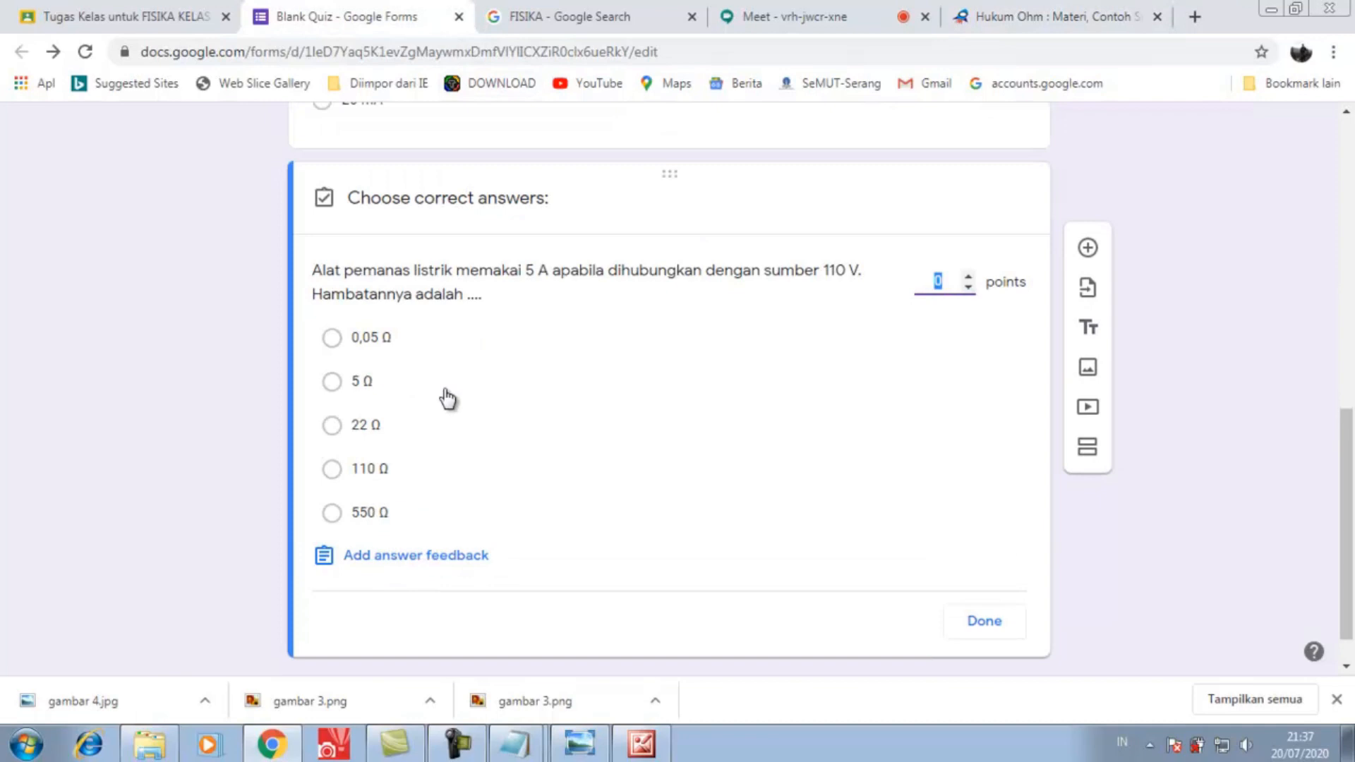
left_click(333, 425)
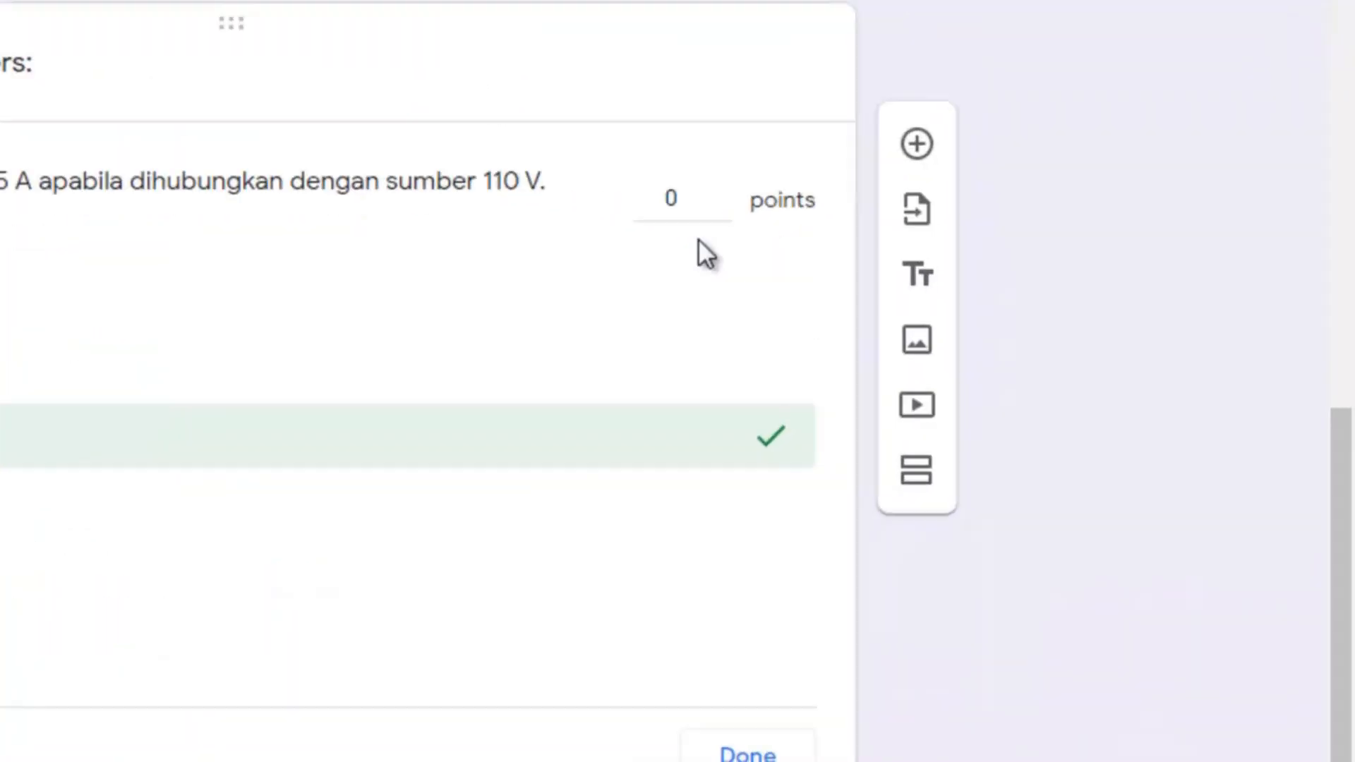
left_click_drag(699, 199, 661, 206)
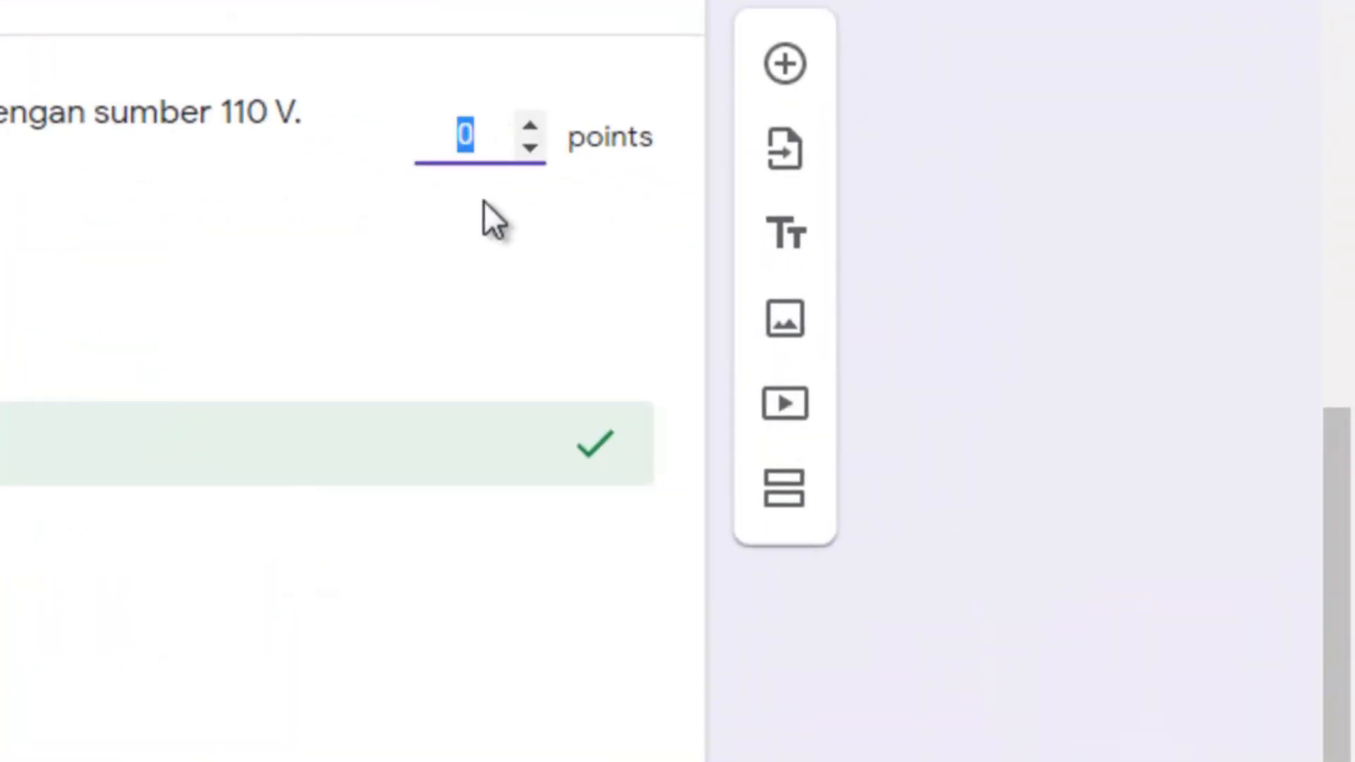
type("1")
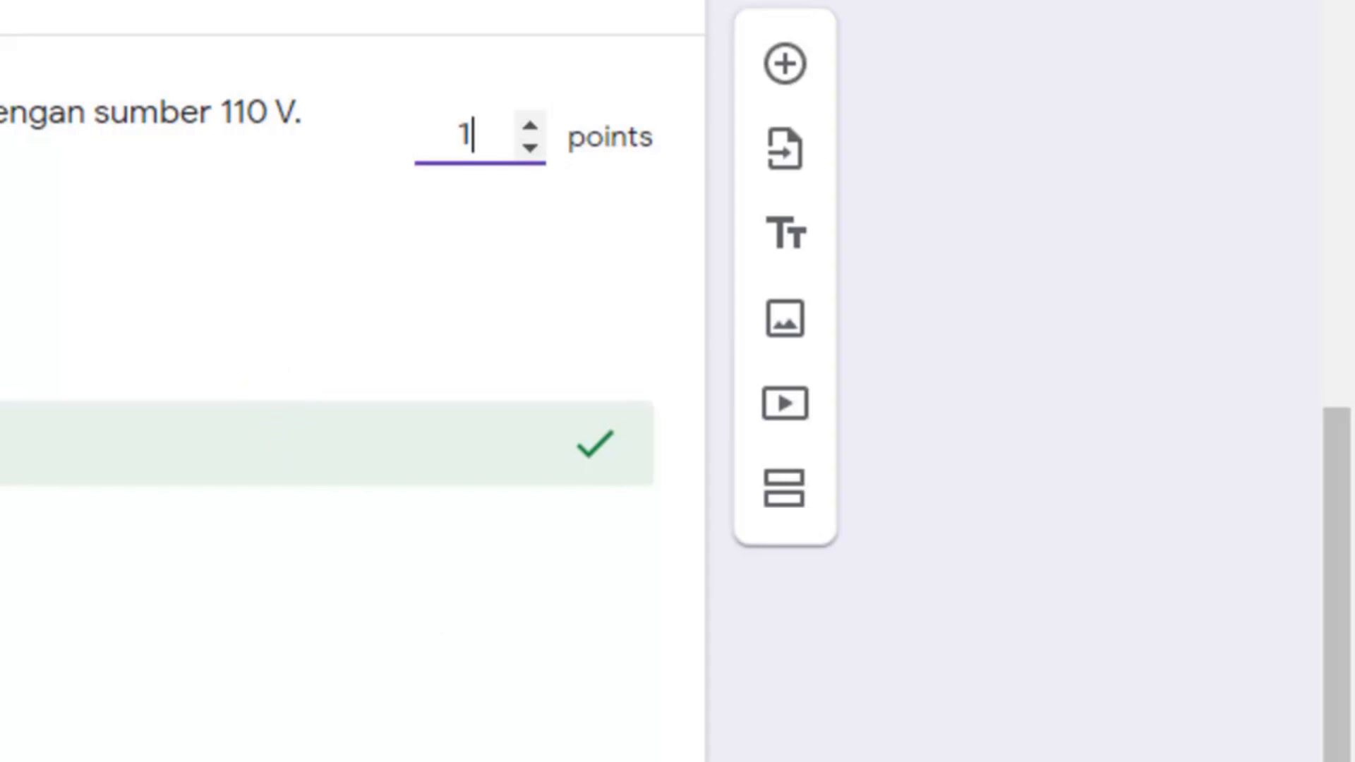
left_click(571, 548)
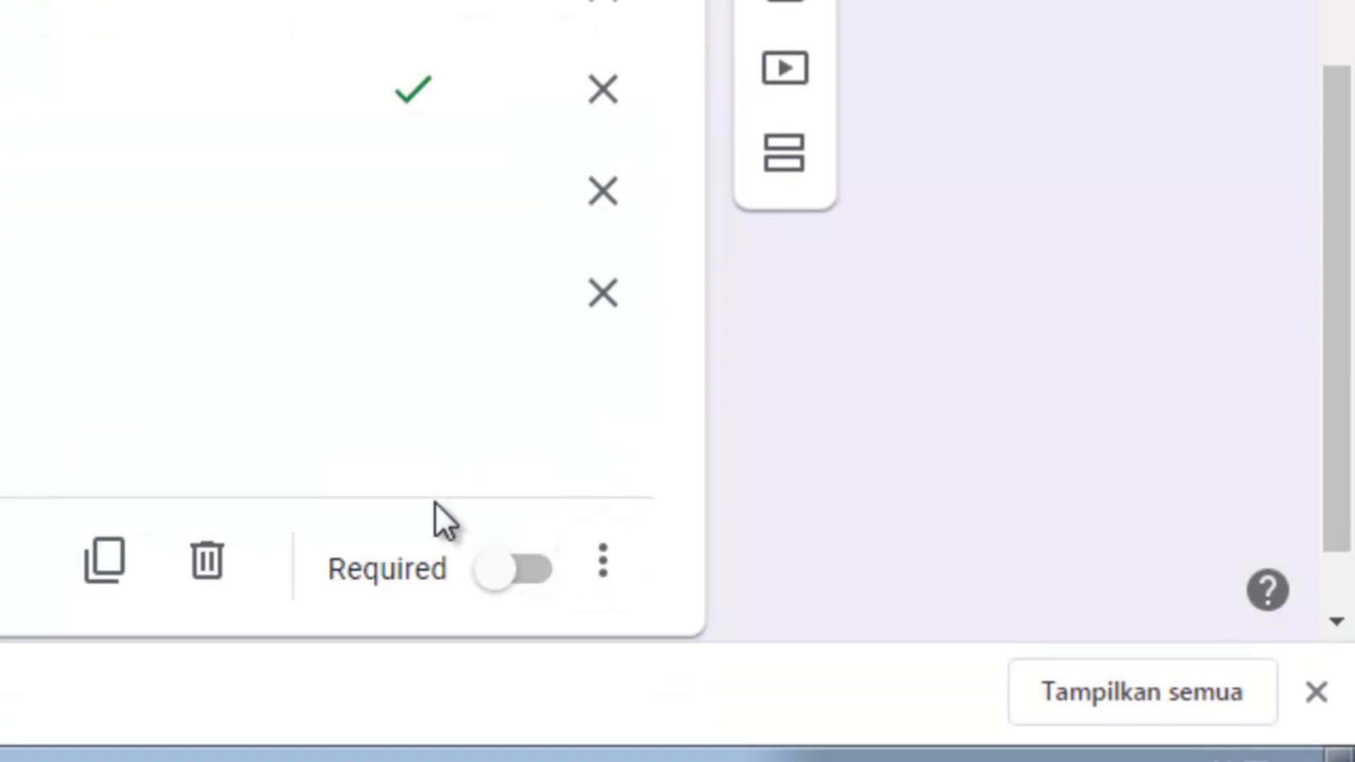
- Make the heater question required and add a new blank multiple-choice question below it
left_click(538, 575)
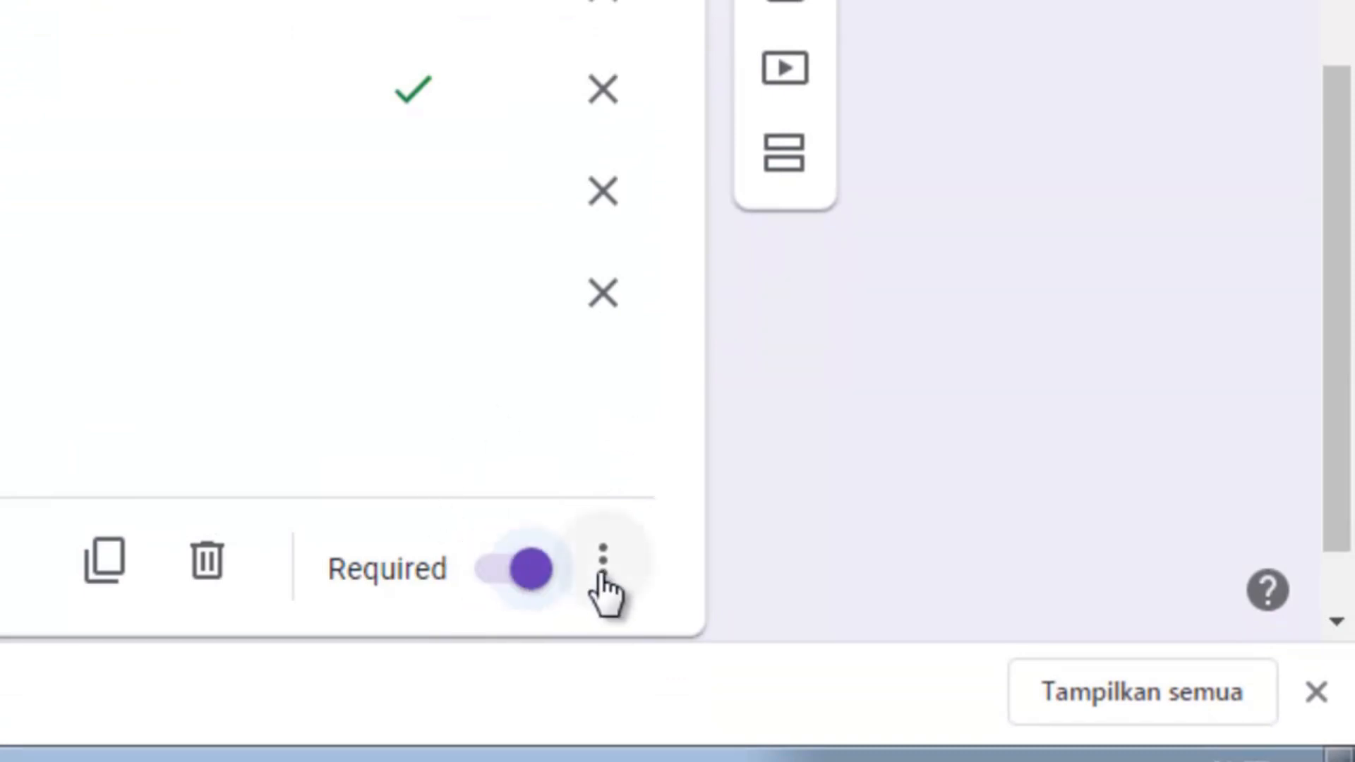
left_click(601, 571)
left_click(742, 569)
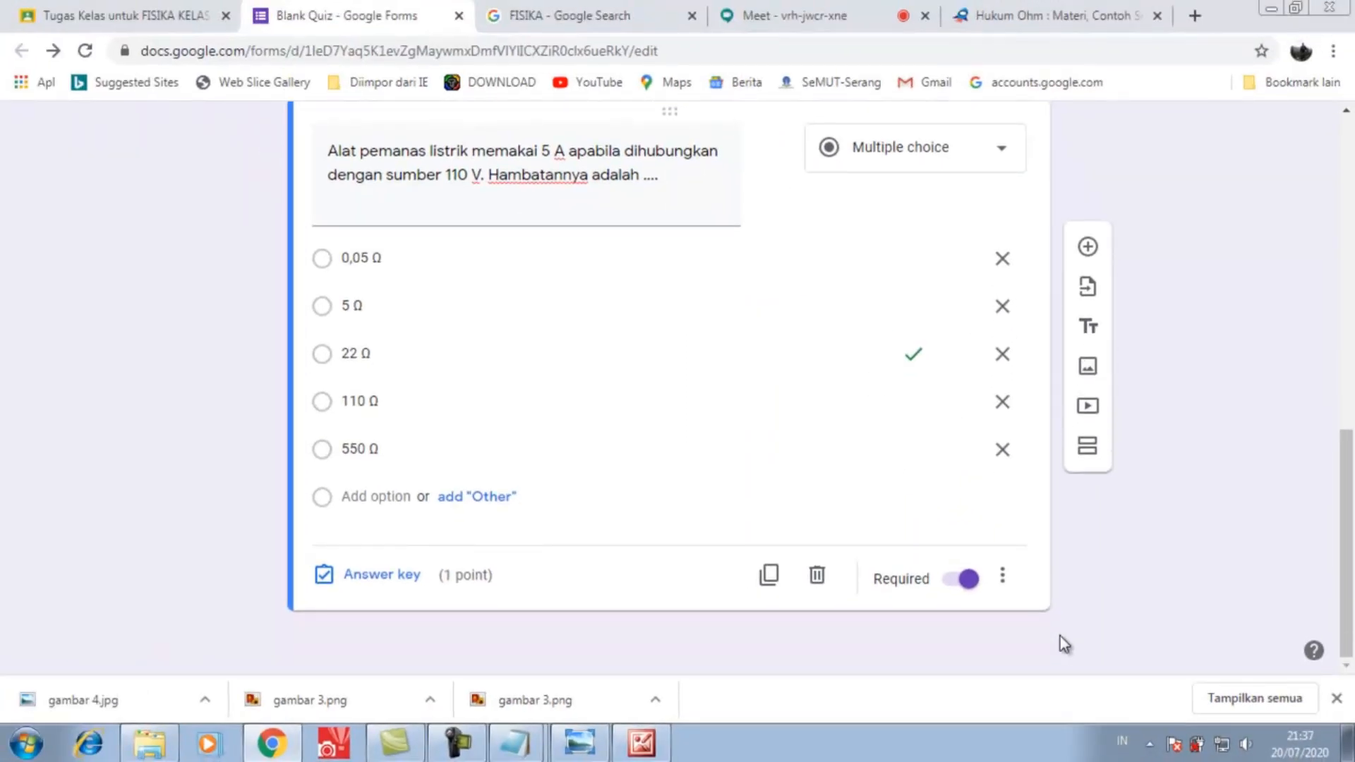
scroll(1060, 636, "up", 3)
scroll(1060, 636, "down", 3)
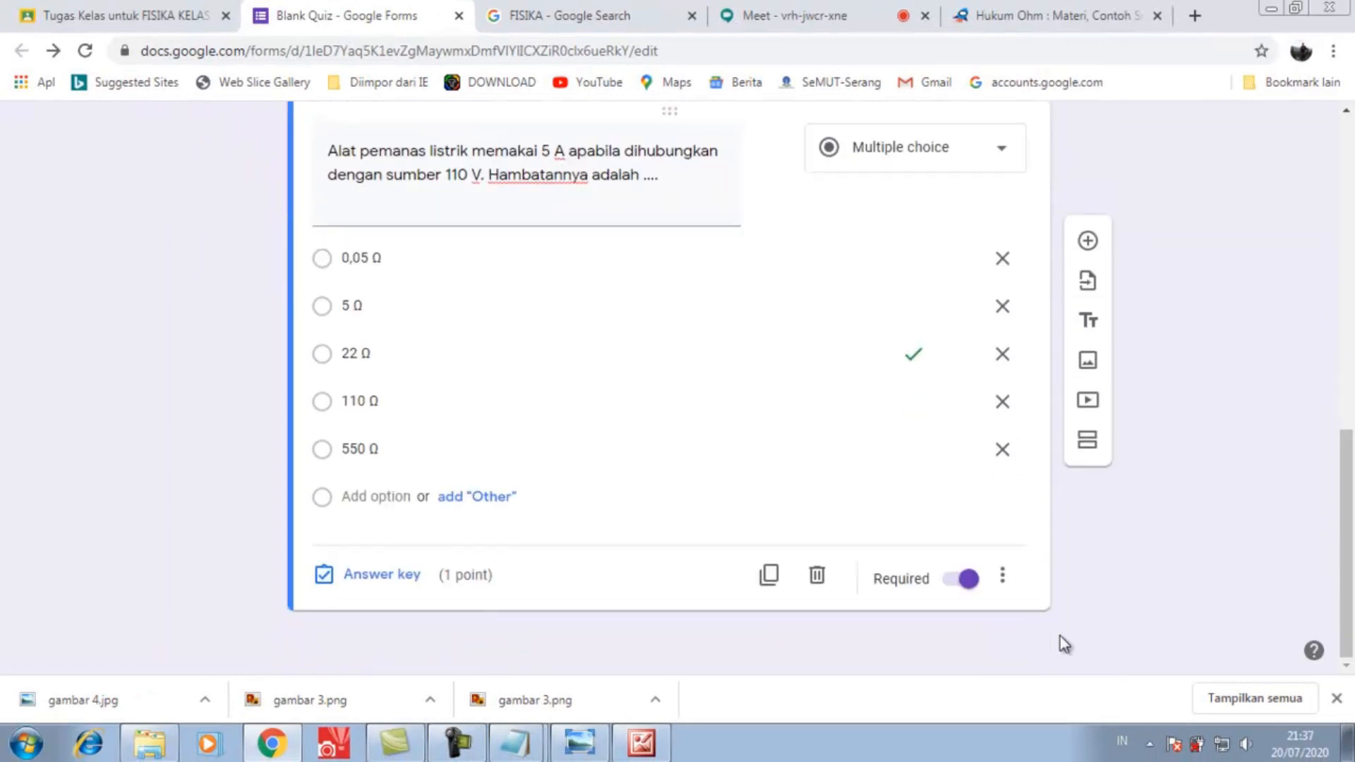
left_click(1088, 248)
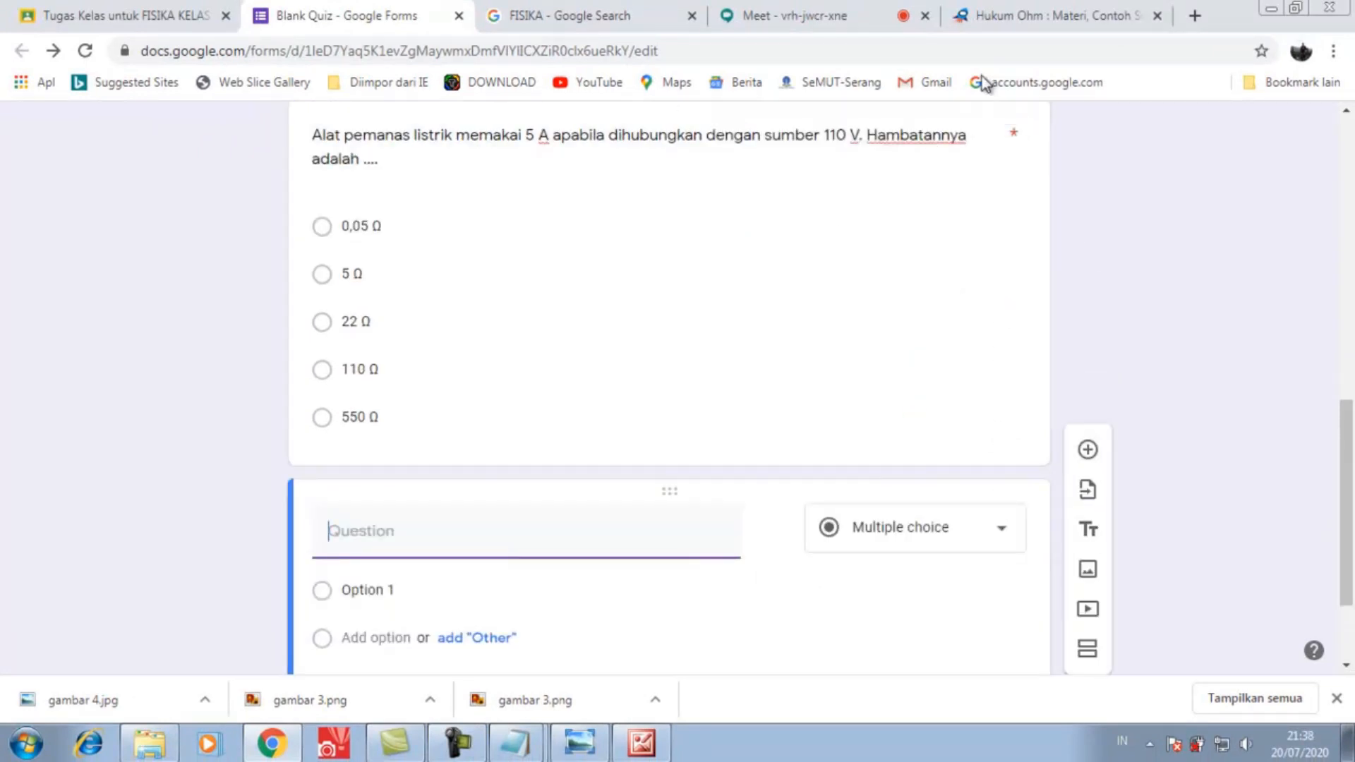
- Capture the V-I graph and question text of Contoh Soal 3 from the Fokusfisika page with Snipping Tool and copy the snip
left_click(1027, 19)
scroll(760, 289, "down", 4)
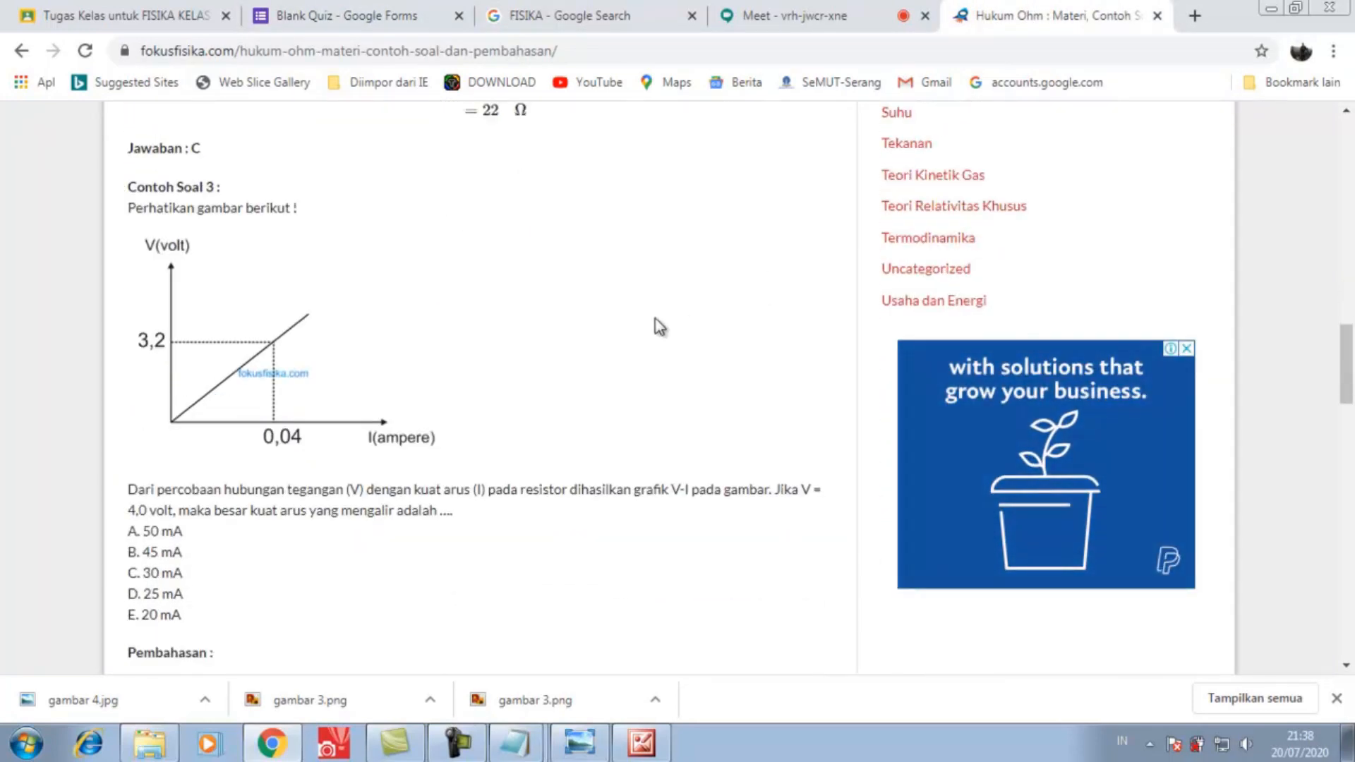
left_click(26, 743)
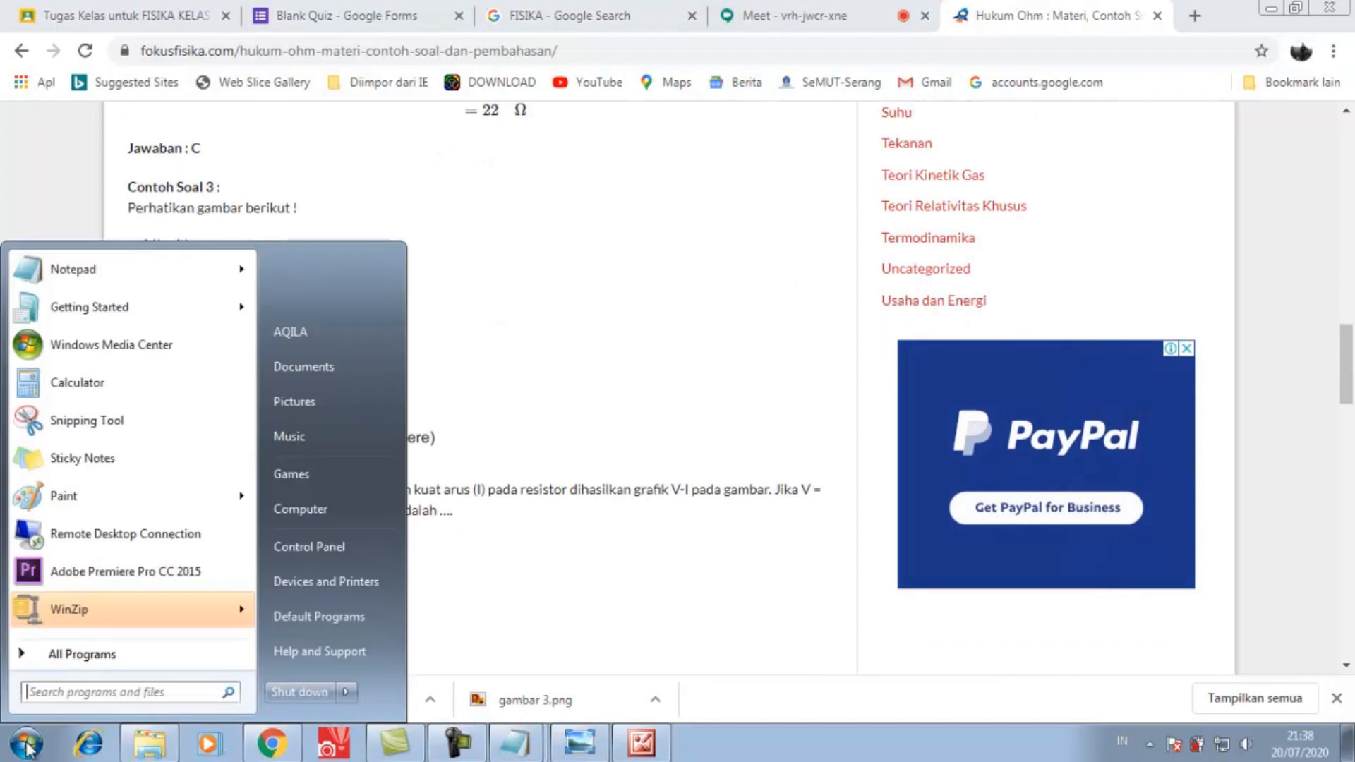
left_click(76, 432)
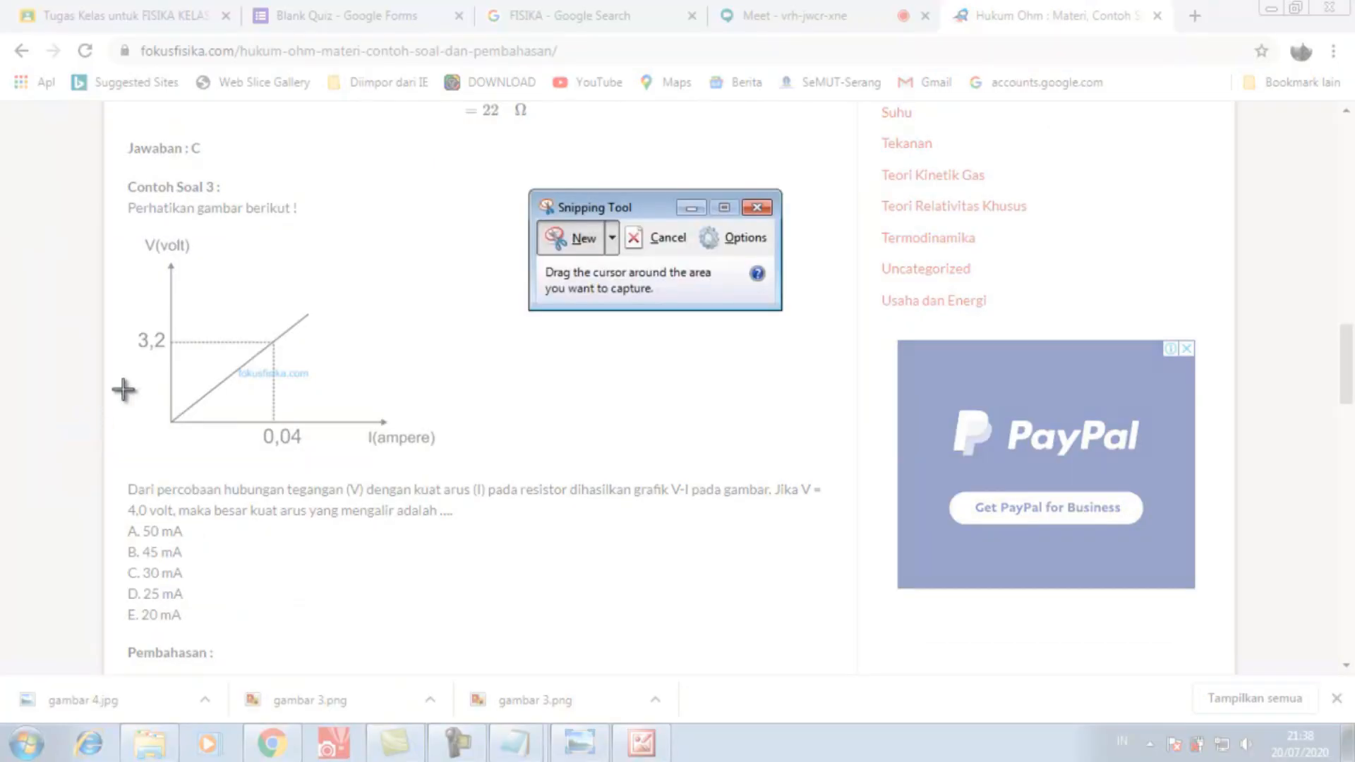
left_click_drag(120, 197, 838, 544)
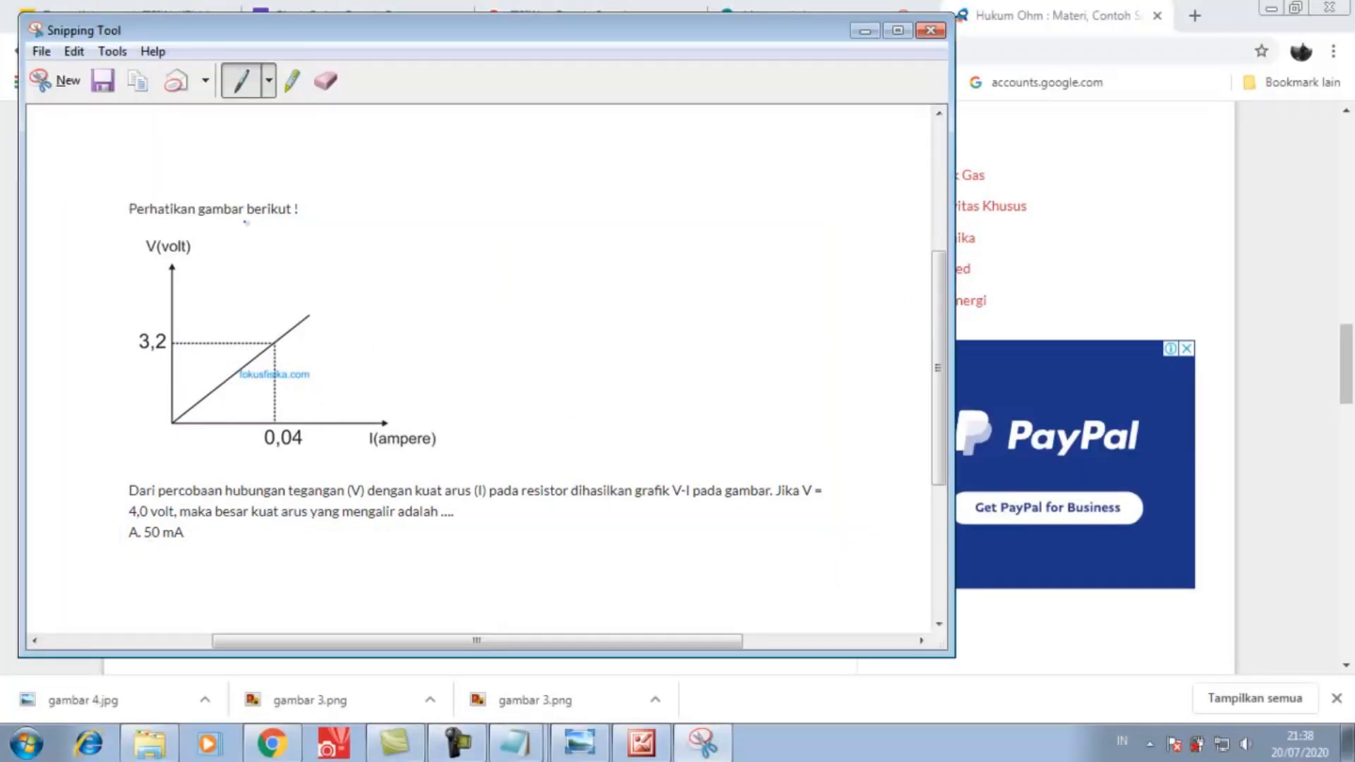
left_click(75, 52)
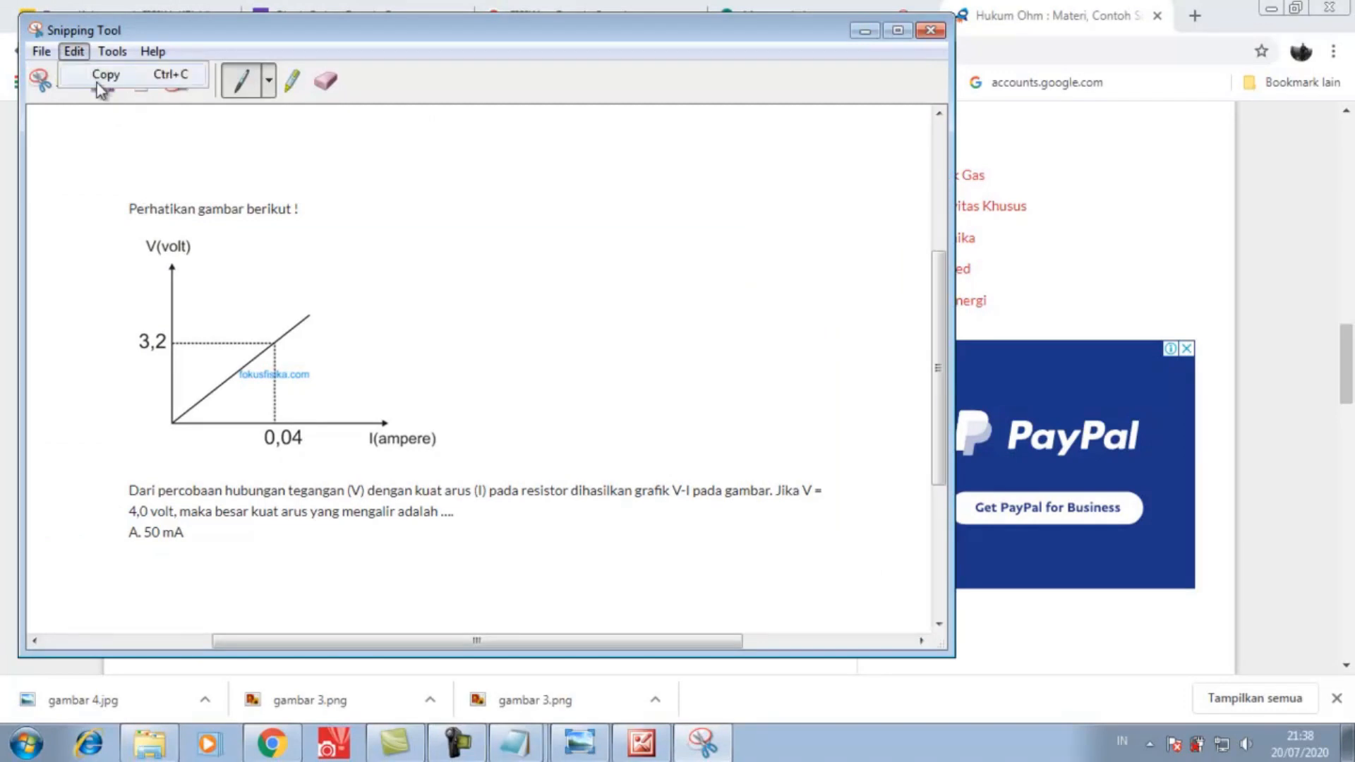
left_click(99, 75)
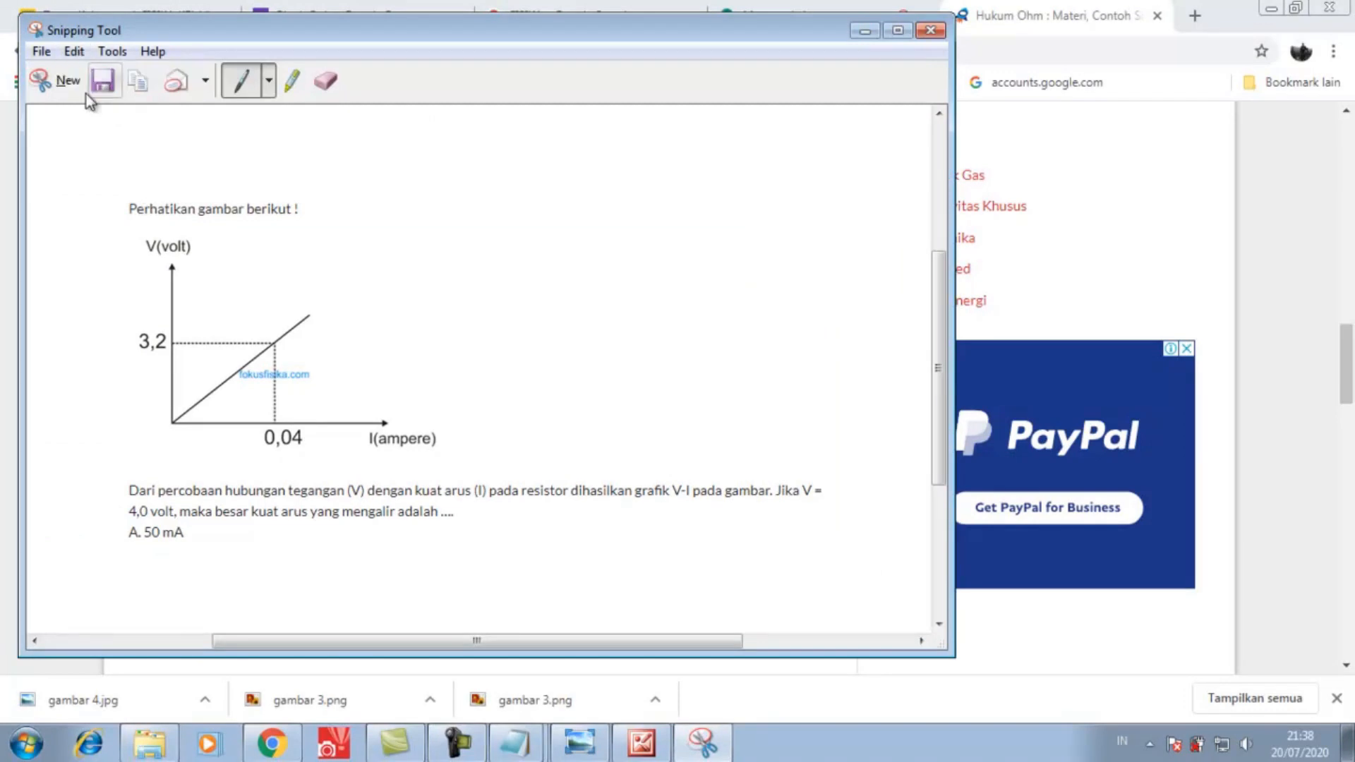
- Open Paint, paste the snip of Contoh Soal 3 onto the blank canvas and crop the canvas to it
left_click(24, 749)
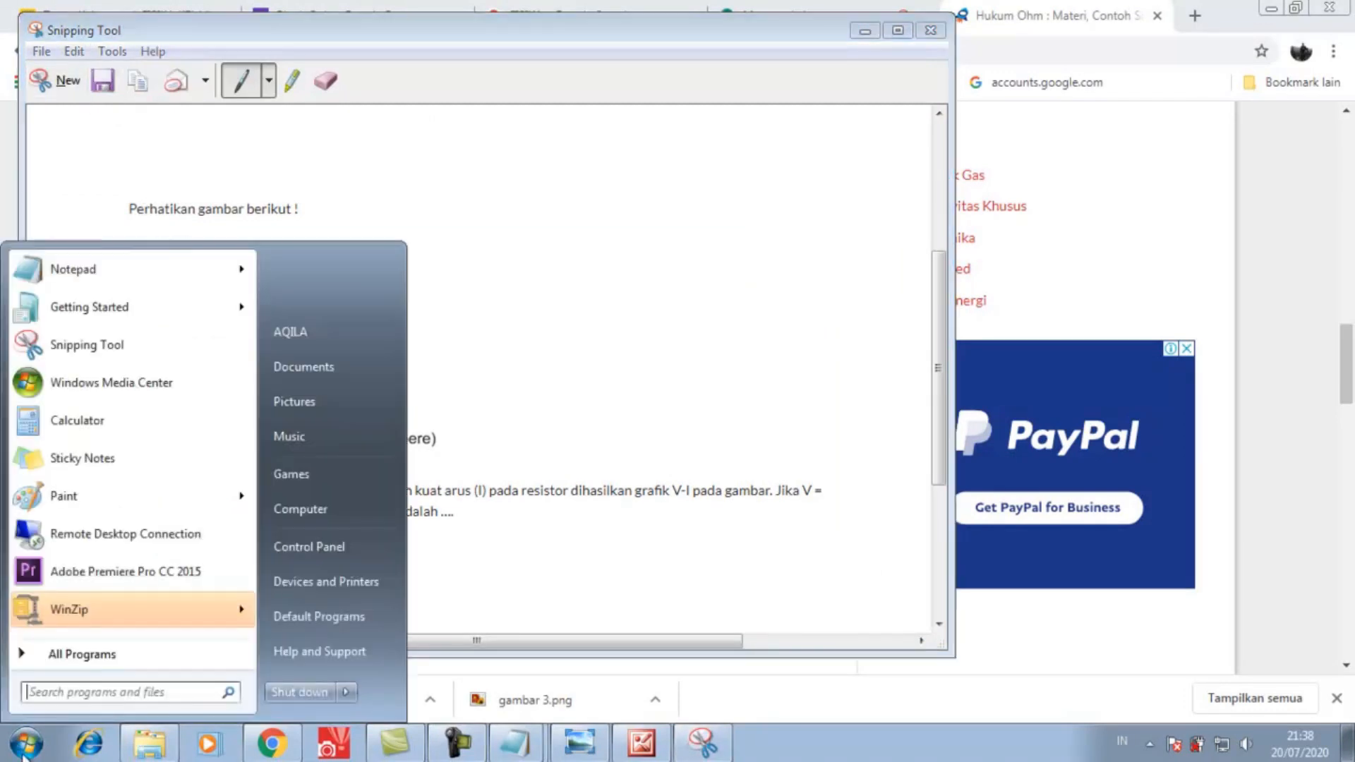
left_click(70, 505)
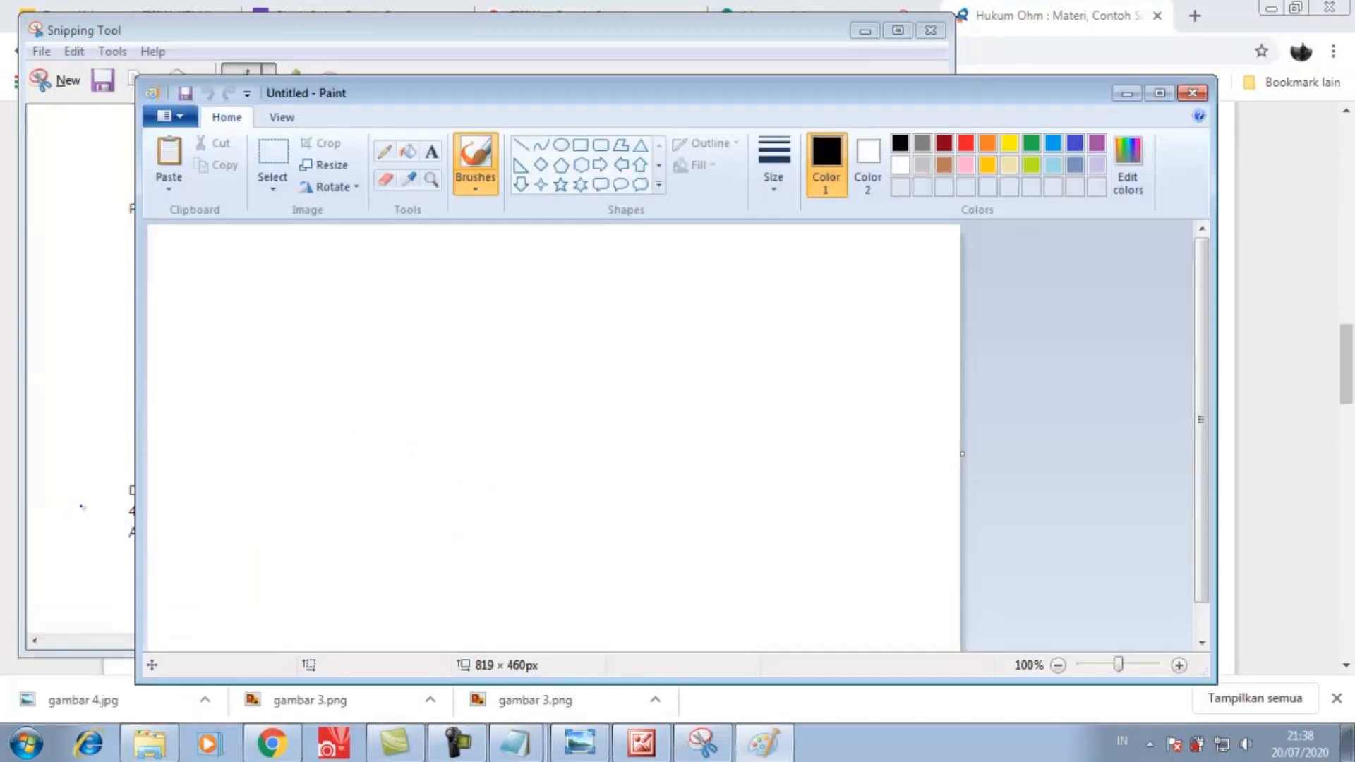
left_click(169, 180)
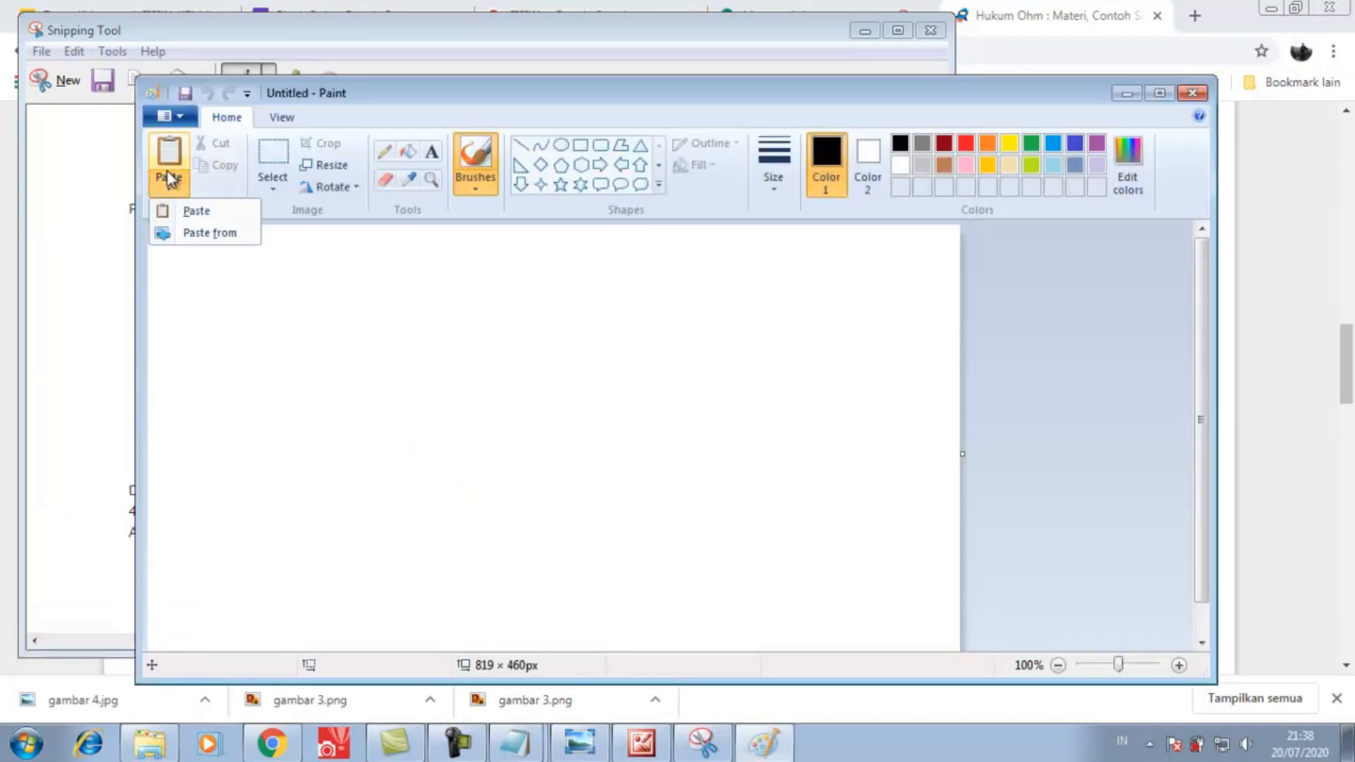
left_click(195, 214)
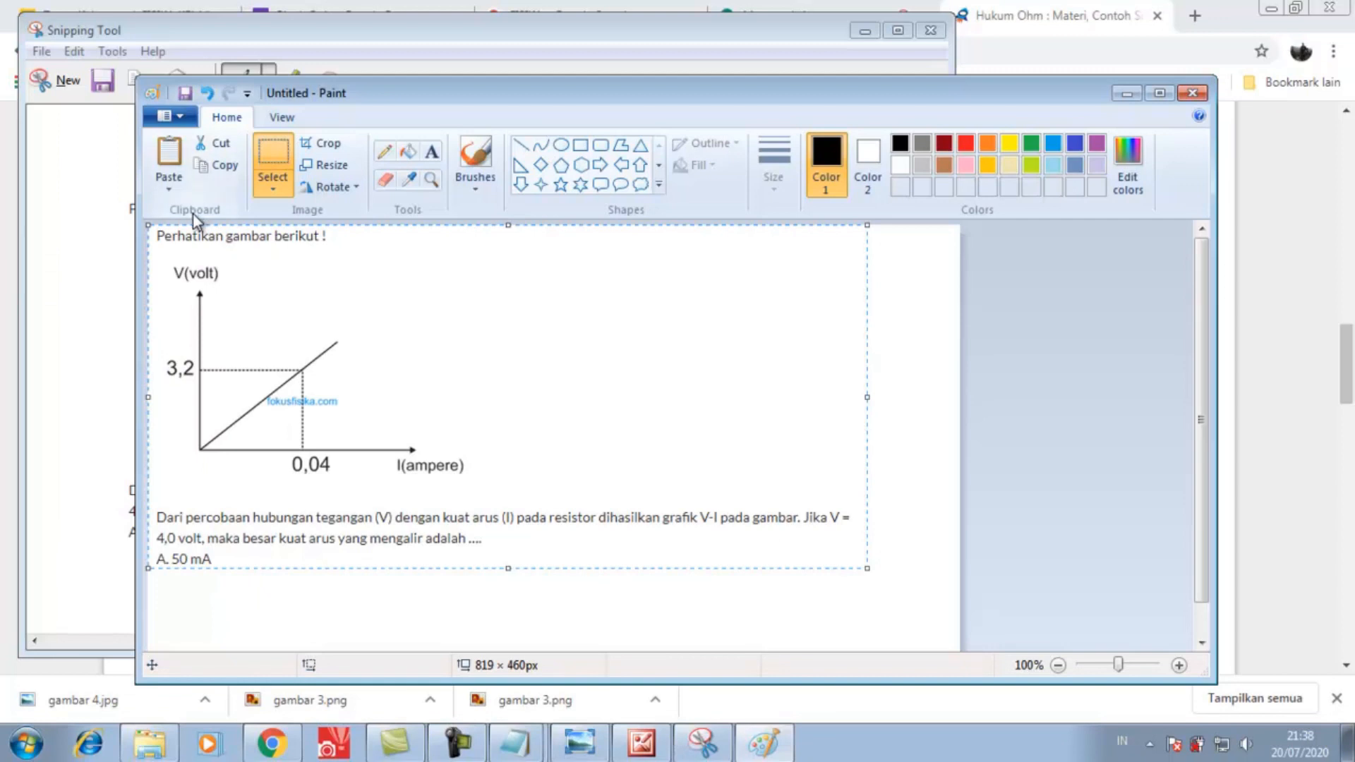
left_click(320, 144)
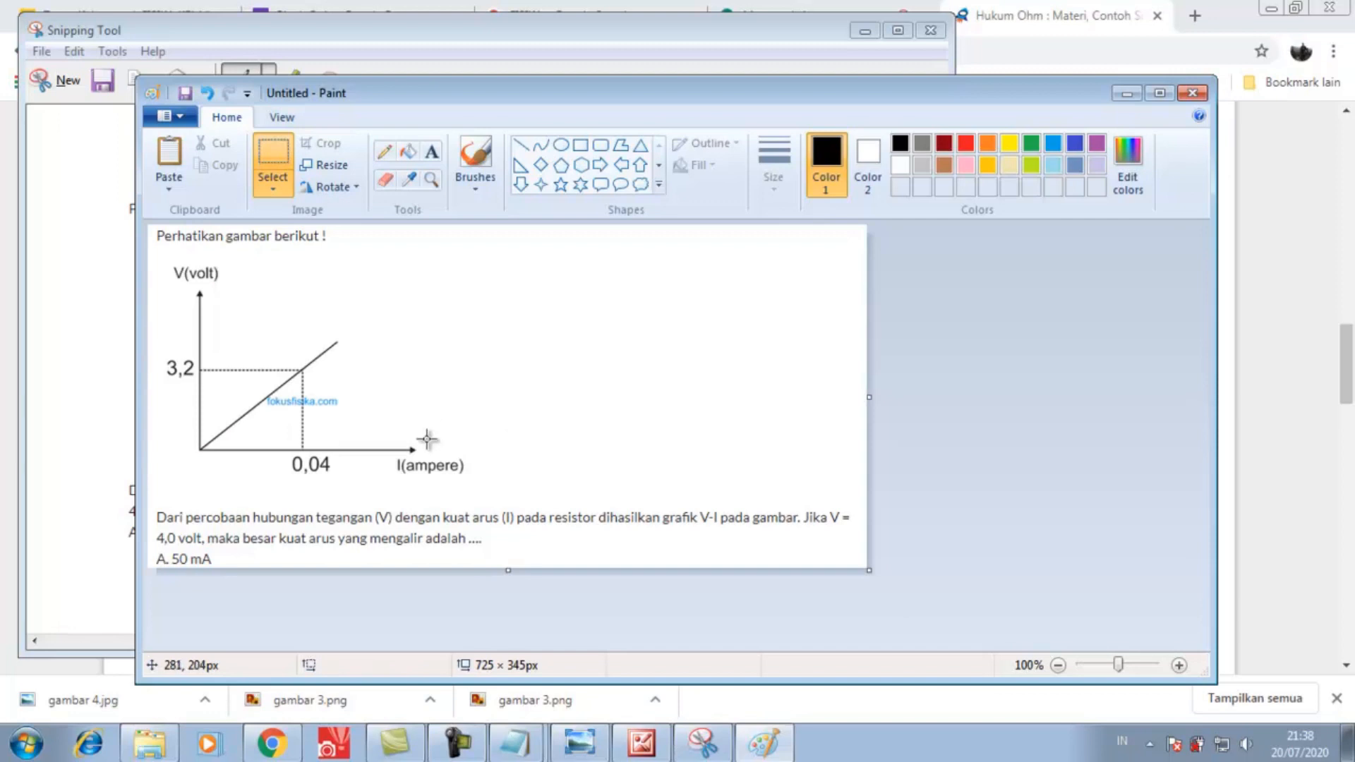
- Recapture Contoh Soal 3 with Snipping Tool, taking only the graph and question text without answer option A, and copy the snip
left_click(271, 742)
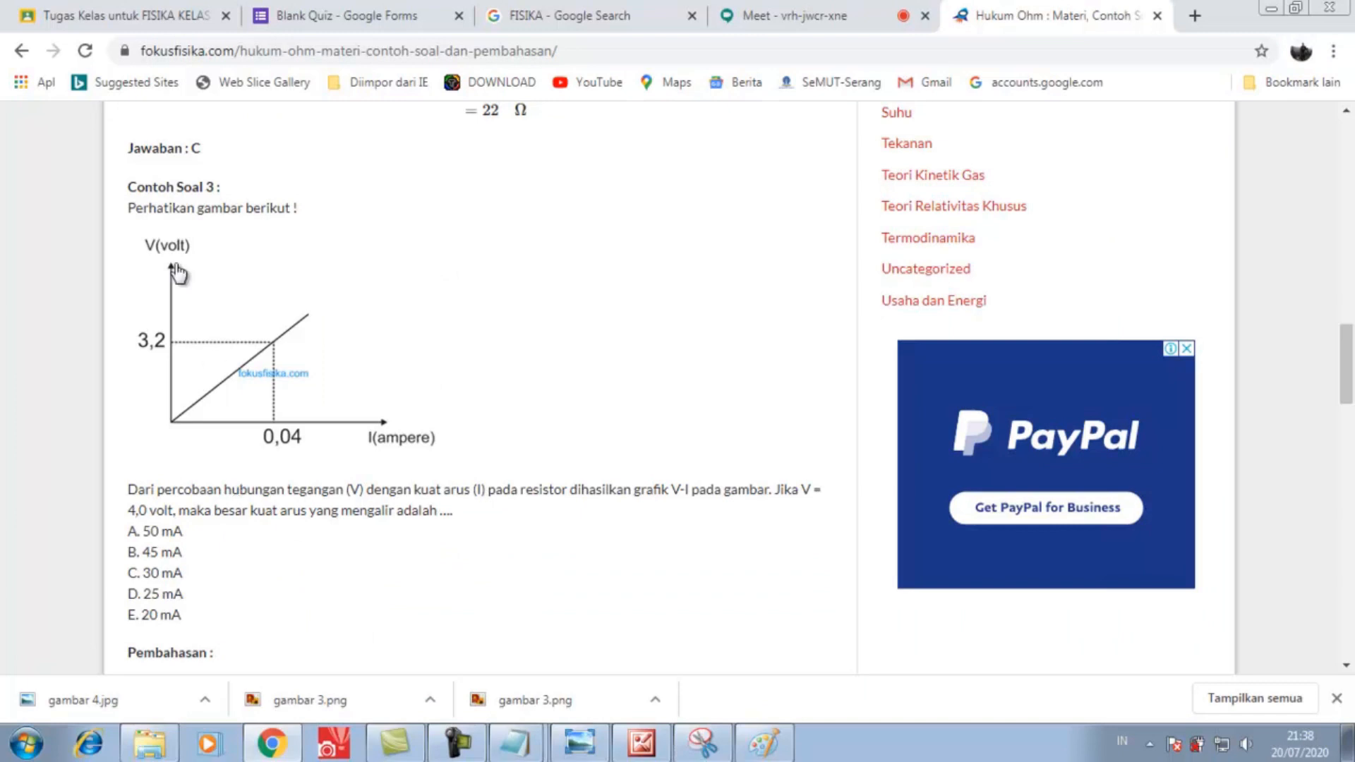
left_click(722, 754)
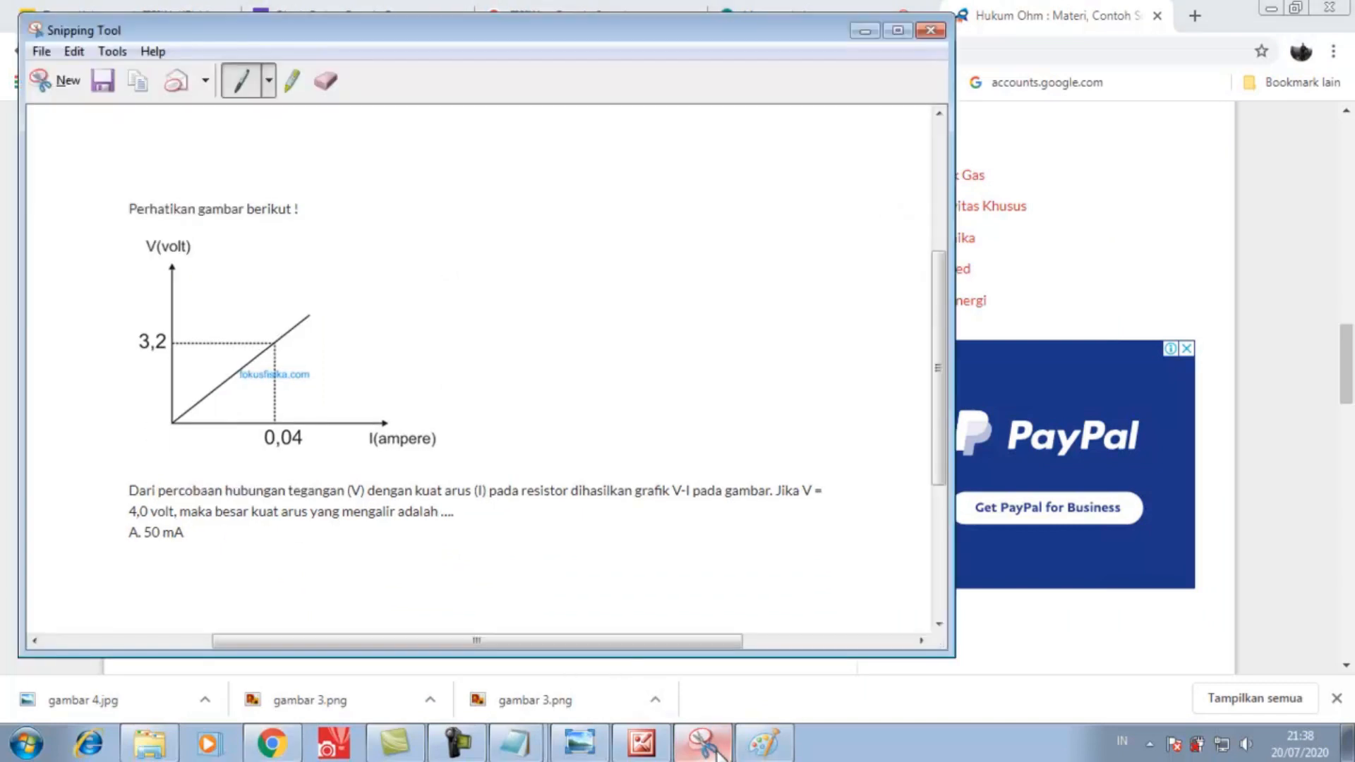
left_click(65, 79)
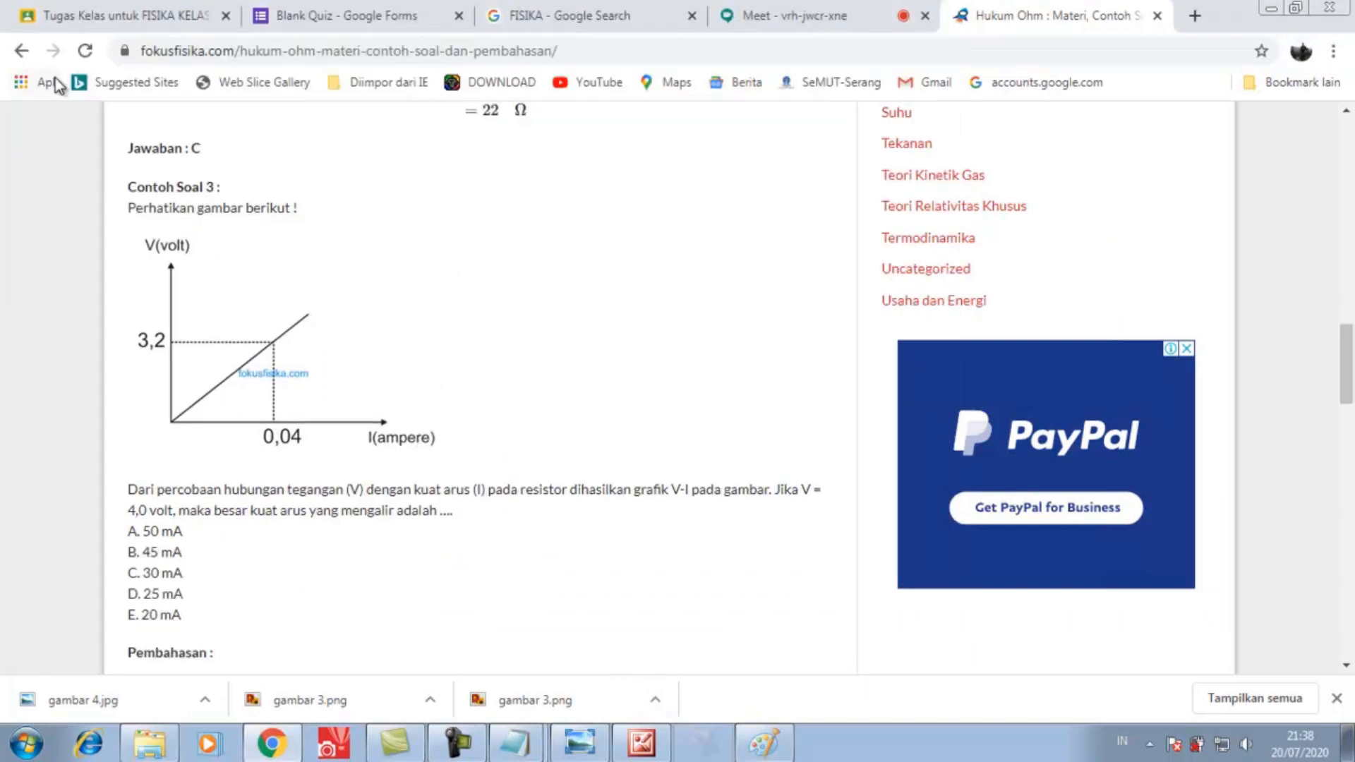
left_click_drag(111, 200, 838, 522)
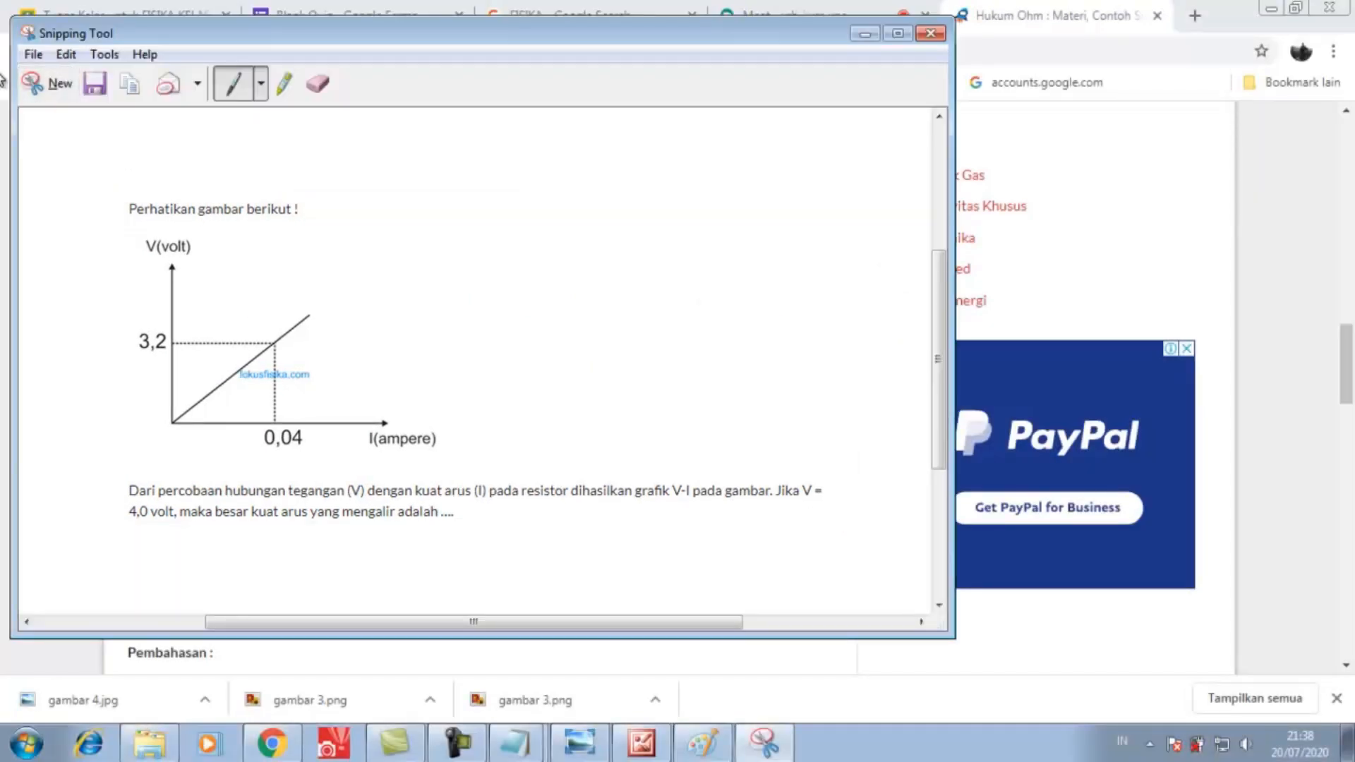
left_click(65, 56)
left_click(78, 76)
- Paste the new snip over the earlier image in Paint and crop the canvas to the pasted area
left_click(707, 746)
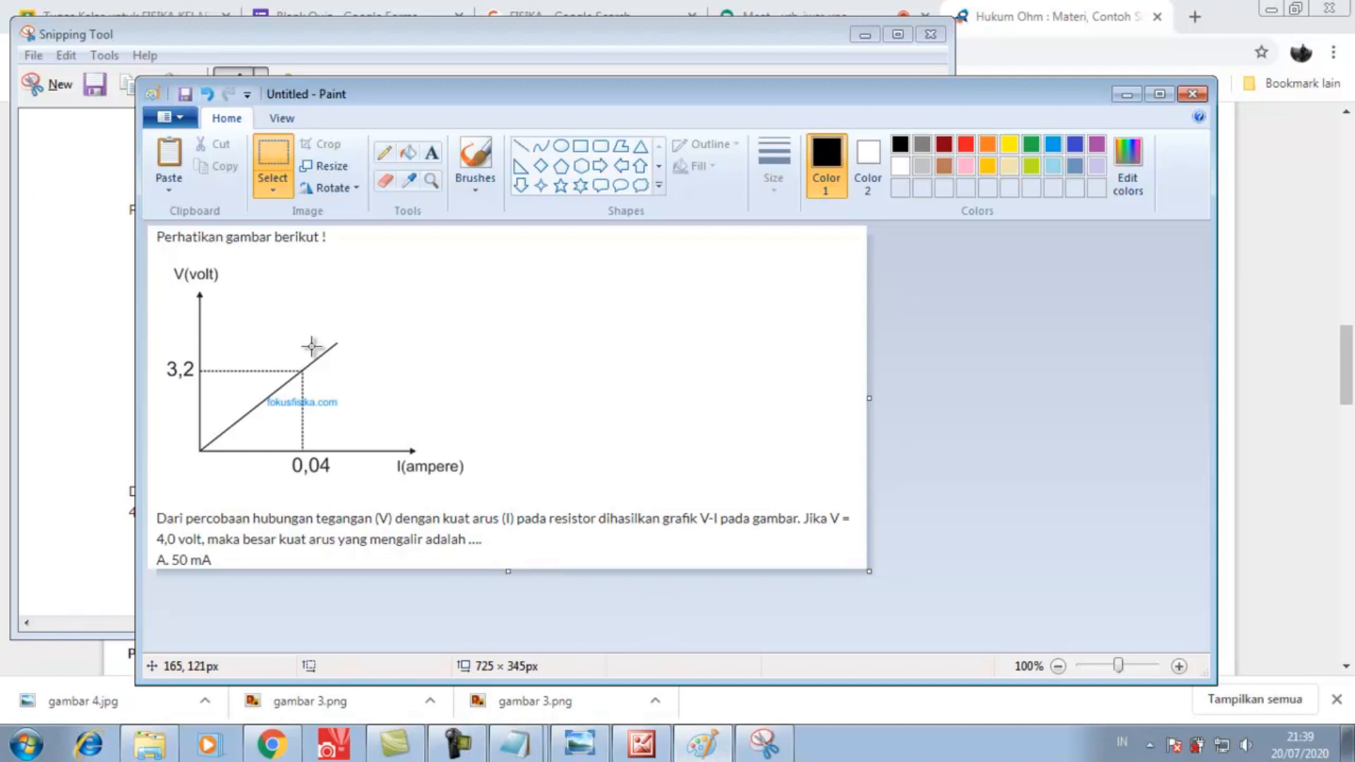
left_click(168, 182)
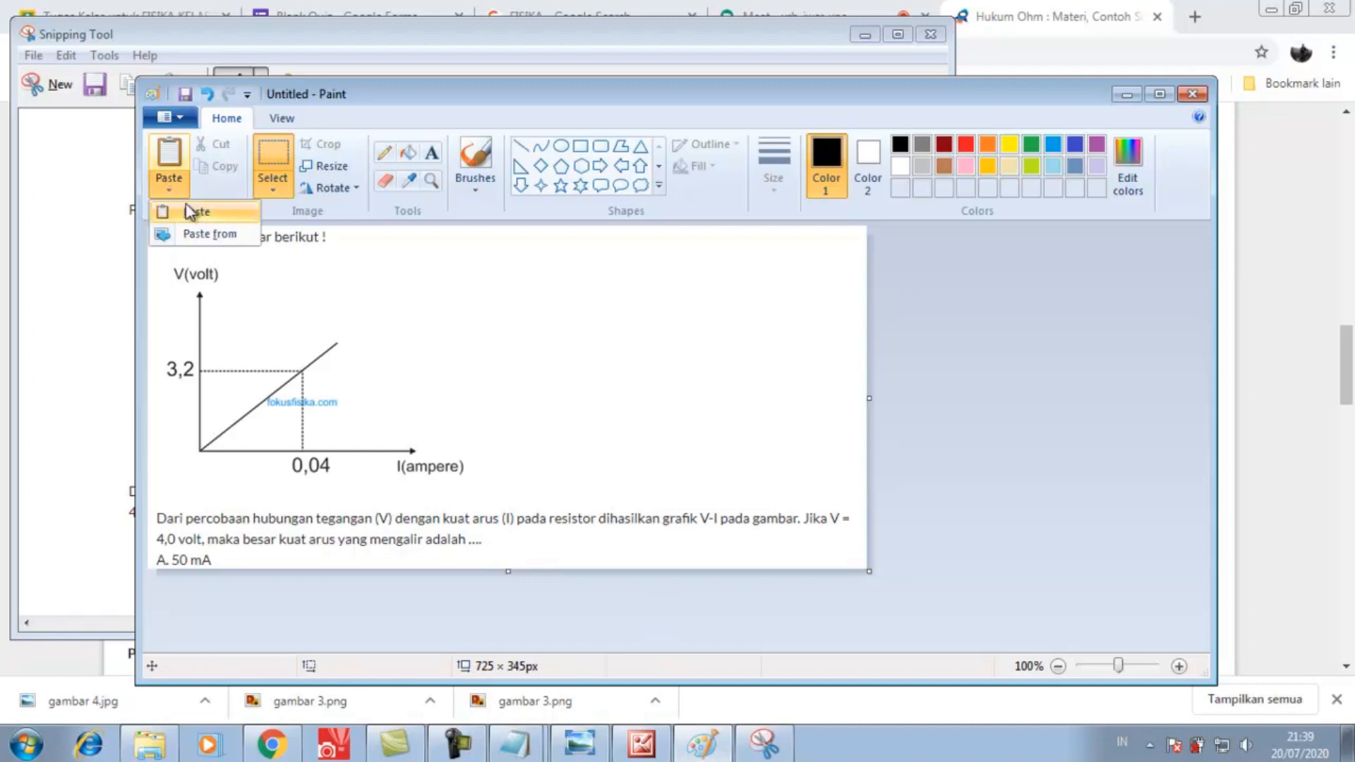
left_click(189, 212)
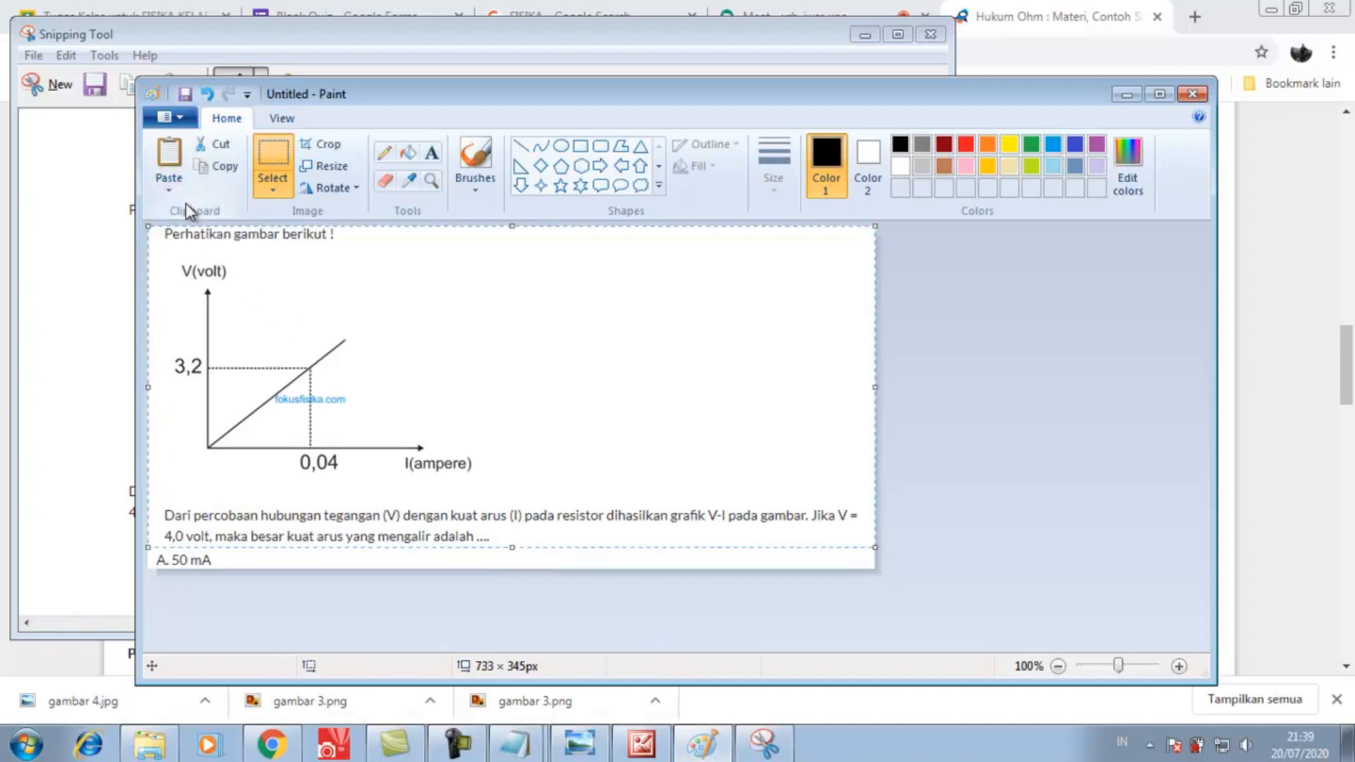
left_click(329, 146)
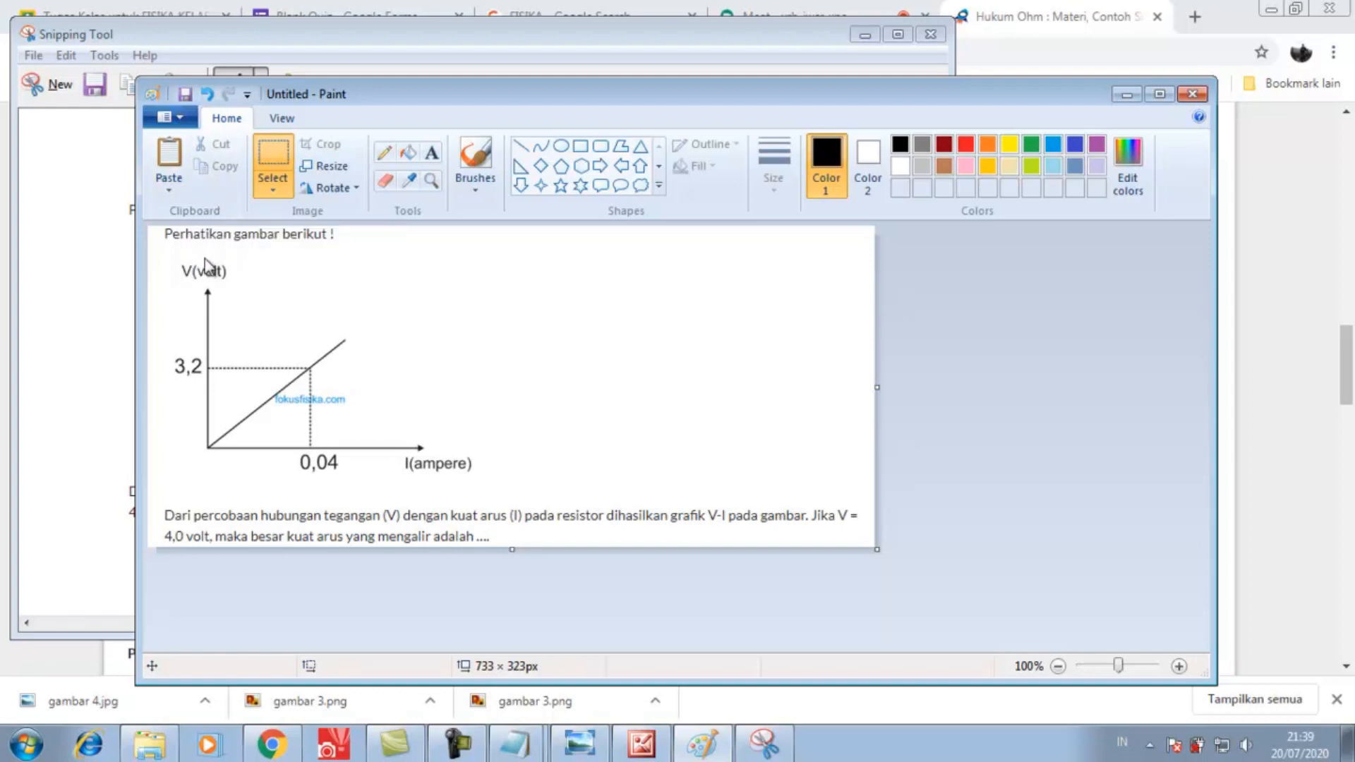
- Save the cropped question image as a PNG named "soal" in the google claaroom folder
key("ctrl+s")
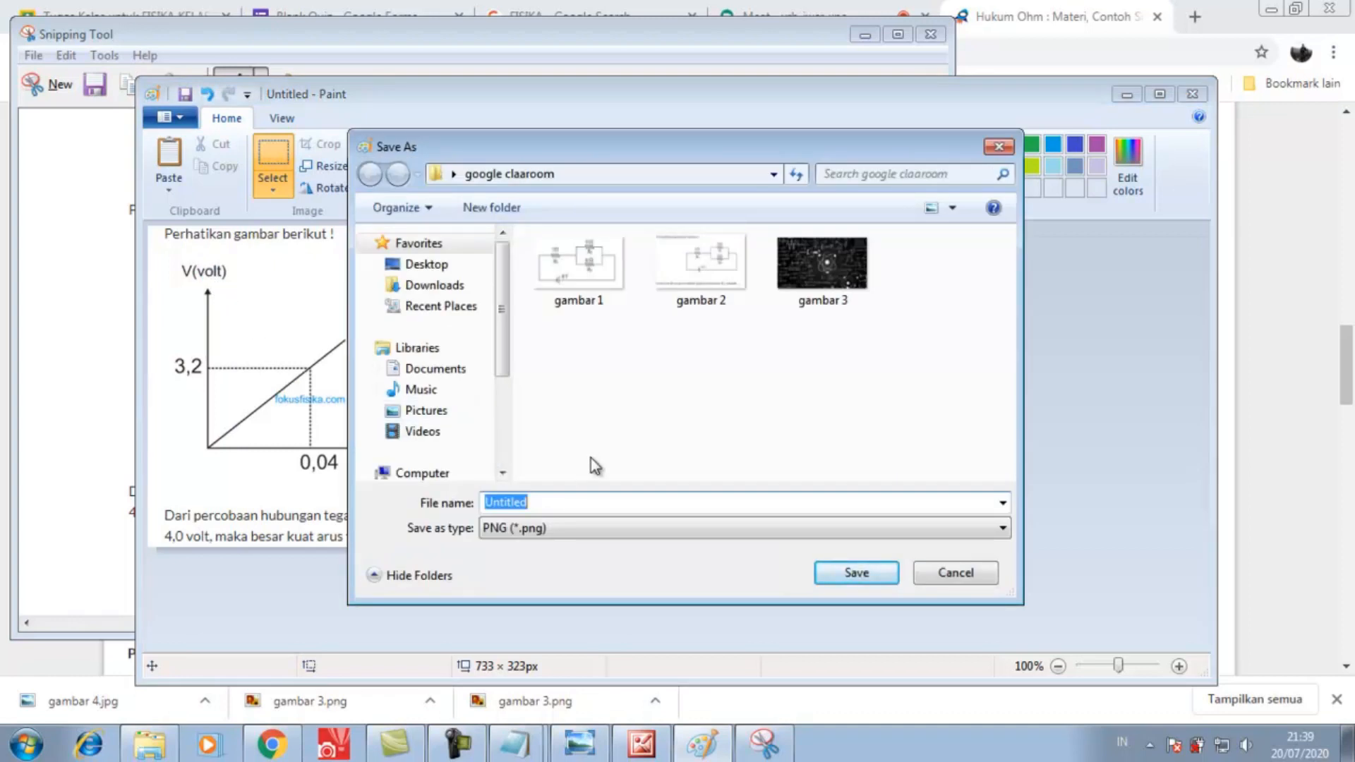
type("soal")
left_click(873, 578)
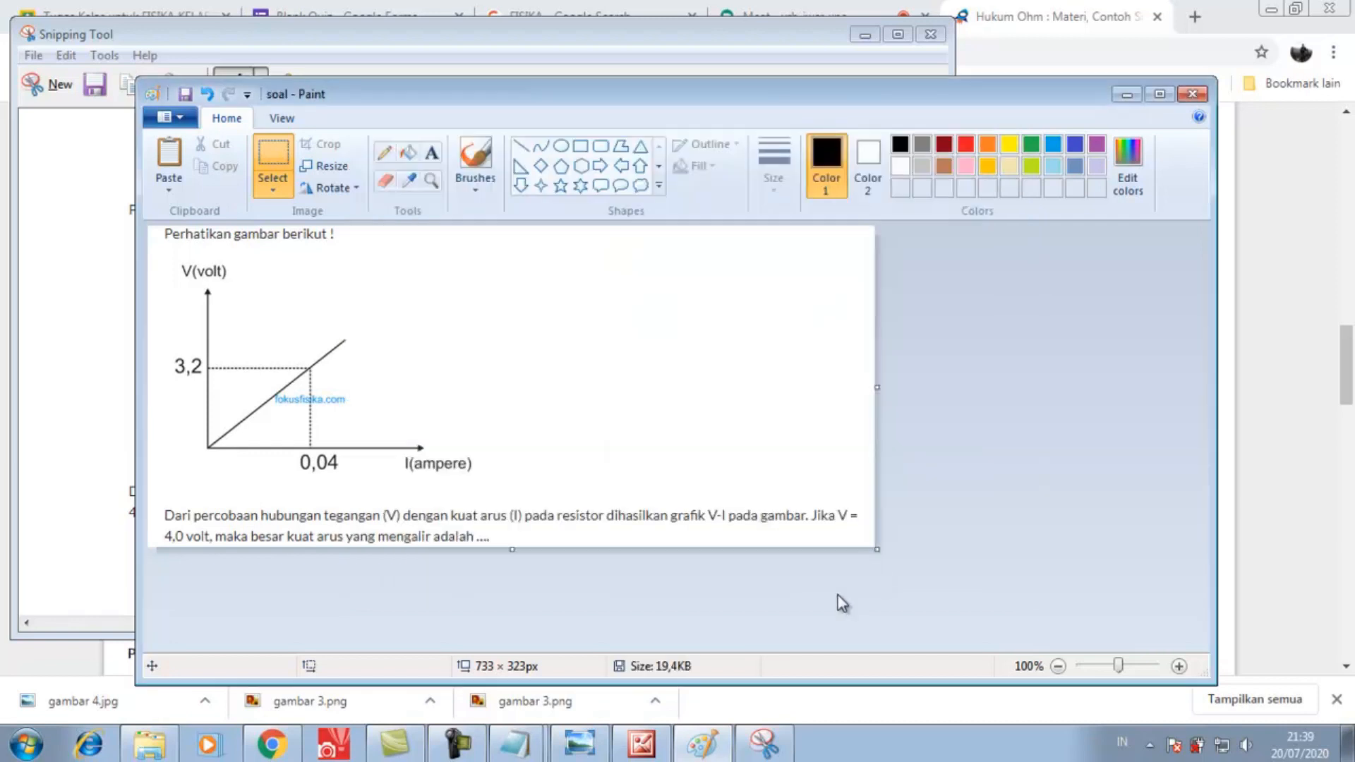
- Return to the Blank Quiz form and upload the image file "soal" into the new blank multiple-choice question
left_click(272, 744)
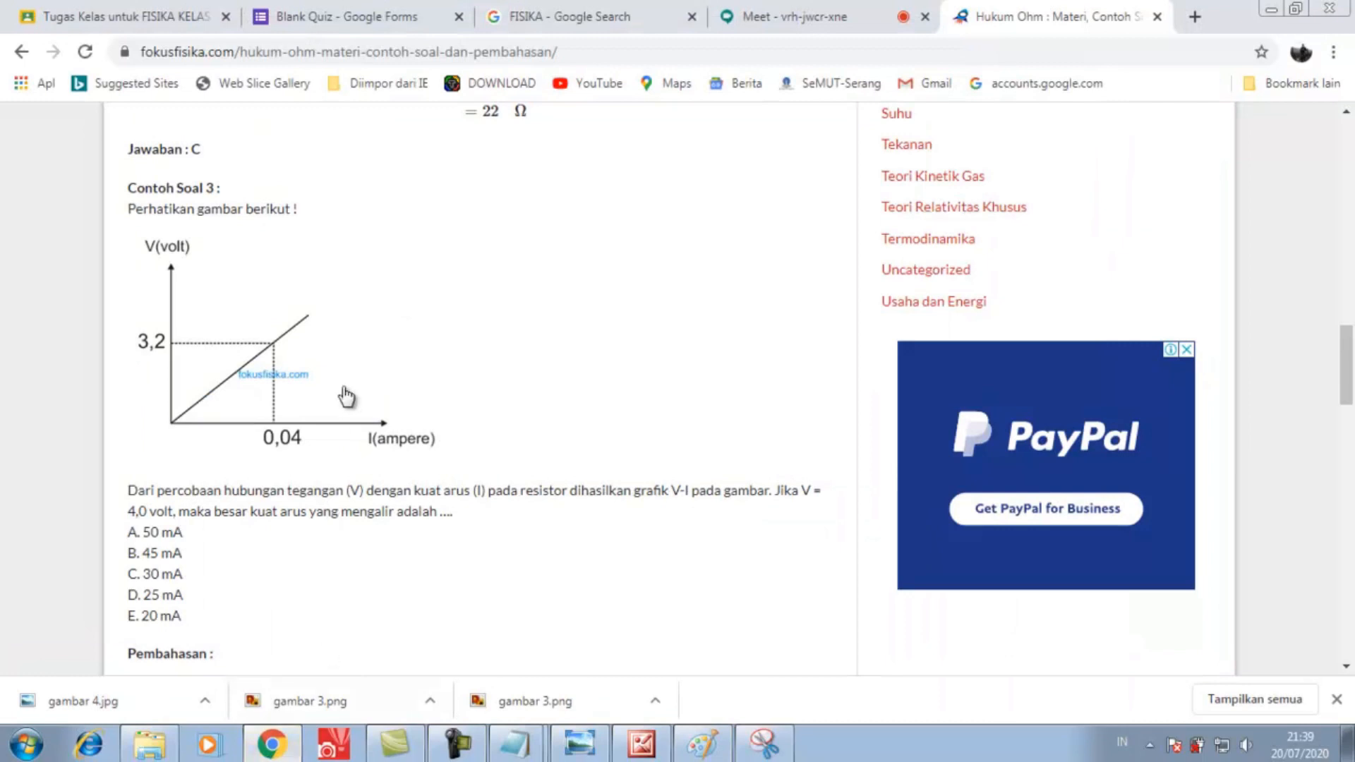
scroll(402, 438, "down", 4)
scroll(403, 438, "down", 2)
scroll(402, 438, "up", 6)
left_click(362, 20)
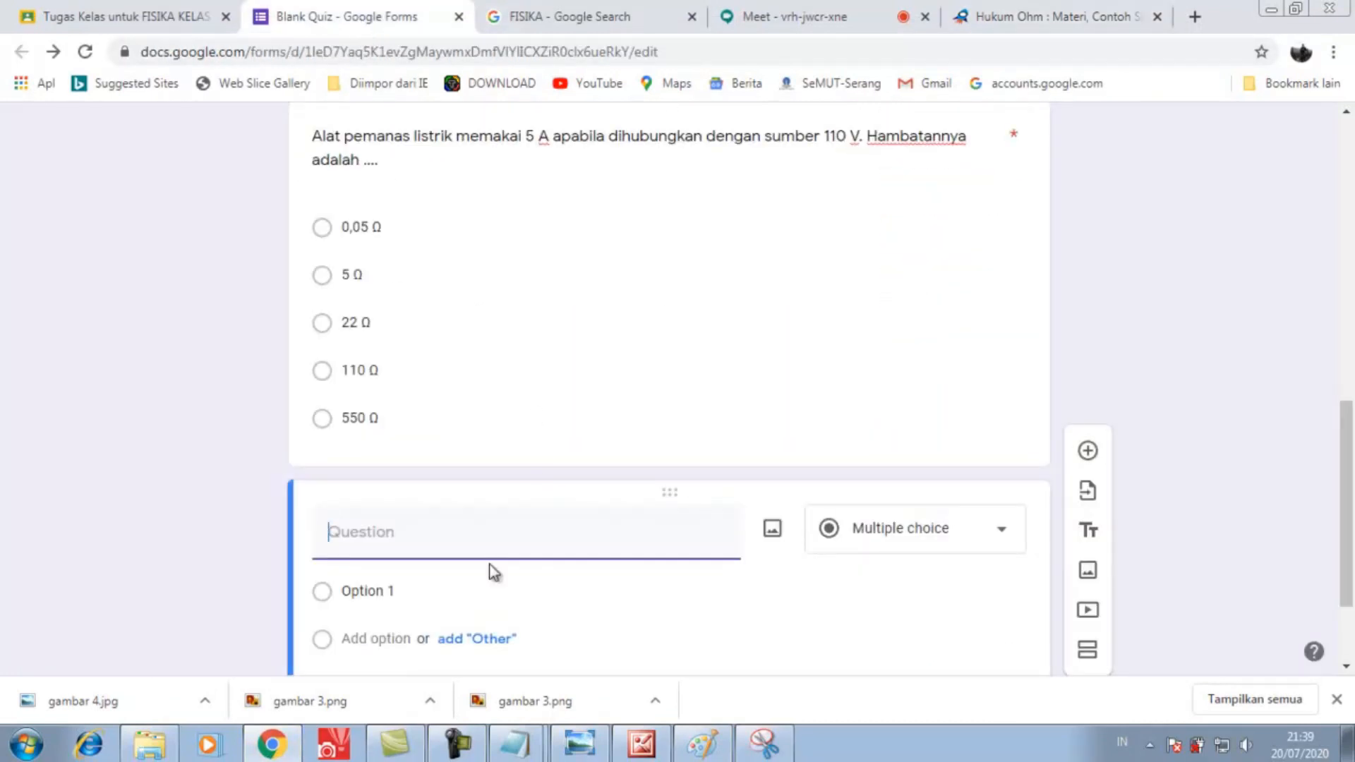
left_click(774, 532)
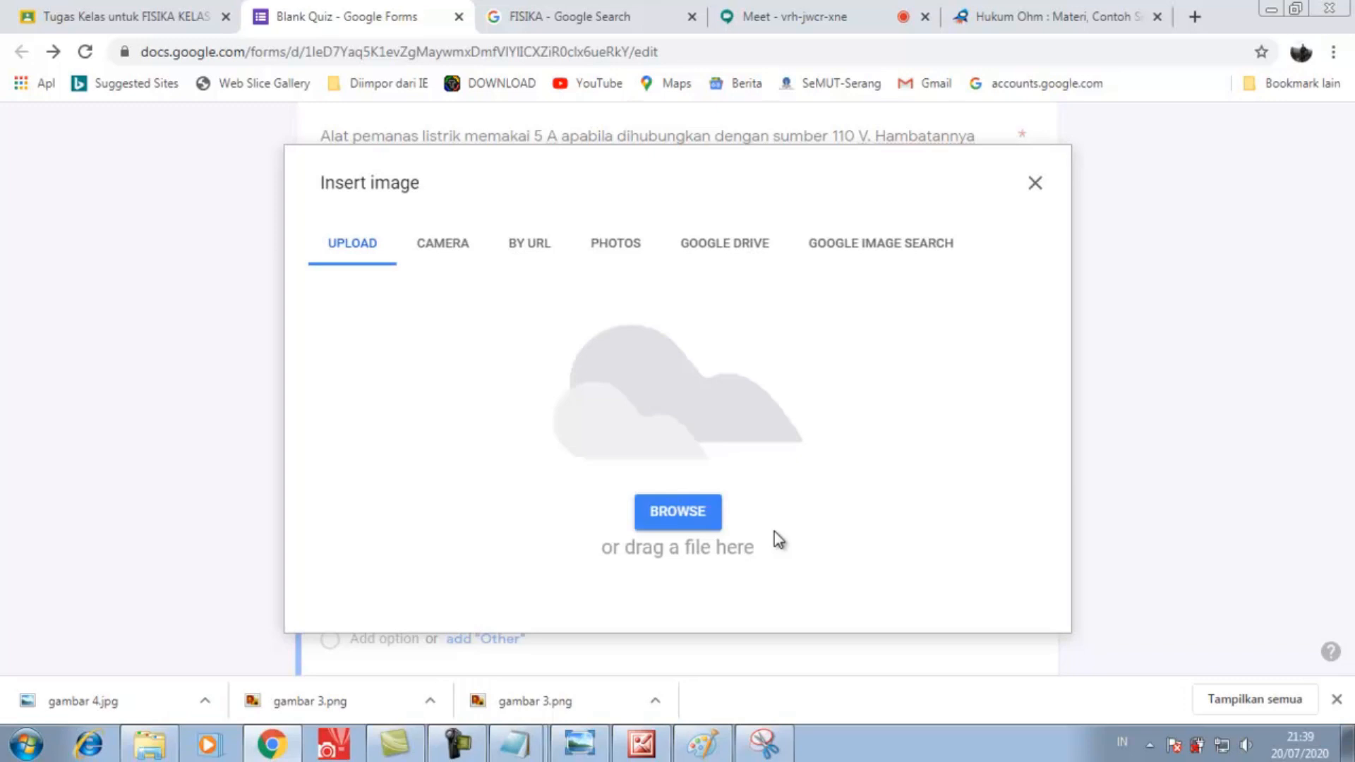
left_click(684, 519)
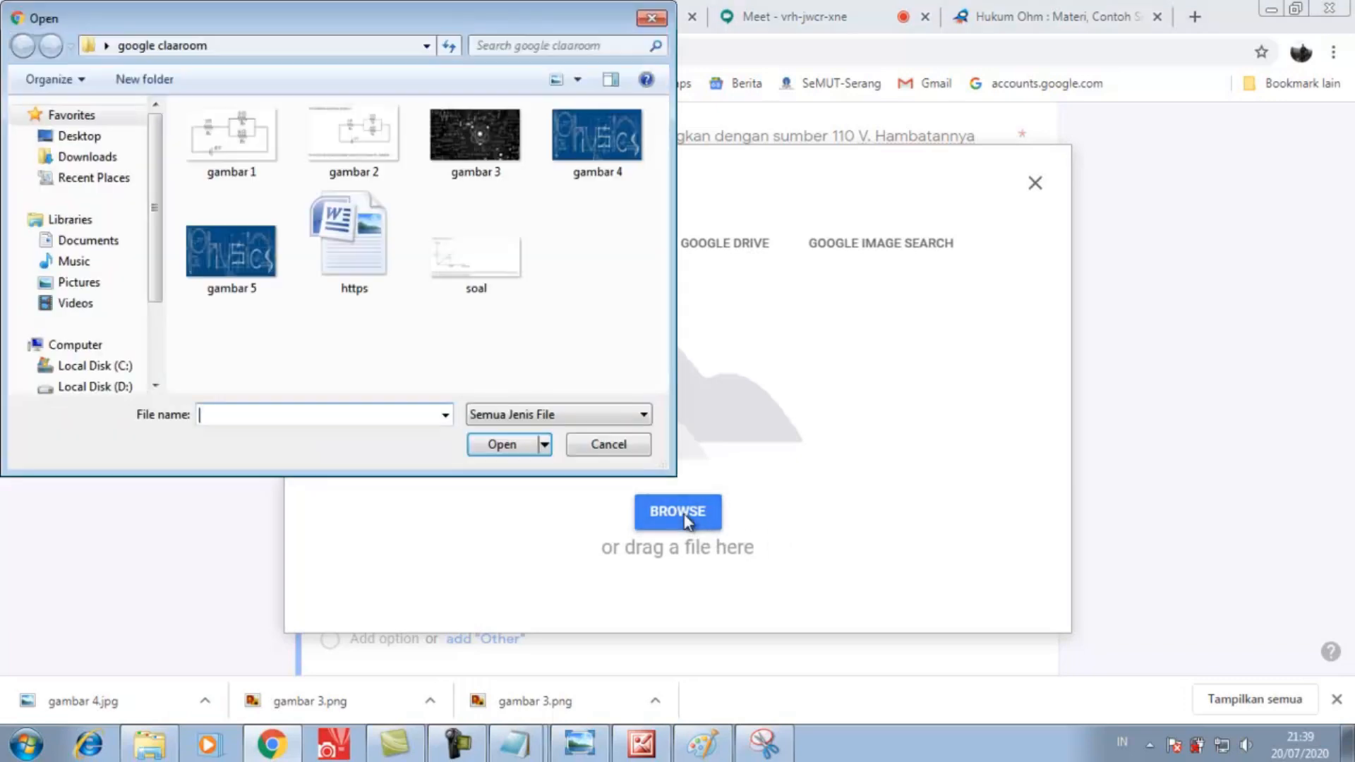
left_click(471, 251)
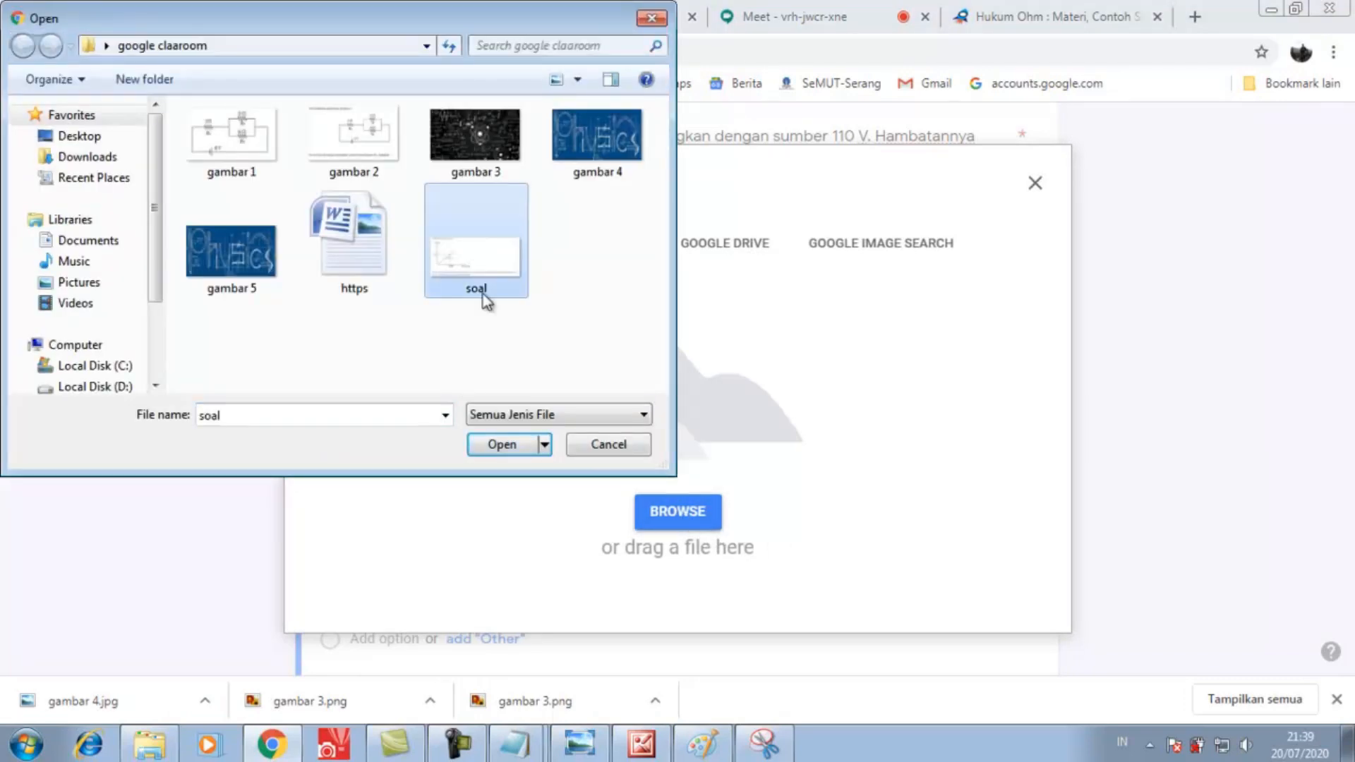
left_click(502, 445)
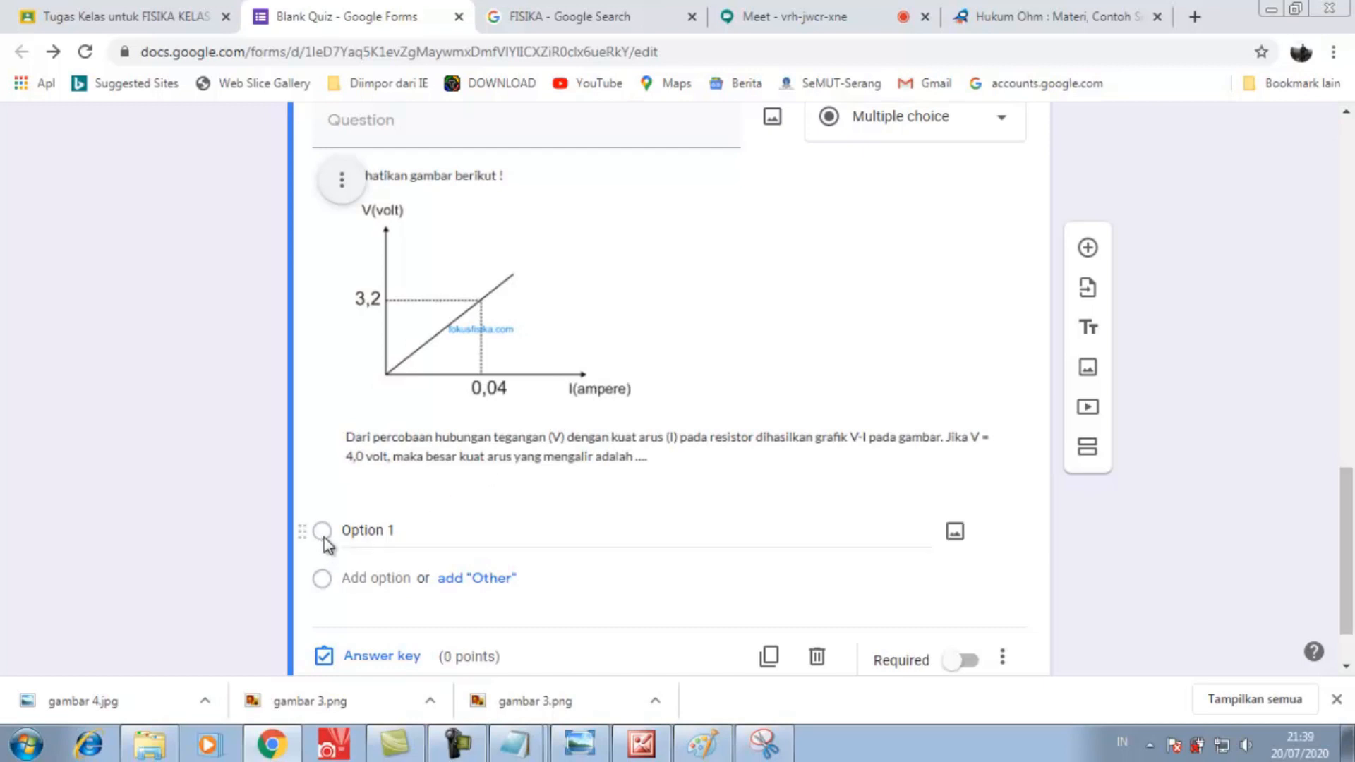
- Copy "50 mA" from Contoh Soal 3 on the Fokusfisika page and paste it as the graph question's first option
left_click(356, 531)
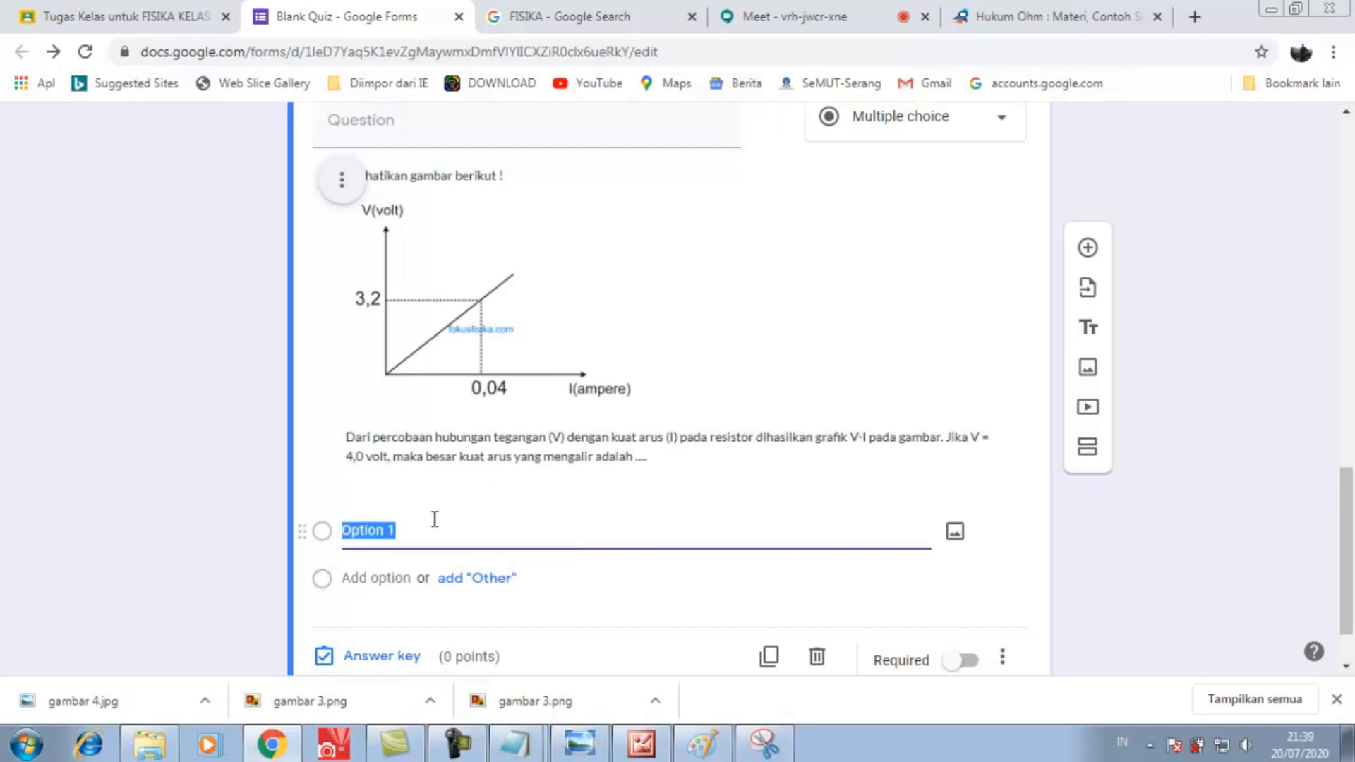
left_click(1037, 21)
scroll(862, 266, "down", 3)
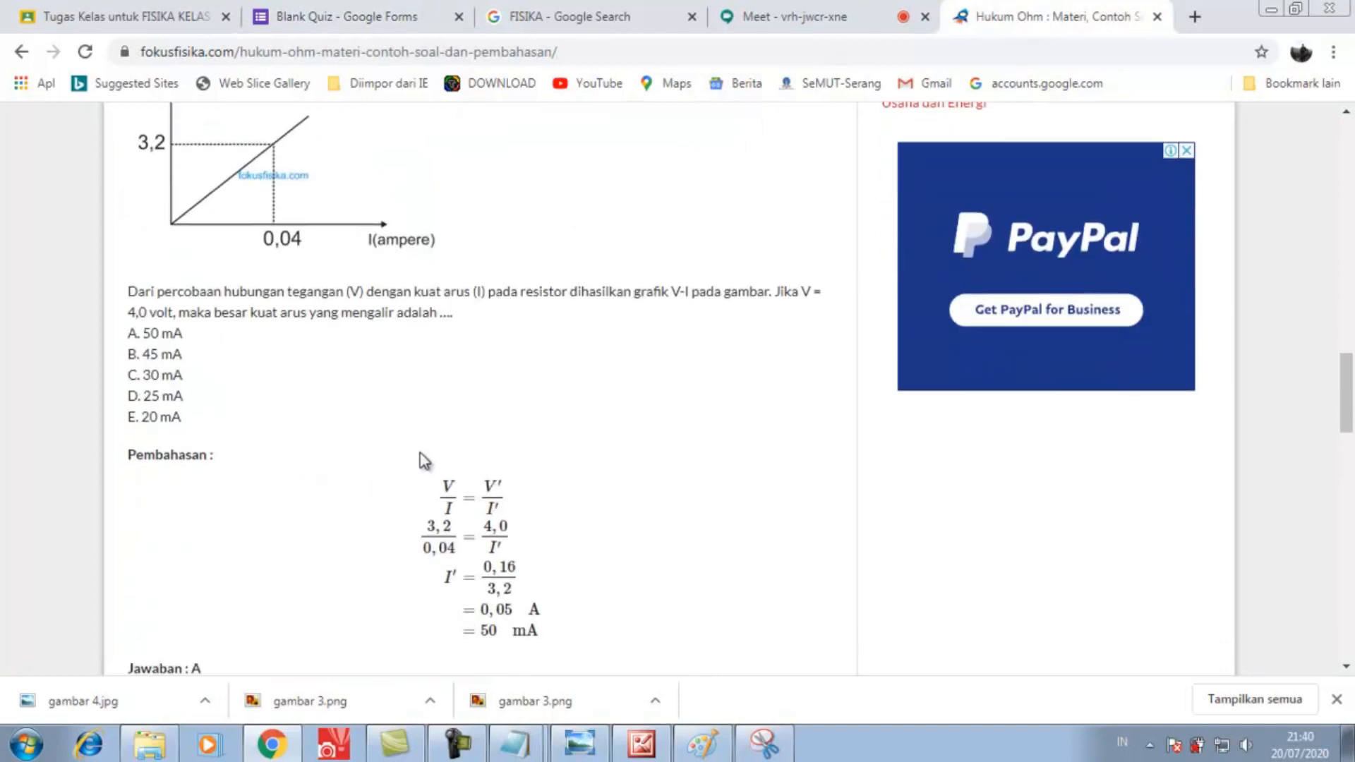
left_click_drag(191, 337, 152, 340)
left_click(337, 16)
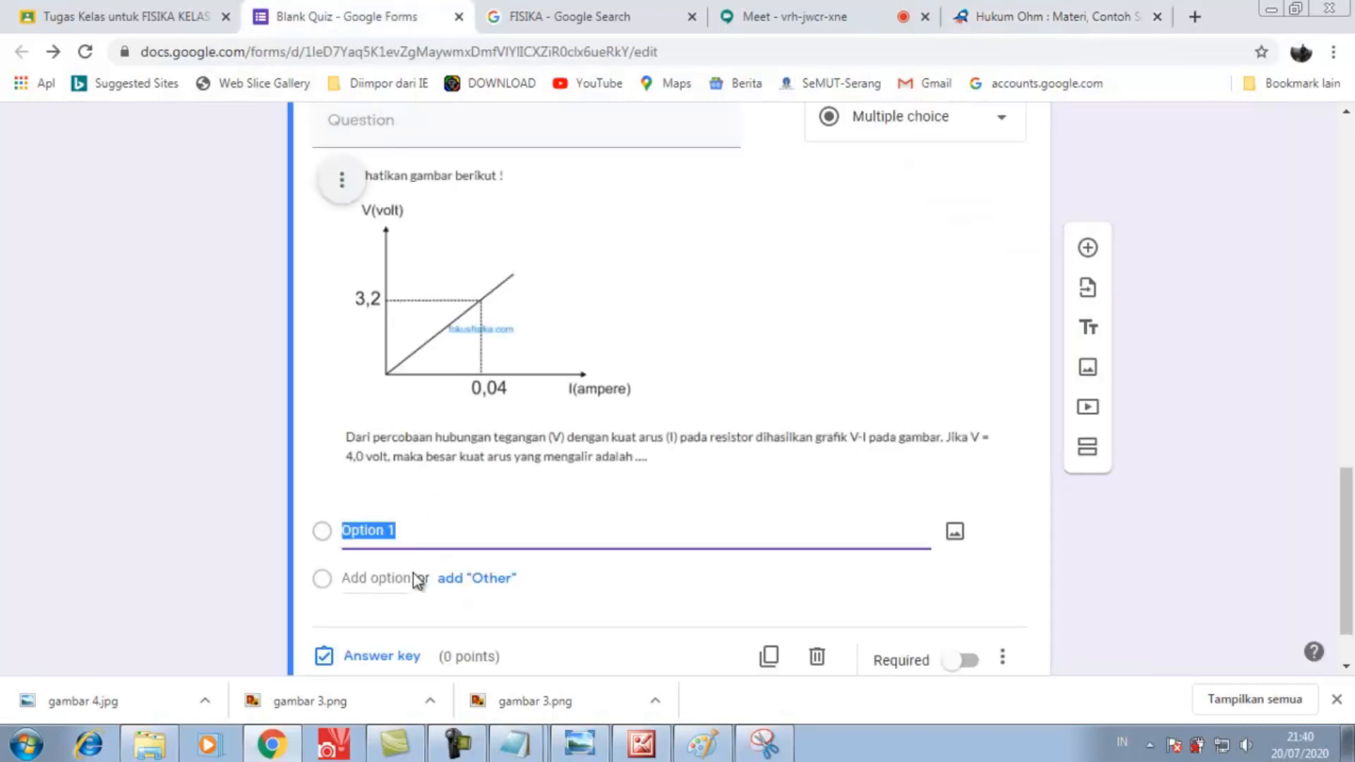
key("ctrl+v")
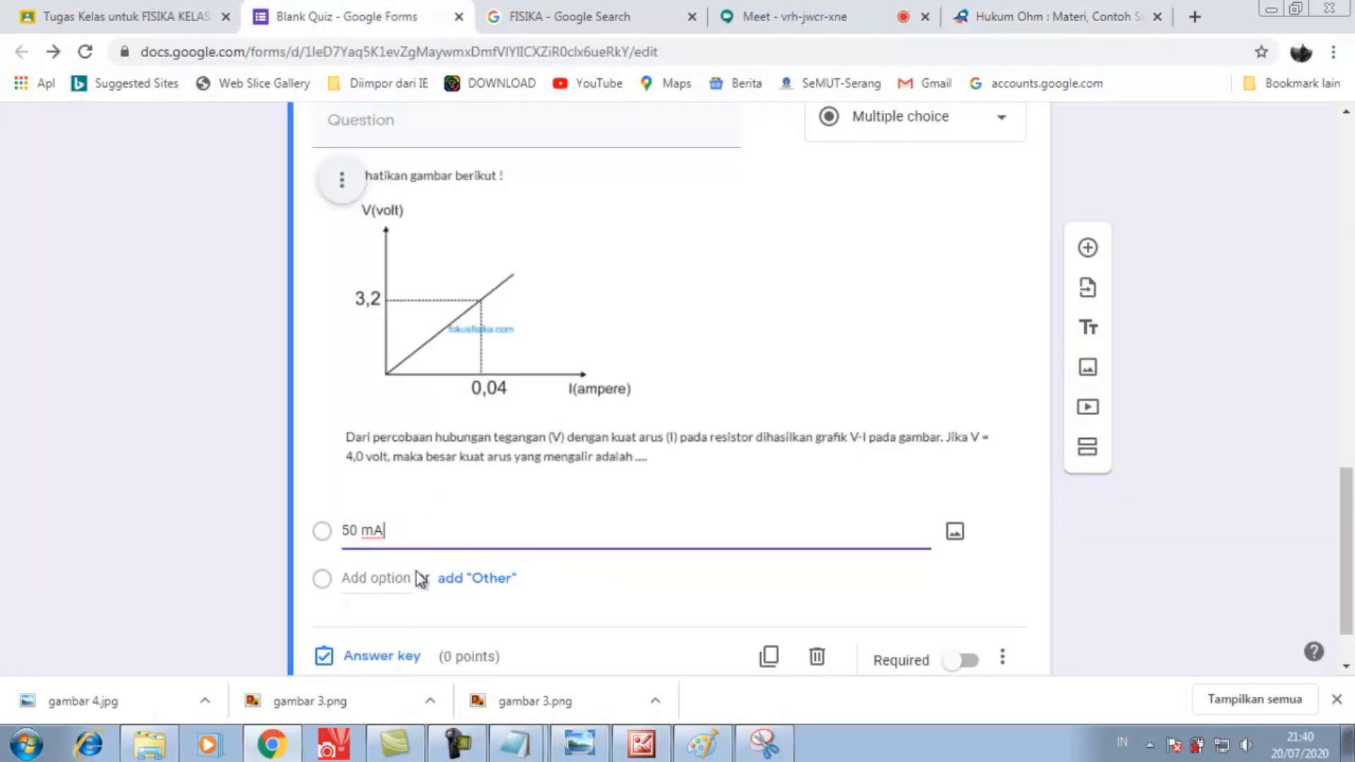
- Add an "Other" option to the graph question and enter "45 mA" as its second option
left_click(484, 590)
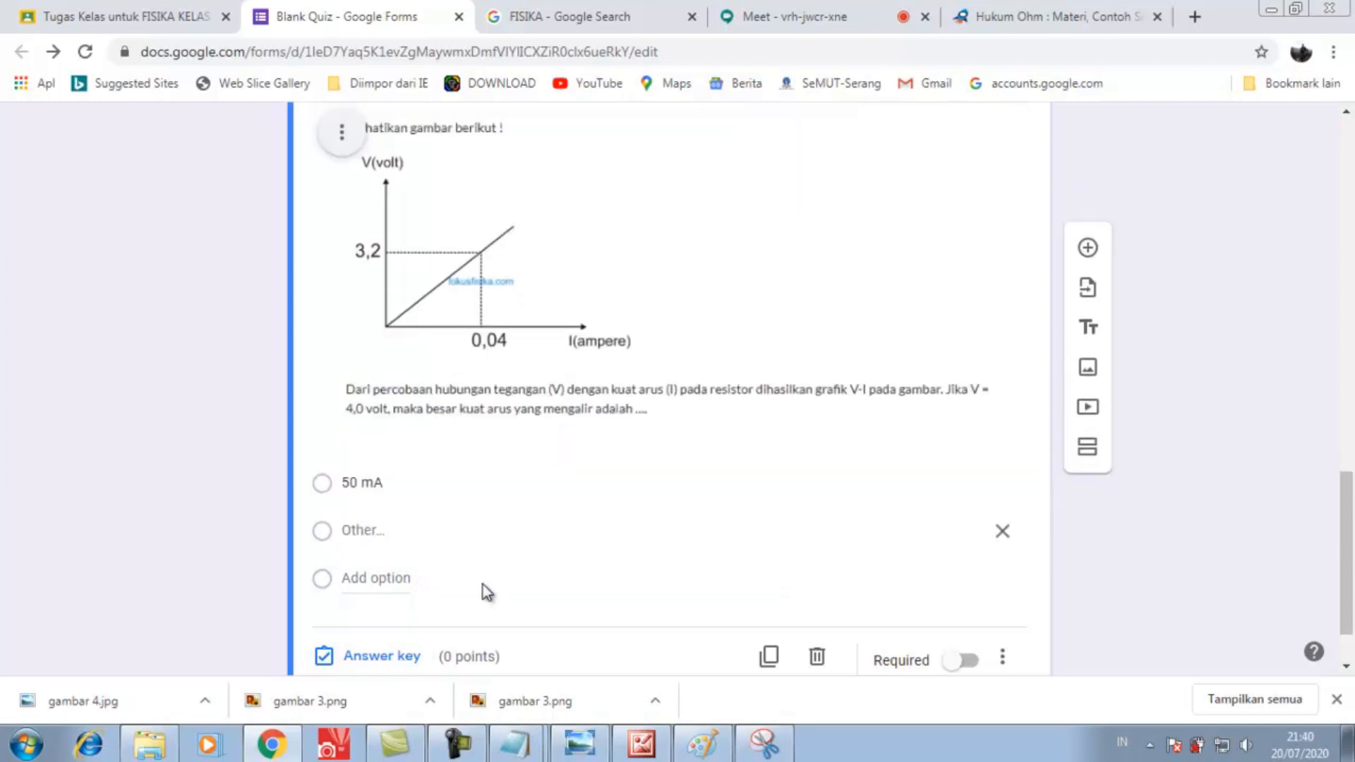
left_click(393, 578)
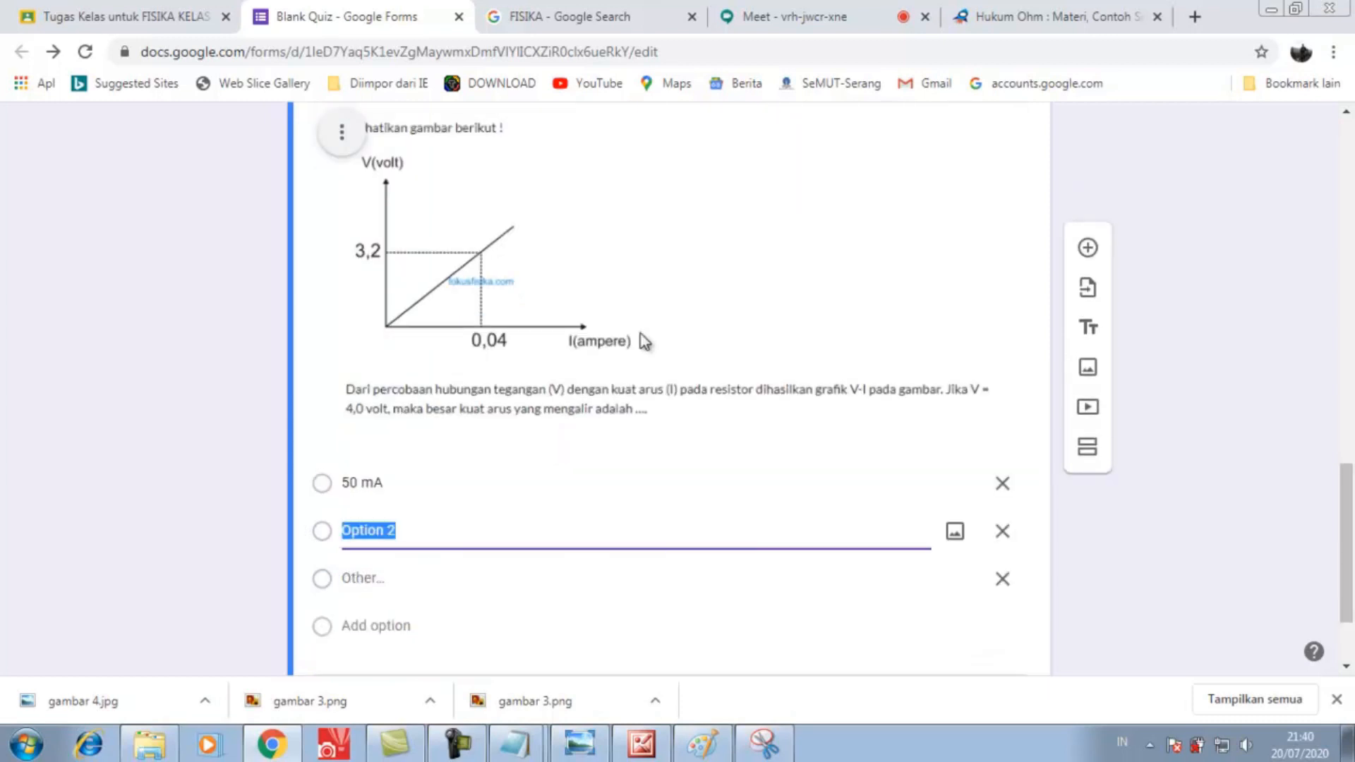
left_click(1005, 20)
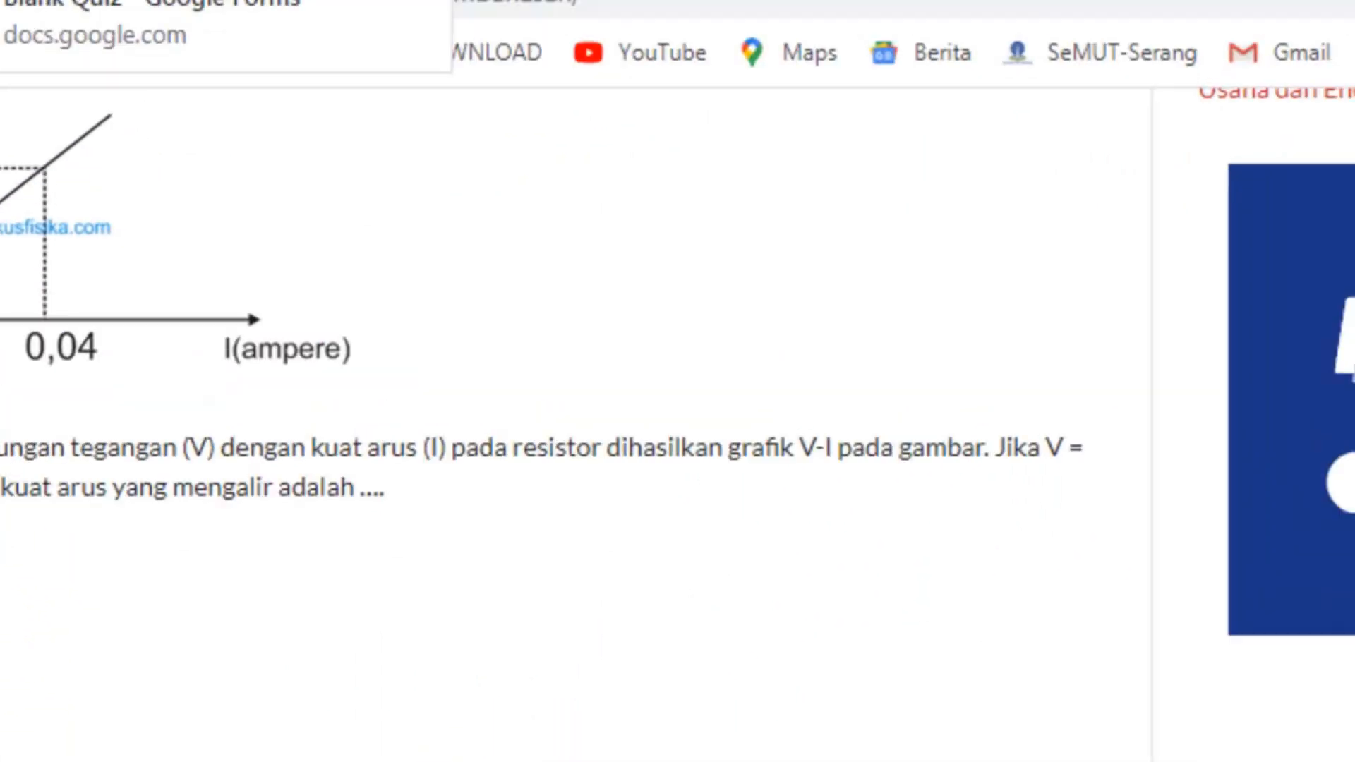
left_click(7, 39)
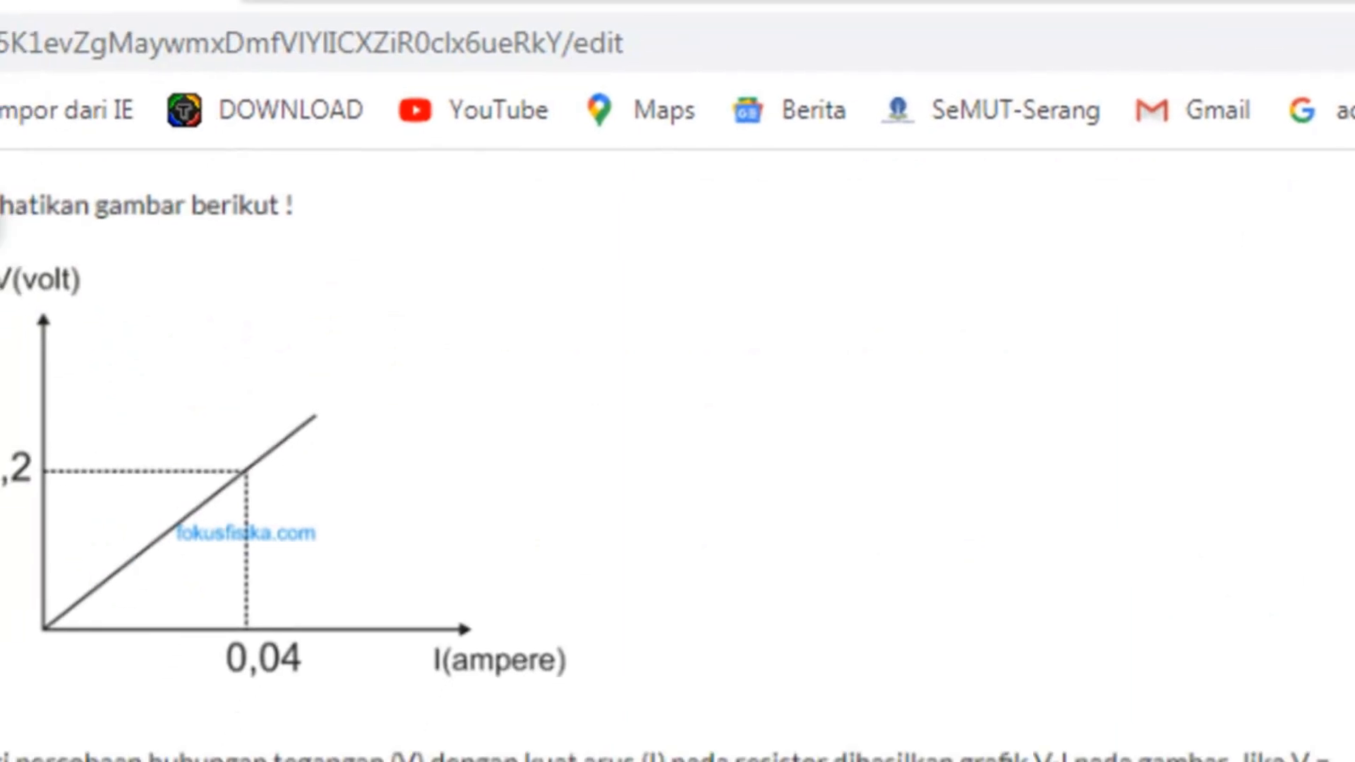
type("45 mA")
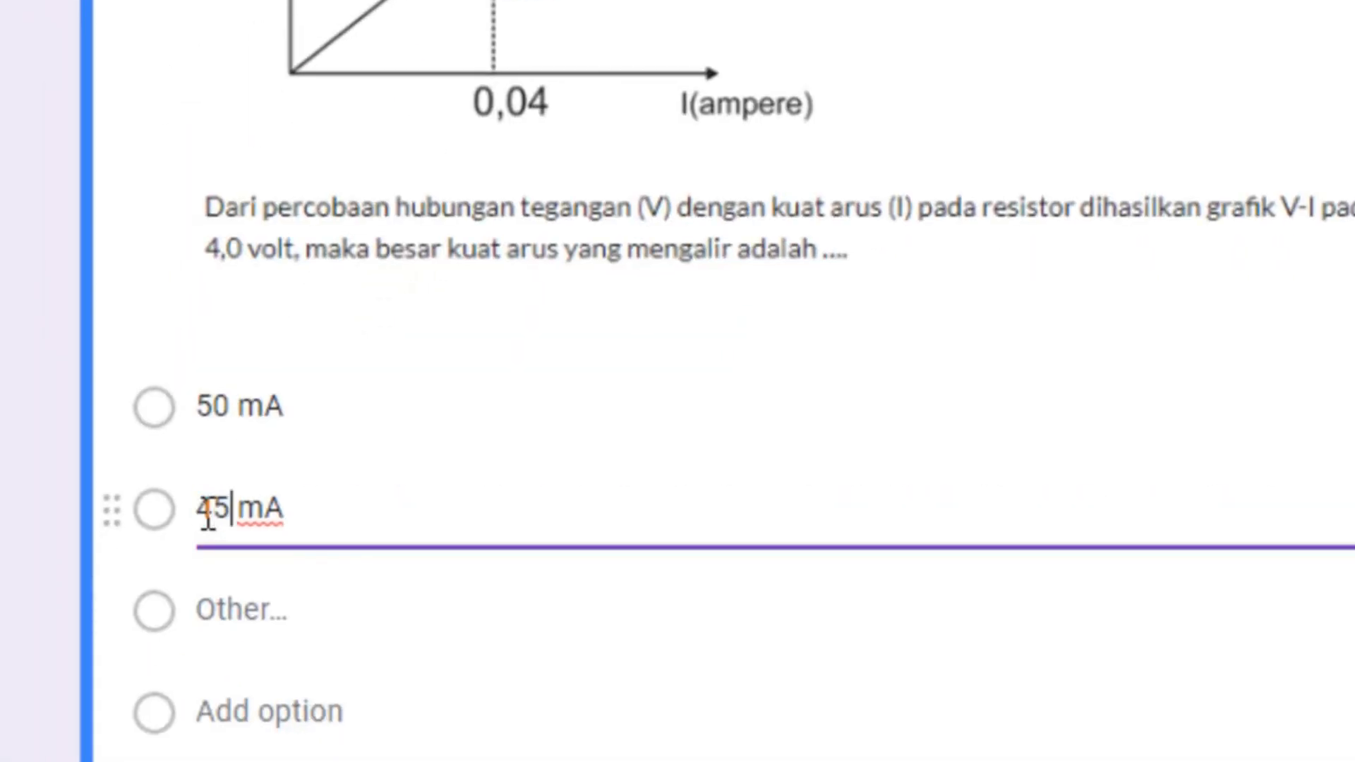
- Add "30 mA" as the graph question's third option
left_click(279, 710)
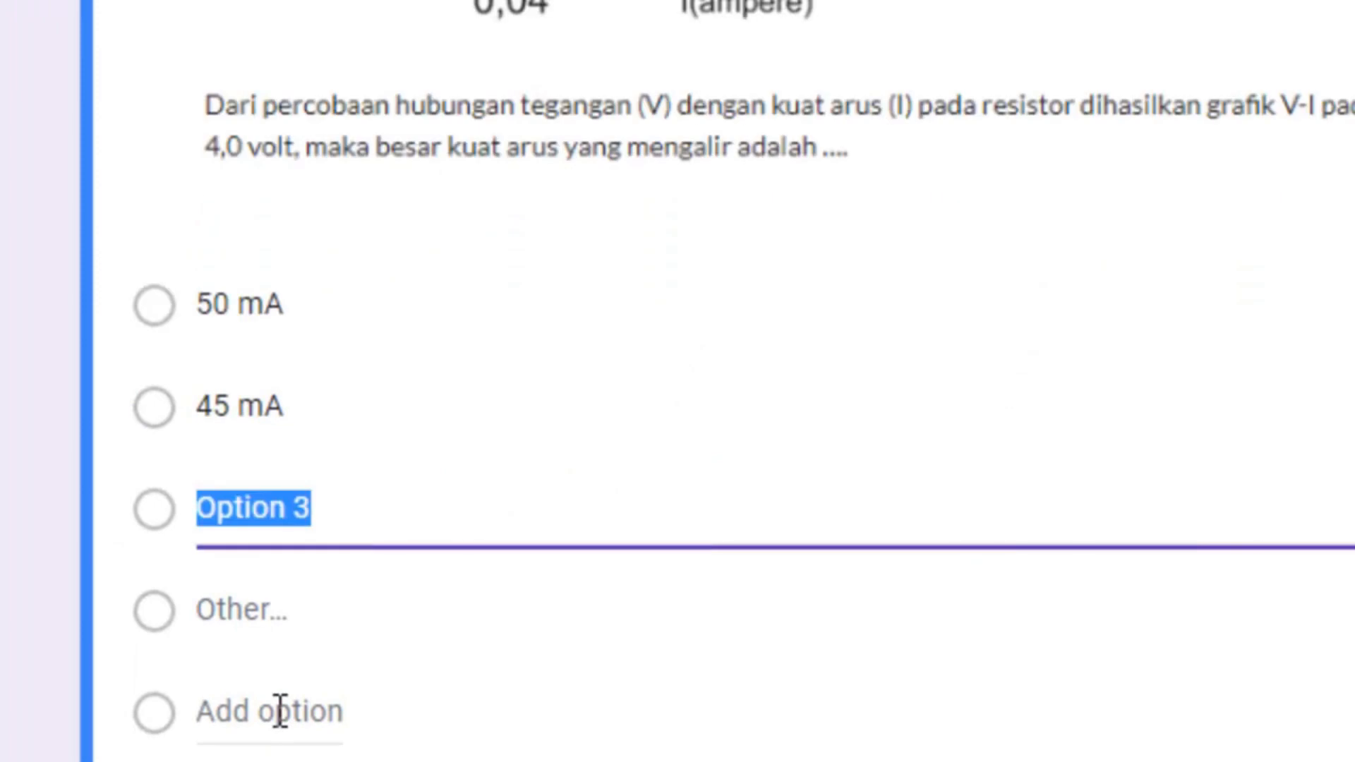
type("50 mA")
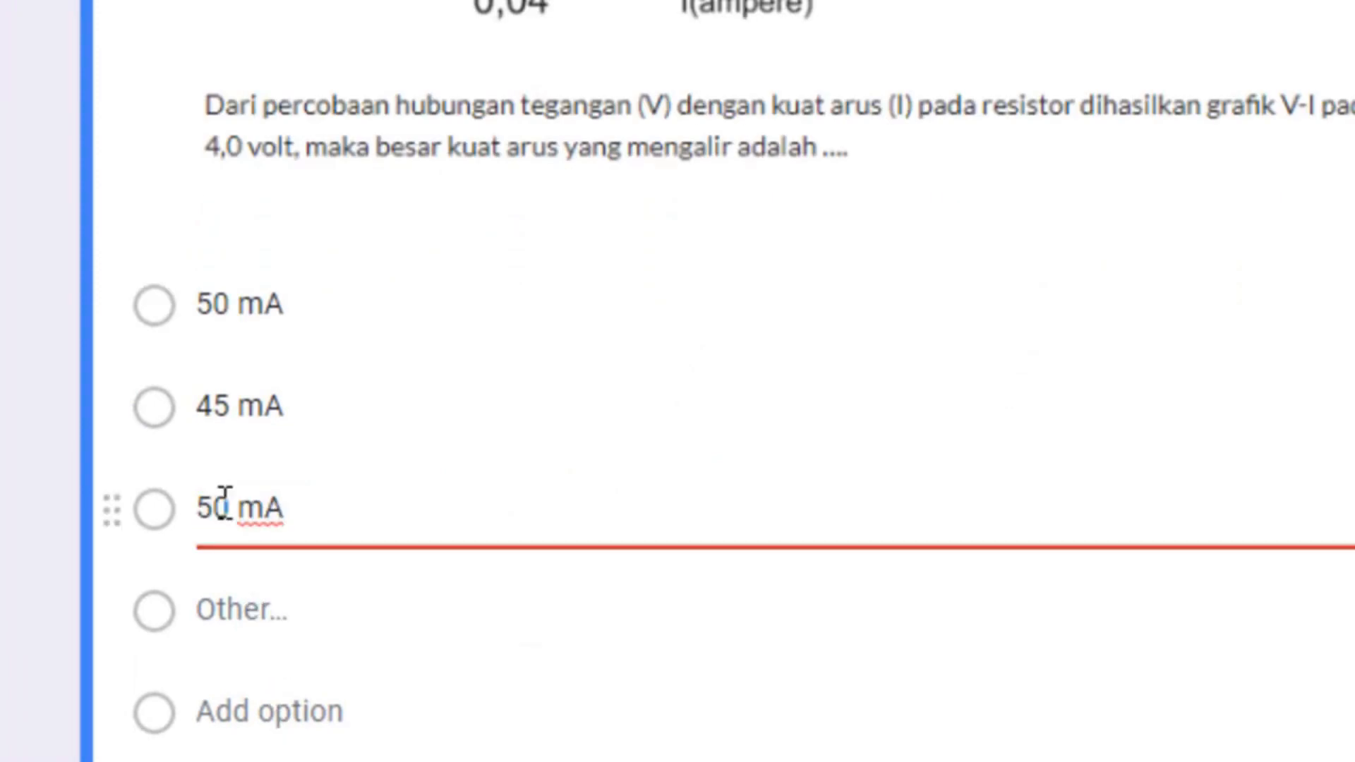
mouse_move(213, 507)
left_mouse_down()
mouse_move(230, 508)
mouse_move(202, 519)
left_mouse_up()
type("30")
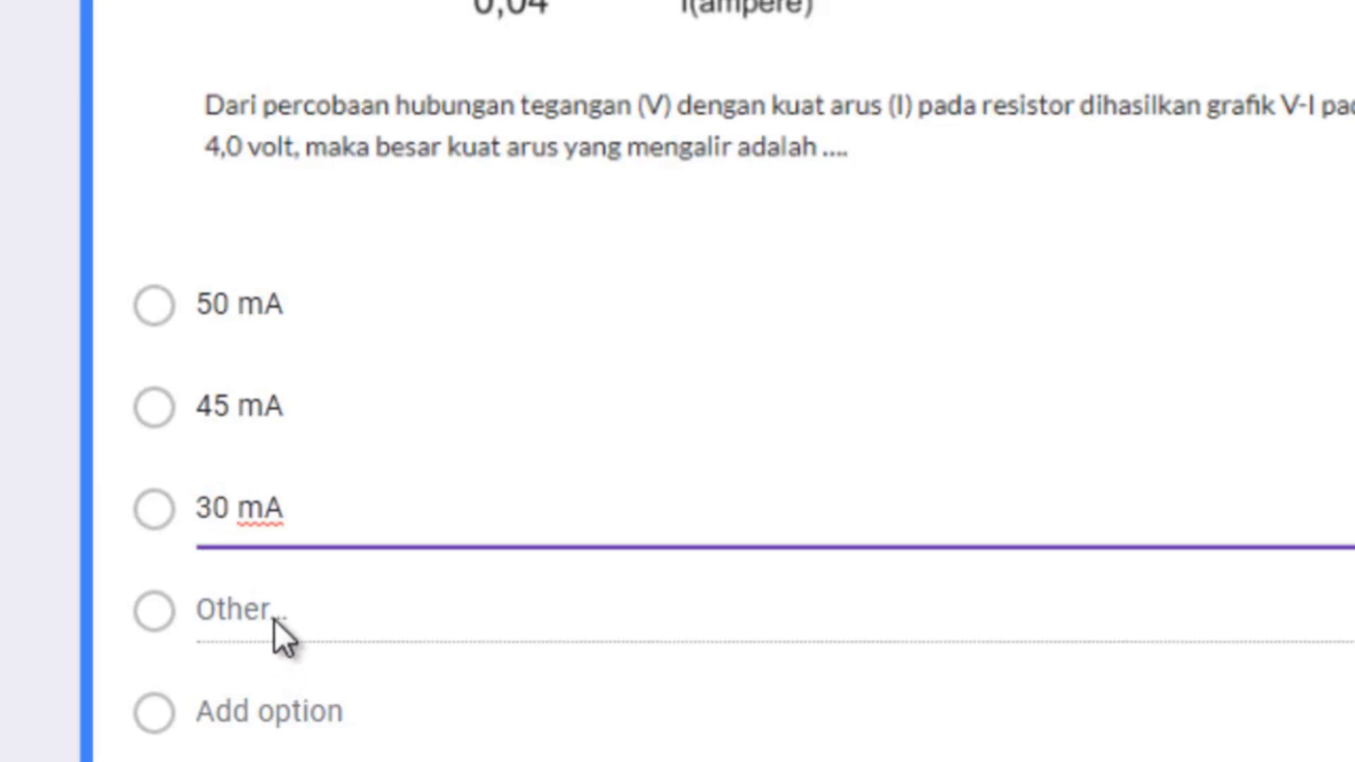
- Add "25 mA" as the graph question's fourth option, checking the choices on the Fokusfisika page
left_click(284, 720)
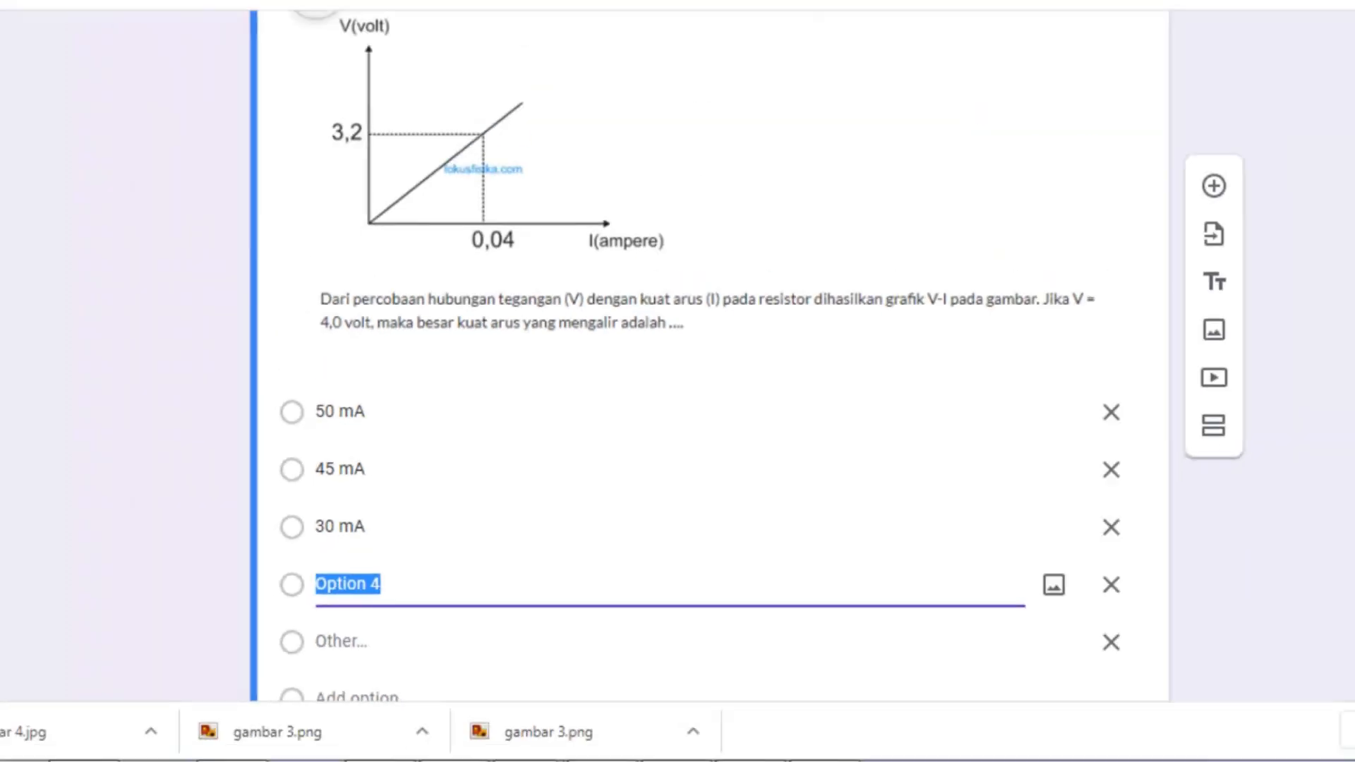
left_click(1023, 16)
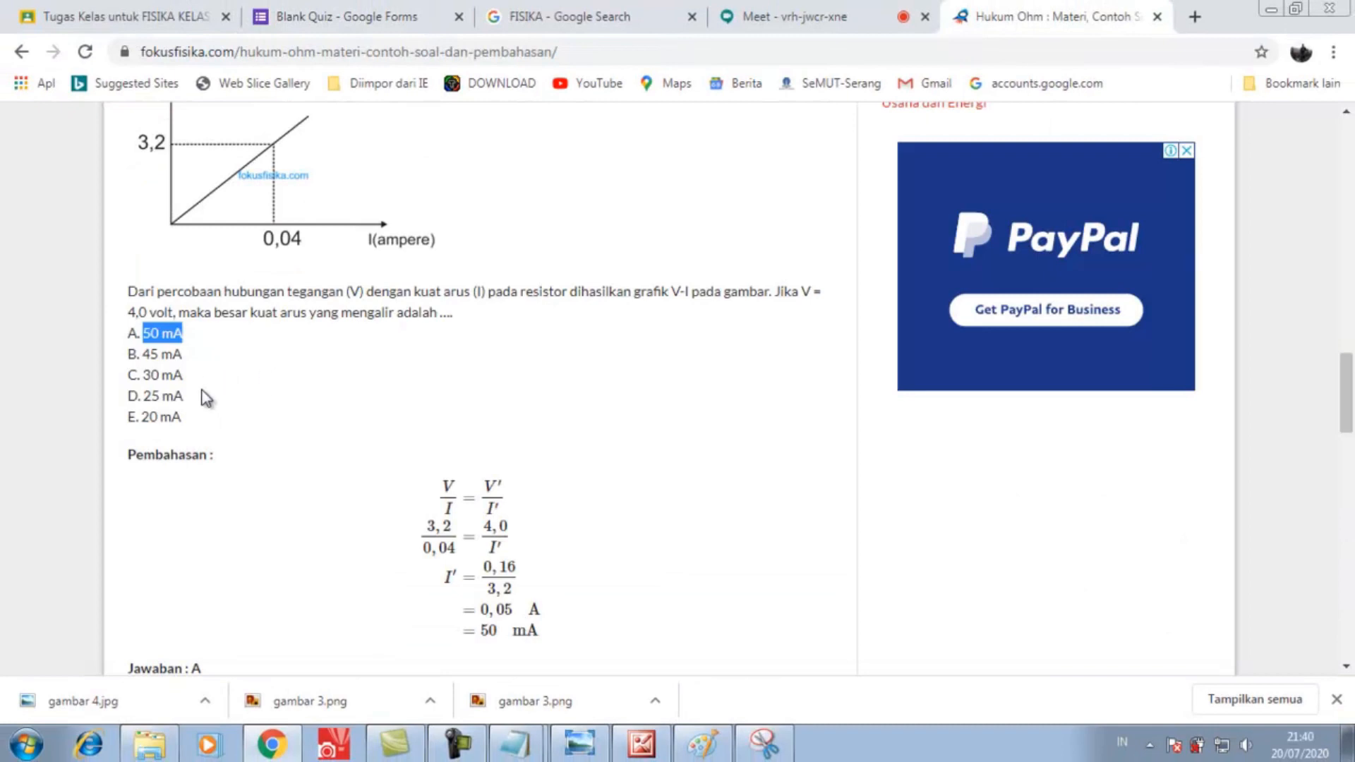
left_click(358, 21)
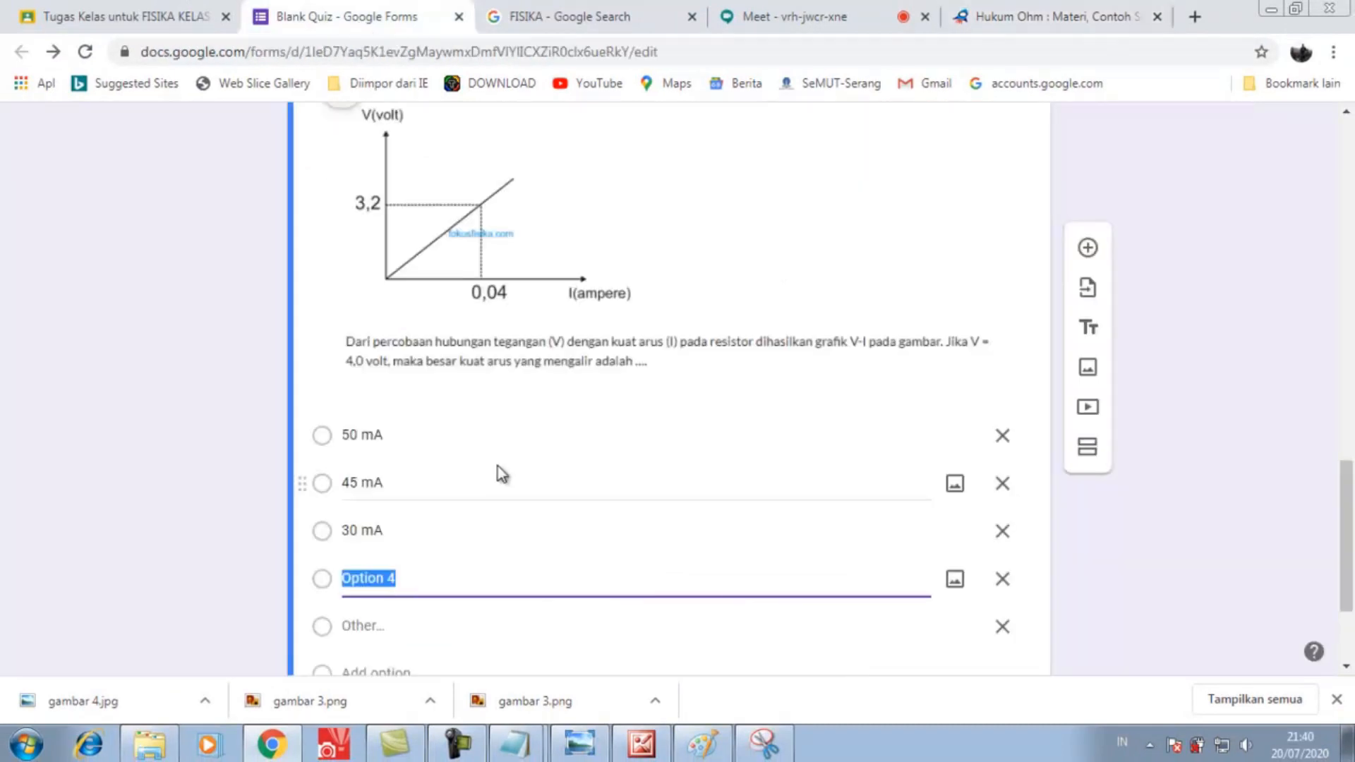
type("50 mA")
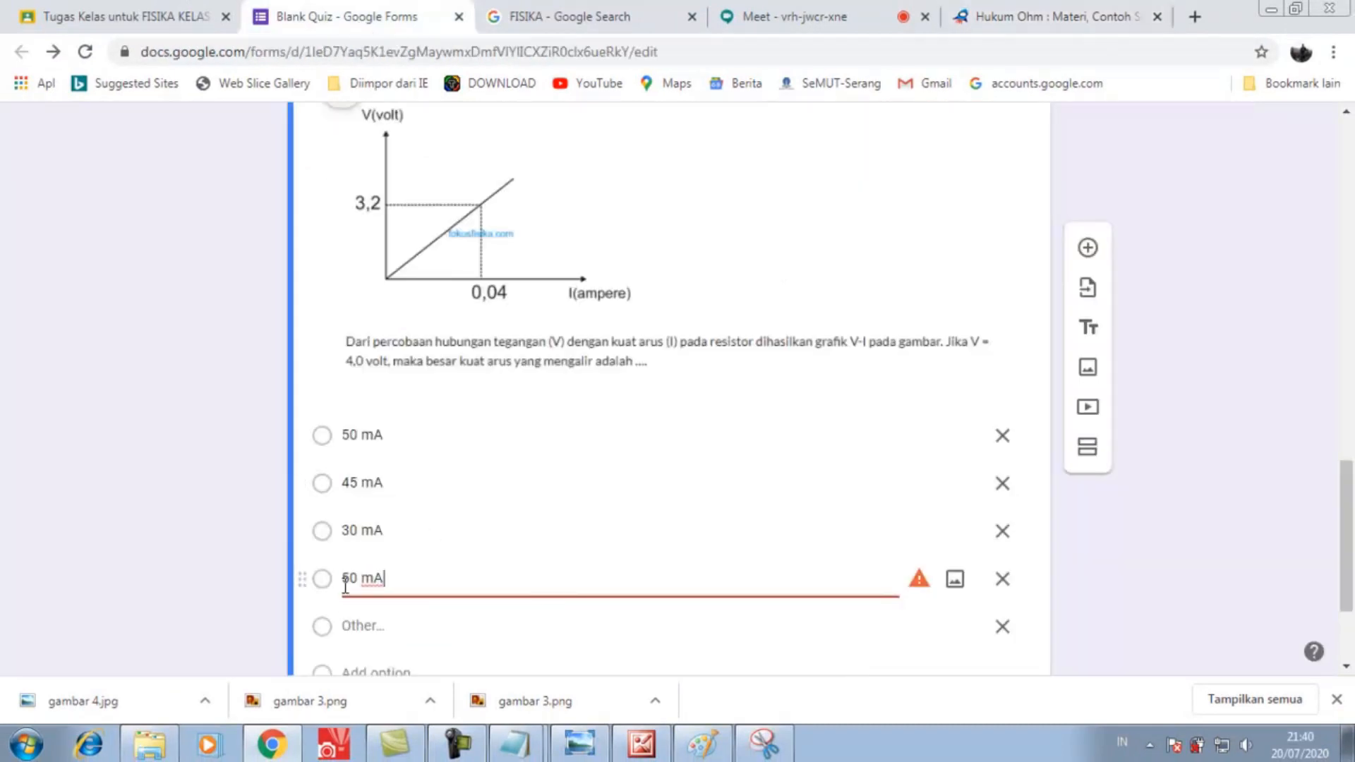
type("2")
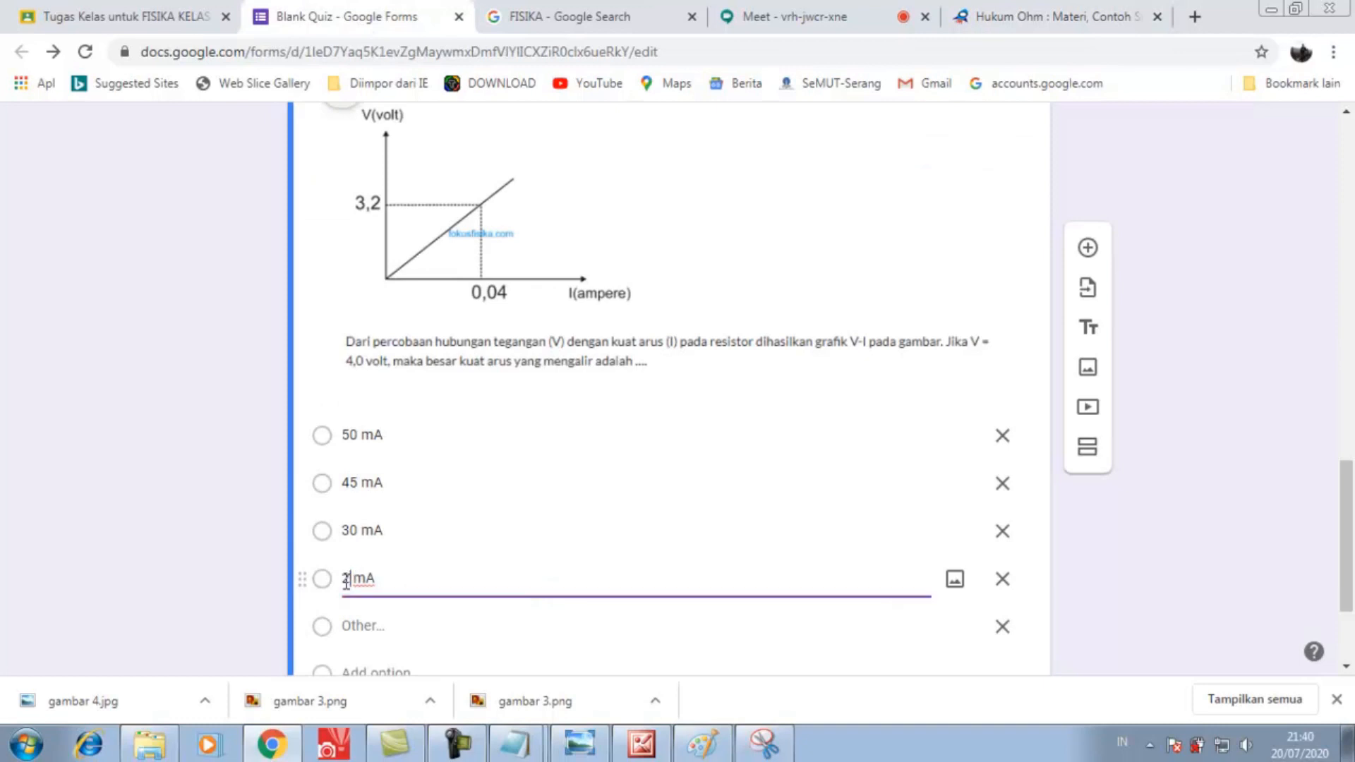
- Add "20 mA" as the graph question's fifth option
left_click(403, 666)
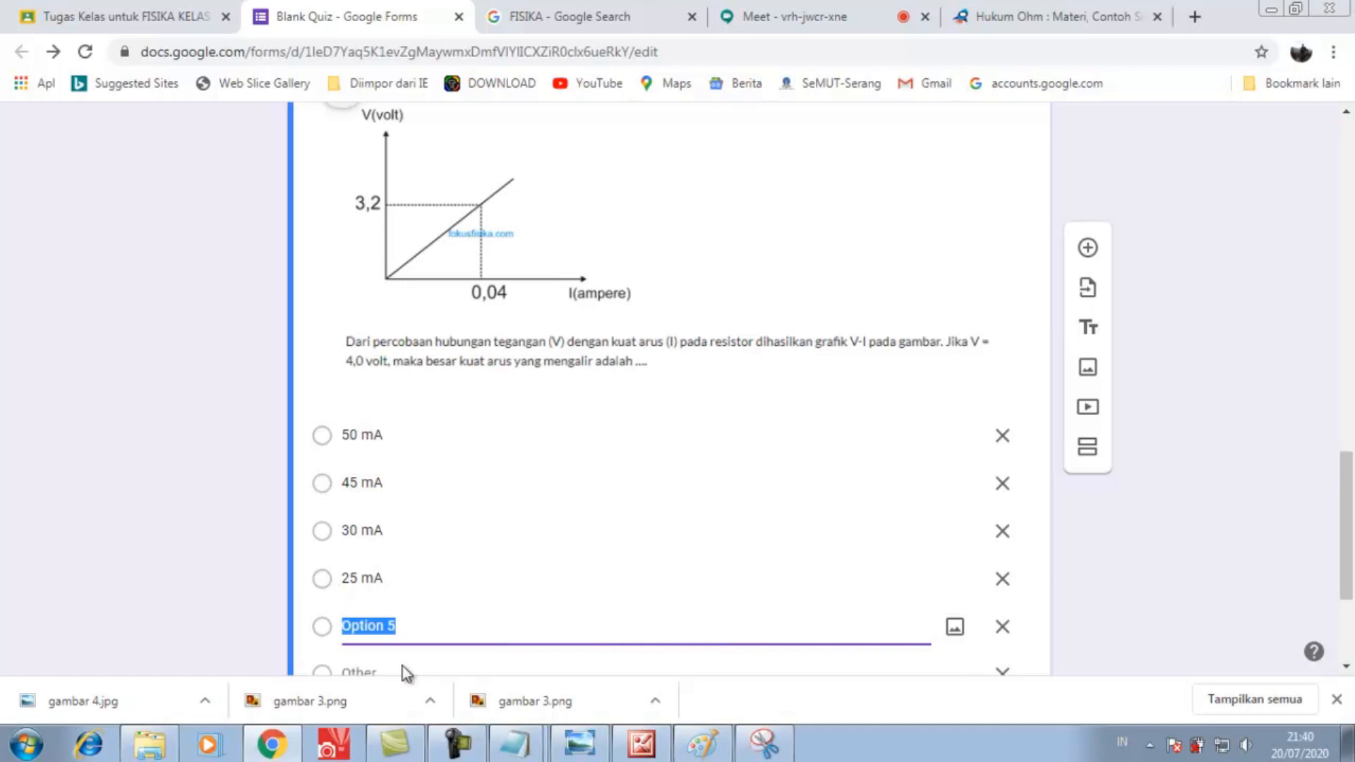
type("50 mA")
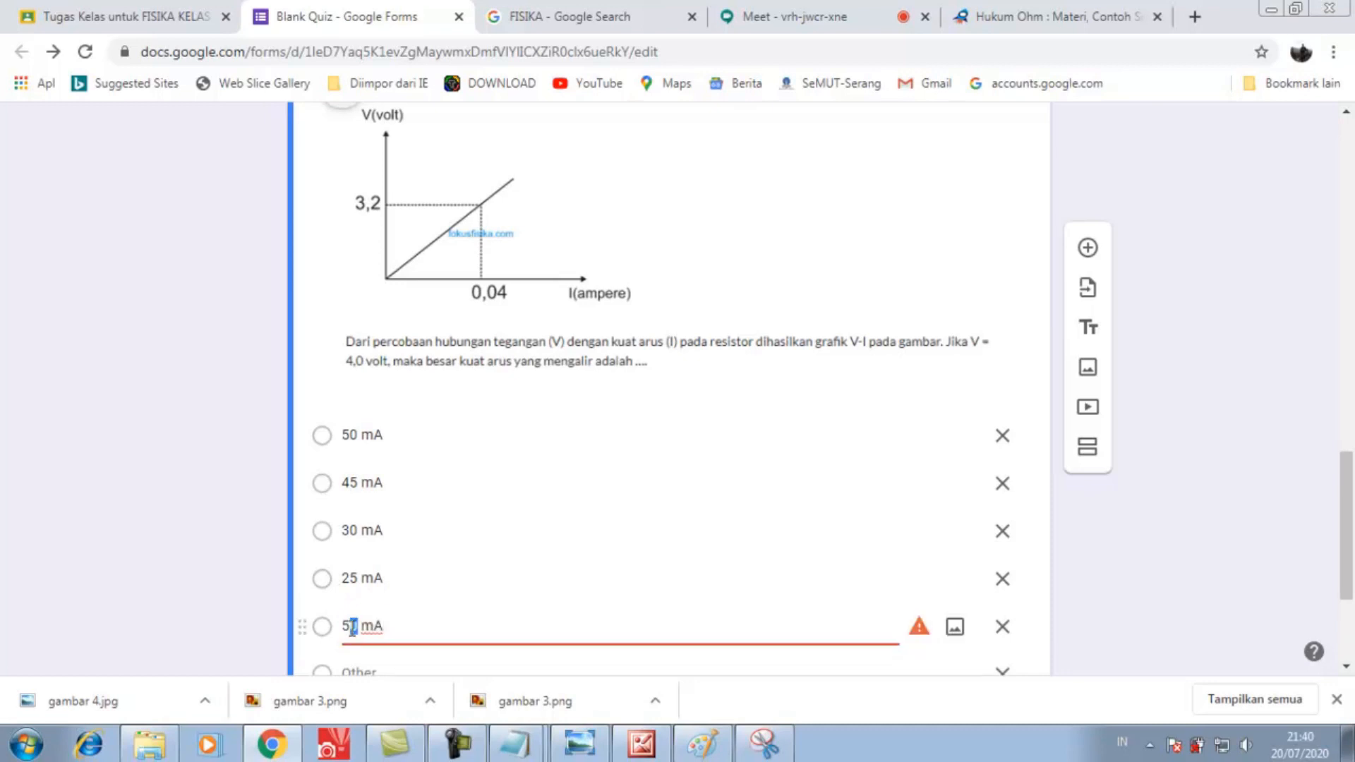
type("20")
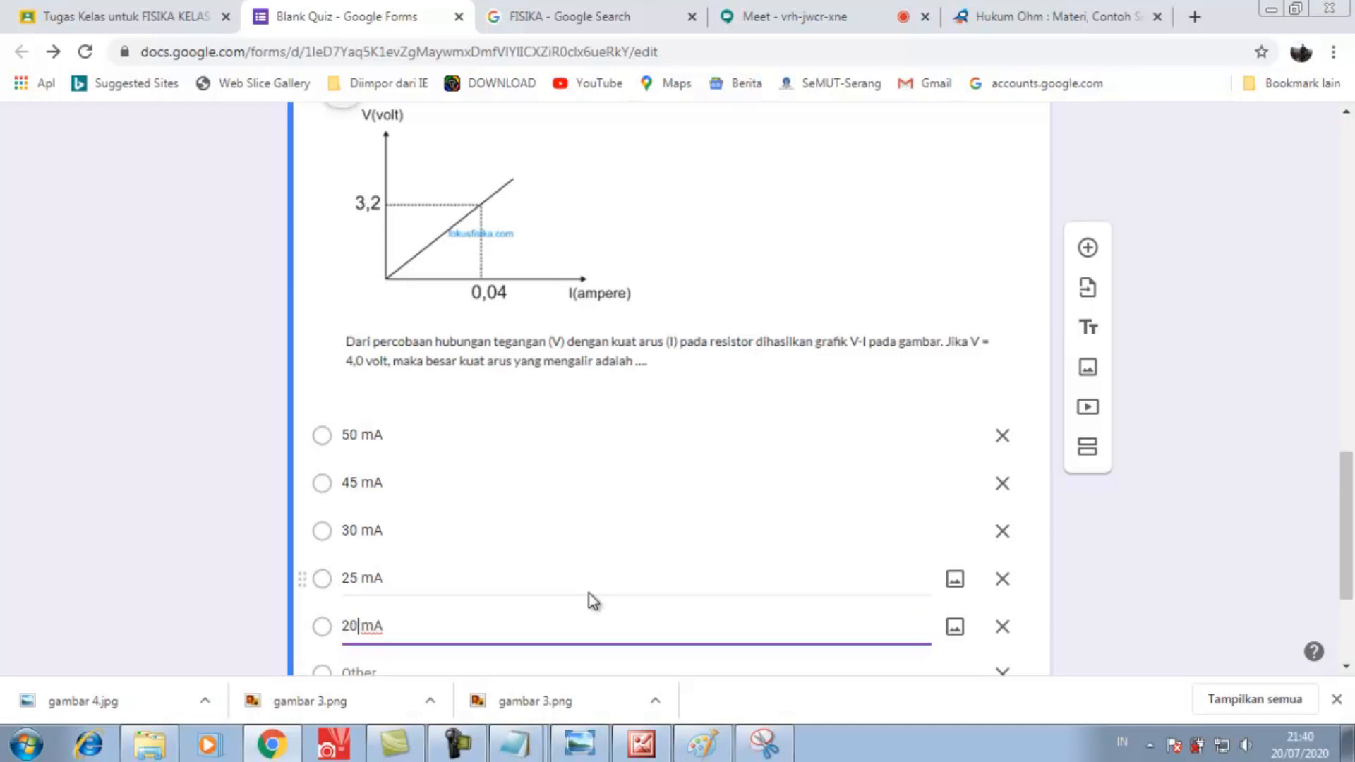
- Make the graph question required and remove its "Other" option
scroll(589, 593, "down", 3)
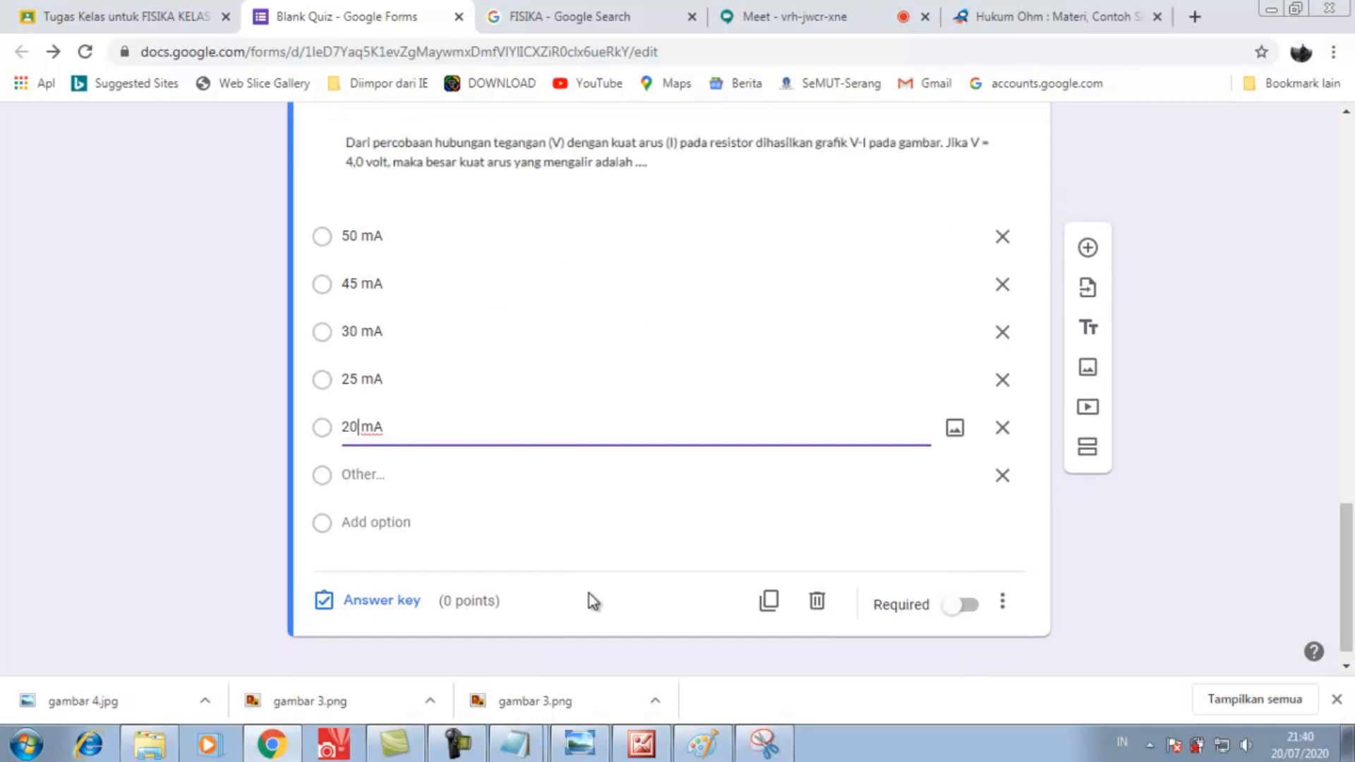
left_click(967, 605)
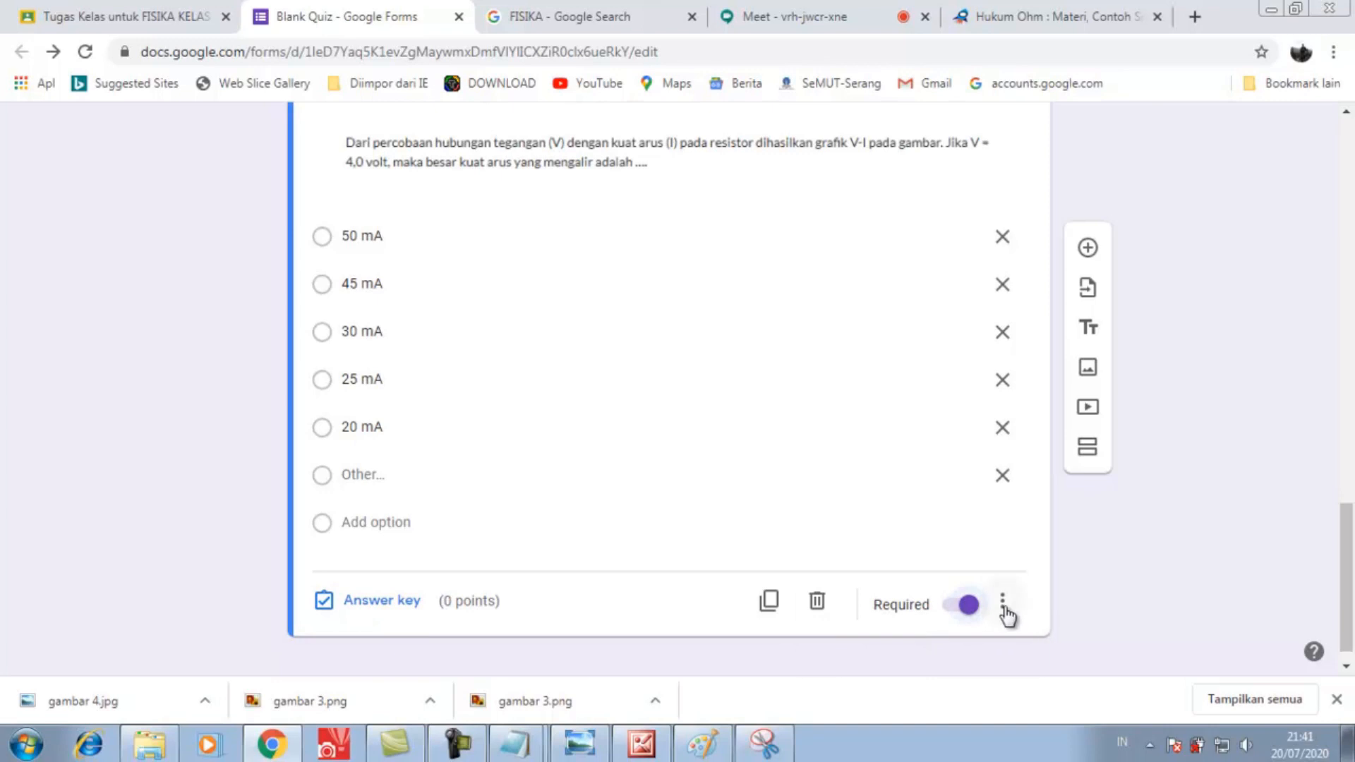
left_click(1006, 607)
left_click(1105, 631)
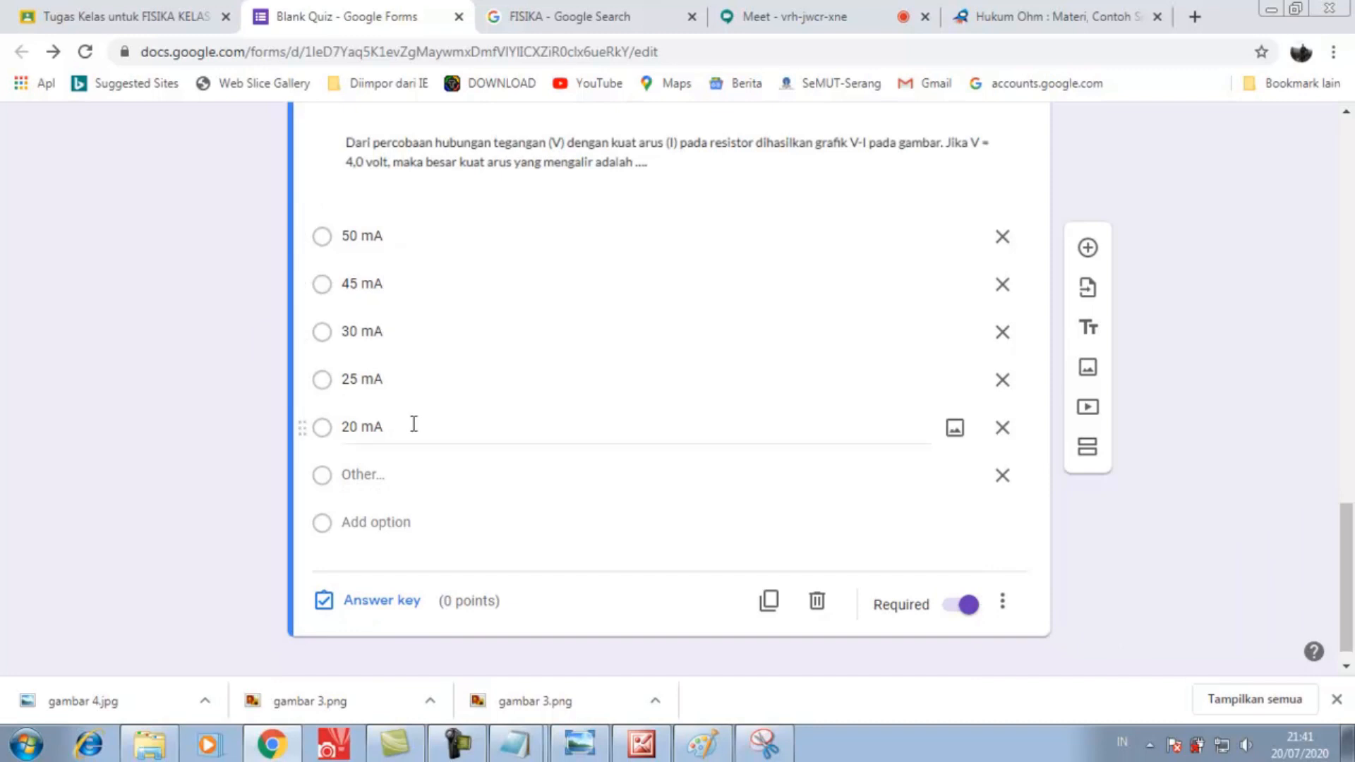
left_click(1003, 478)
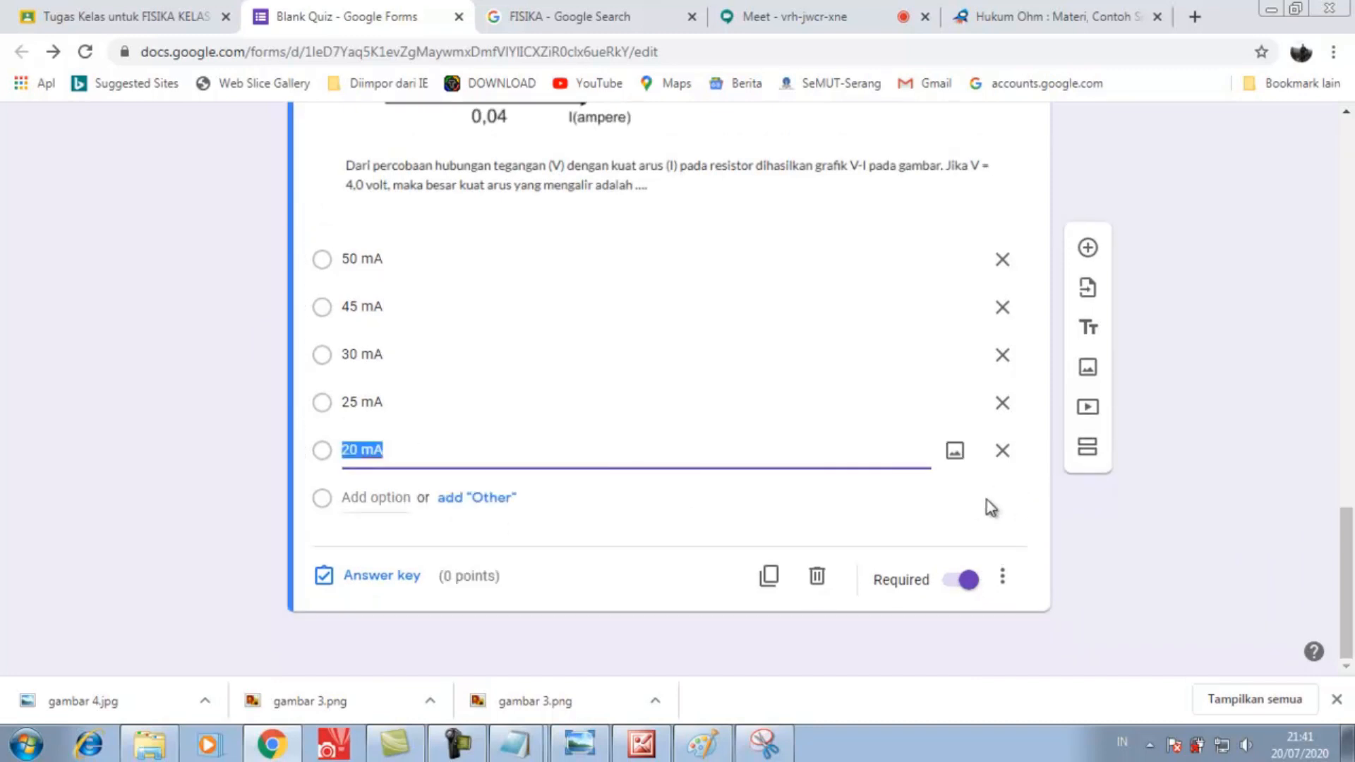
- Check the solution on the Fokusfisika page and mark "50 mA" as the correct answer in the graph question's answer key
left_click(1010, 20)
scroll(822, 350, "down", 3)
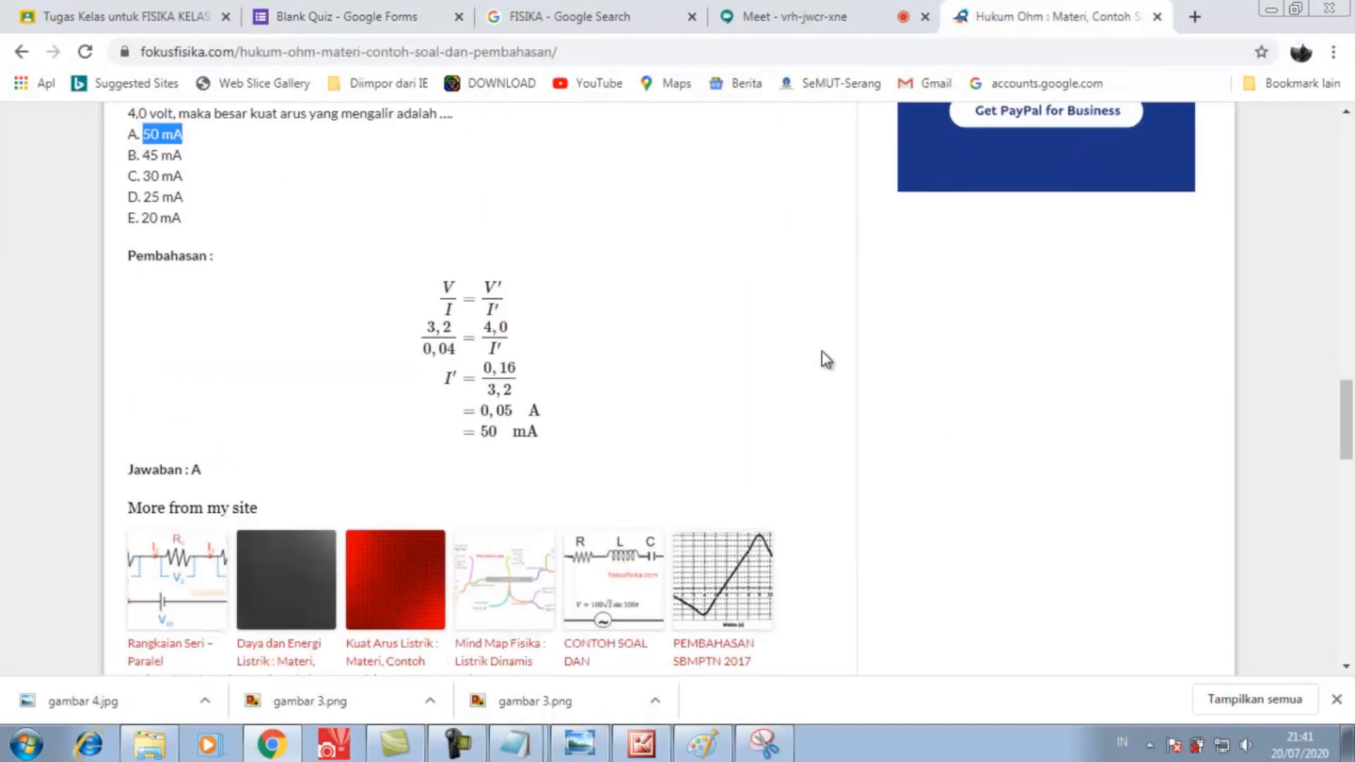
left_click(353, 16)
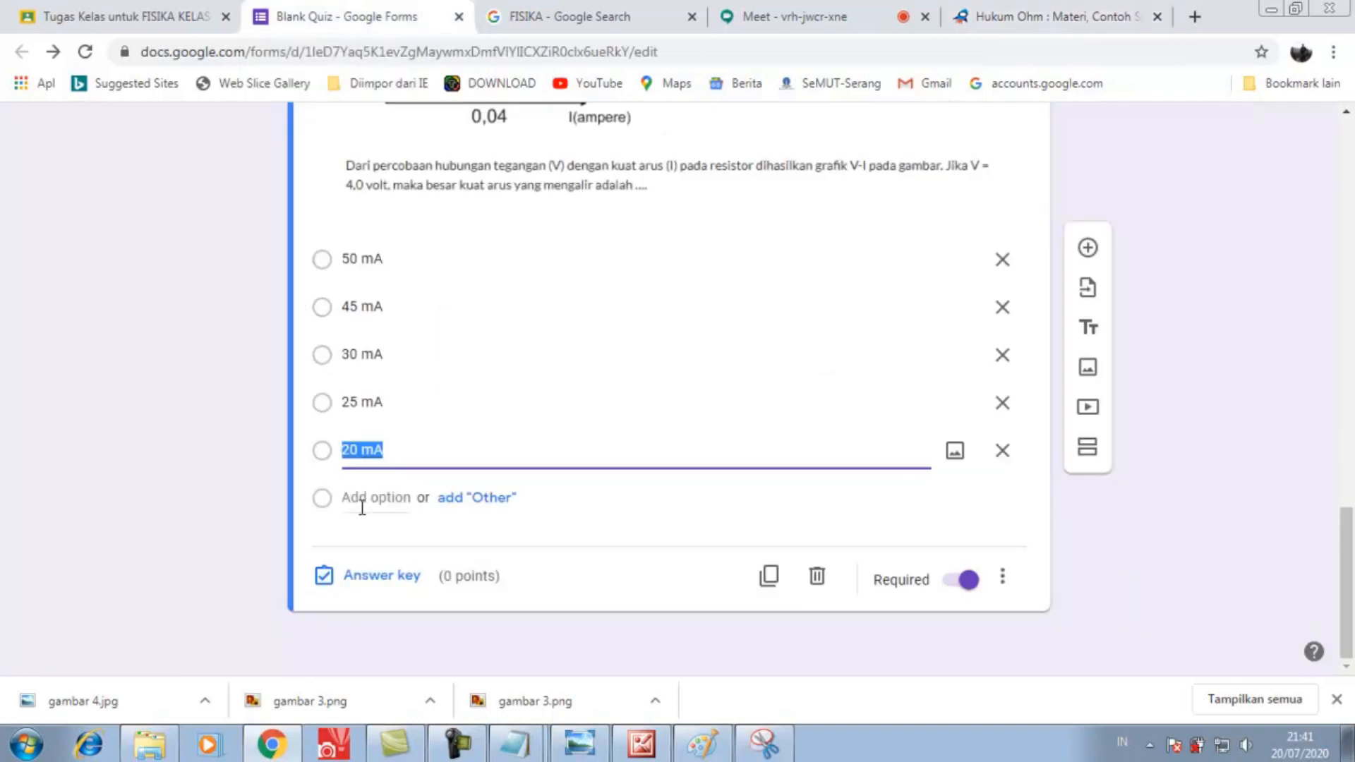
left_click(374, 576)
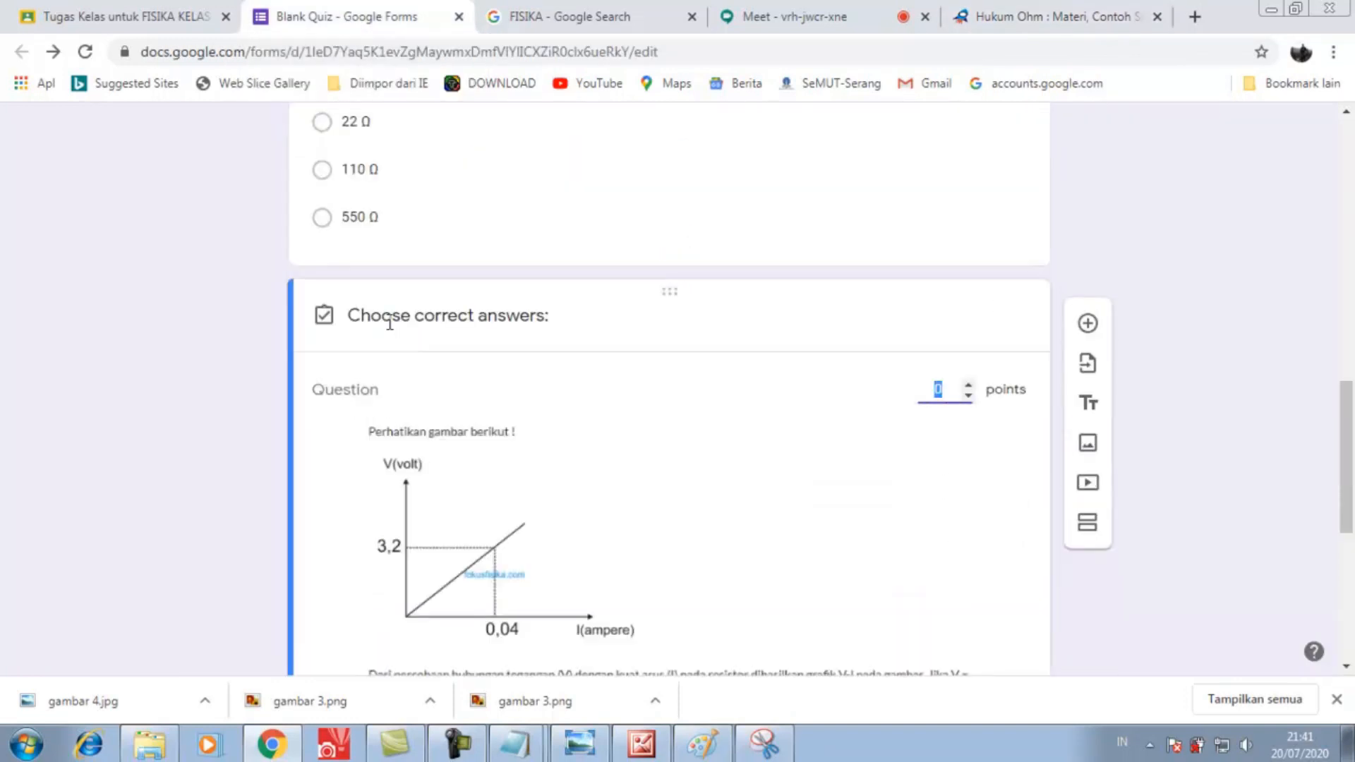
scroll(575, 468, "down", 5)
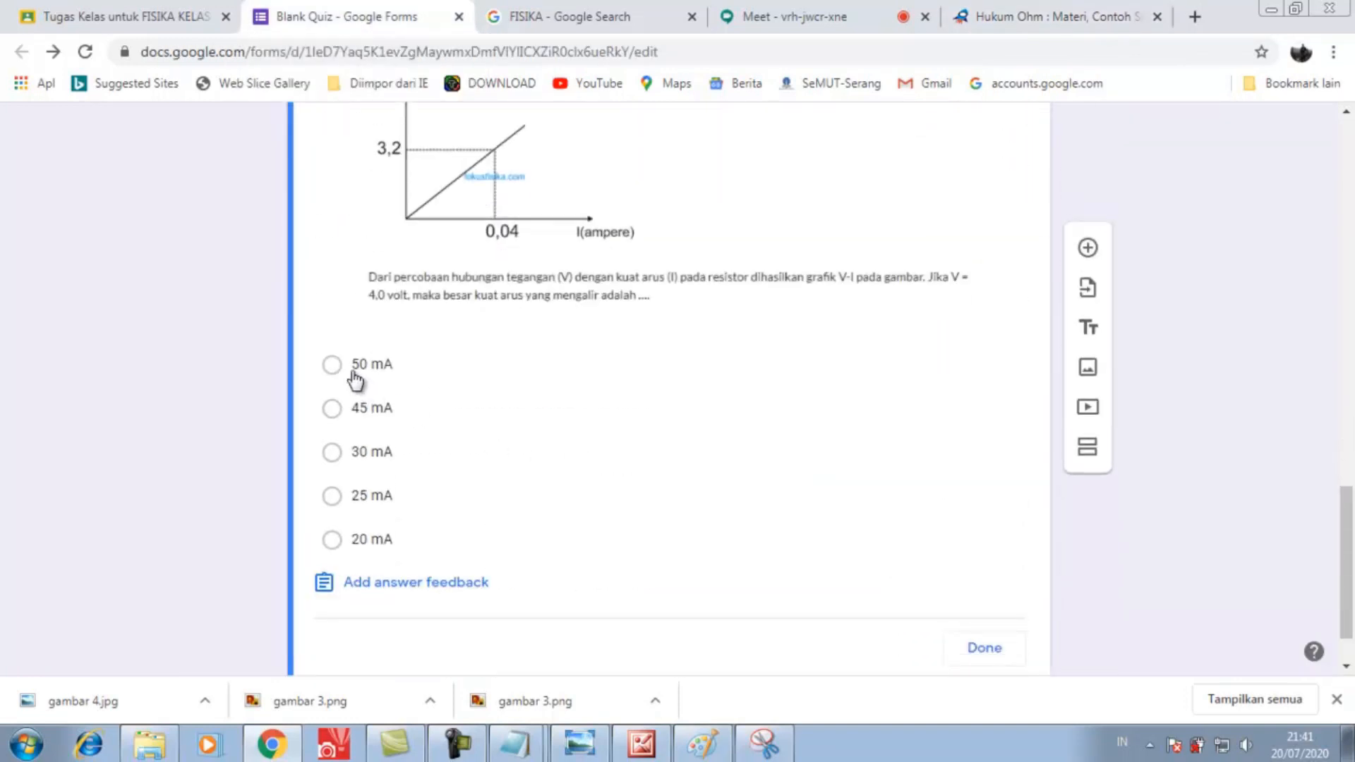
left_click(333, 365)
scroll(961, 650, "down", 1)
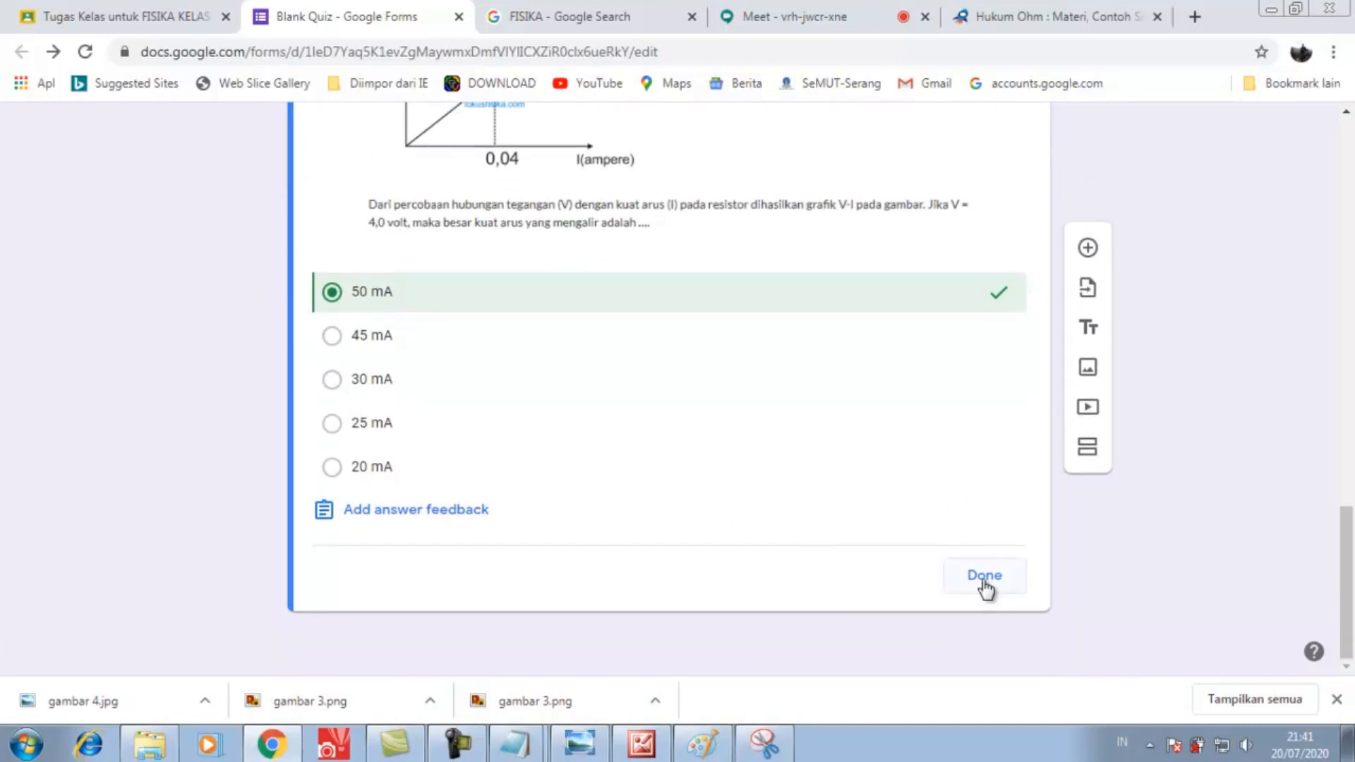
left_click(984, 588)
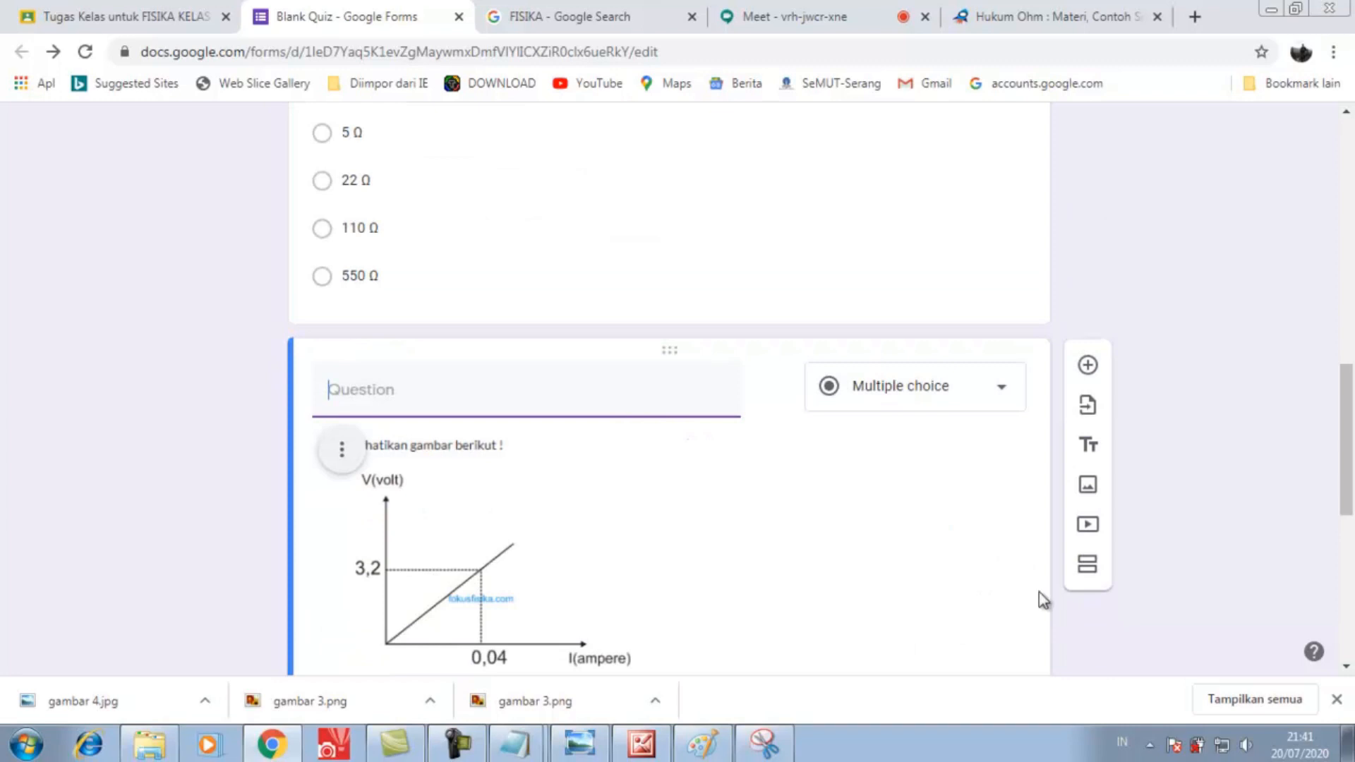
- Switch to Google Classroom, leave the Ulangan Hukum Ohm assignment editor and look through the class's Tugas Kelas list
left_click_drag(1346, 439, 1344, 194)
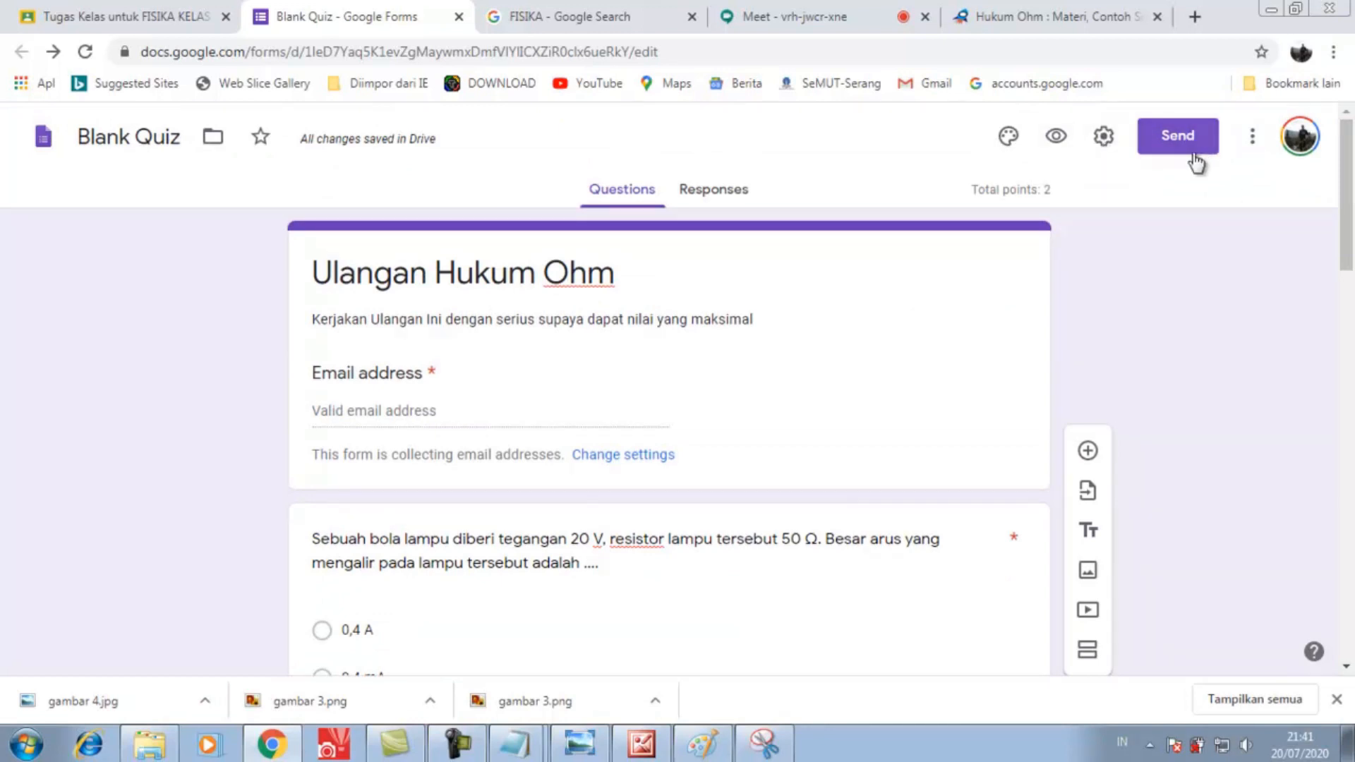
left_click(130, 24)
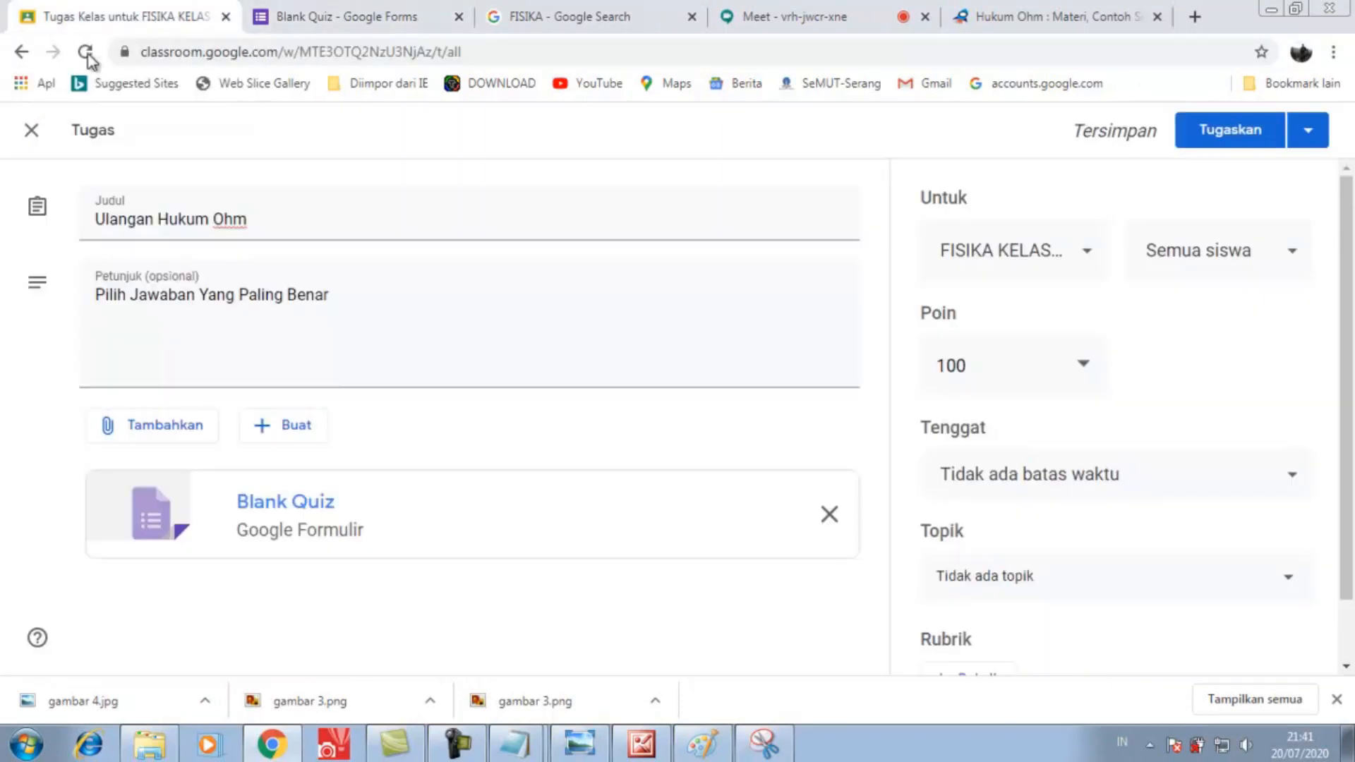
left_click(24, 53)
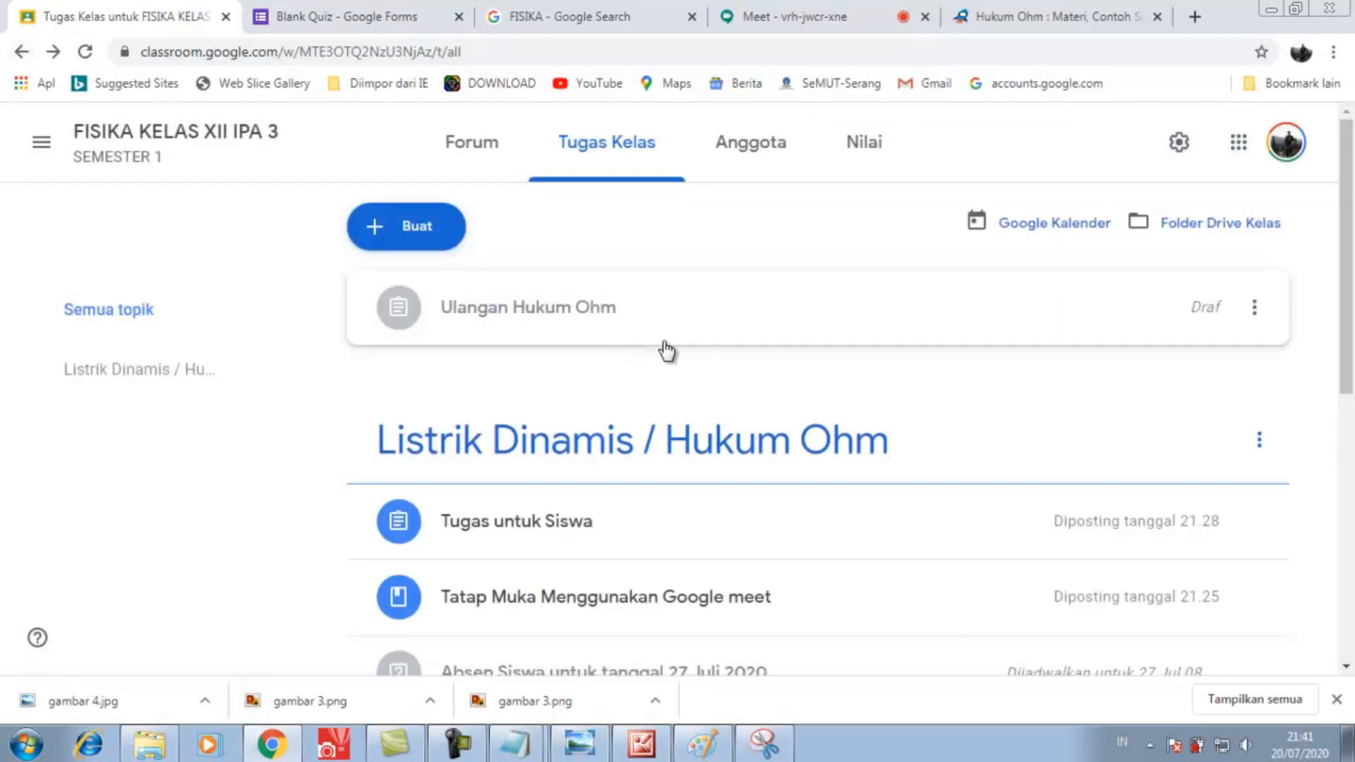
scroll(665, 351, "down", 3)
scroll(665, 351, "down", 4)
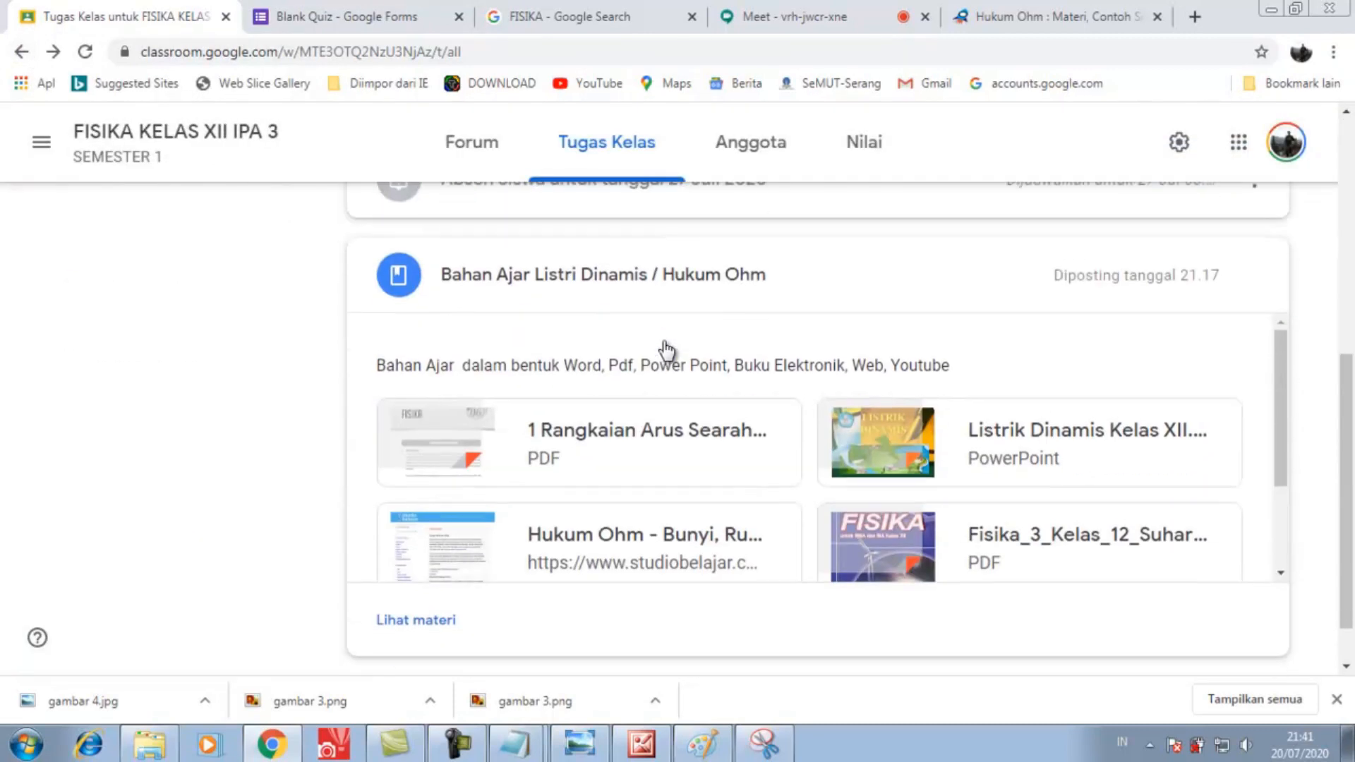
scroll(665, 351, "down", 2)
scroll(665, 351, "up", 2)
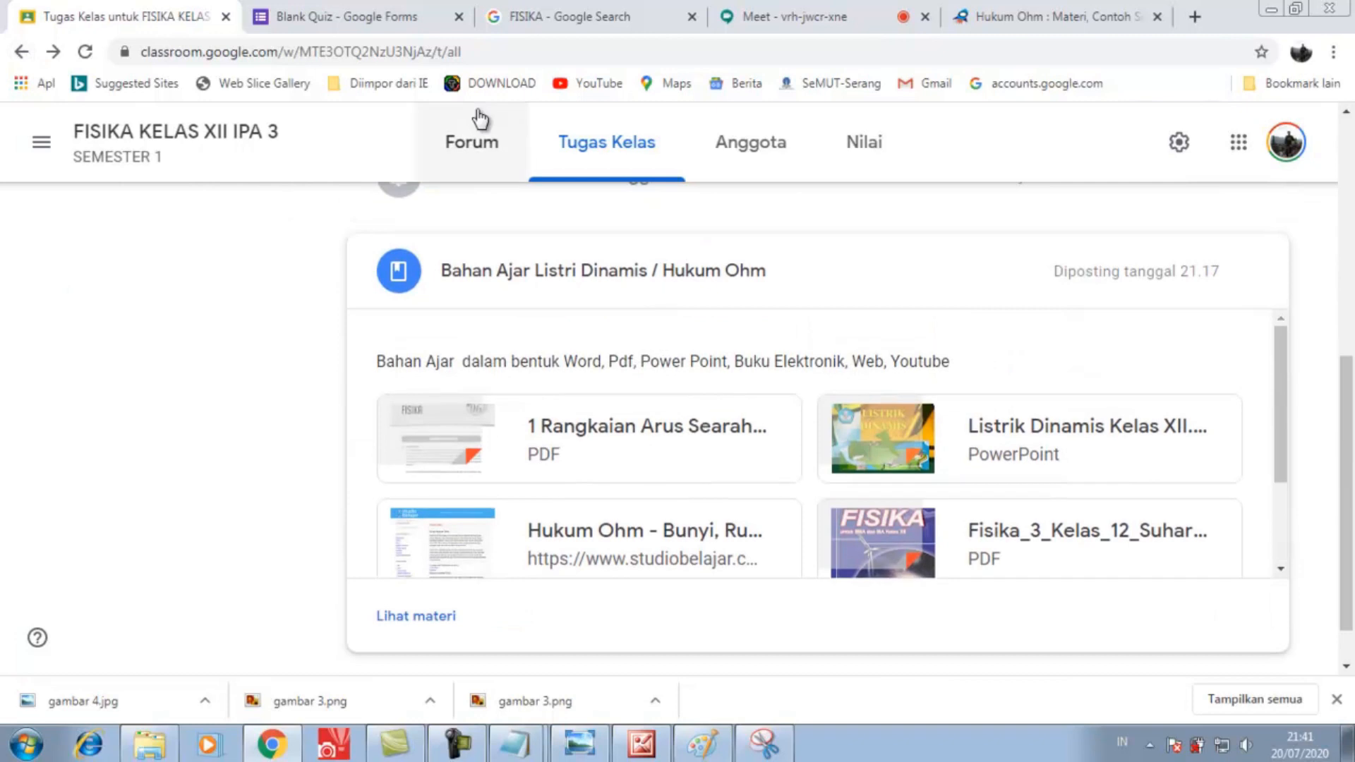
- Return to the Blank Quiz form and copy its shortened sharing link
left_click(350, 15)
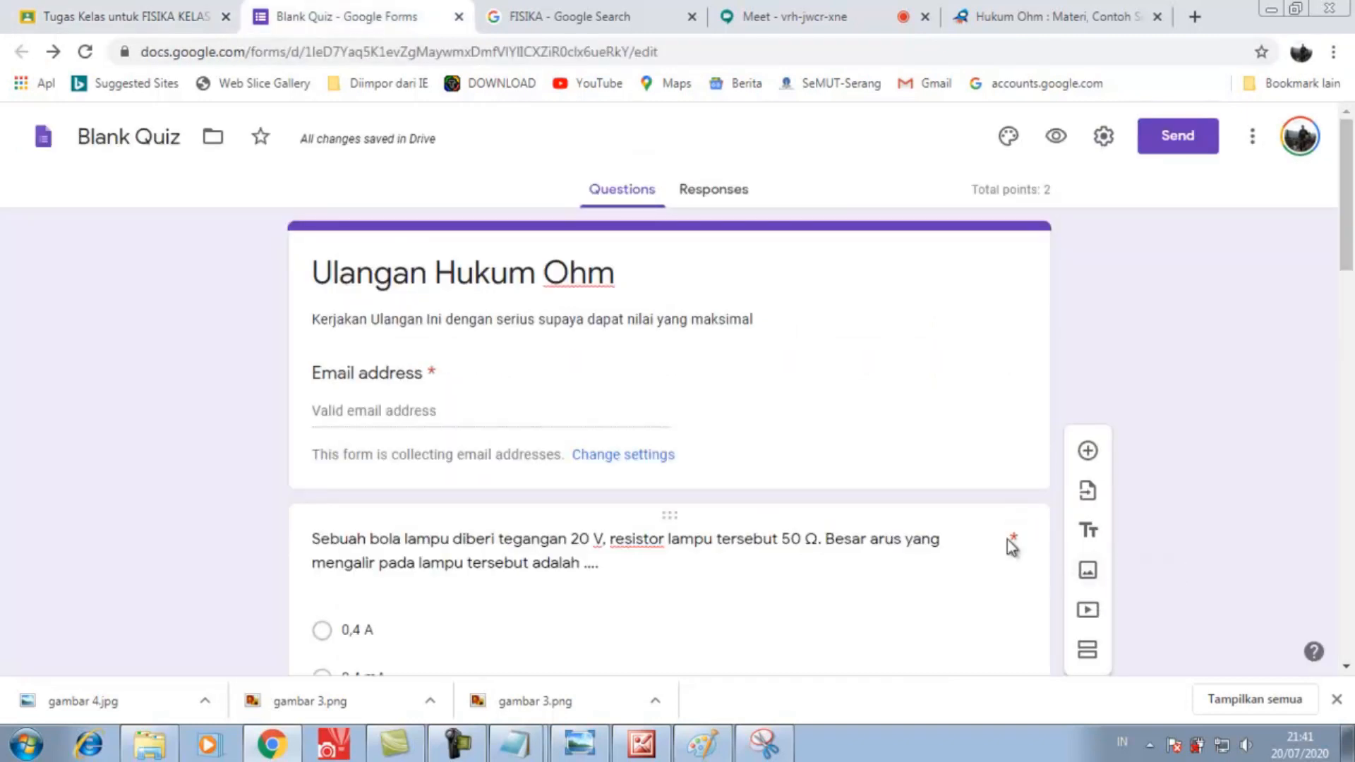
left_click(1173, 139)
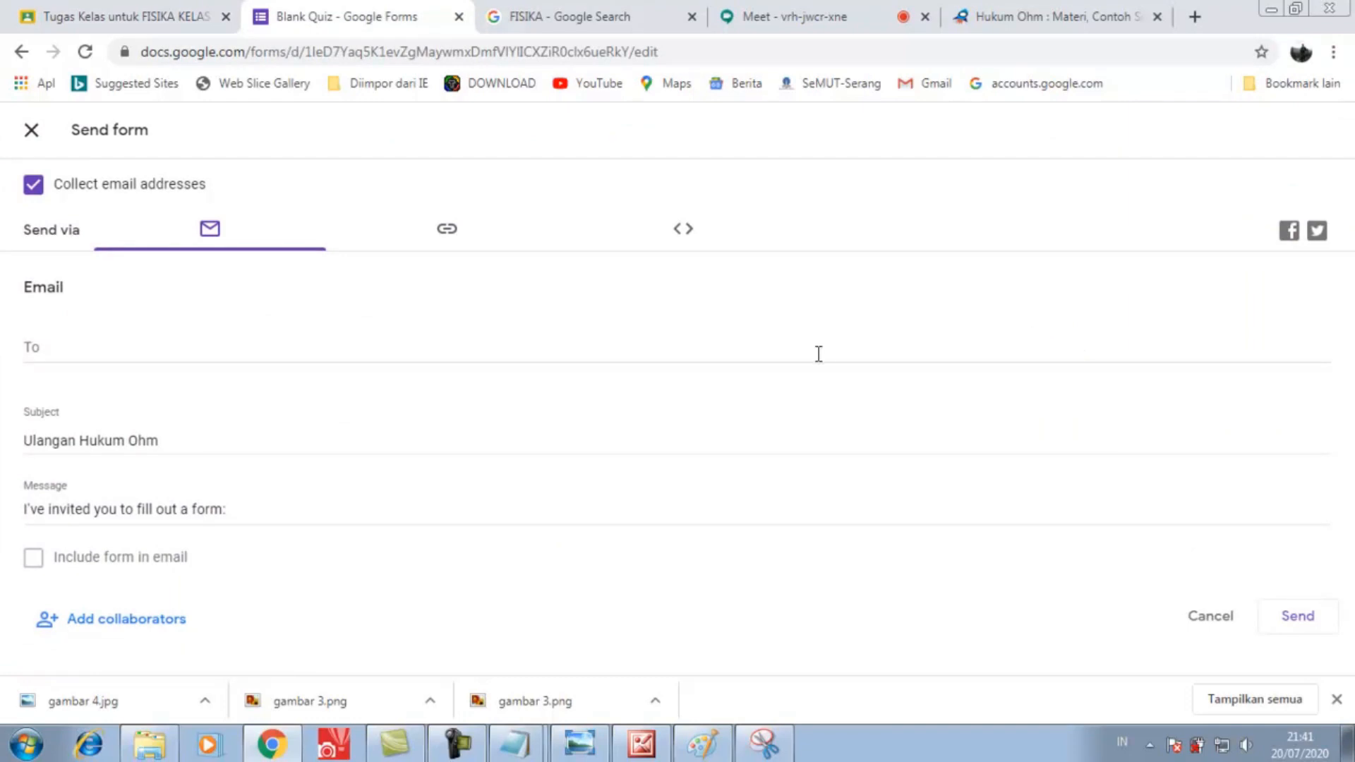
left_click(450, 235)
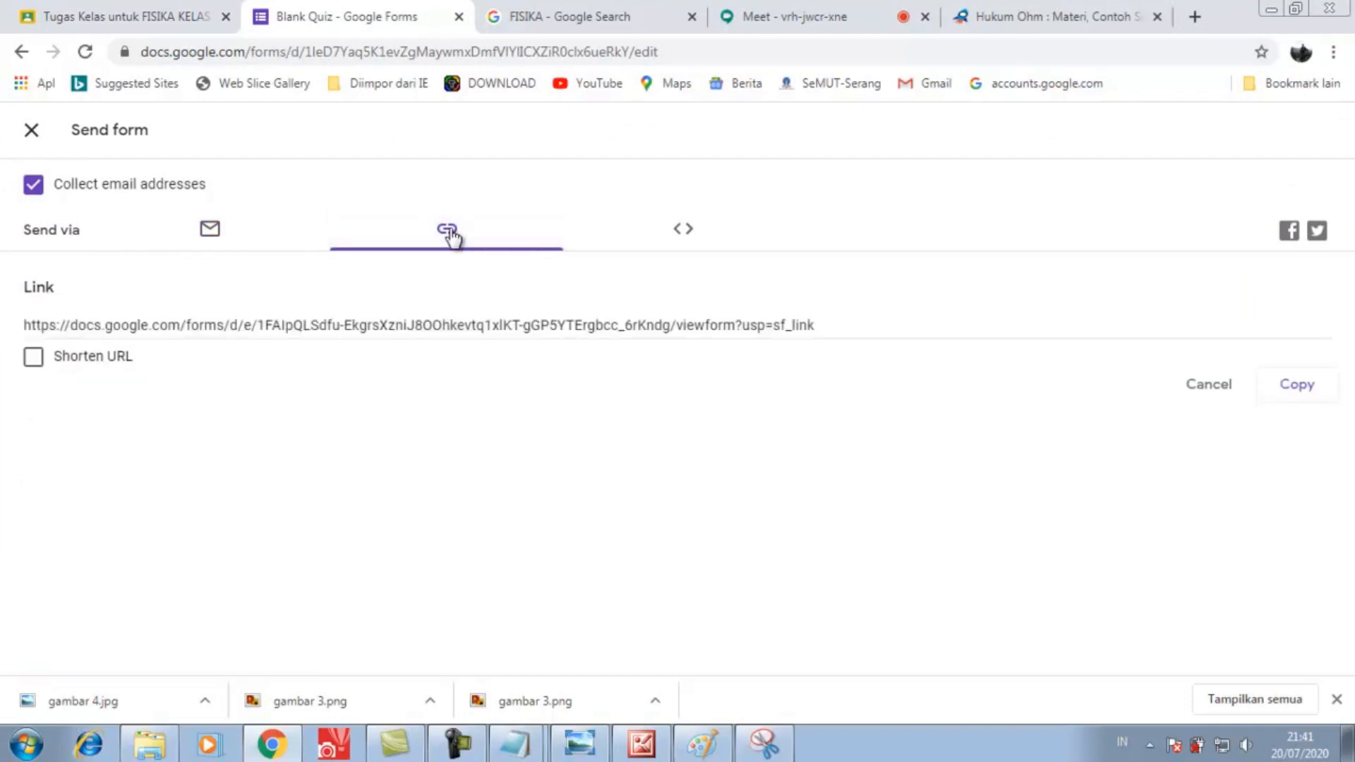
left_click(34, 358)
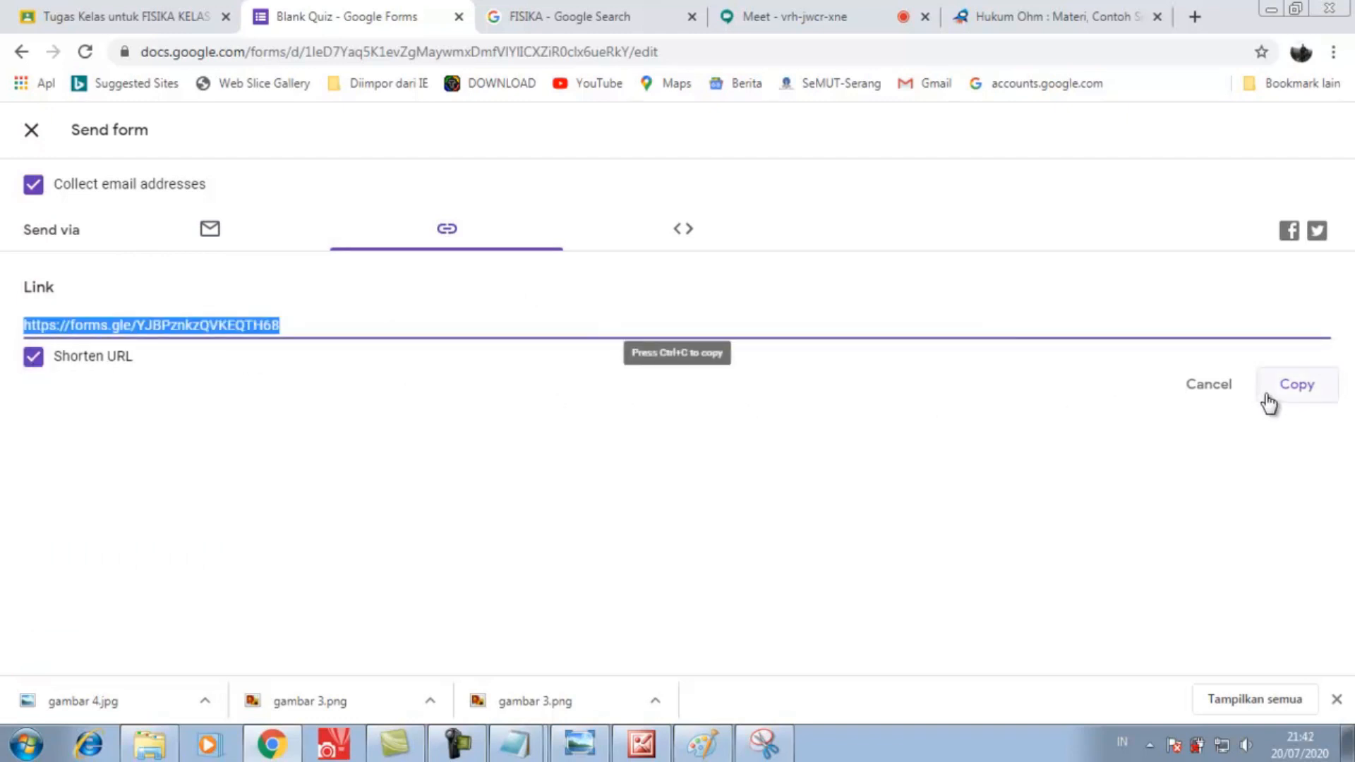
left_click(1298, 386)
- Return to Google Classroom, reload the Tugas Kelas page and examine the Ulangan Hukum Ohm draft and the Listrik Dinamis / Hukum Ohm topic items
left_click(181, 18)
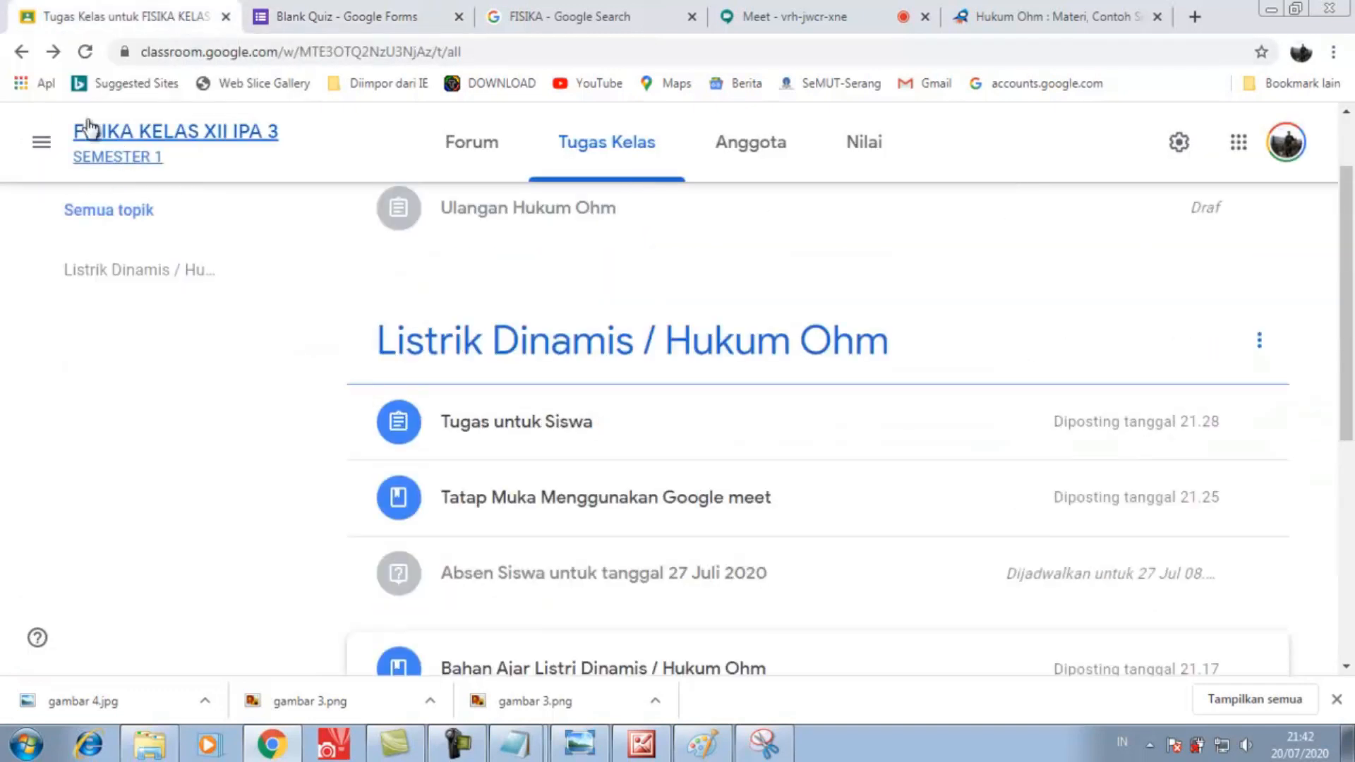
left_click(85, 52)
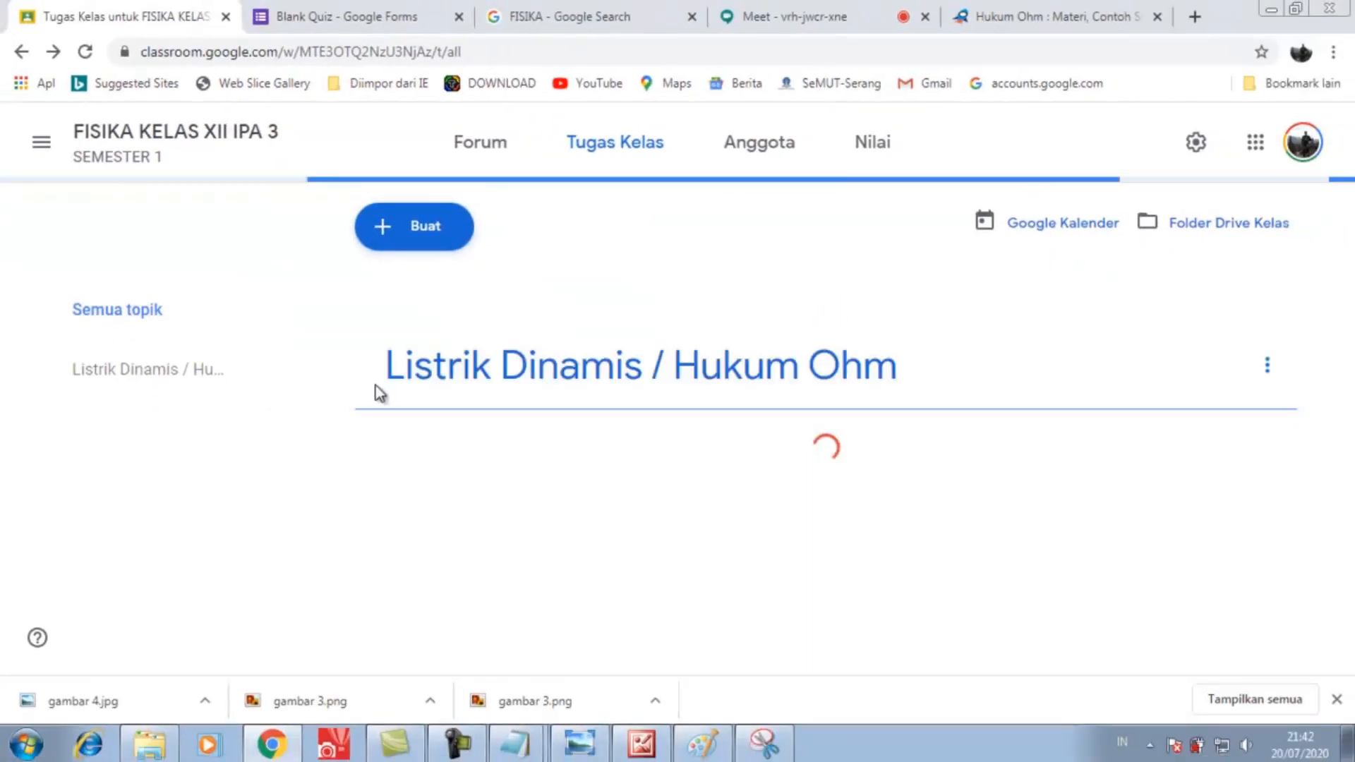
scroll(426, 444, "down", 1)
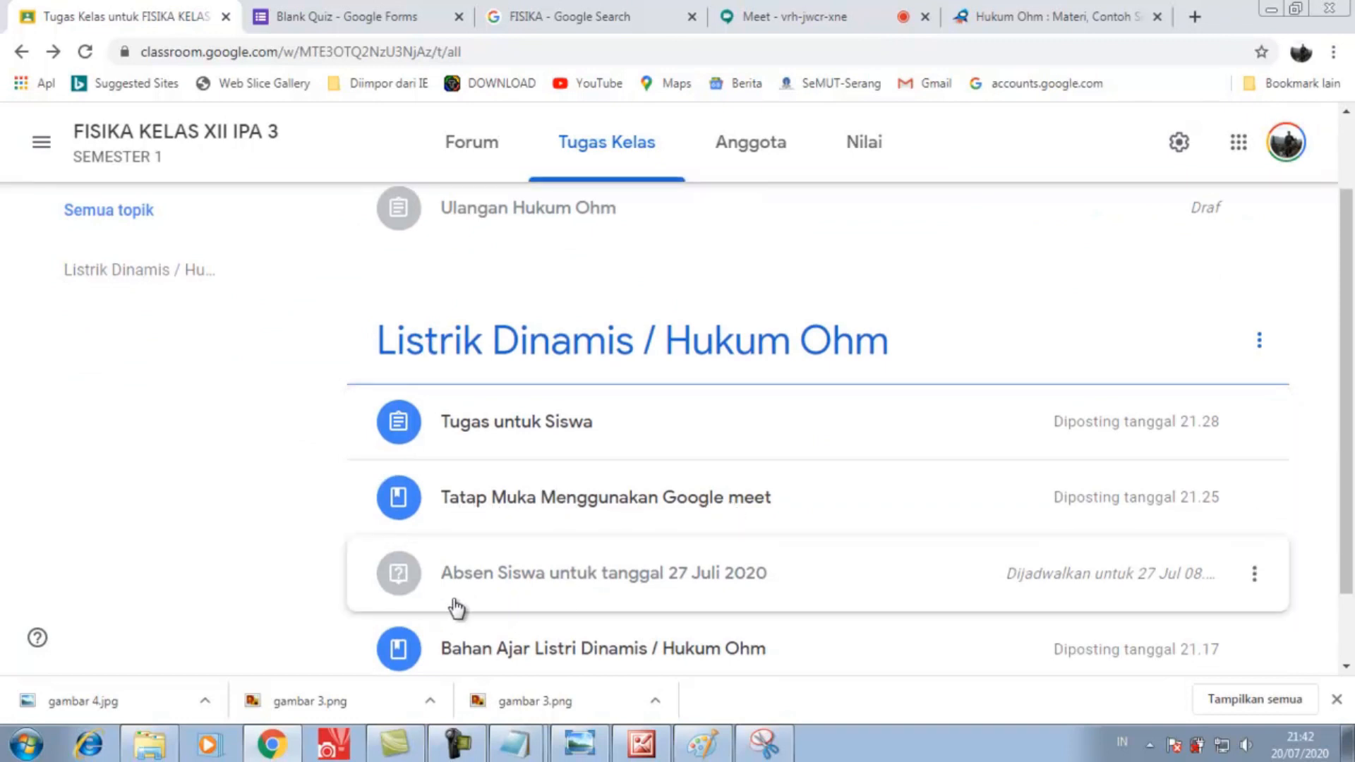
scroll(455, 609, "down", 1)
scroll(457, 607, "up", 2)
scroll(457, 607, "down", 2)
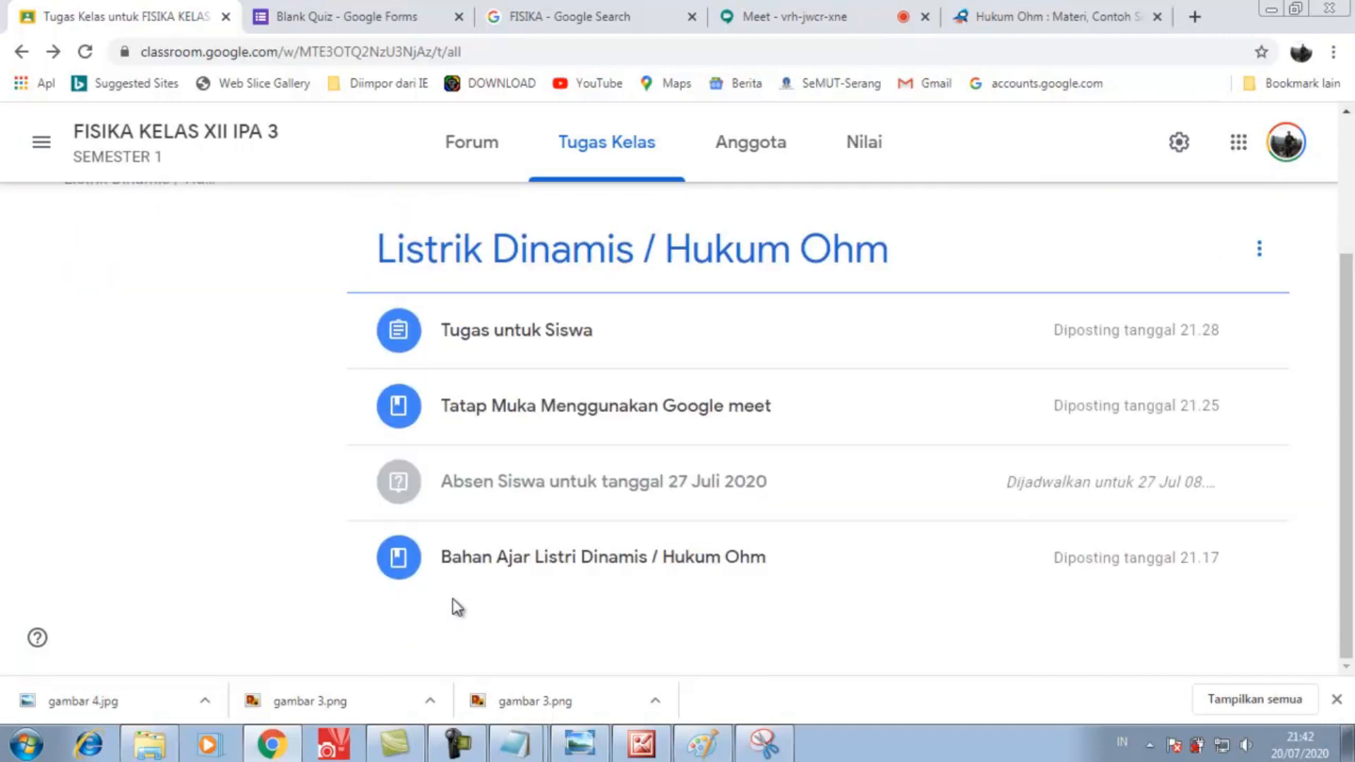
left_click(339, 16)
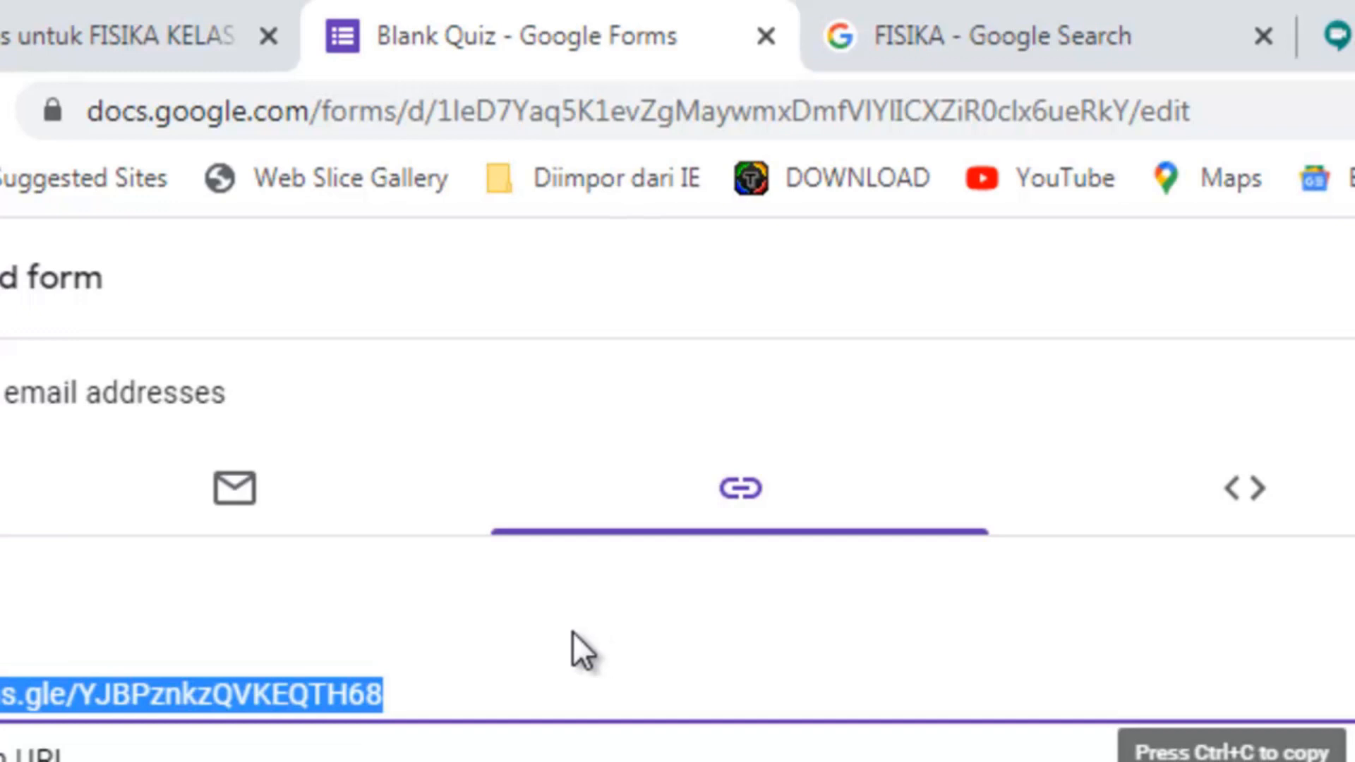
left_click(137, 42)
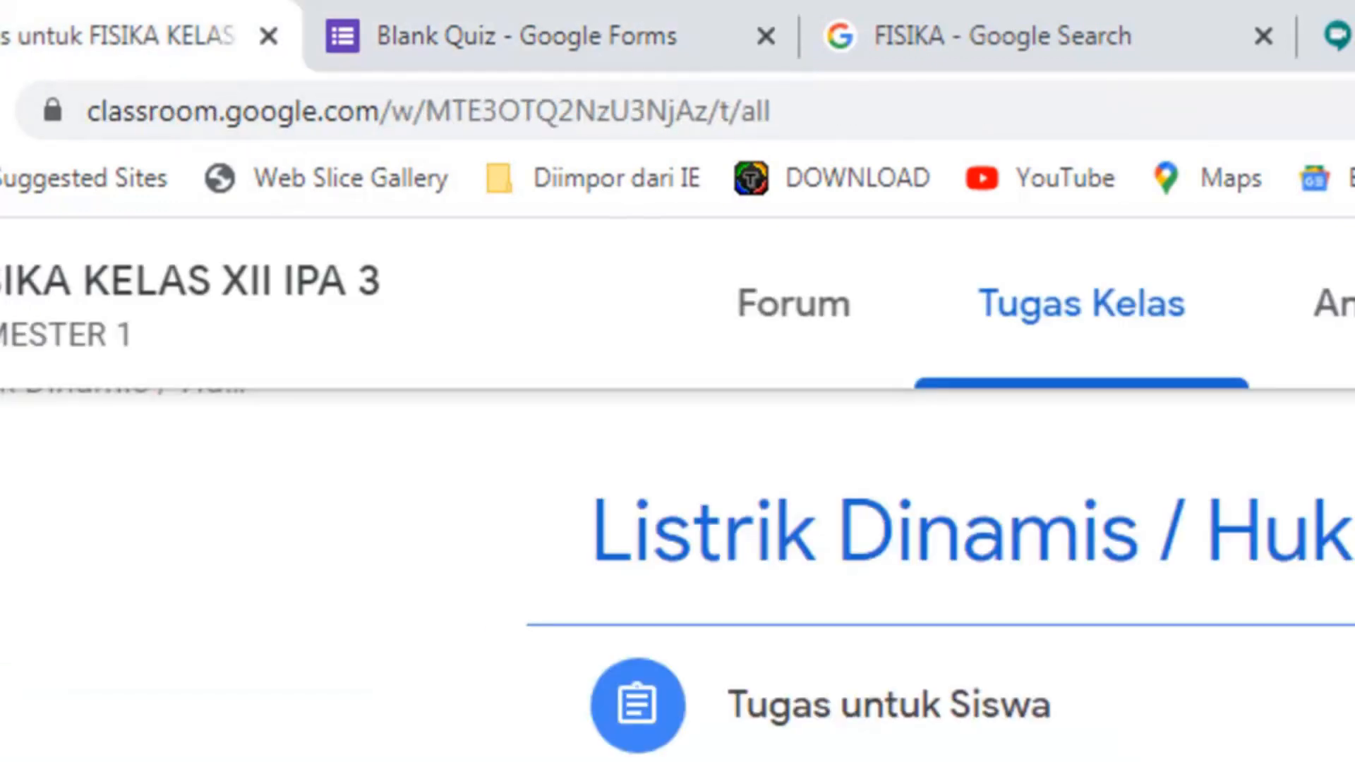
scroll(820, 462, "up", 3)
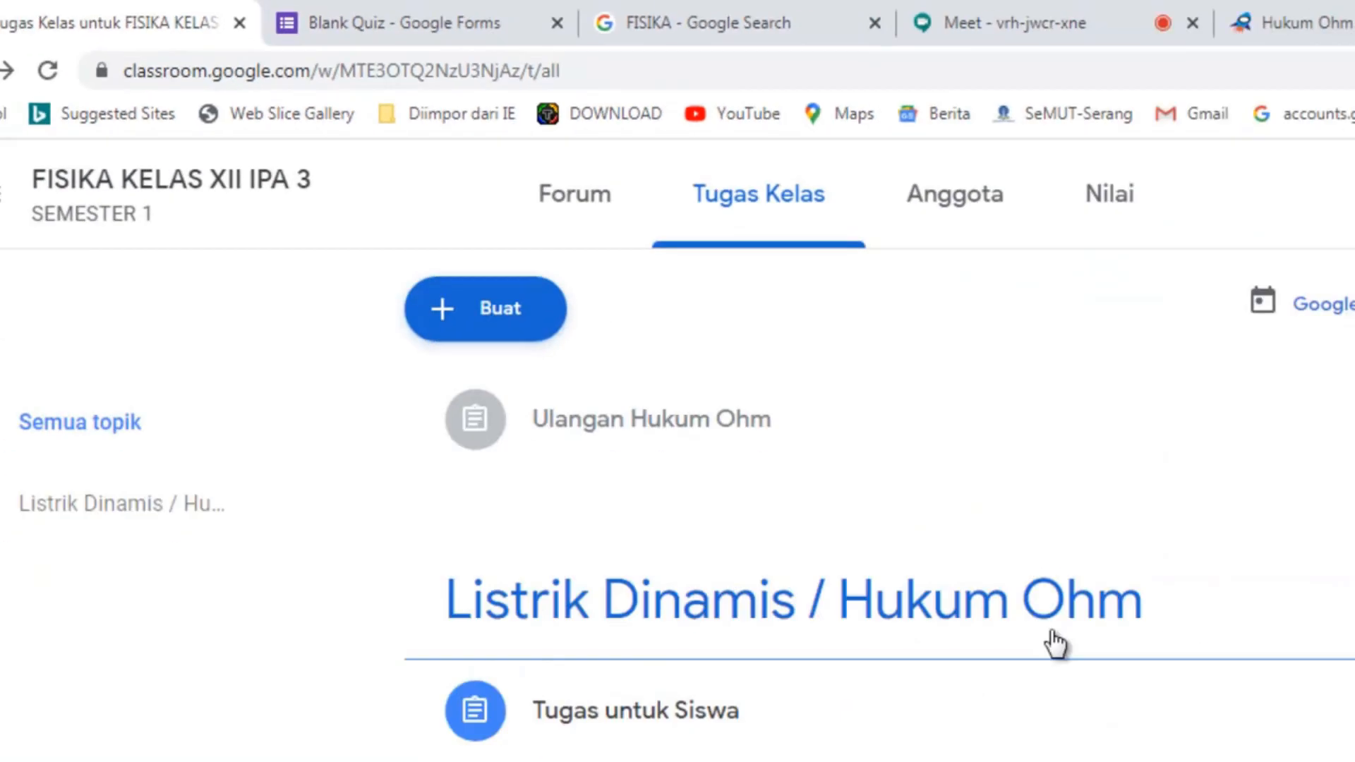
scroll(820, 463, "down", 3)
scroll(822, 471, "up", 3)
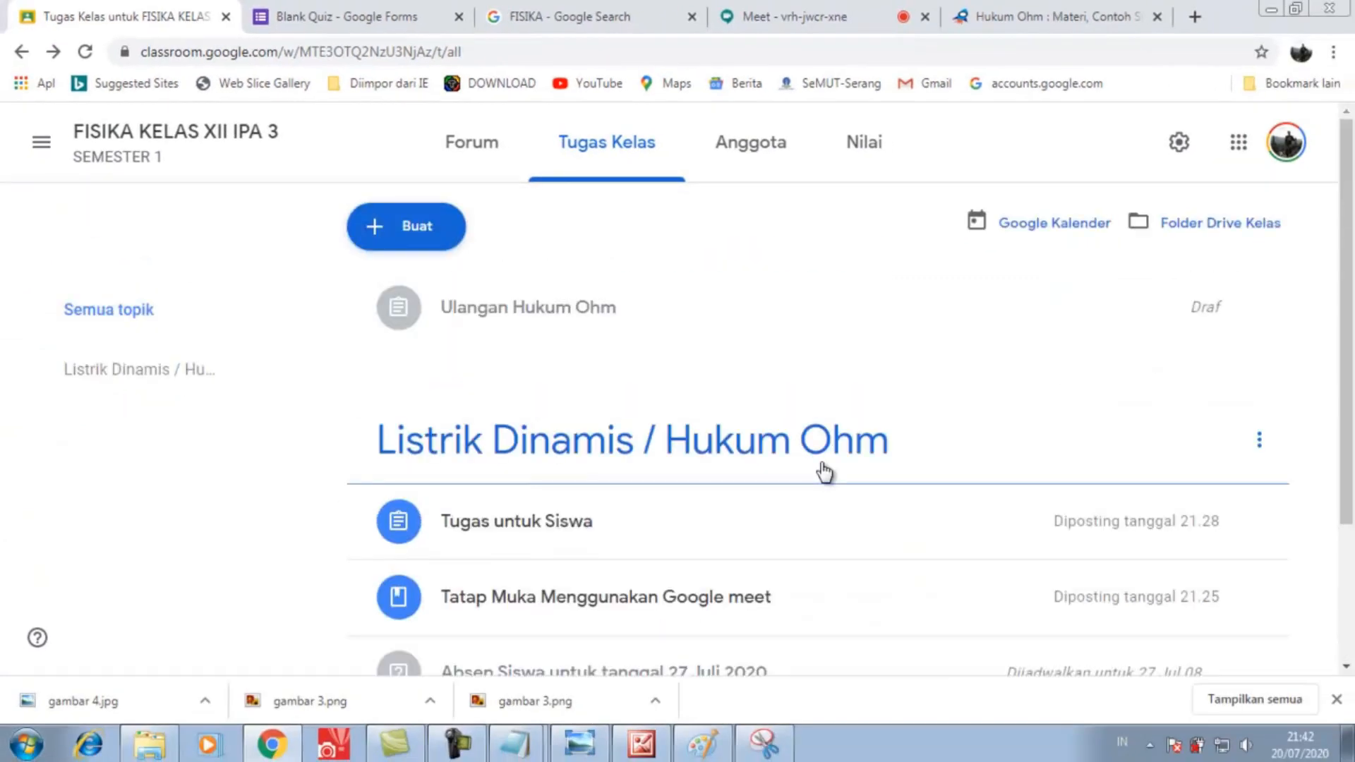
- Expand the Bahan Ajar Listri Dinamis / Hukum Ohm material, look over its attachments, and collapse it again
scroll(824, 471, "down", 3)
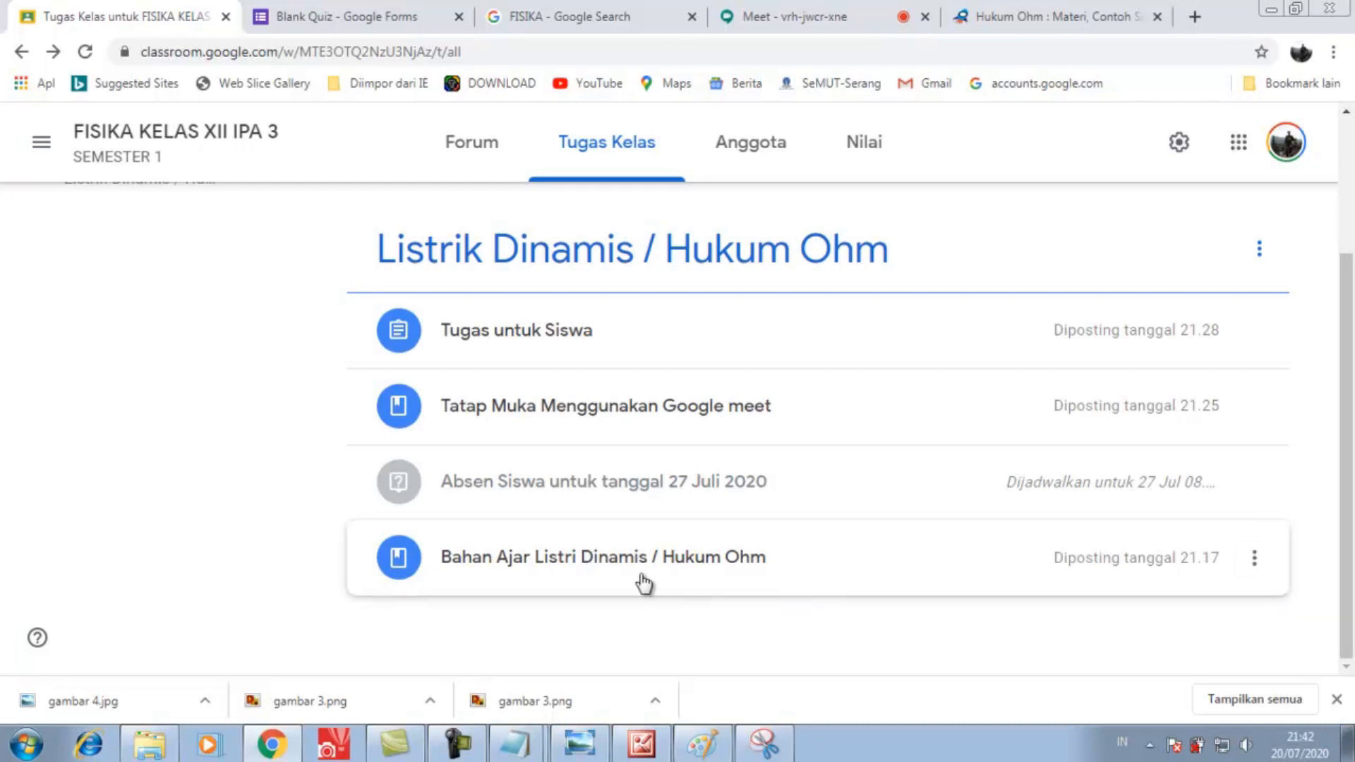
left_click(597, 568)
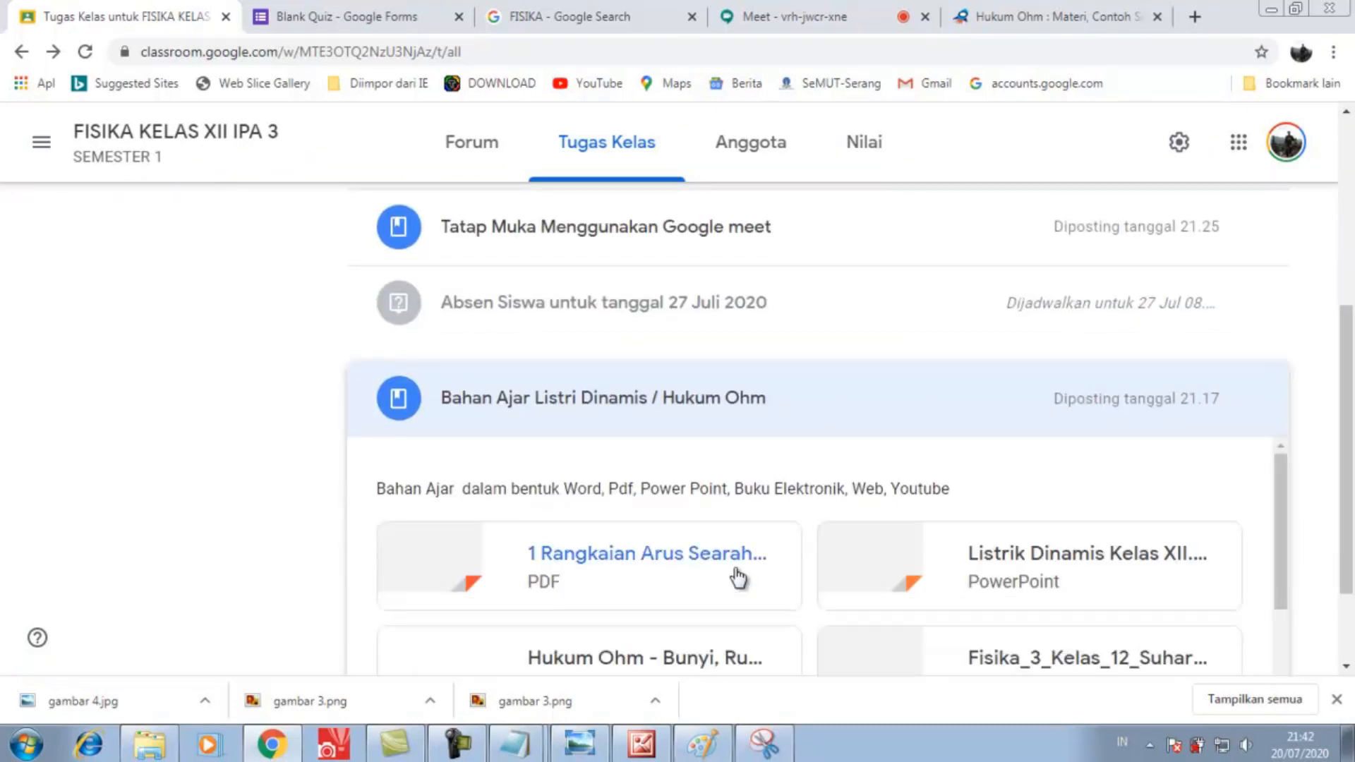
scroll(737, 577, "down", 2)
scroll(738, 577, "up", 2)
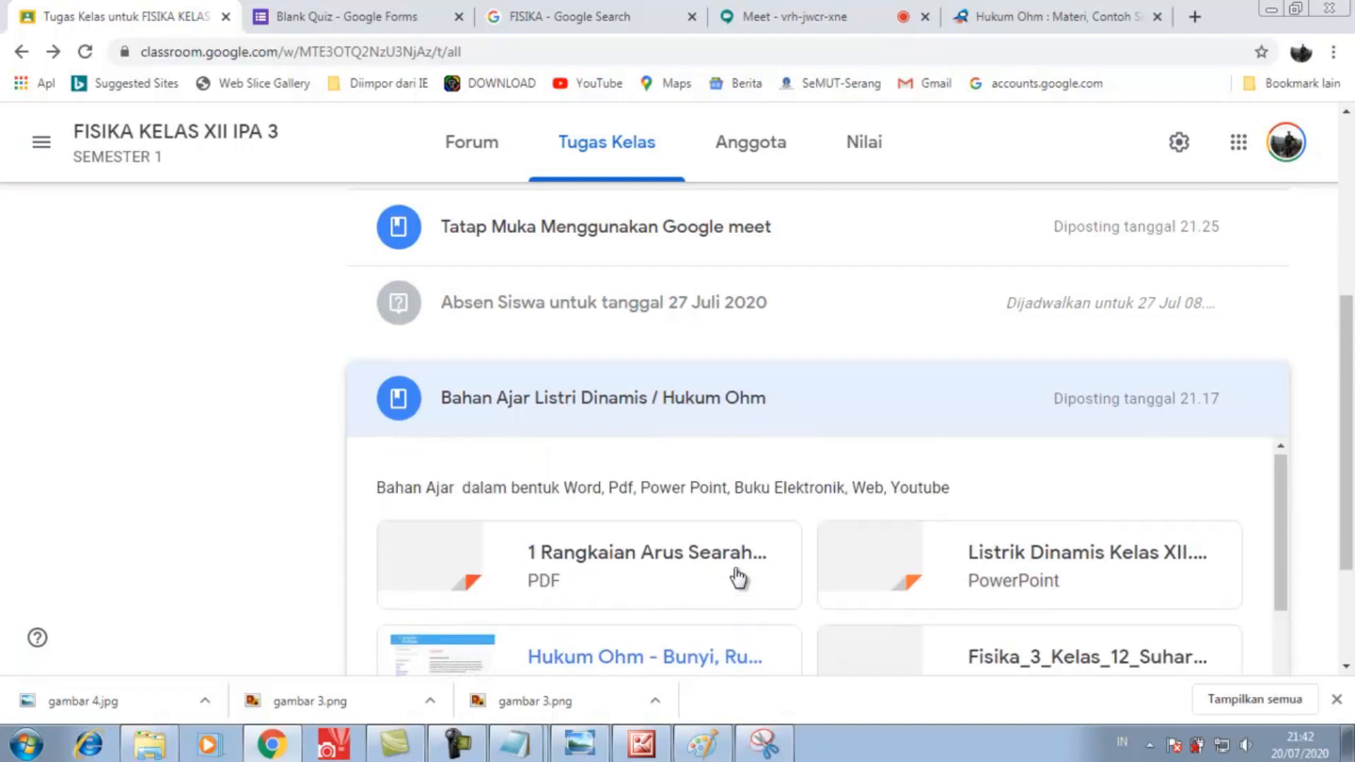
left_click(575, 408)
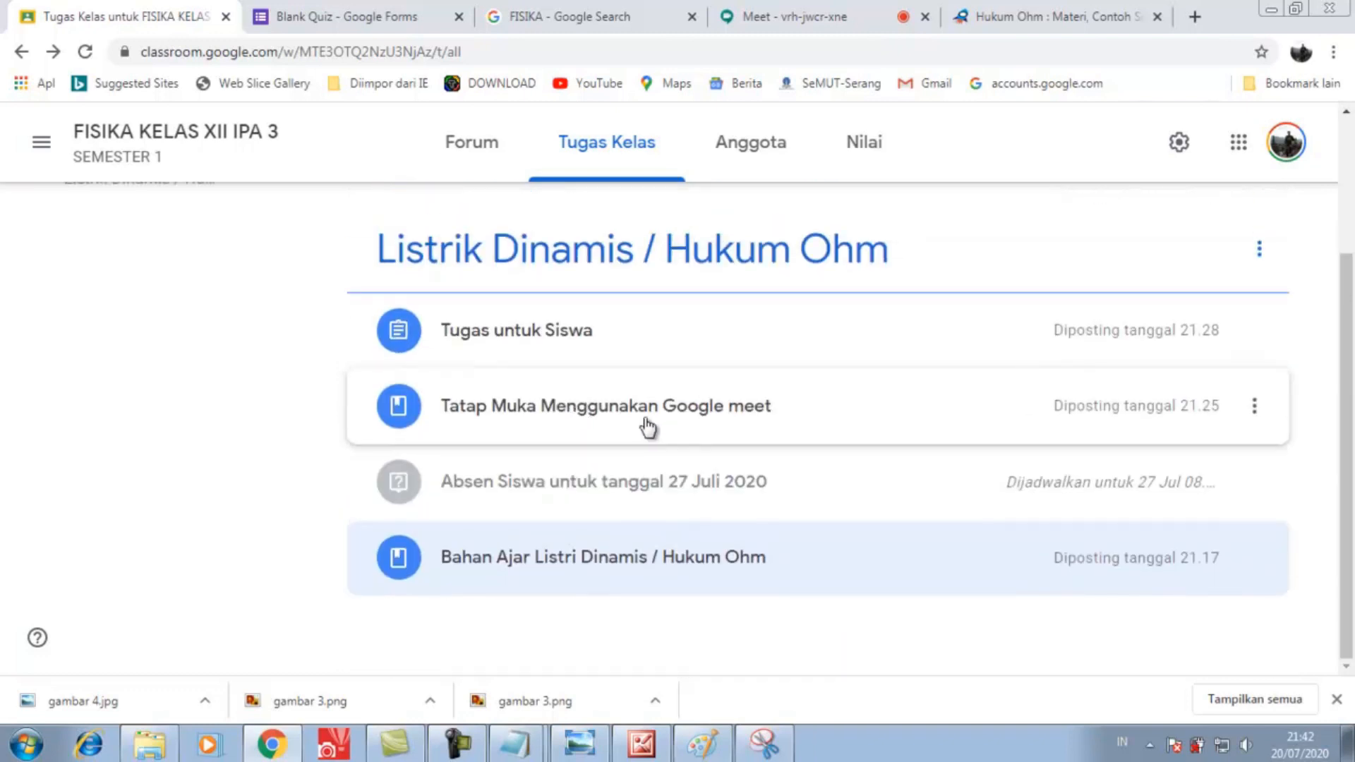
scroll(635, 350, "up", 3)
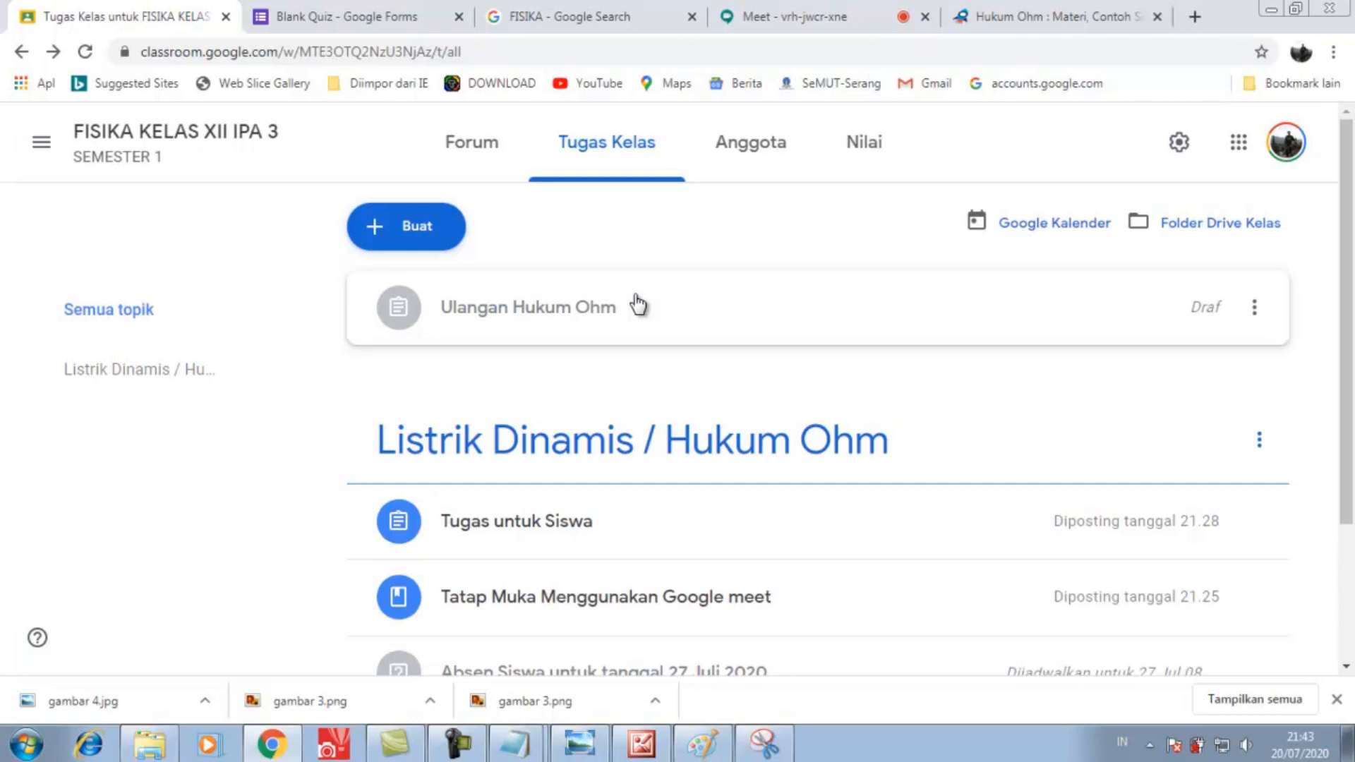
- Move the Ulangan Hukum Ohm draft into the Listrik Dinamis / Hukum Ohm topic as its first item
left_click_drag(543, 317, 539, 405)
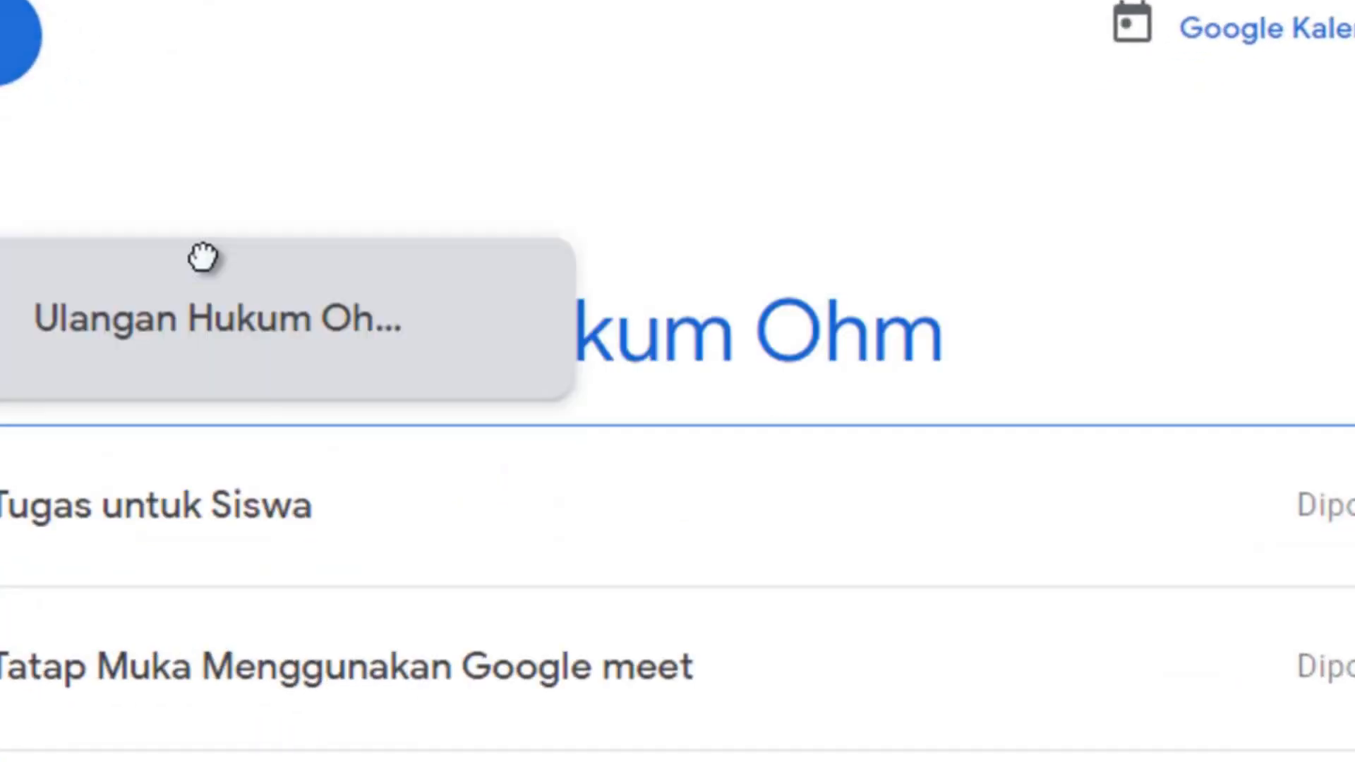
left_click_drag(204, 258, 247, 511)
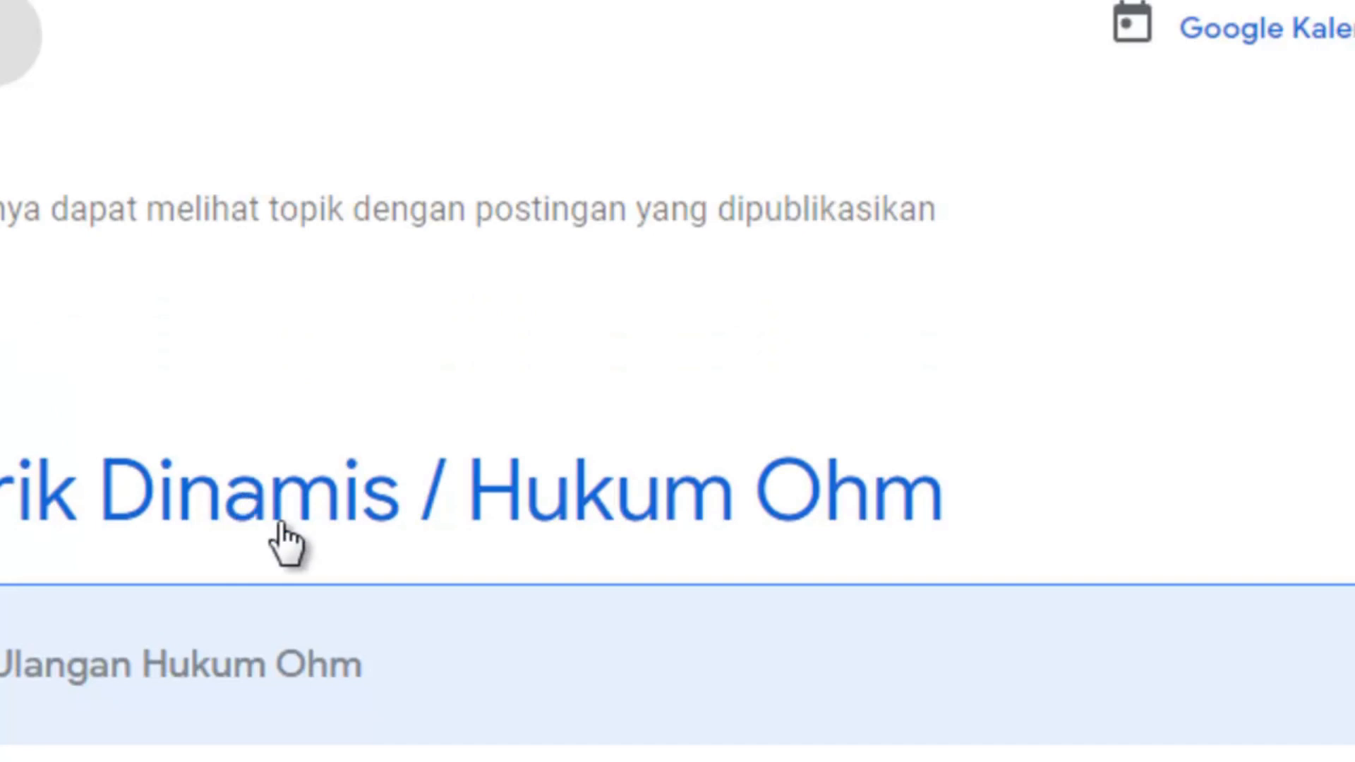
- Open the Ulangan Hukum Ohm draft for editing, check its topic choice, and assign it to the class
scroll(361, 554, "down", 5)
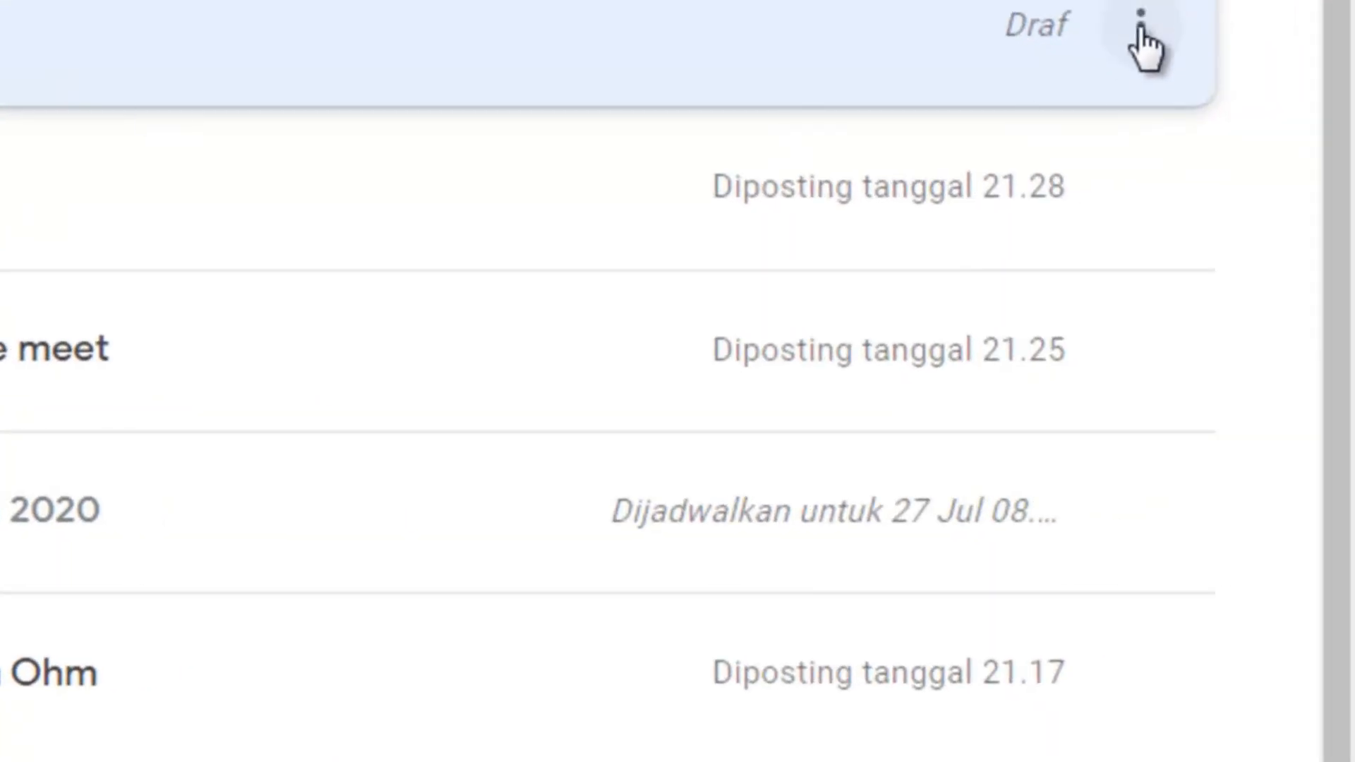
left_click(1143, 43)
left_click(1002, 120)
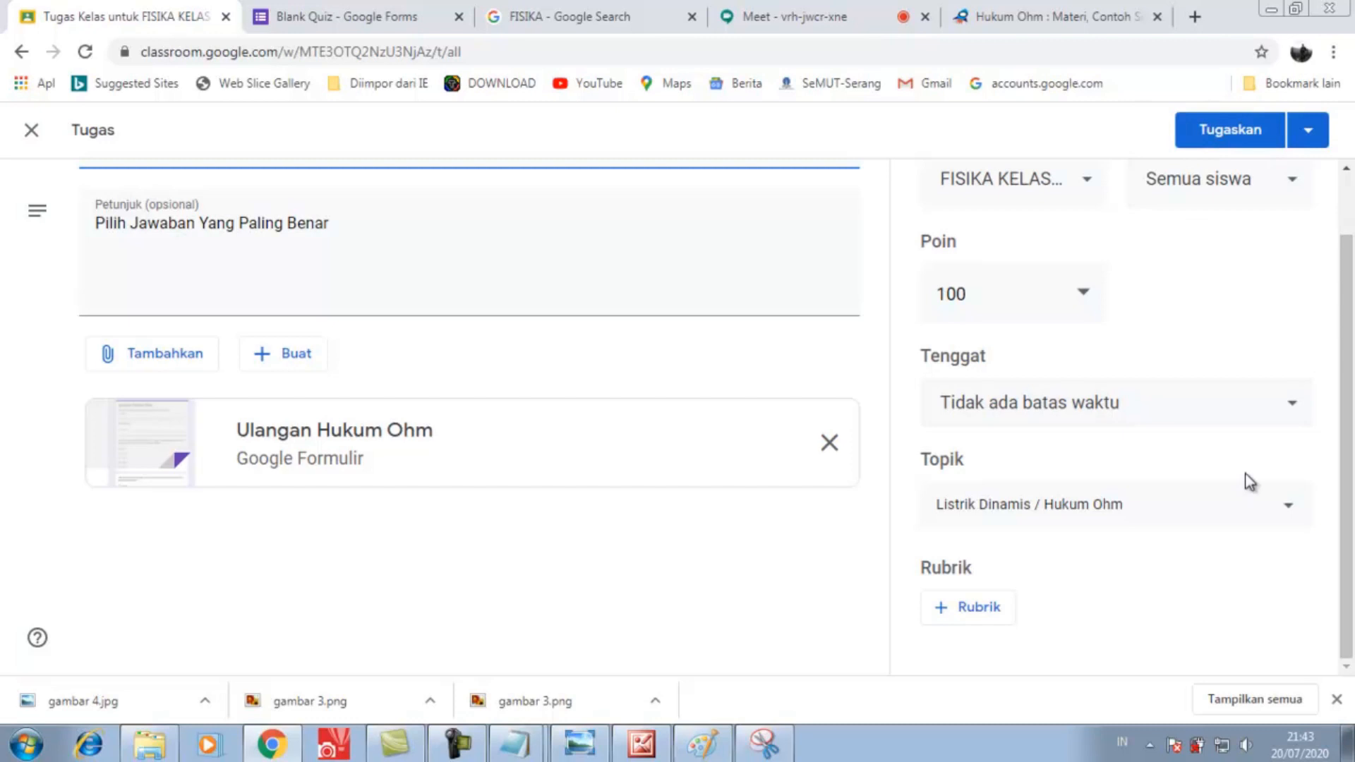
left_click(1289, 509)
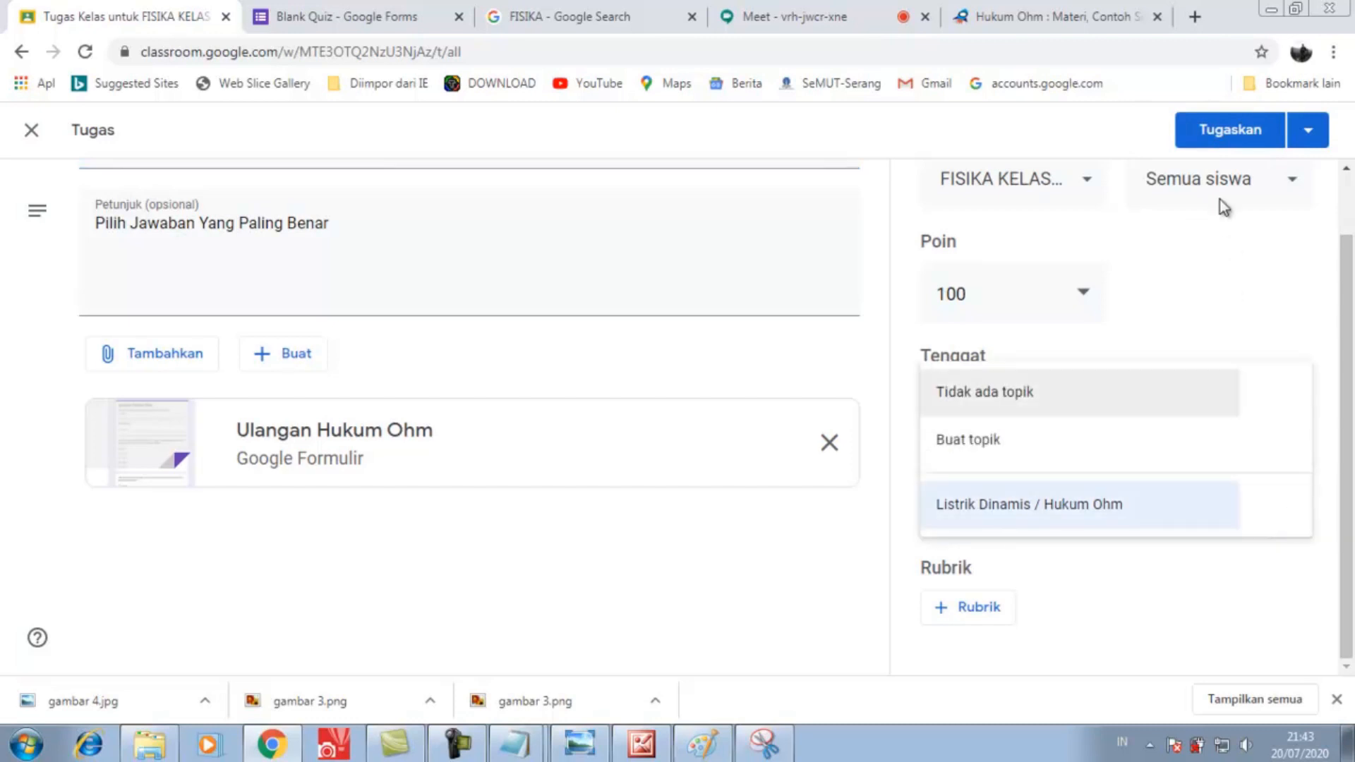
left_click(1227, 131)
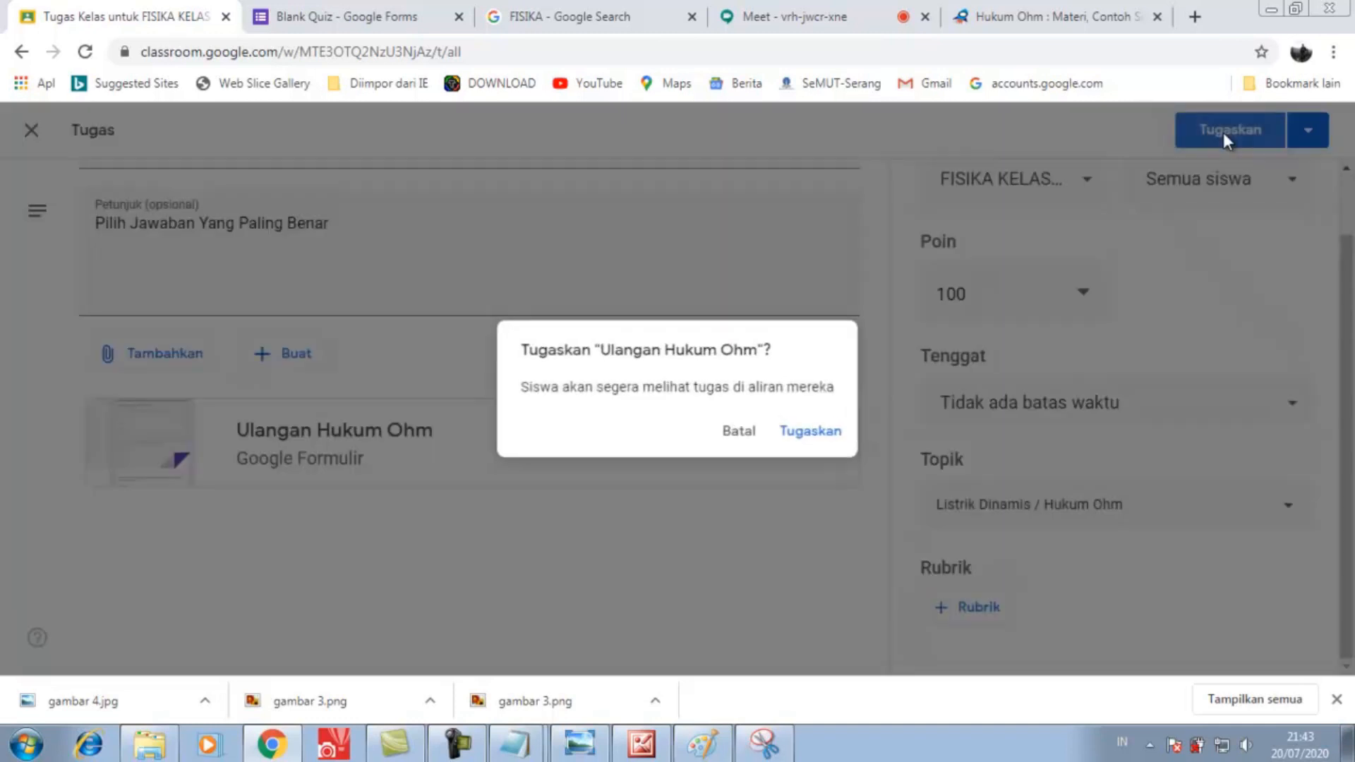
left_click(824, 432)
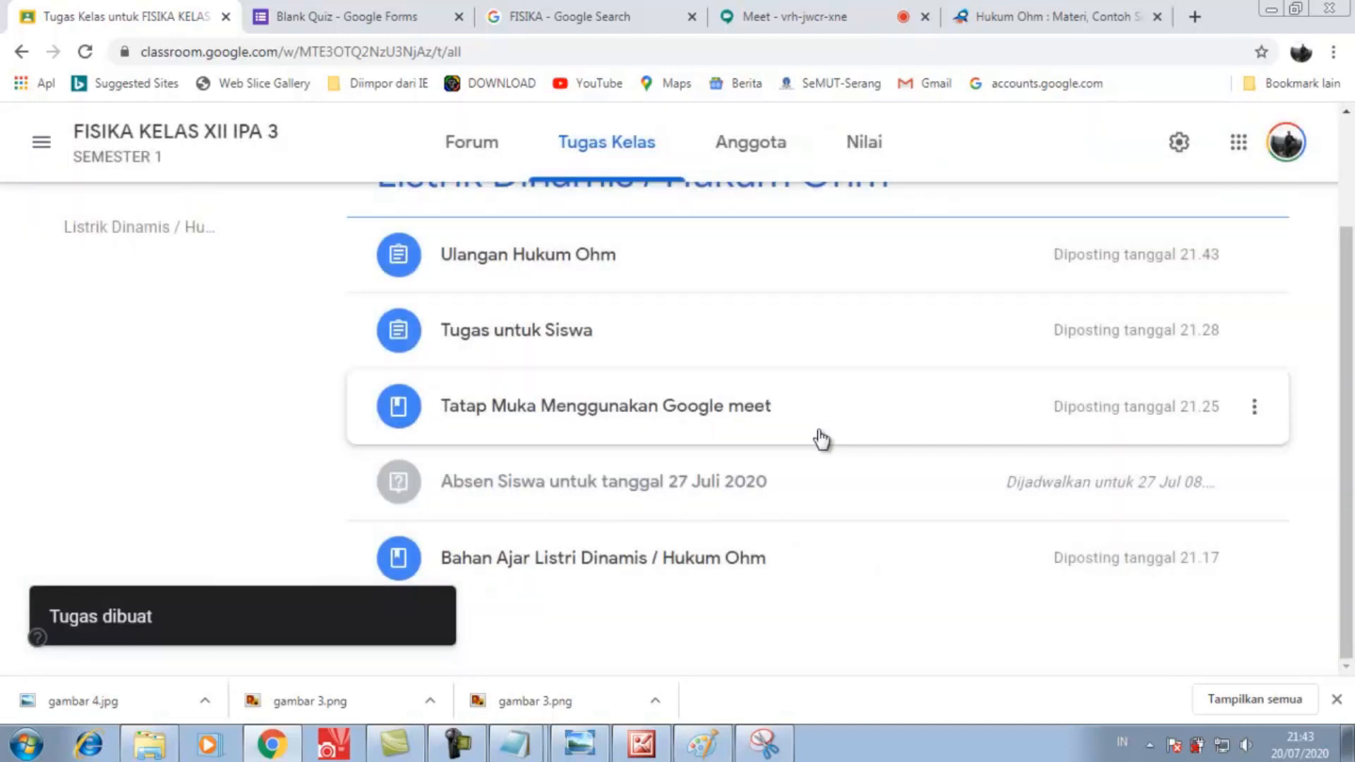
- Look through the items posted under the Listrik Dinamis / Hukum Ohm topic
scroll(821, 438, "up", 2)
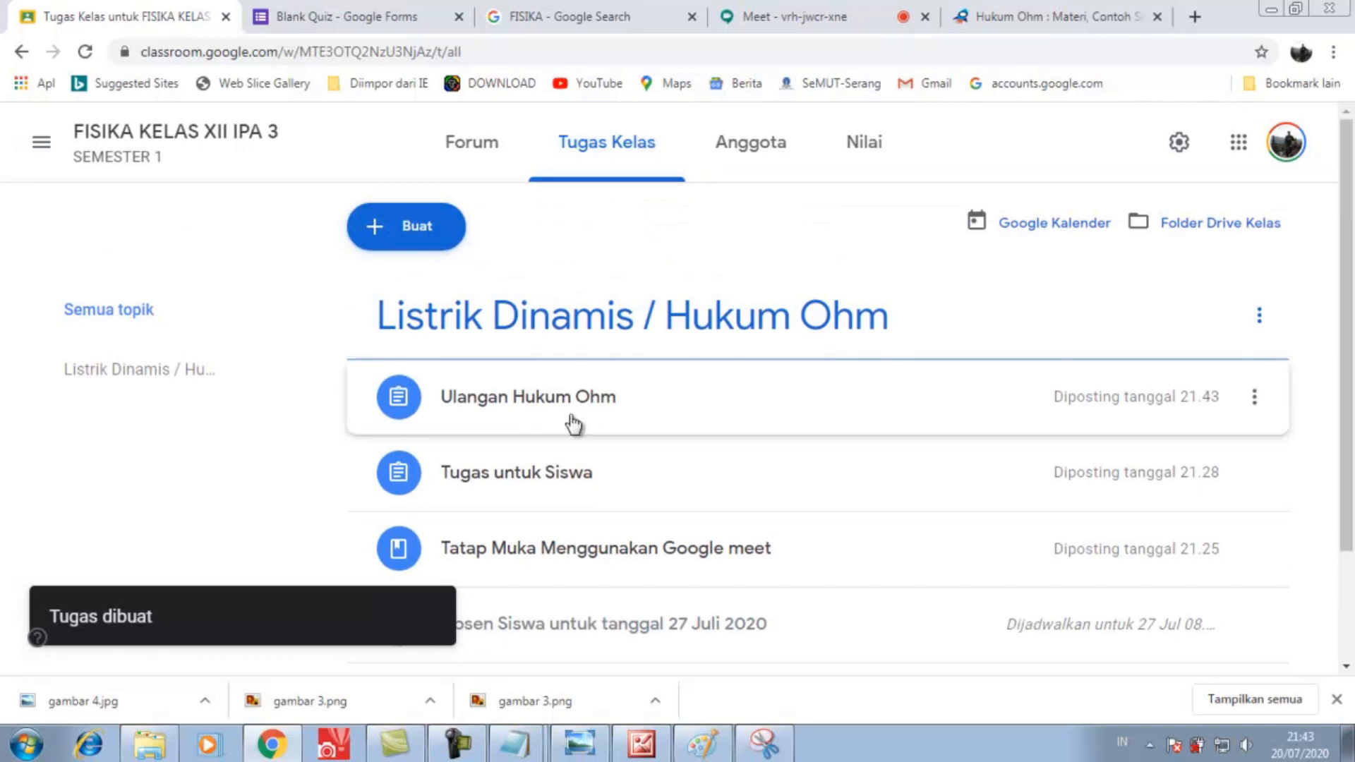
scroll(734, 490, "down", 2)
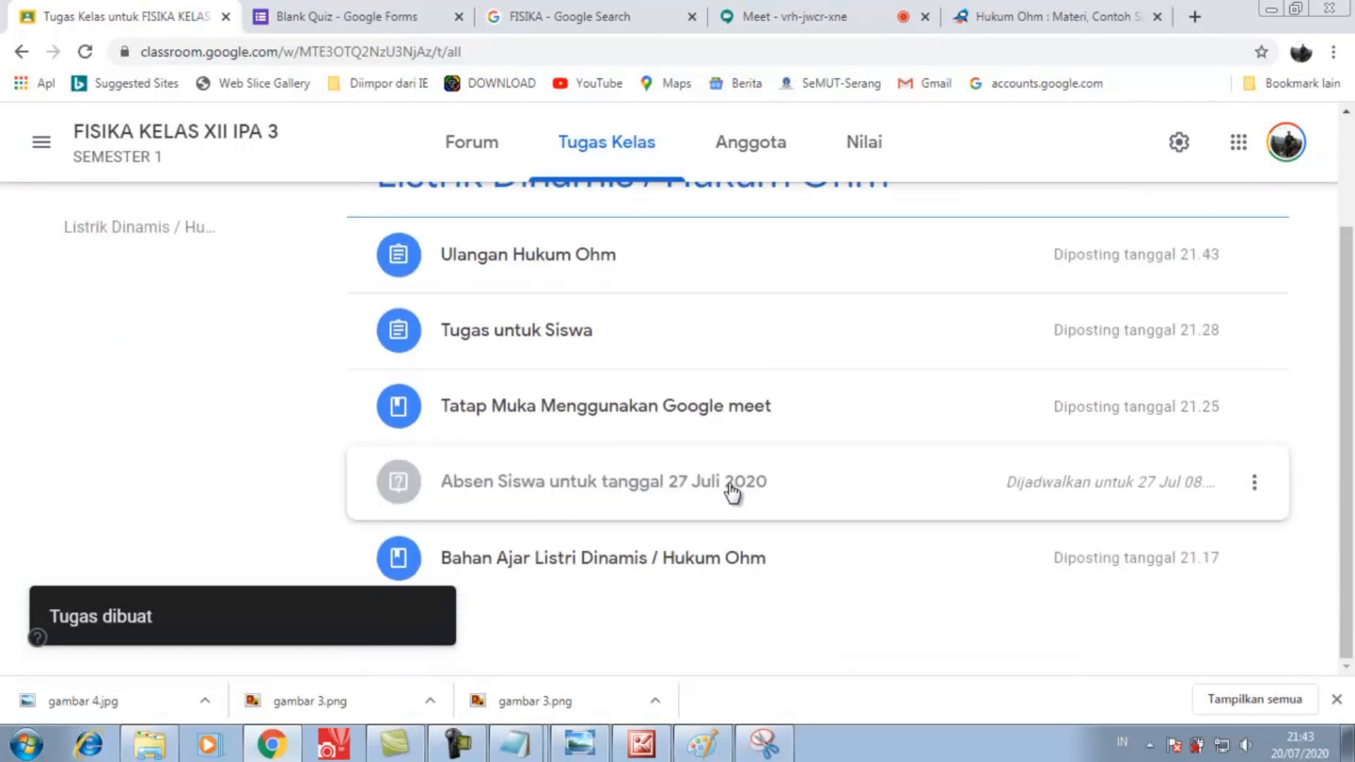
scroll(733, 490, "up", 2)
scroll(734, 490, "down", 2)
scroll(734, 490, "up", 2)
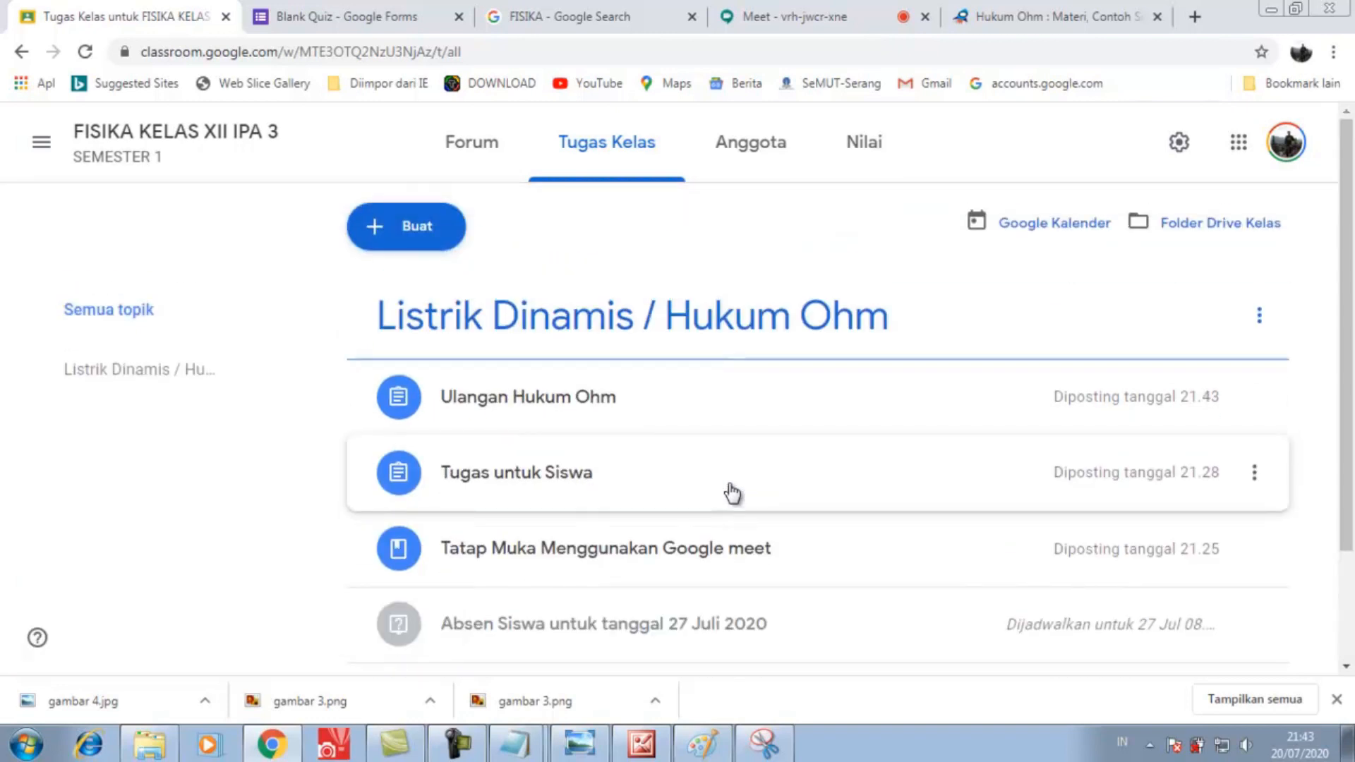
- Open the class's Anggota page and view the teacher invitation form, closing it without inviting anyone
left_click(752, 144)
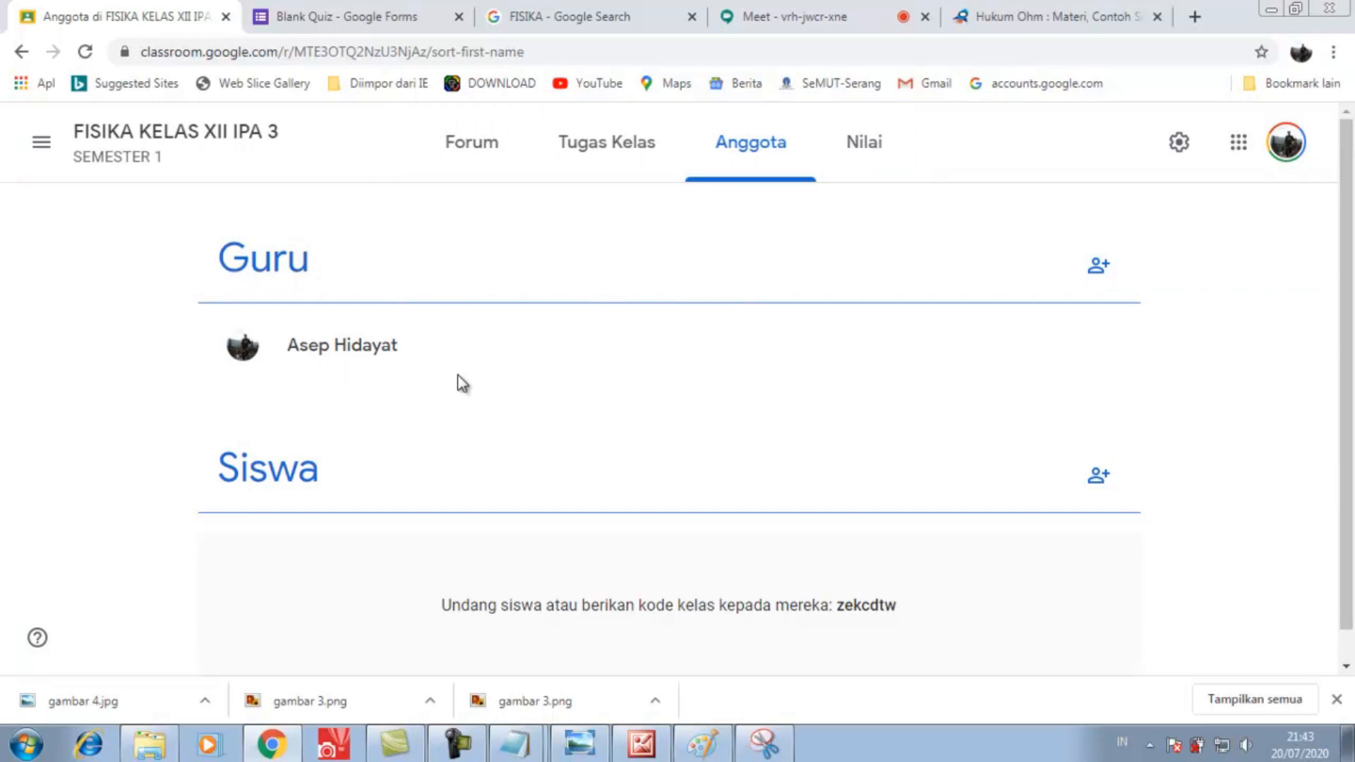
left_click(1097, 274)
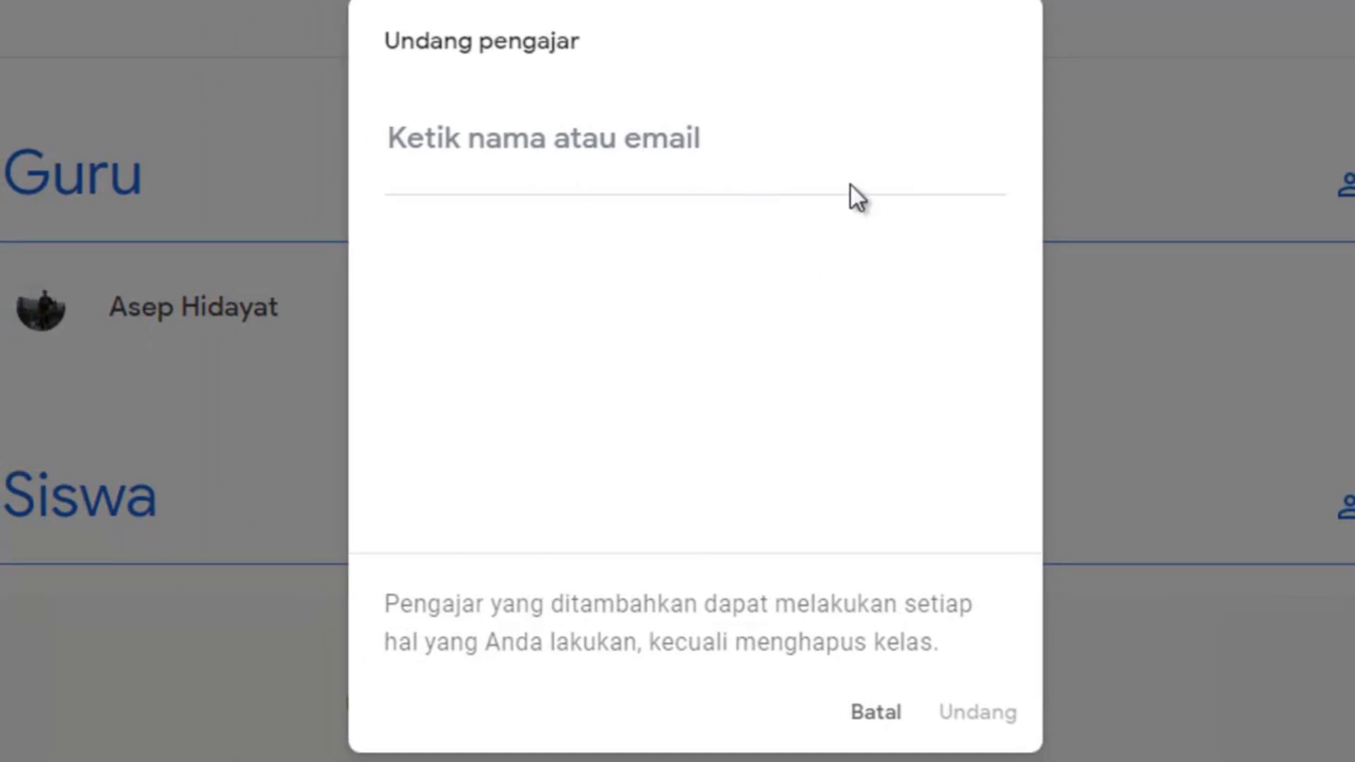
left_click(217, 395)
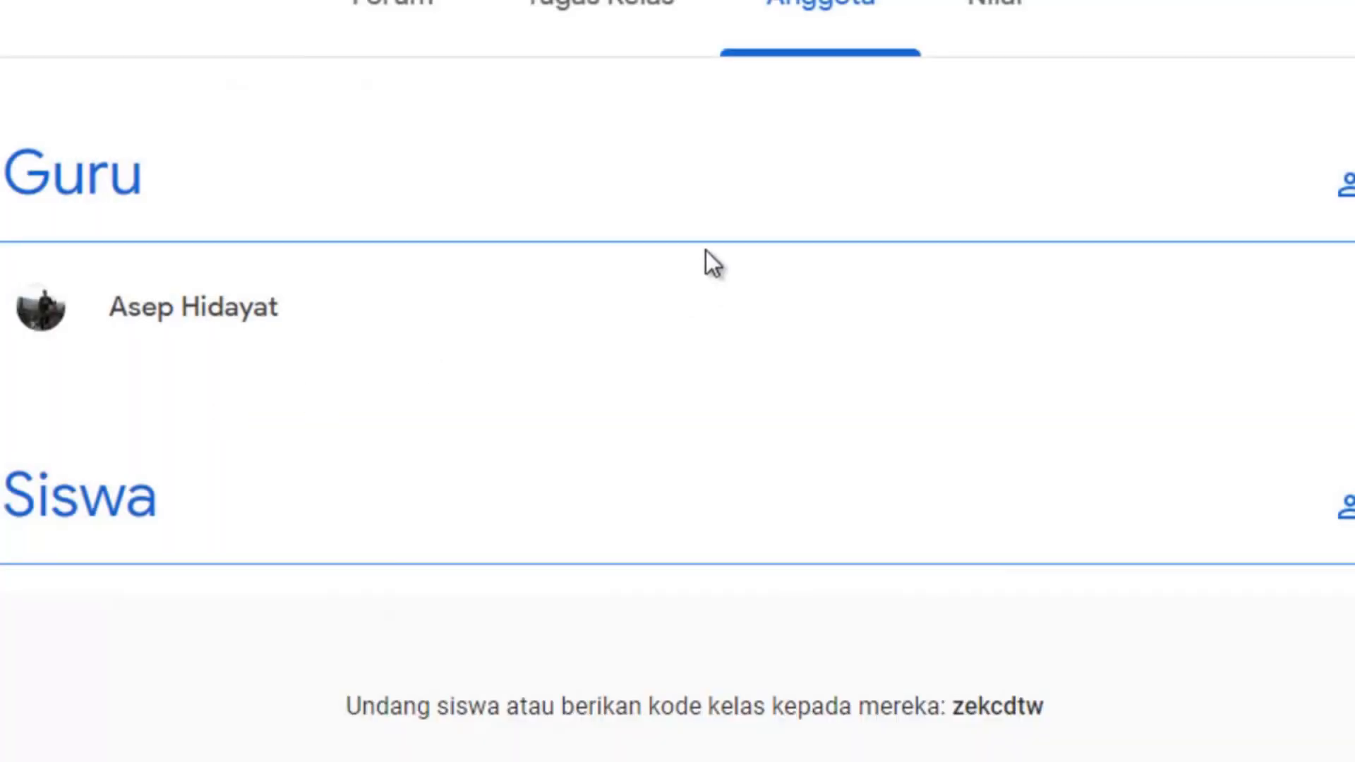